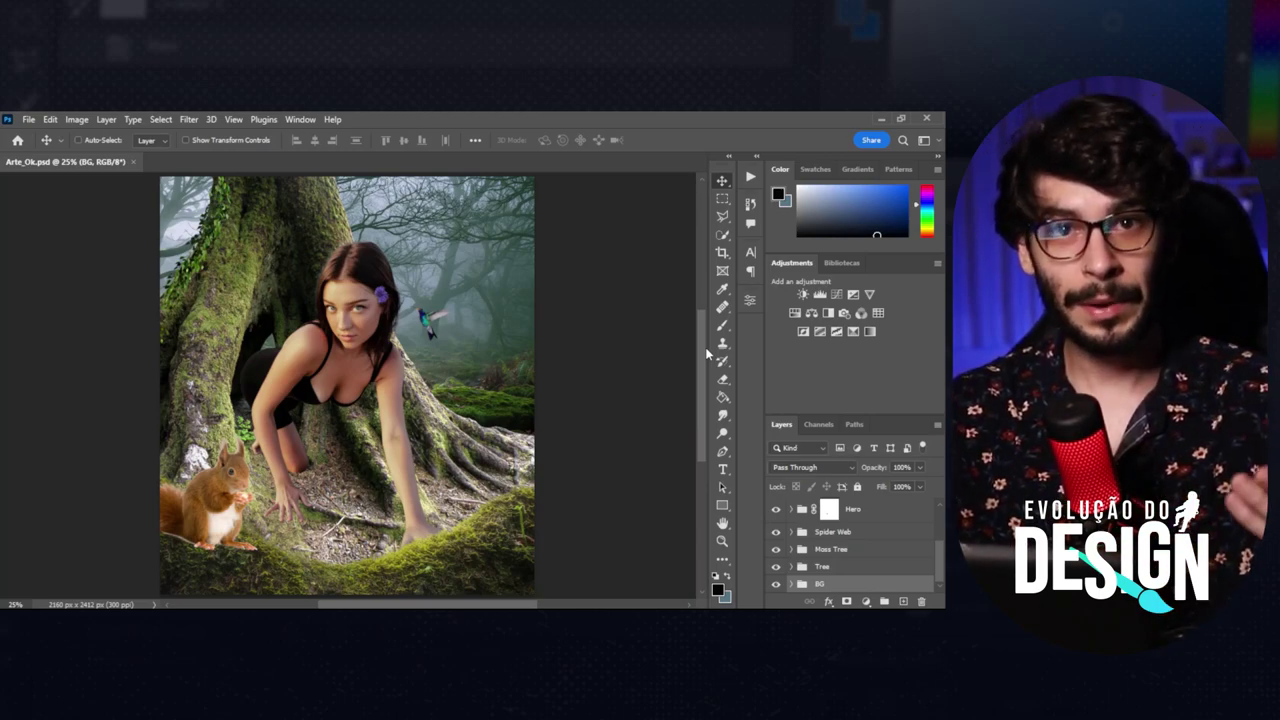
# Browse the selection and pen tool variants, then return to the Move tool.
pyautogui.click(722, 452)
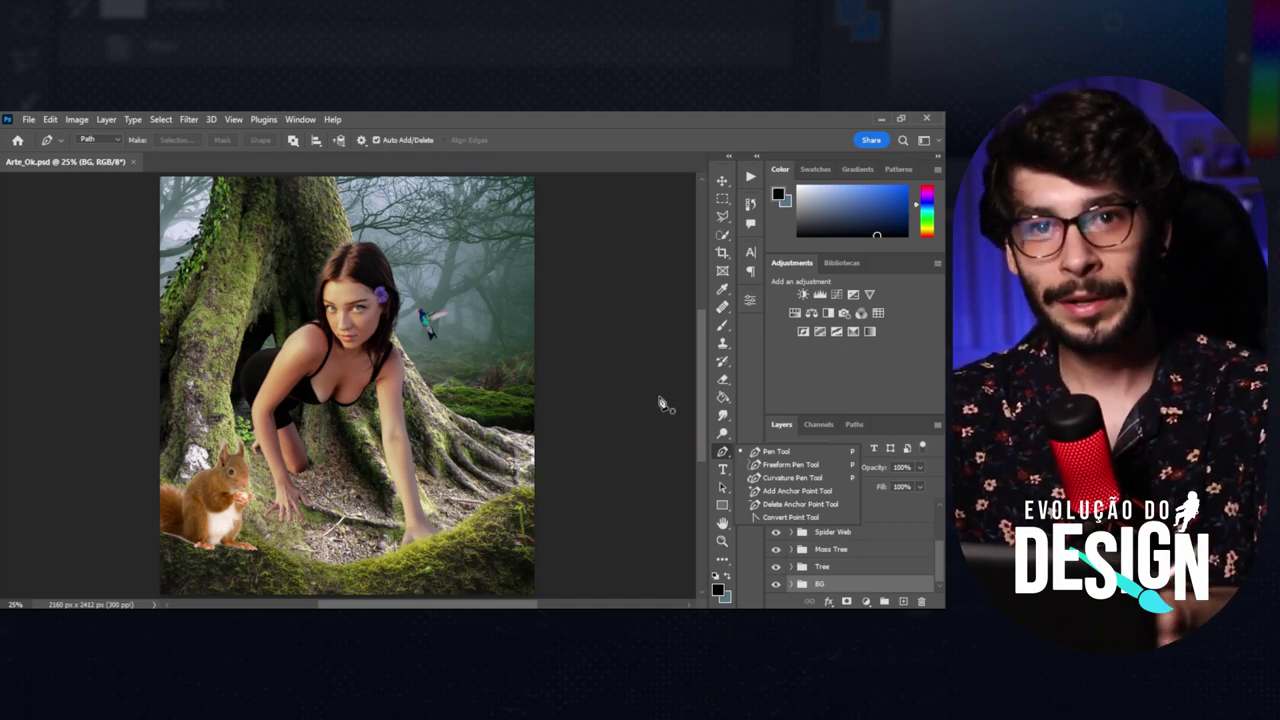
pyautogui.click(720, 240)
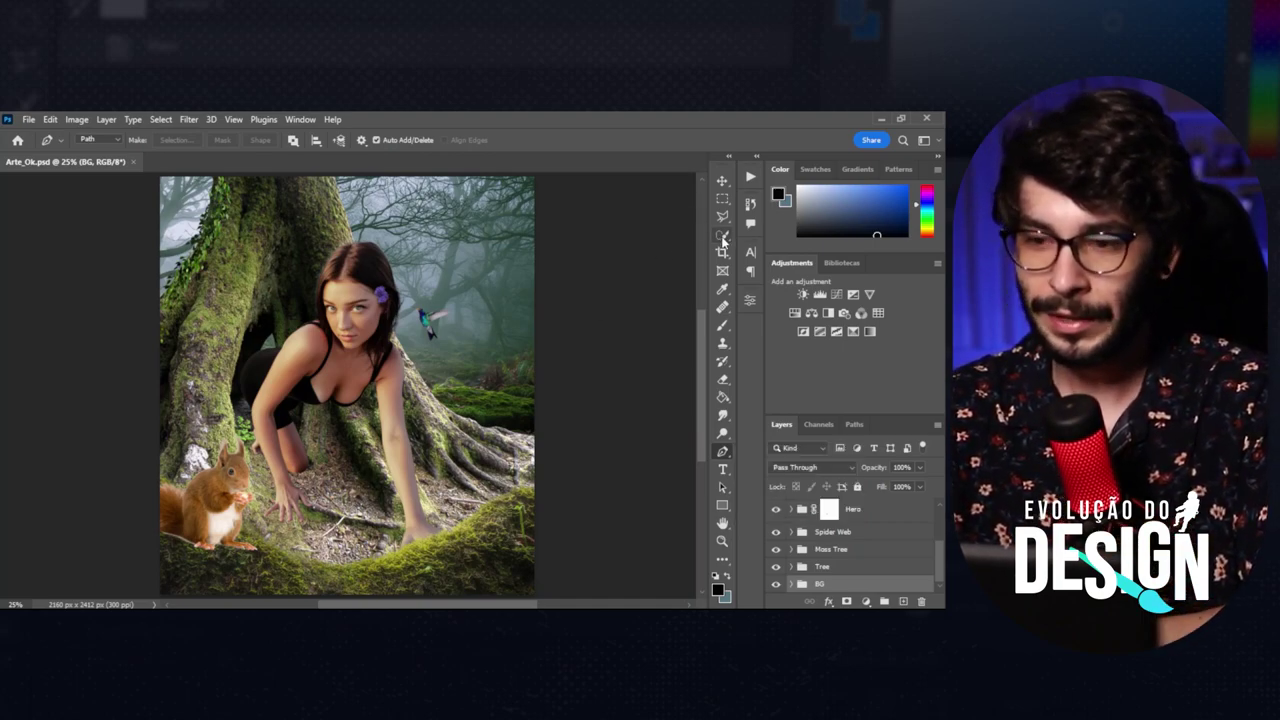
pyautogui.click(722, 236)
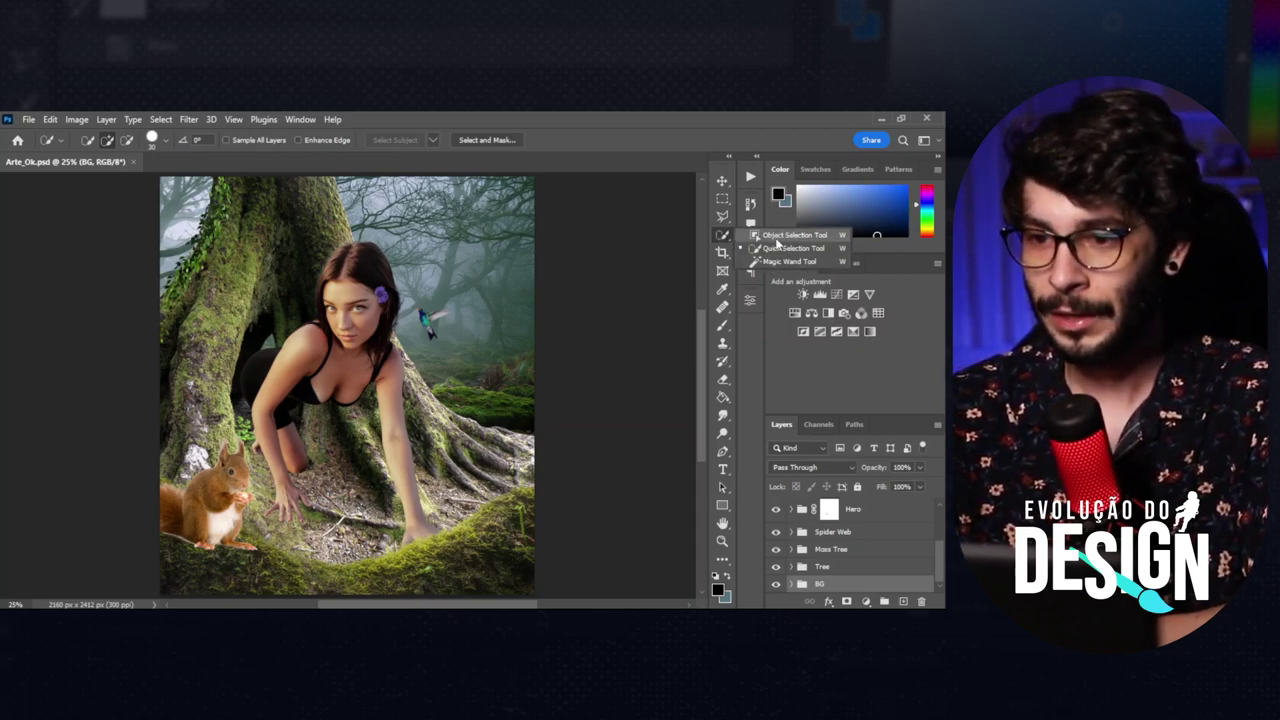
pyautogui.click(723, 217)
pyautogui.click(724, 219)
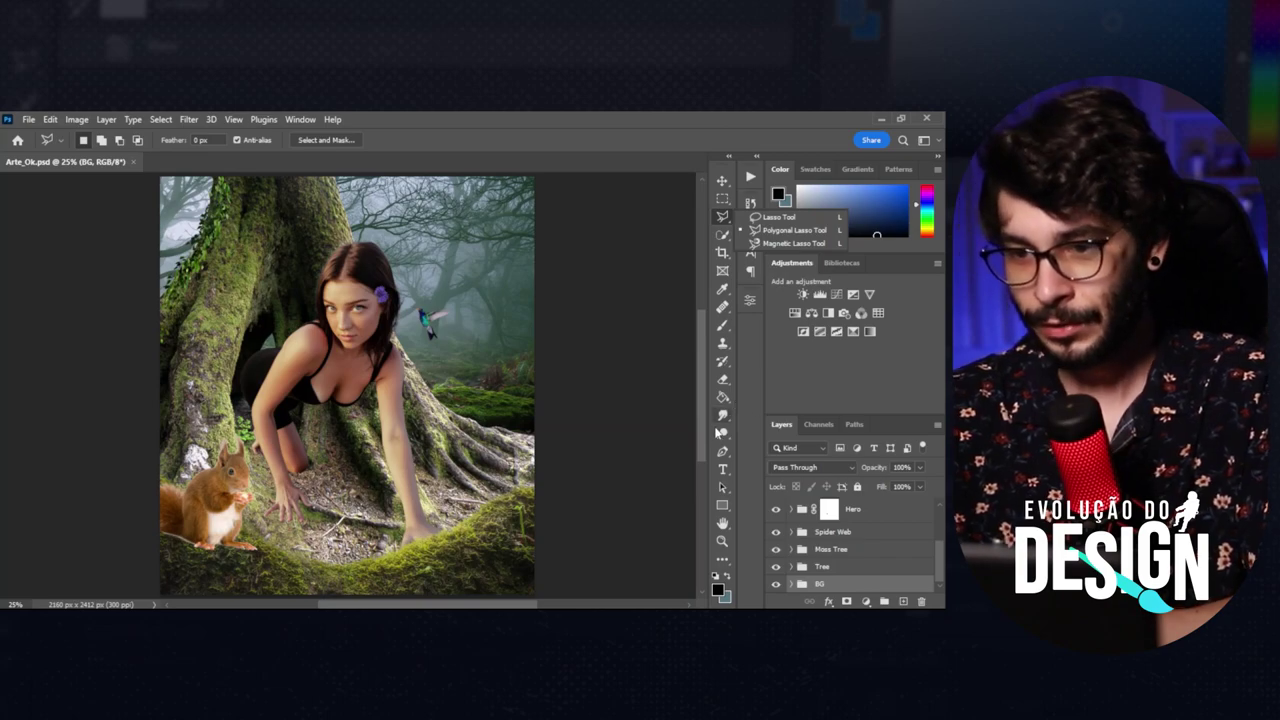
pyautogui.click(723, 452)
pyautogui.click(723, 452)
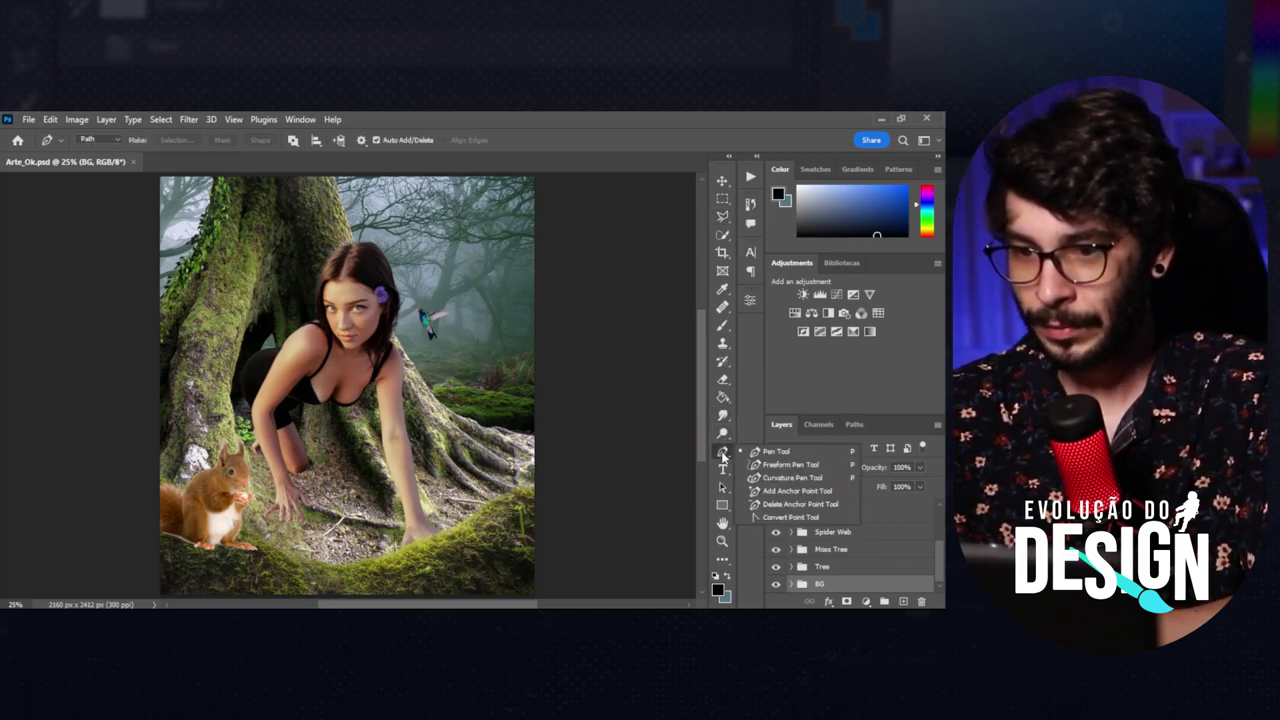
pyautogui.click(758, 452)
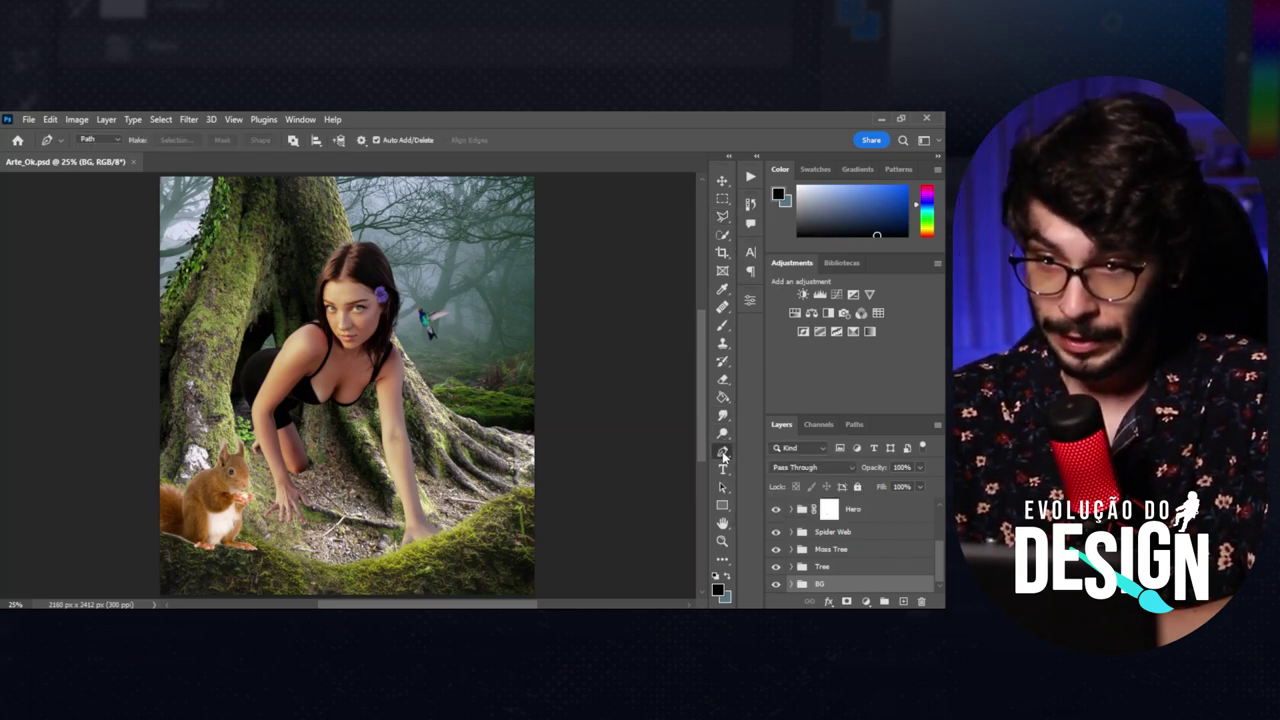
pyautogui.rightClick(724, 456)
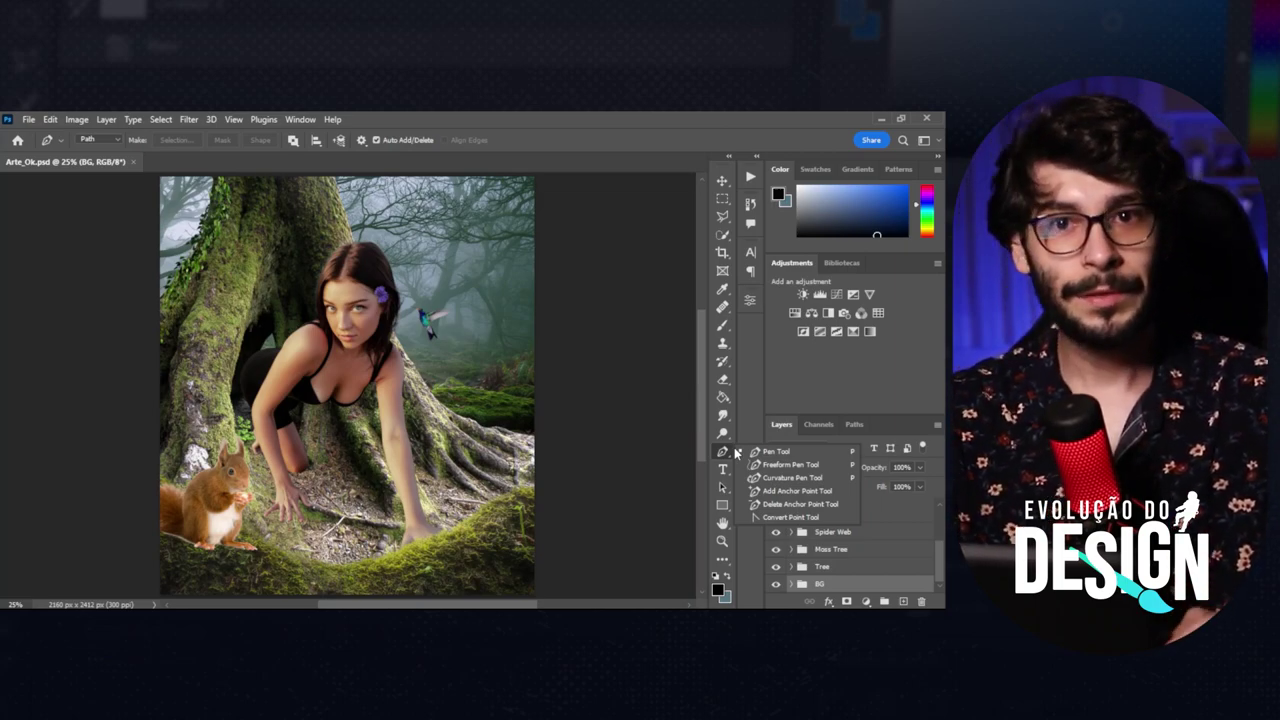
pyautogui.click(721, 181)
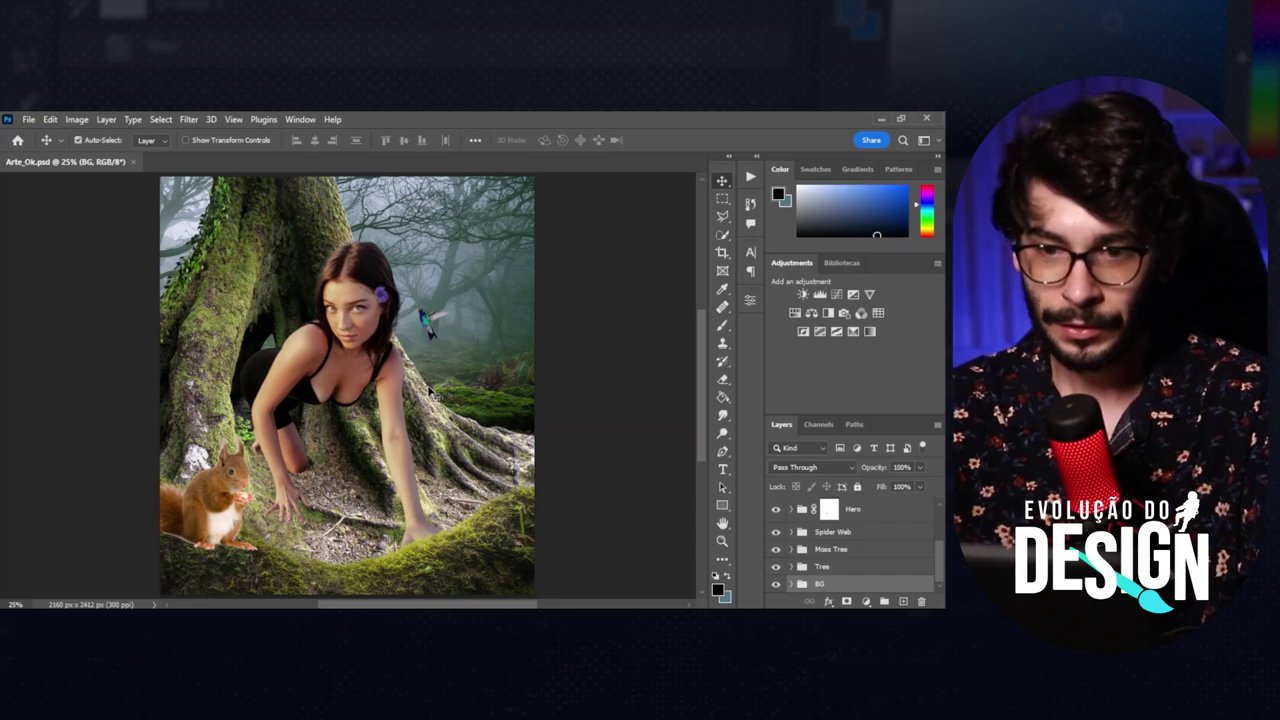
# Zoom and scroll the canvas to fit the whole image in view.
pyautogui.scroll(2, 430, 390)
pyautogui.scroll(2, 430, 390)
pyautogui.scroll(2, 430, 390)
pyautogui.scroll(2, 430, 390)
pyautogui.scroll(1, 430, 391)
pyautogui.scroll(1, 430, 391)
pyautogui.scroll(1, 430, 391)
pyautogui.scroll(1, 430, 391)
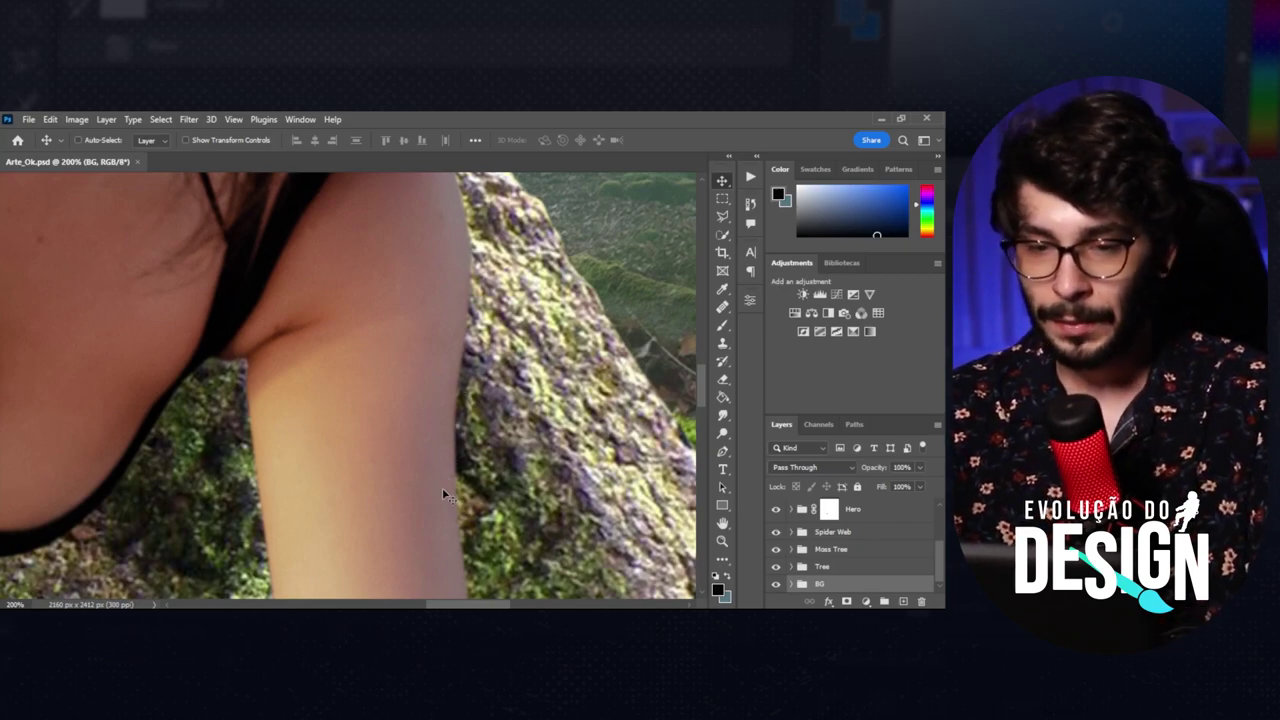
pyautogui.hotkey('ctrl', '0')
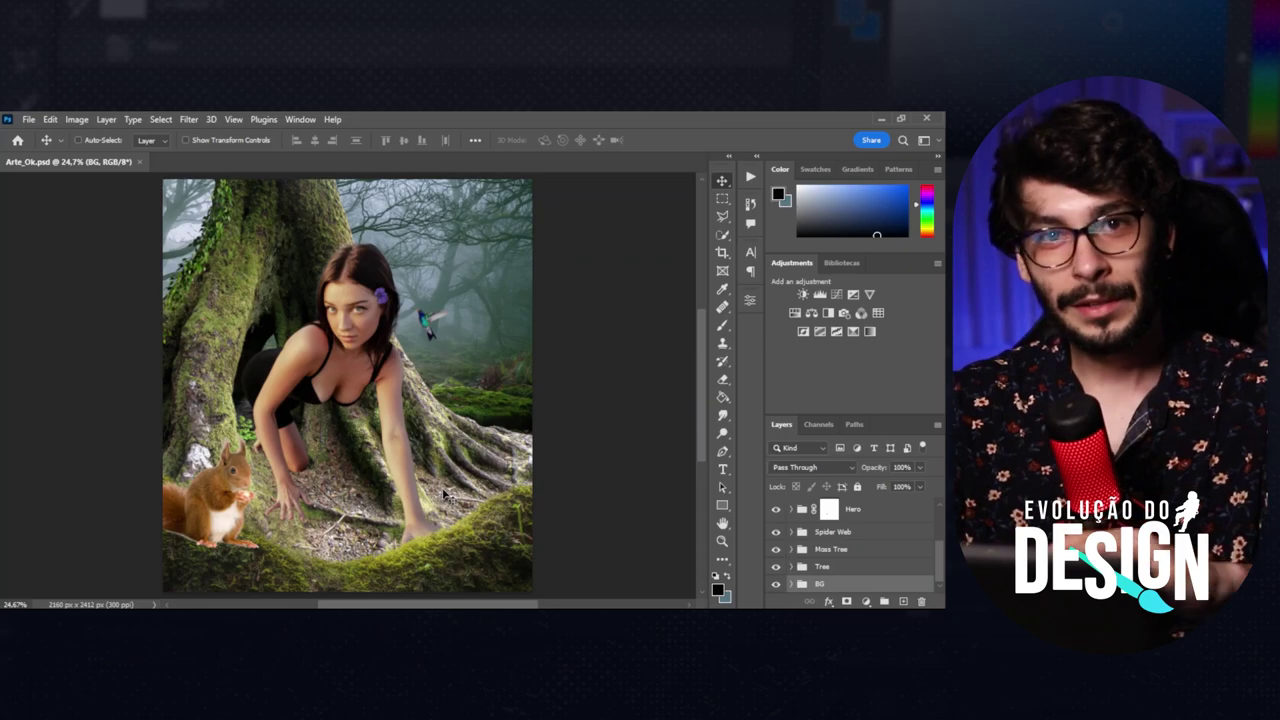
pyautogui.scroll(1, 445, 493)
pyautogui.scroll(1, 445, 493)
pyautogui.scroll(-1, 560, 440)
pyautogui.scroll(-1, 640, 420)
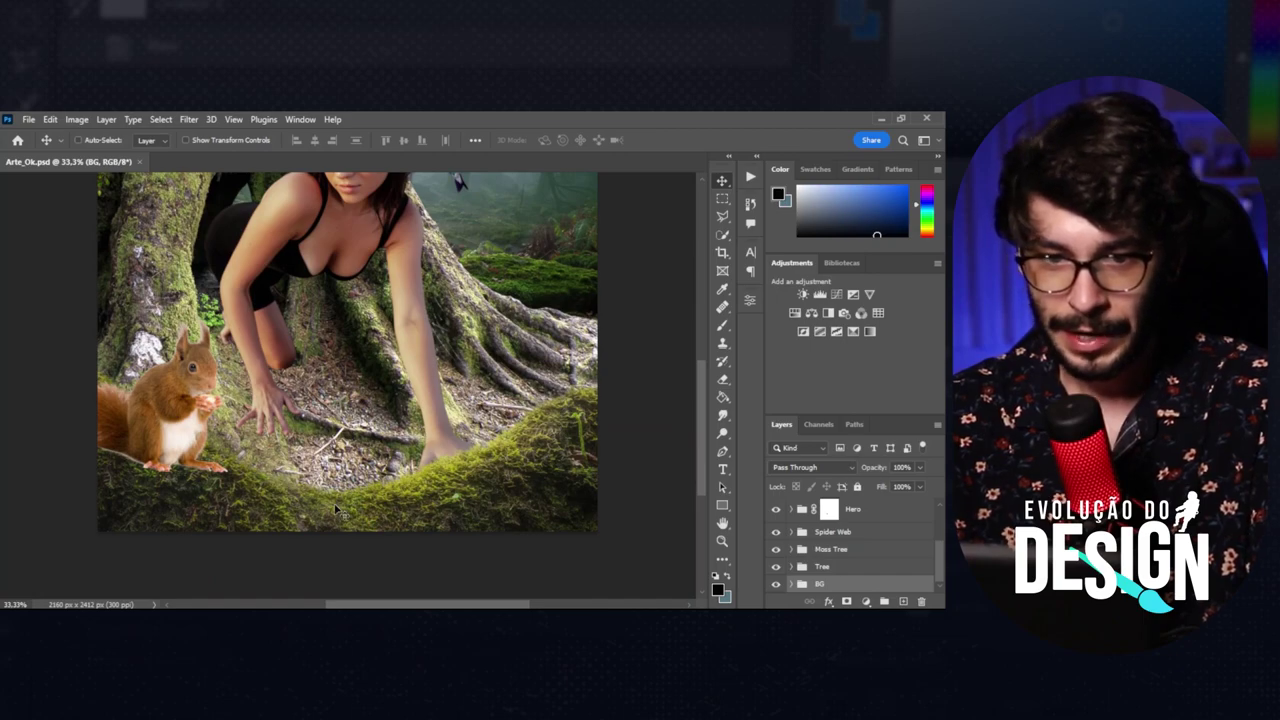
pyautogui.scroll(1, 575, 515)
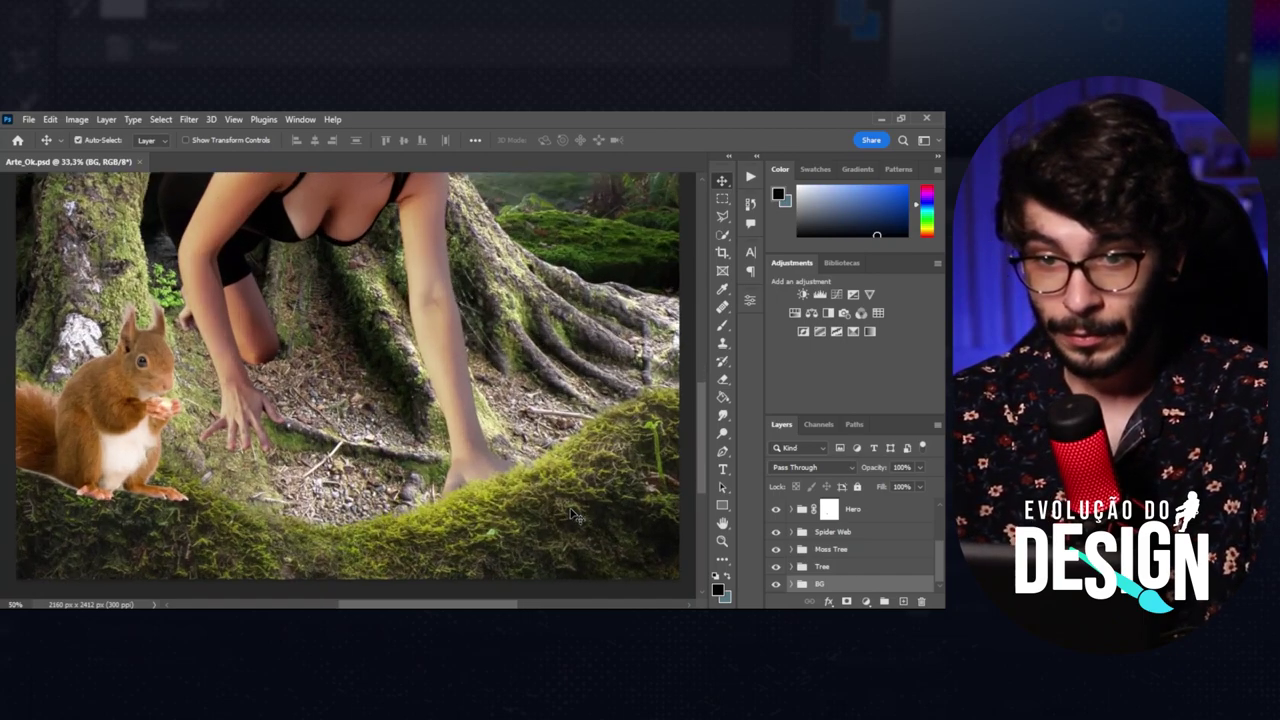
pyautogui.scroll(-1, 575, 515)
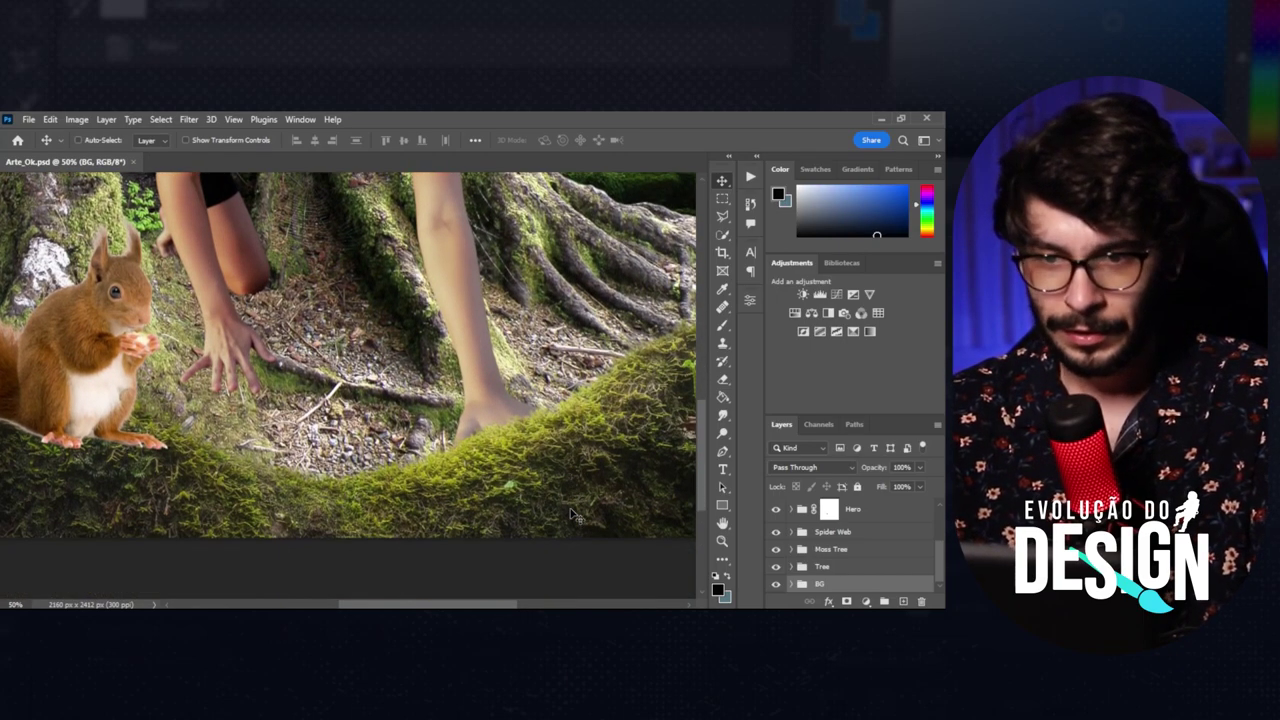
pyautogui.hscroll(1, 575, 515)
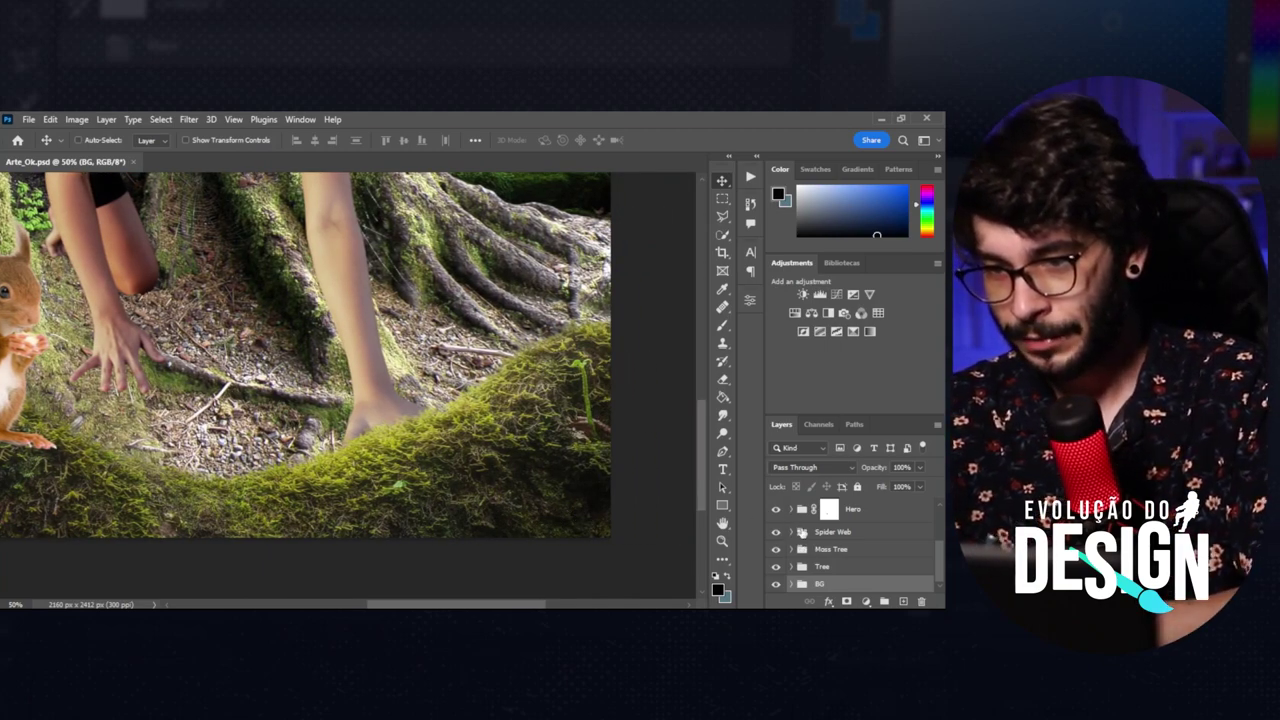
# Hide the Hero, Spider Web, Moss Tree, Tree, BG, Squirrel, Hummbird and Flower layers.
pyautogui.moveTo(775, 509); pyautogui.dragTo(772, 568)
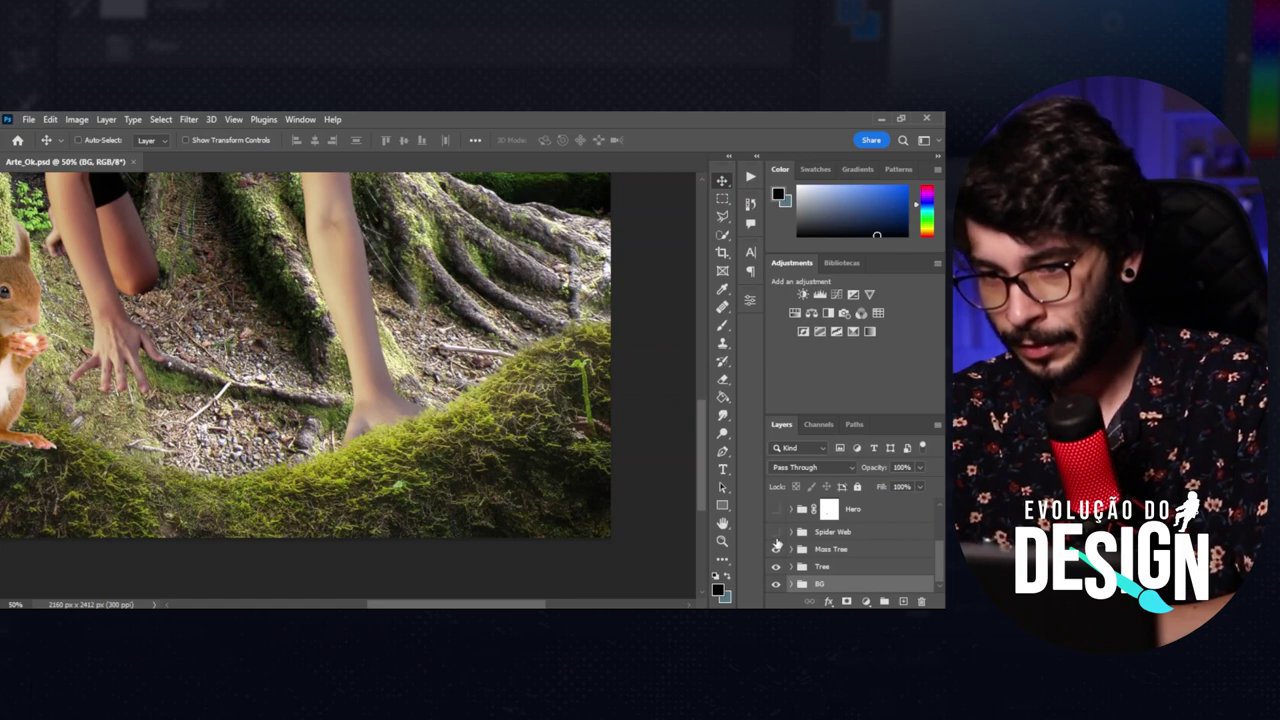
pyautogui.click(775, 583)
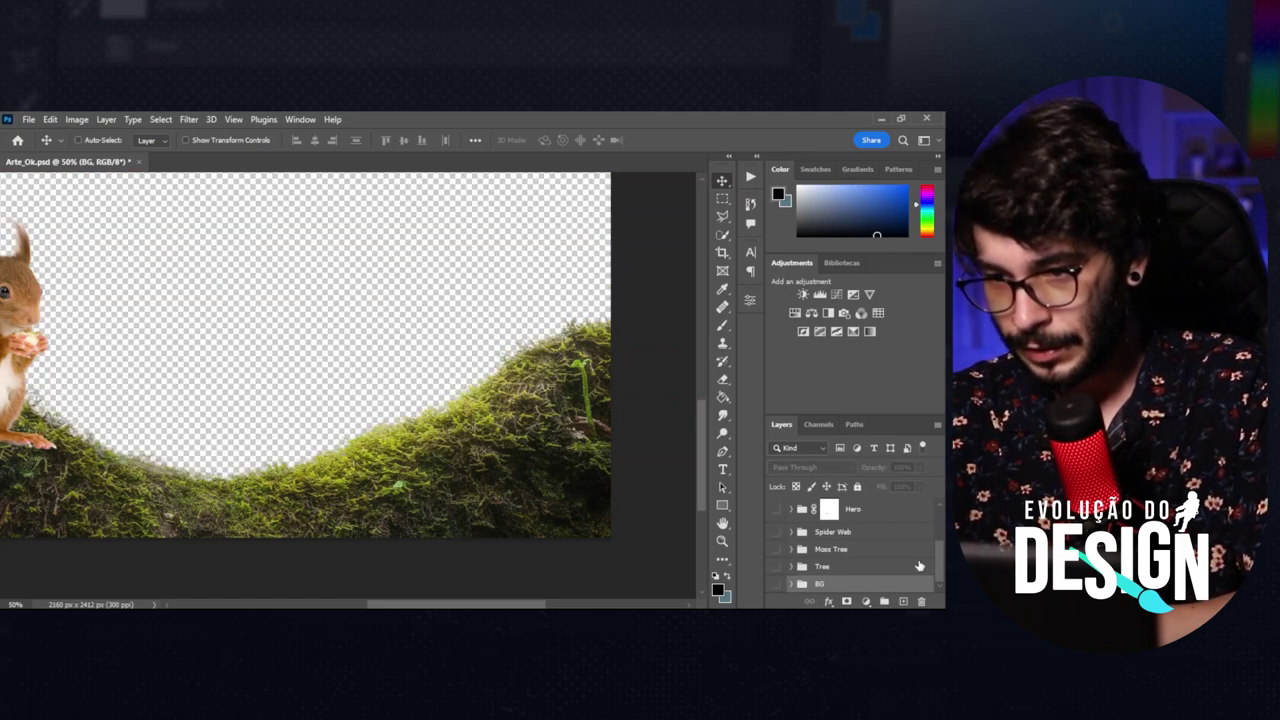
pyautogui.scroll(1, 938, 553)
pyautogui.scroll(3, 935, 540)
pyautogui.click(776, 558)
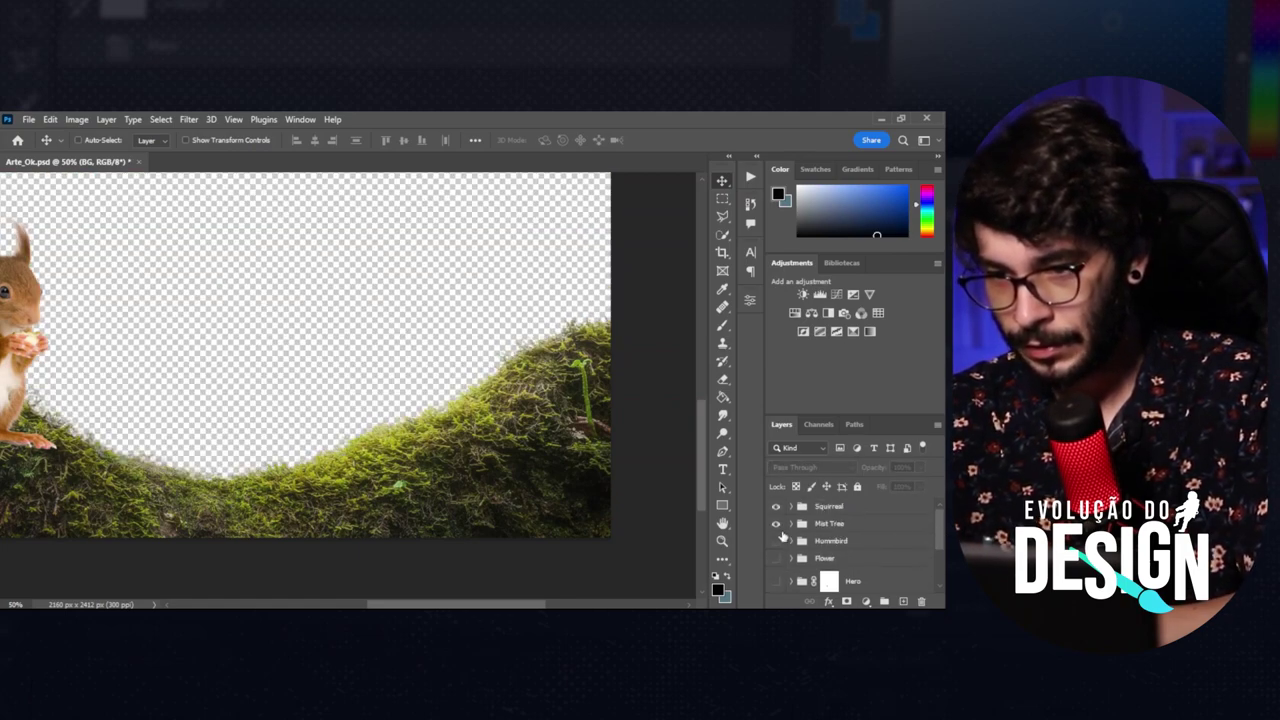
pyautogui.click(776, 523)
pyautogui.click(776, 523)
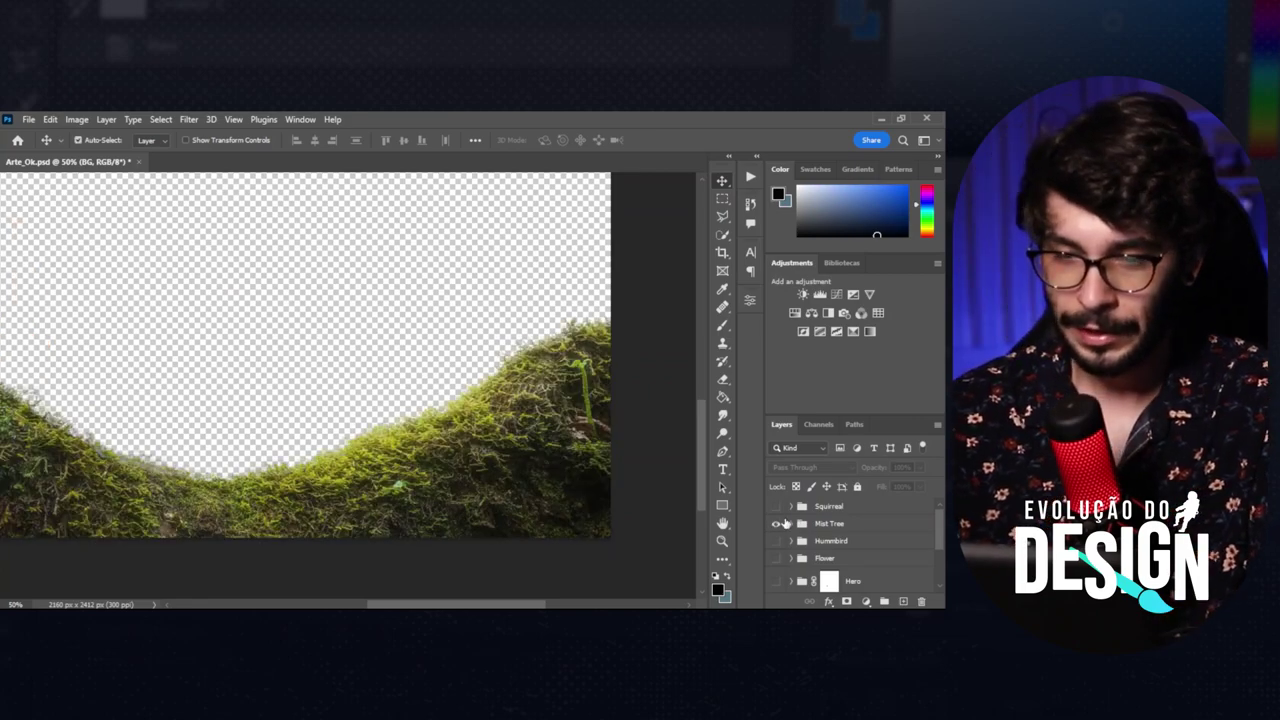
# Zoom in on the moss, then select and expand the Mist Tree group.
pyautogui.hotkey('ctrl', '-')
pyautogui.hotkey('ctrl', '-')
pyautogui.hotkey('ctrl', '+')
pyautogui.hotkey('ctrl', '+')
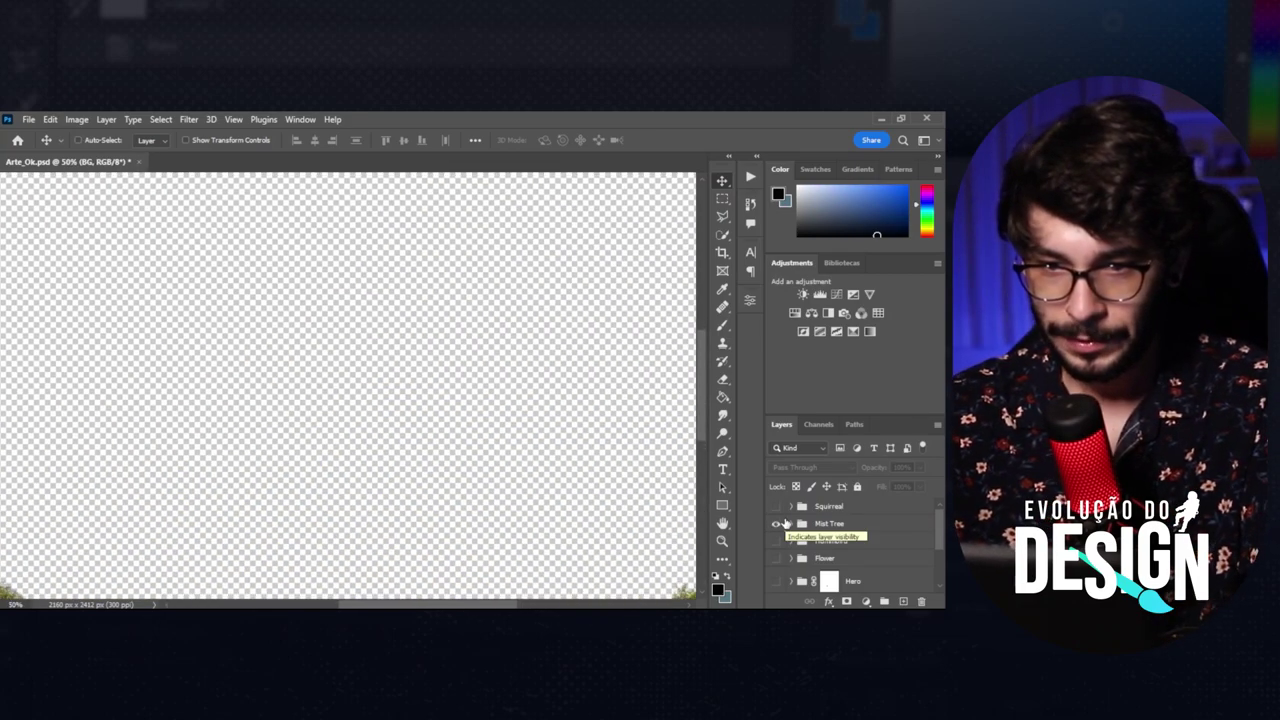
pyautogui.scroll(-2, 786, 530)
pyautogui.hotkey('ctrl', '+')
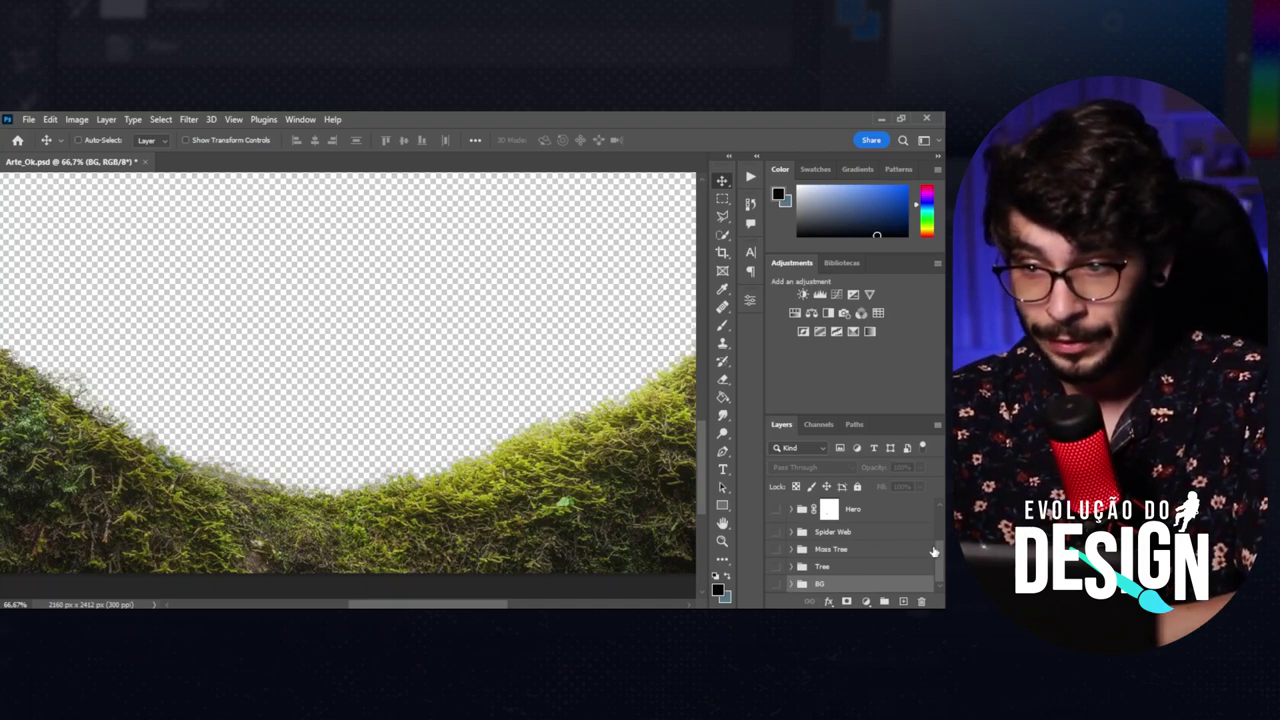
pyautogui.scroll(3, 818, 538)
pyautogui.click(812, 526)
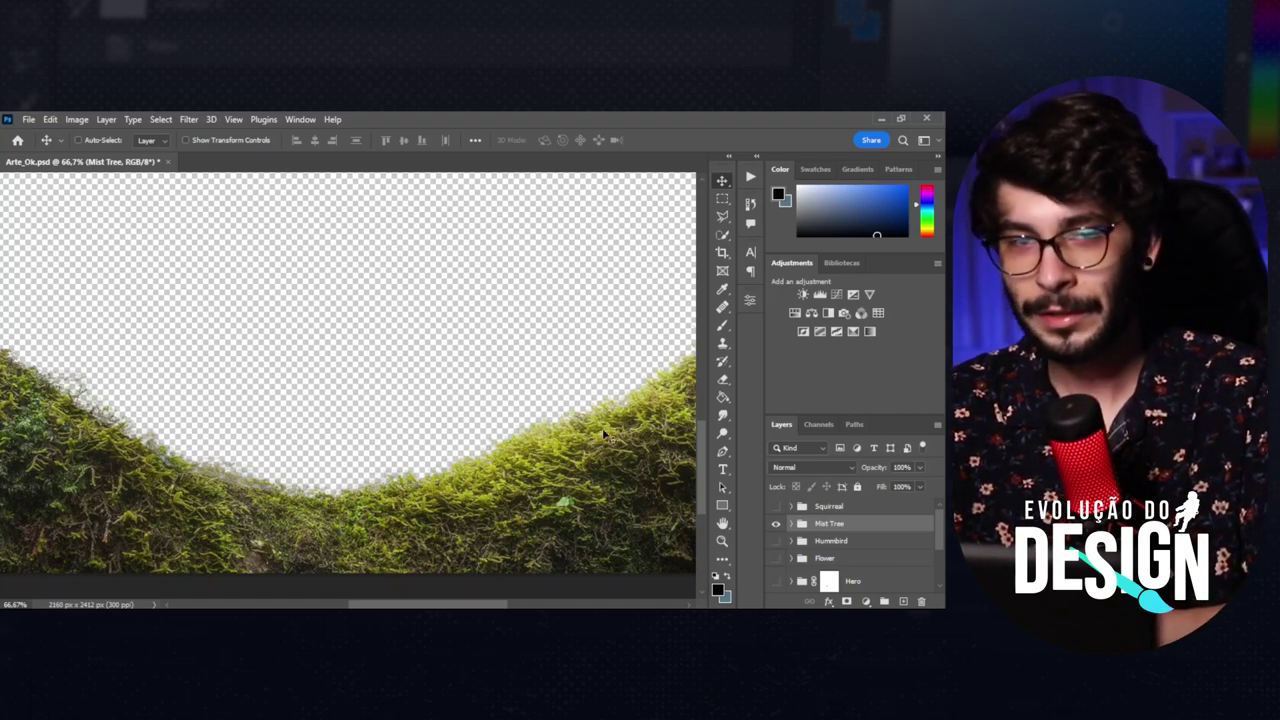
pyautogui.click(723, 452)
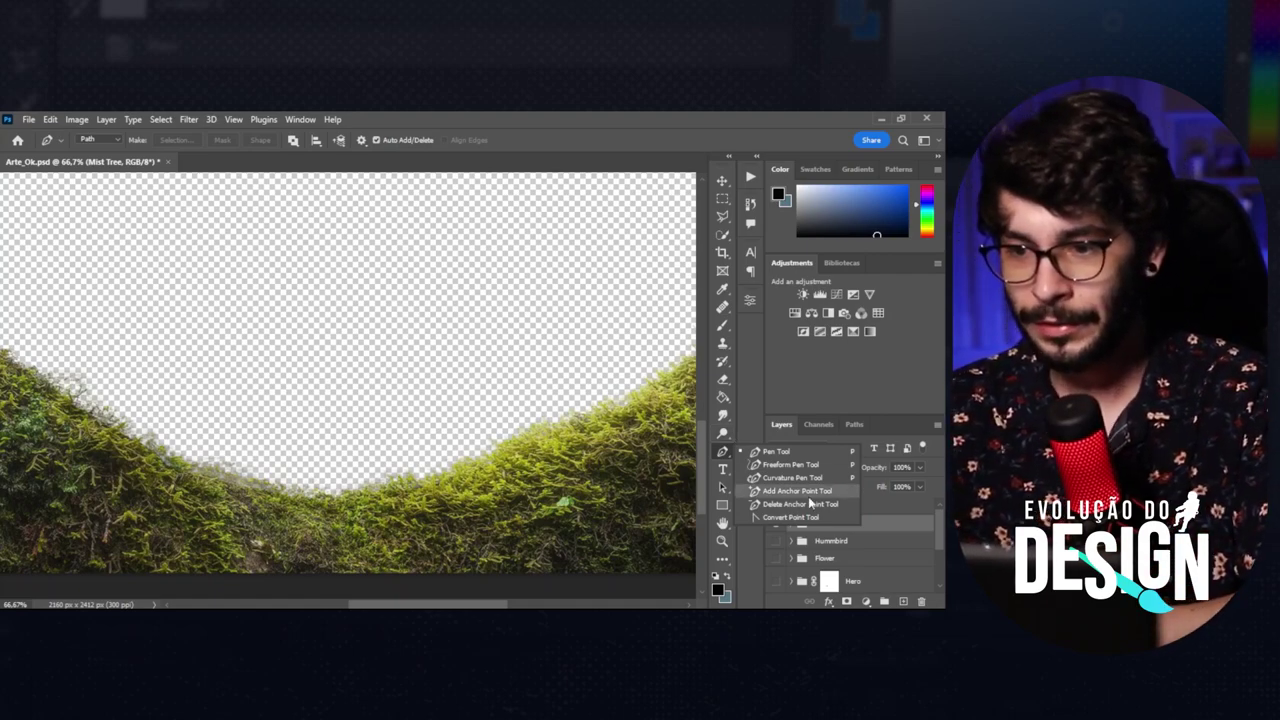
pyautogui.click(891, 529)
# Duplicate the Nature Mist layer and delete the copy's layer mask.
pyautogui.click(791, 524)
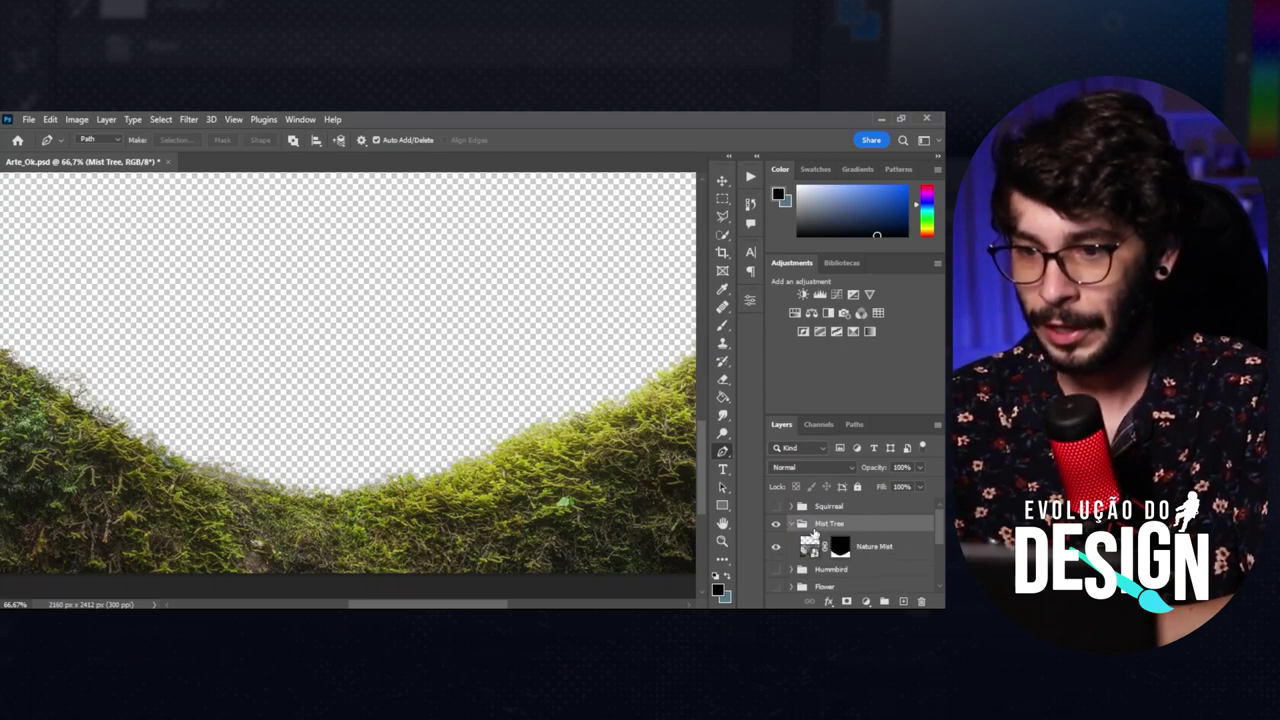
pyautogui.click(868, 547)
pyautogui.hotkey('ctrl', 'j')
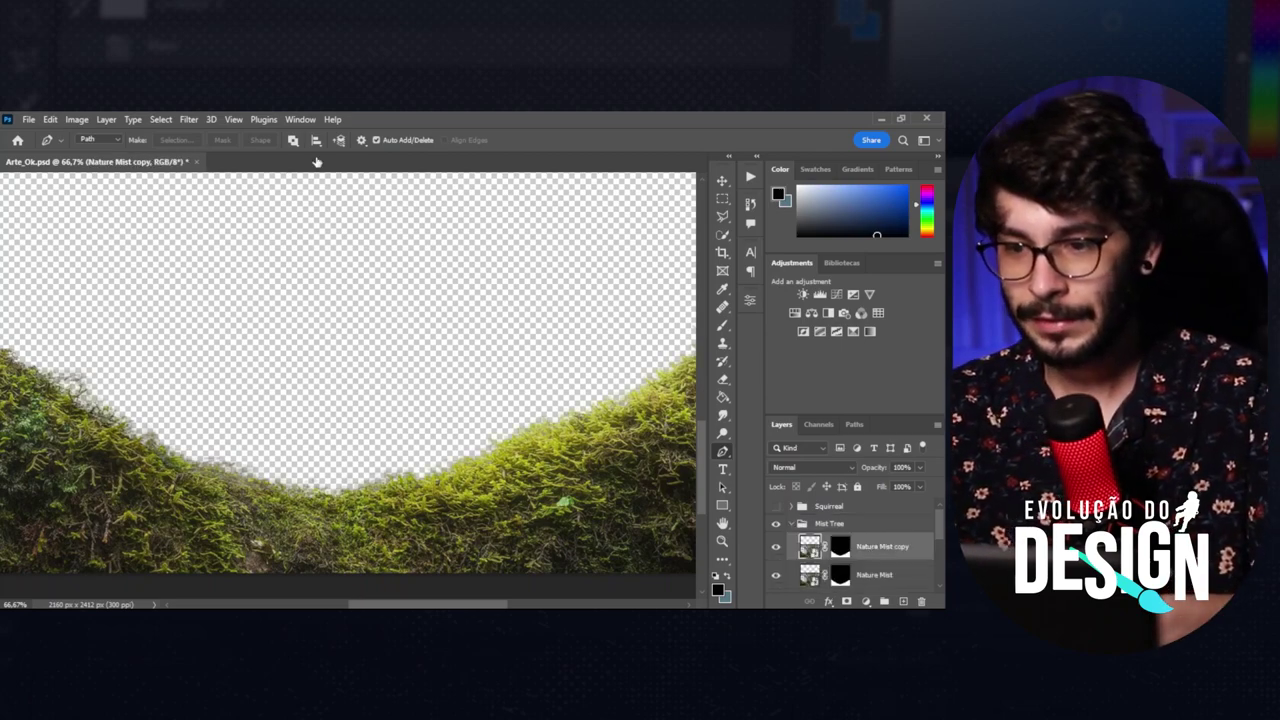
pyautogui.rightClick(840, 541)
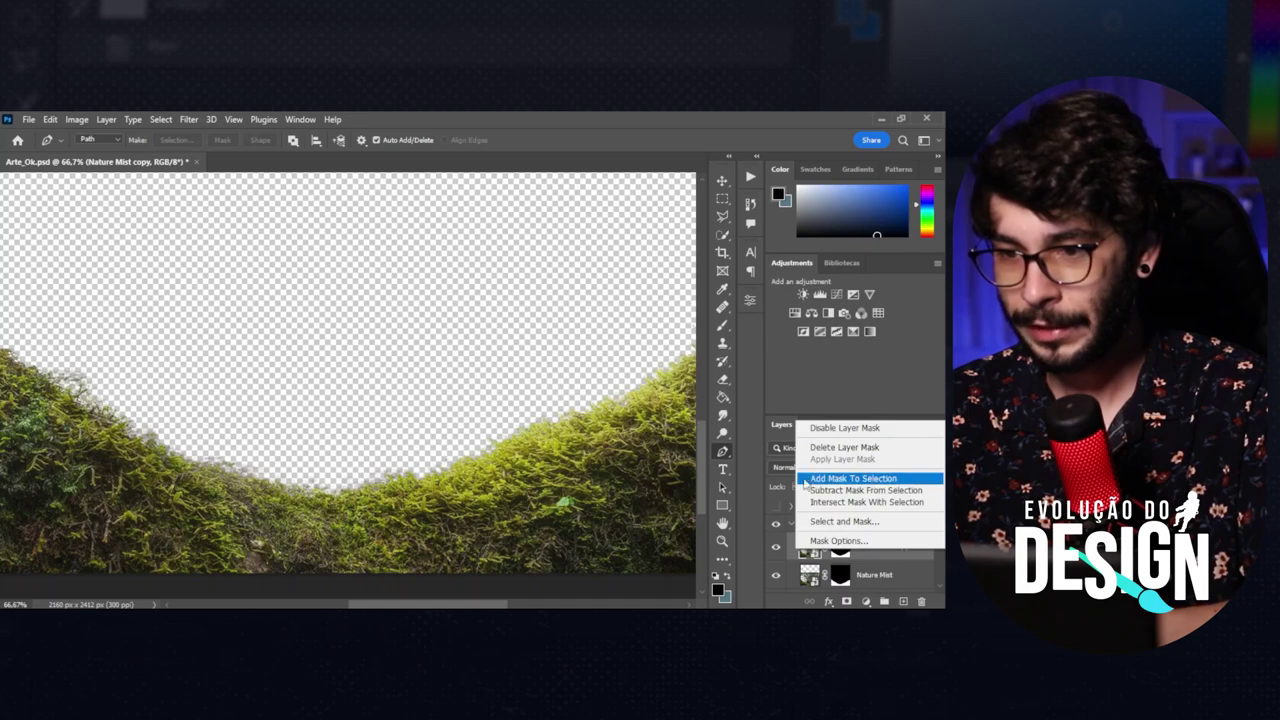
pyautogui.click(845, 448)
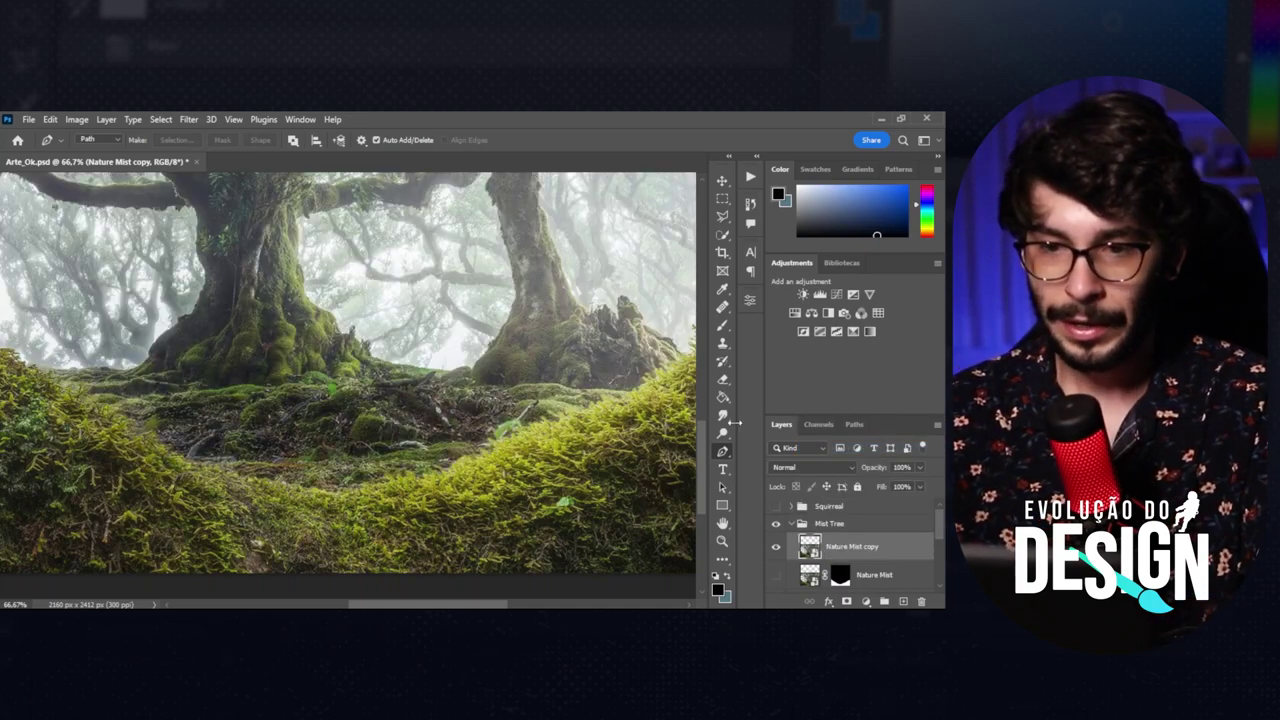
pyautogui.hotkey('ctrl', '0')
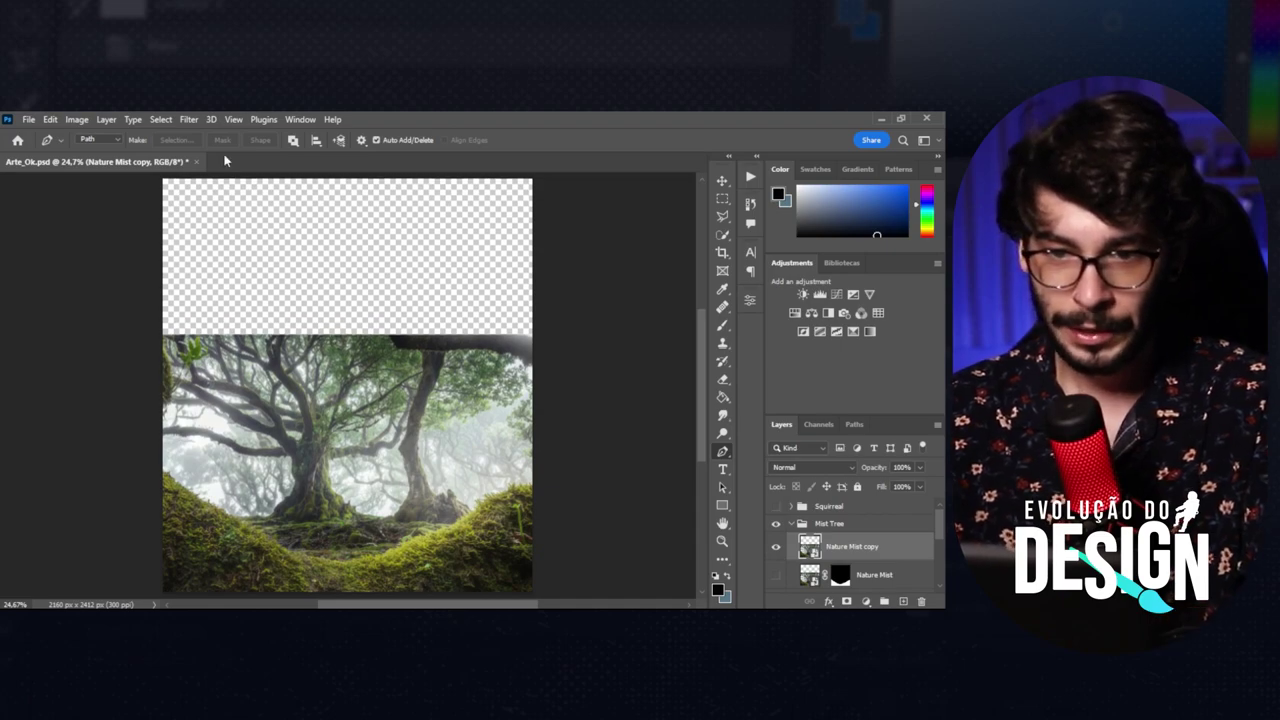
pyautogui.hotkey('ctrl', '+')
pyautogui.hotkey('ctrl', '+')
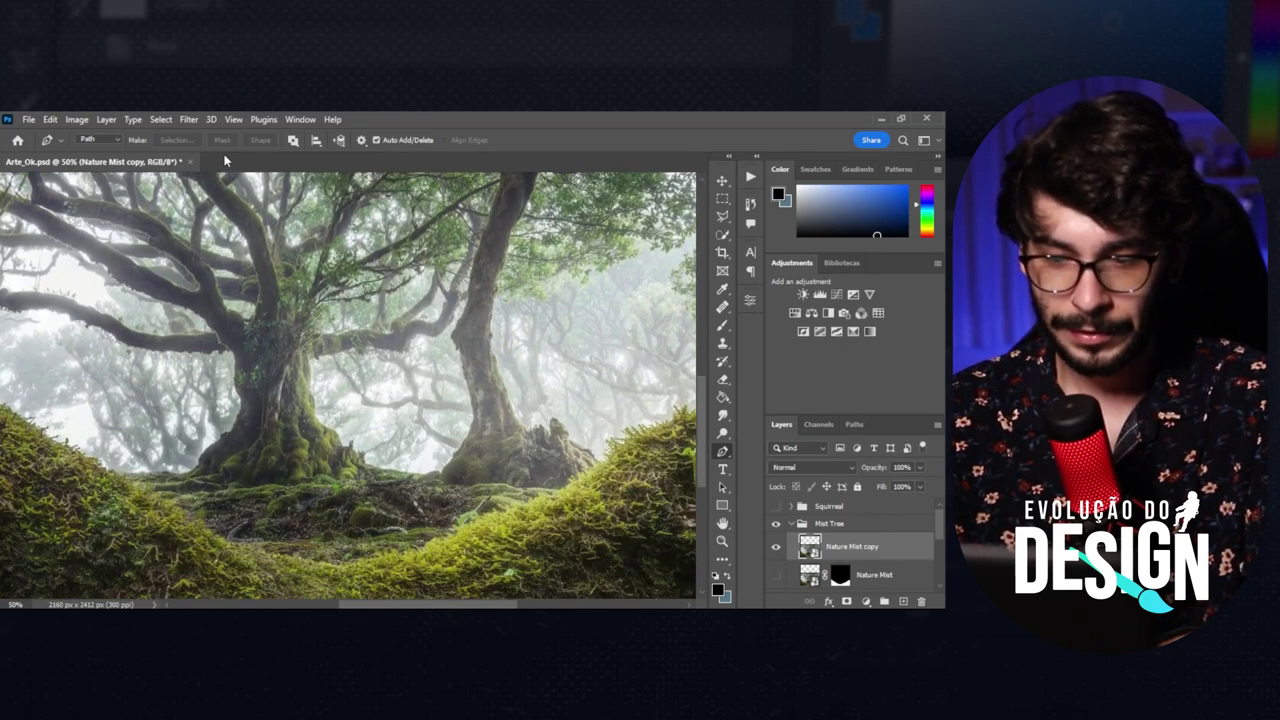
pyautogui.hotkey('ctrl', '-')
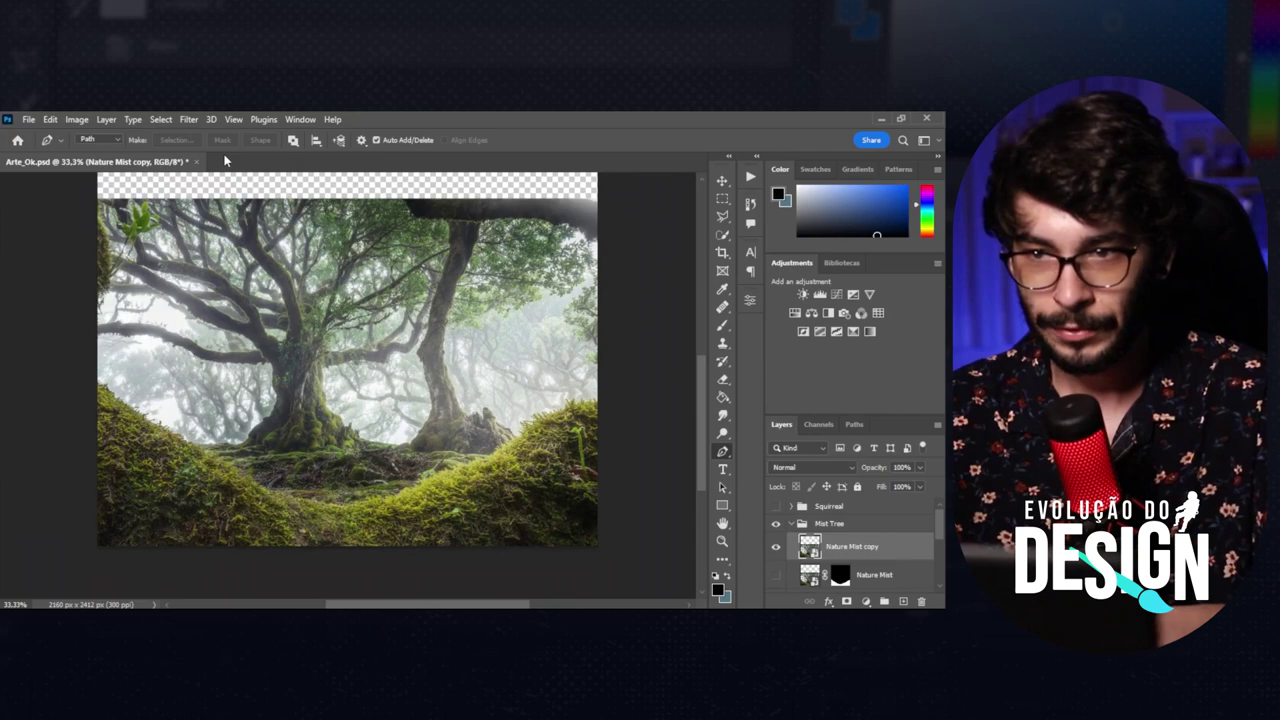
# Trace a lasso selection around the mossy bank along the photo's bottom.
pyautogui.click(722, 217)
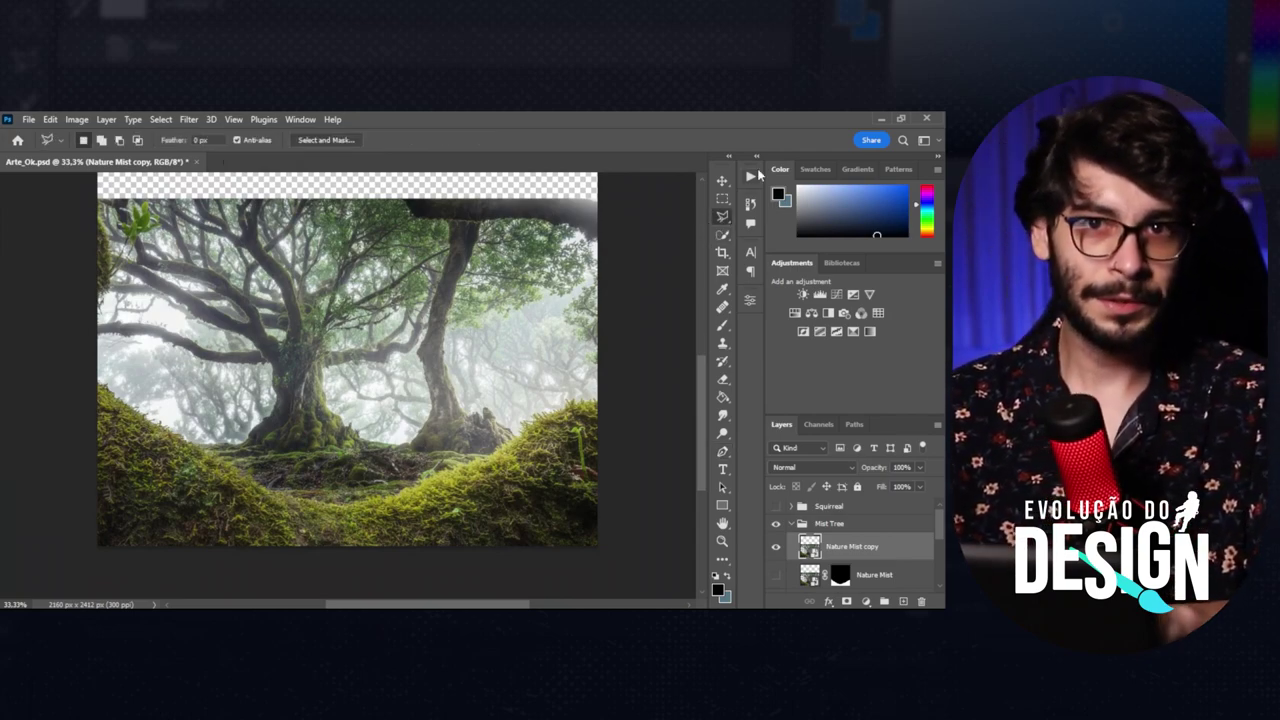
pyautogui.moveTo(92, 385)
pyautogui.mouseDown()
pyautogui.moveTo(207, 462)
pyautogui.moveTo(358, 512)
pyautogui.mouseUp()
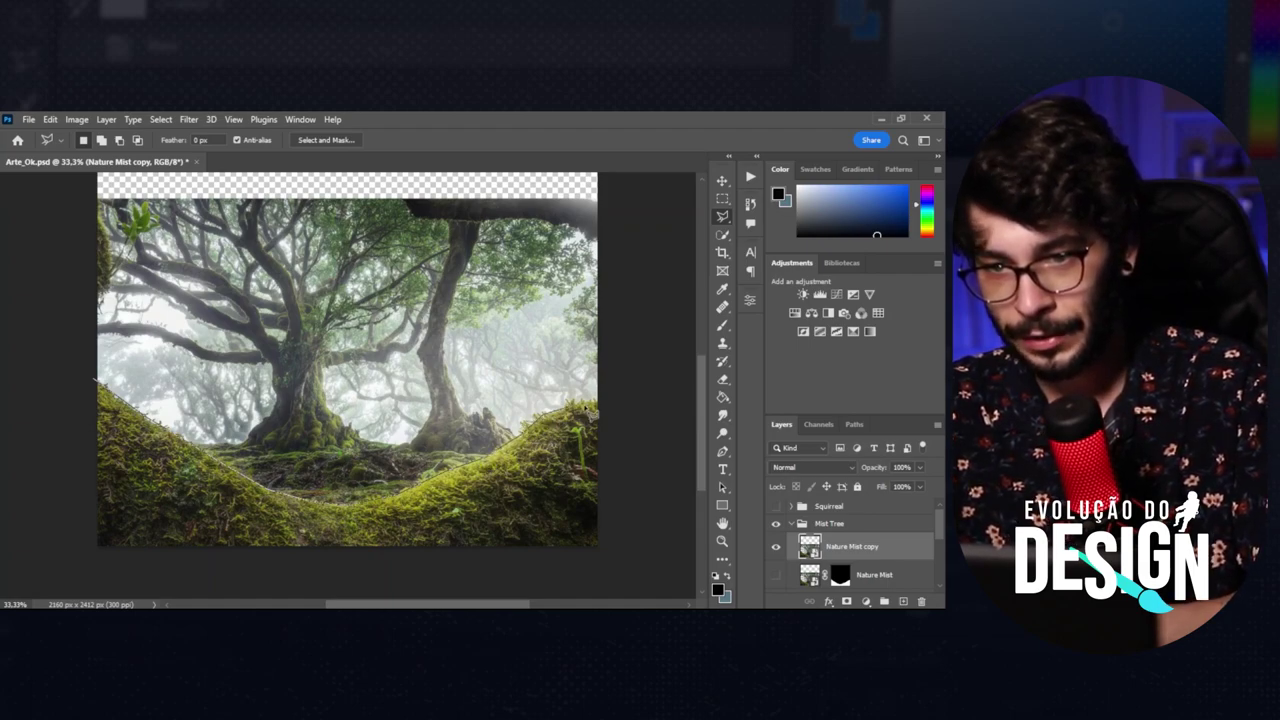
pyautogui.click(613, 562)
pyautogui.click(57, 540)
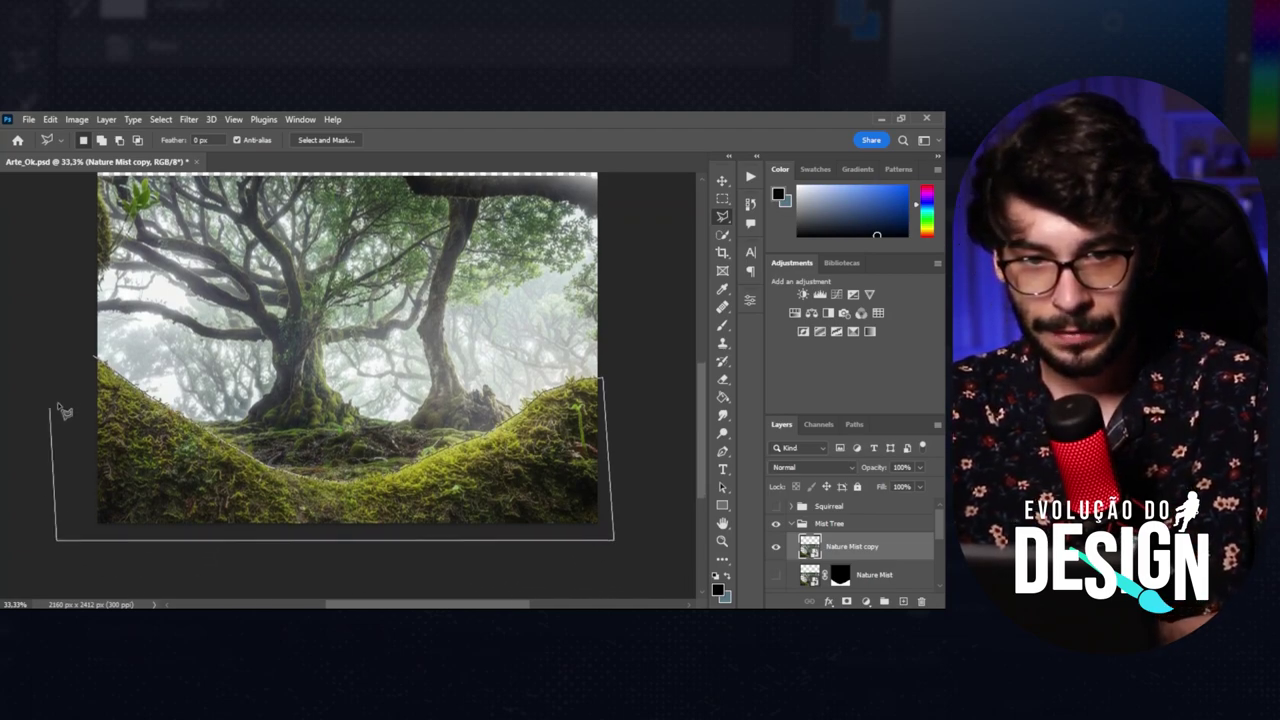
pyautogui.click(58, 387)
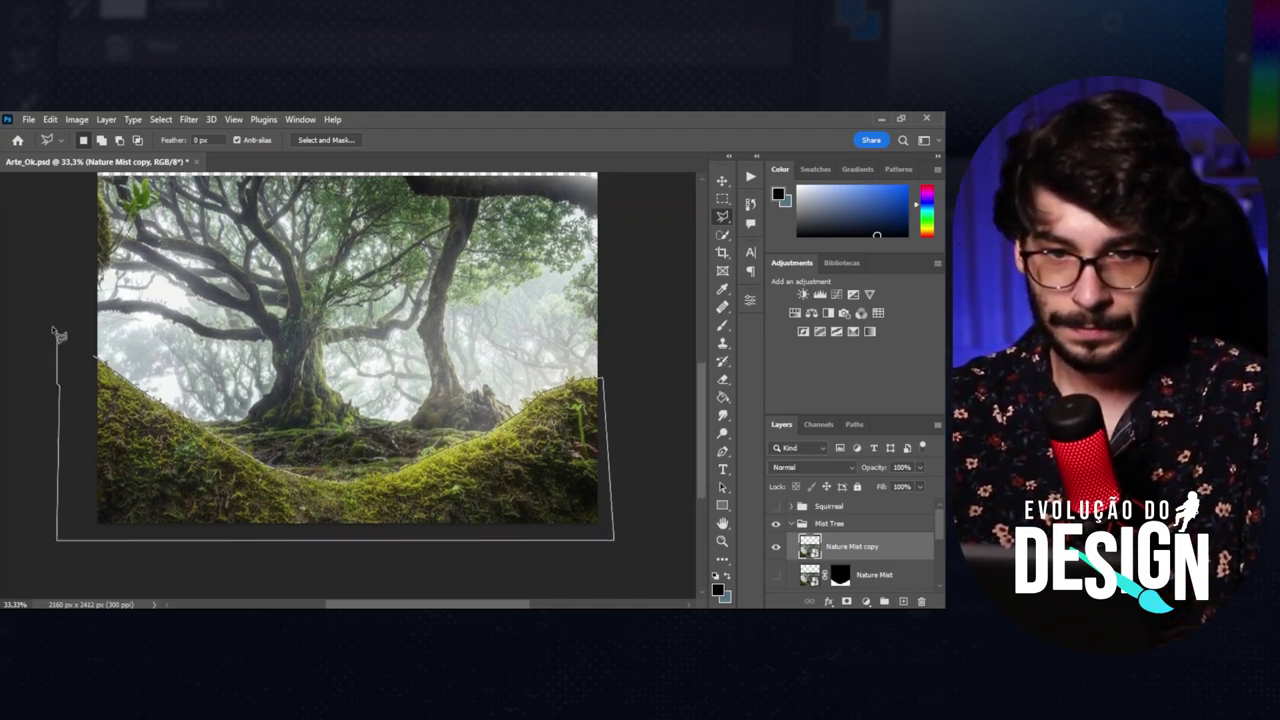
pyautogui.doubleClick(59, 336)
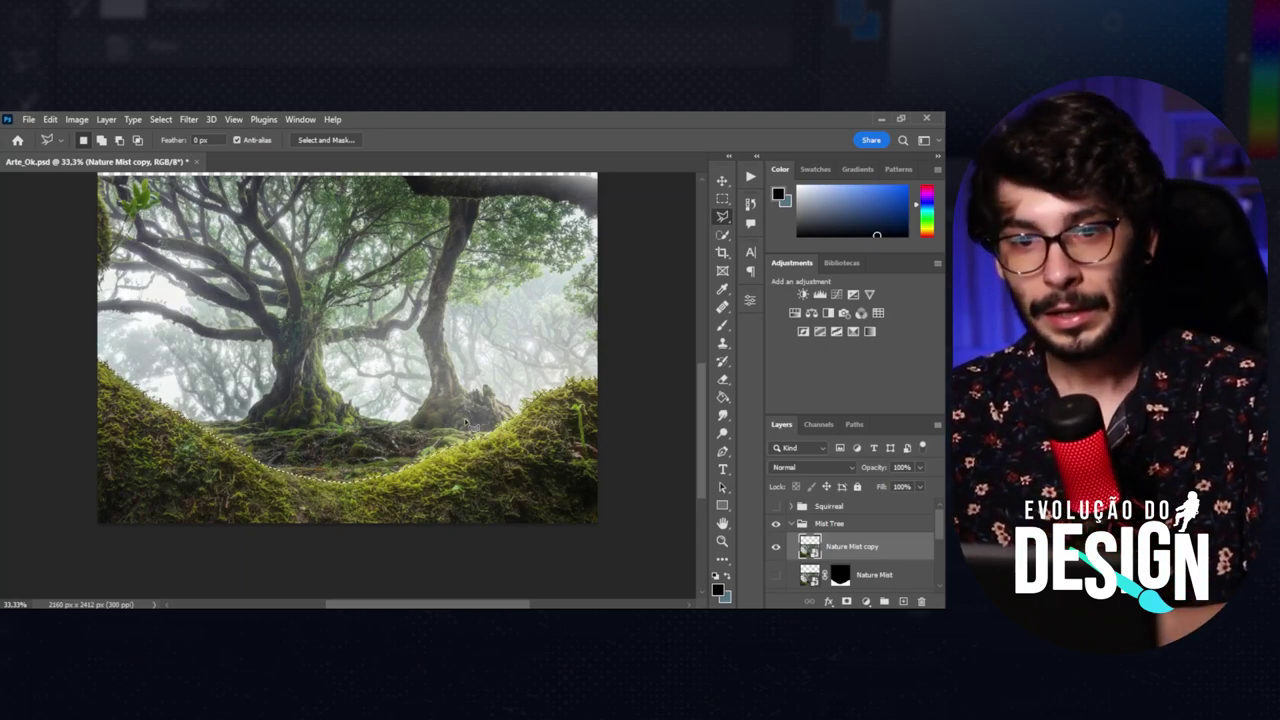
pyautogui.click(324, 140)
# Keep the moss selection, brush its edge with the Refine Edge Brush, and apply.
pyautogui.click(185, 333)
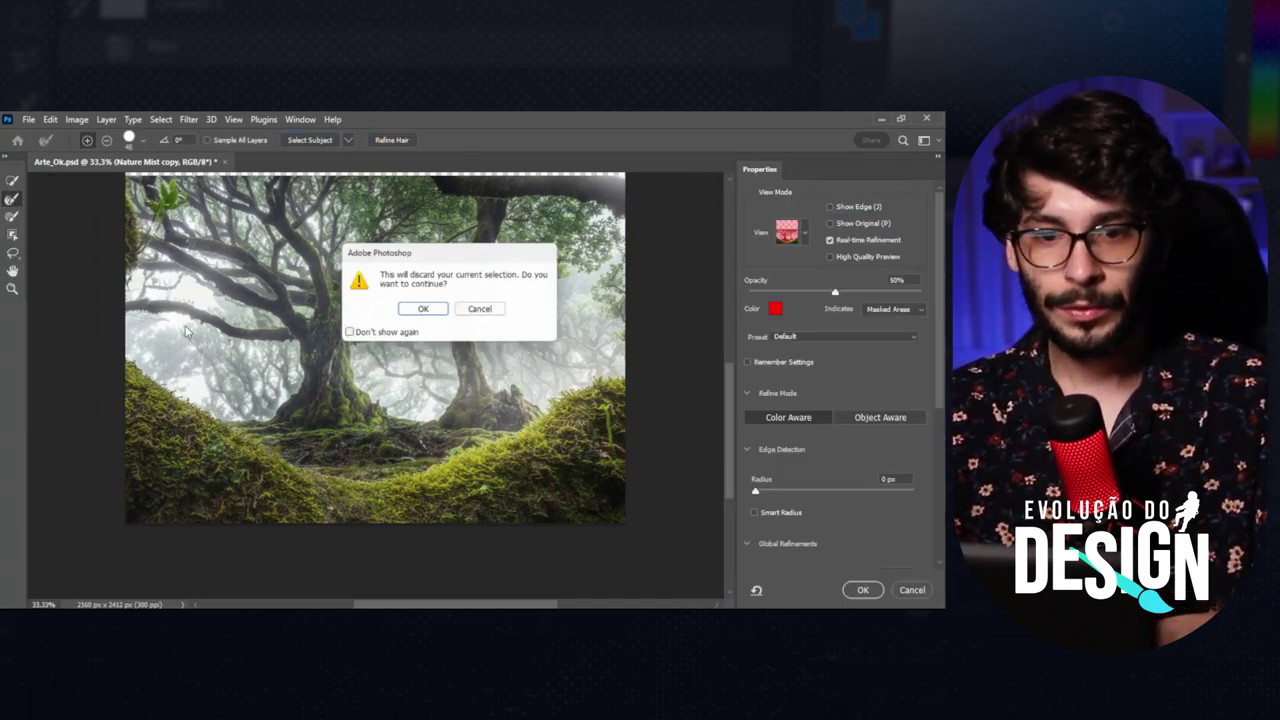
pyautogui.click(480, 308)
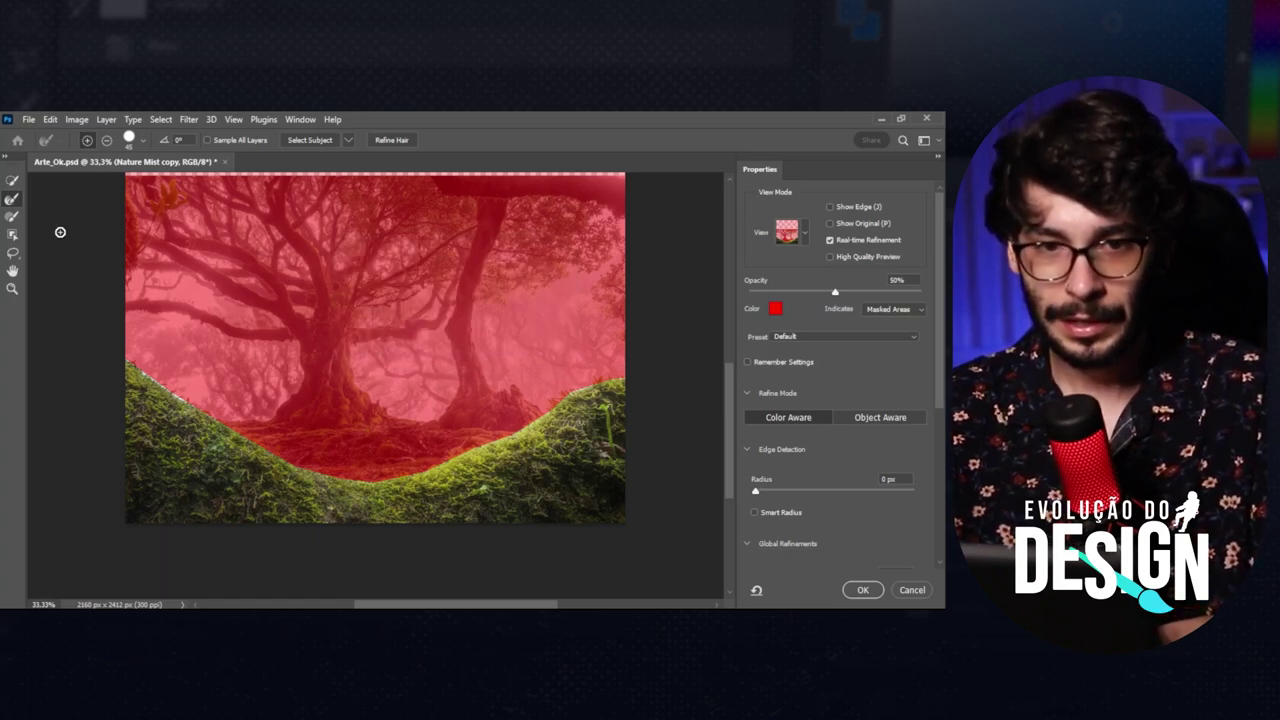
pyautogui.click(13, 199)
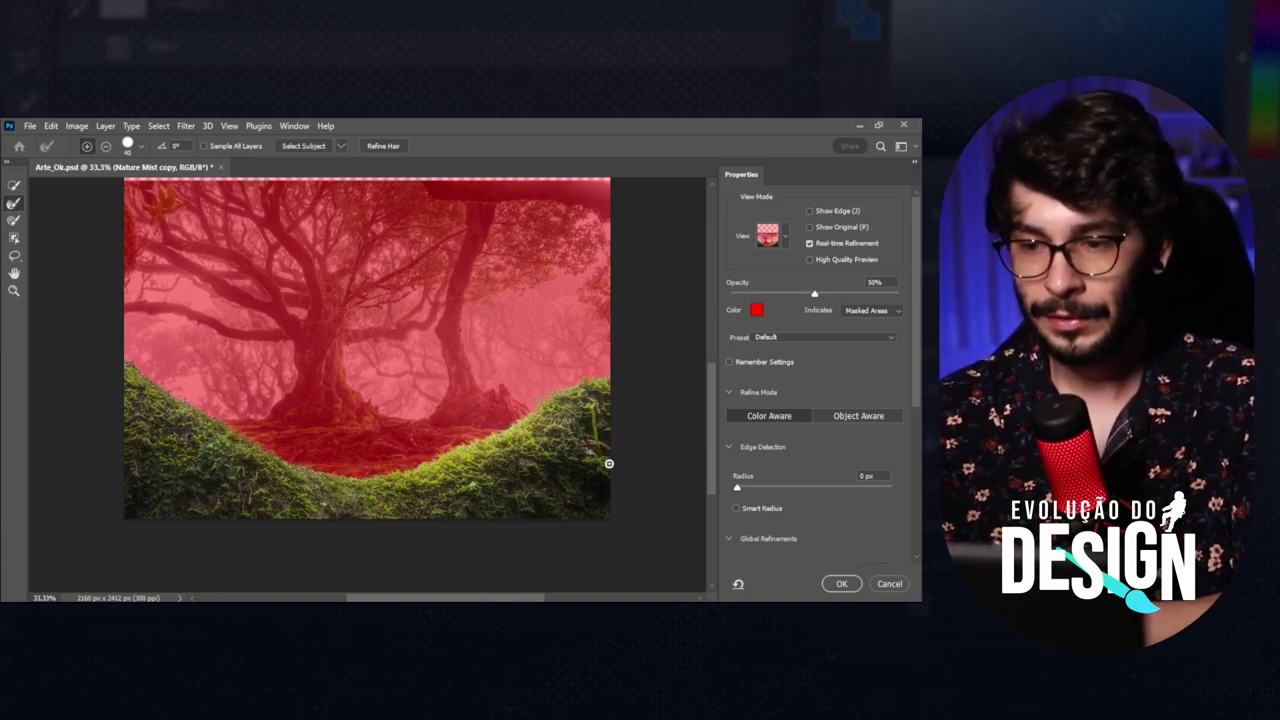
pyautogui.click(840, 584)
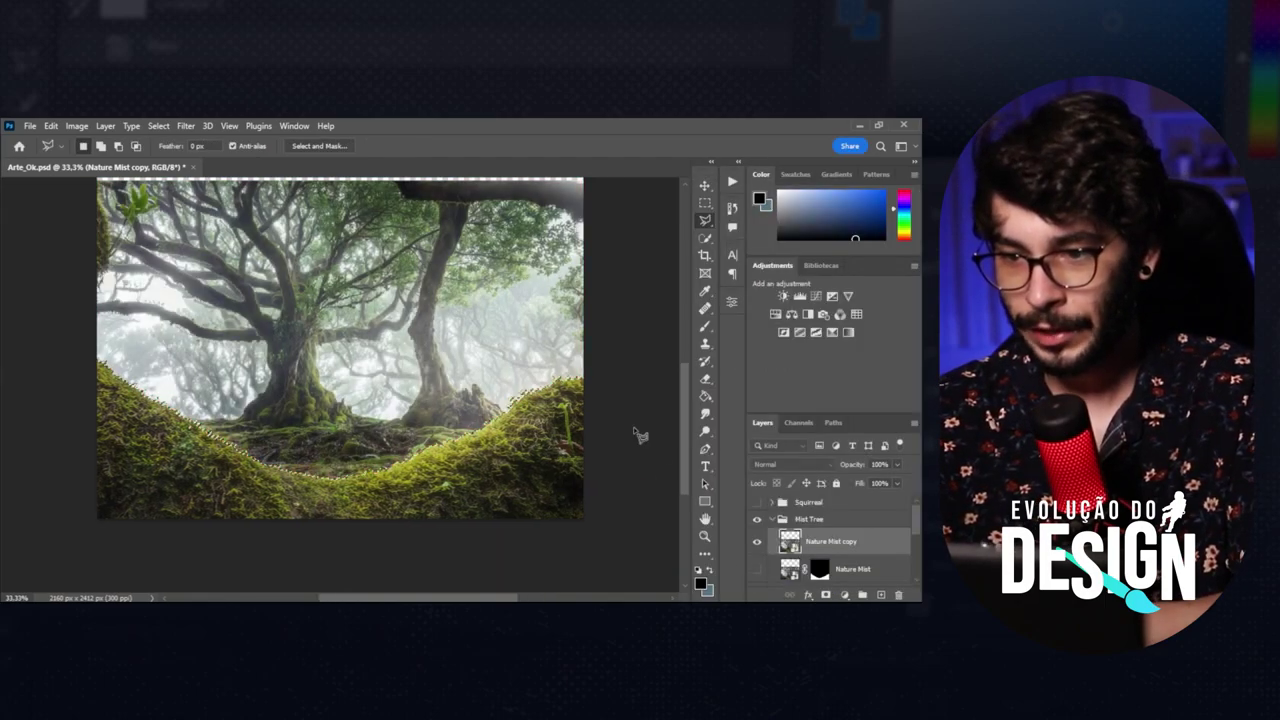
# Mask the Nature Mist copy to the moss selection, then delete that copy layer.
pyautogui.click(757, 568)
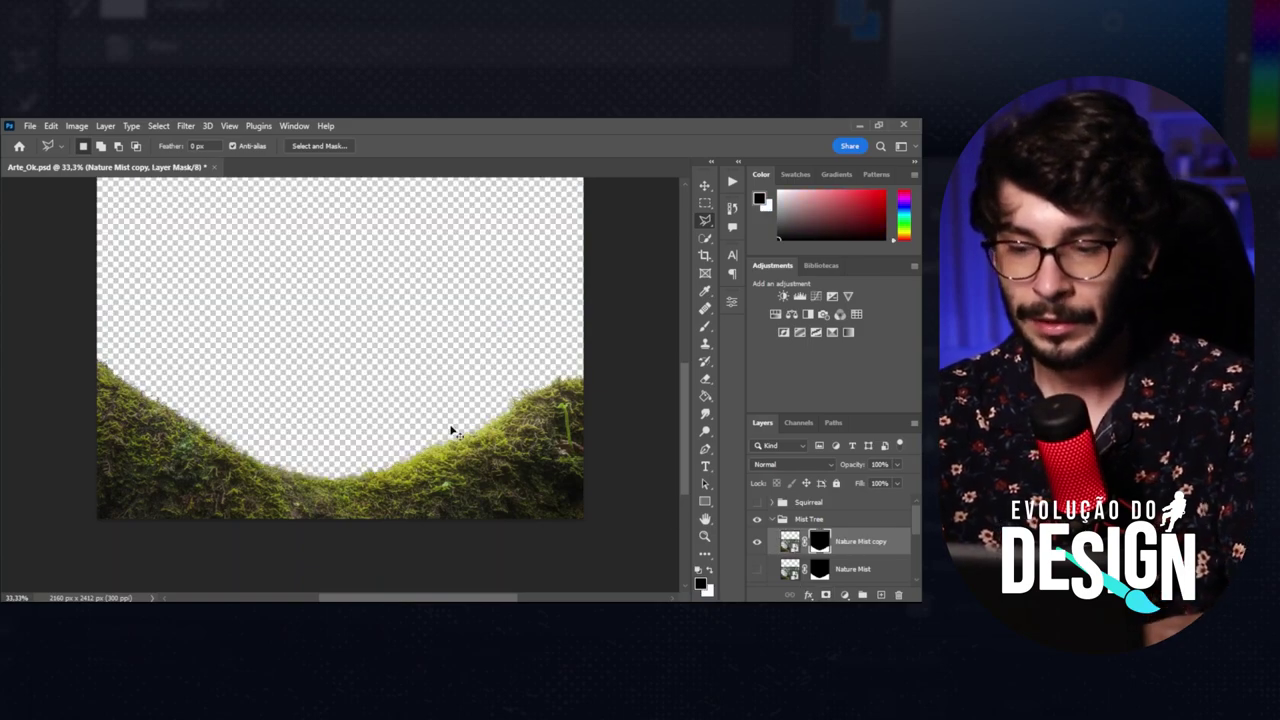
pyautogui.press('v')
pyautogui.hotkey('ctrl', '0')
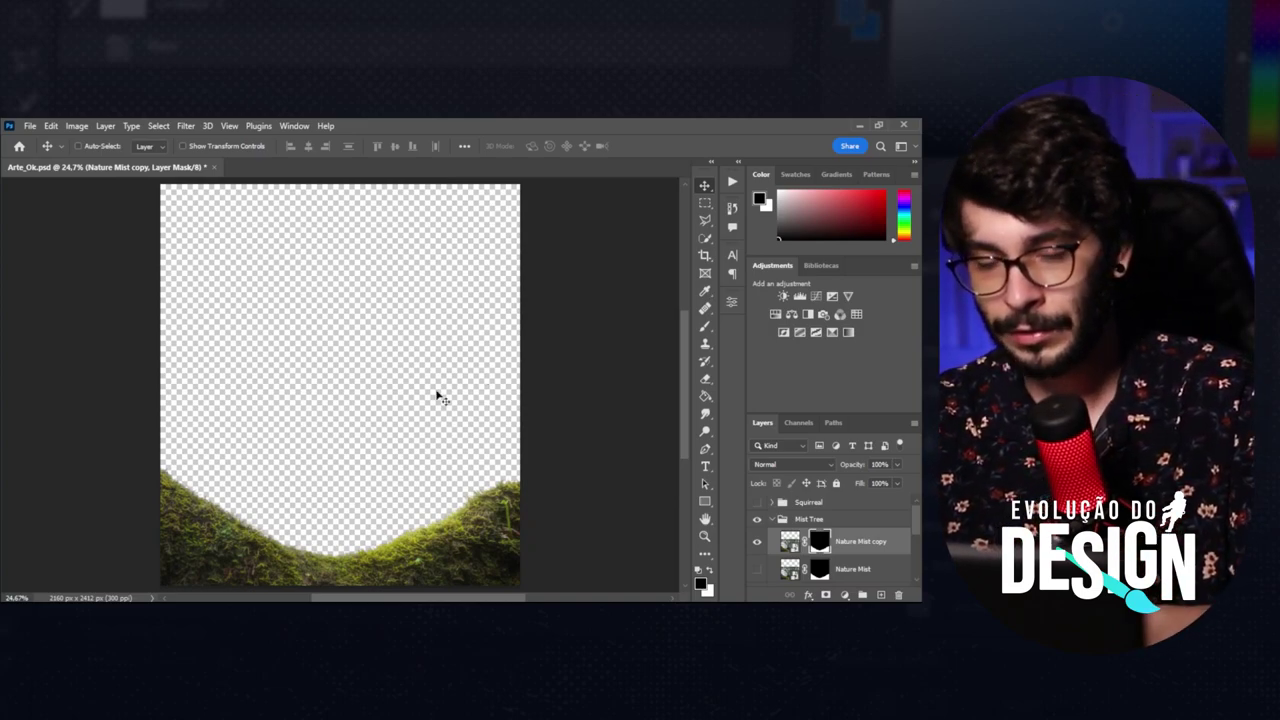
pyautogui.press('Delete')
pyautogui.press('Delete')
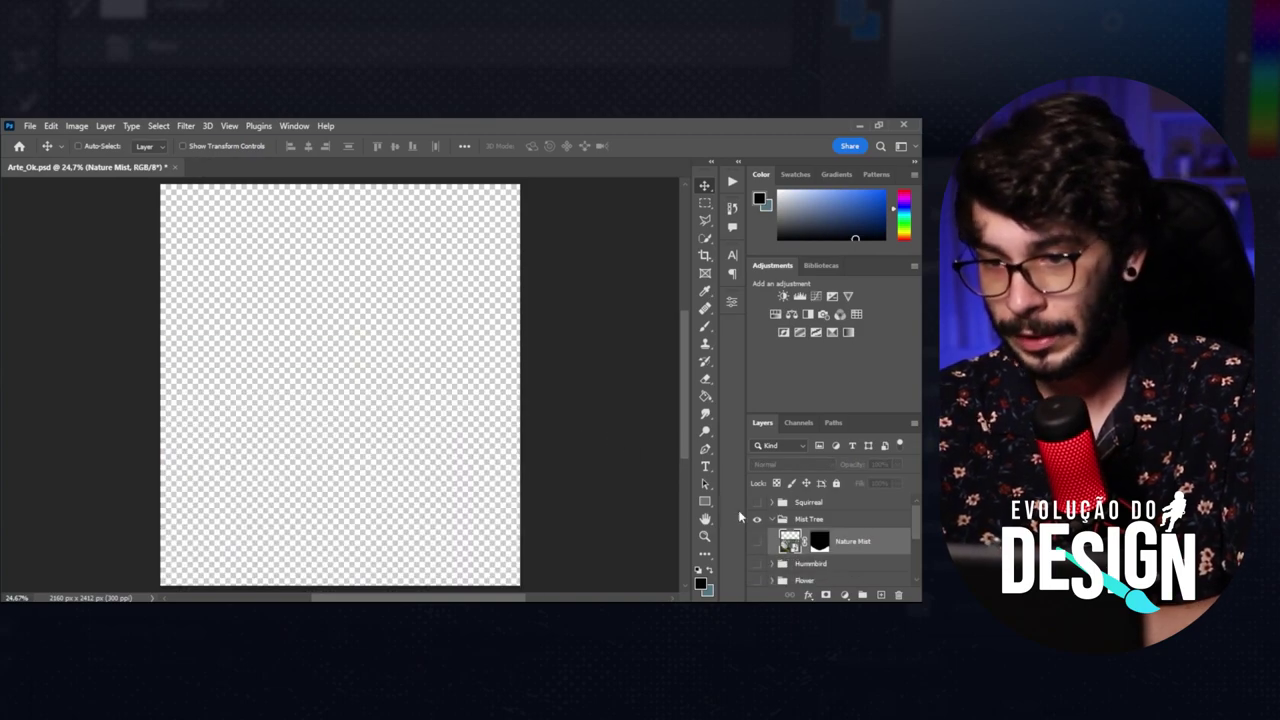
# Make the masked Nature Mist, Squirrel and Hero layers visible again.
pyautogui.click(757, 541)
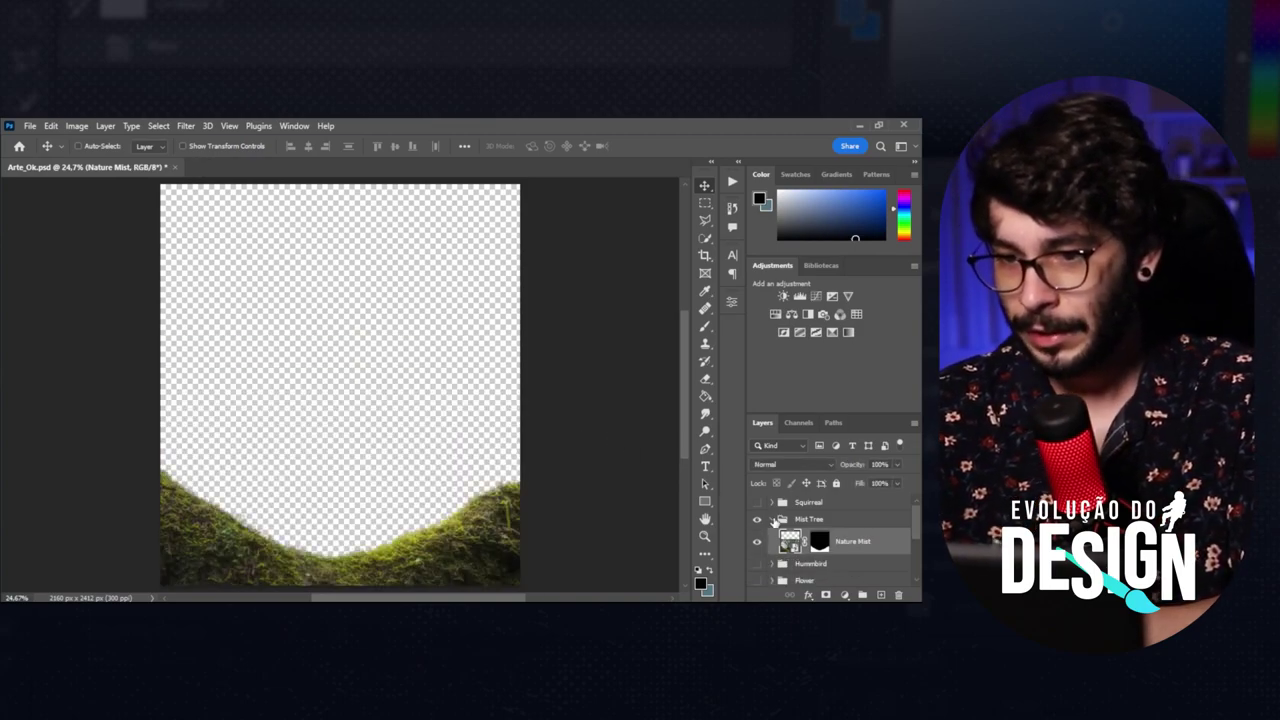
pyautogui.click(773, 520)
pyautogui.click(757, 502)
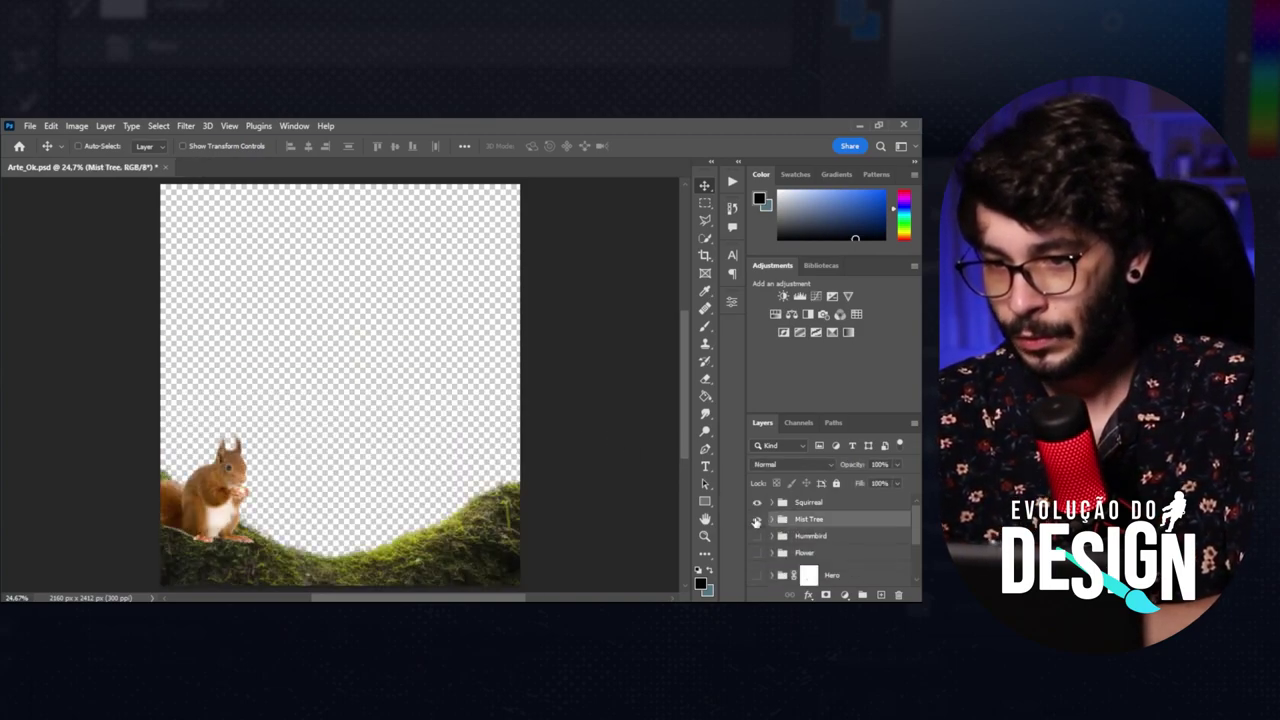
pyautogui.click(757, 575)
pyautogui.scroll(-3, 918, 529)
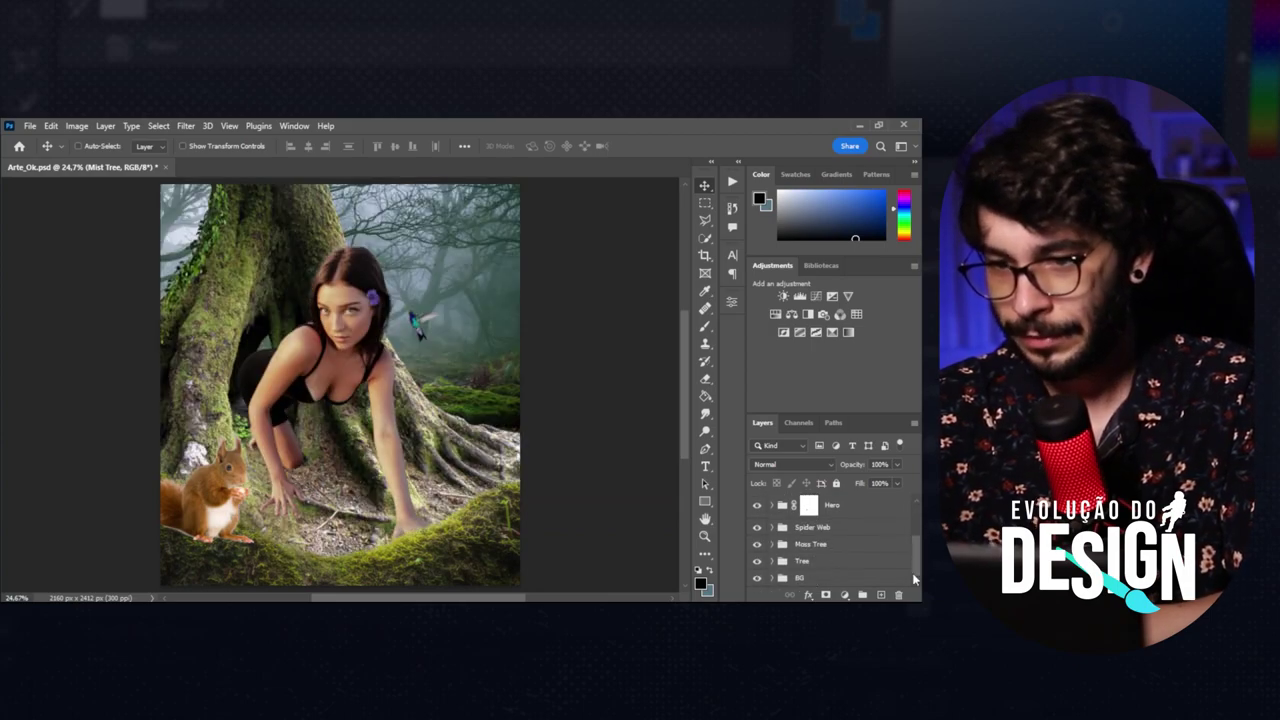
pyautogui.scroll(3, 908, 530)
pyautogui.click(805, 502)
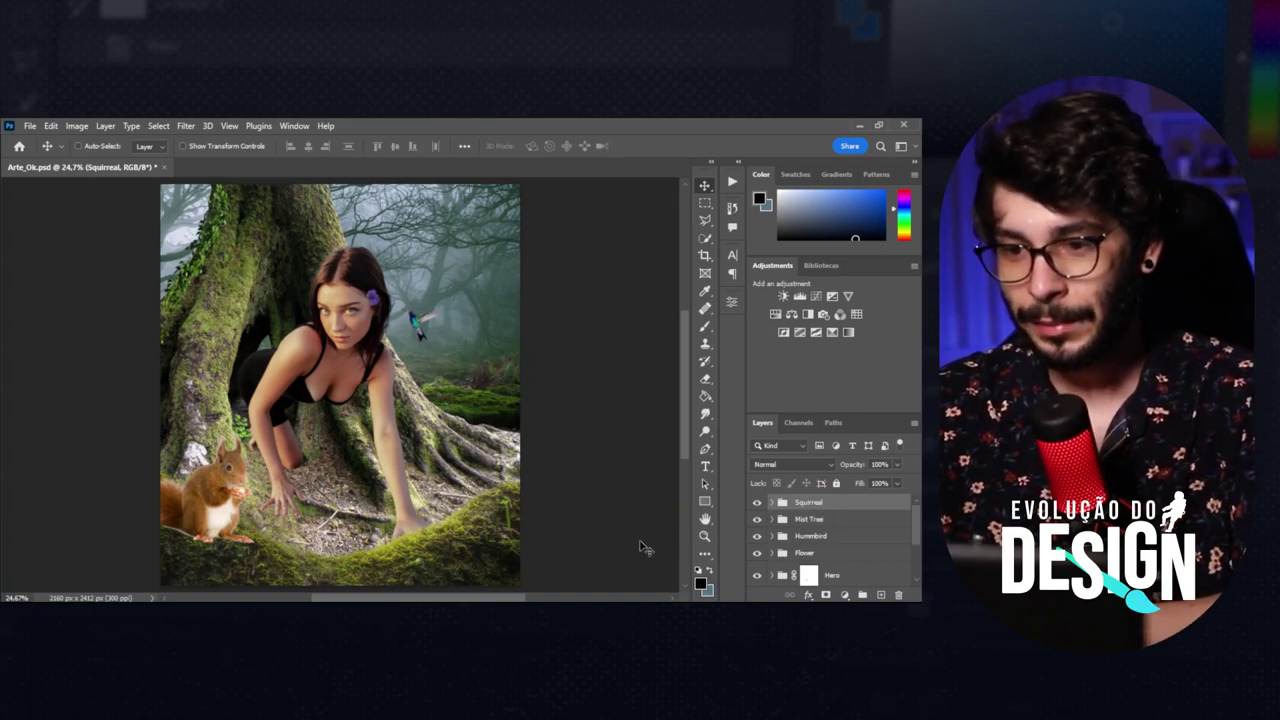
# Float the Layers panel beside the canvas and expand the BG group.
pyautogui.moveTo(764, 426); pyautogui.dragTo(543, 139)
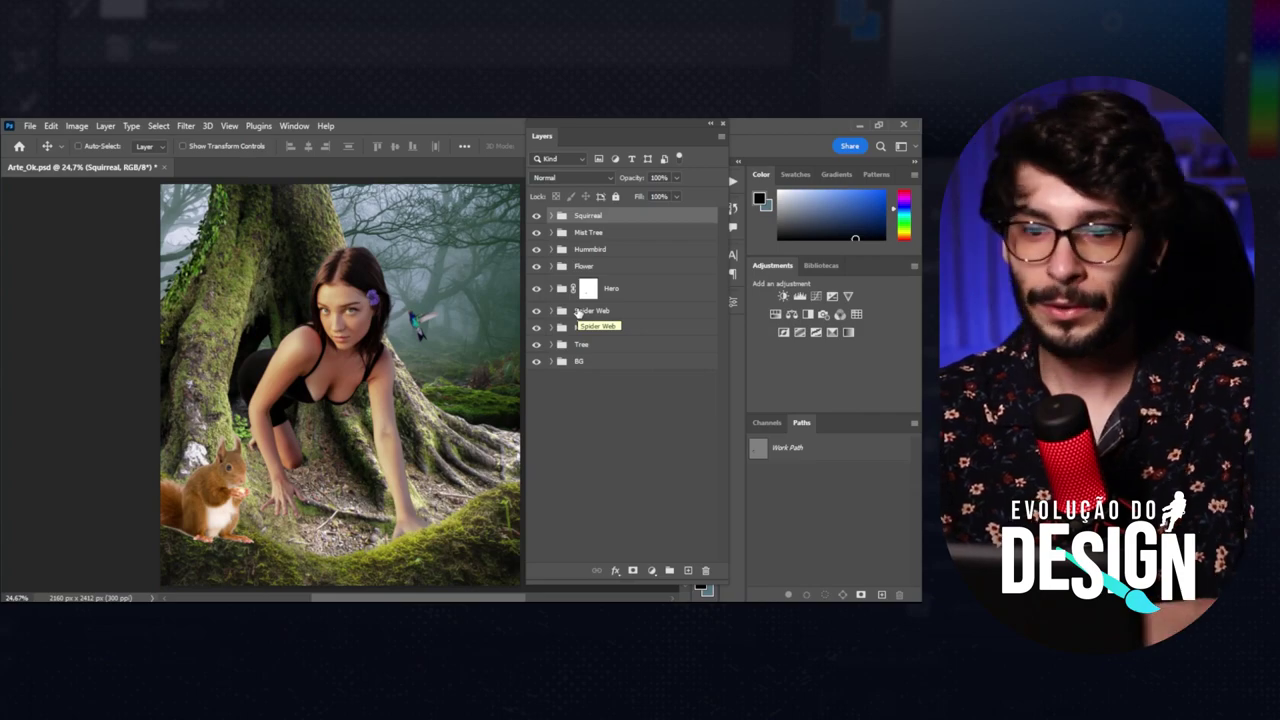
pyautogui.click(578, 362)
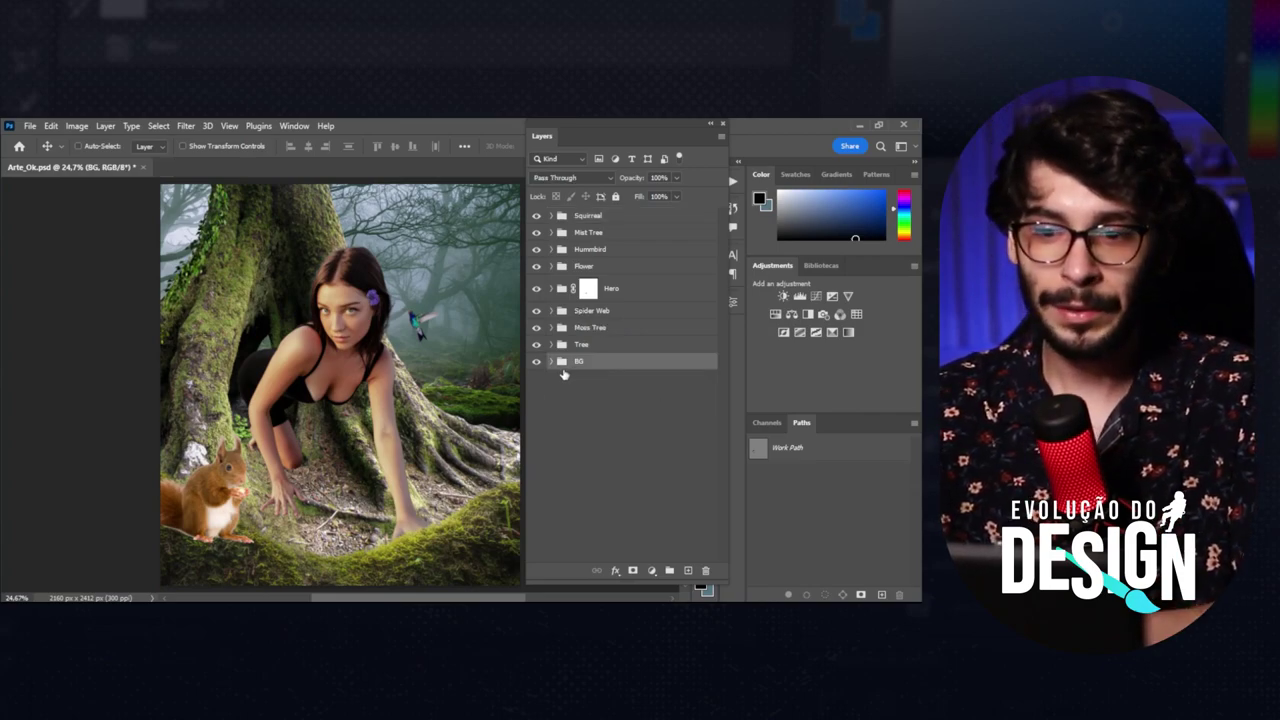
pyautogui.click(536, 361)
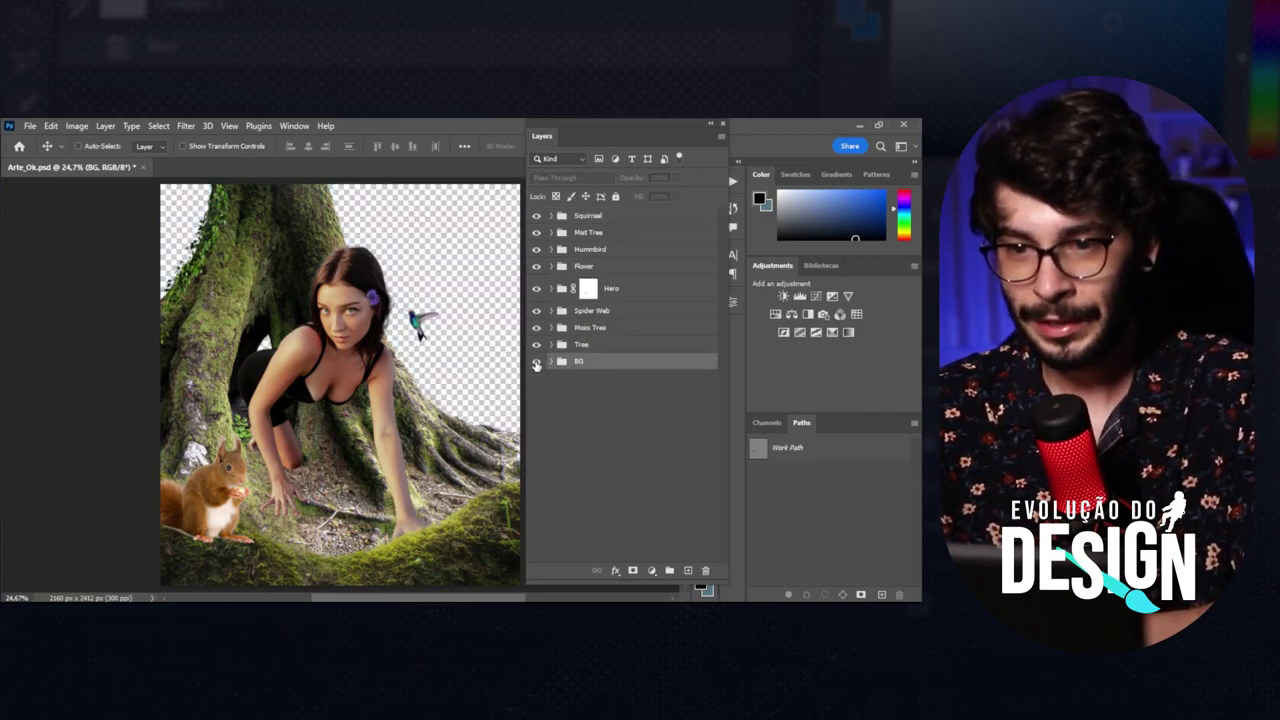
pyautogui.click(551, 361)
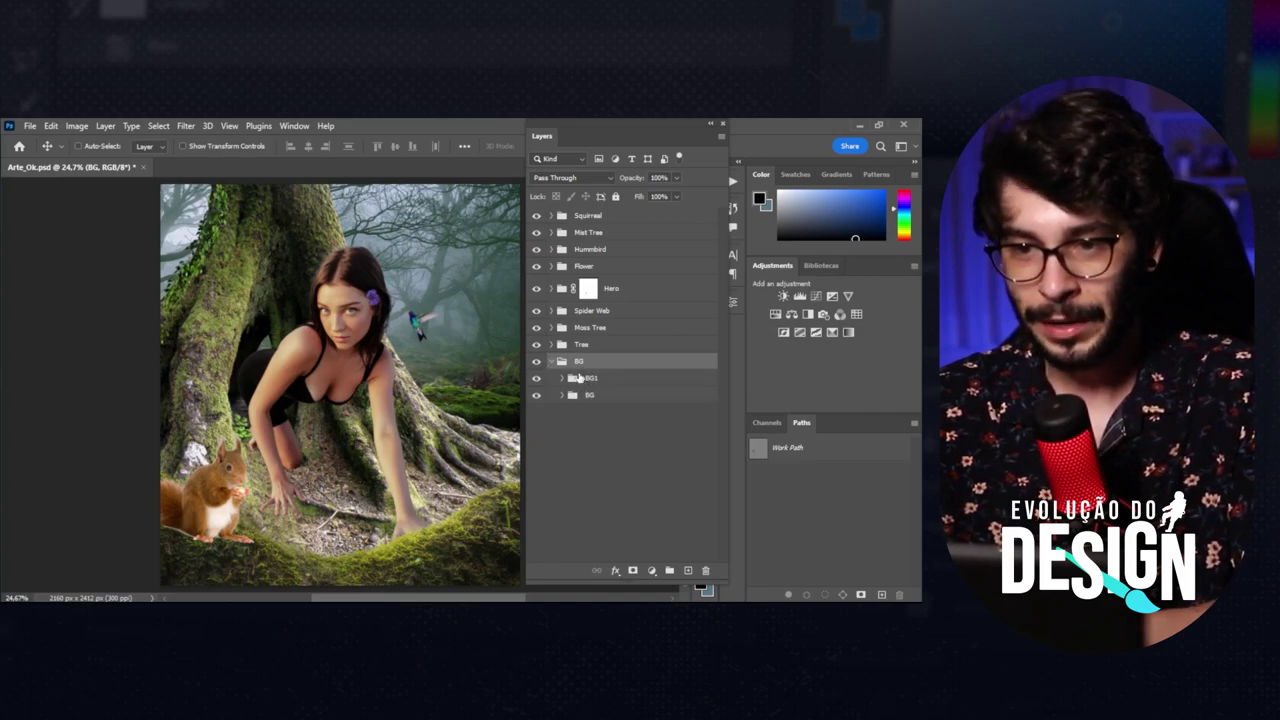
# Toggle BG1, BG and Tree group visibility to compare their contributions.
pyautogui.click(536, 379)
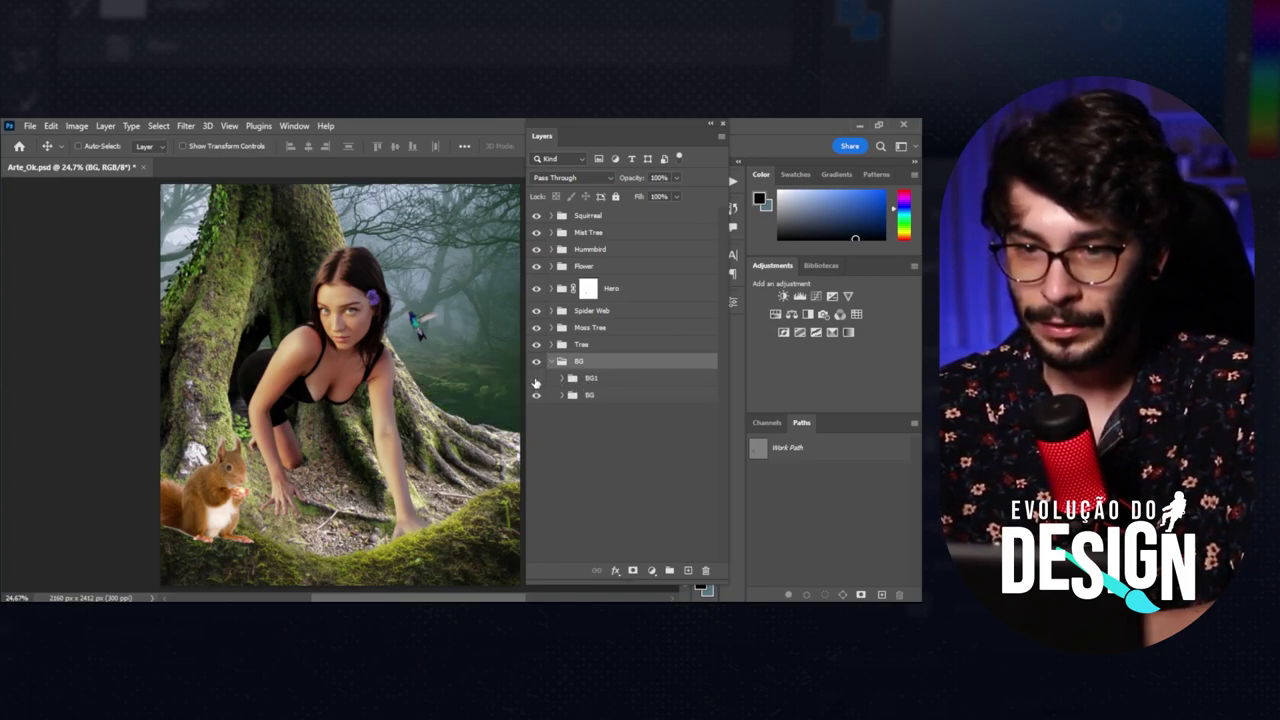
pyautogui.click(536, 379)
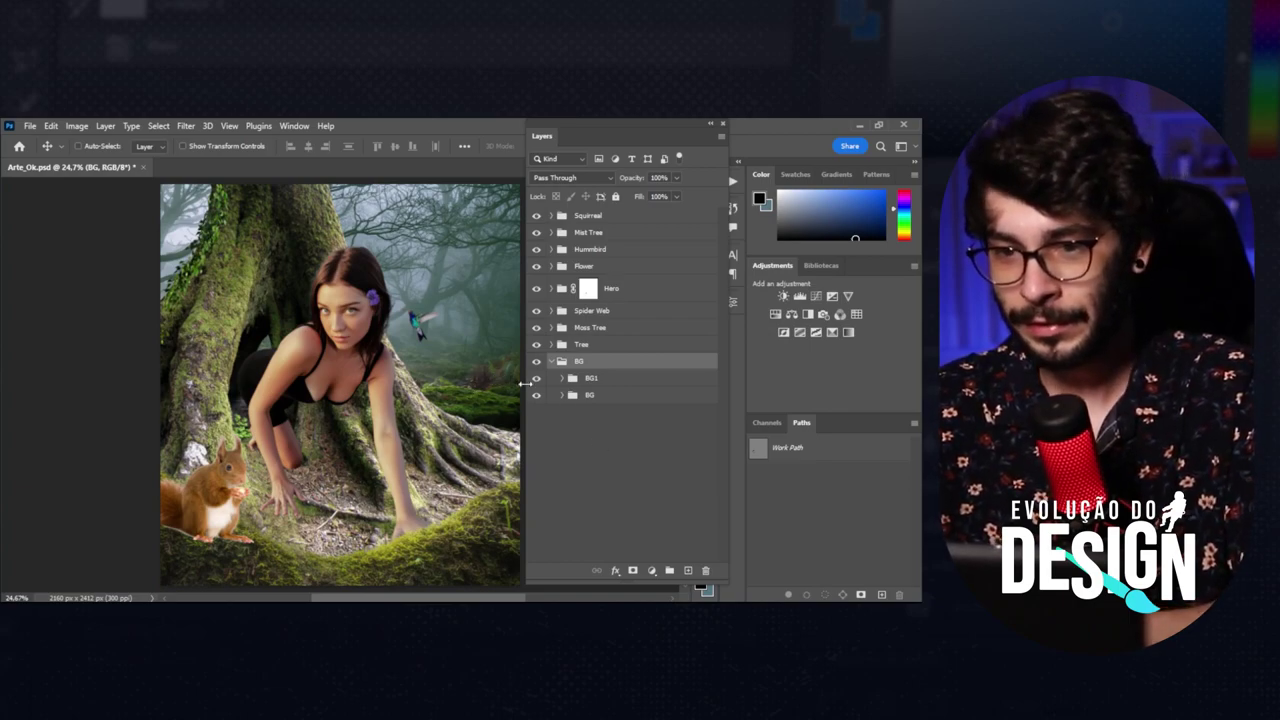
pyautogui.click(536, 379)
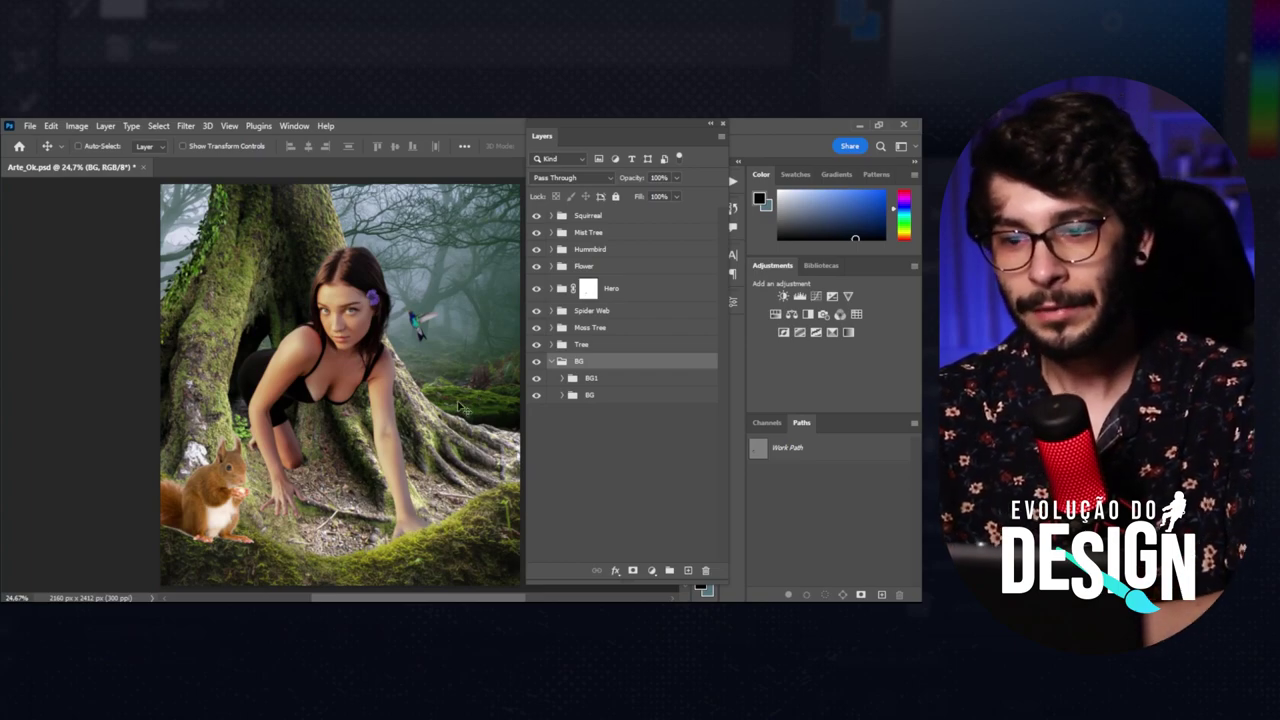
pyautogui.click(536, 396)
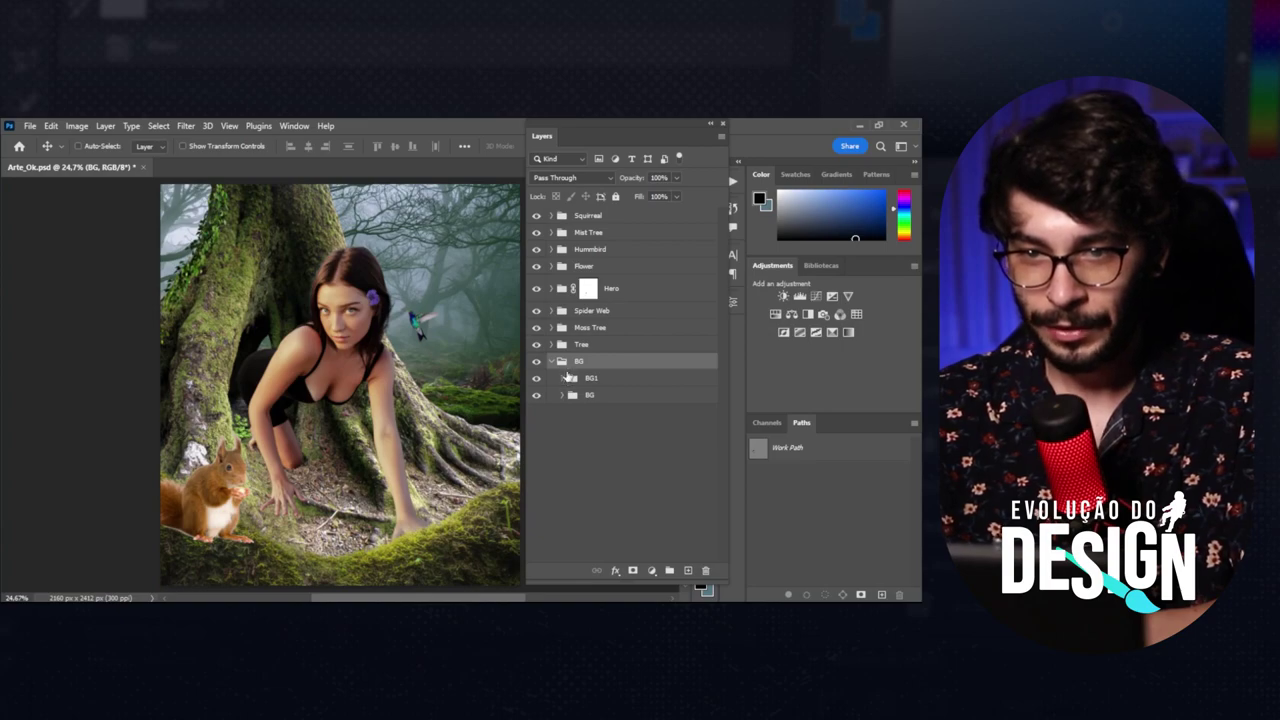
pyautogui.click(551, 361)
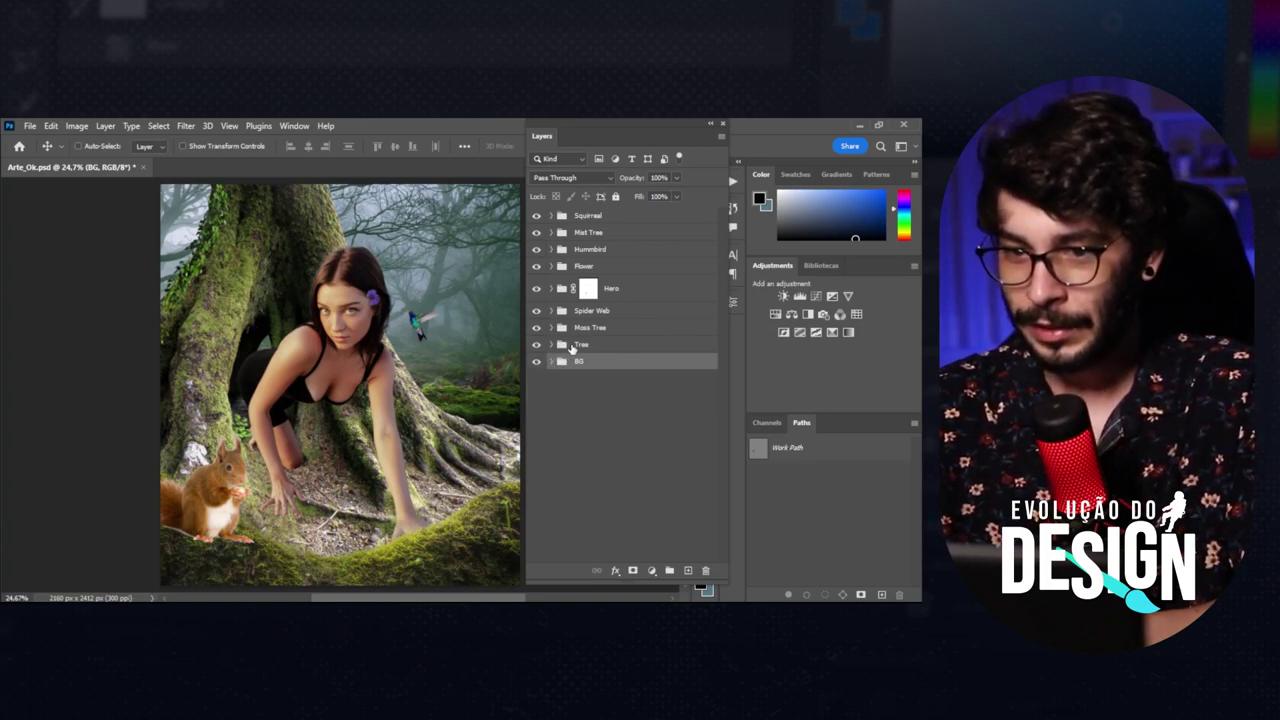
pyautogui.click(573, 345)
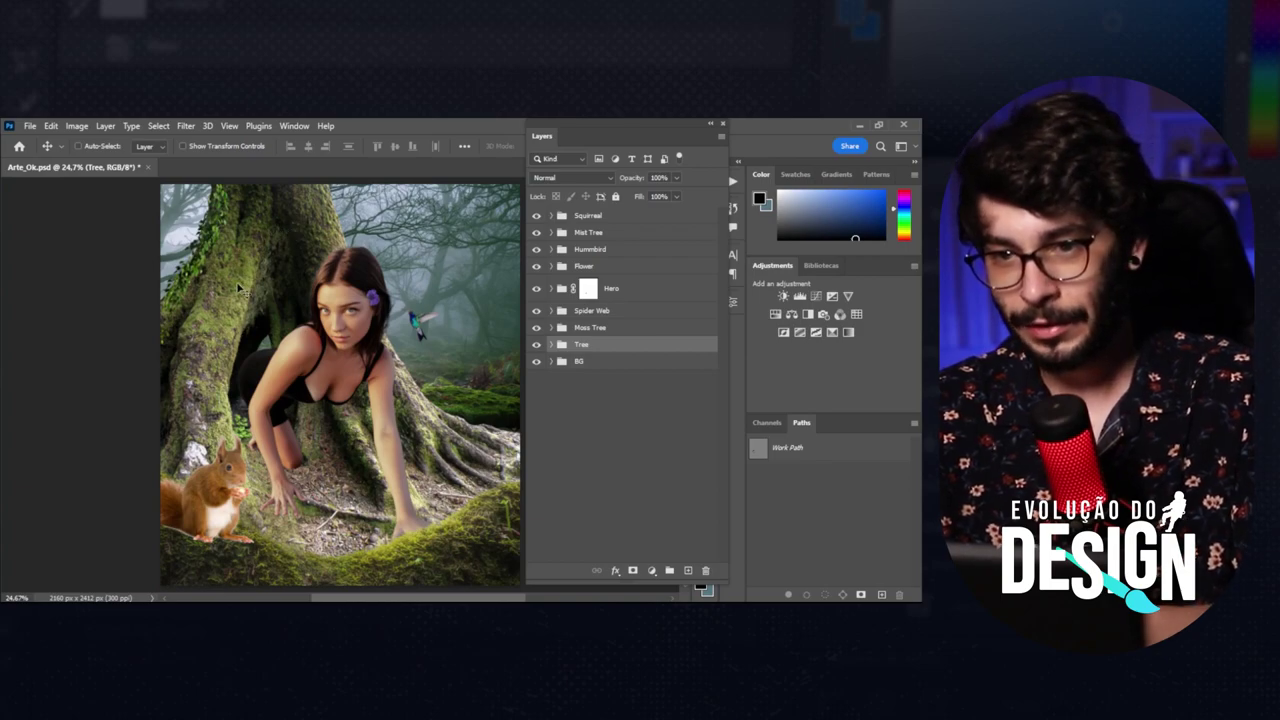
pyautogui.click(536, 350)
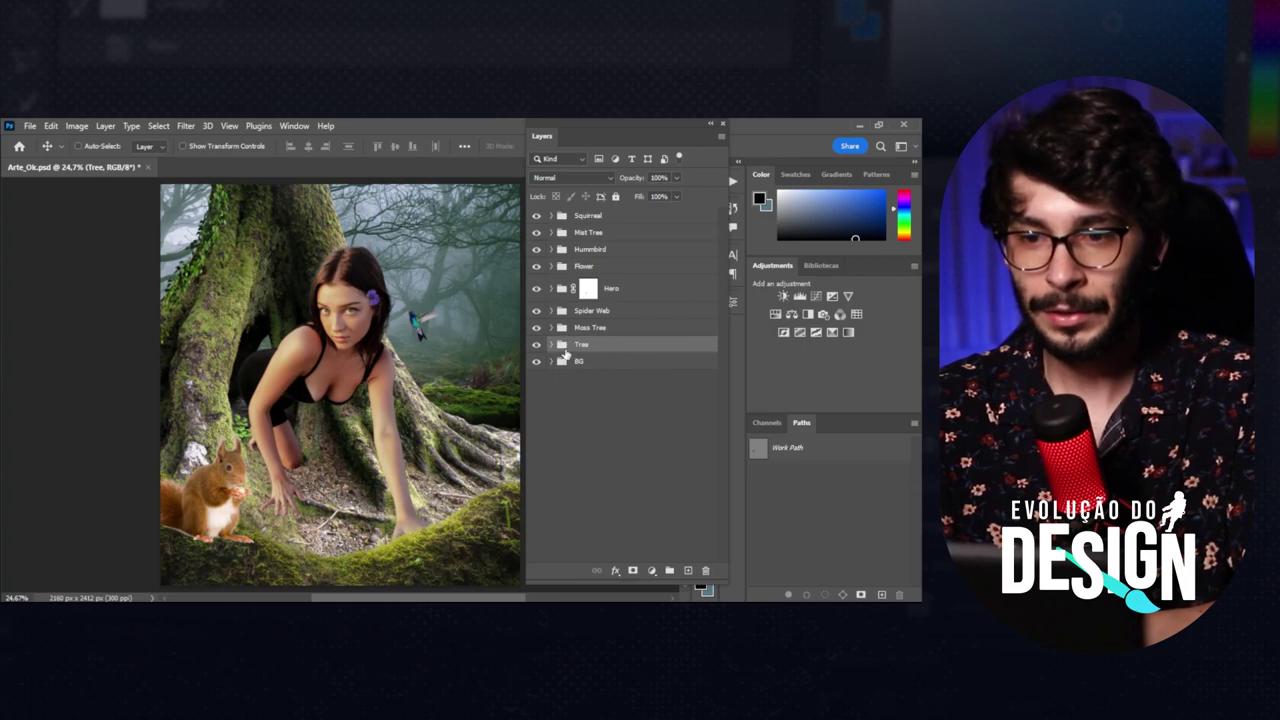
pyautogui.click(536, 216)
pyautogui.click(536, 217)
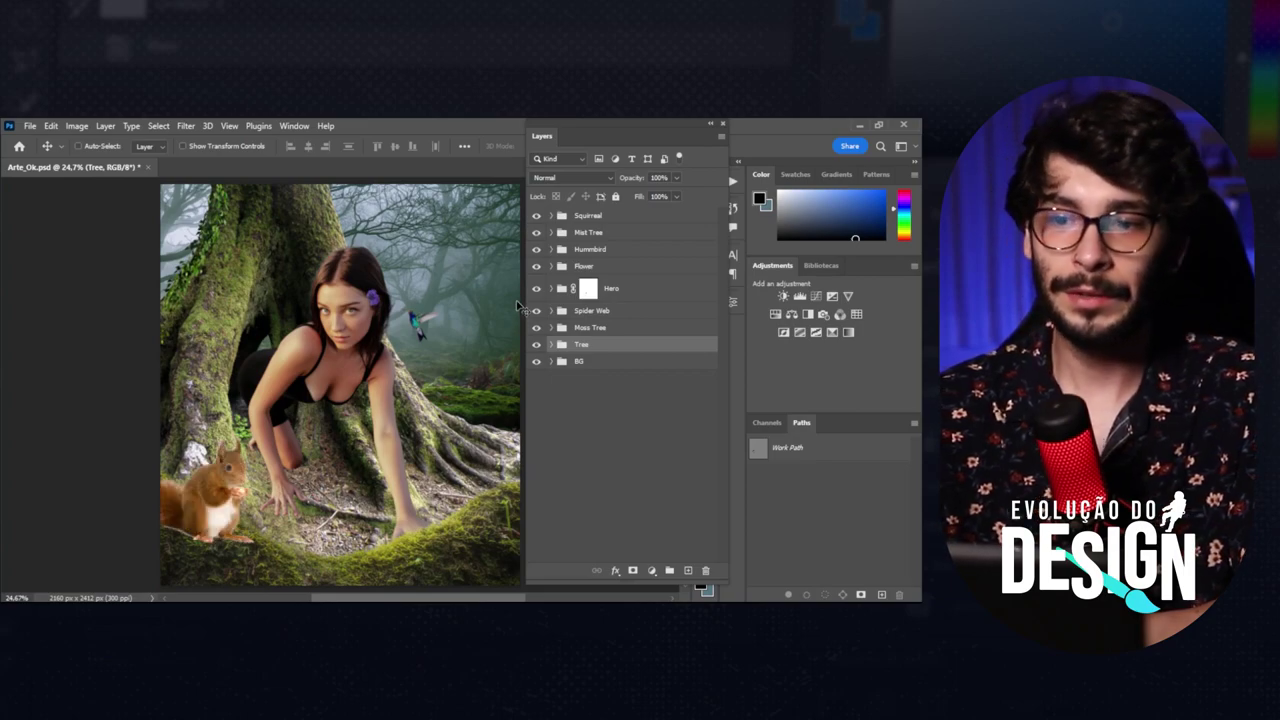
pyautogui.click(536, 232)
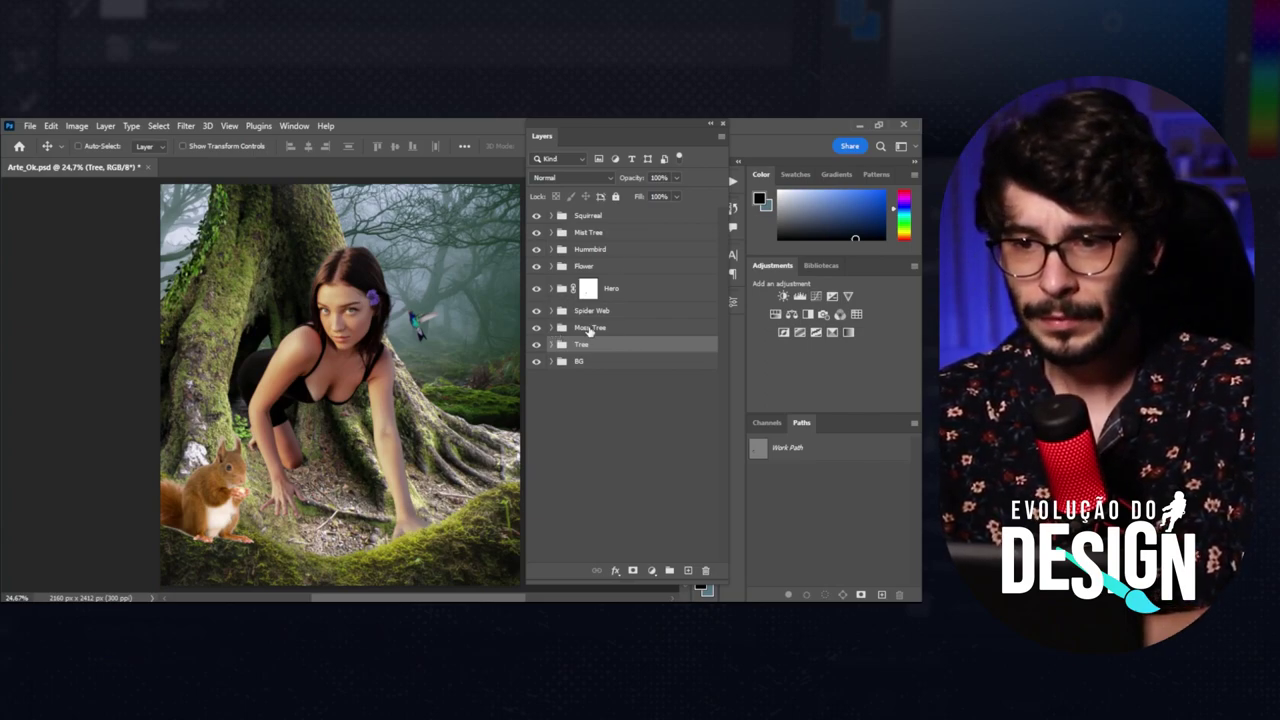
pyautogui.click(592, 329)
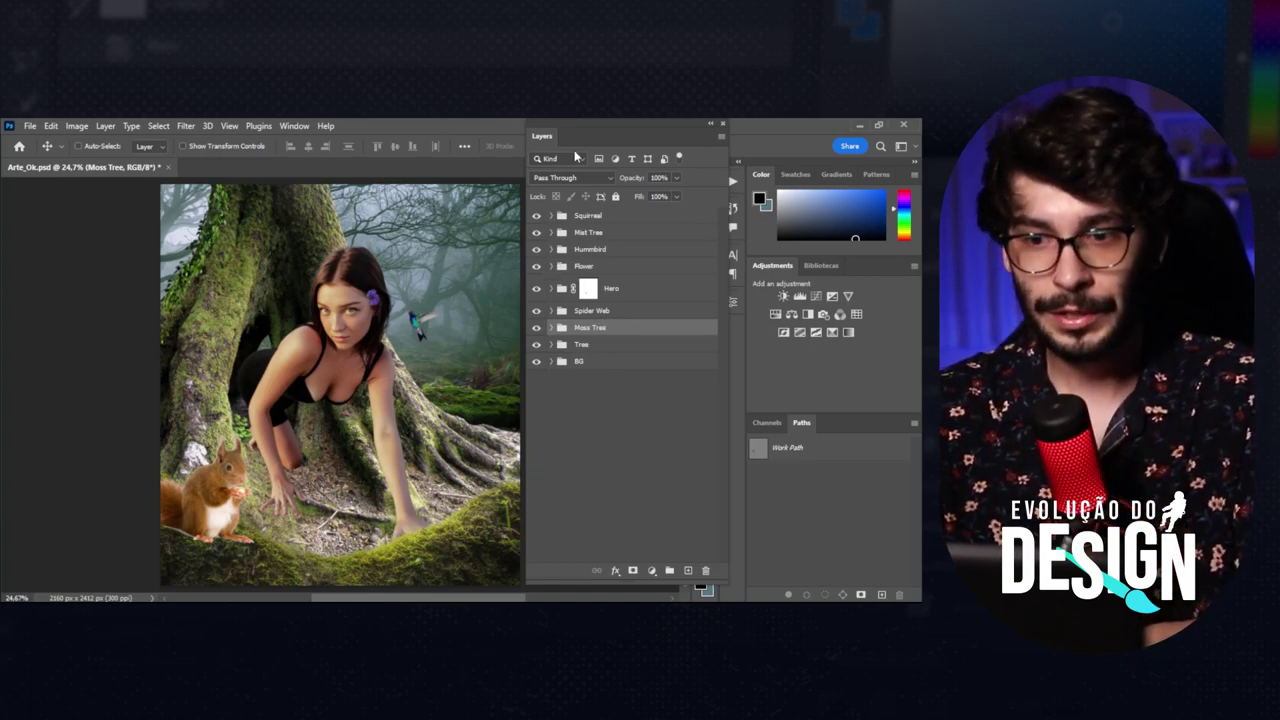
pyautogui.click(571, 217)
pyautogui.click(581, 363)
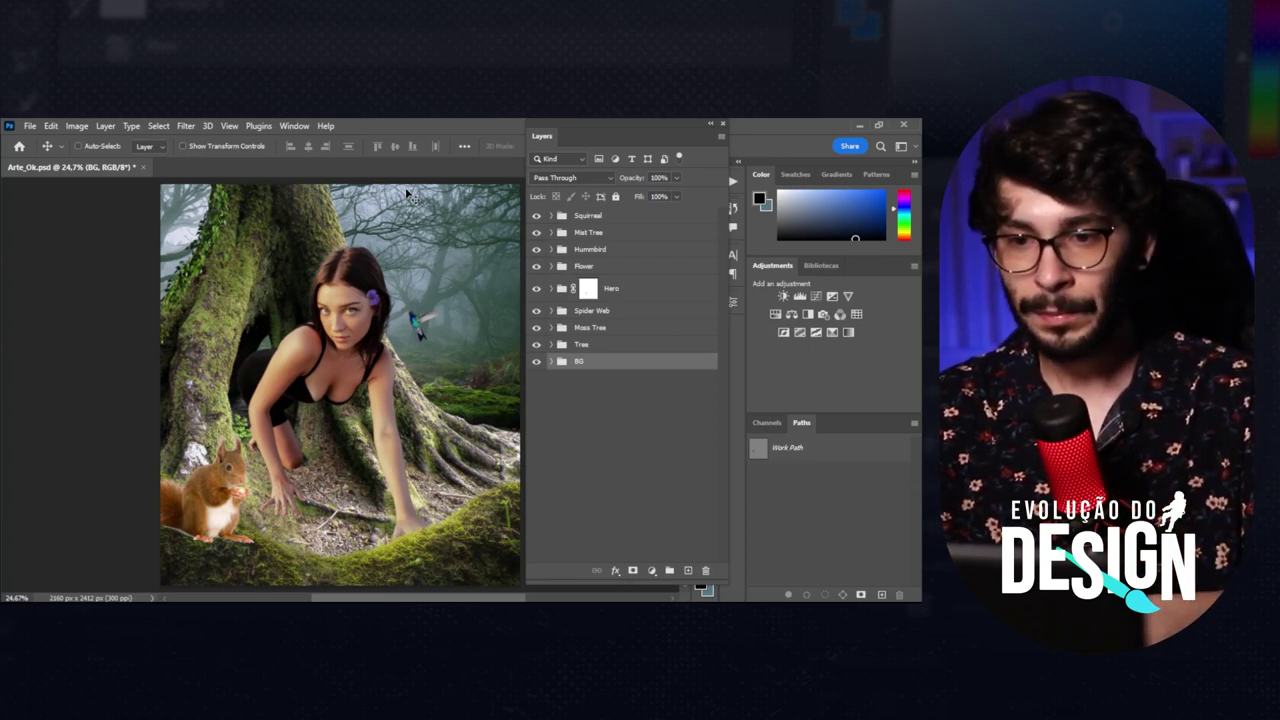
pyautogui.click(590, 216)
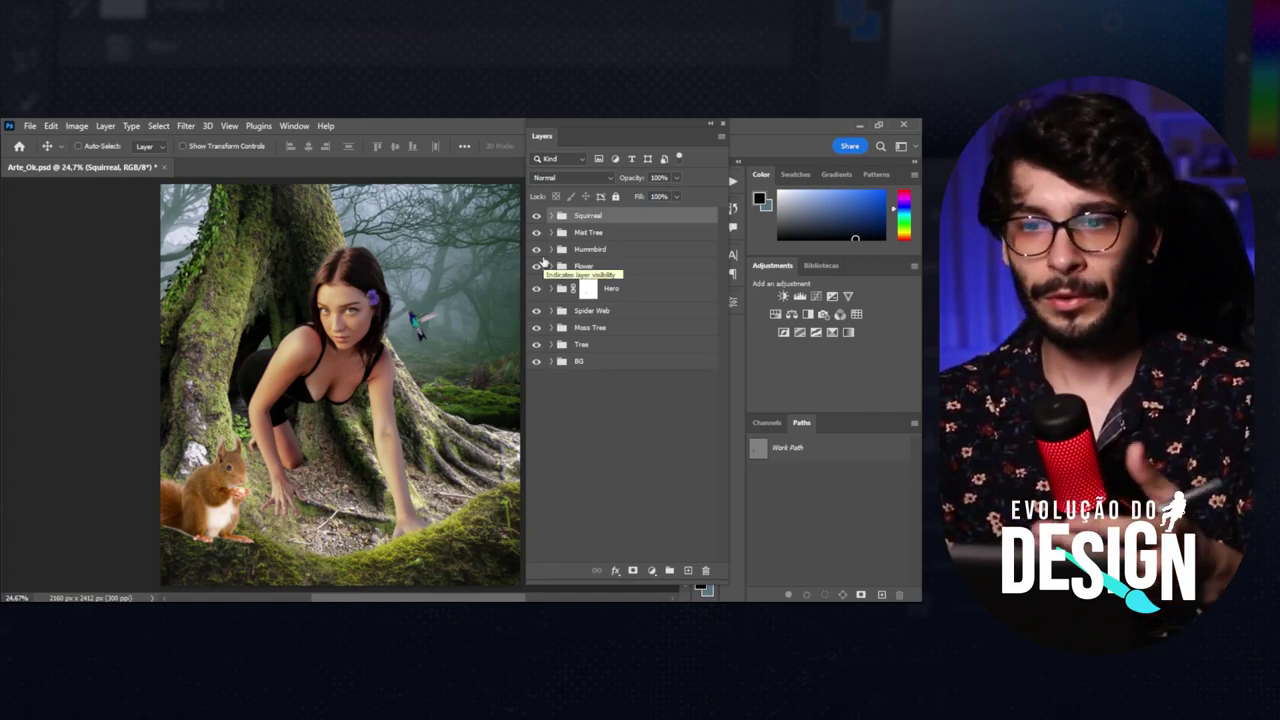
pyautogui.moveTo(535, 135)
pyautogui.mouseDown()
pyautogui.moveTo(788, 427)
pyautogui.moveTo(760, 423)
pyautogui.mouseUp()
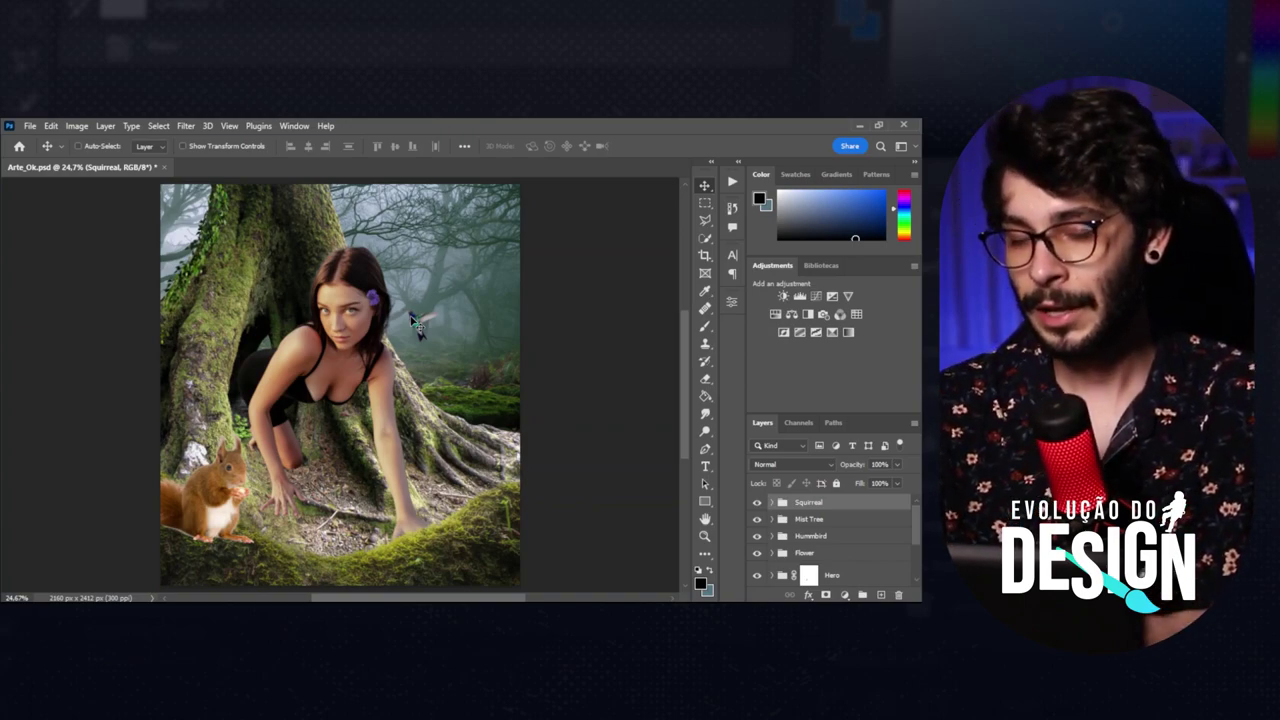
# Drag in the Layers panel and select the BG group.
pyautogui.moveTo(916, 518); pyautogui.dragTo(916, 555)
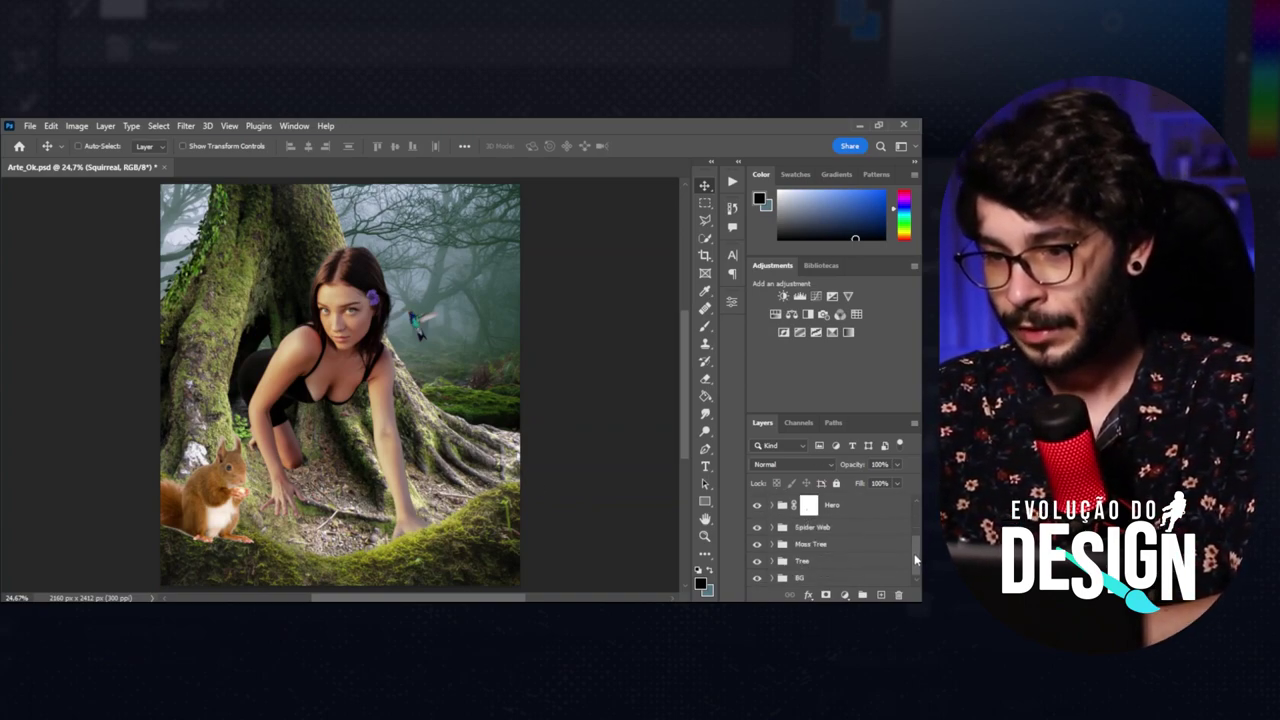
pyautogui.click(775, 580)
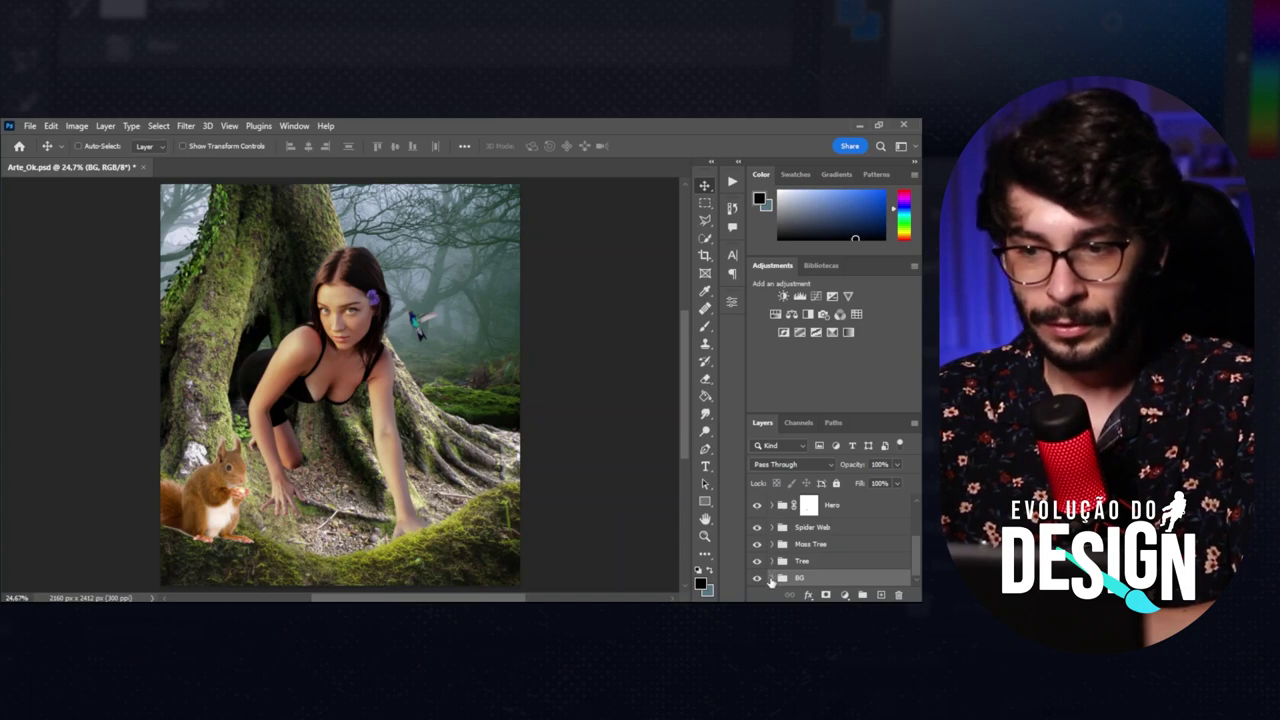
# Add a Color Balance adjustment above BG with Cyan/Red -18 and Yellow/Blue +16.
pyautogui.click(771, 579)
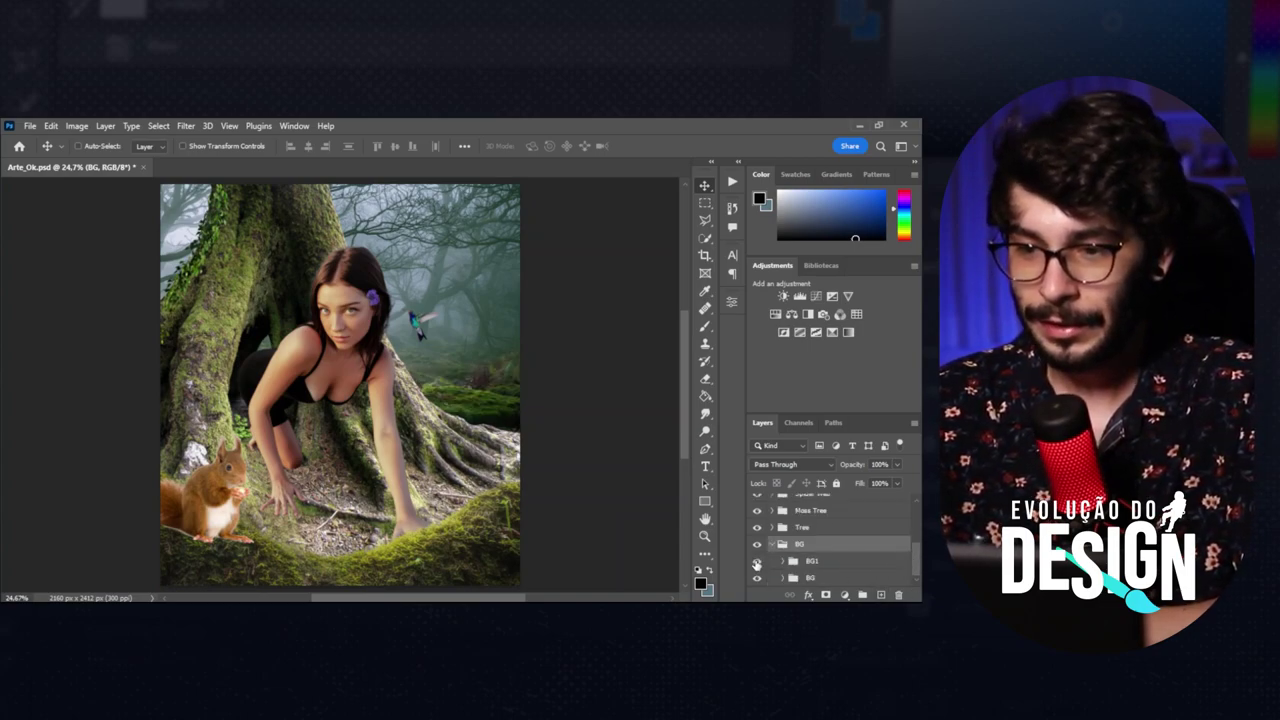
pyautogui.click(756, 562)
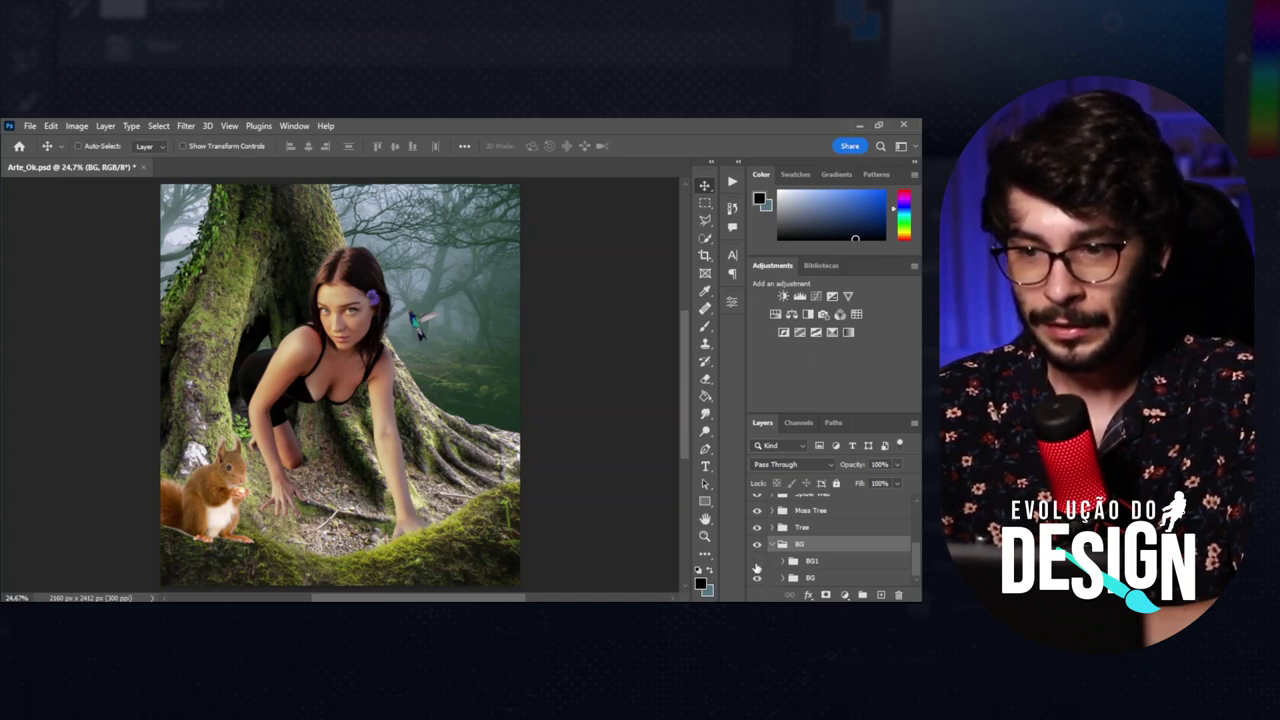
pyautogui.click(756, 561)
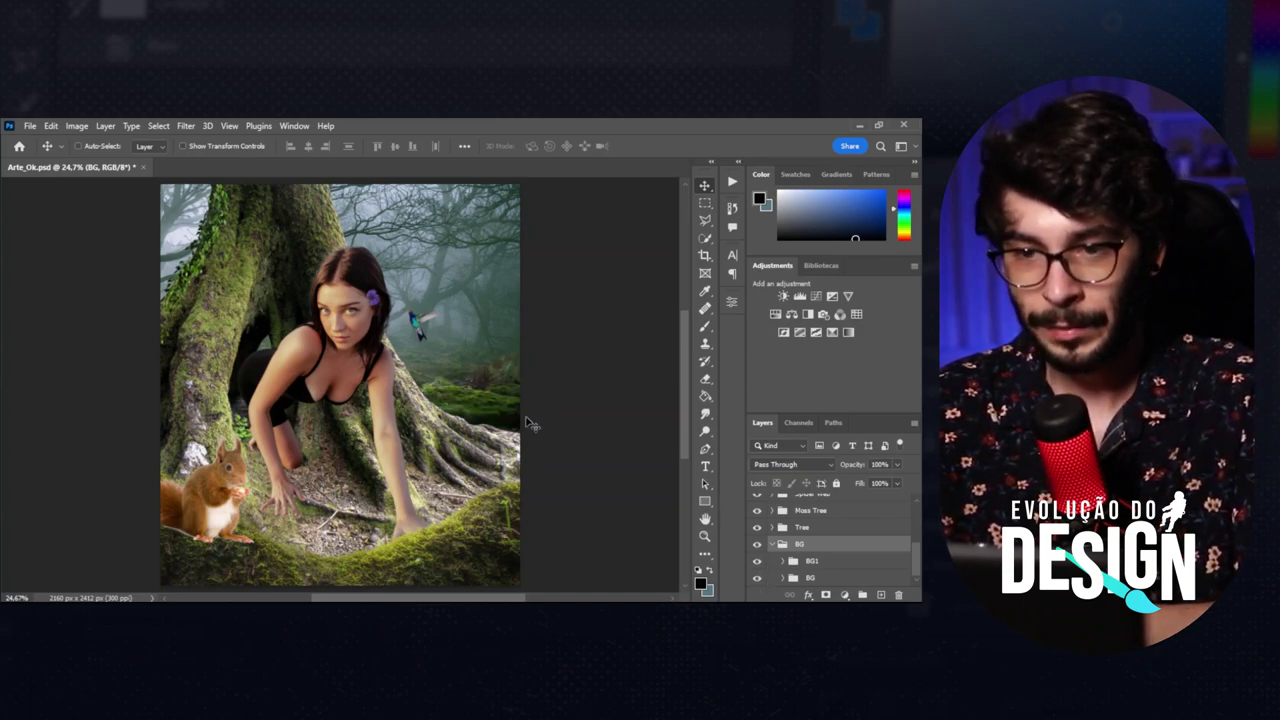
pyautogui.click(783, 578)
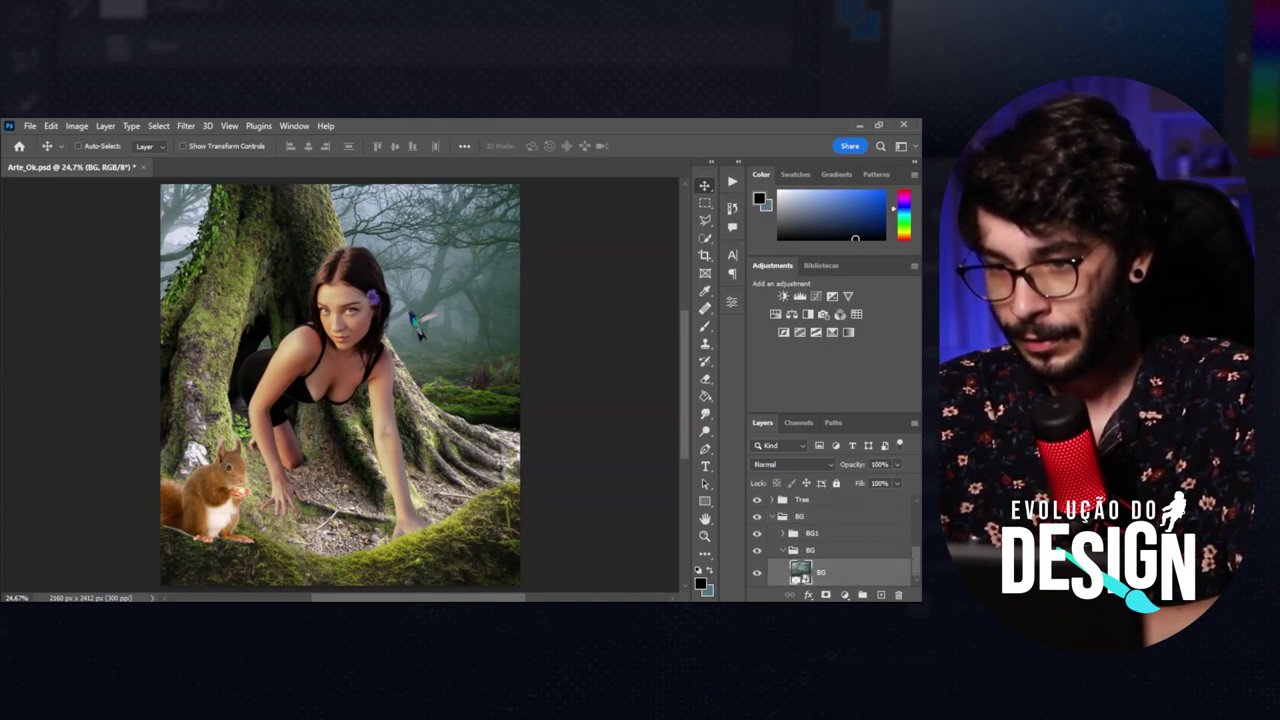
pyautogui.click(844, 595)
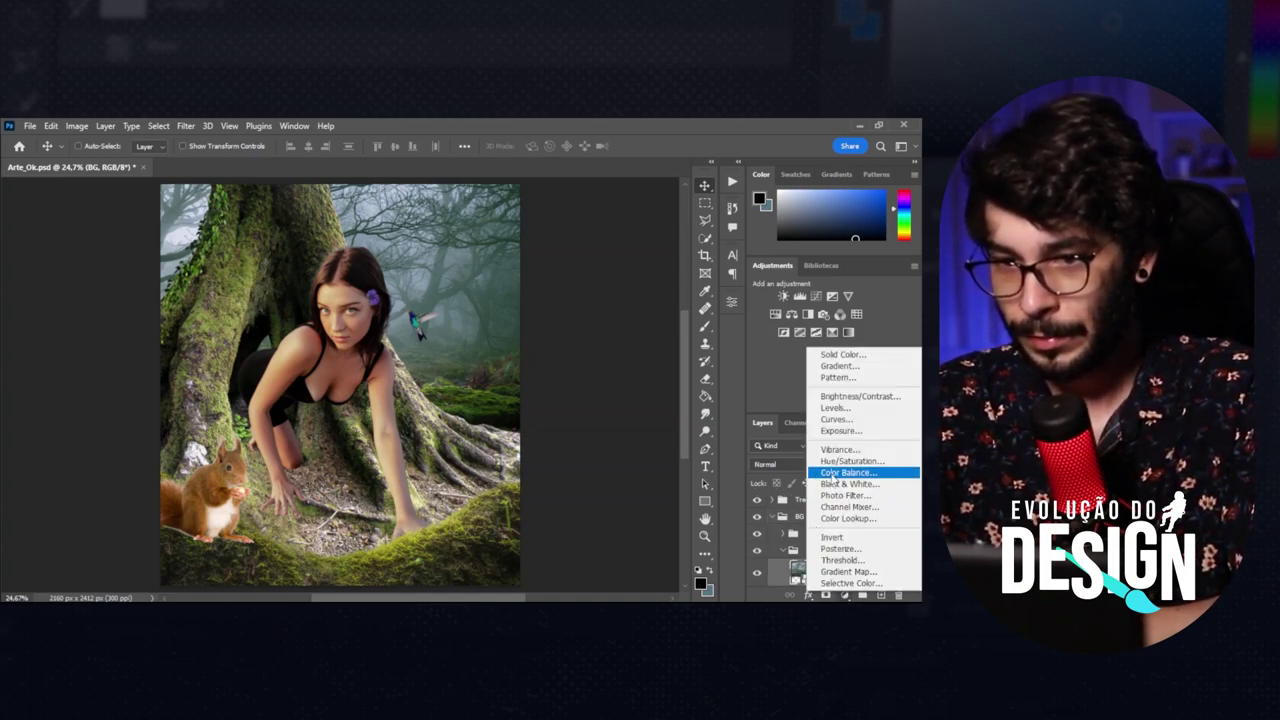
pyautogui.click(832, 474)
pyautogui.moveTo(599, 416); pyautogui.dragTo(609, 415)
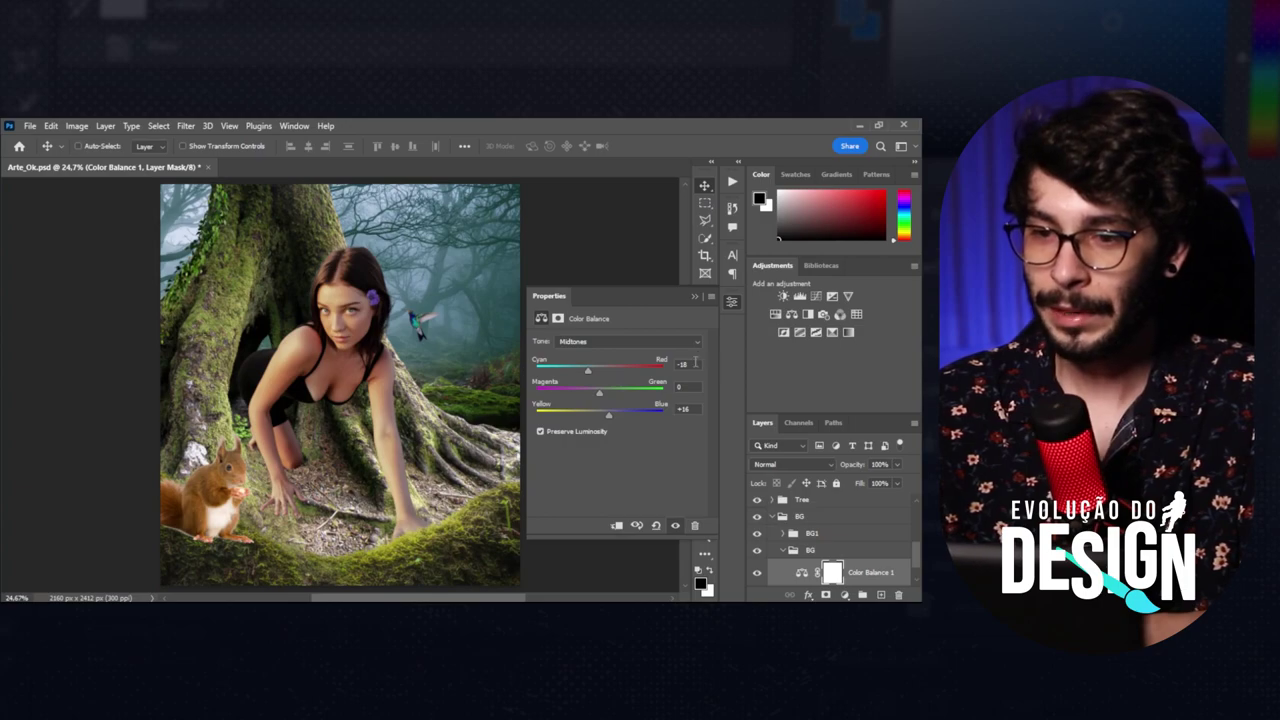
pyautogui.click(732, 303)
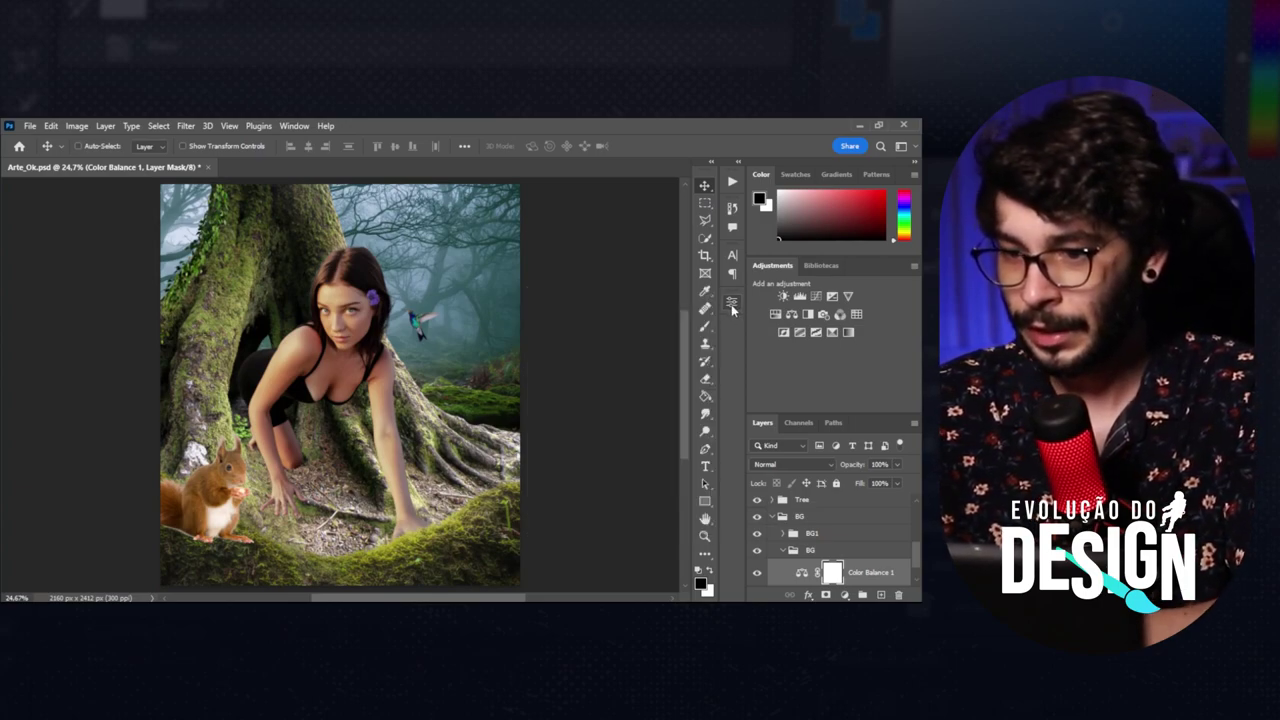
# Select the masked BG1 layer and browse adjustment layers without adding one.
pyautogui.click(784, 551)
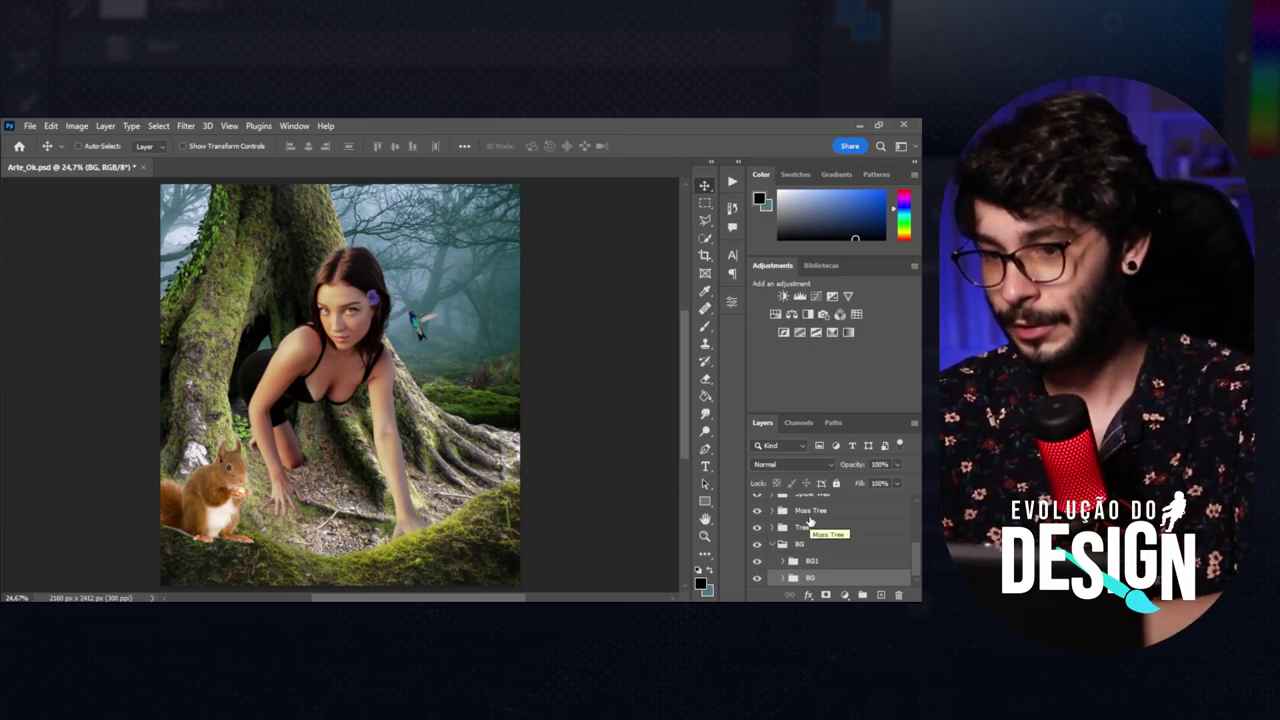
pyautogui.click(782, 561)
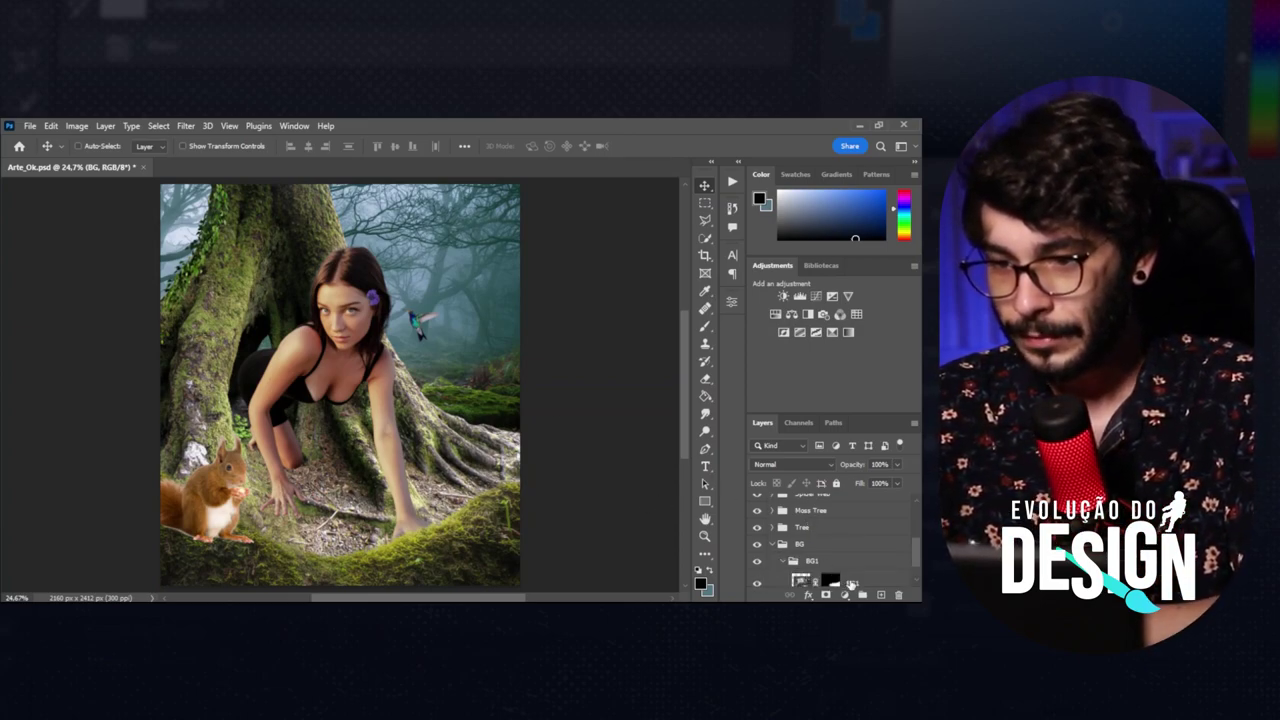
pyautogui.click(851, 583)
pyautogui.scroll(-1, 916, 565)
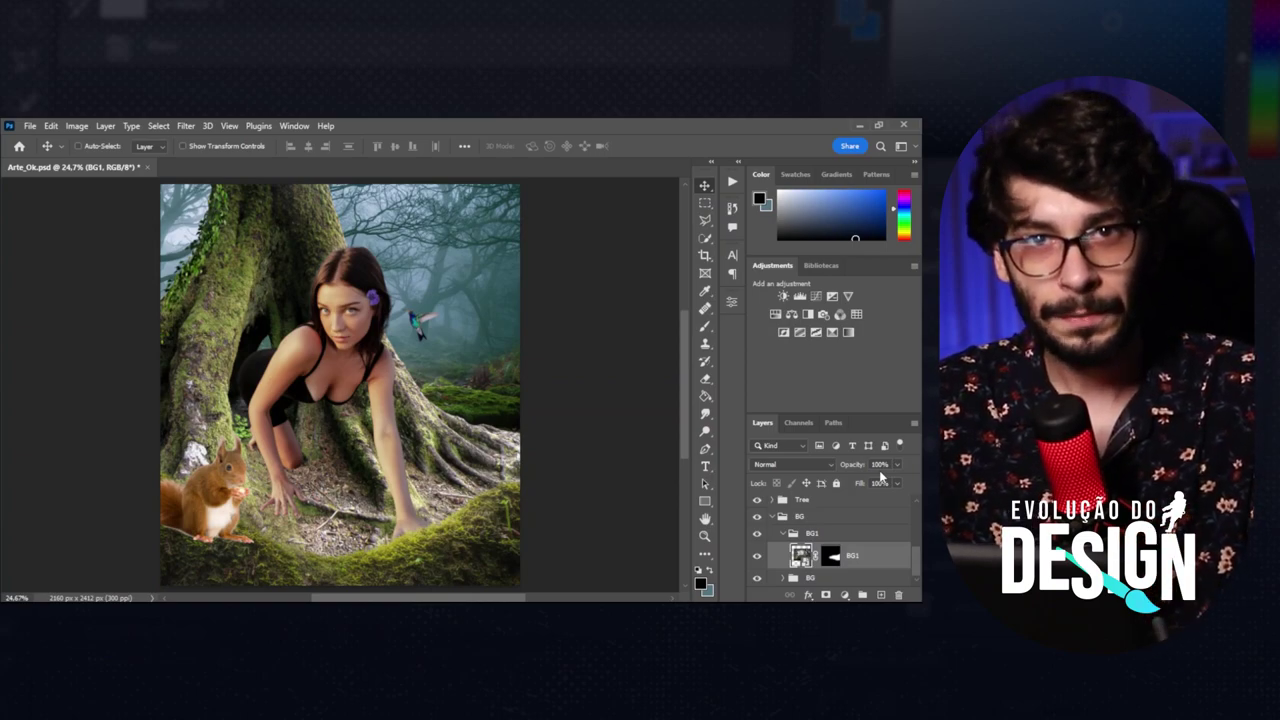
pyautogui.click(844, 595)
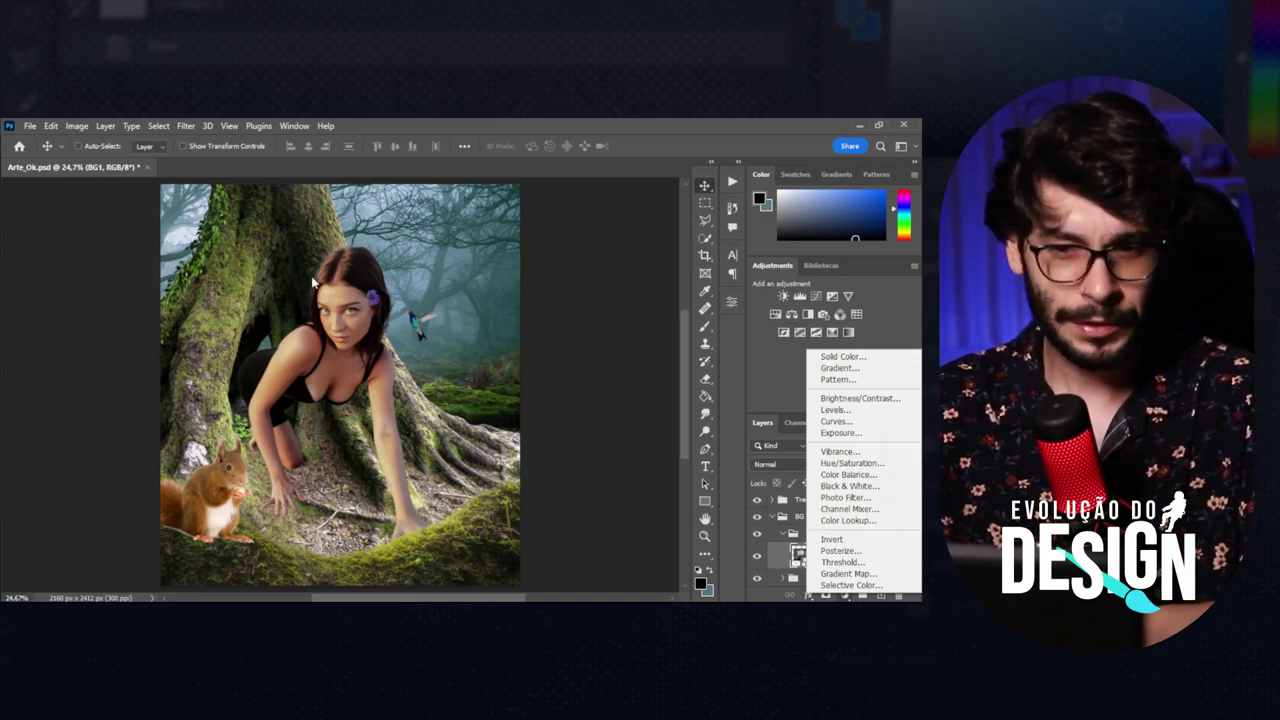
pyautogui.click(388, 333)
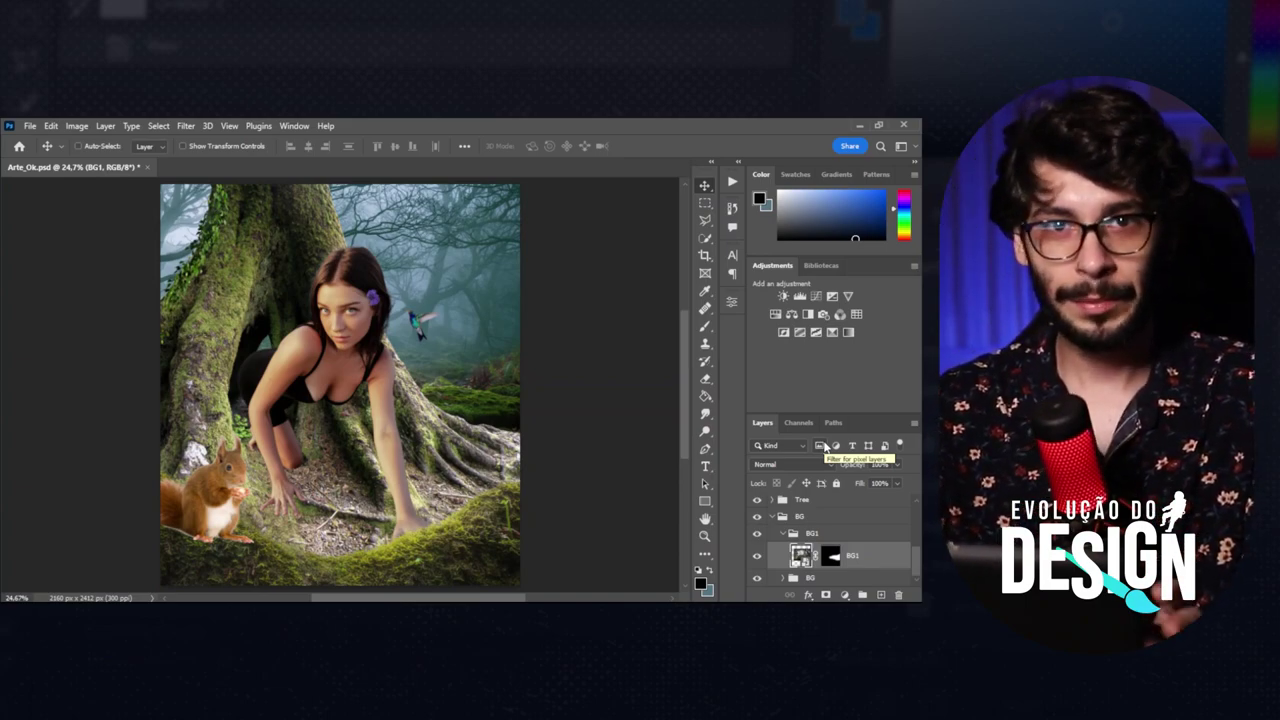
# Create Layer 12 above BG1 and clip it to BG1.
pyautogui.click(881, 594)
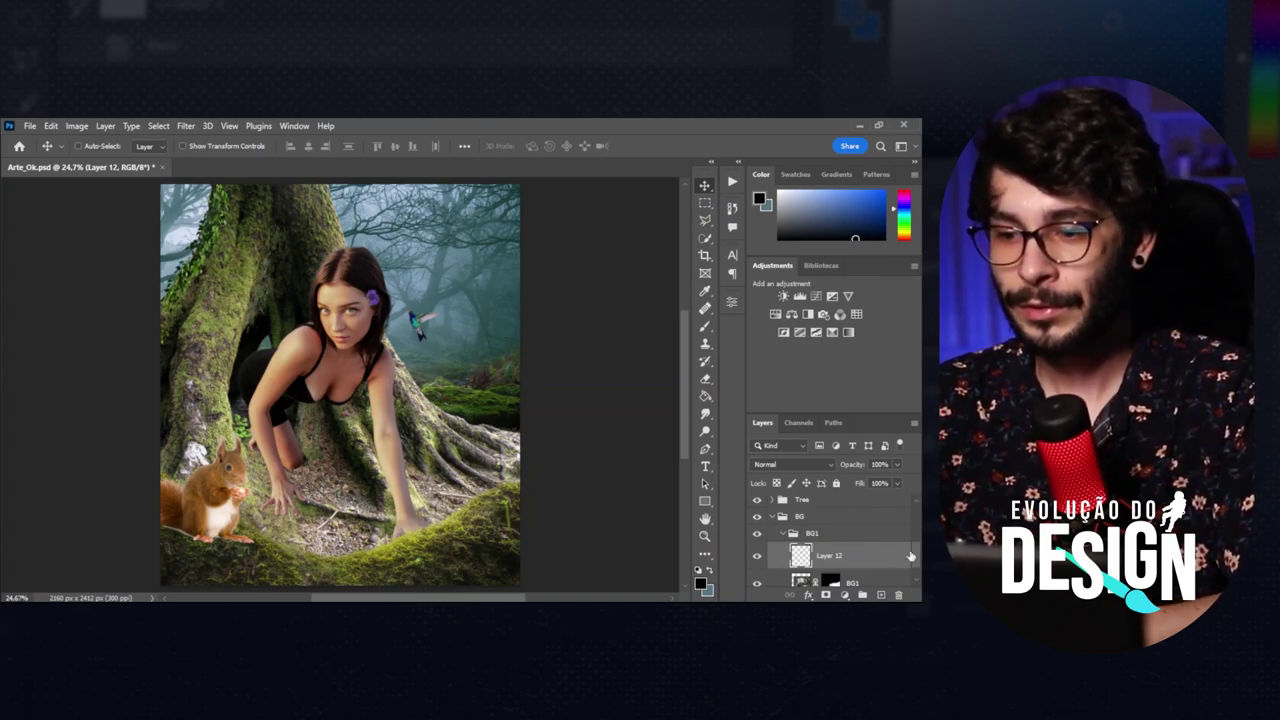
pyautogui.scroll(-1, 912, 568)
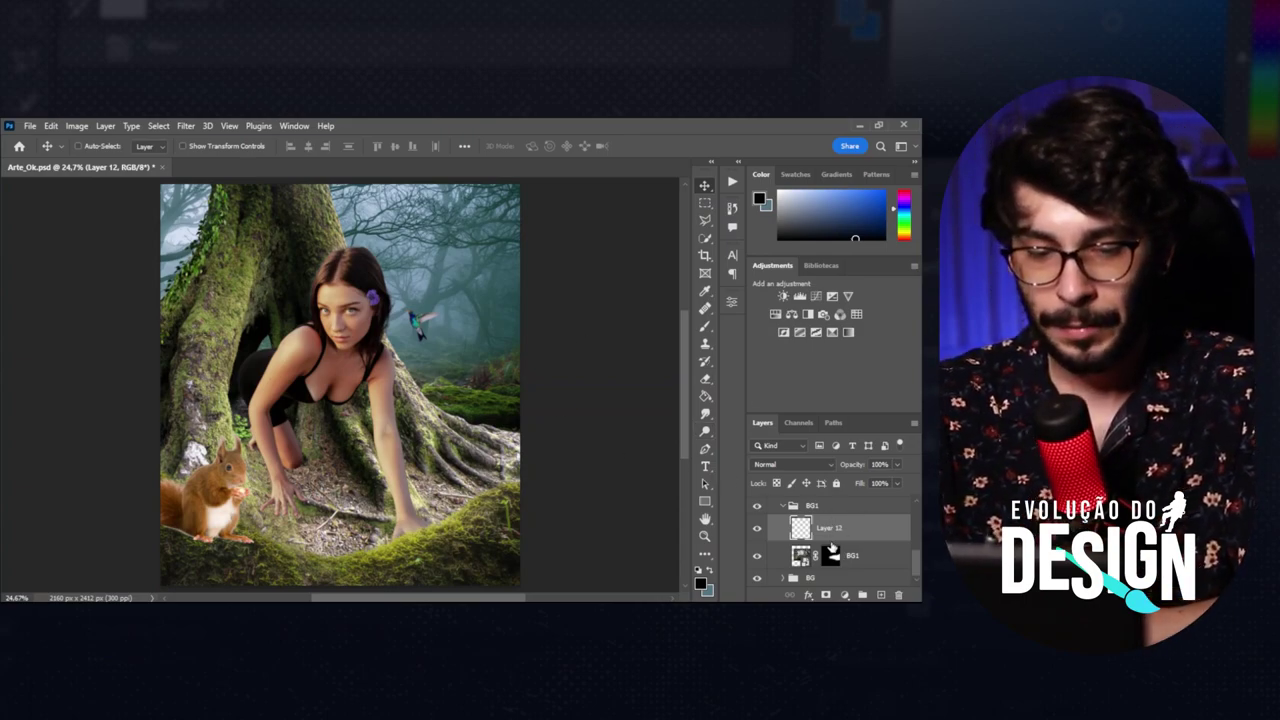
pyautogui.moveTo(810, 540); pyautogui.dragTo(850, 538)
pyautogui.keyDown('alt'); pyautogui.click(849, 541); pyautogui.keyUp('alt')
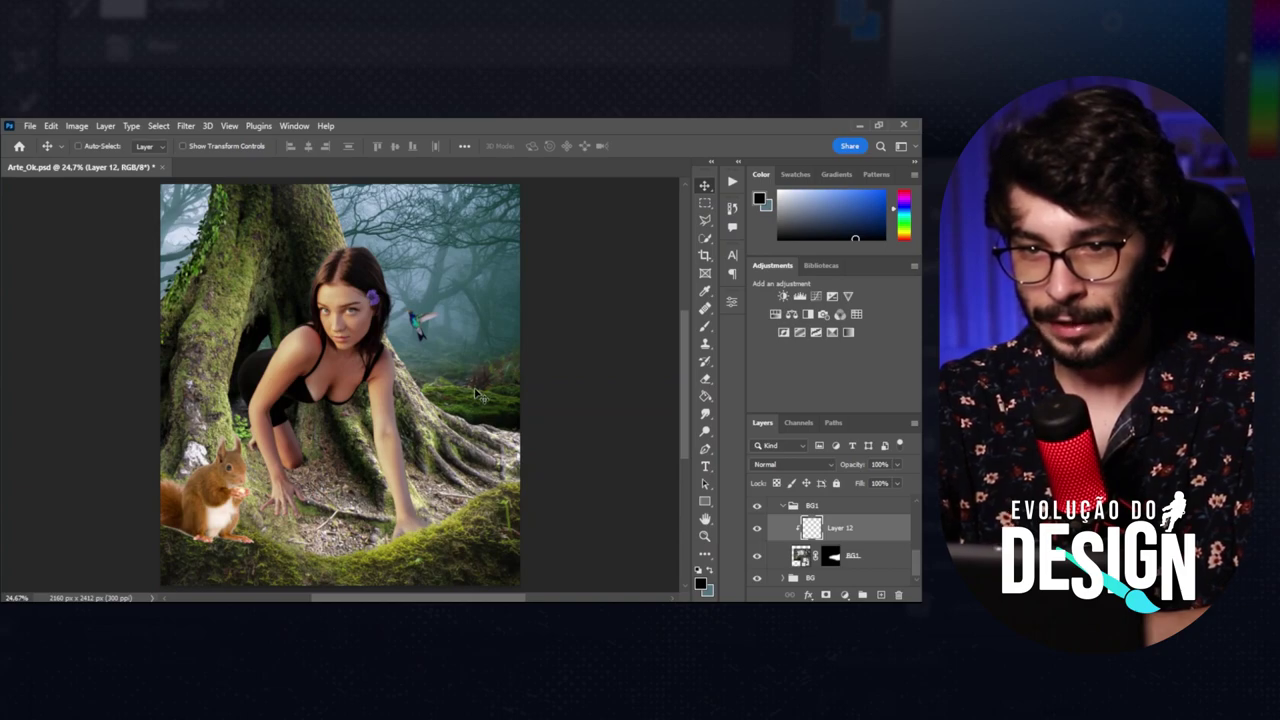
# Paint soft light blue-grey fog over the forest right of the hummingbird.
pyautogui.press('b')
pyautogui.press(']')
pyautogui.press(']')
pyautogui.press(']')
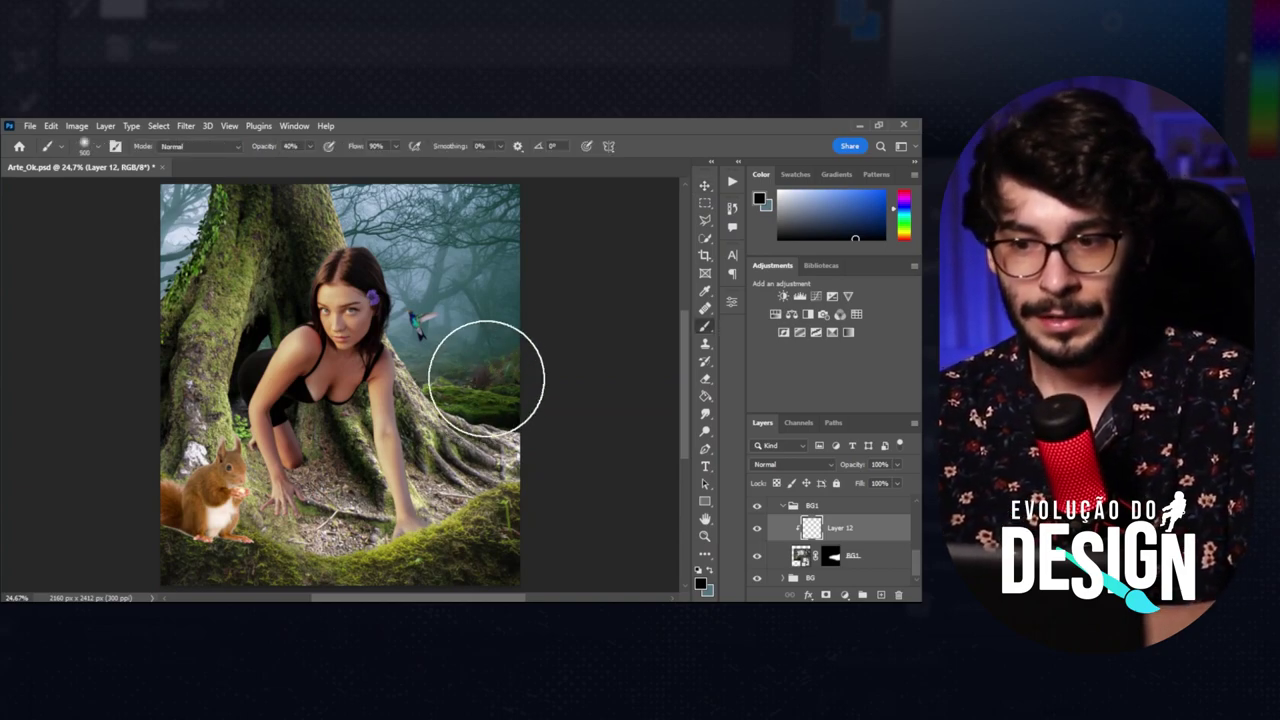
pyautogui.press('[')
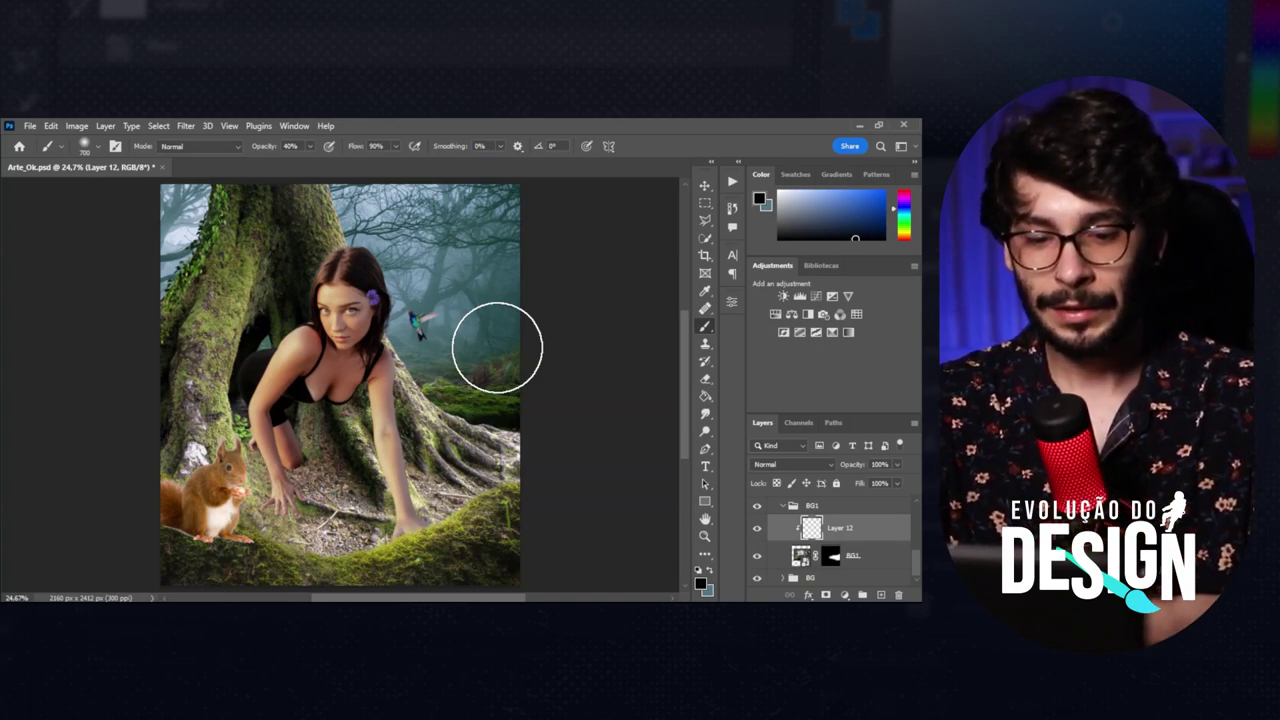
pyautogui.keyDown('alt'); pyautogui.click(460, 307); pyautogui.keyUp('alt')
pyautogui.write('73')
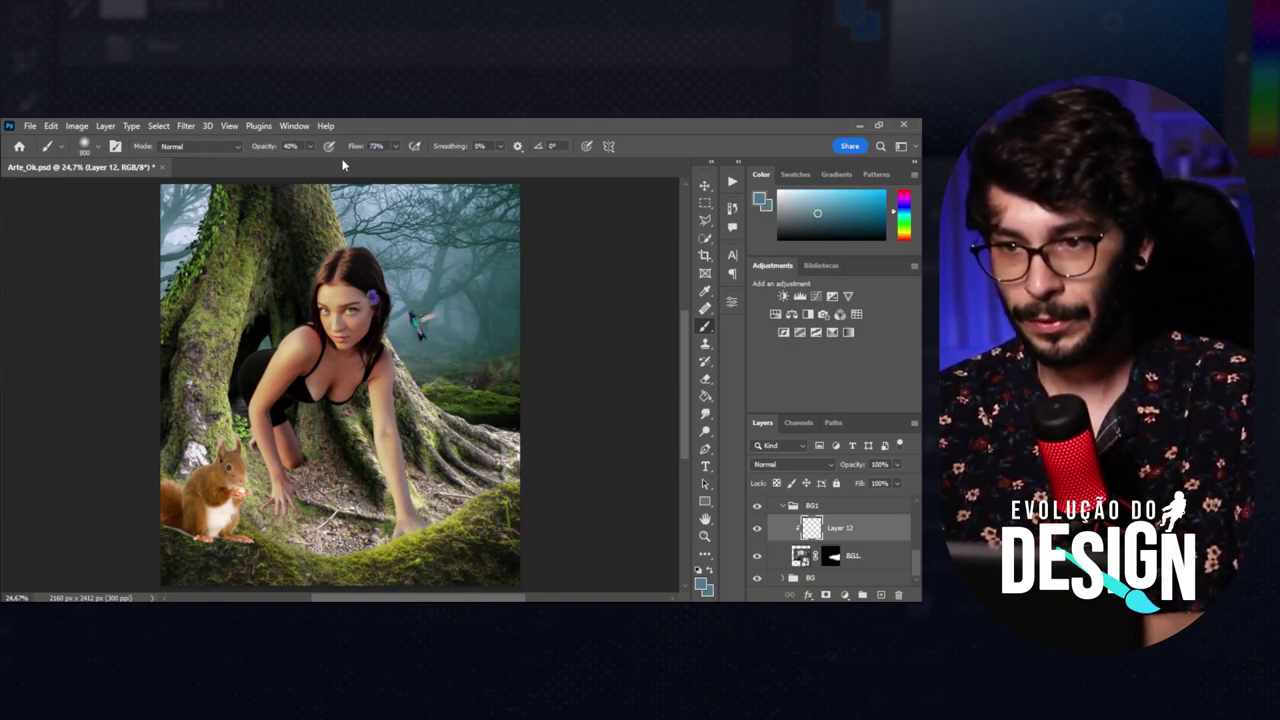
pyautogui.moveTo(430, 395); pyautogui.dragTo(481, 342)
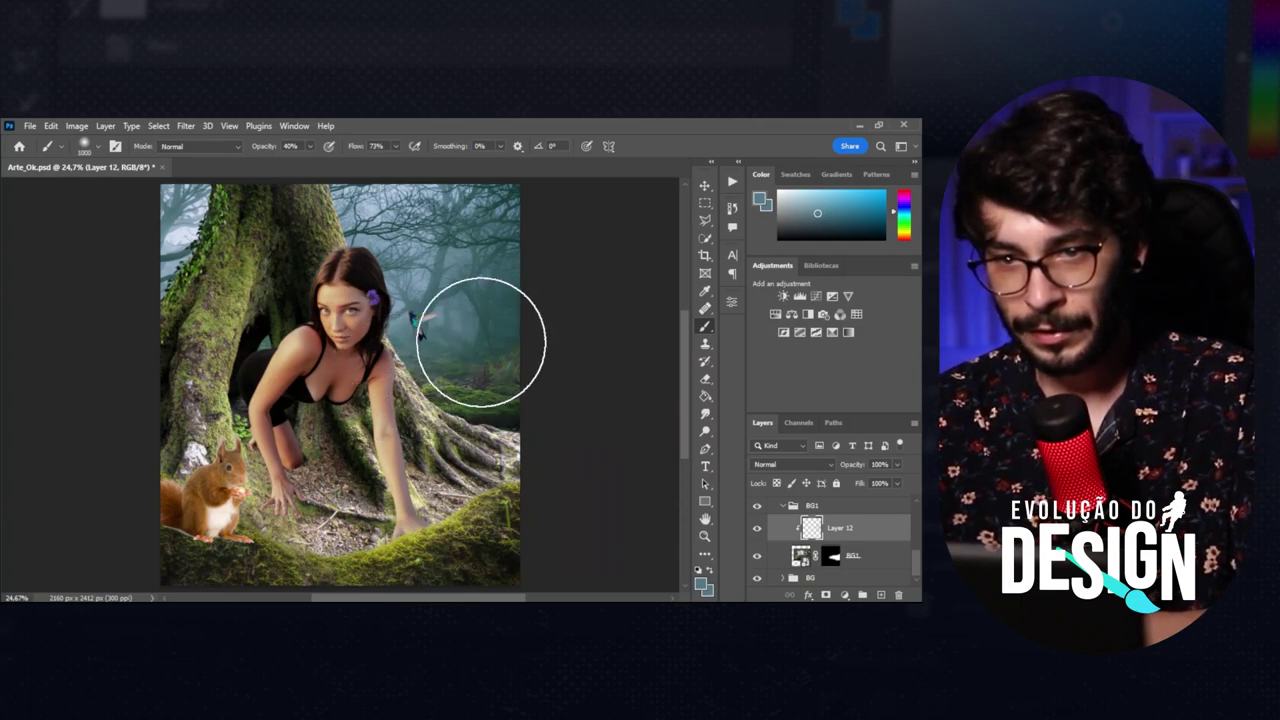
pyautogui.press('[')
pyautogui.press('[')
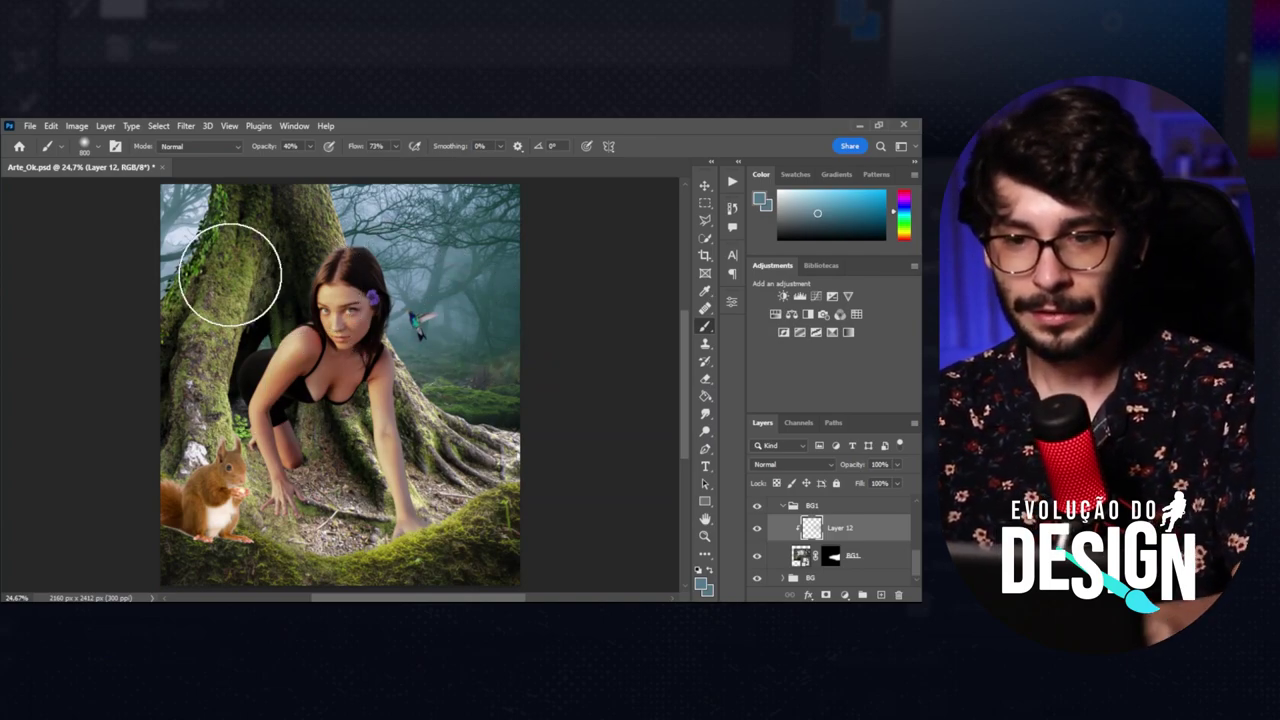
pyautogui.press('v')
pyautogui.click(757, 530)
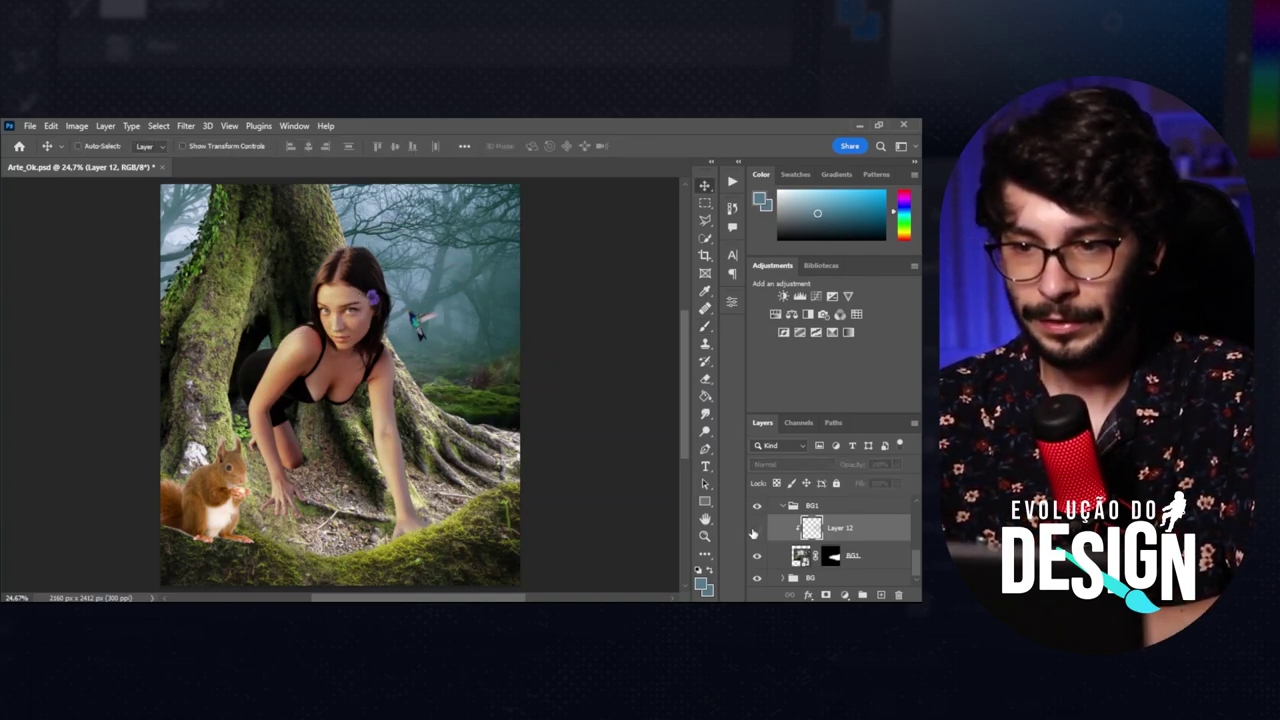
# Toggle the fog layer to compare, then collapse the BG1 and BG groups.
pyautogui.click(756, 531)
pyautogui.click(756, 530)
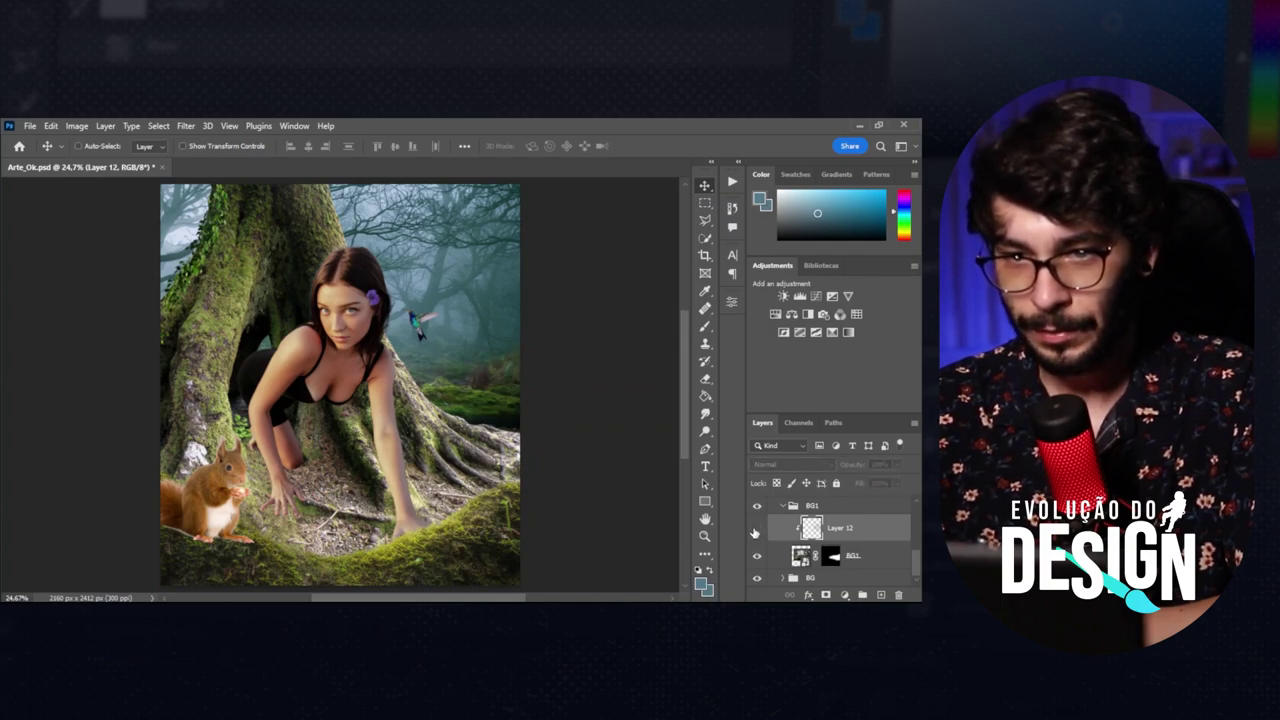
pyautogui.click(756, 530)
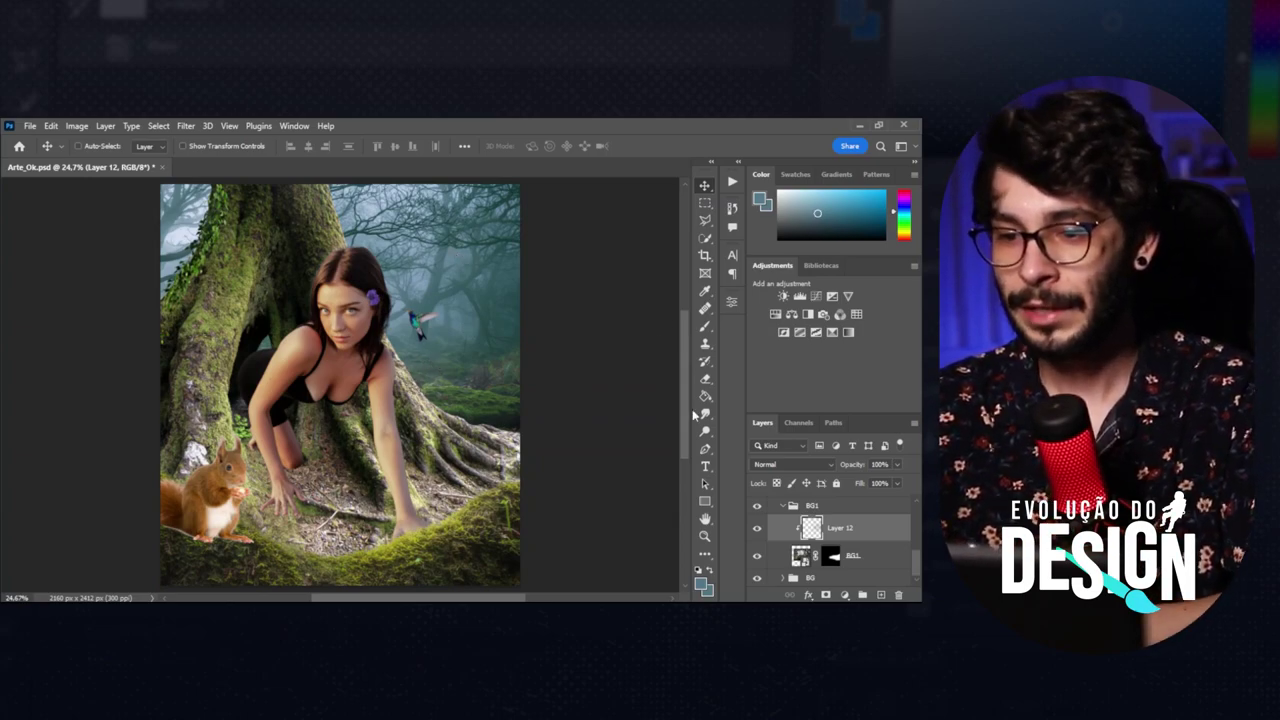
pyautogui.click(785, 507)
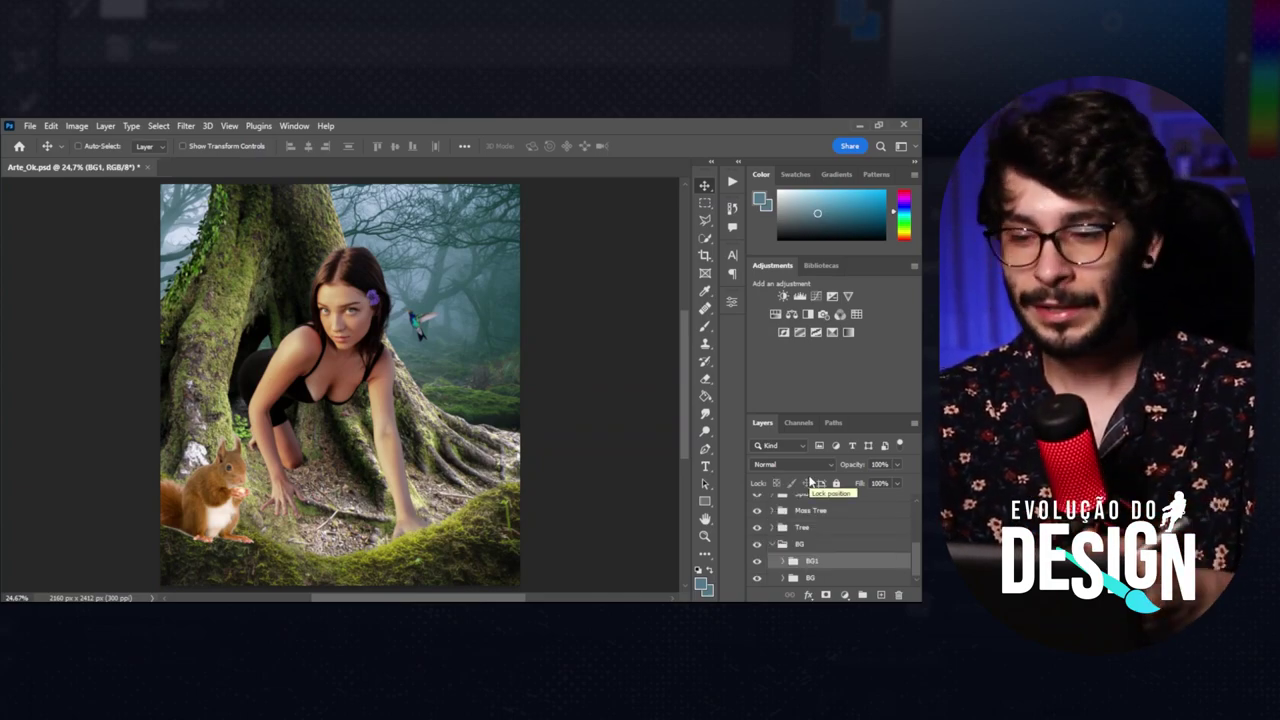
pyautogui.click(777, 545)
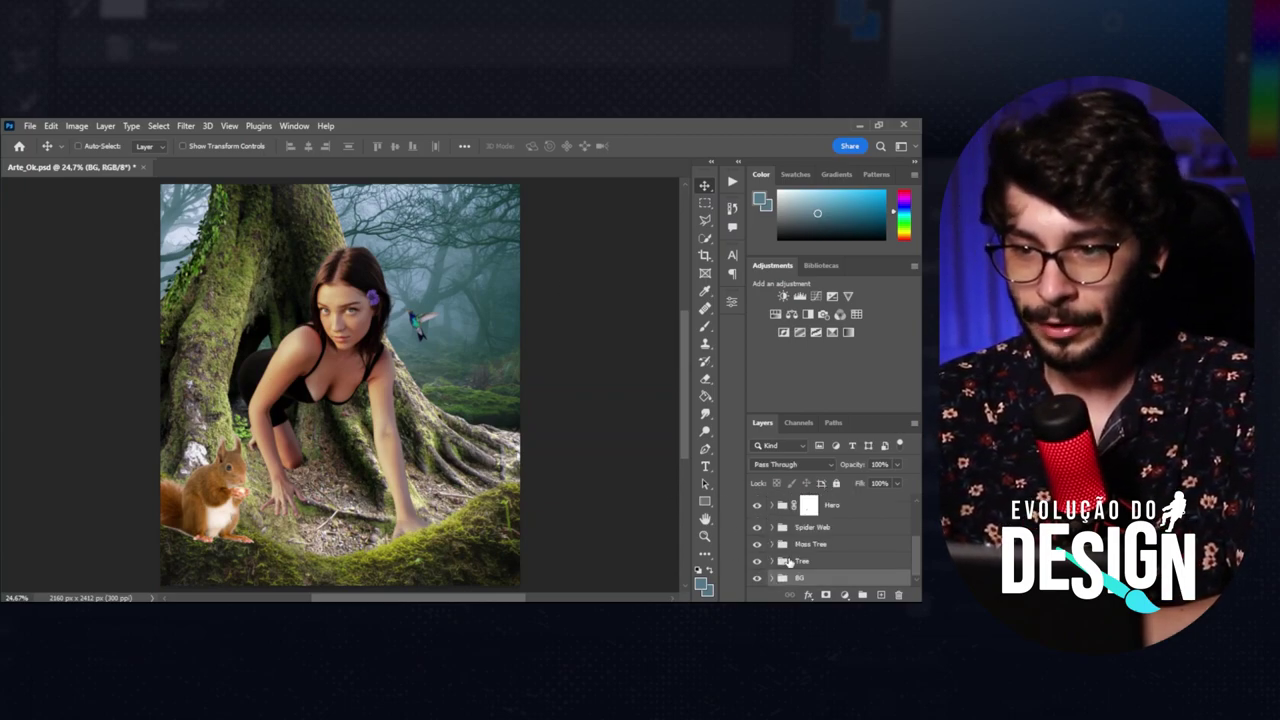
# Expand the Tree group and add a new Layer 13 above the Tree layer.
pyautogui.click(790, 562)
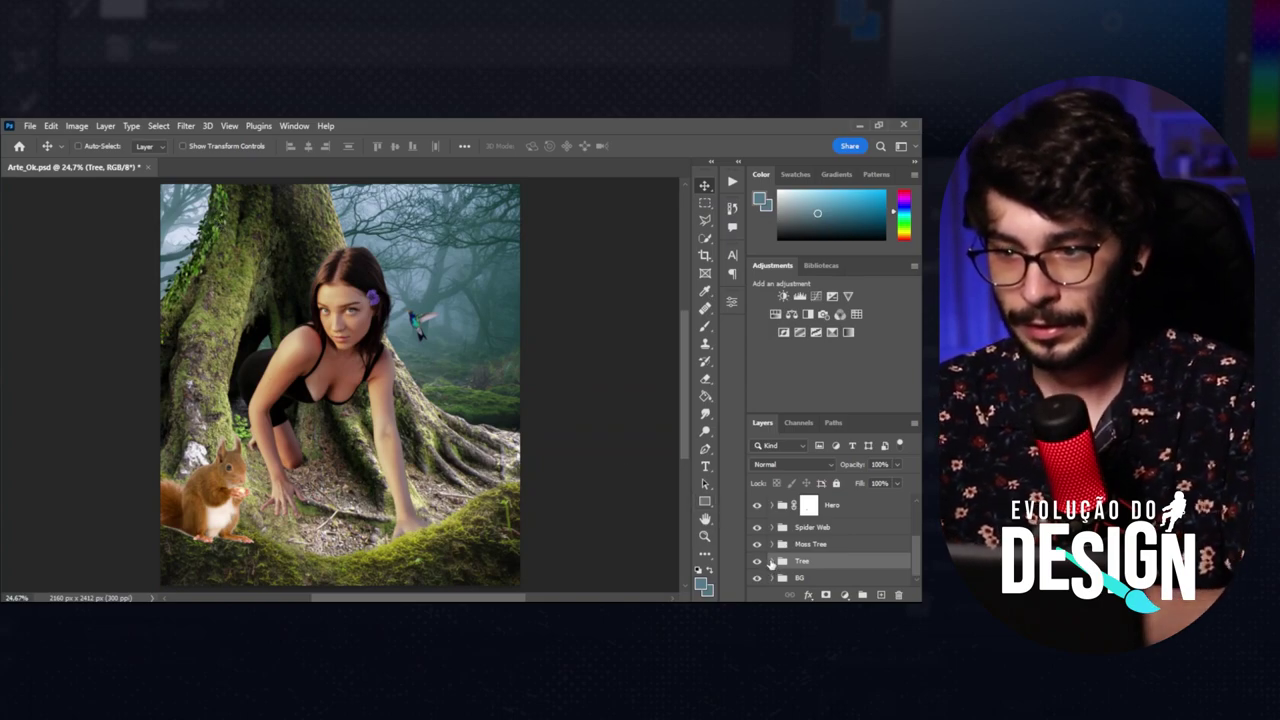
pyautogui.click(771, 561)
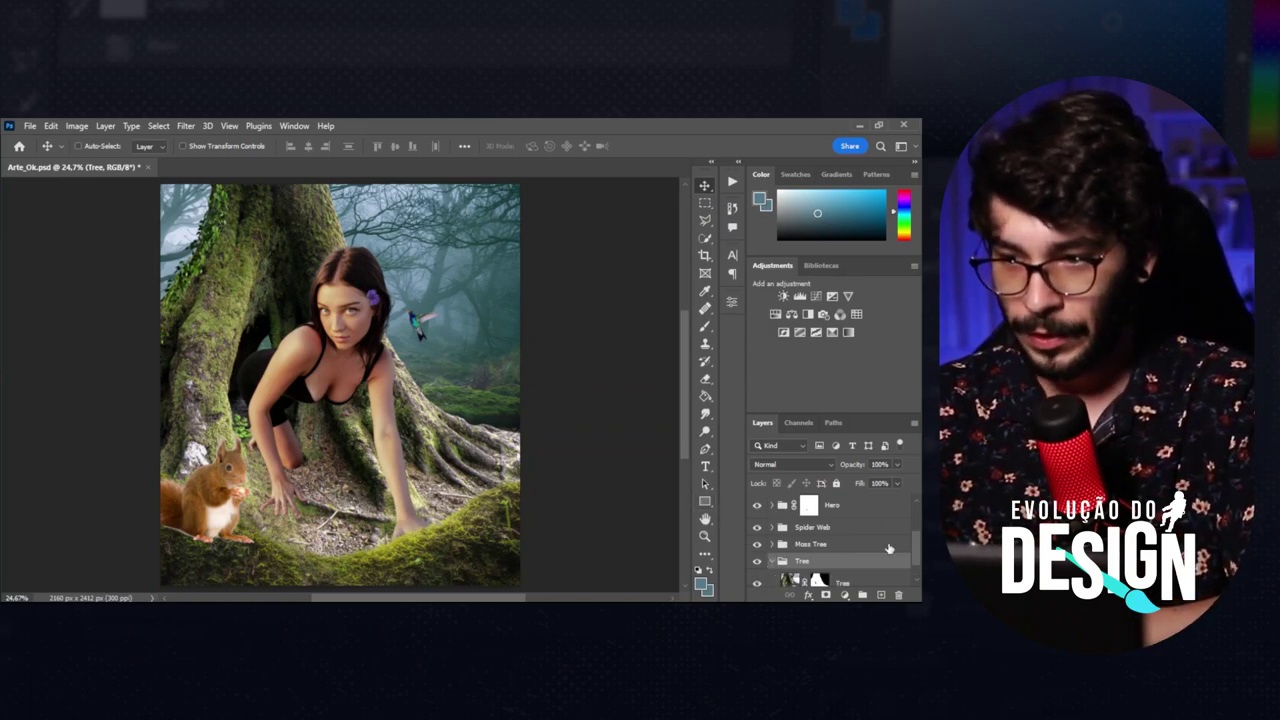
pyautogui.scroll(-1, 918, 543)
pyautogui.click(855, 556)
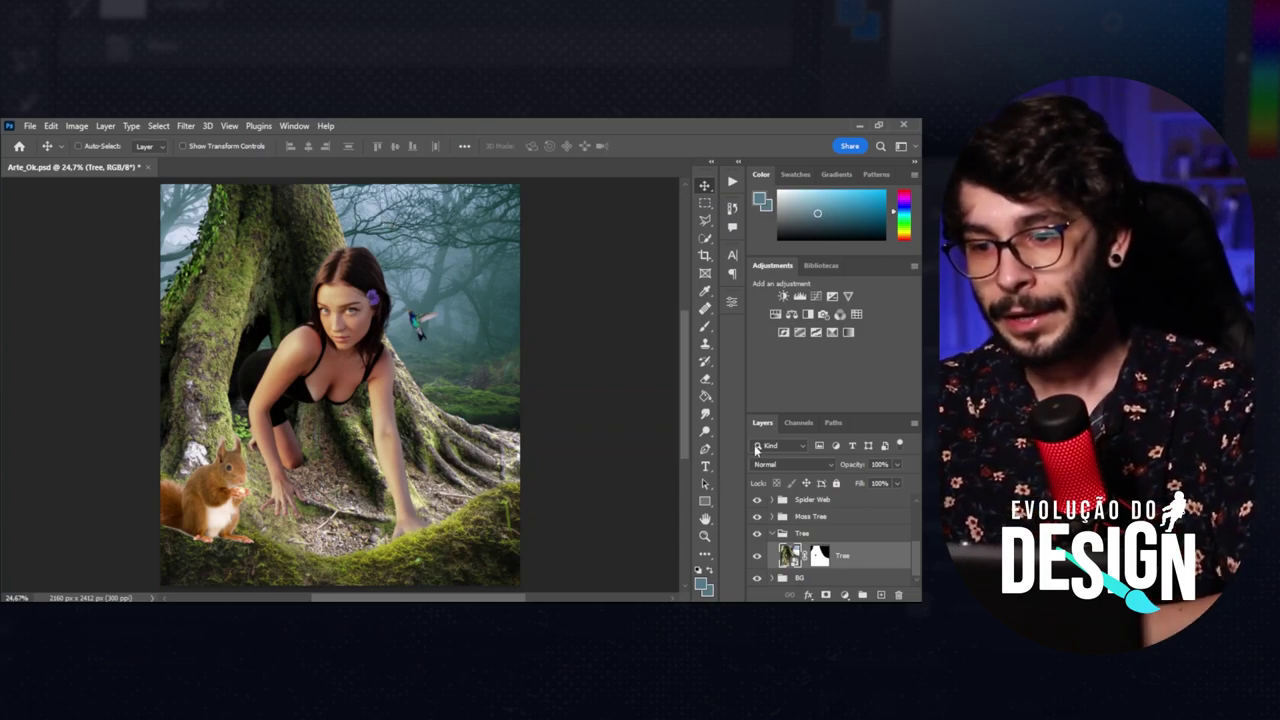
pyautogui.click(881, 596)
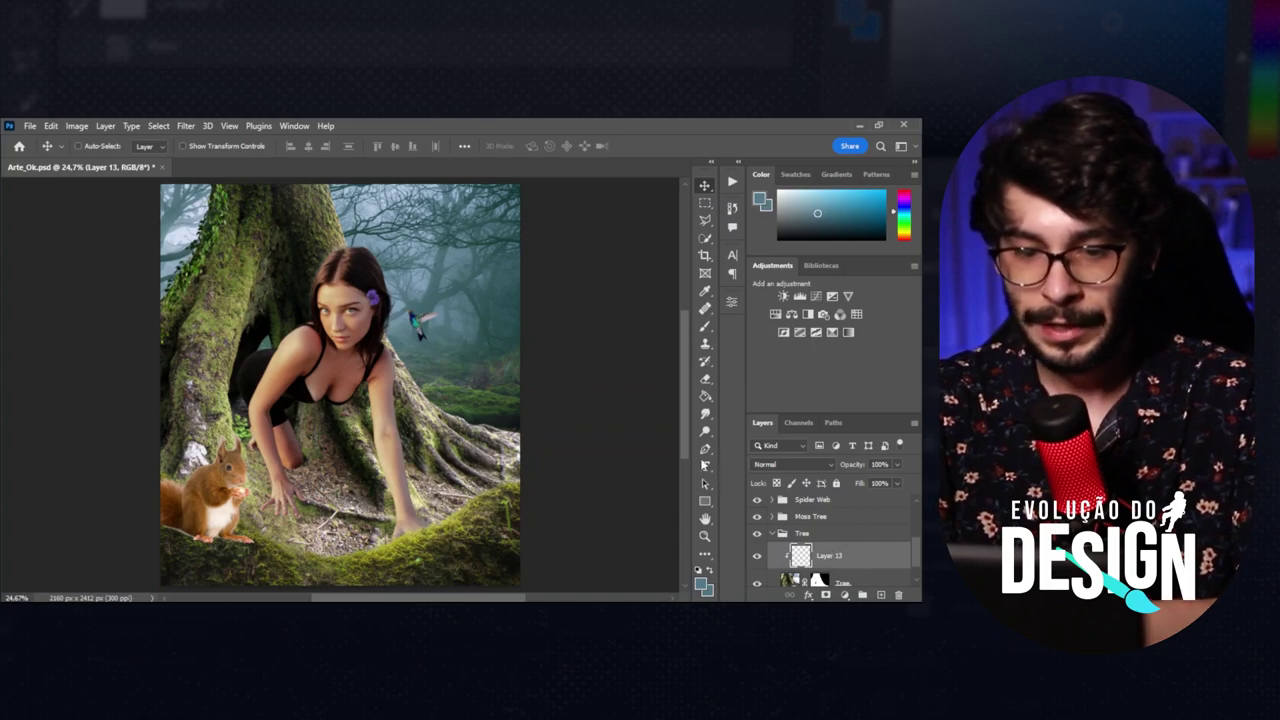
# Switch to the Brush tool and enlarge it past 1400 px to shade Layer 13 broadly.
pyautogui.press('b')
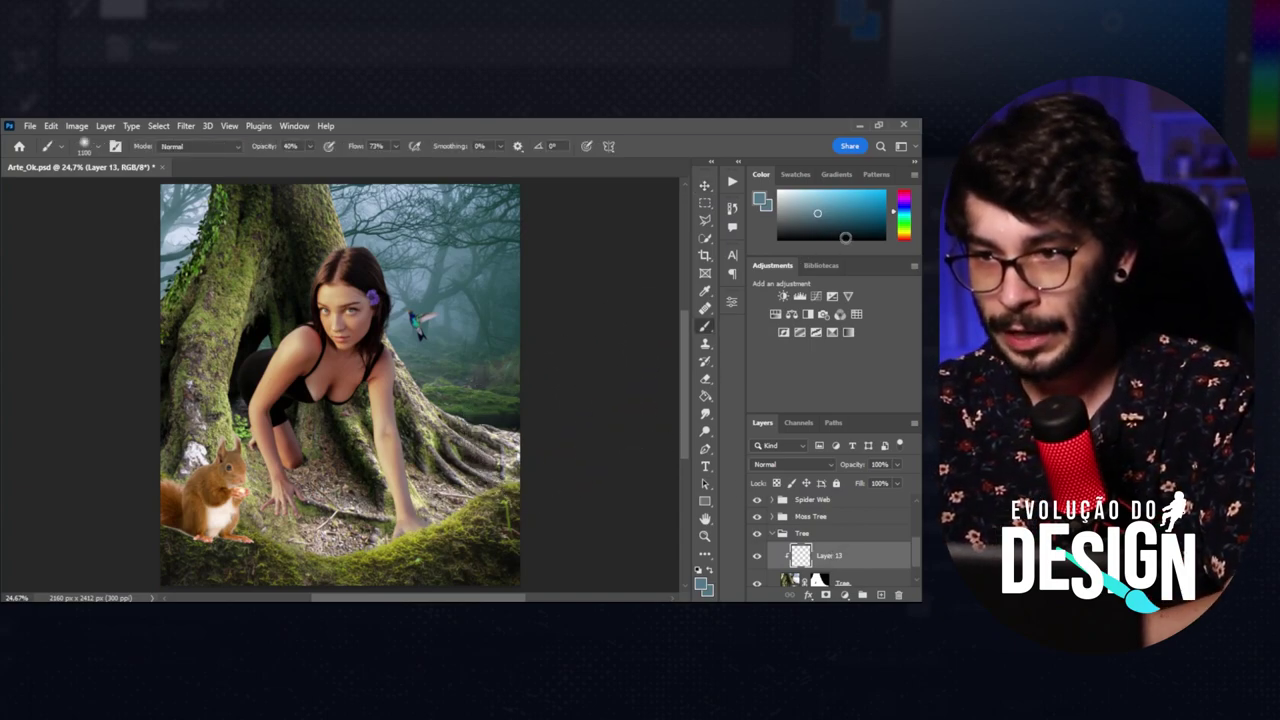
pyautogui.press(']')
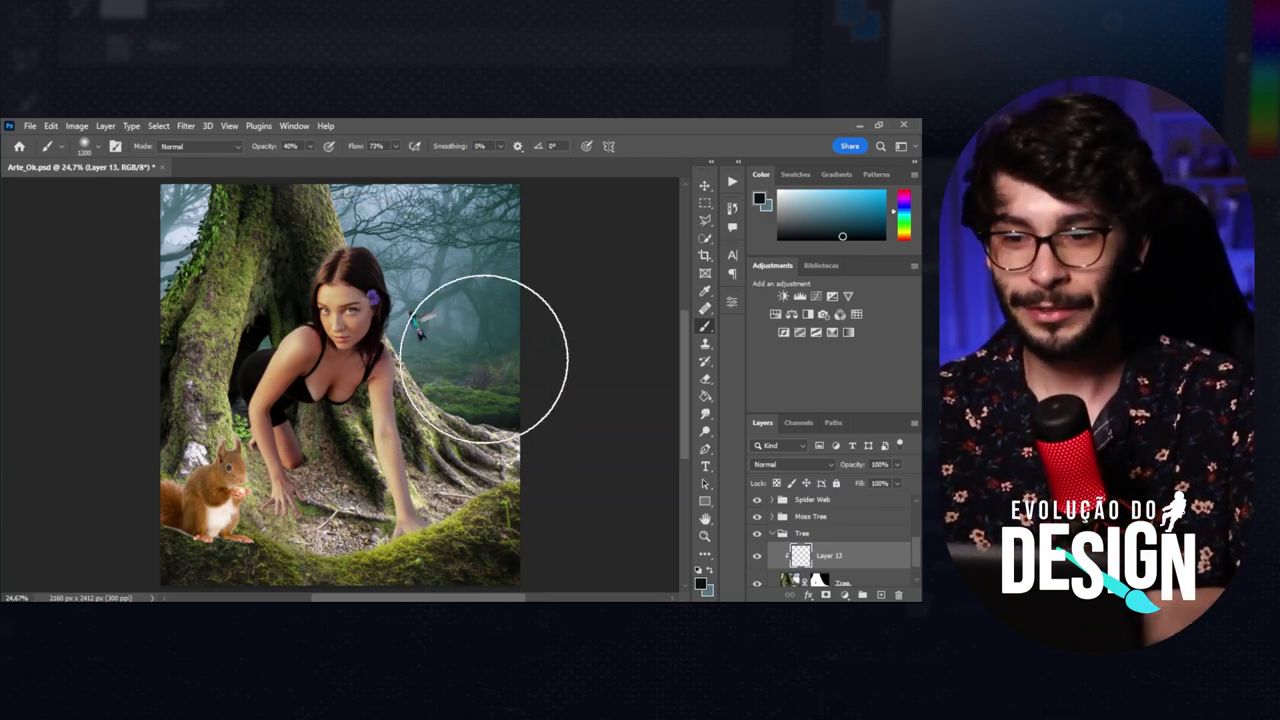
pyautogui.press(']')
pyautogui.press(']')
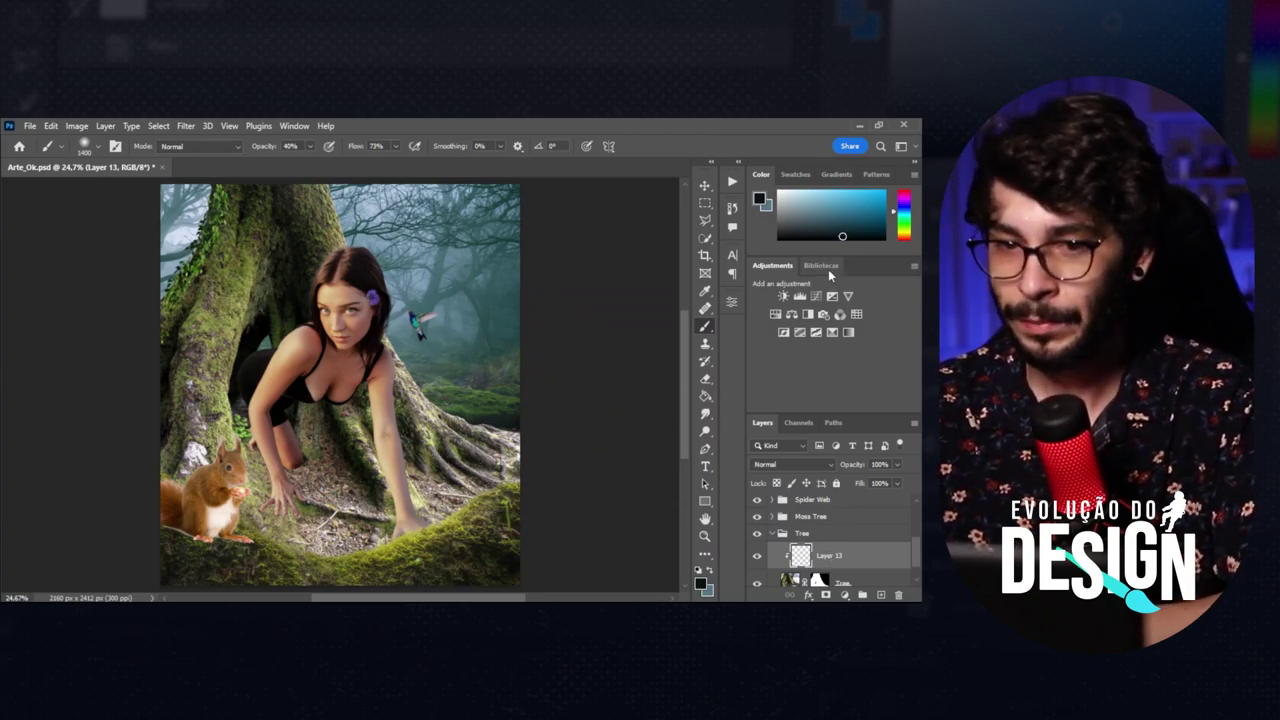
pyautogui.press(']')
pyautogui.press(']')
pyautogui.press(']')
# Paint dark shading over the tree trunk and roots on Layer 13, then bring up its blending options.
pyautogui.moveTo(191, 311)
pyautogui.mouseDown()
pyautogui.moveTo(446, 406)
pyautogui.moveTo(380, 430)
pyautogui.moveTo(529, 414)
pyautogui.moveTo(531, 450)
pyautogui.moveTo(480, 463)
pyautogui.moveTo(151, 334)
pyautogui.moveTo(469, 463)
pyautogui.moveTo(451, 387)
pyautogui.mouseUp()
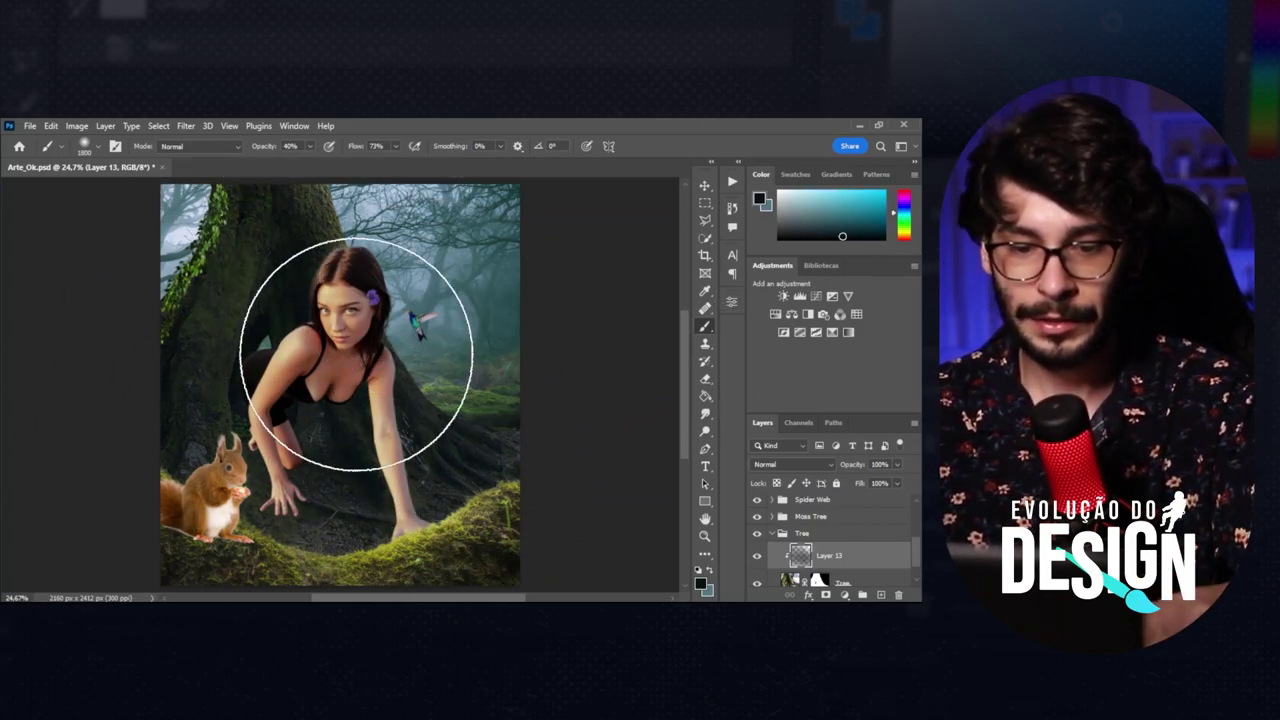
pyautogui.press('v')
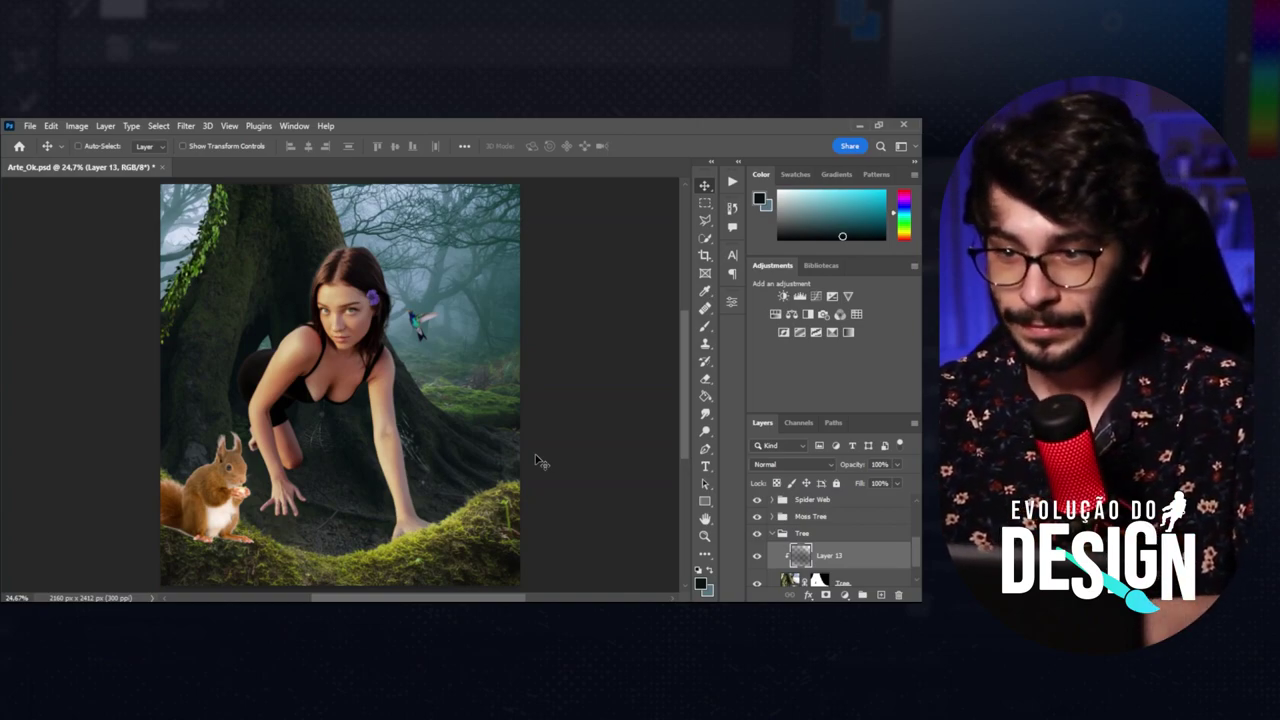
pyautogui.doubleClick(858, 564)
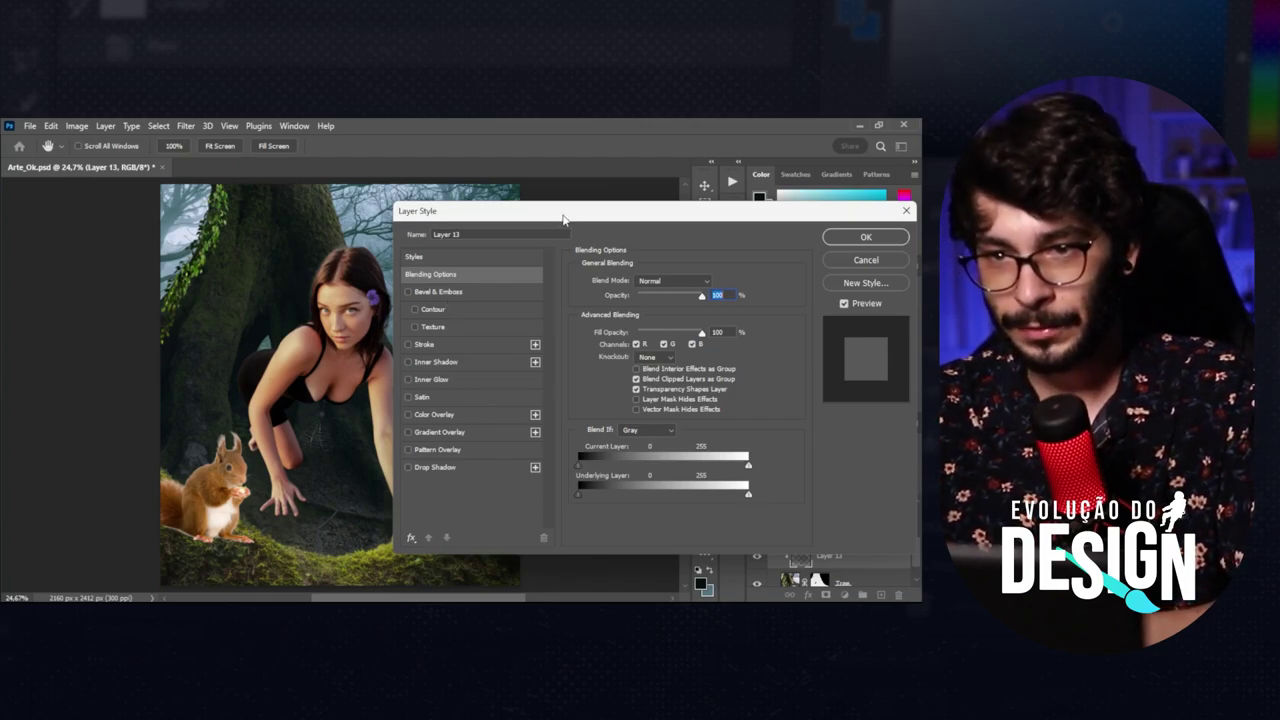
# Split Layer 13's Underlying Layer Blend If white slider to 13/255 so bark texture shows through.
pyautogui.moveTo(562, 218); pyautogui.dragTo(555, 175)
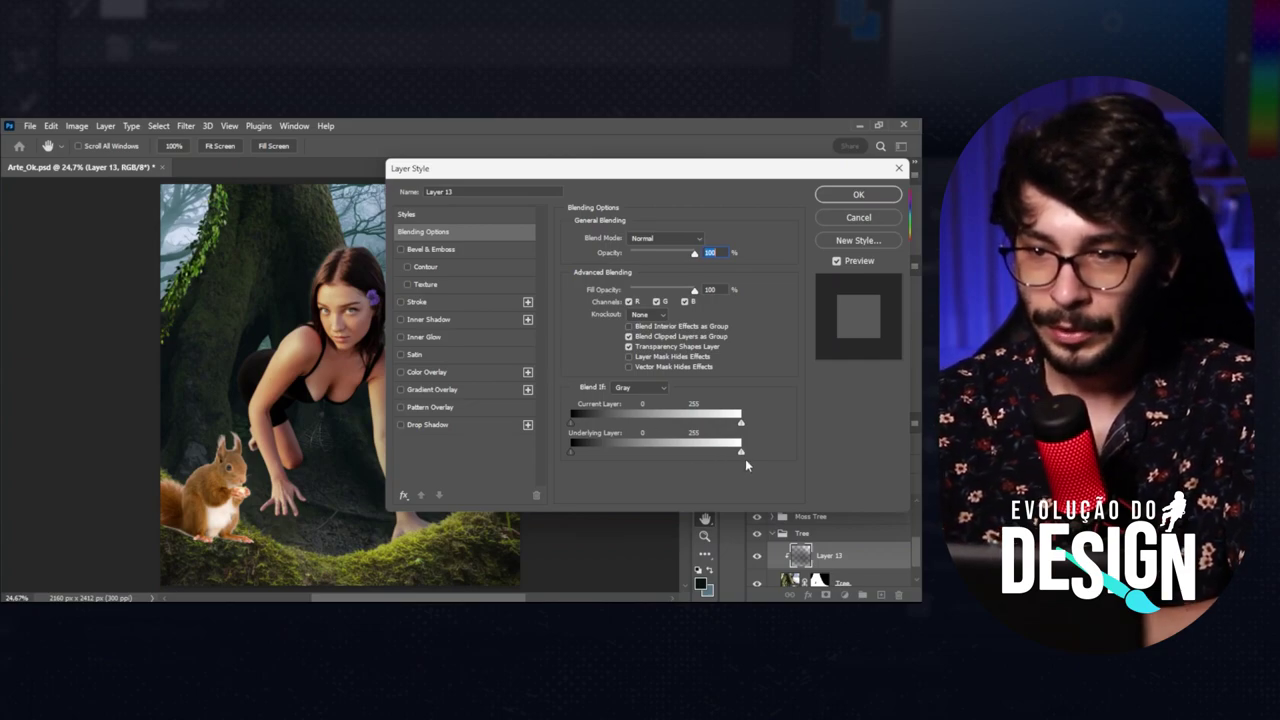
pyautogui.moveTo(740, 453); pyautogui.dragTo(605, 459)
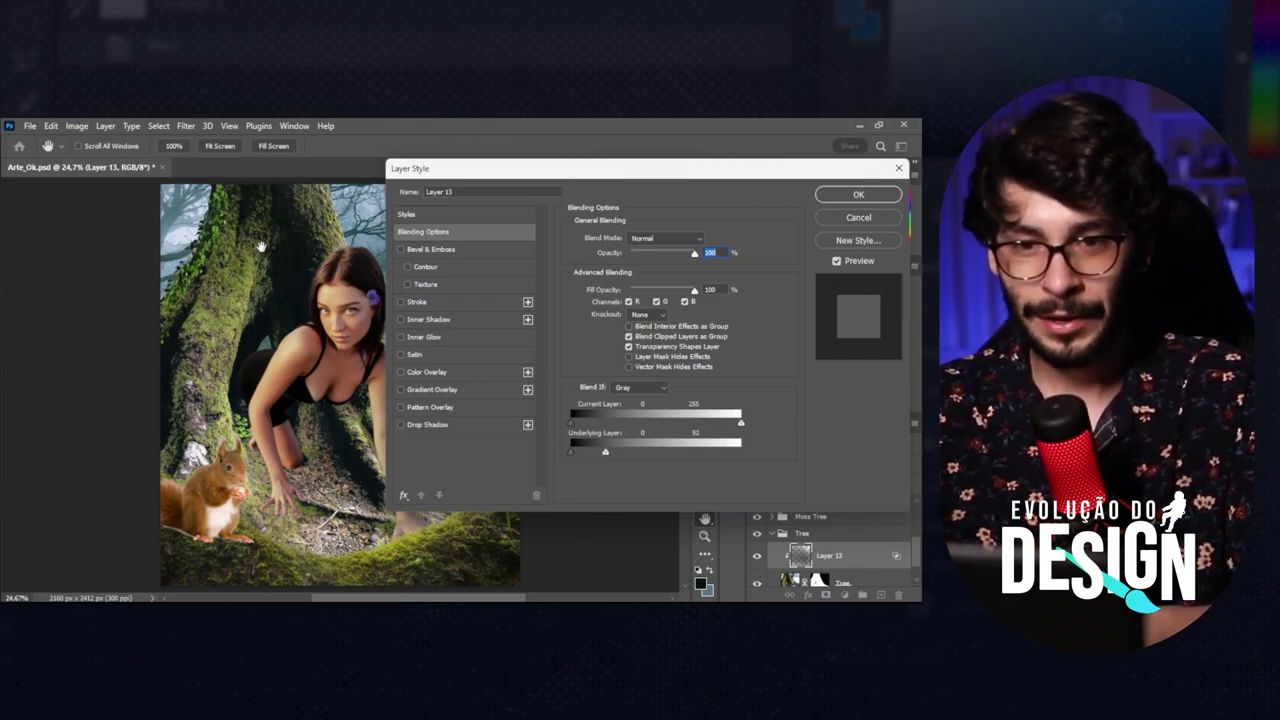
pyautogui.press('alt')
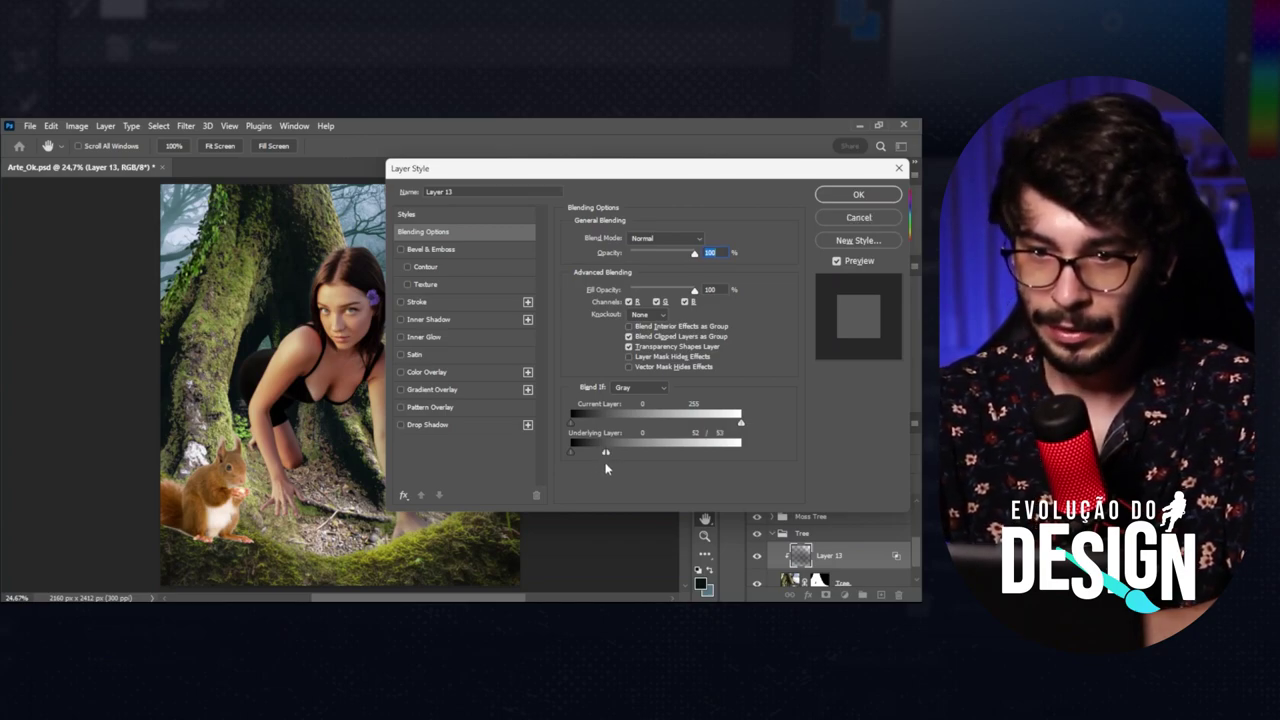
pyautogui.moveTo(607, 455); pyautogui.dragTo(742, 456)
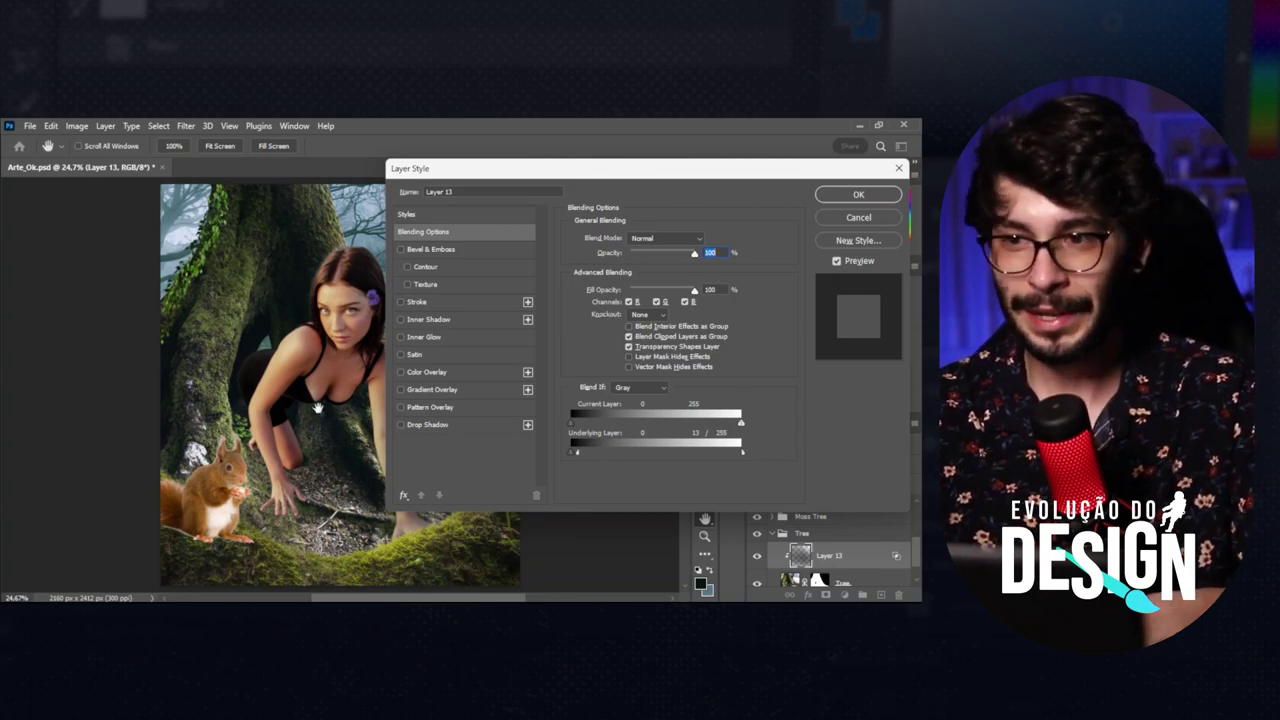
pyautogui.press('Return')
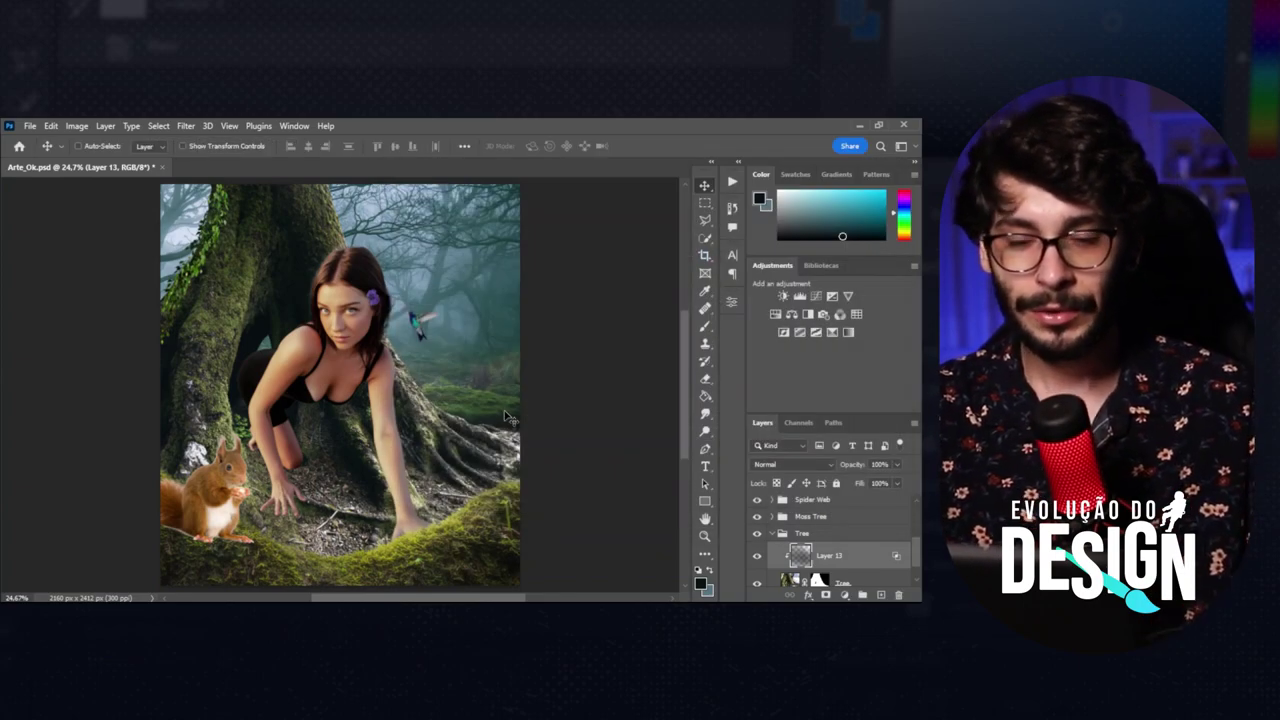
# Undo and redo the Blend If to compare the tree shading before and after.
pyautogui.hotkey('ctrl', 'z')
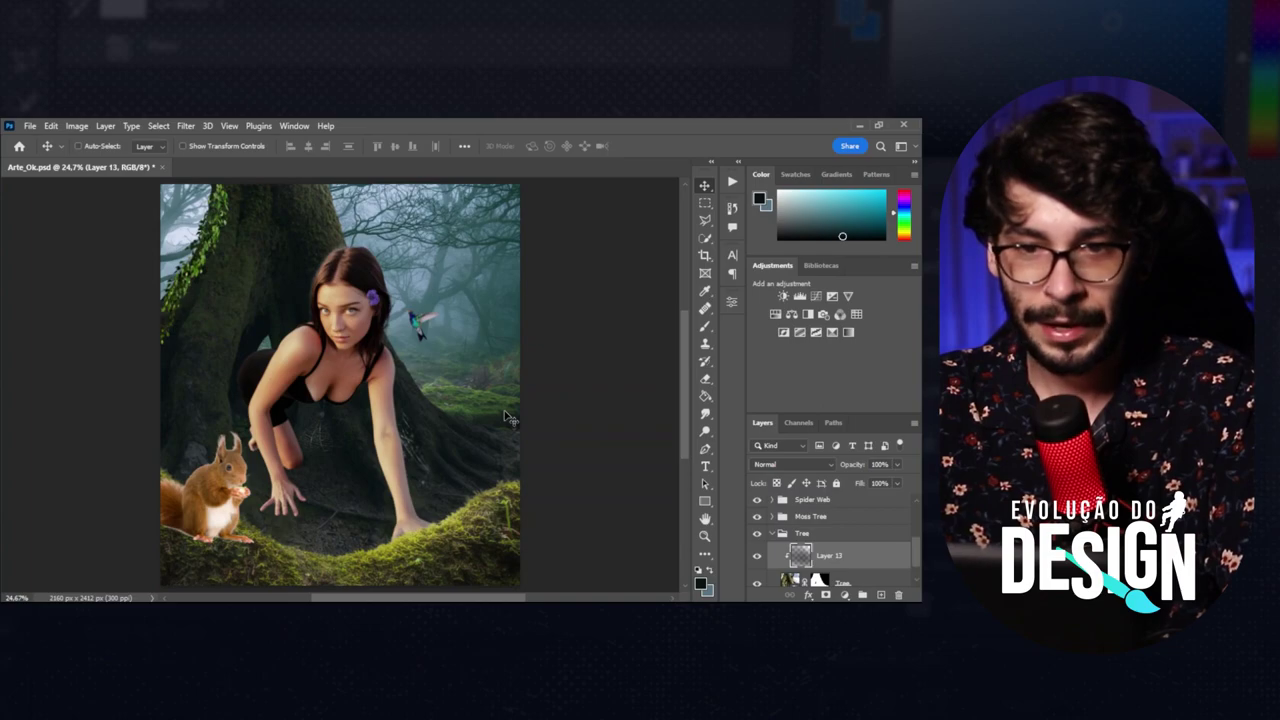
pyautogui.hotkey('ctrl', 'shift', 'z')
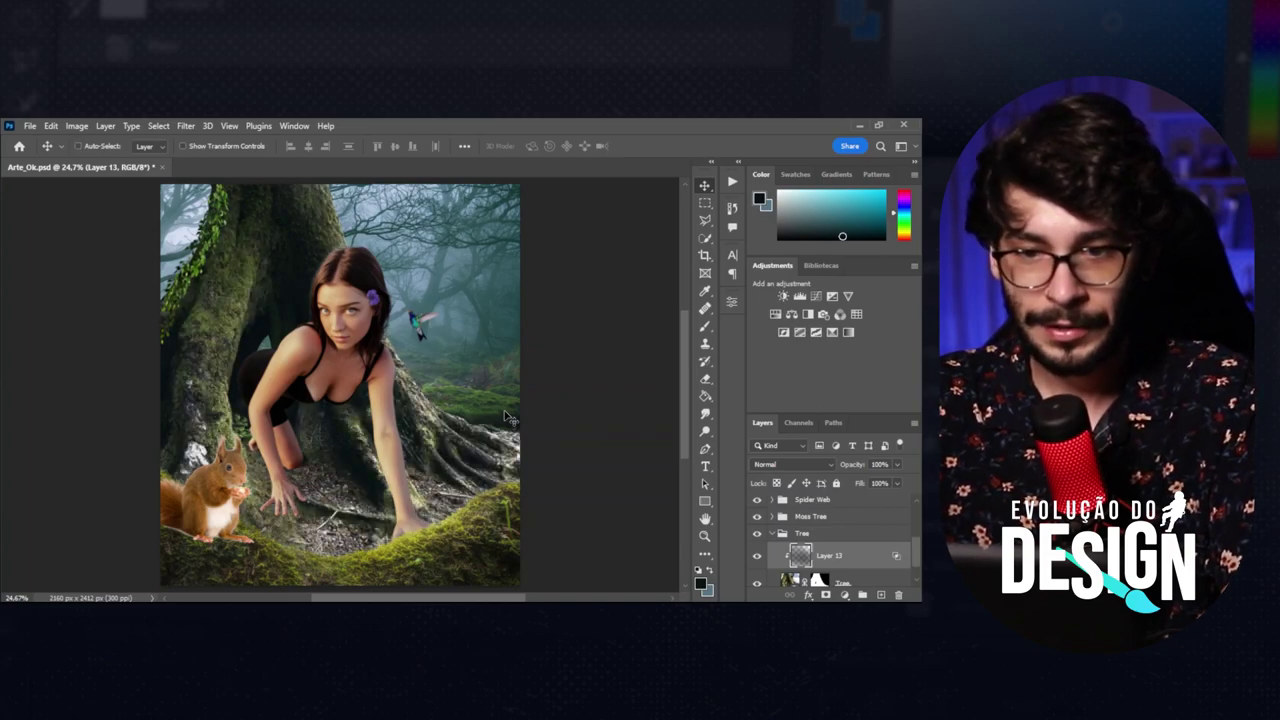
pyautogui.hotkey('ctrl', 'z')
pyautogui.hotkey('ctrl', 'shift', 'z')
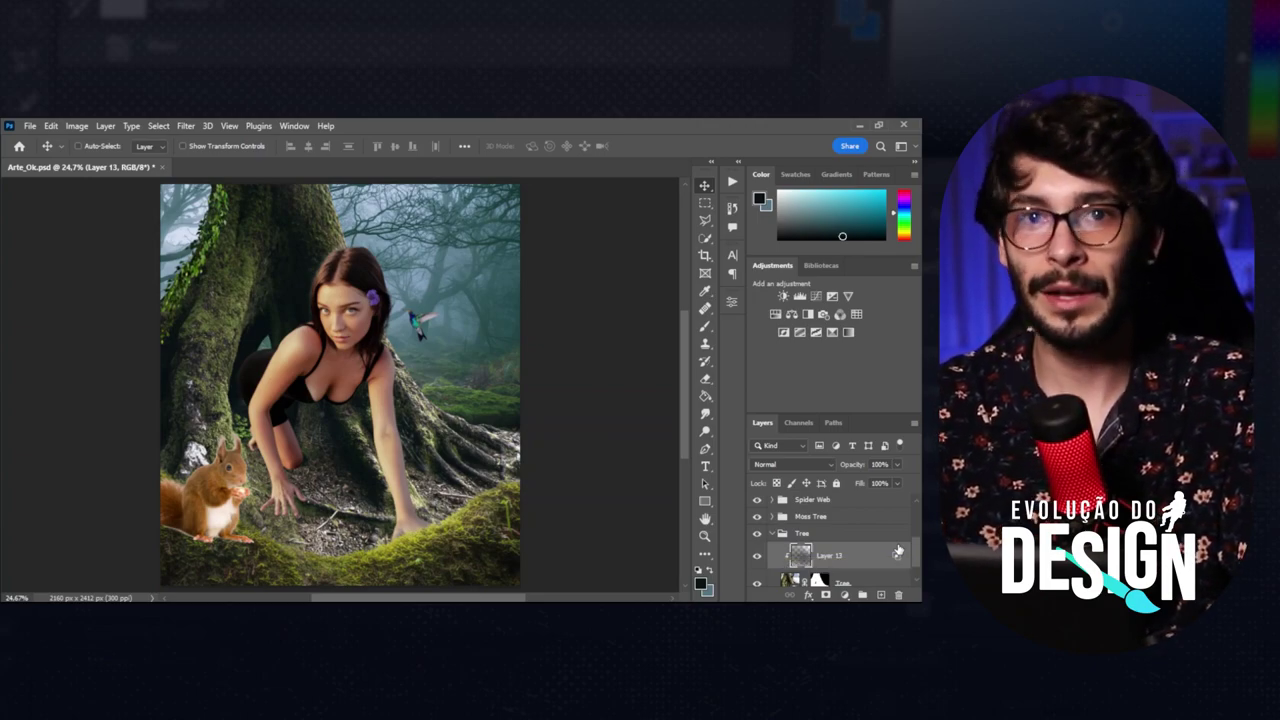
# Compare the scene with Layer 13 hidden and shown, then add empty Layer 14 above it.
pyautogui.click(756, 557)
pyautogui.click(756, 559)
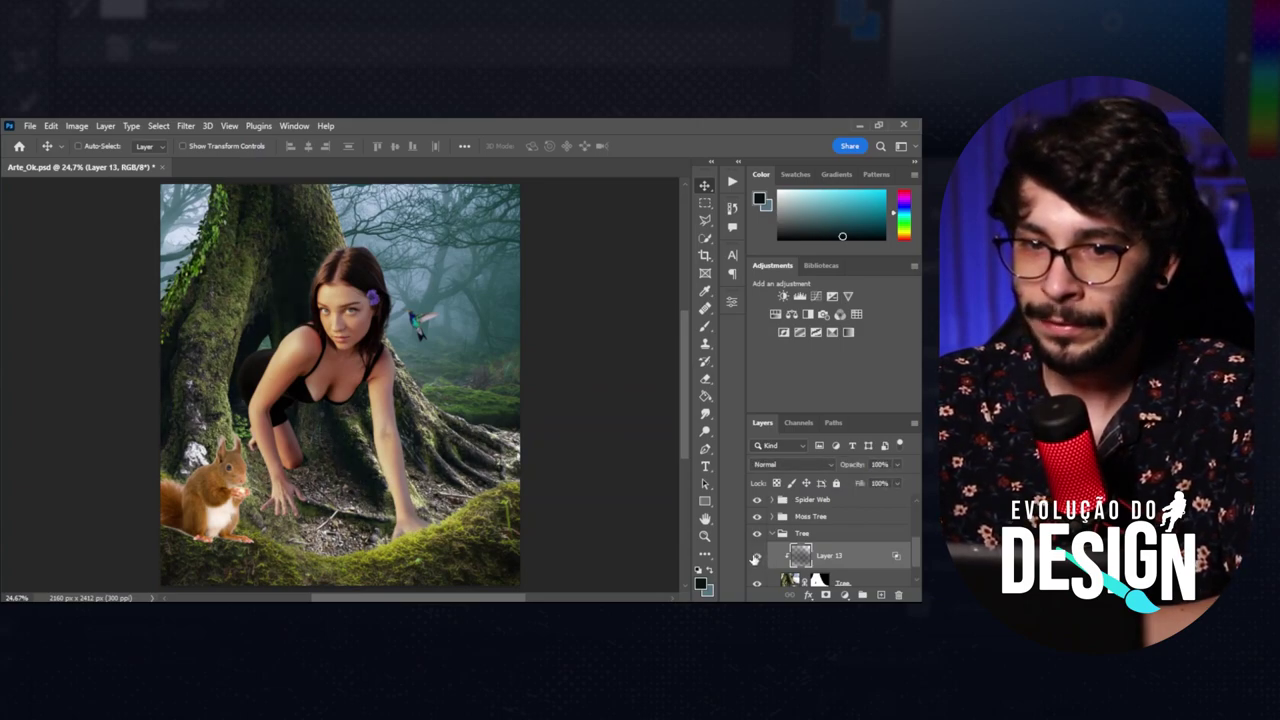
pyautogui.click(756, 558)
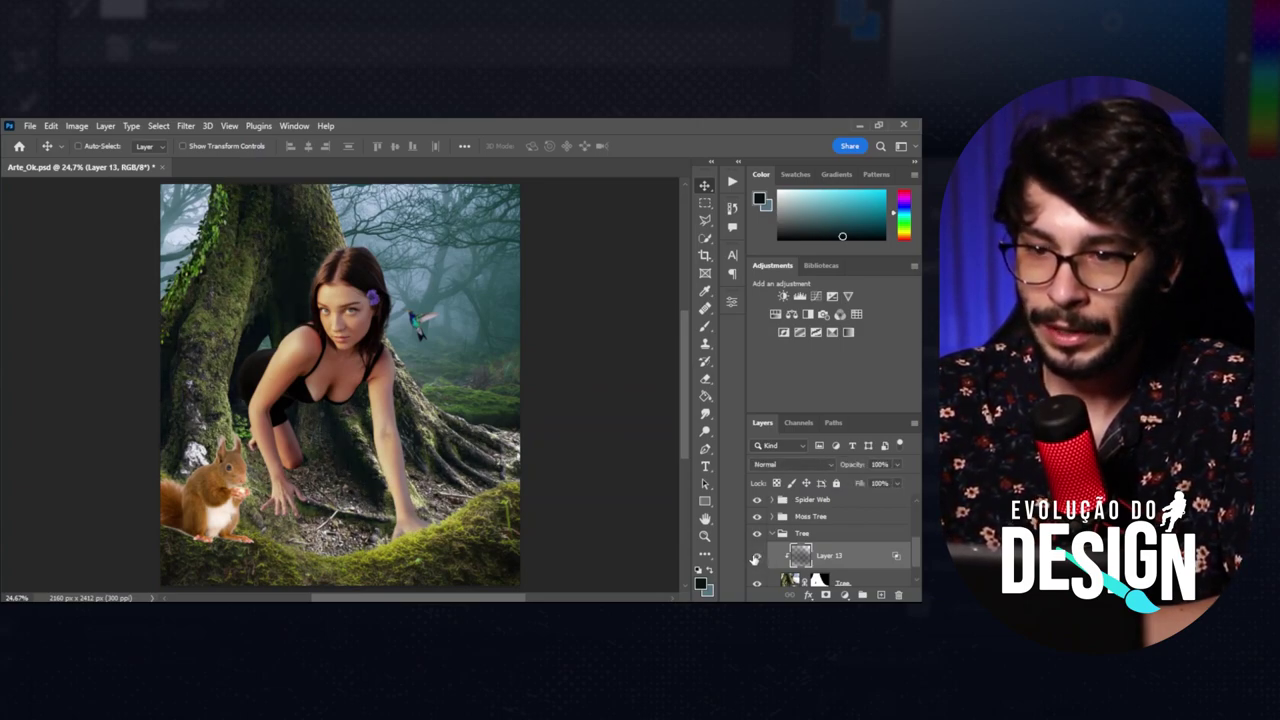
pyautogui.click(756, 557)
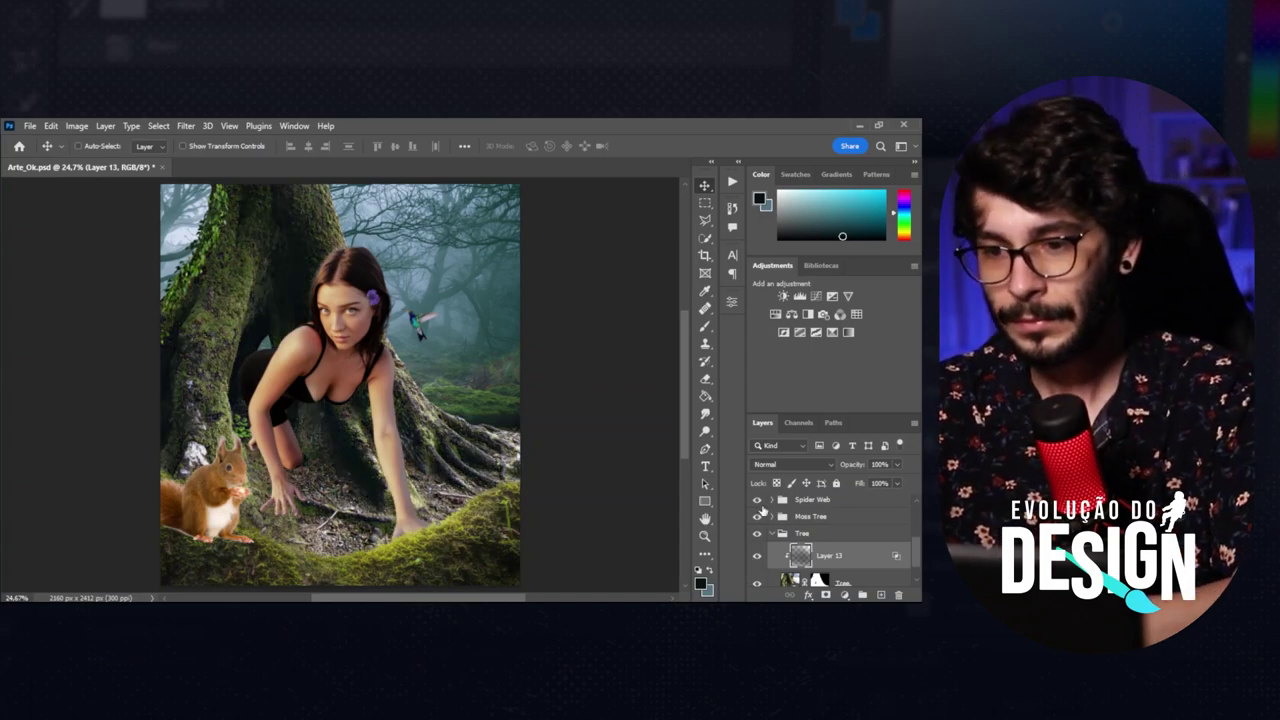
pyautogui.click(878, 595)
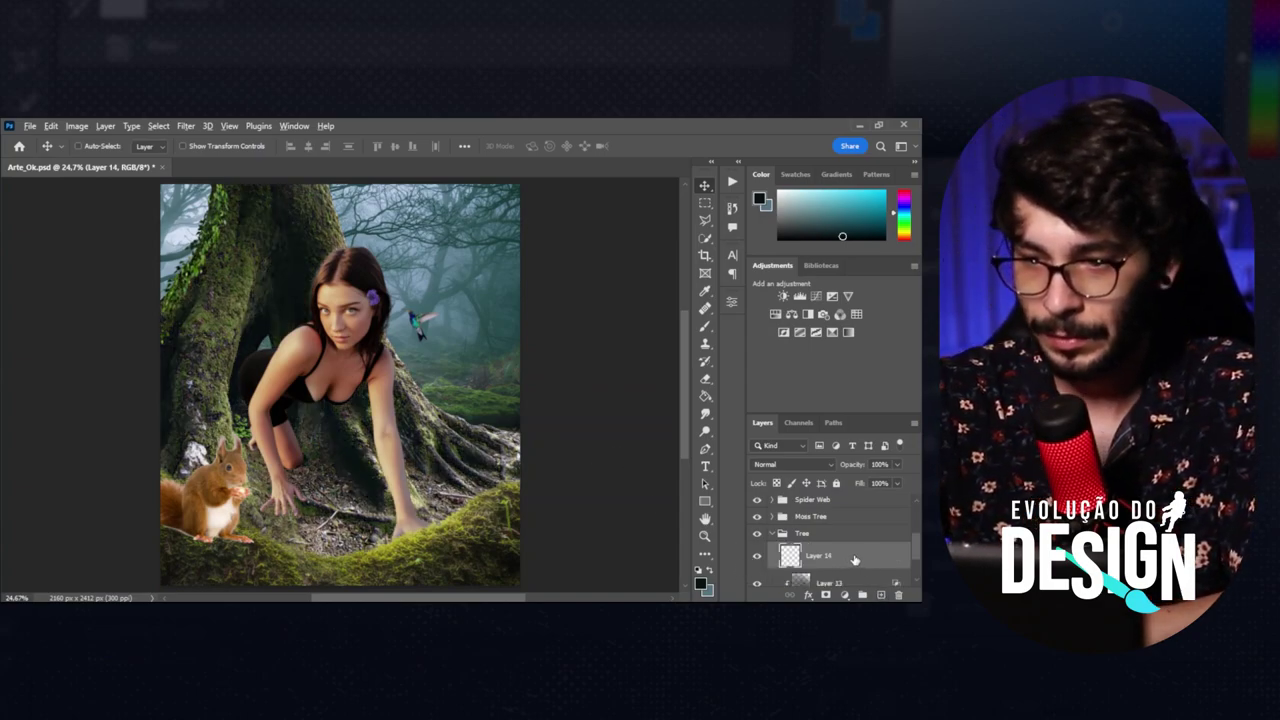
# Clip Layer 14 to Layer 13 and paint a soft ground shadow under the woman with a smaller brush.
pyautogui.keyDown('alt'); pyautogui.click(857, 565); pyautogui.keyUp('alt')
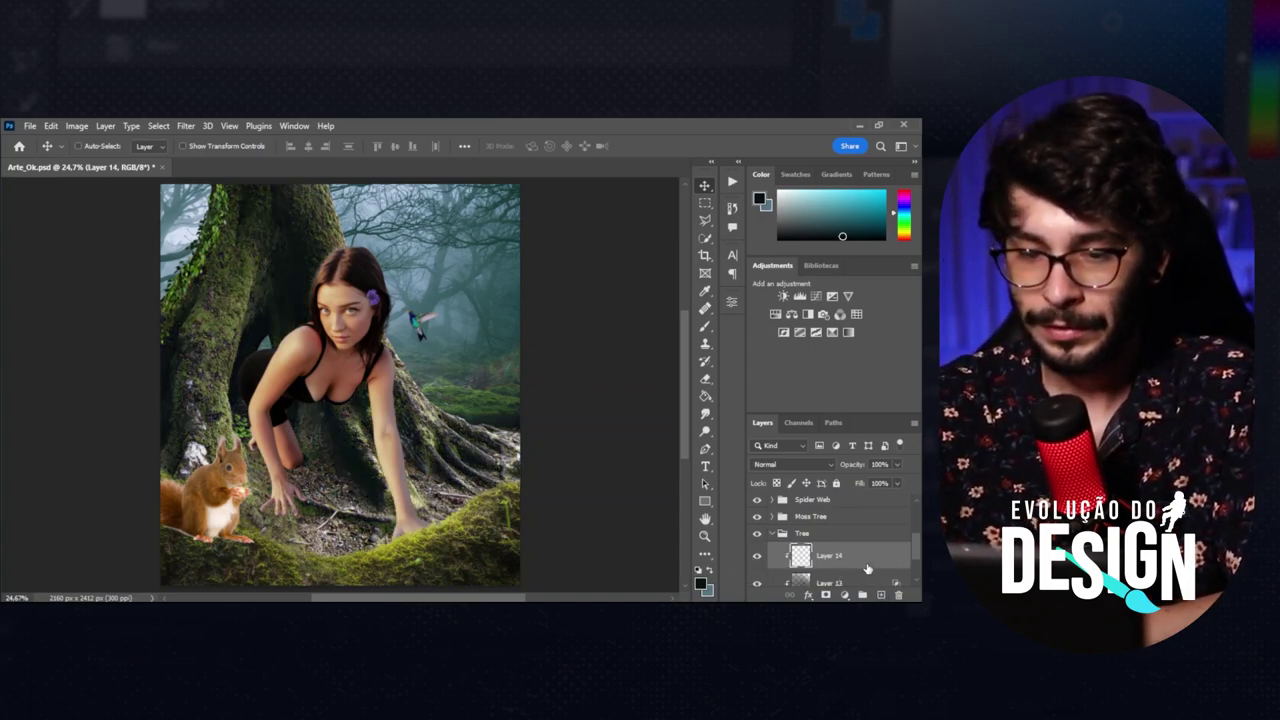
pyautogui.press('b')
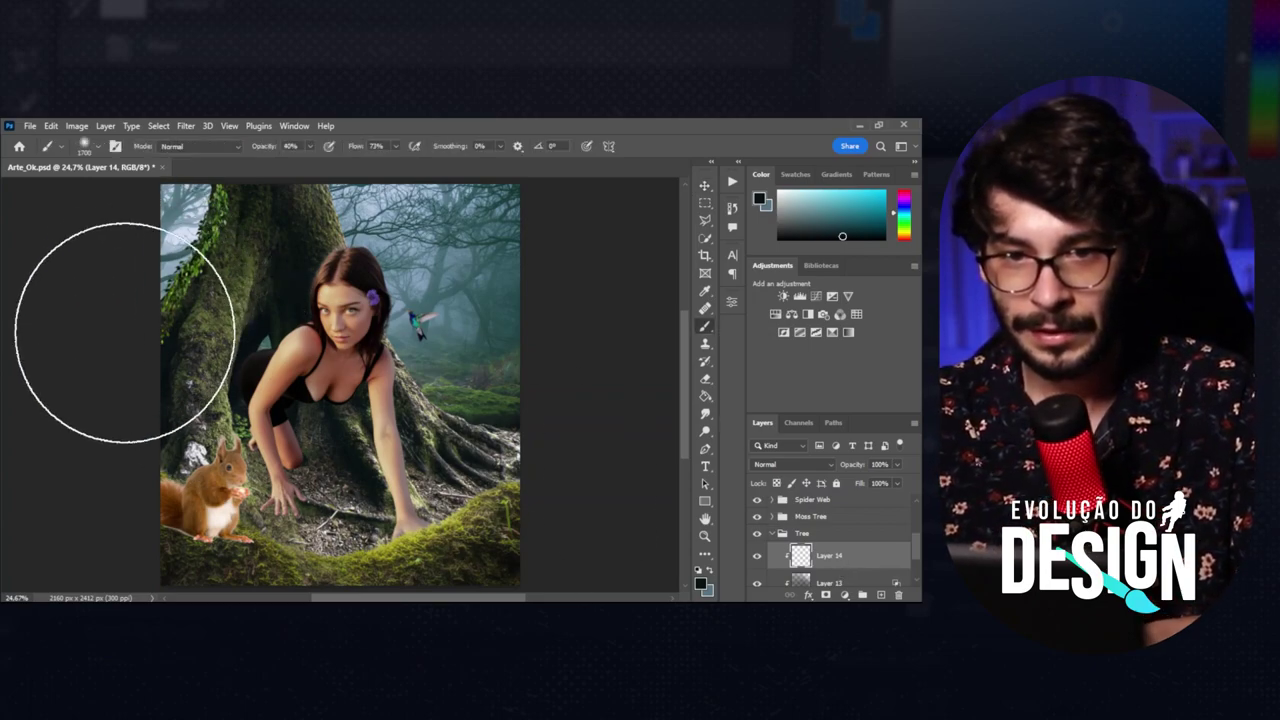
pyautogui.press('[')
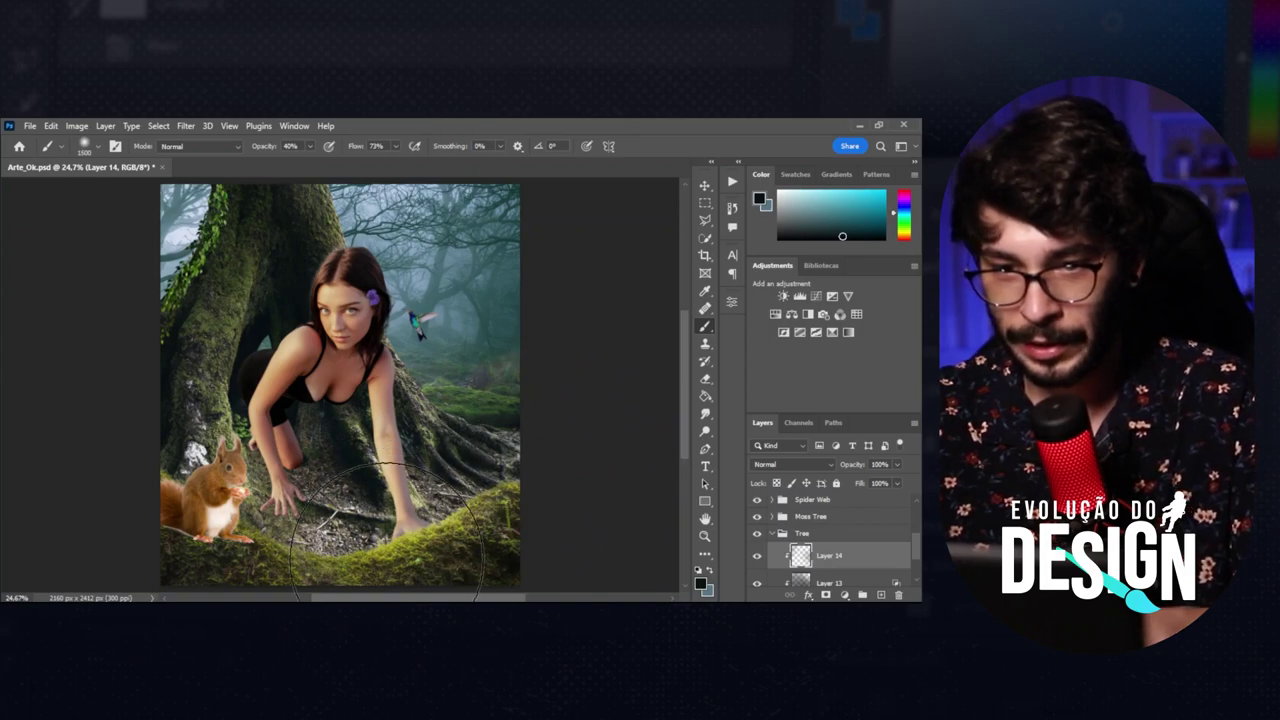
pyautogui.moveTo(138, 447); pyautogui.dragTo(357, 500)
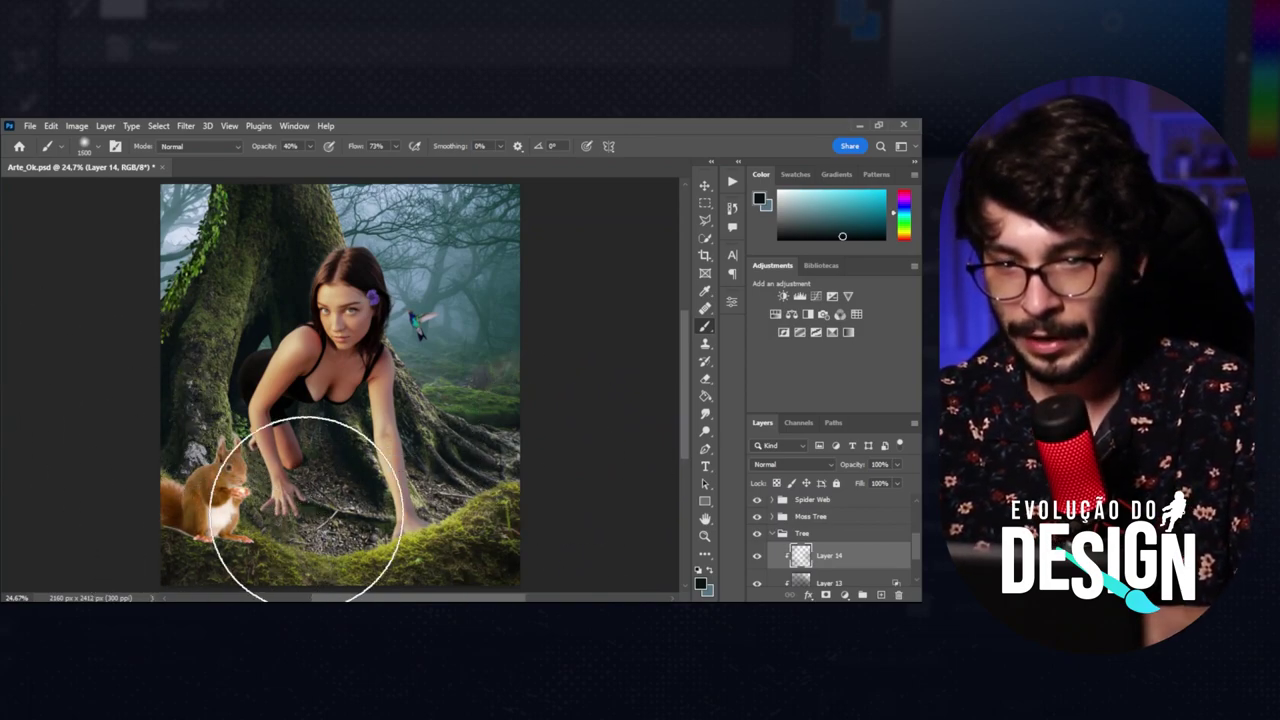
pyautogui.press('[')
pyautogui.press('[')
pyautogui.press('[')
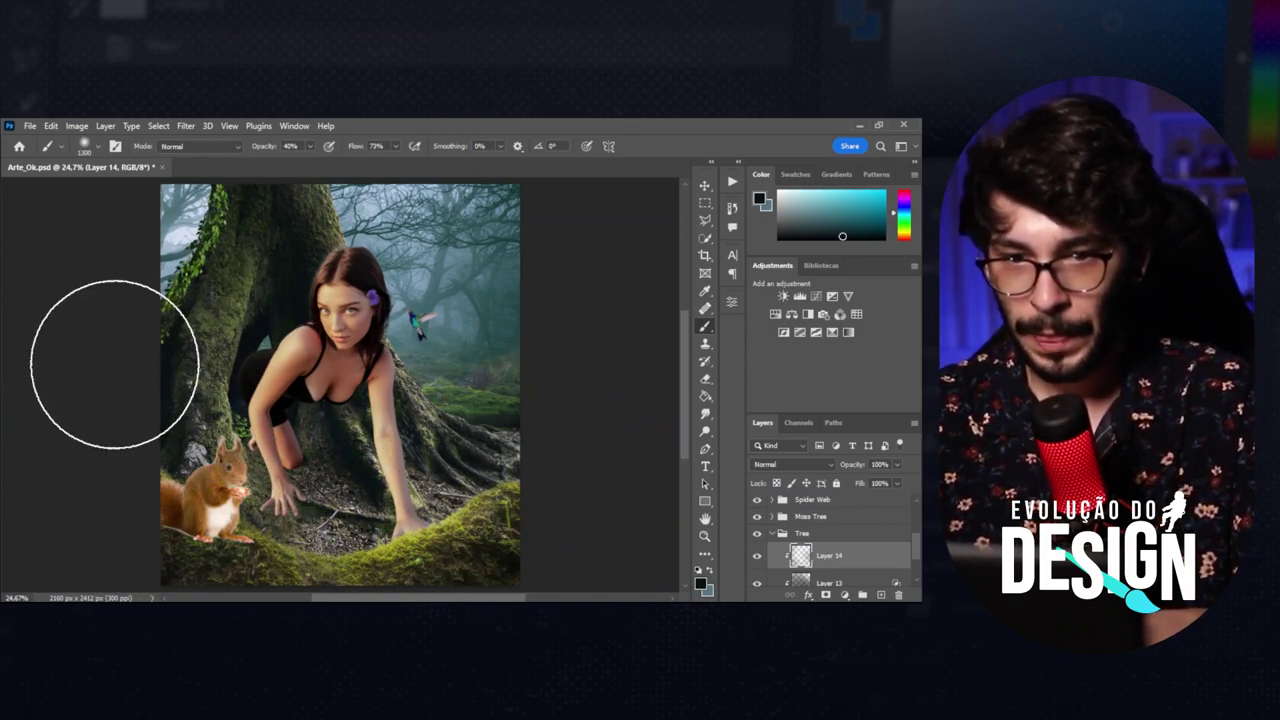
pyautogui.press('v')
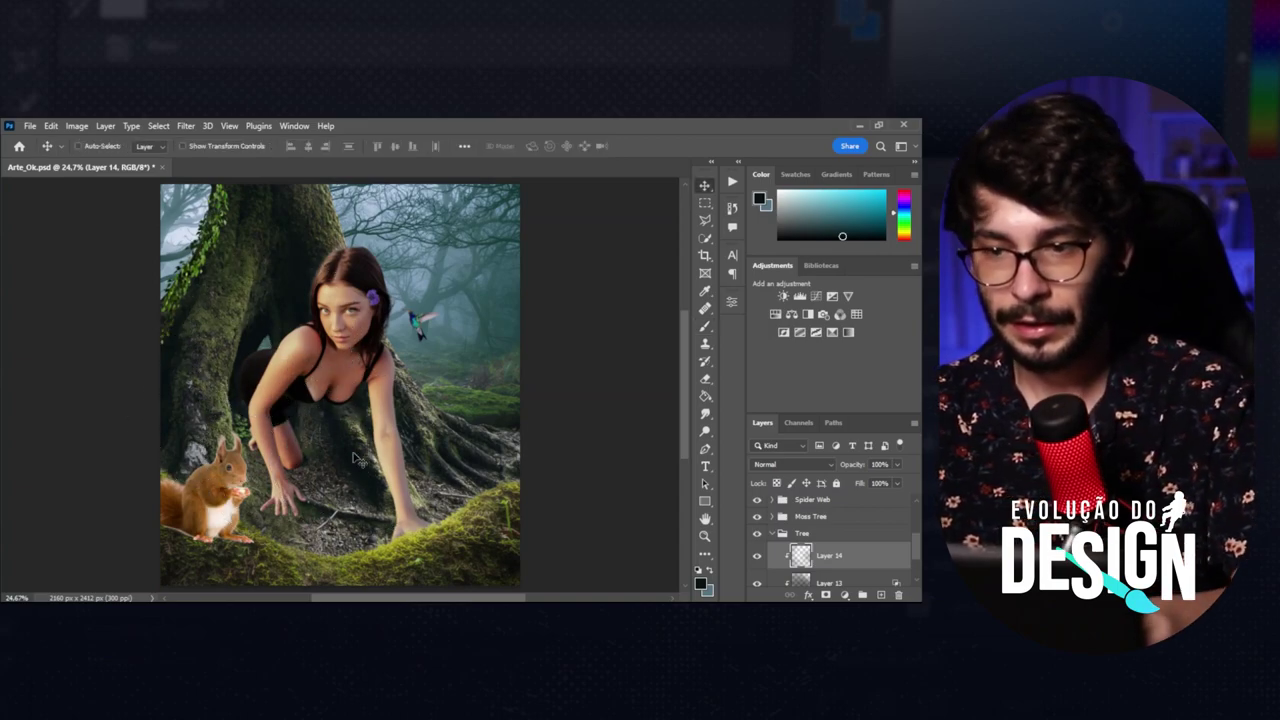
pyautogui.click(757, 556)
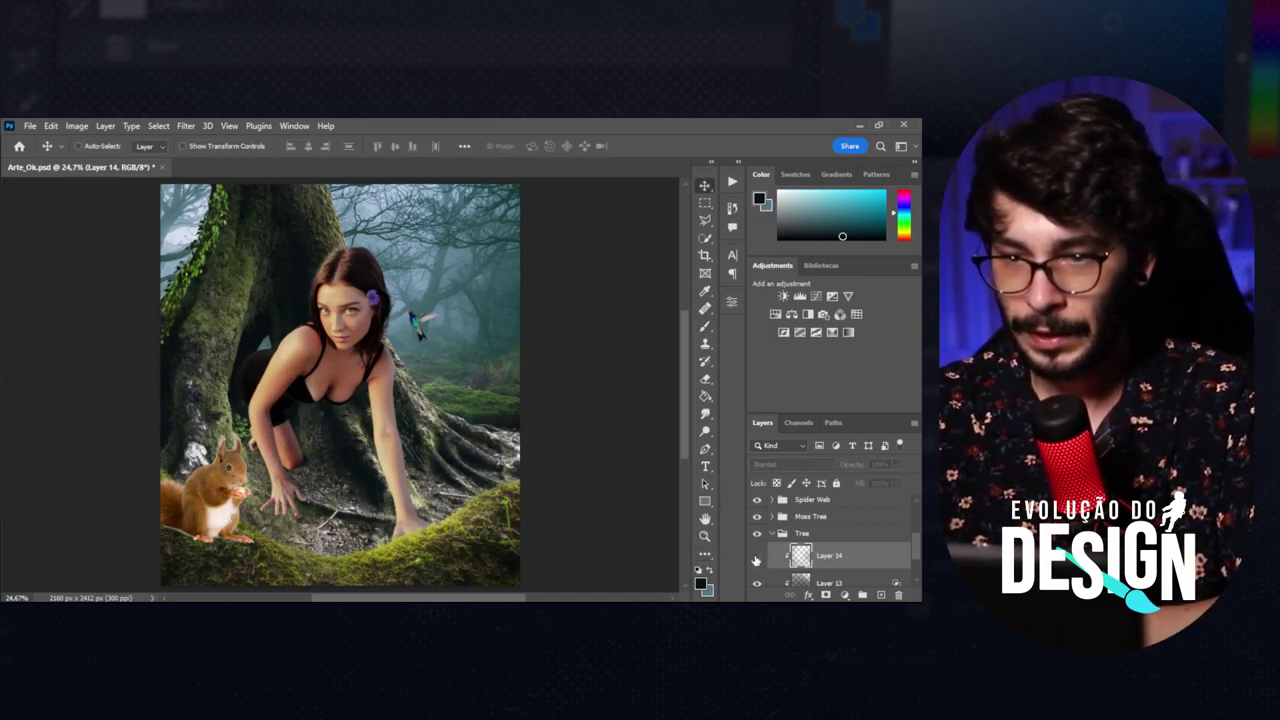
# Collapse the Tree group, undo a stray moss move, and add a new Layer 15 above the Moss layer.
pyautogui.click(757, 557)
pyautogui.click(757, 556)
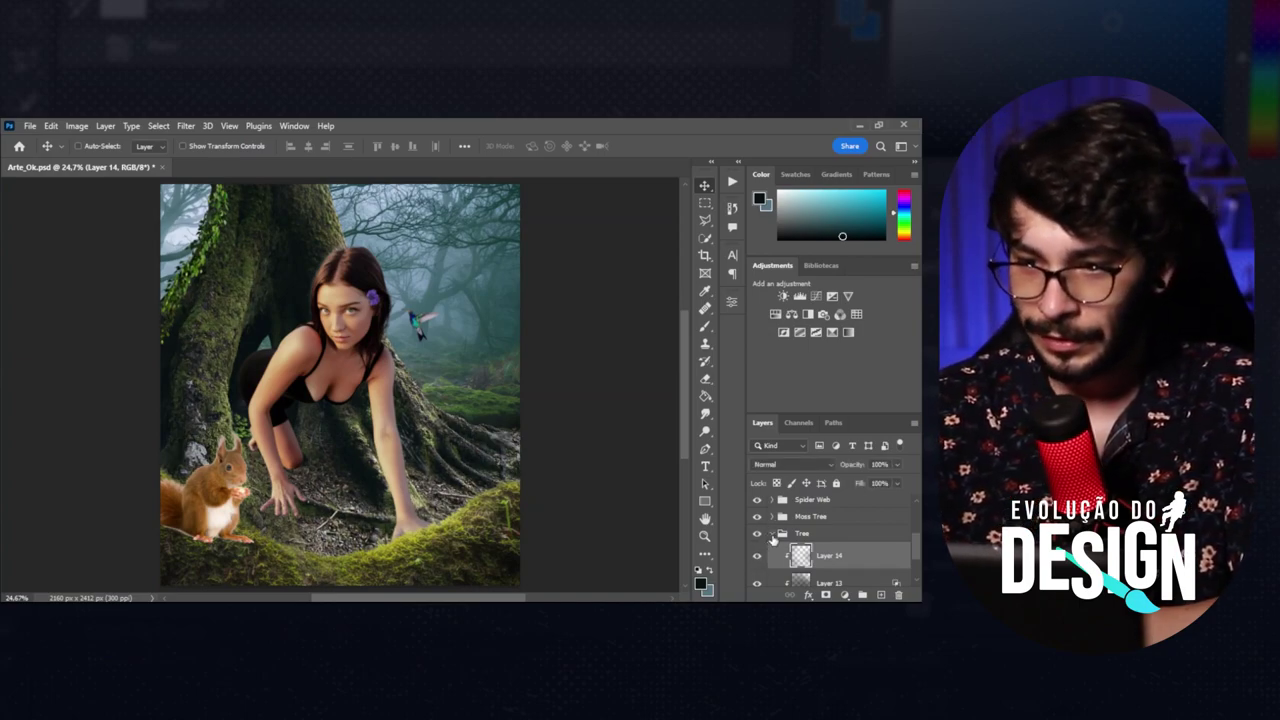
pyautogui.click(772, 535)
pyautogui.click(771, 544)
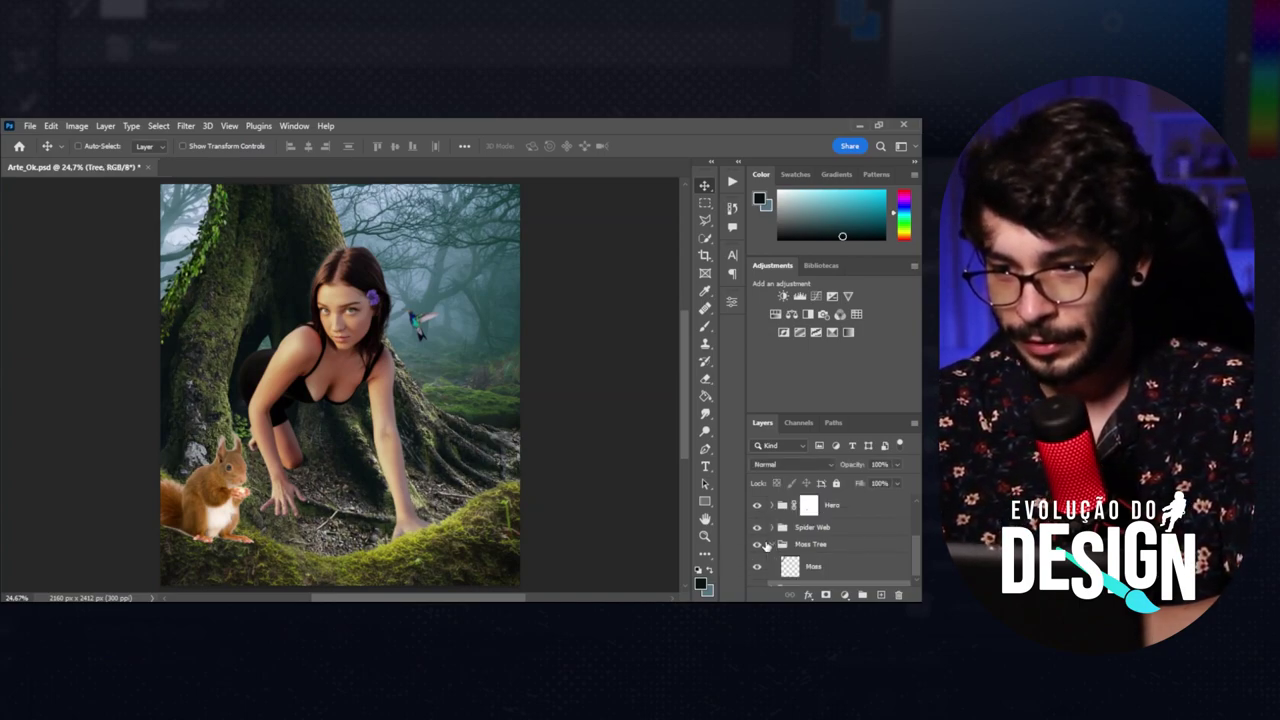
pyautogui.click(810, 544)
pyautogui.moveTo(140, 280)
pyautogui.mouseDown()
pyautogui.moveTo(393, 339)
pyautogui.moveTo(470, 290)
pyautogui.mouseUp()
pyautogui.hotkey('ctrl', 'z')
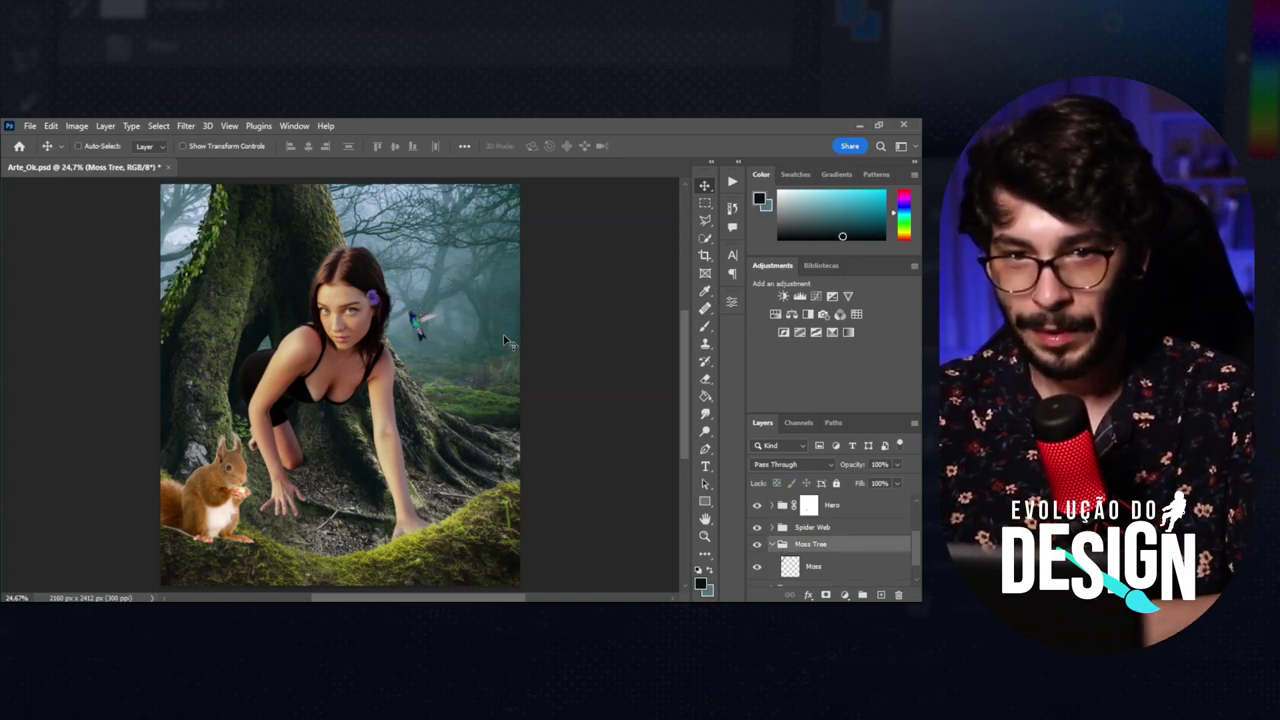
pyautogui.click(813, 567)
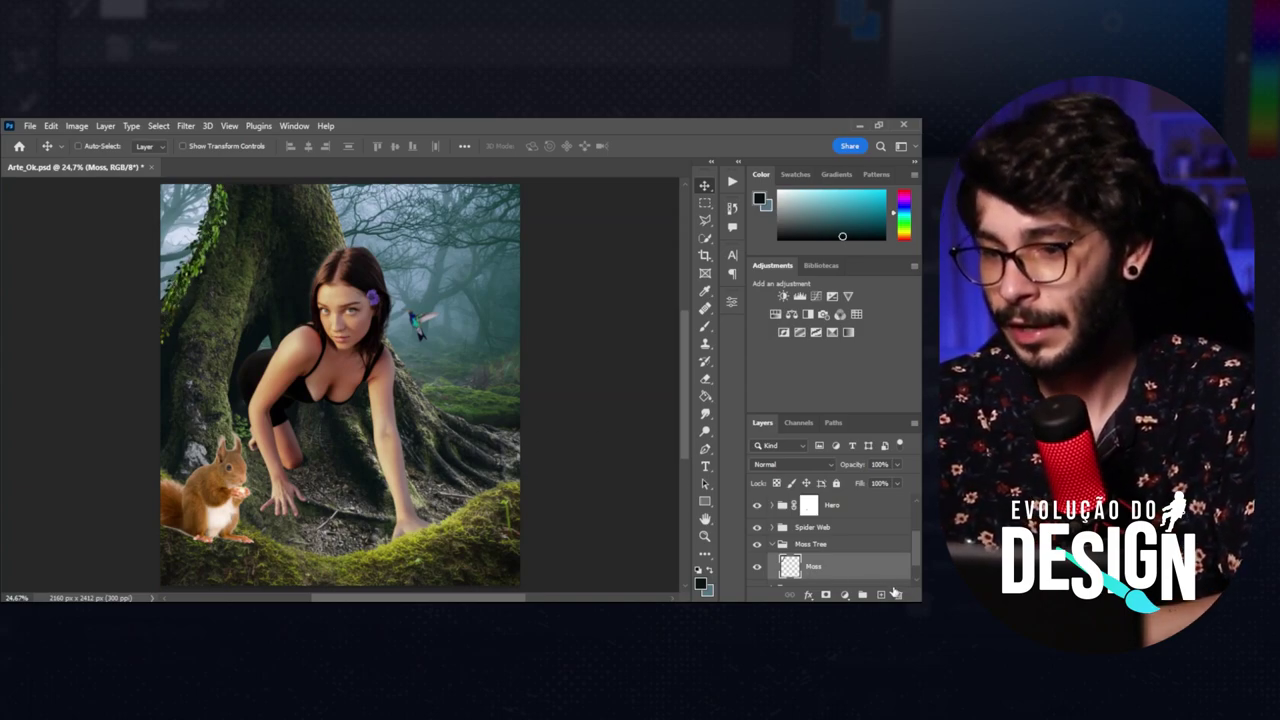
pyautogui.click(881, 597)
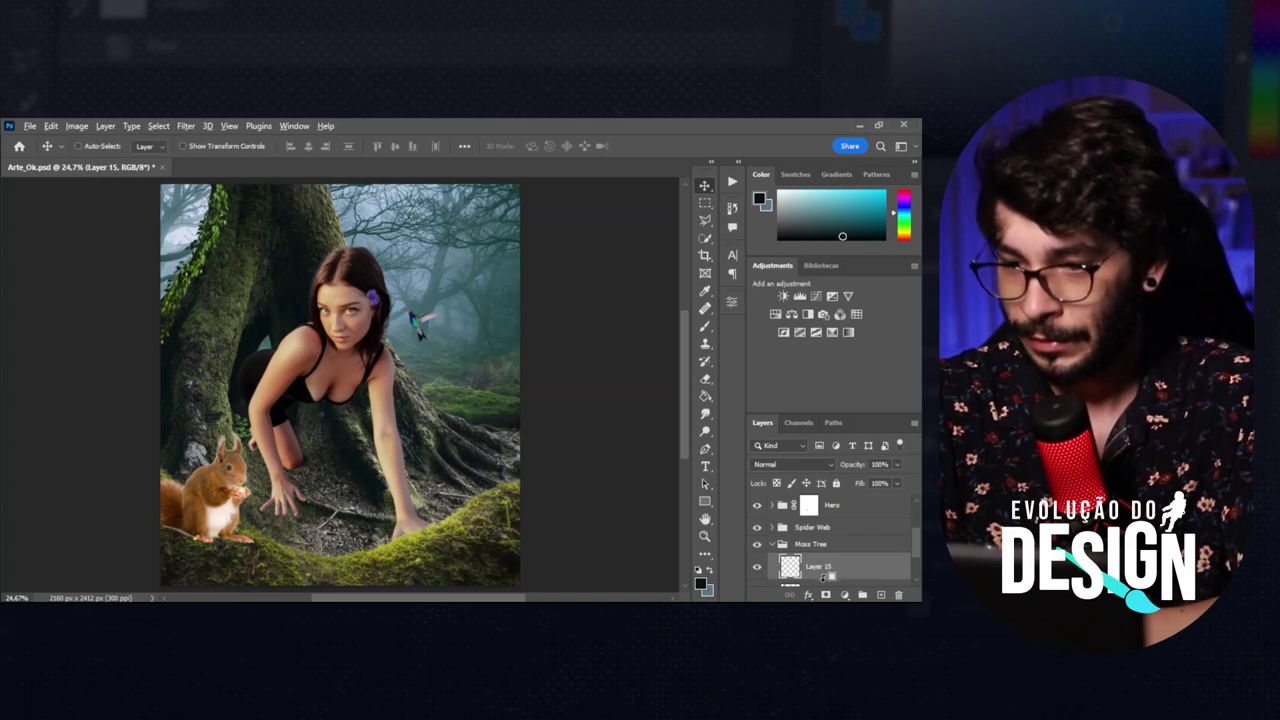
# Clip Layer 15 to Moss, set a 500 px brush with the left trunk's colour, and zoom to 33.33%.
pyautogui.keyDown('alt'); pyautogui.click(766, 558); pyautogui.keyUp('alt')
pyautogui.press('b')
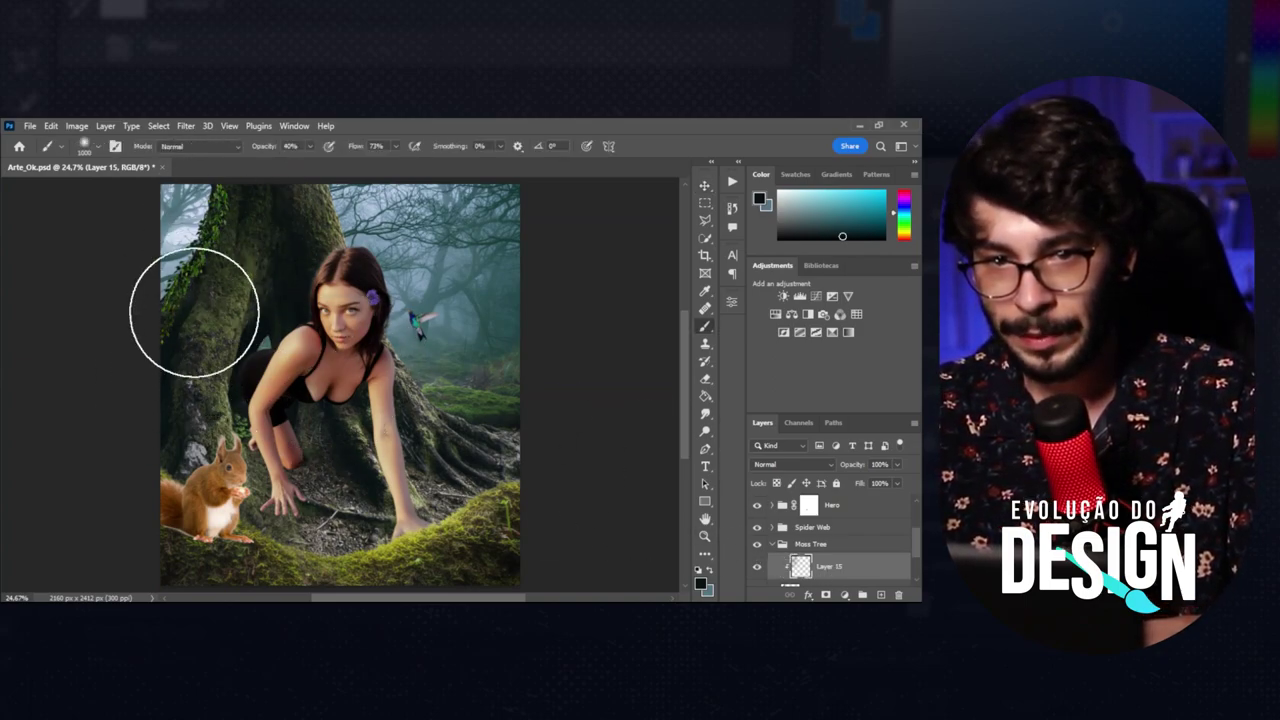
pyautogui.press('[')
pyautogui.press('[')
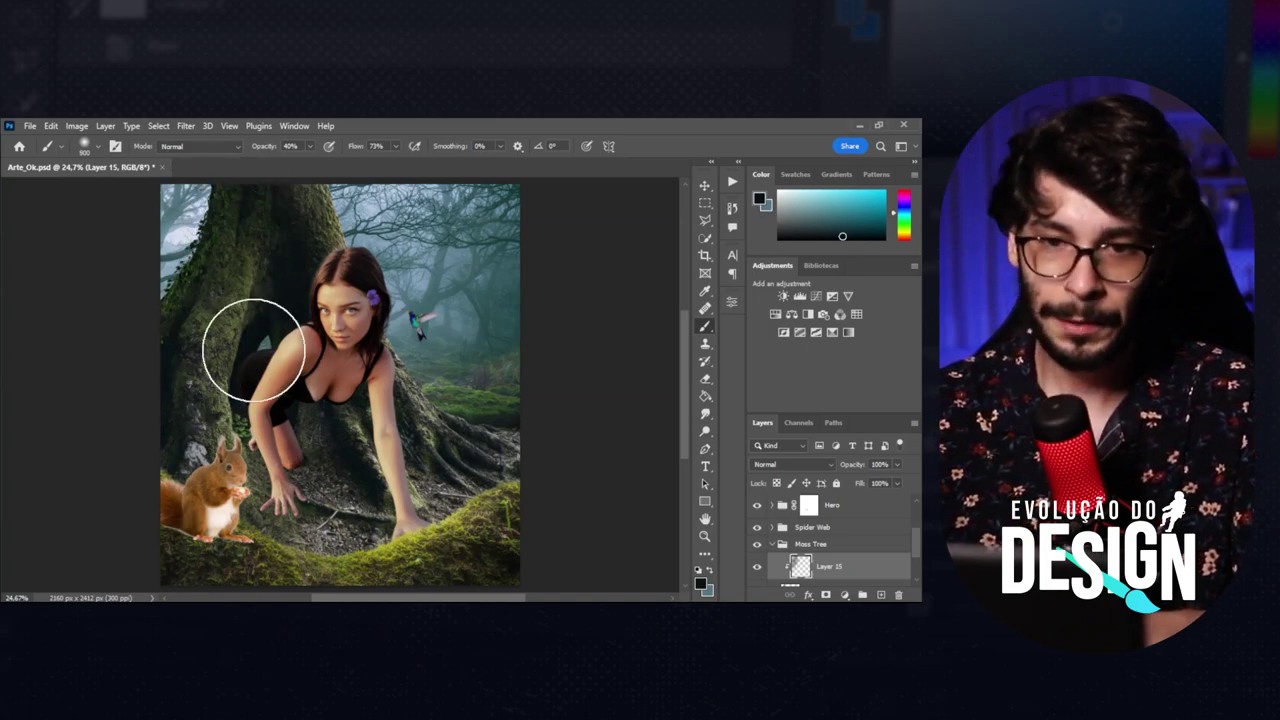
pyautogui.press('[')
pyautogui.press('[')
pyautogui.press('[')
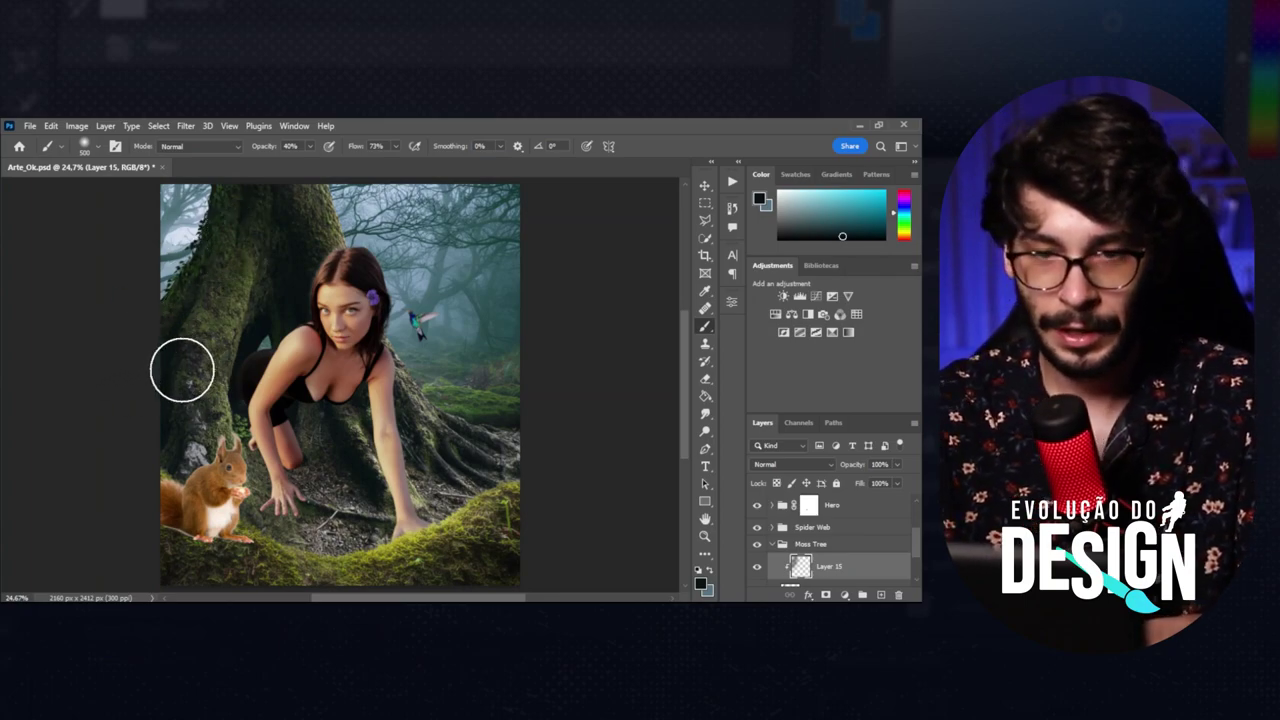
pyautogui.keyDown('alt'); pyautogui.click(172, 354); pyautogui.keyUp('alt')
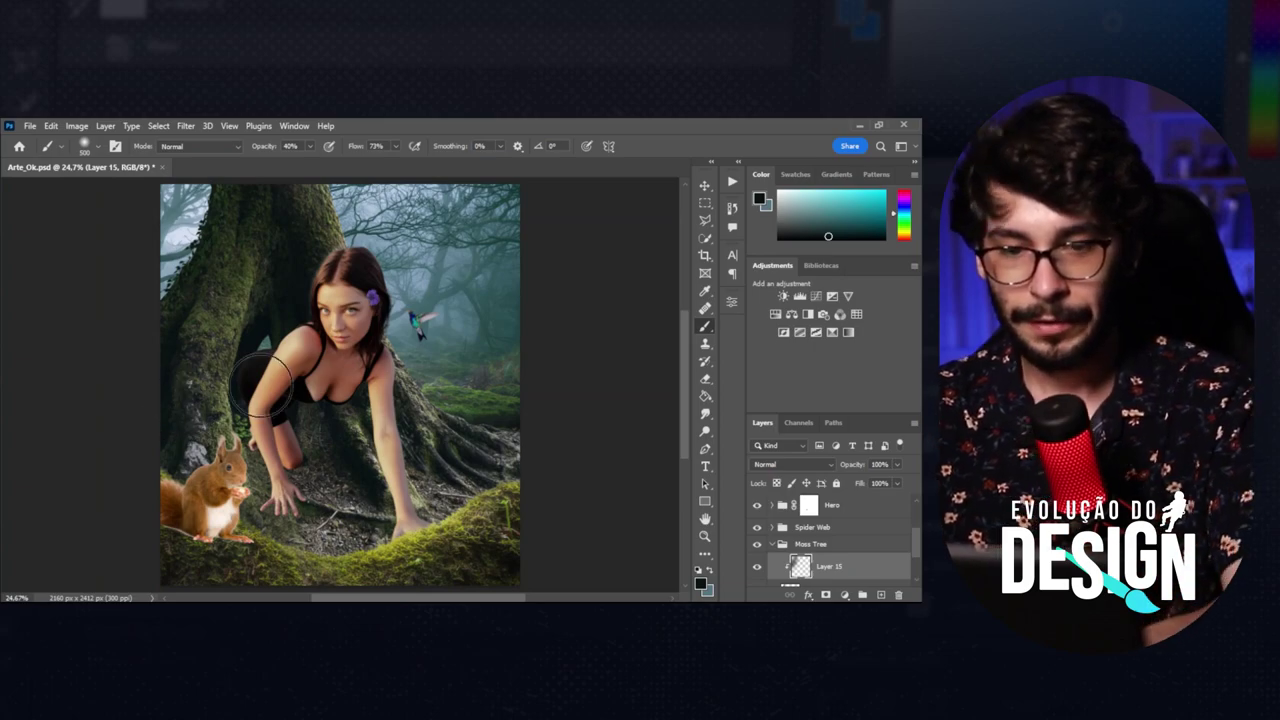
pyautogui.press('v')
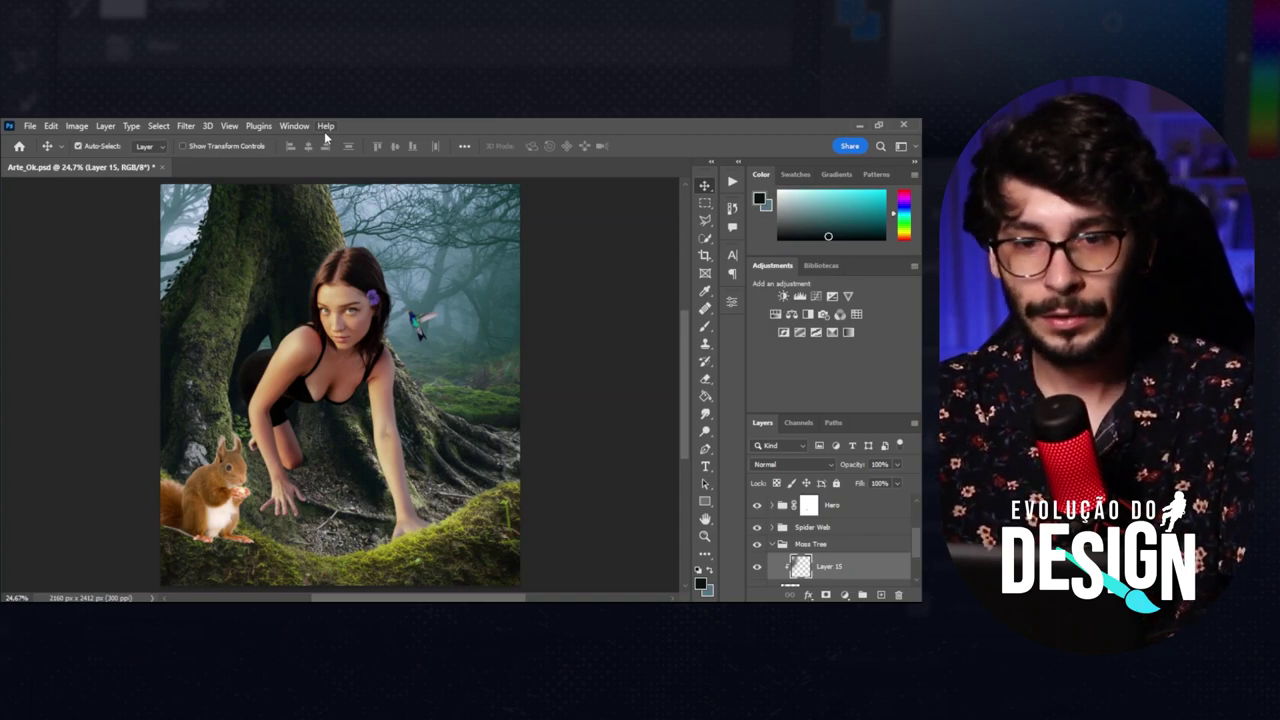
pyautogui.hotkey('ctrl', '+')
pyautogui.hotkey('ctrl', '+')
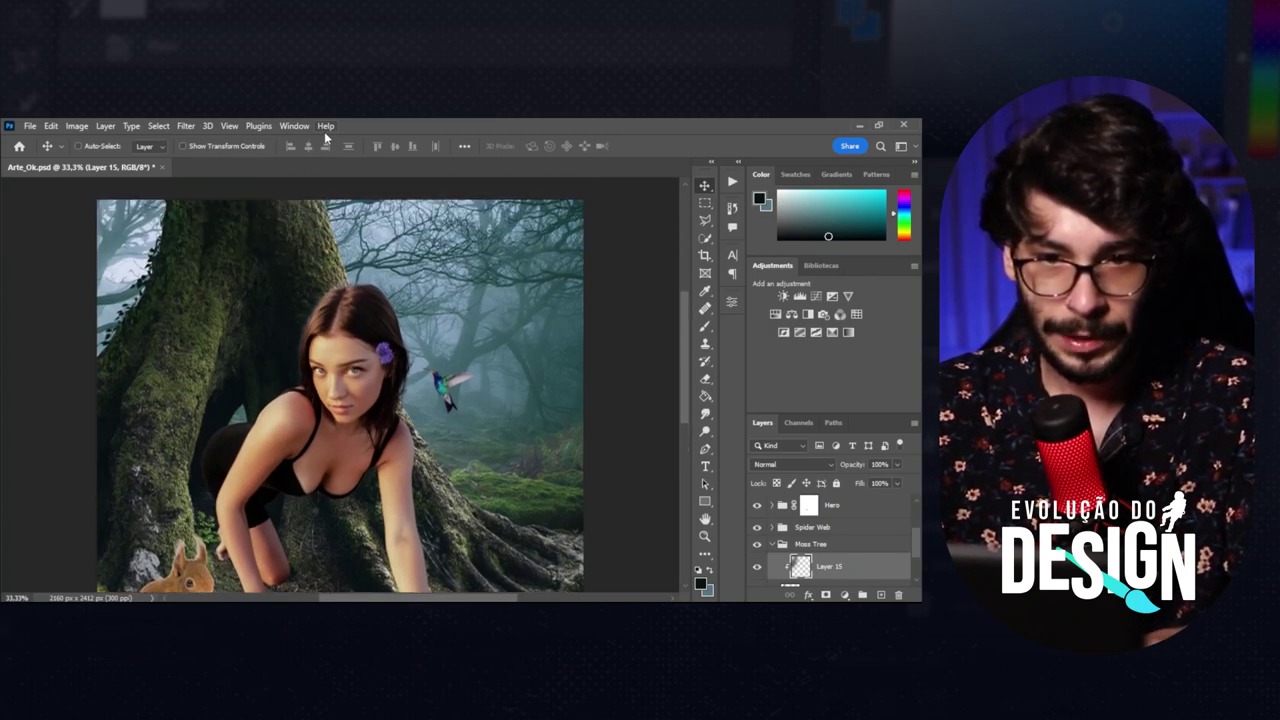
pyautogui.hotkey('ctrl', '+')
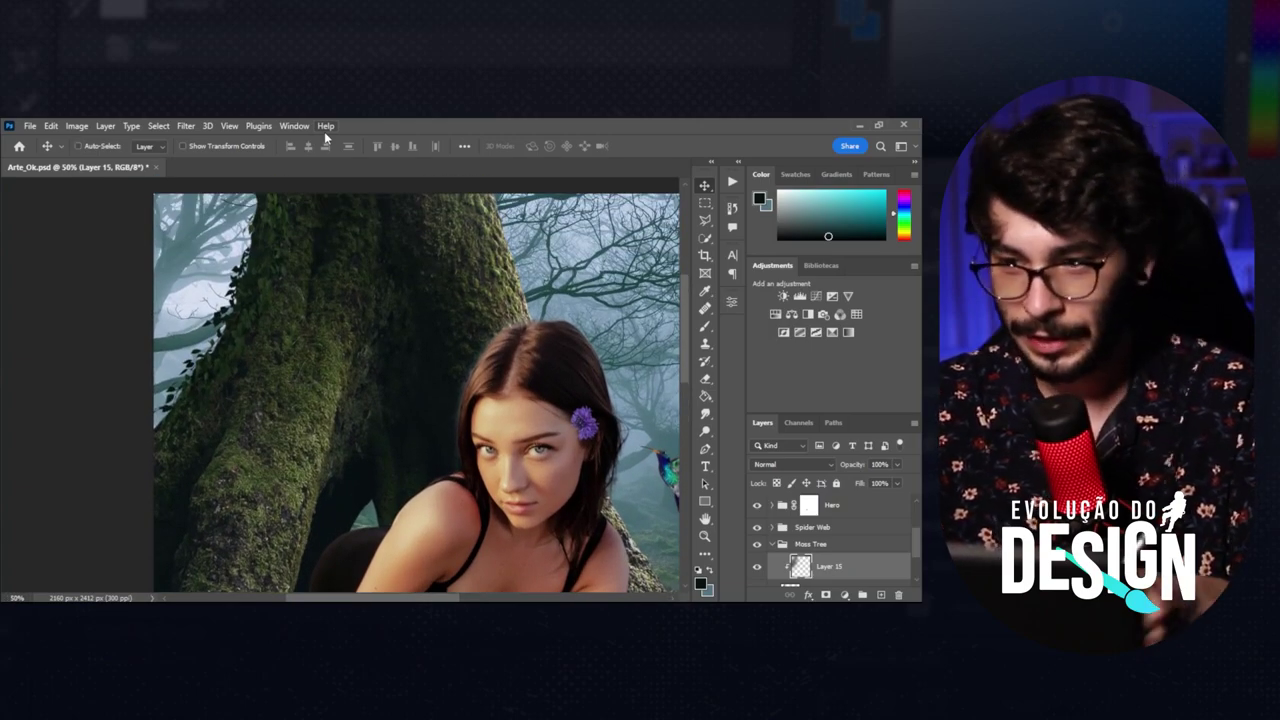
# Add a Curves 1 adjustment in the Moss Tree group with its black point raised to lift the shadows.
pyautogui.click(844, 594)
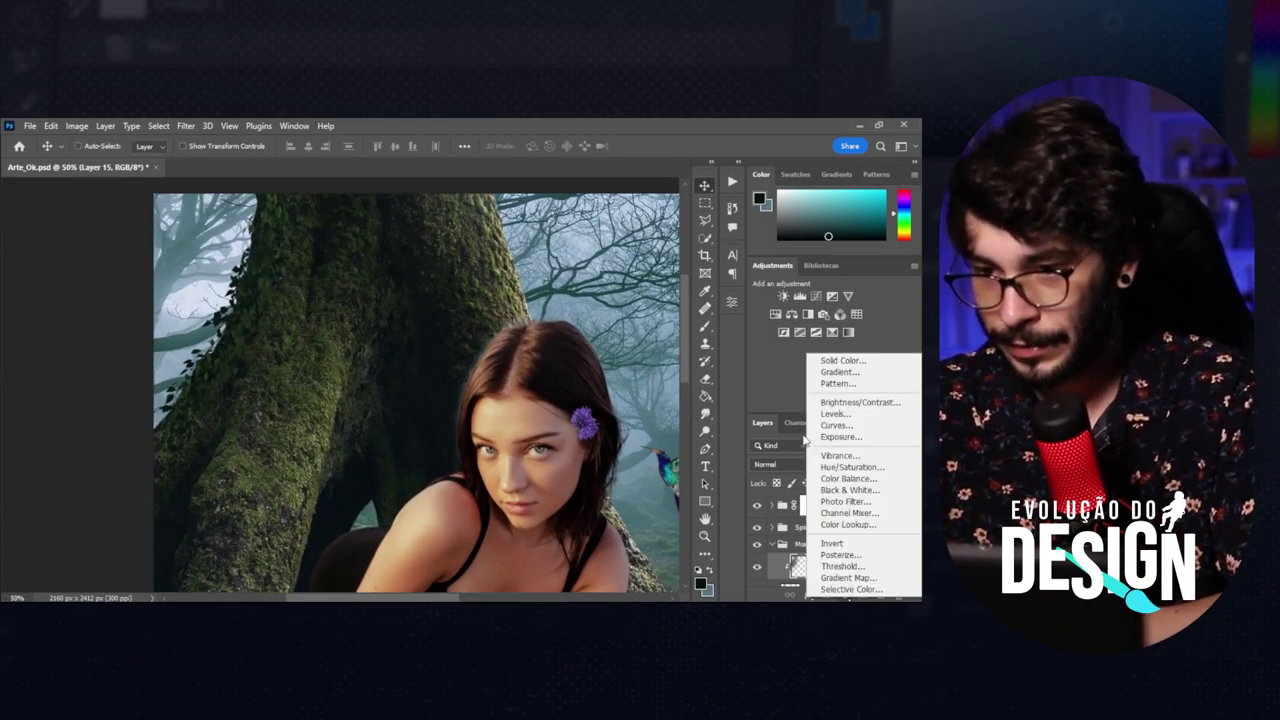
pyautogui.click(835, 425)
pyautogui.click(810, 545)
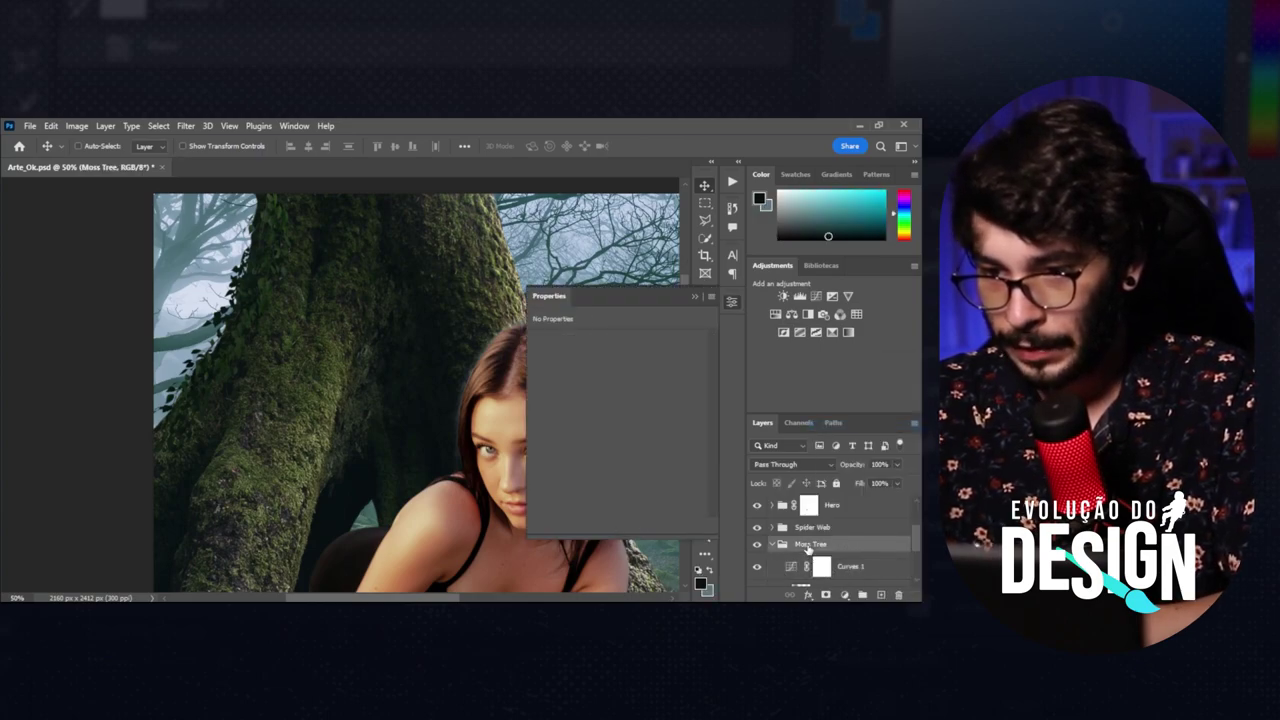
pyautogui.click(822, 566)
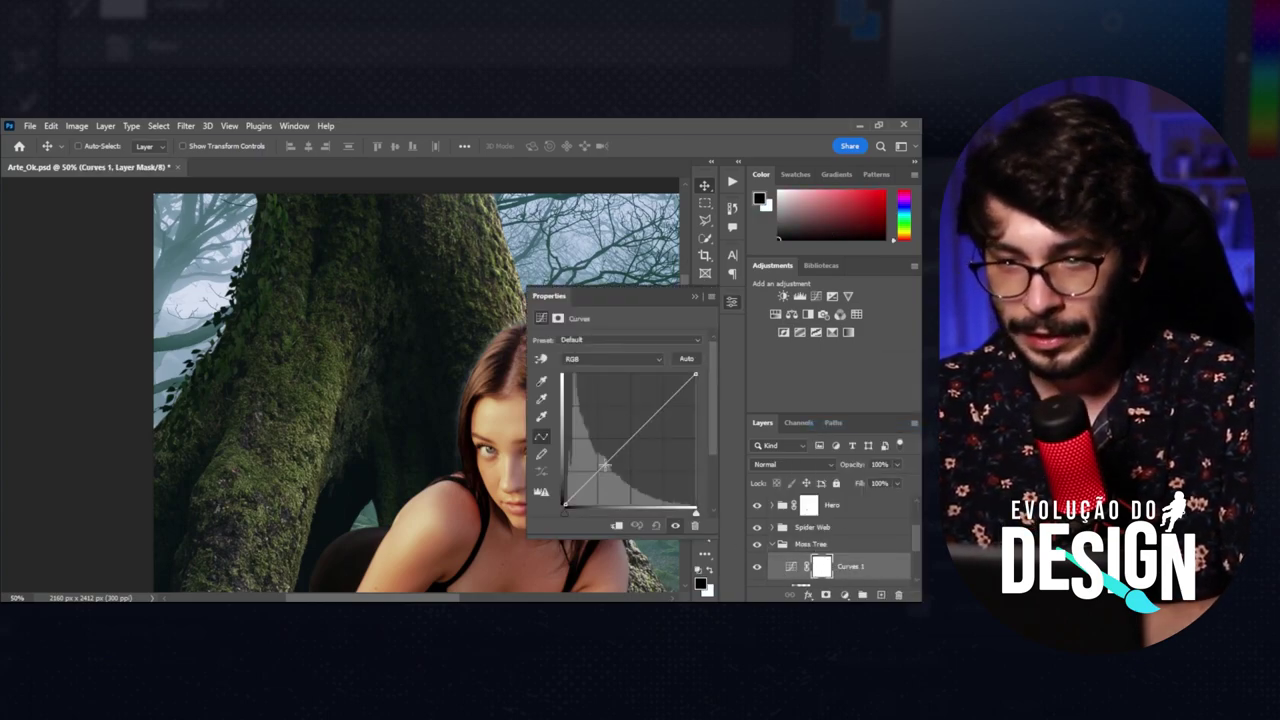
pyautogui.moveTo(565, 503); pyautogui.dragTo(565, 427)
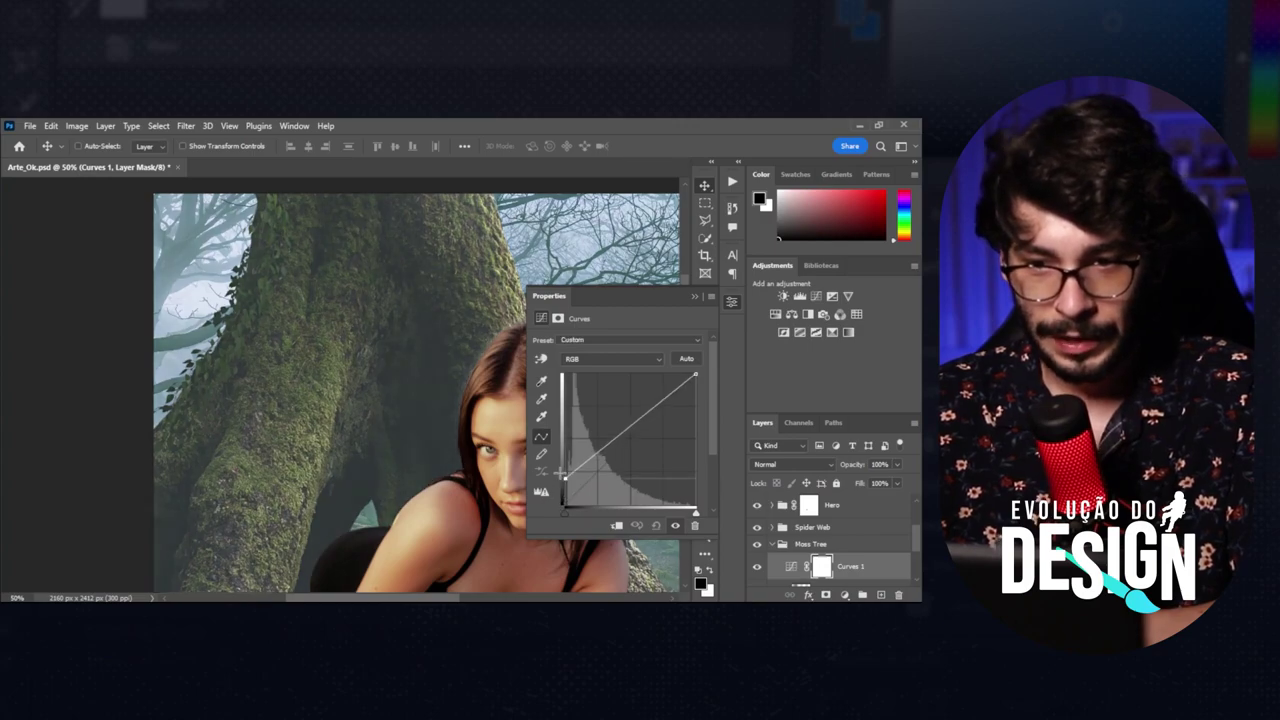
pyautogui.hotkey('ctrl', '0')
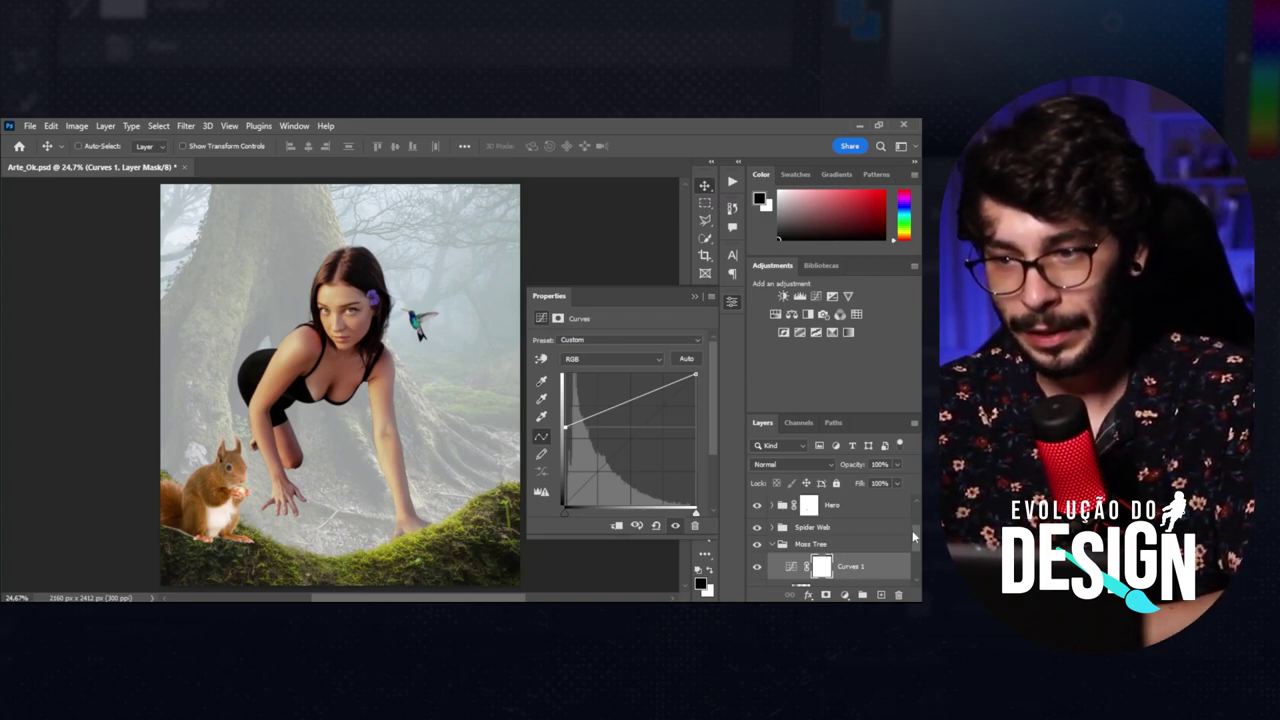
pyautogui.scroll(-3, 880, 545)
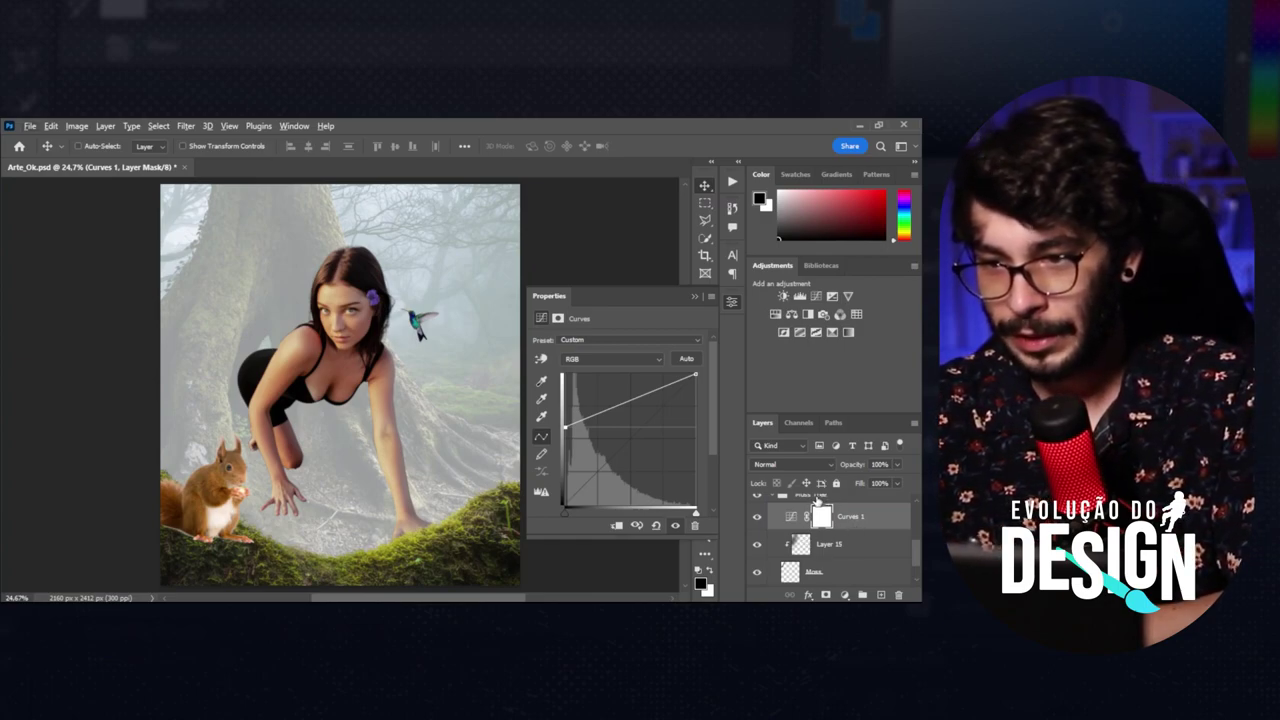
# Change the Moss Tree group blend mode from Pass Through to Normal.
pyautogui.click(816, 497)
pyautogui.click(760, 465)
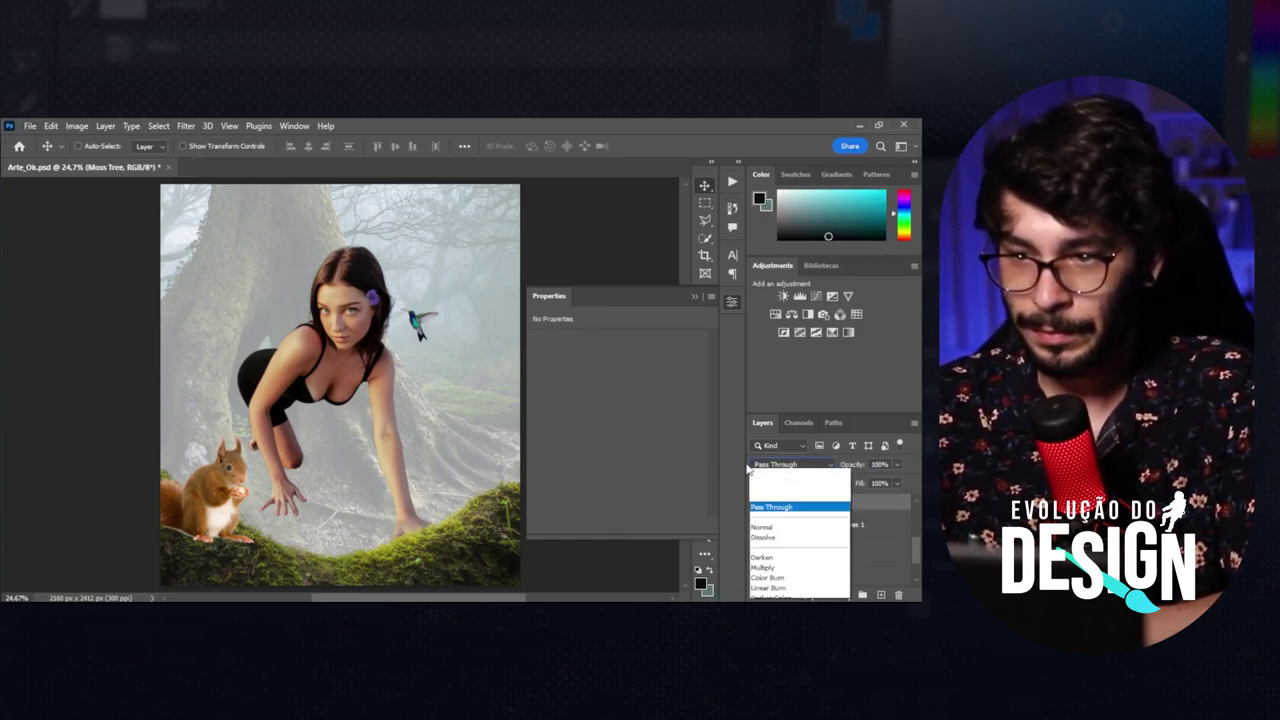
pyautogui.click(760, 278)
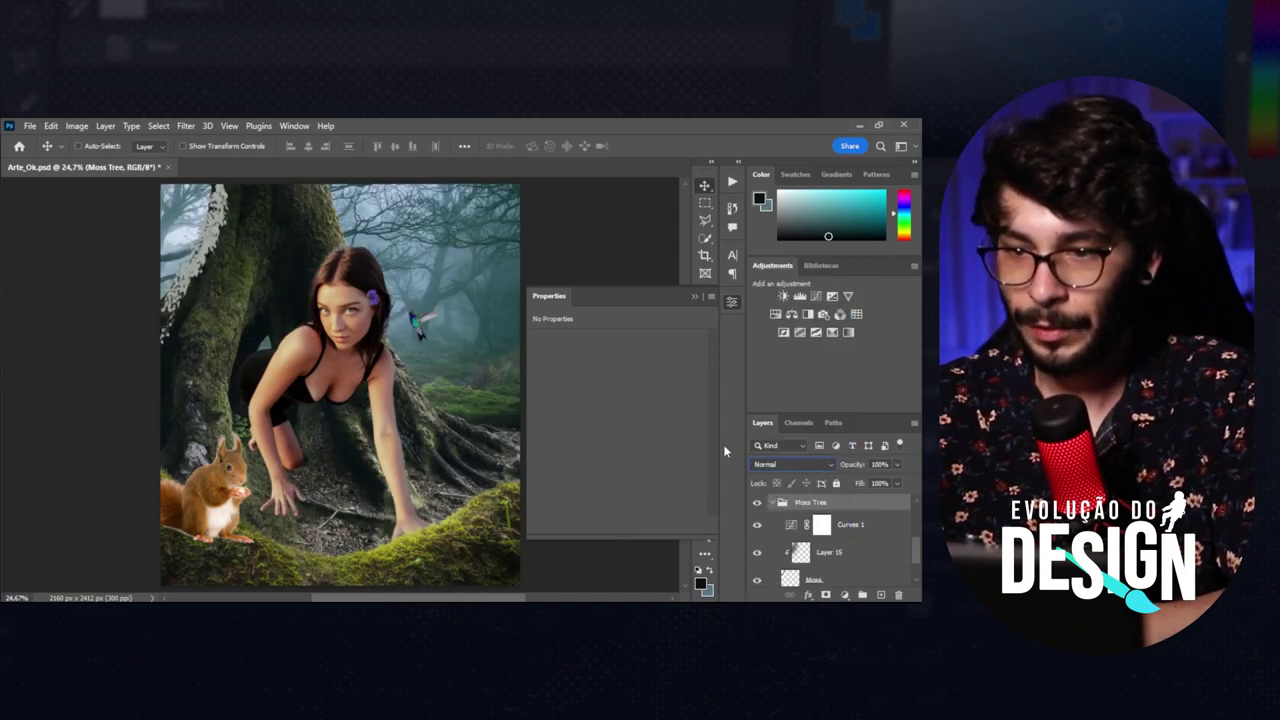
# Reset Curves 1 to a straight diagonal, fit the image, and collapse the Moss Tree group.
pyautogui.click(758, 524)
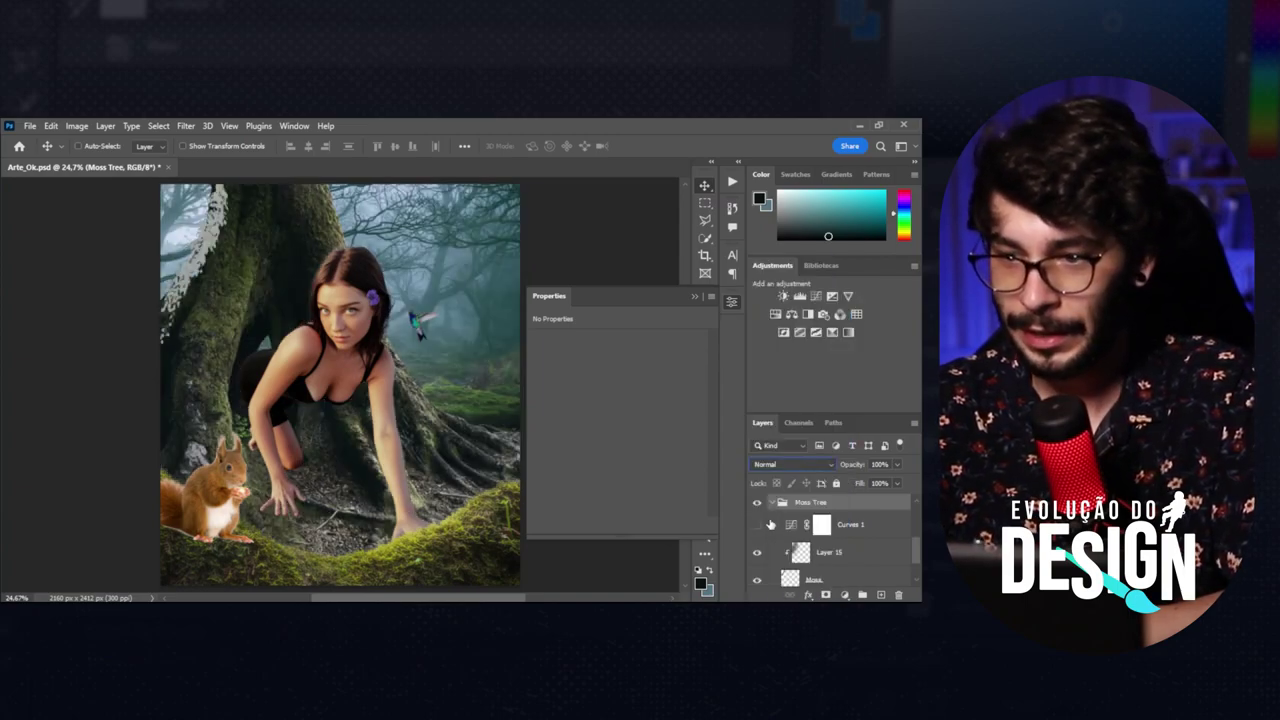
pyautogui.click(757, 524)
pyautogui.click(821, 524)
pyautogui.click(675, 525)
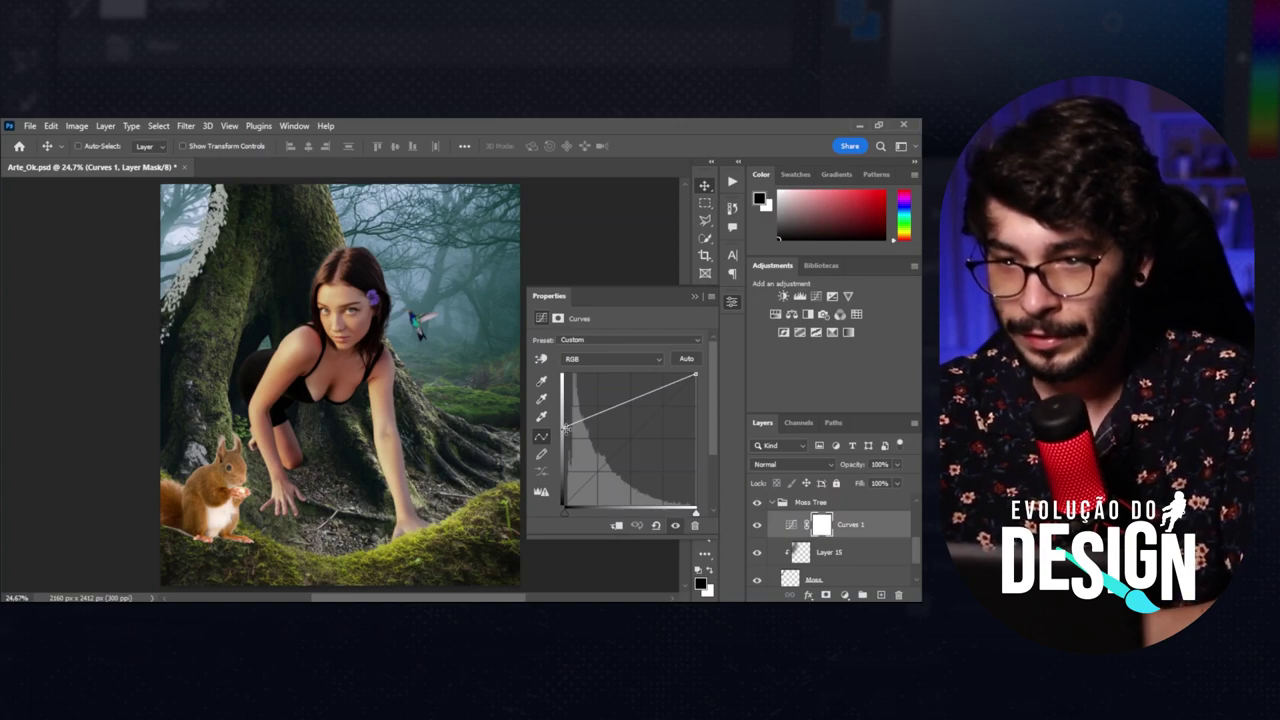
pyautogui.moveTo(564, 425); pyautogui.dragTo(565, 505)
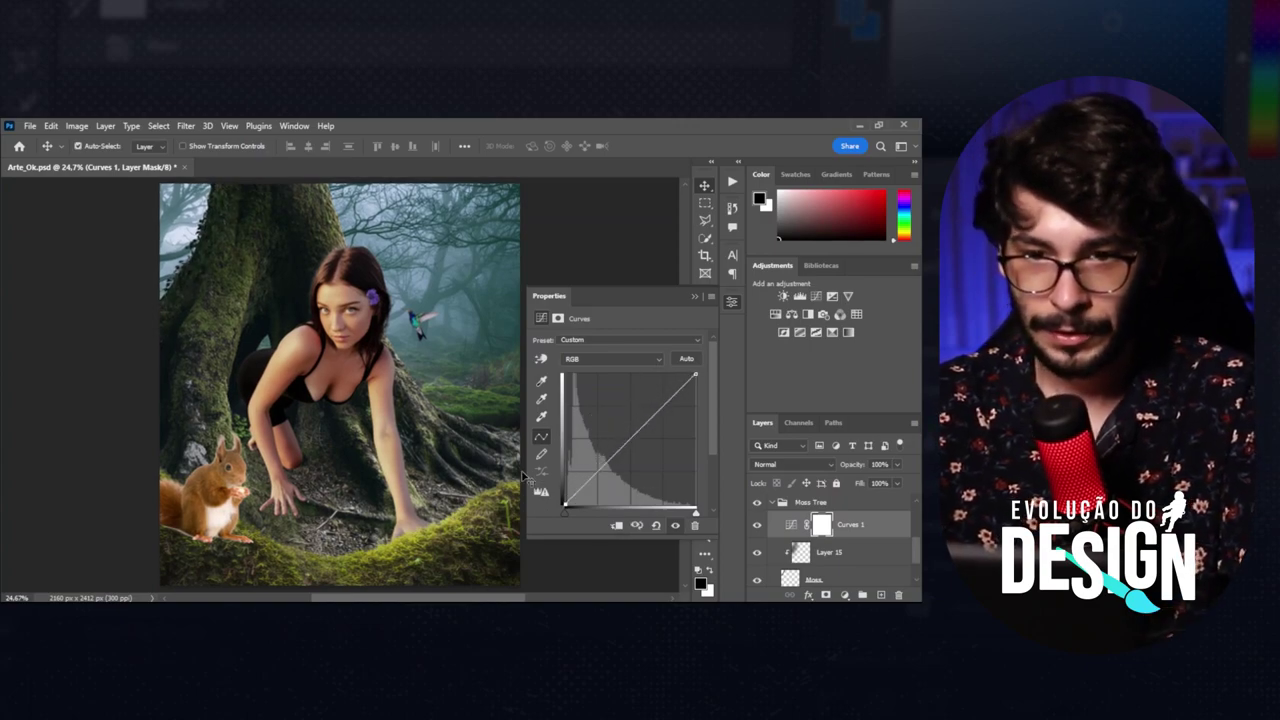
pyautogui.hotkey('ctrl', '+')
pyautogui.hotkey('ctrl', '+')
pyautogui.scroll(2, 522, 477)
pyautogui.scroll(1, 522, 477)
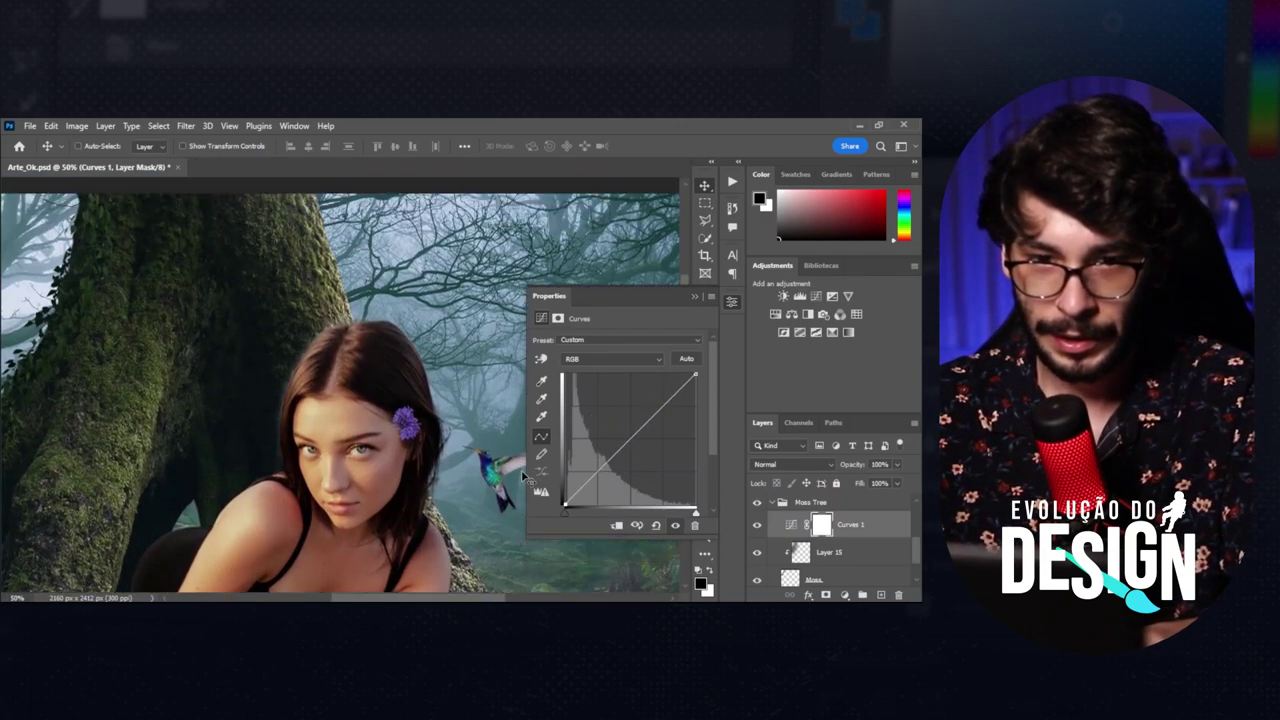
pyautogui.scroll(1, 522, 477)
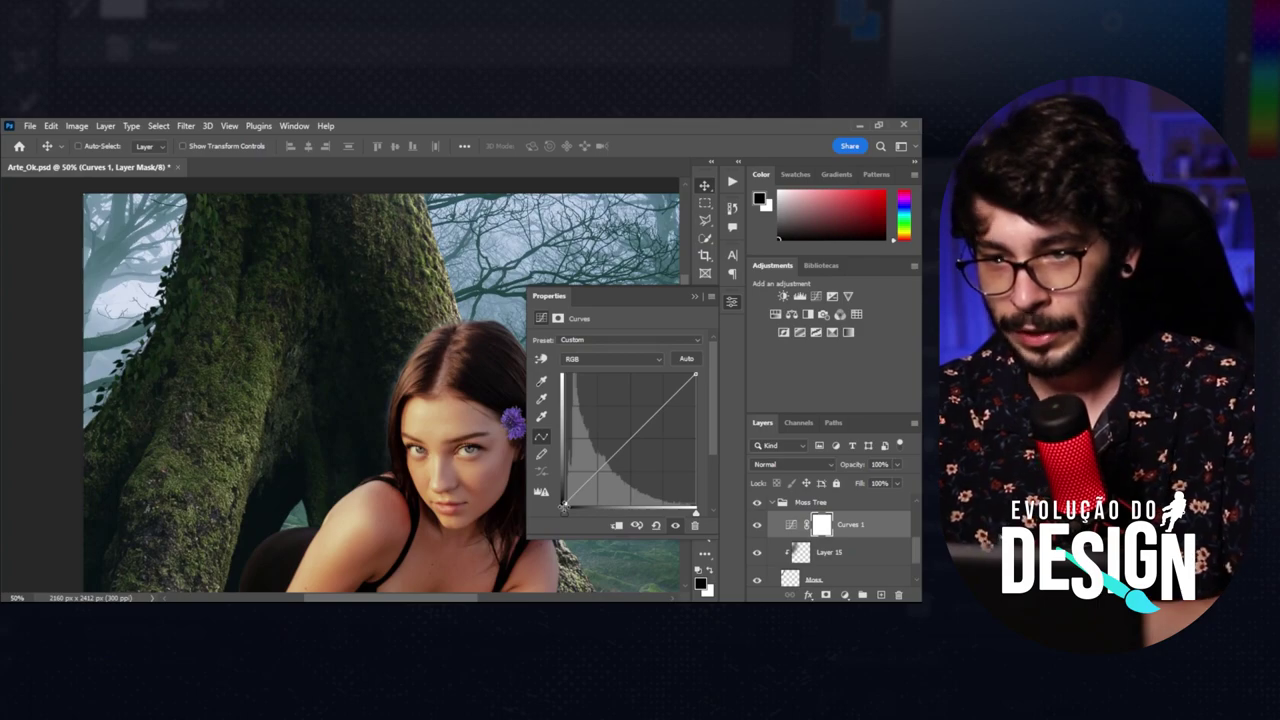
pyautogui.click(727, 302)
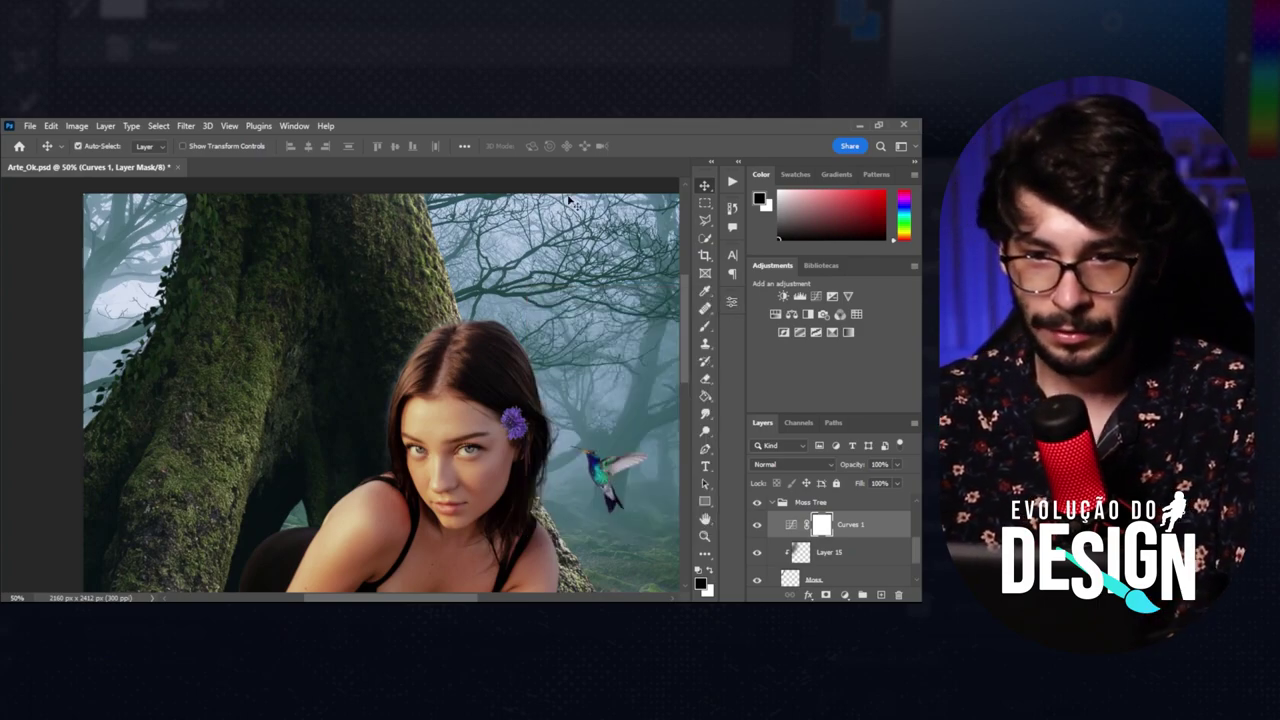
pyautogui.hotkey('ctrl', '0')
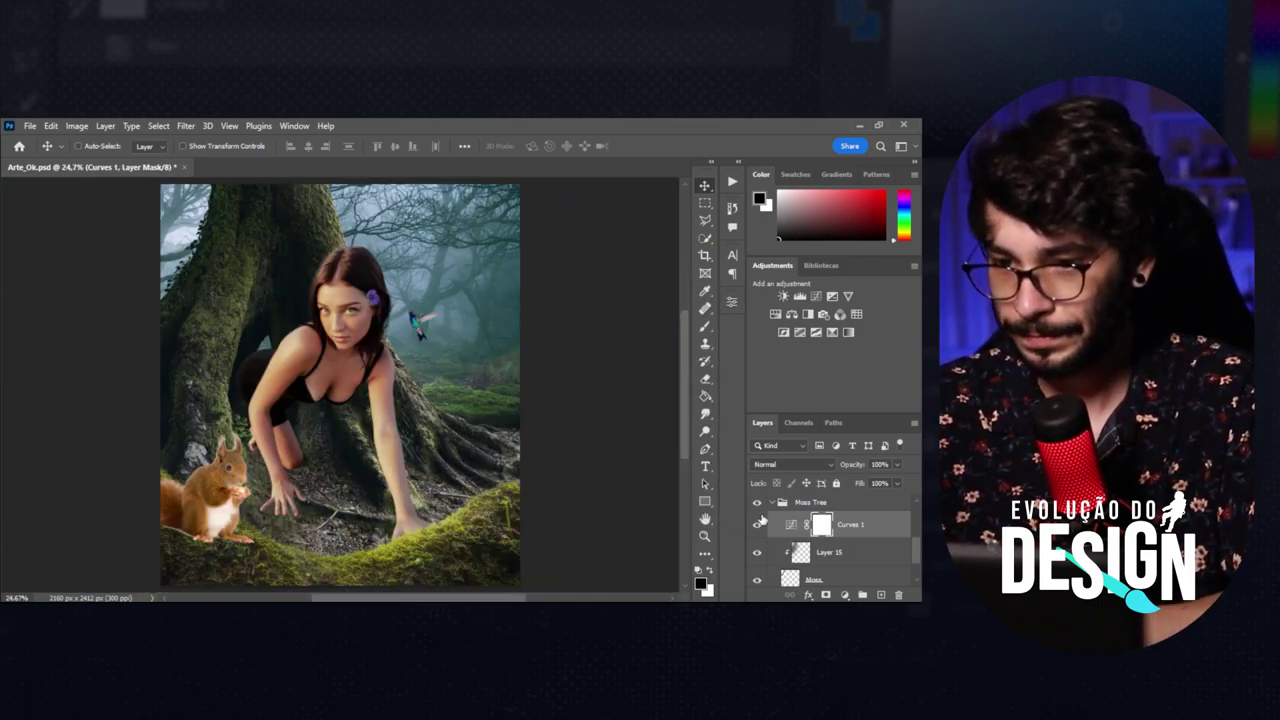
pyautogui.click(772, 503)
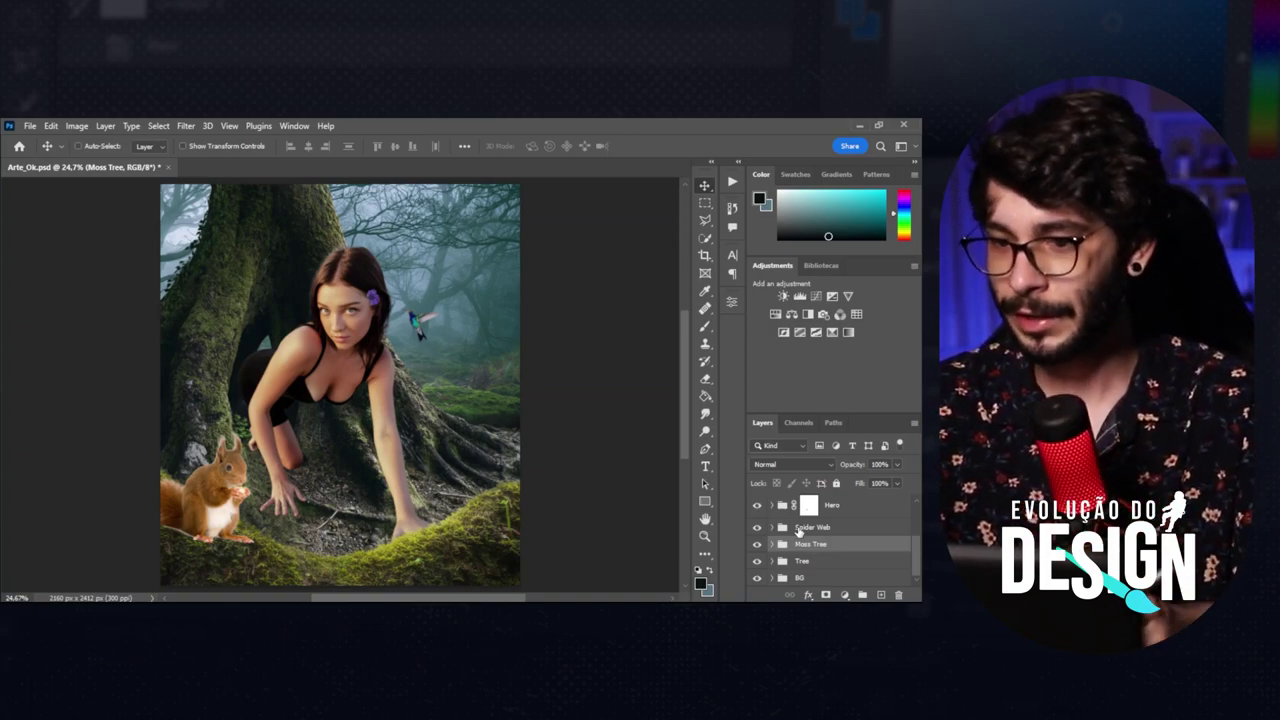
# Scroll the Layers panel up and select the topmost Squirrel group.
pyautogui.moveTo(915, 557); pyautogui.dragTo(919, 513)
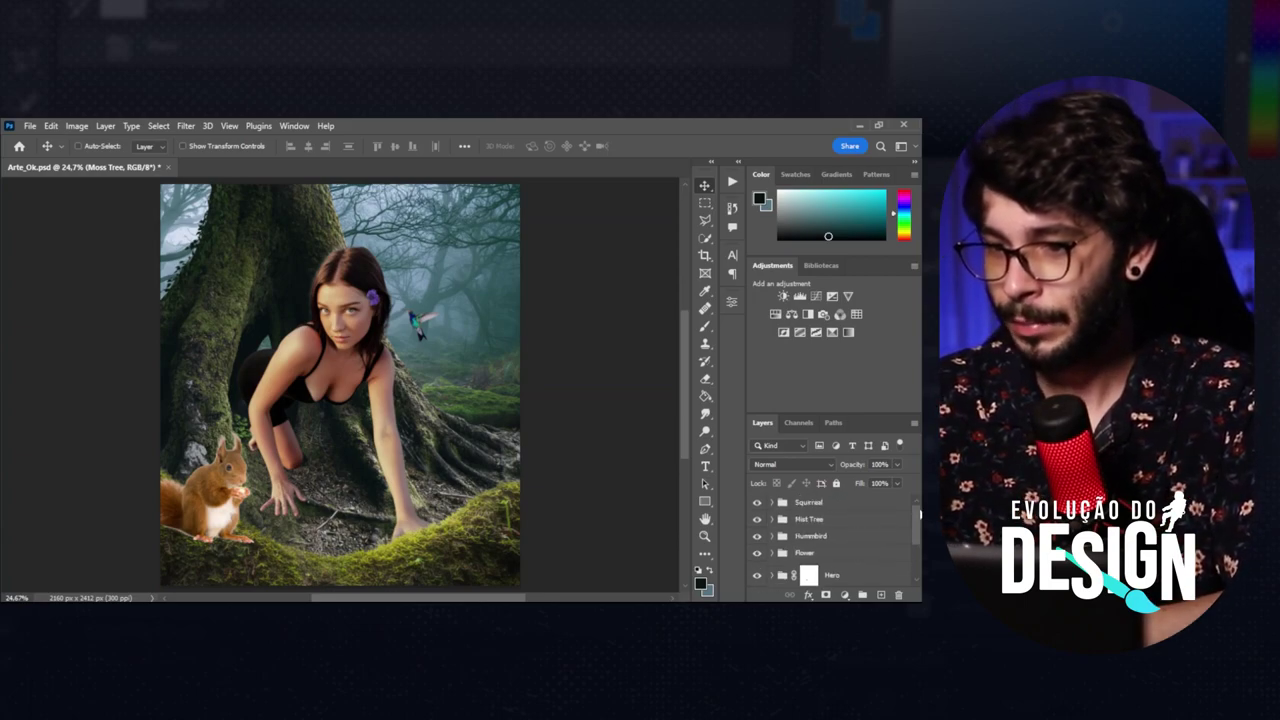
pyautogui.click(810, 502)
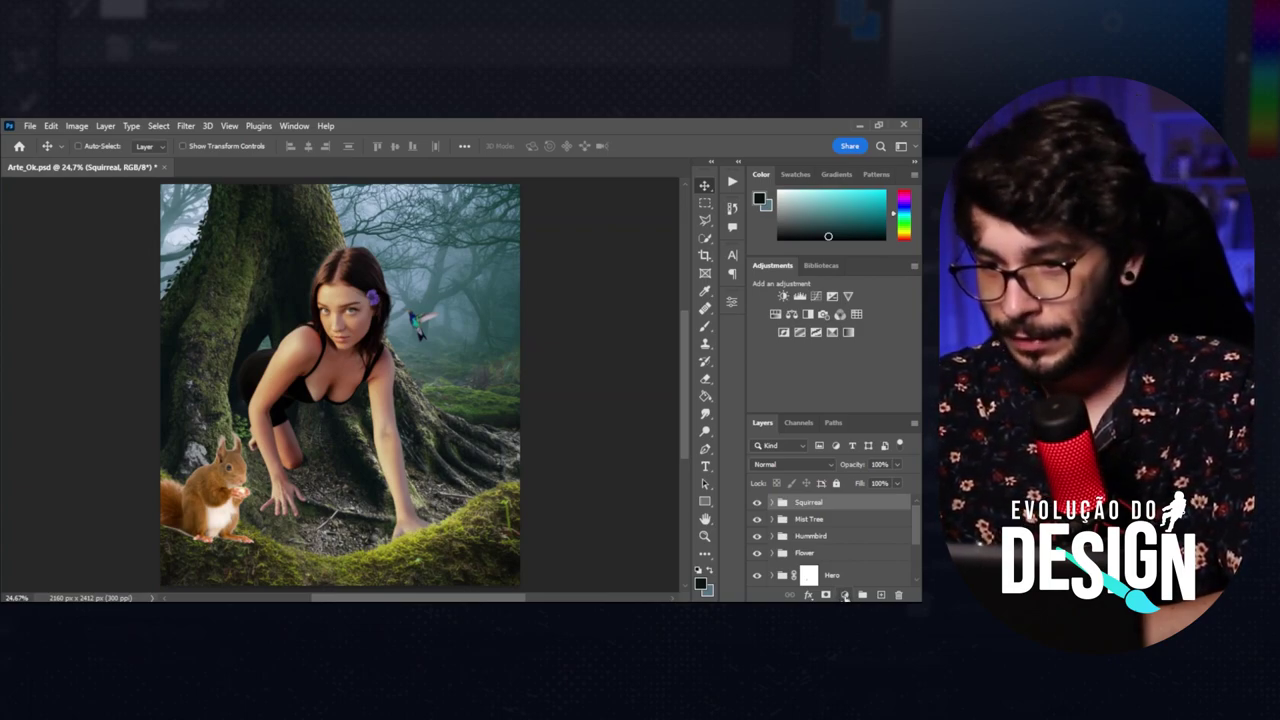
# Add a Solid Color fill layer in dark grey #1e1e1e at the top of the layer stack.
pyautogui.click(844, 595)
pyautogui.click(821, 362)
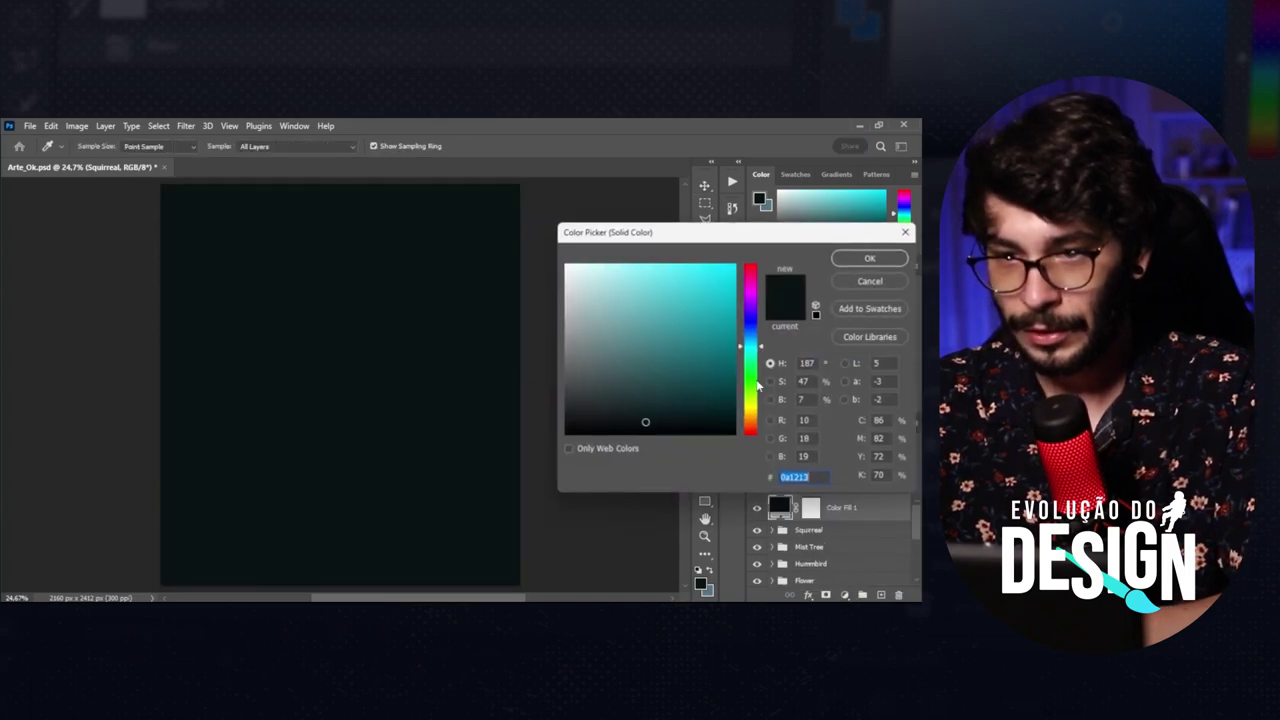
pyautogui.moveTo(586, 397); pyautogui.dragTo(548, 408)
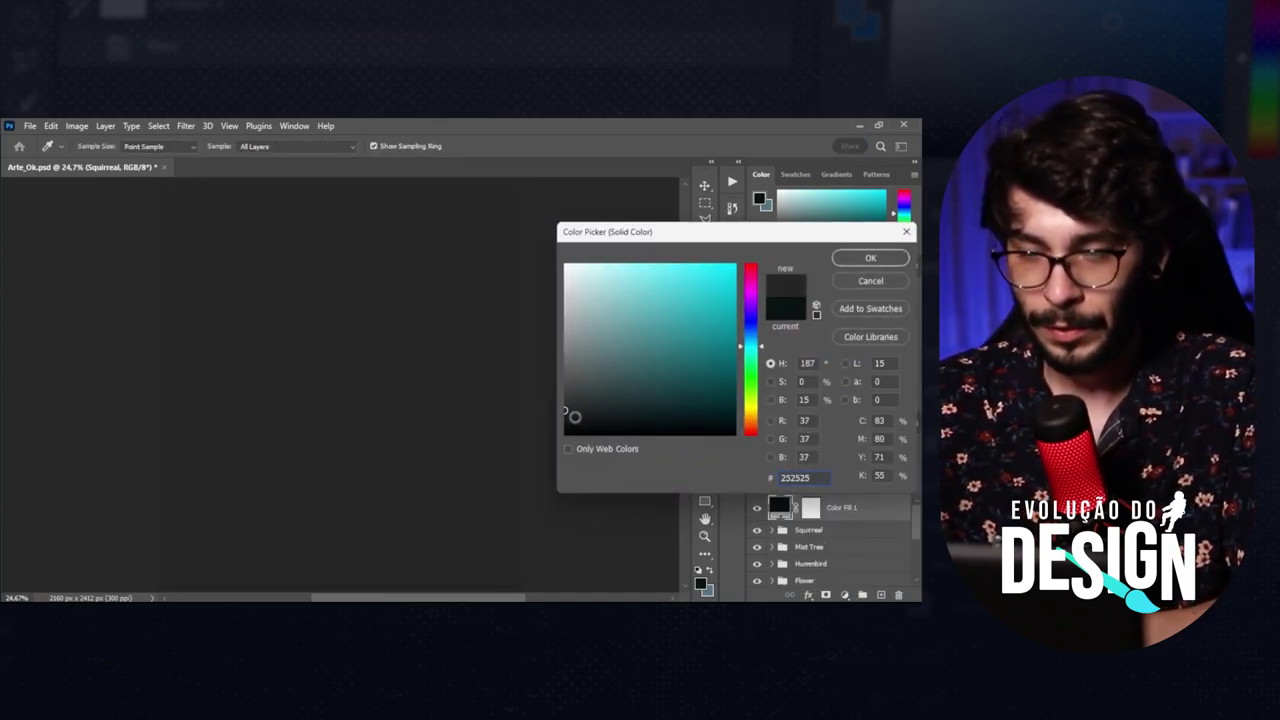
pyautogui.moveTo(560, 284)
pyautogui.mouseDown()
pyautogui.moveTo(547, 242)
pyautogui.moveTo(552, 443)
pyautogui.mouseUp()
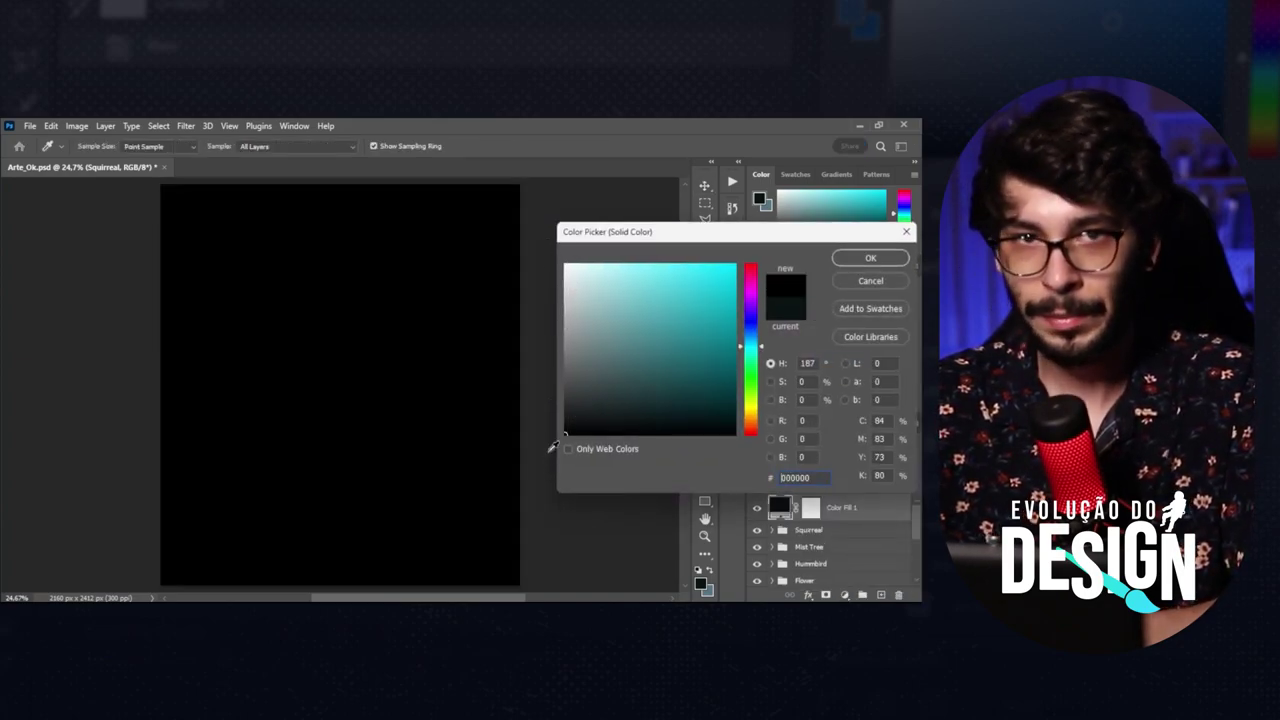
pyautogui.moveTo(574, 400); pyautogui.dragTo(549, 414)
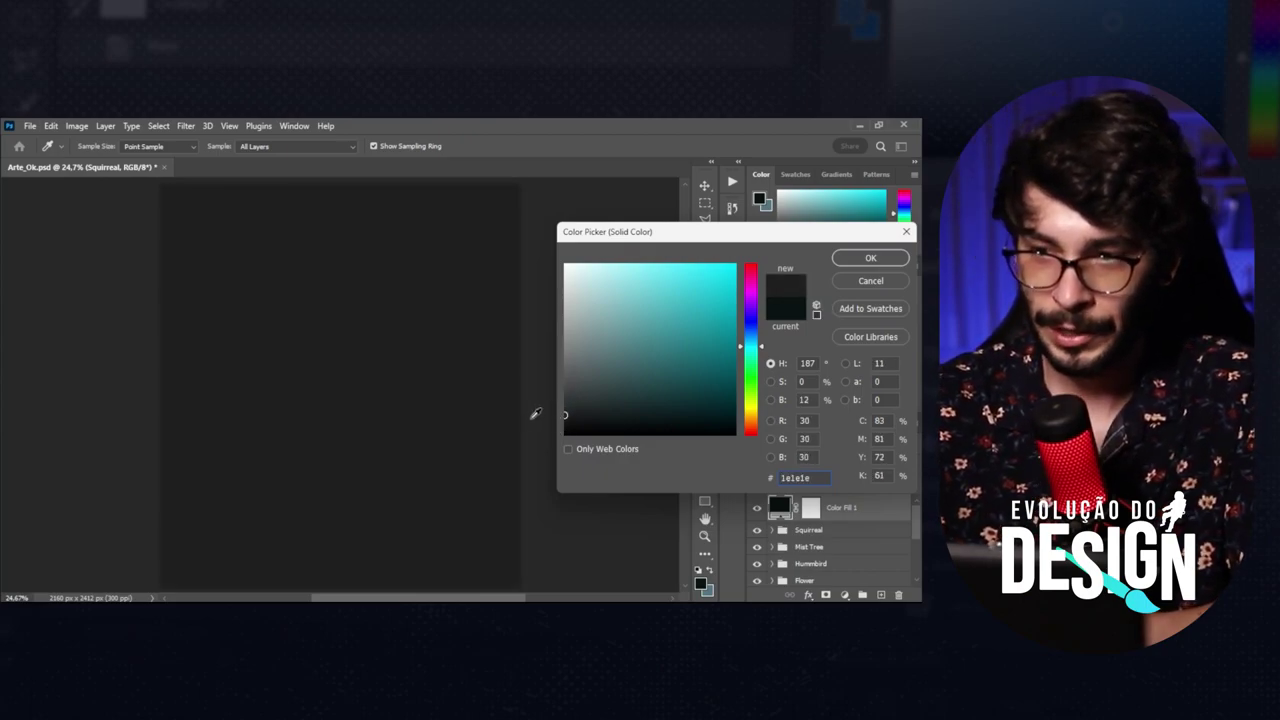
pyautogui.press('Return')
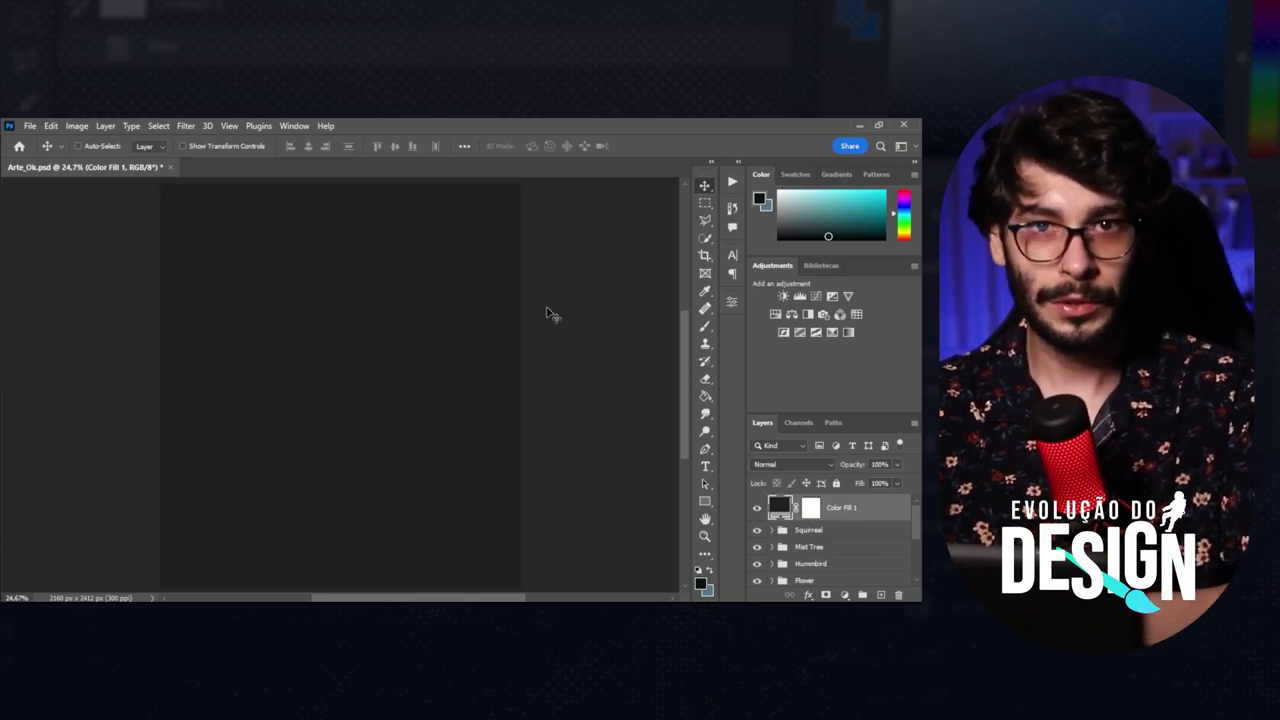
# Switch Color Fill 1's blend mode to Luminosity after trying Color, then toggle its visibility to compare.
pyautogui.click(760, 465)
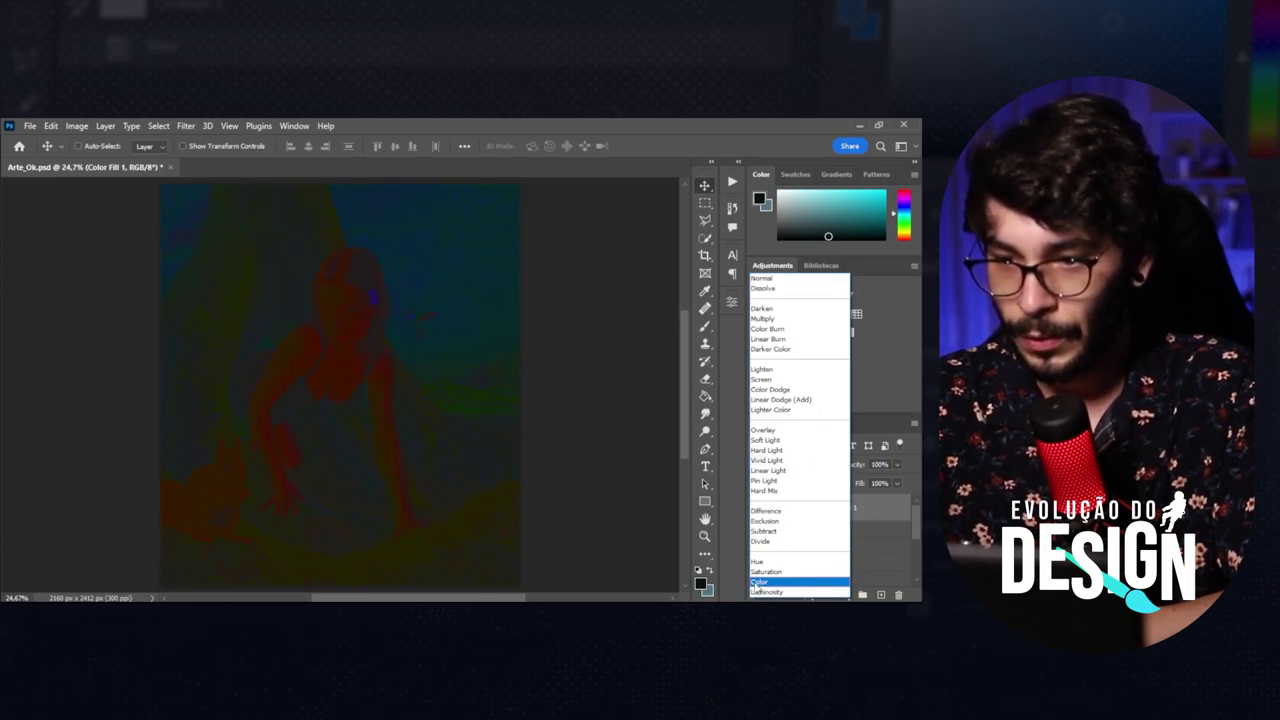
pyautogui.click(752, 581)
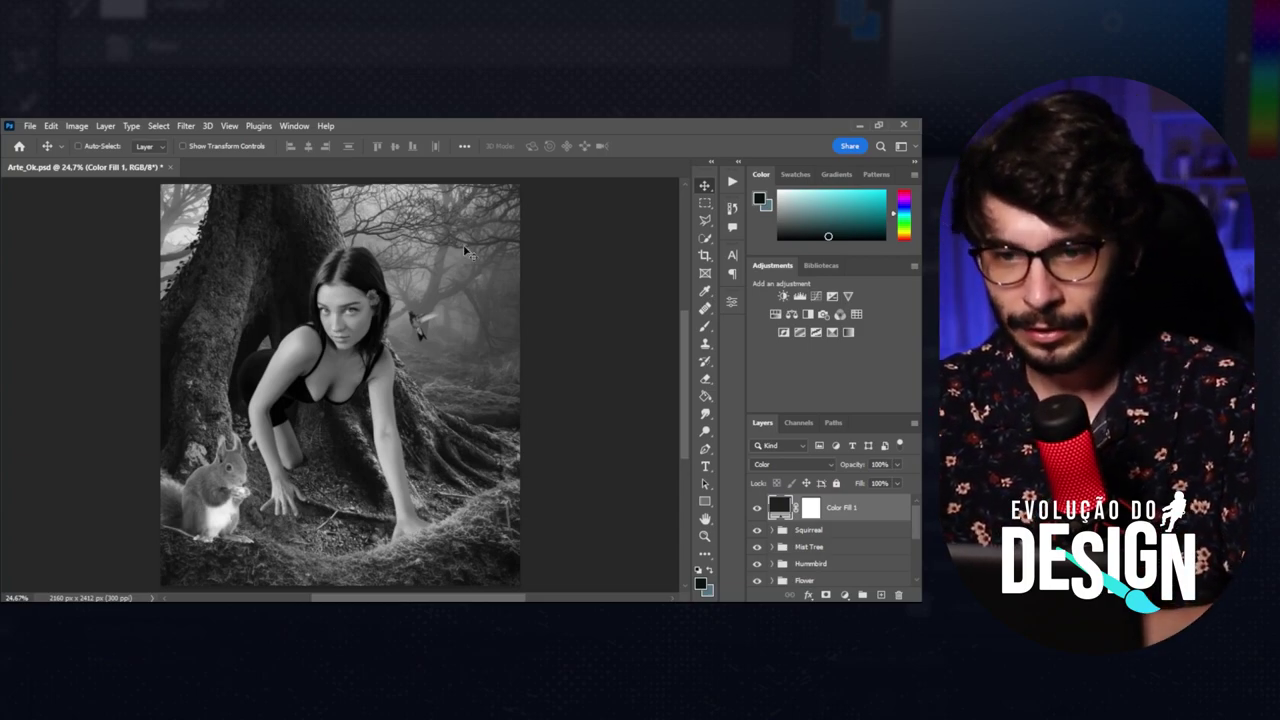
pyautogui.click(790, 464)
pyautogui.click(790, 589)
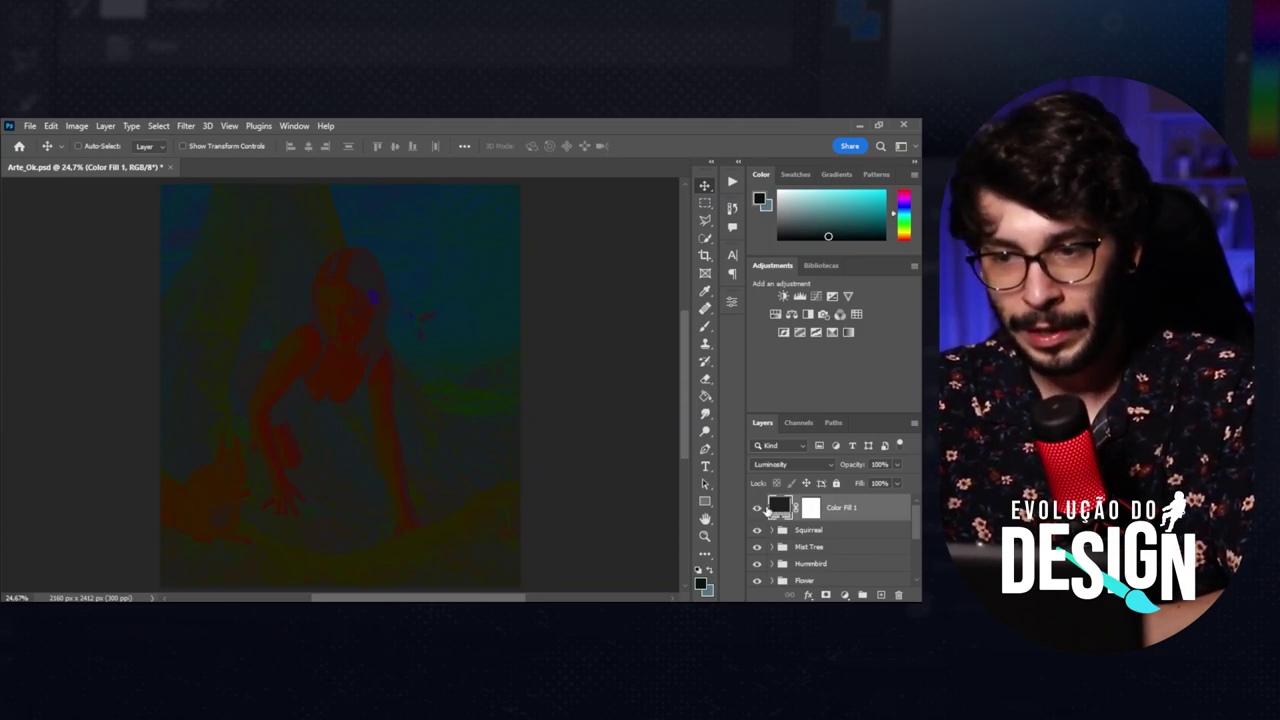
pyautogui.click(757, 509)
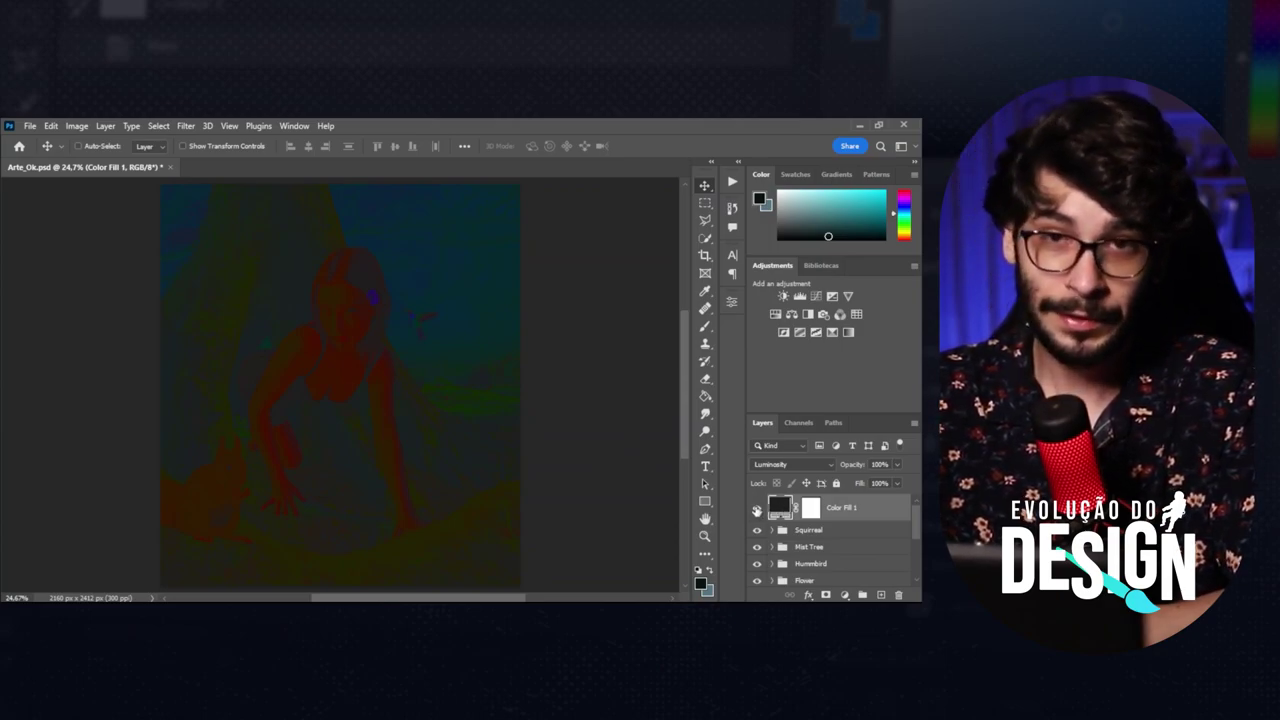
# Turn off Color Fill 1's visibility so the full-colour forest composite shows.
pyautogui.click(757, 509)
pyautogui.click(757, 509)
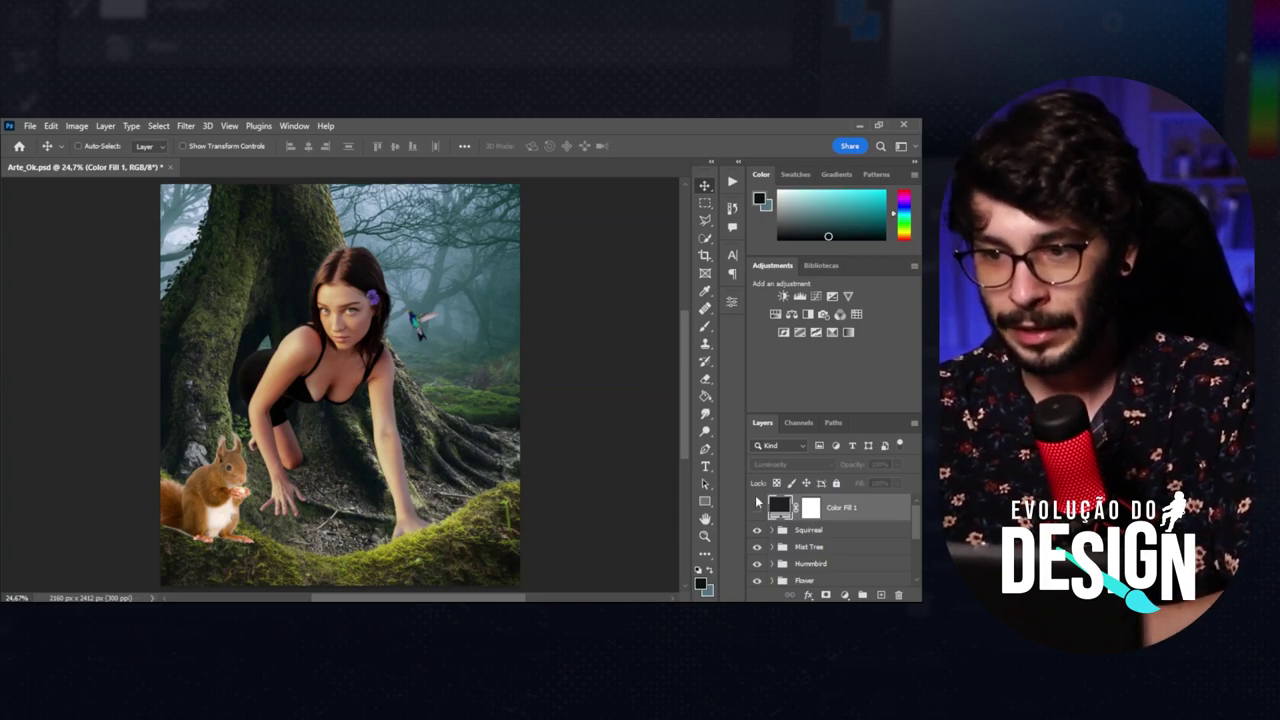
# Add a new Layer 16 clipped to Layer 15 inside the Moss Tree group.
pyautogui.scroll(-3, 780, 527)
pyautogui.scroll(-2, 775, 531)
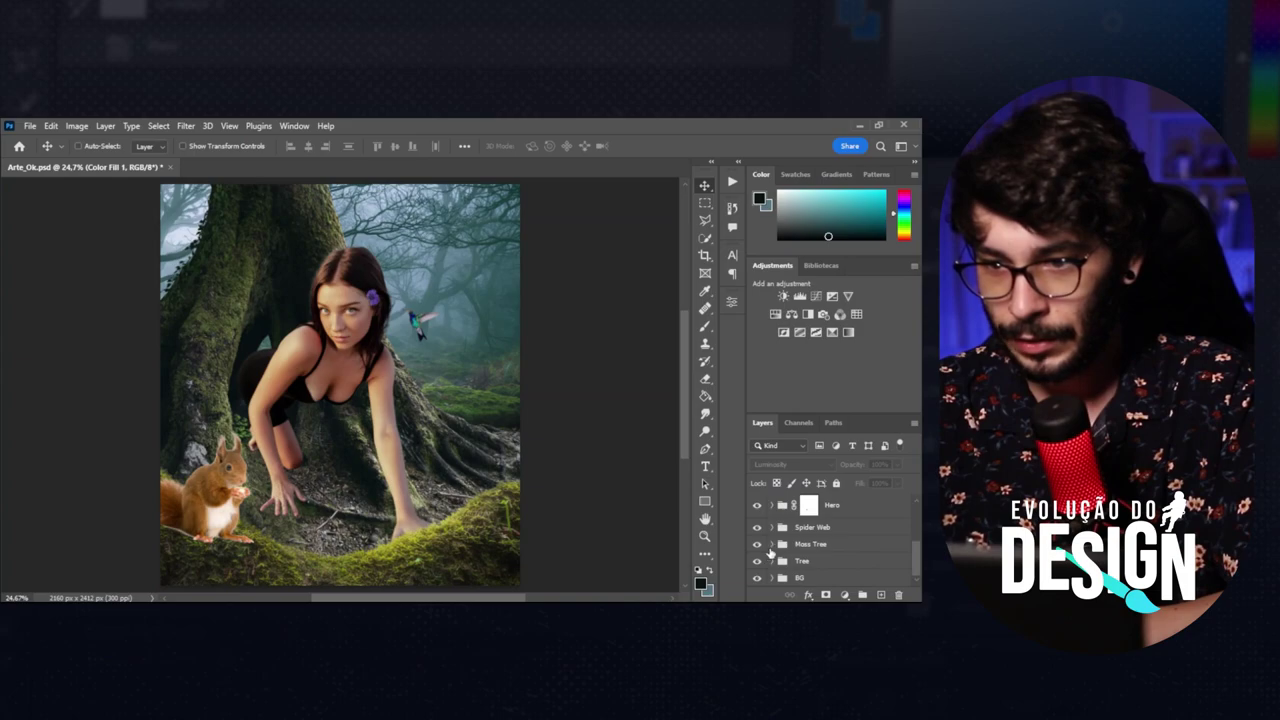
pyautogui.click(771, 544)
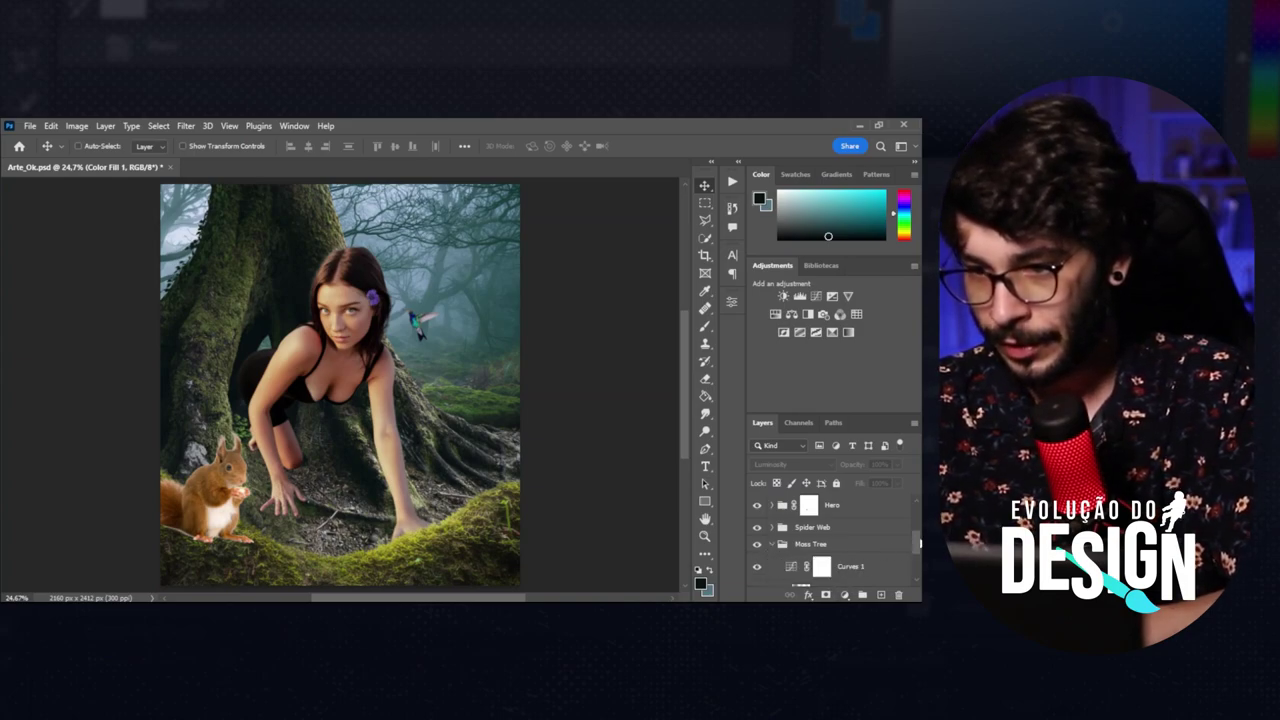
pyautogui.scroll(-2, 916, 554)
pyautogui.click(829, 546)
pyautogui.hotkey('ctrl', 'shift', 'alt', 'n')
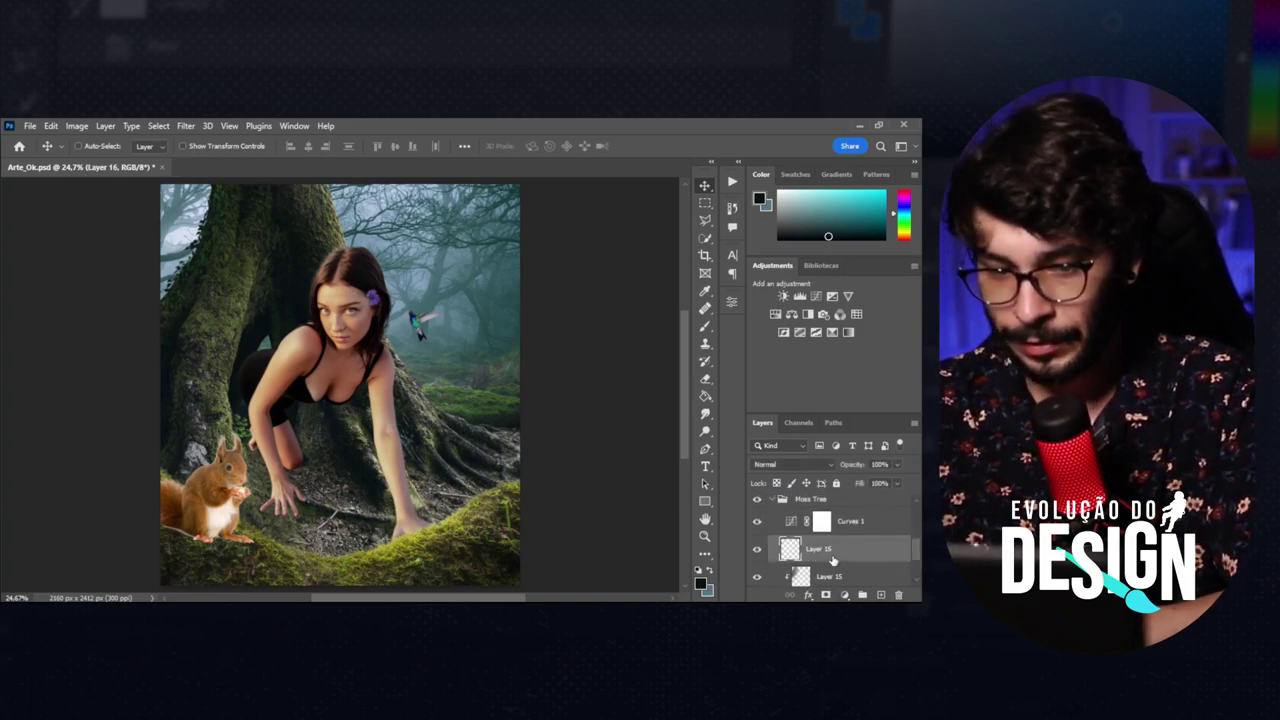
pyautogui.keyDown('alt'); pyautogui.click(830, 561); pyautogui.keyUp('alt')
# Paint darker shading on the trunk's left edge with an 800 px brush, then collapse Moss Tree.
pyautogui.press('b')
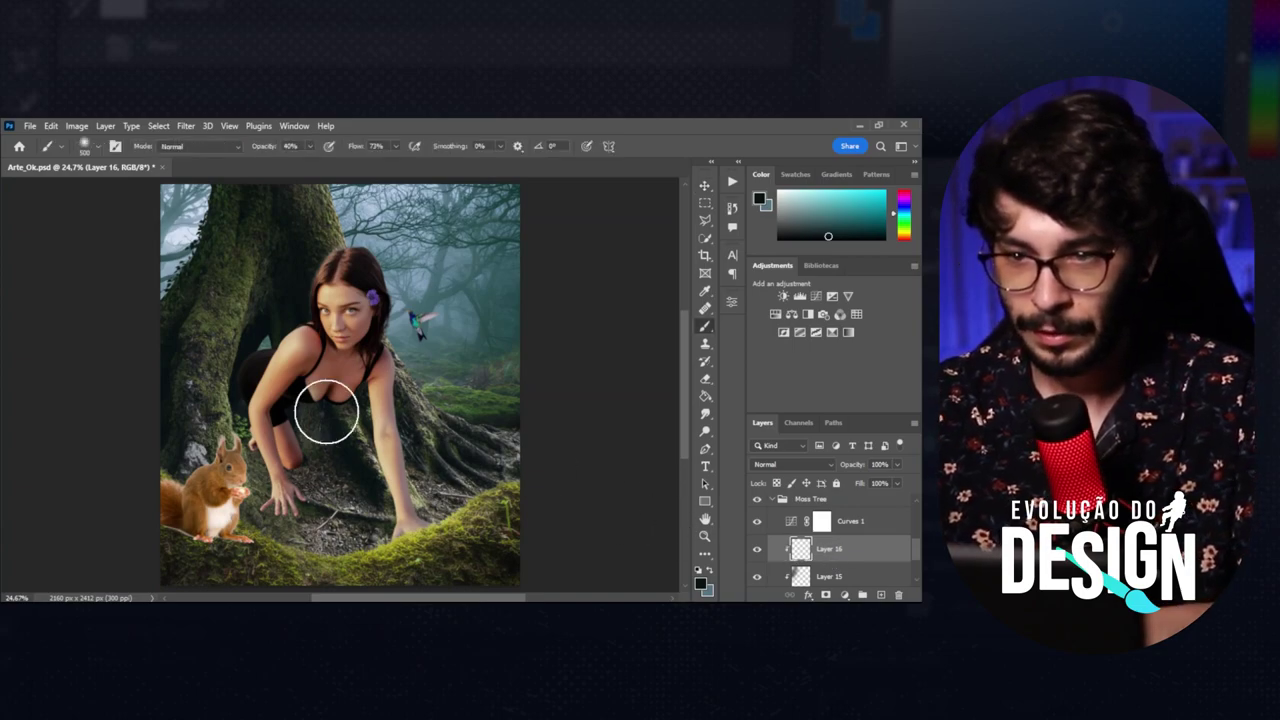
pyautogui.press(']')
pyautogui.press(']')
pyautogui.press(']')
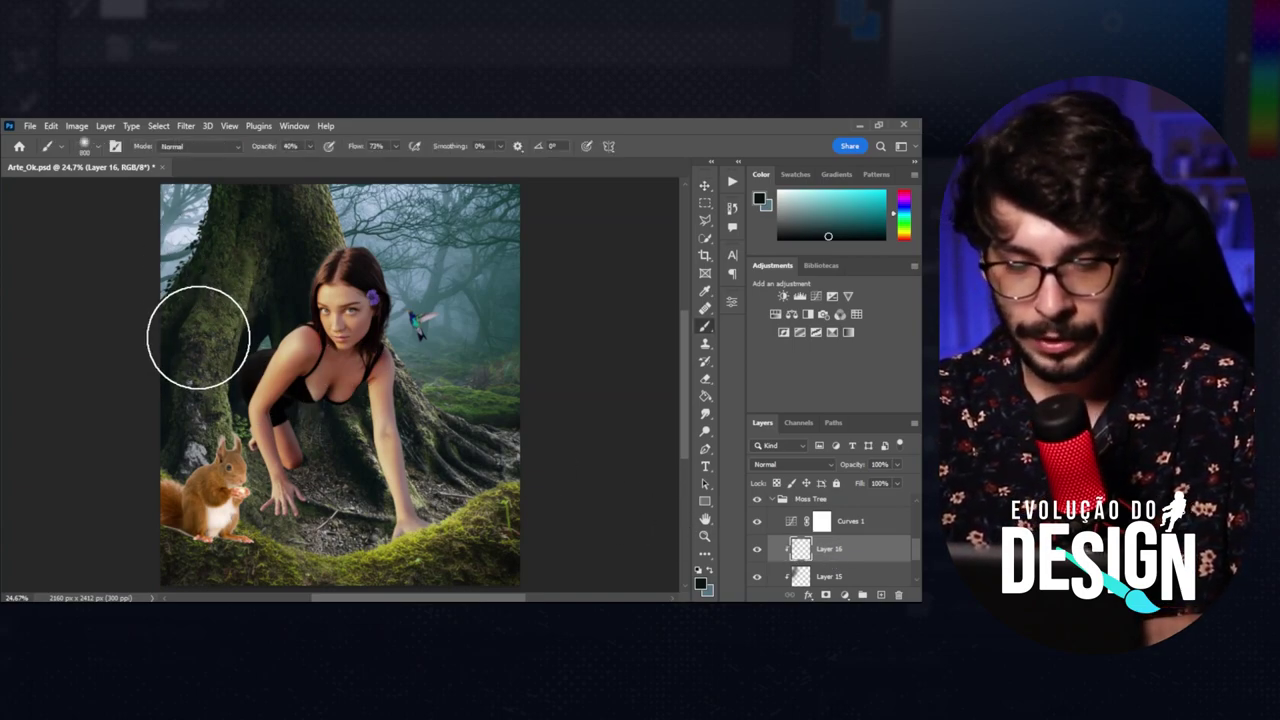
pyautogui.keyDown('alt'); pyautogui.click(235, 340); pyautogui.keyUp('alt')
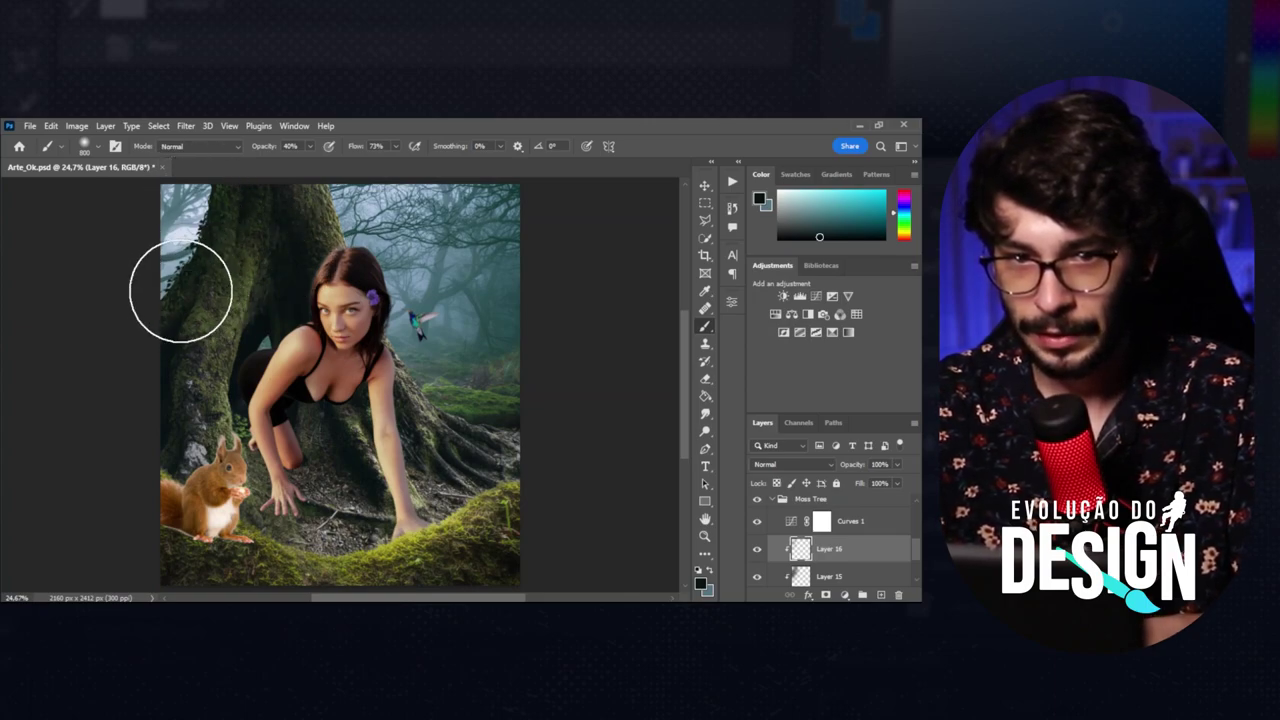
pyautogui.press('v')
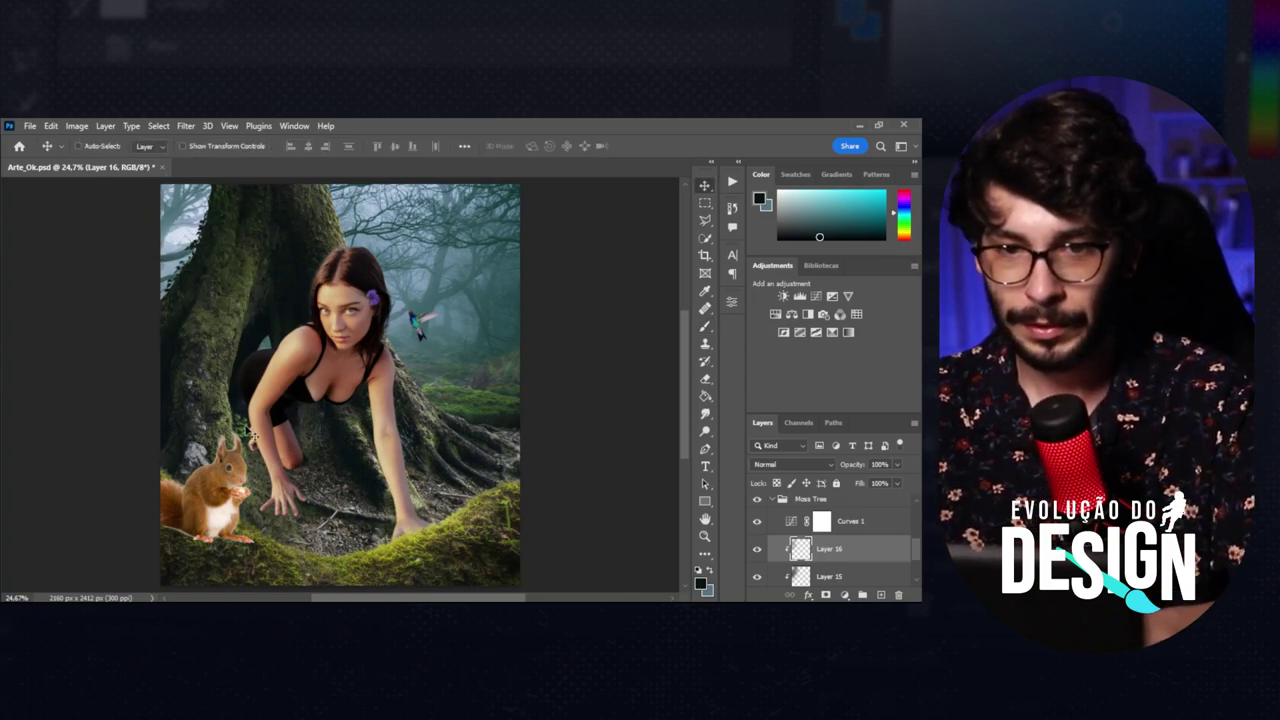
pyautogui.click(771, 498)
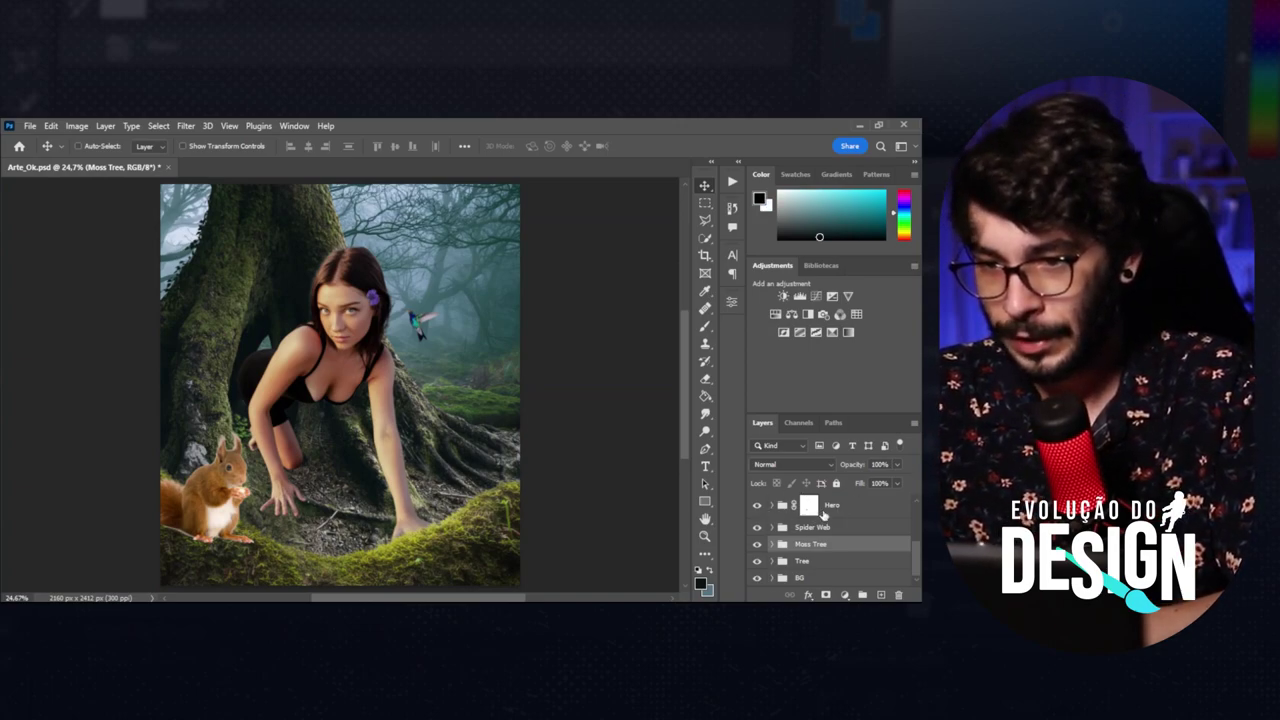
# Expand the Hero group and select the Frequency Sep. group's contents rather than its mask.
pyautogui.click(810, 507)
pyautogui.click(770, 508)
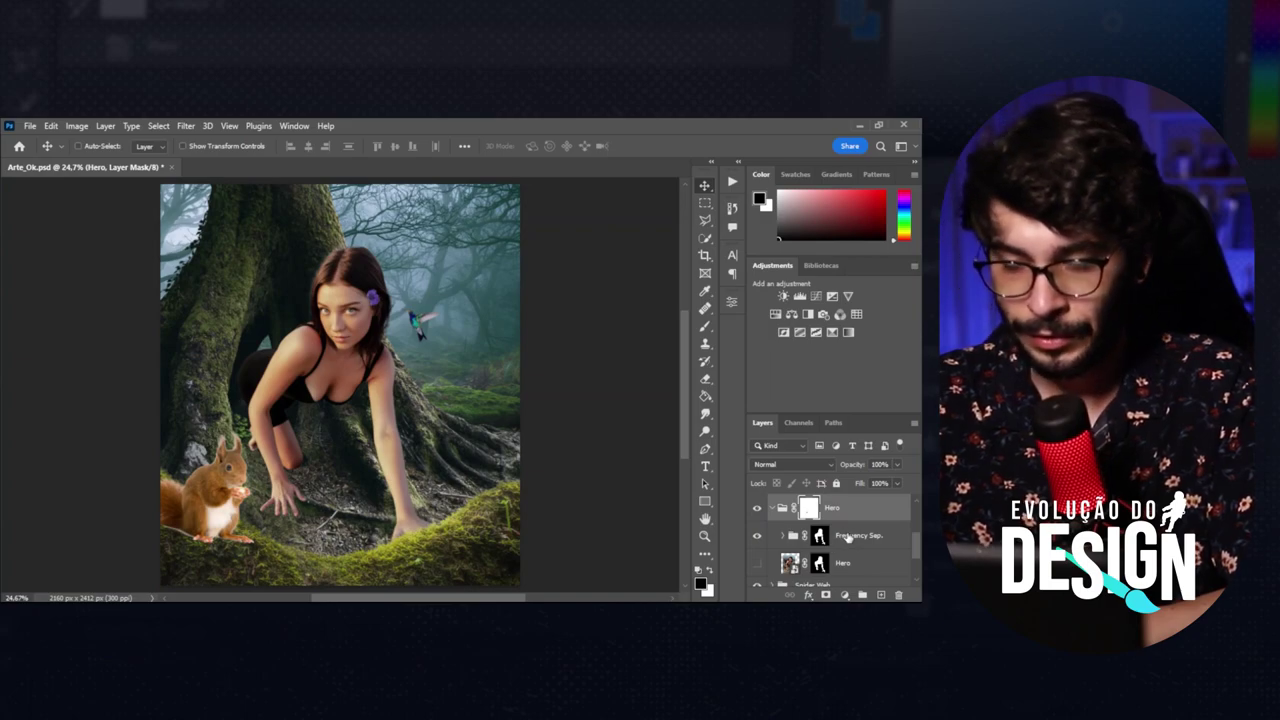
pyautogui.click(845, 537)
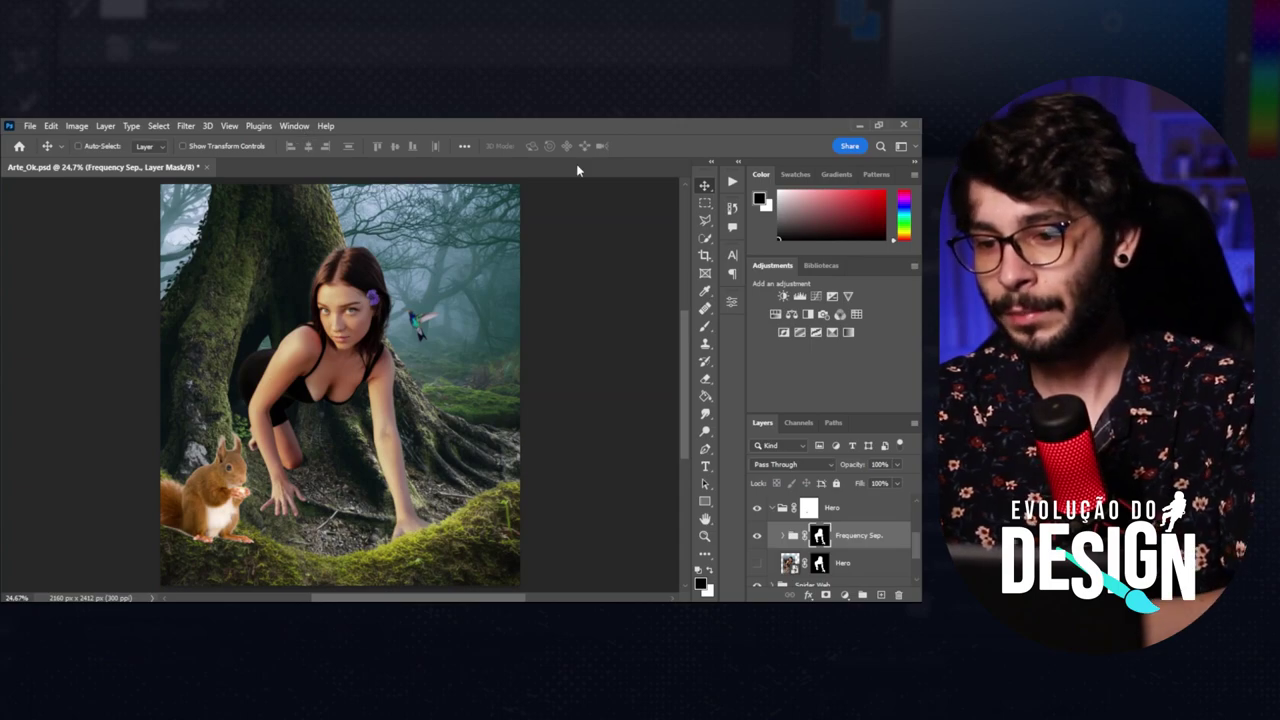
pyautogui.click(841, 538)
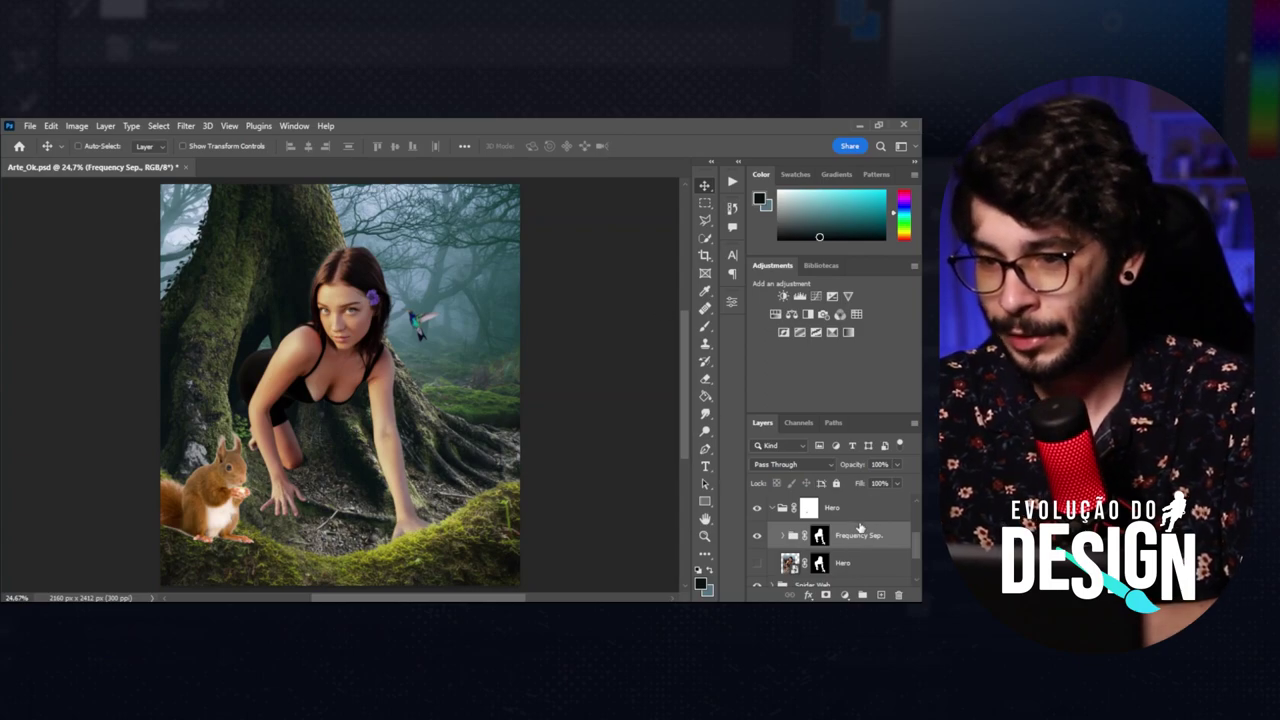
pyautogui.rightClick(850, 538)
# Merge the Frequency Sep. group into one layer and apply its layer mask.
pyautogui.click(750, 571)
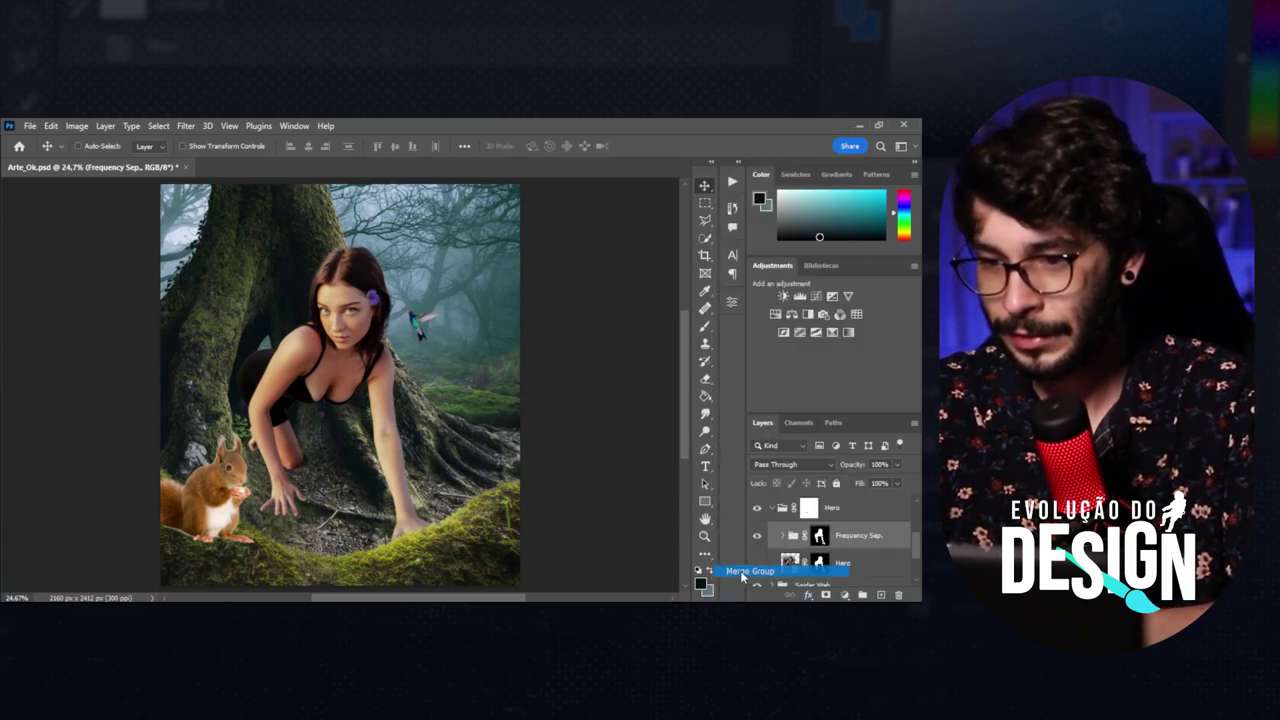
pyautogui.rightClick(819, 535)
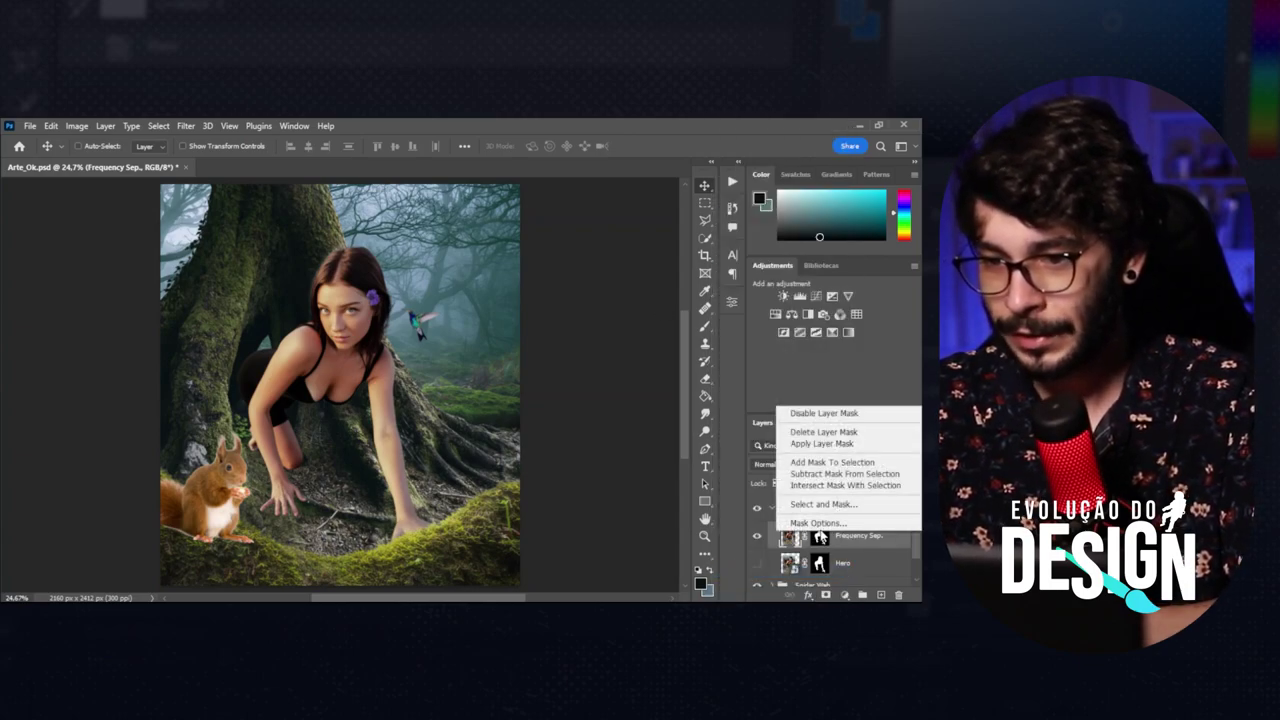
pyautogui.click(795, 450)
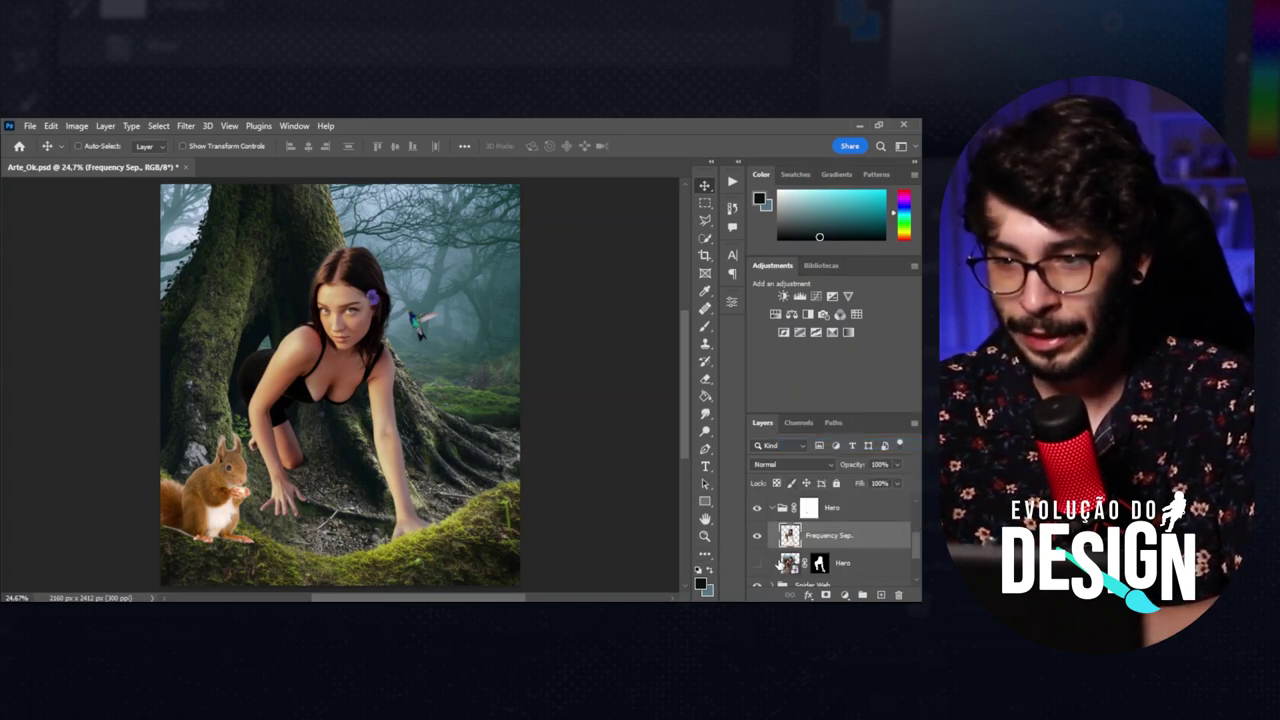
# Merge away the hidden Hero layer, leaving Frequency Sep. as the Hero group's only layer.
pyautogui.click(829, 570)
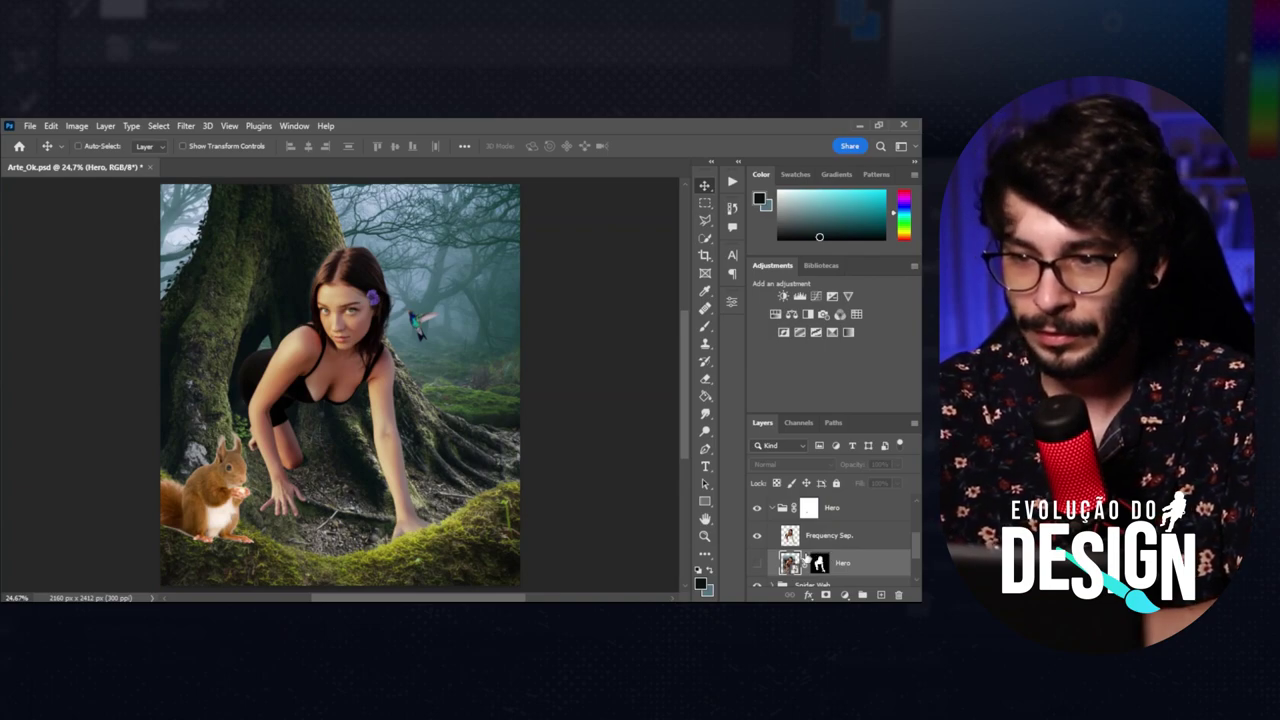
pyautogui.keyDown('shift'); pyautogui.click(829, 535); pyautogui.keyUp('shift')
pyautogui.hotkey('ctrl', 'e')
pyautogui.click(771, 508)
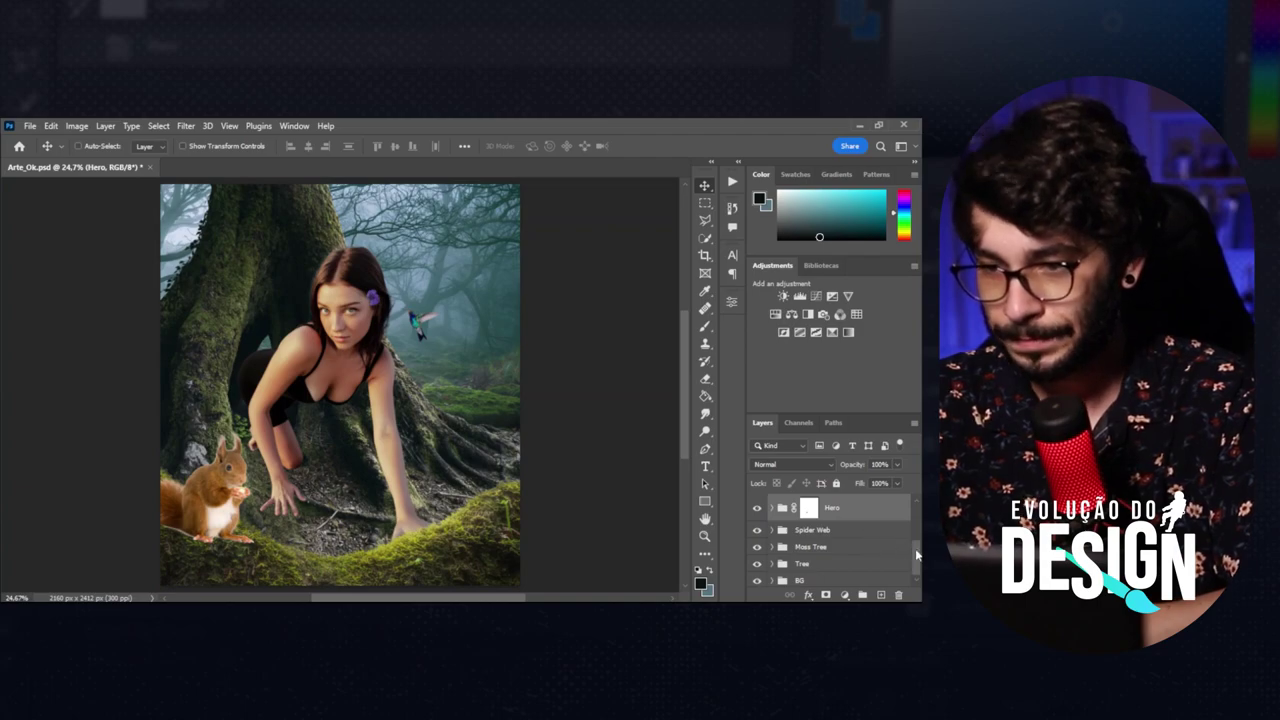
pyautogui.click(770, 508)
pyautogui.click(801, 538)
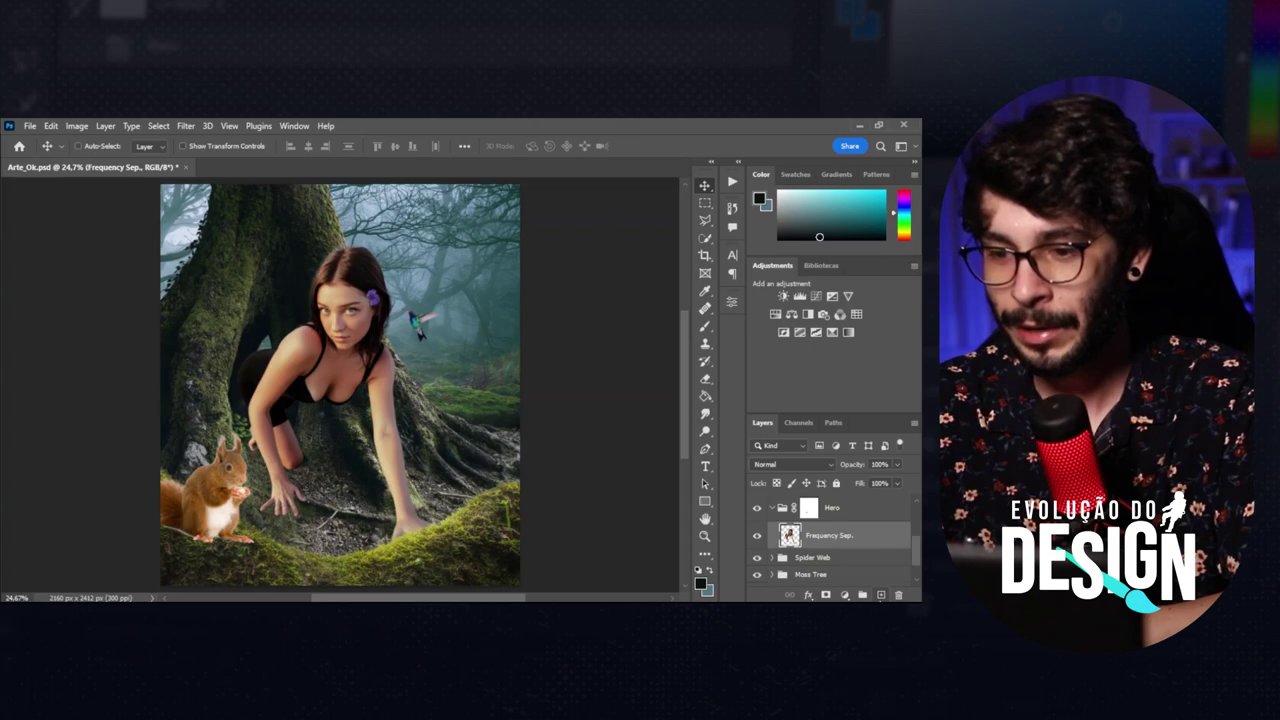
# Add Layer 17 clipped to Frequency Sep., blending only into darker underlying tones via a split white slider.
pyautogui.hotkey('ctrl', 'shift', 'alt', 'n')
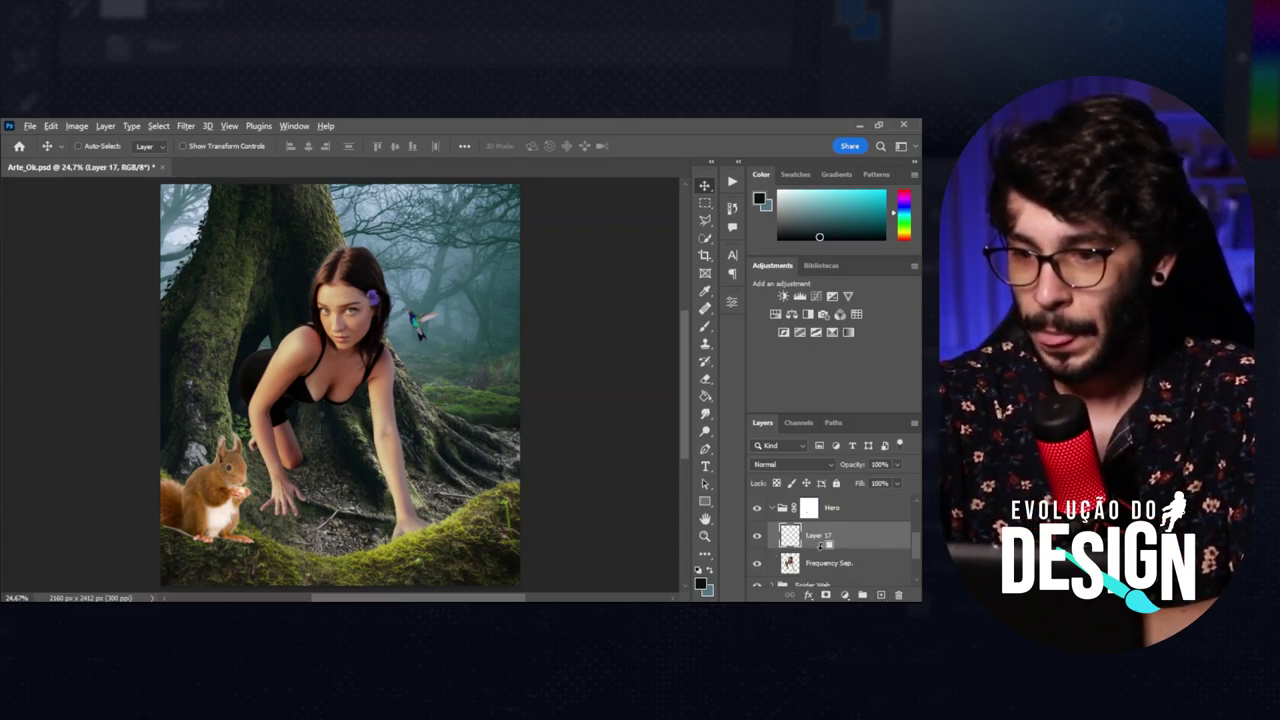
pyautogui.keyDown('alt'); pyautogui.click(822, 548); pyautogui.keyUp('alt')
pyautogui.press('b')
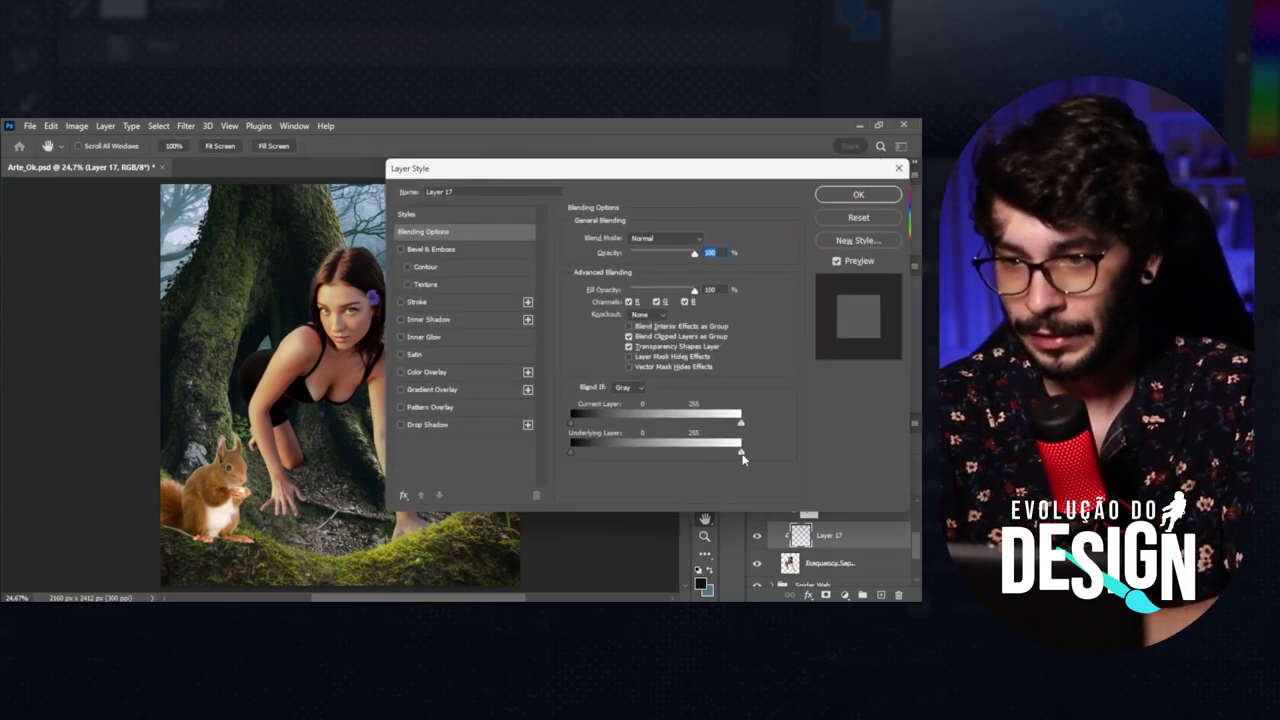
pyautogui.moveTo(734, 451); pyautogui.dragTo(676, 453)
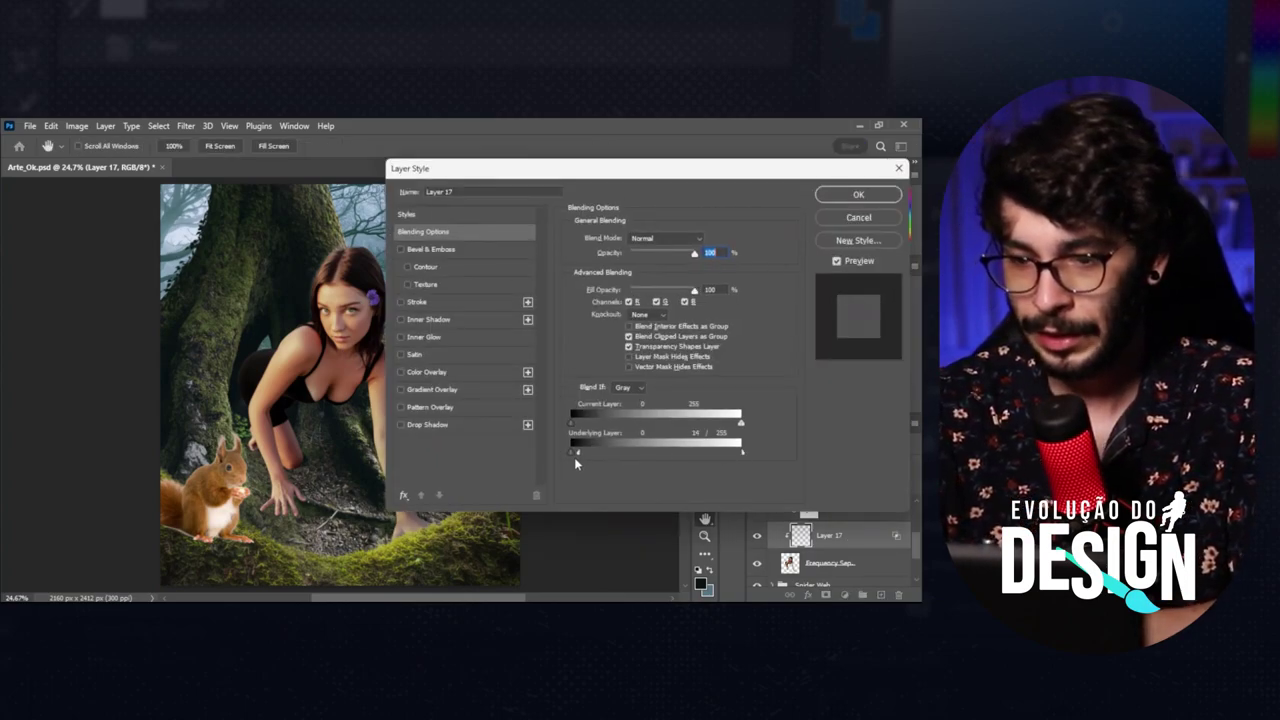
pyautogui.press('Return')
# Paint soft shading on the woman with brush sizes from 1700 down to 200, then add empty Layer 18.
pyautogui.press(']')
pyautogui.press(']')
pyautogui.press(']')
pyautogui.press(']')
pyautogui.press(']')
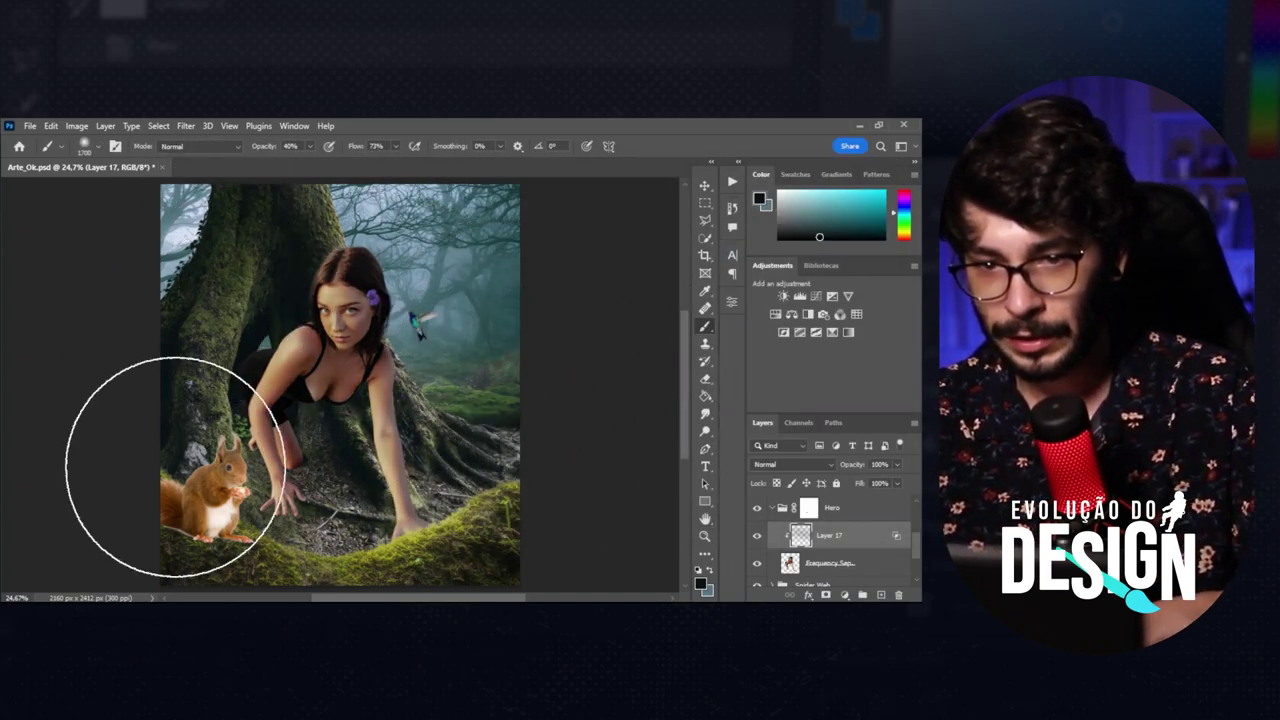
pyautogui.press('[')
pyautogui.press('[')
pyautogui.press('[')
pyautogui.press('[')
pyautogui.press('[')
pyautogui.press('[')
pyautogui.press('[')
pyautogui.press('[')
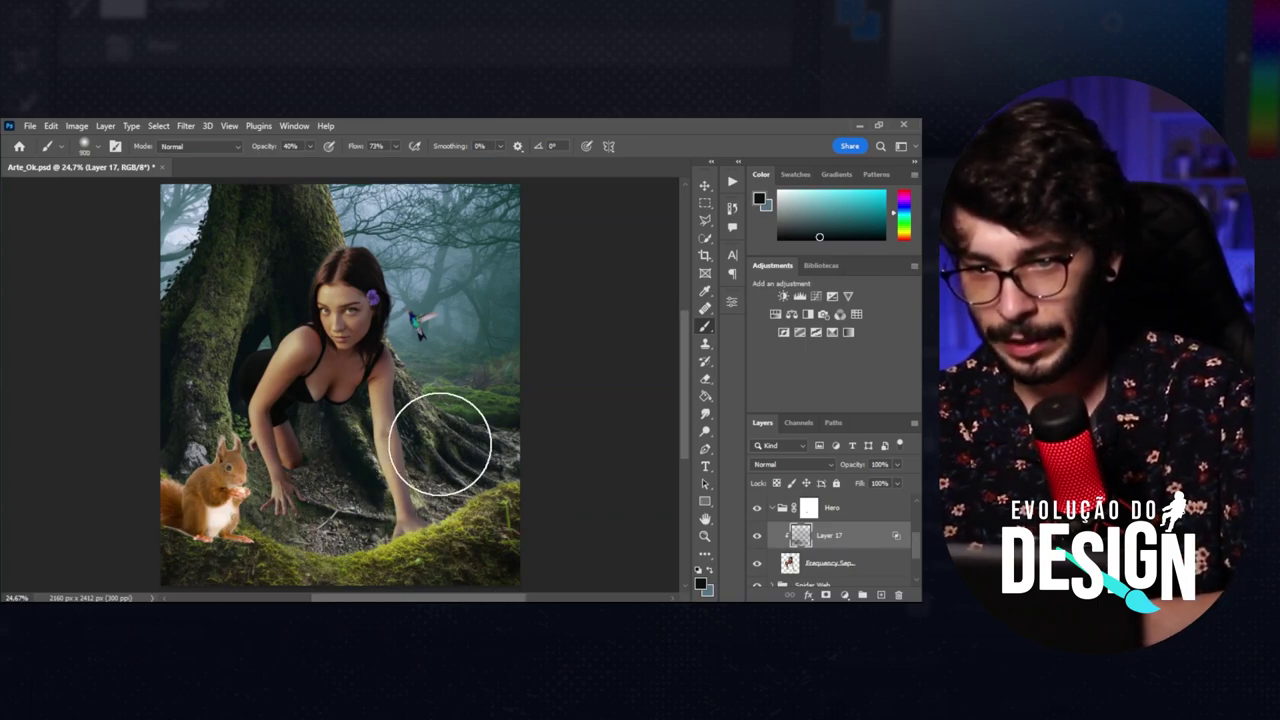
pyautogui.press('[')
pyautogui.press('[')
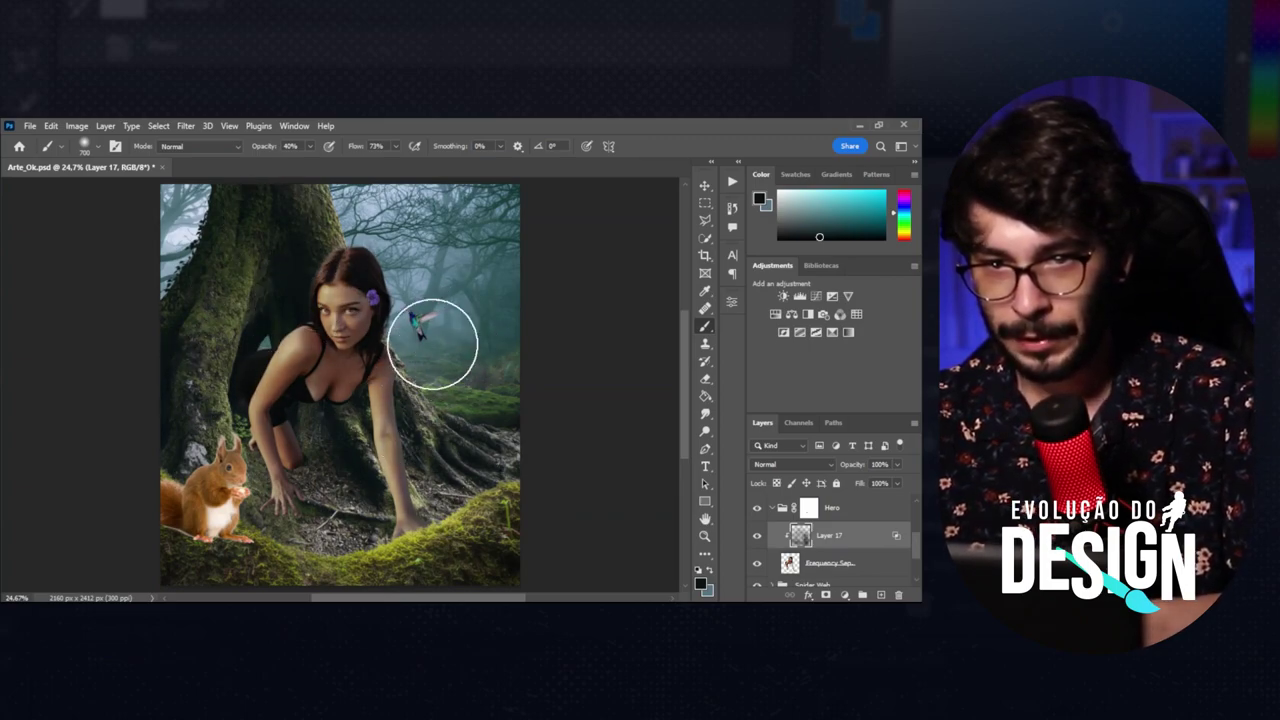
pyautogui.press('[')
pyautogui.press('[')
pyautogui.press('[')
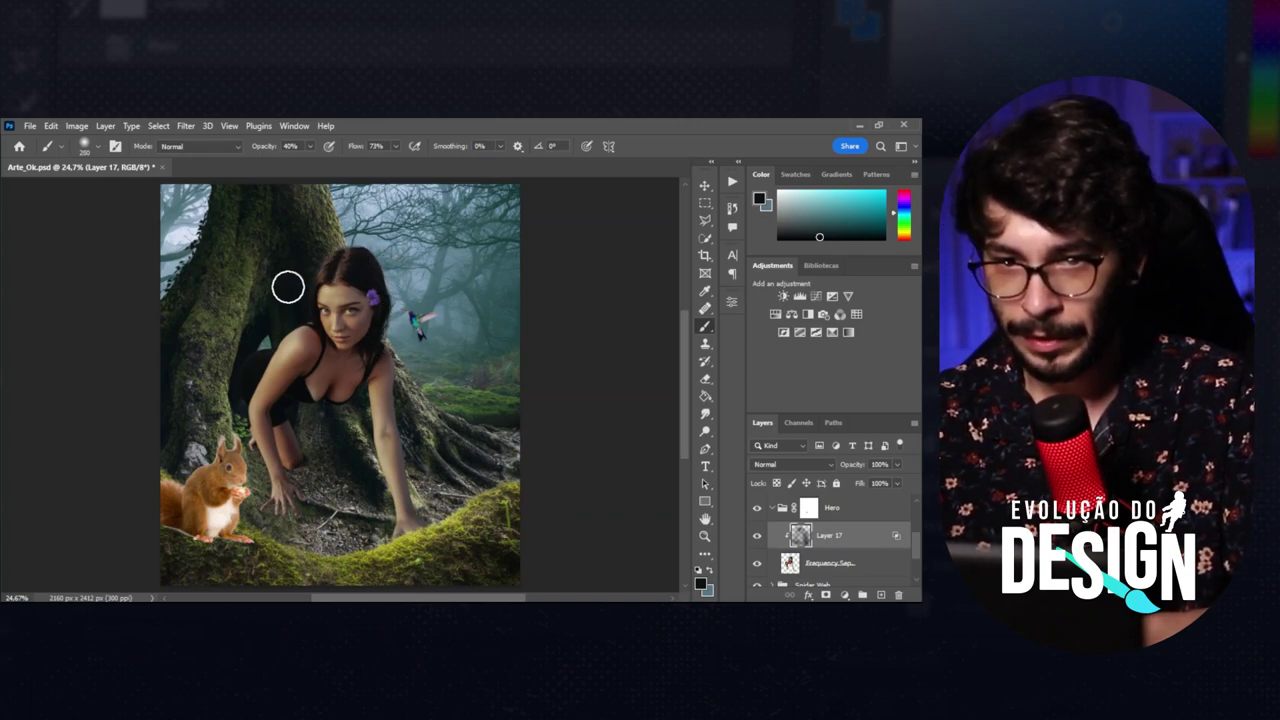
pyautogui.press(']')
pyautogui.press(']')
pyautogui.press(']')
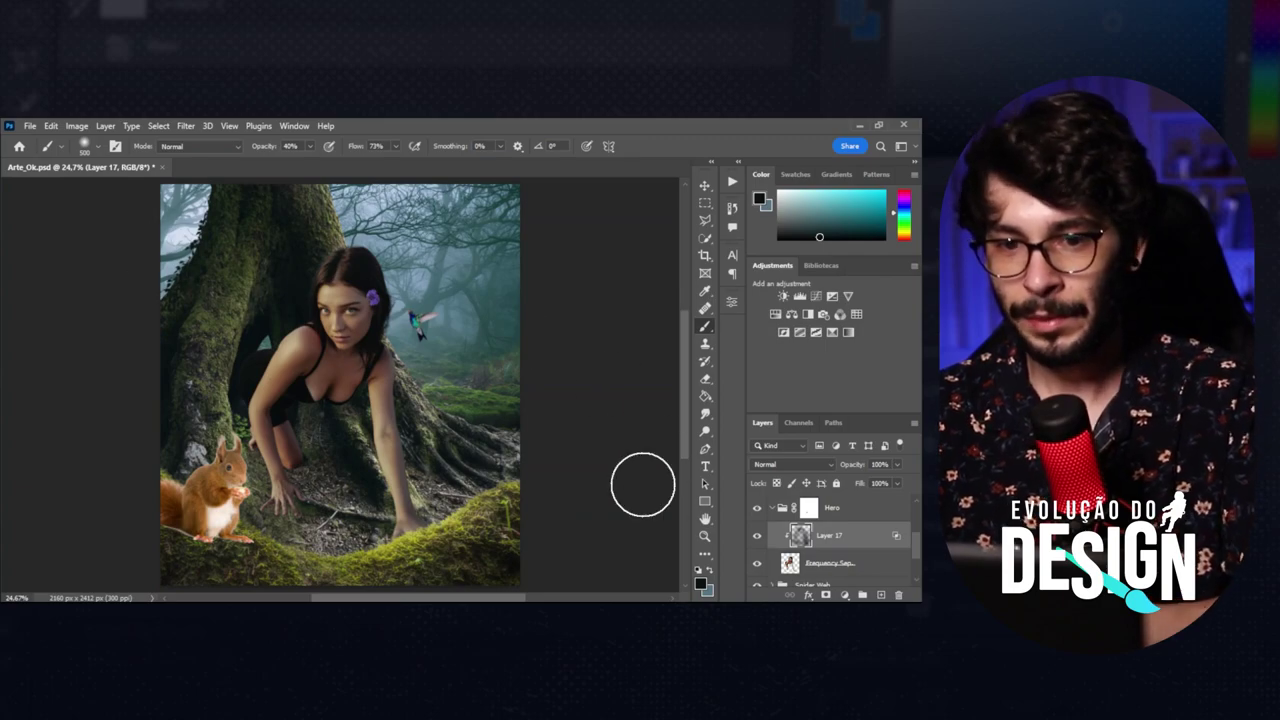
pyautogui.click(755, 538)
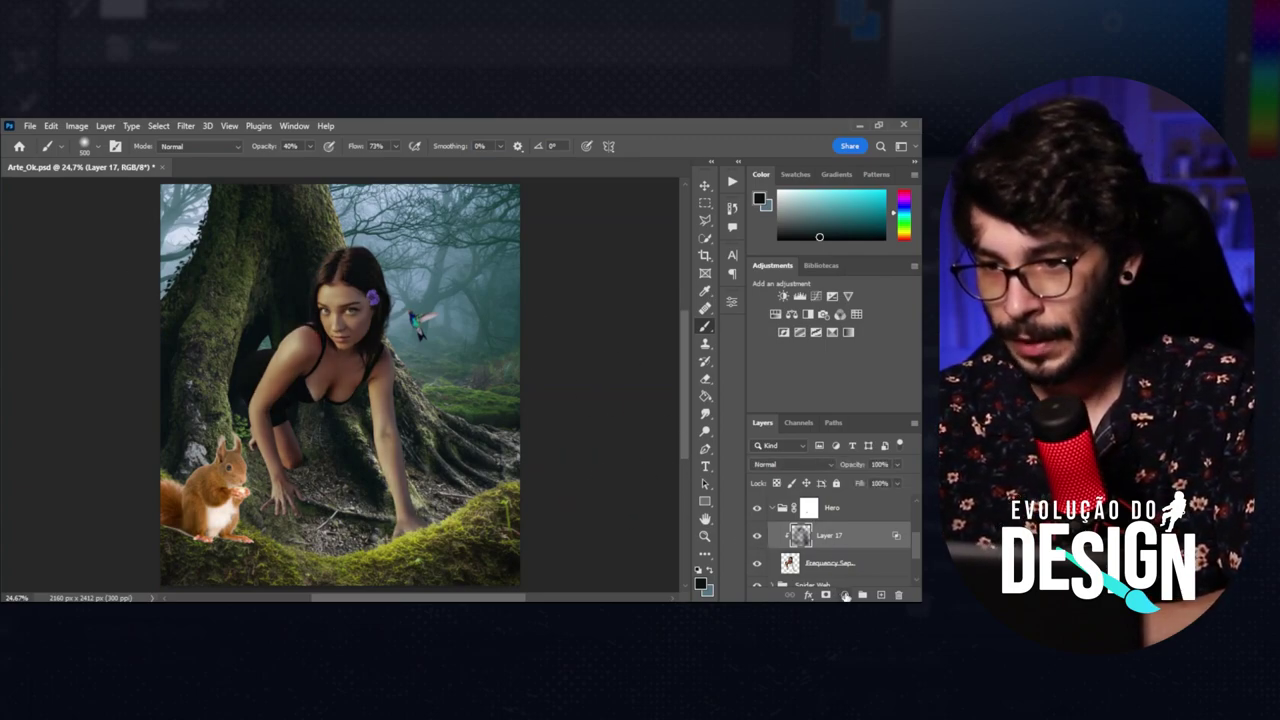
pyautogui.click(879, 596)
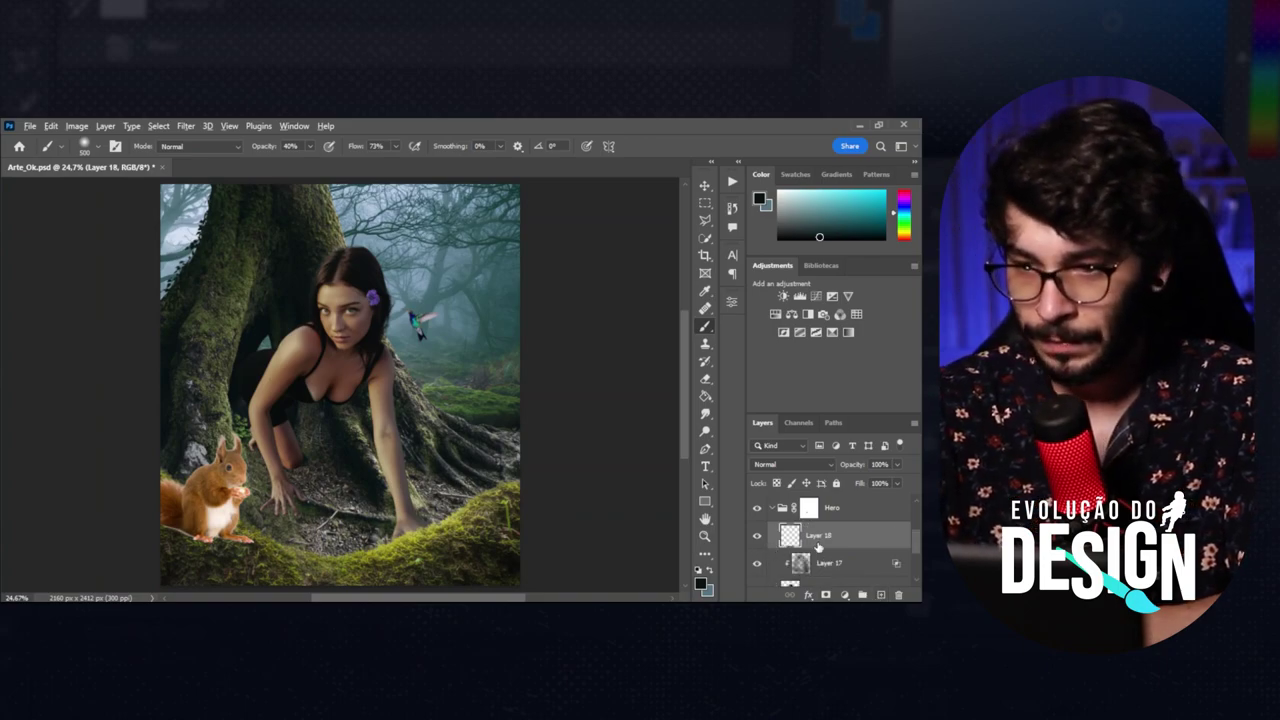
pyautogui.keyDown('alt'); pyautogui.click(820, 547); pyautogui.keyUp('alt')
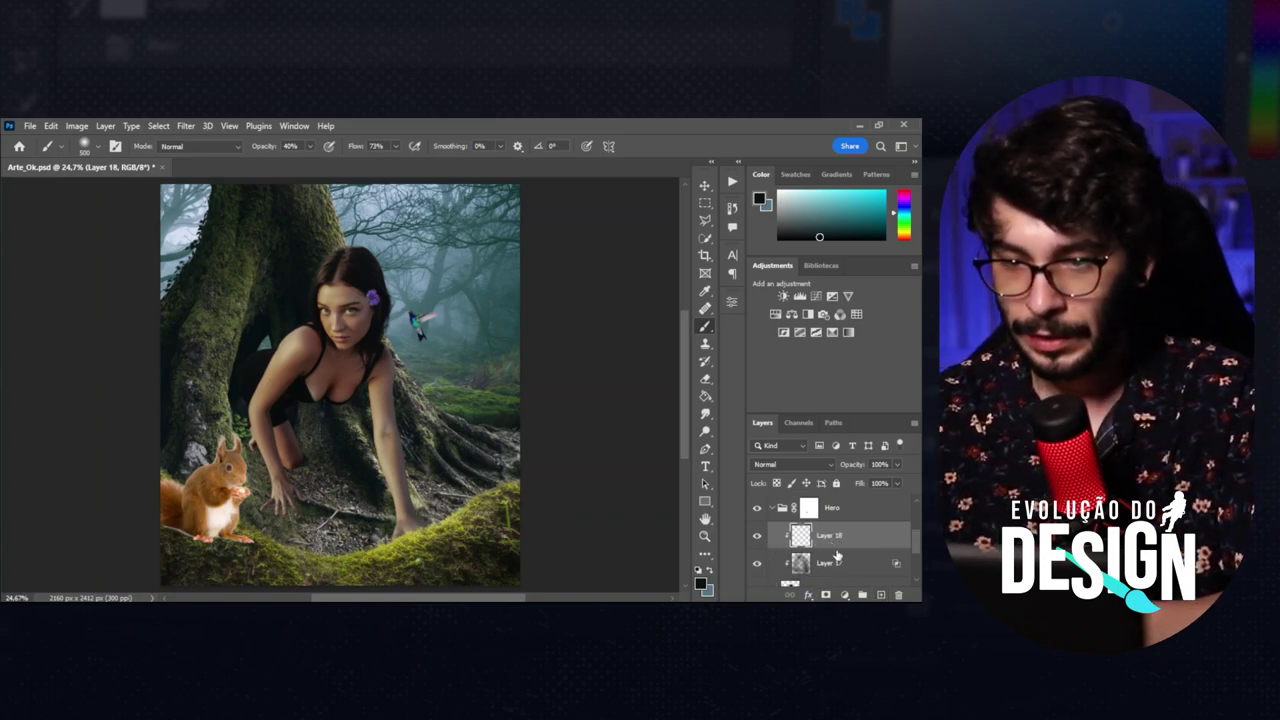
pyautogui.press(']')
pyautogui.press(']')
pyautogui.press(']')
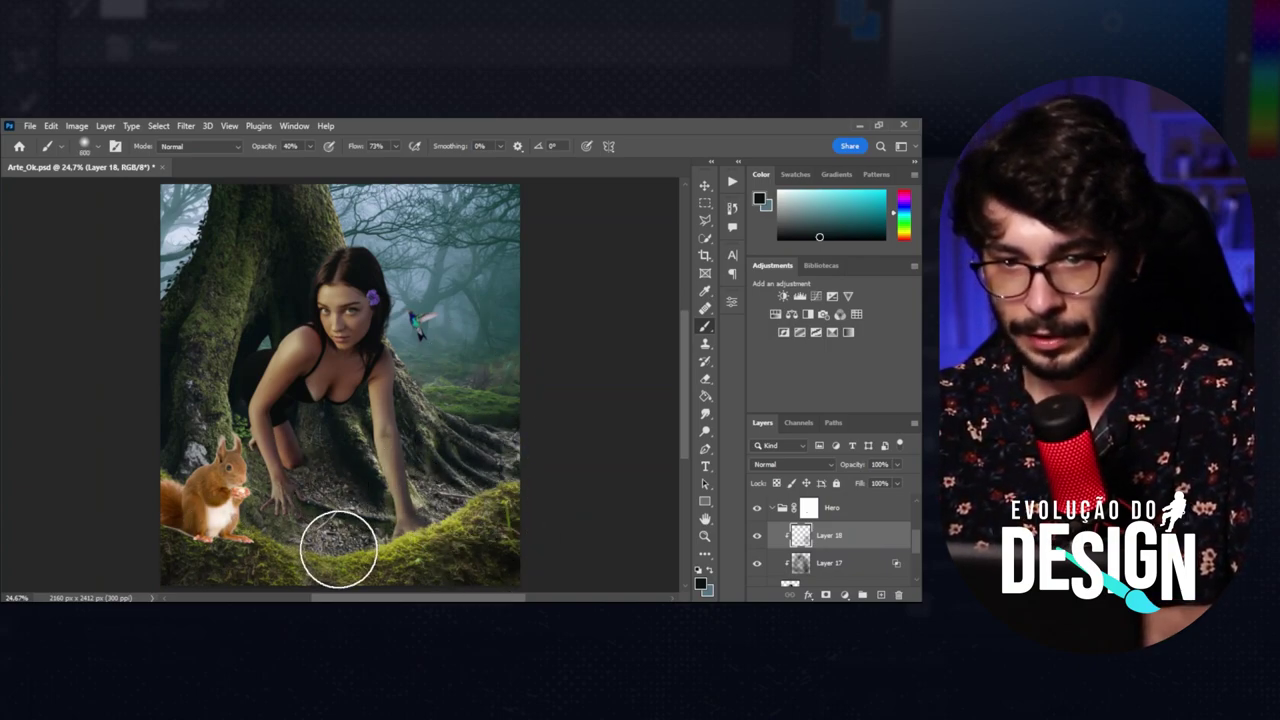
pyautogui.press('[')
pyautogui.press('[')
pyautogui.press('[')
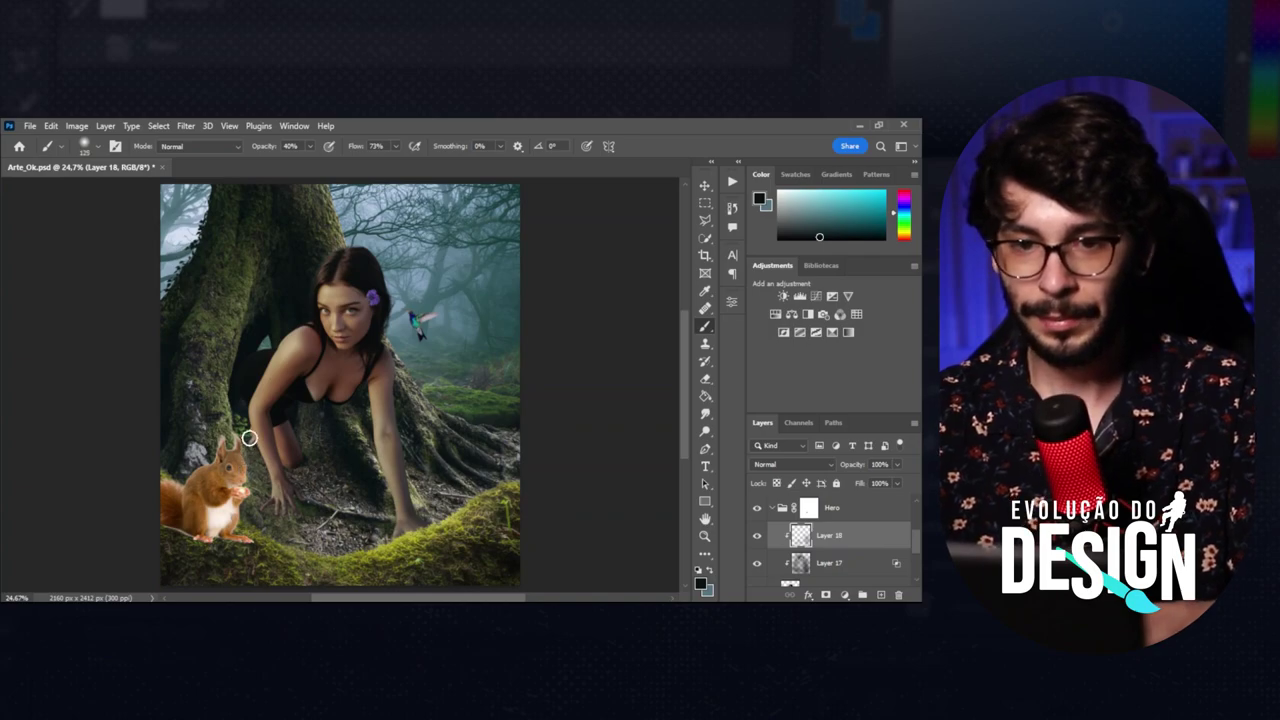
pyautogui.press(']')
pyautogui.press(']')
pyautogui.press(']')
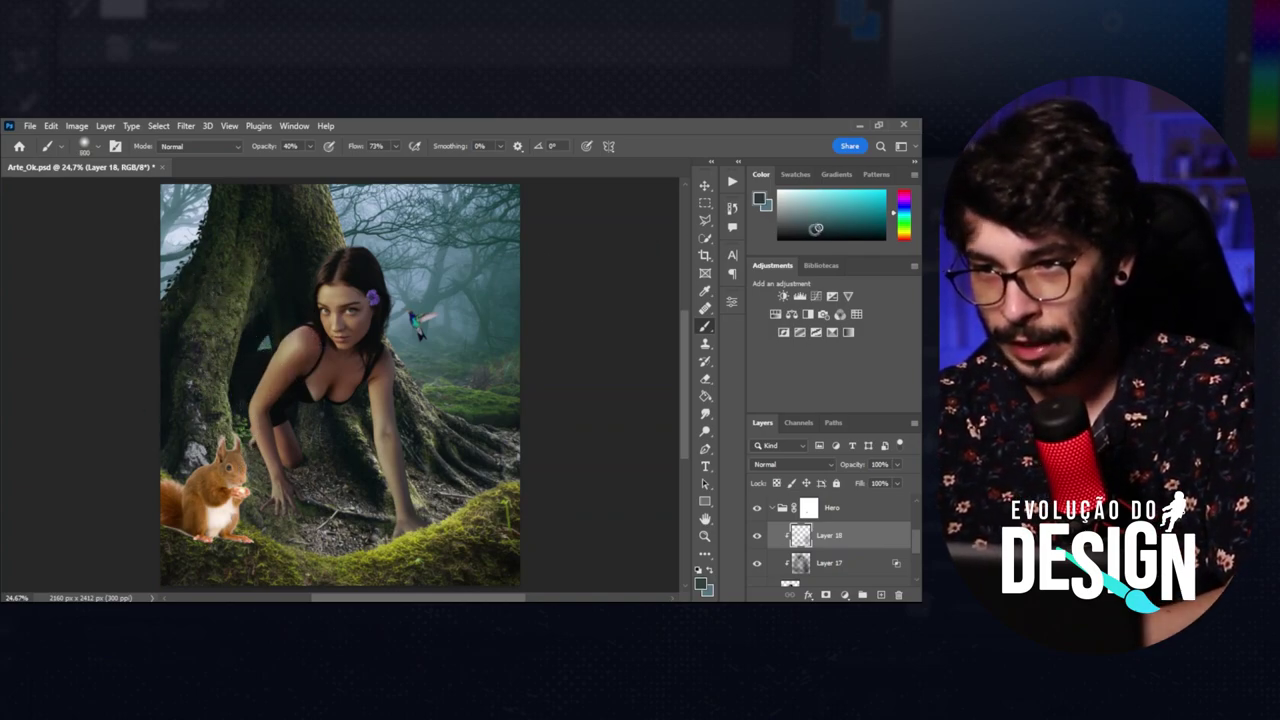
pyautogui.press('[')
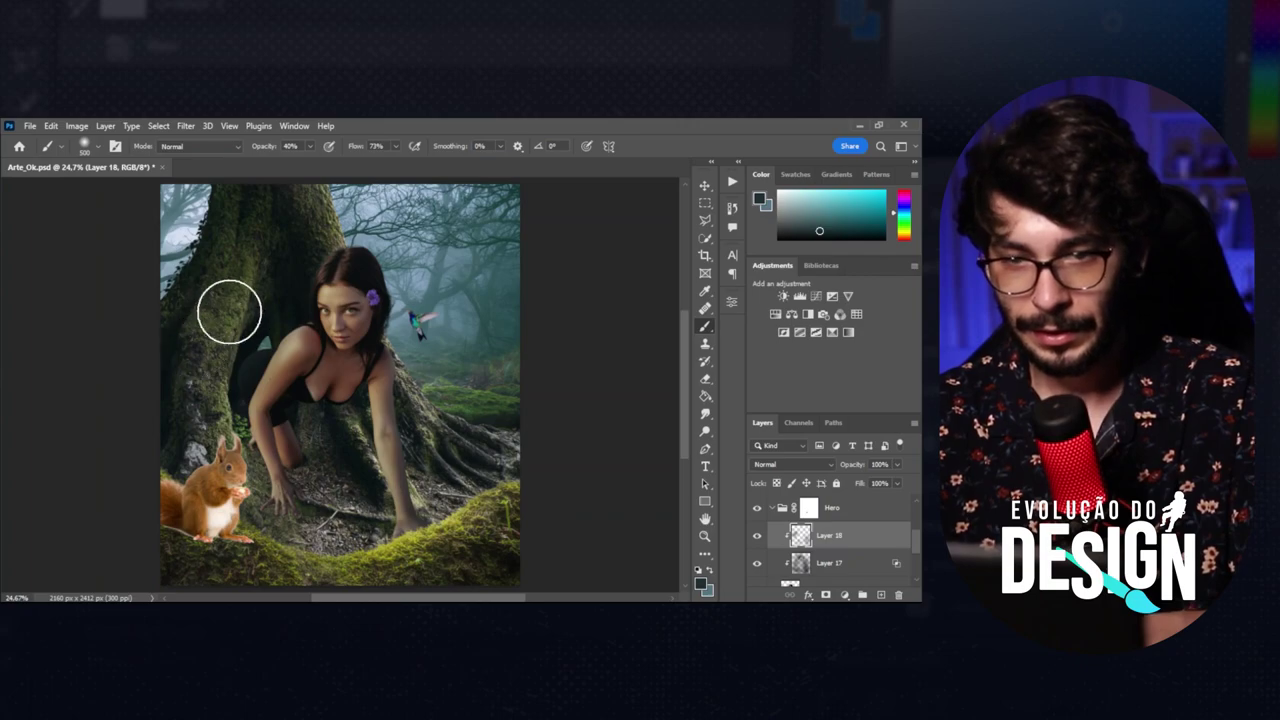
pyautogui.press(']')
pyautogui.press(']')
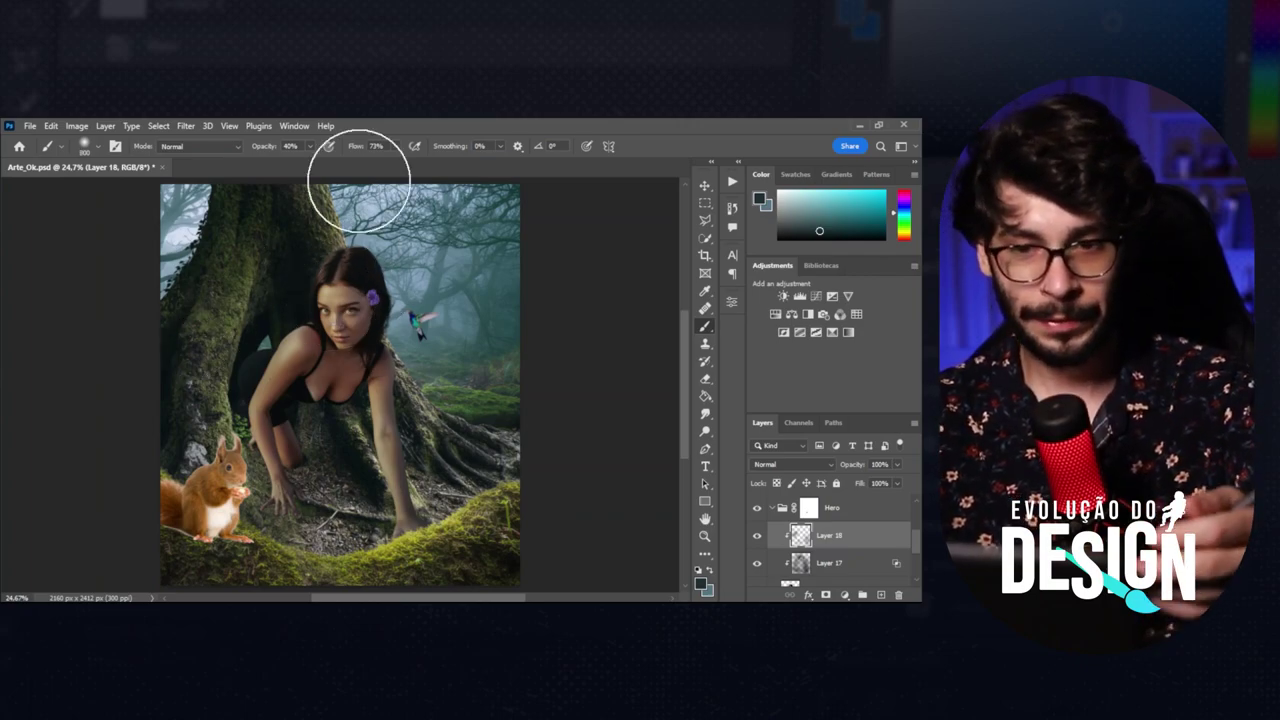
pyautogui.press(']')
pyautogui.press(']')
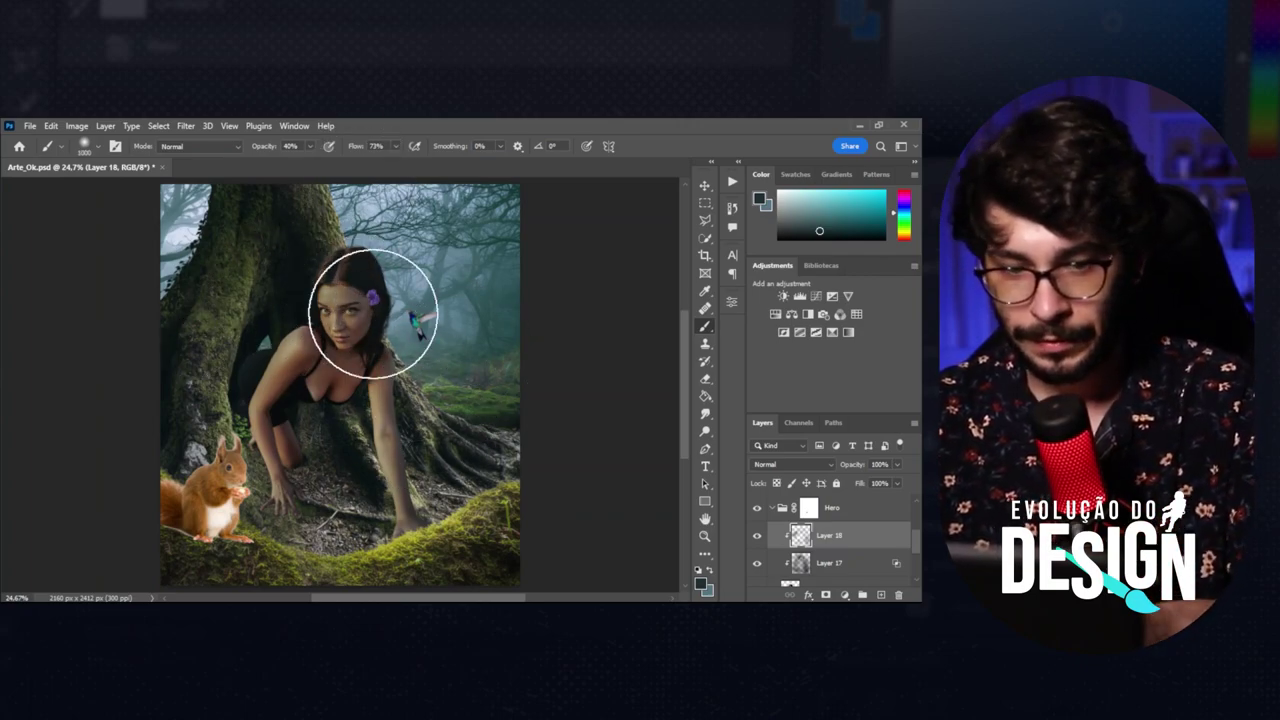
pyautogui.press(']')
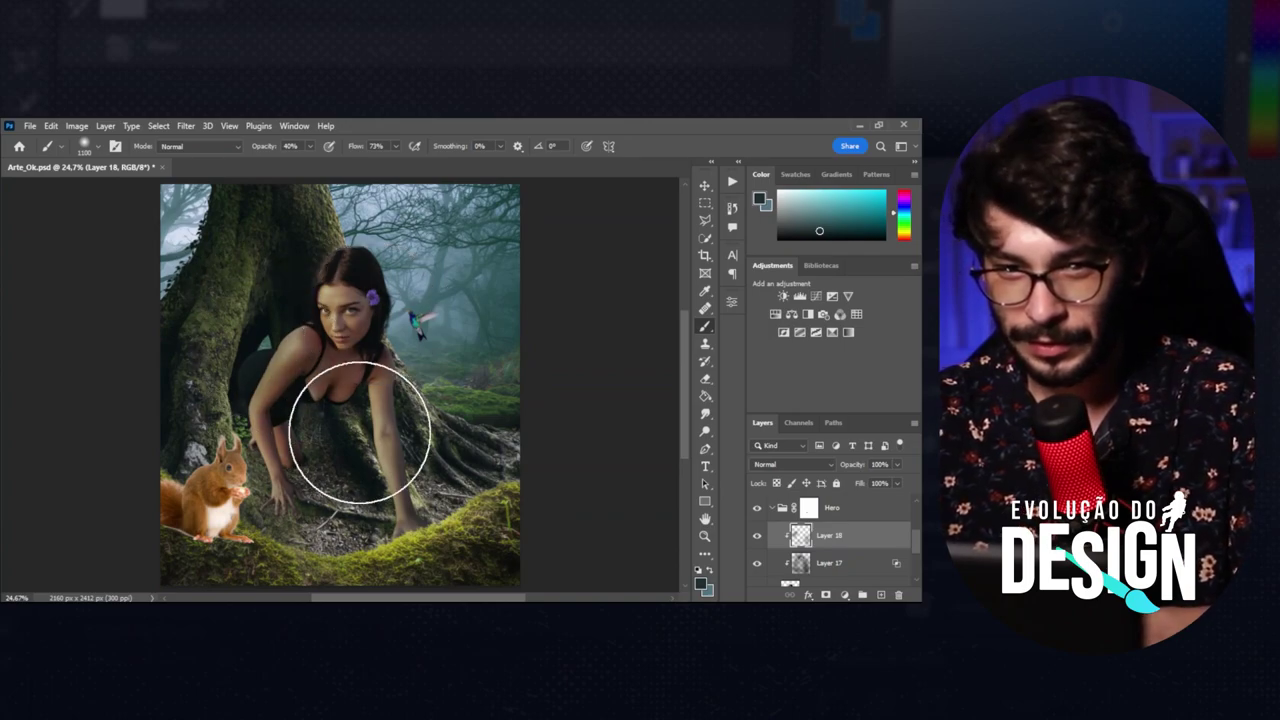
pyautogui.press('[')
pyautogui.press('[')
pyautogui.press('[')
pyautogui.press('[')
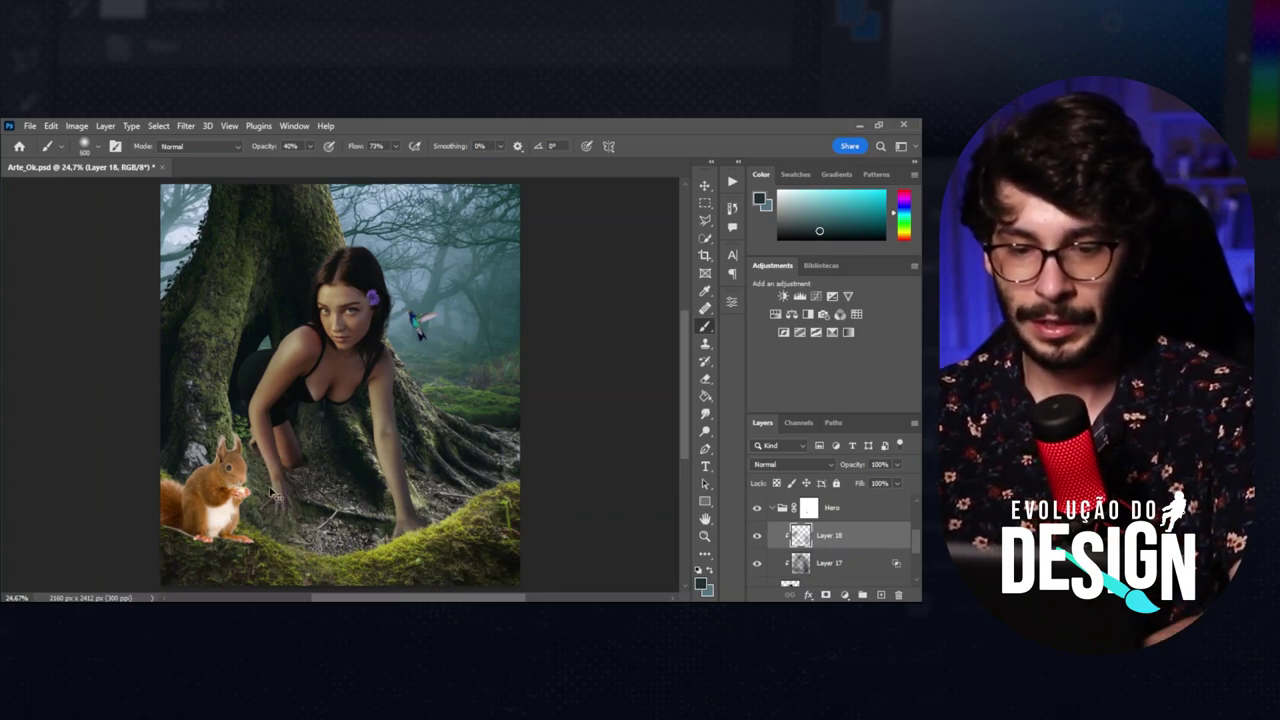
pyautogui.press('v')
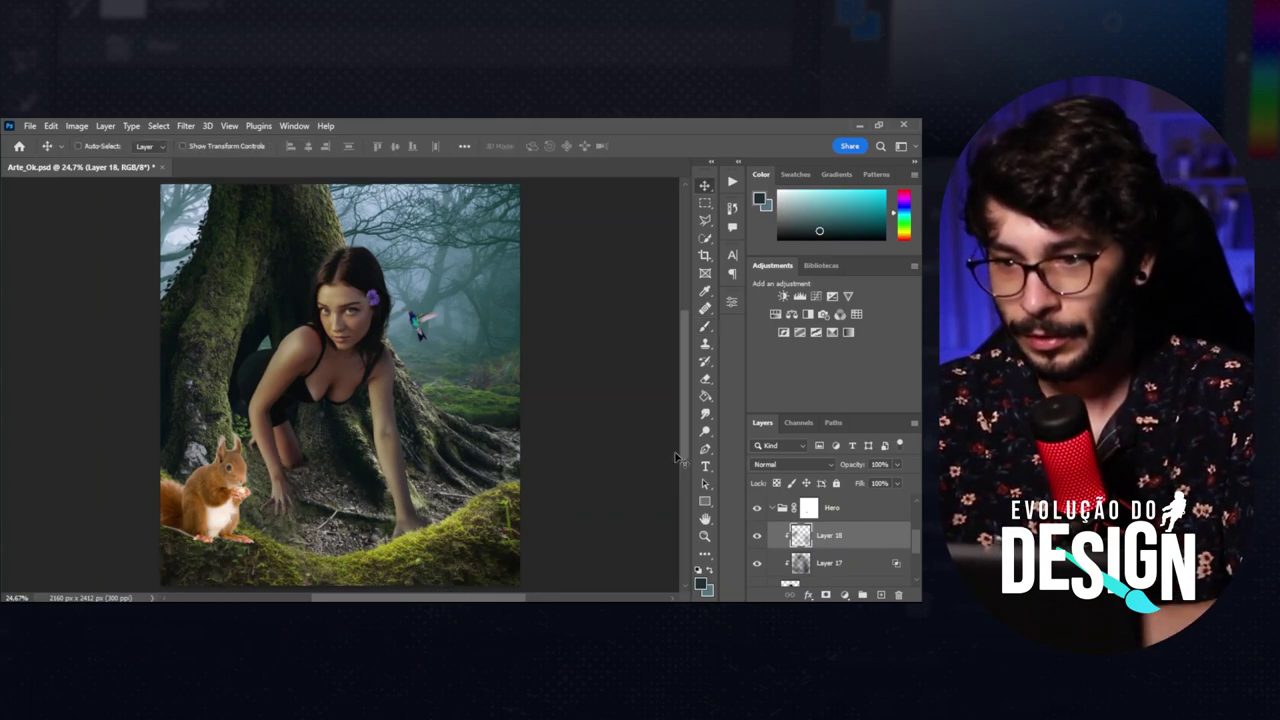
pyautogui.click(757, 563)
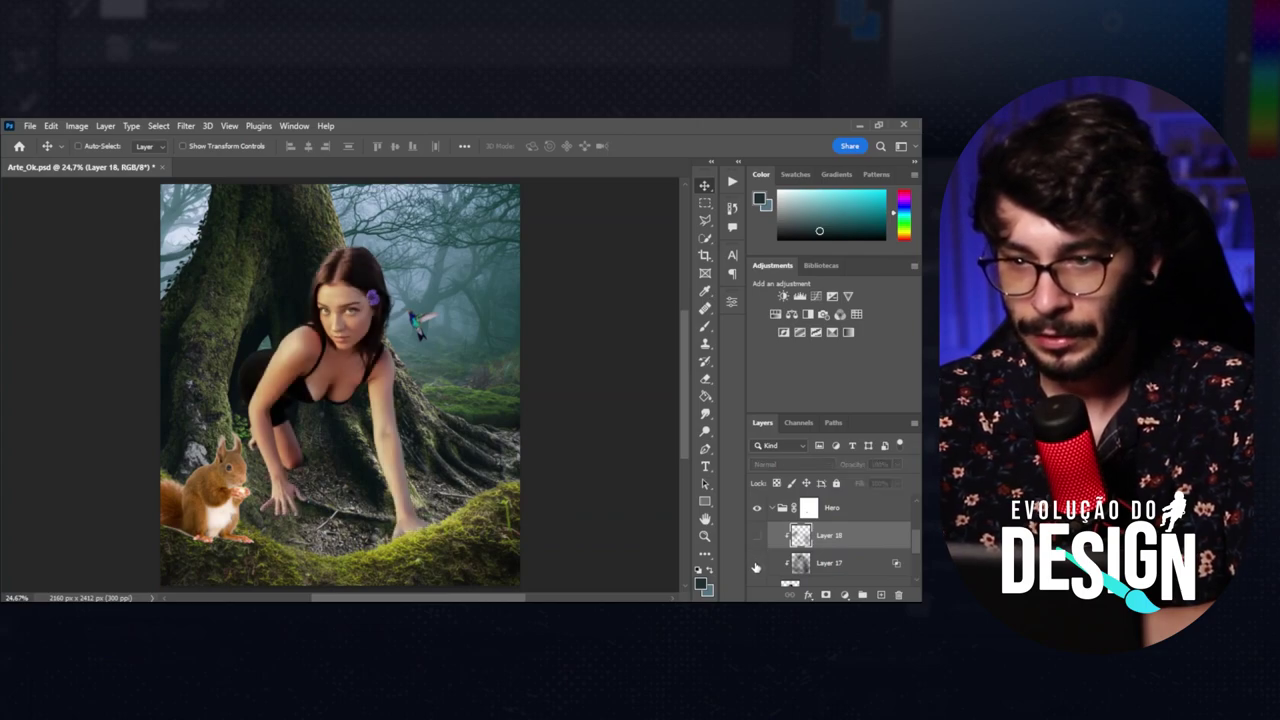
pyautogui.click(757, 536)
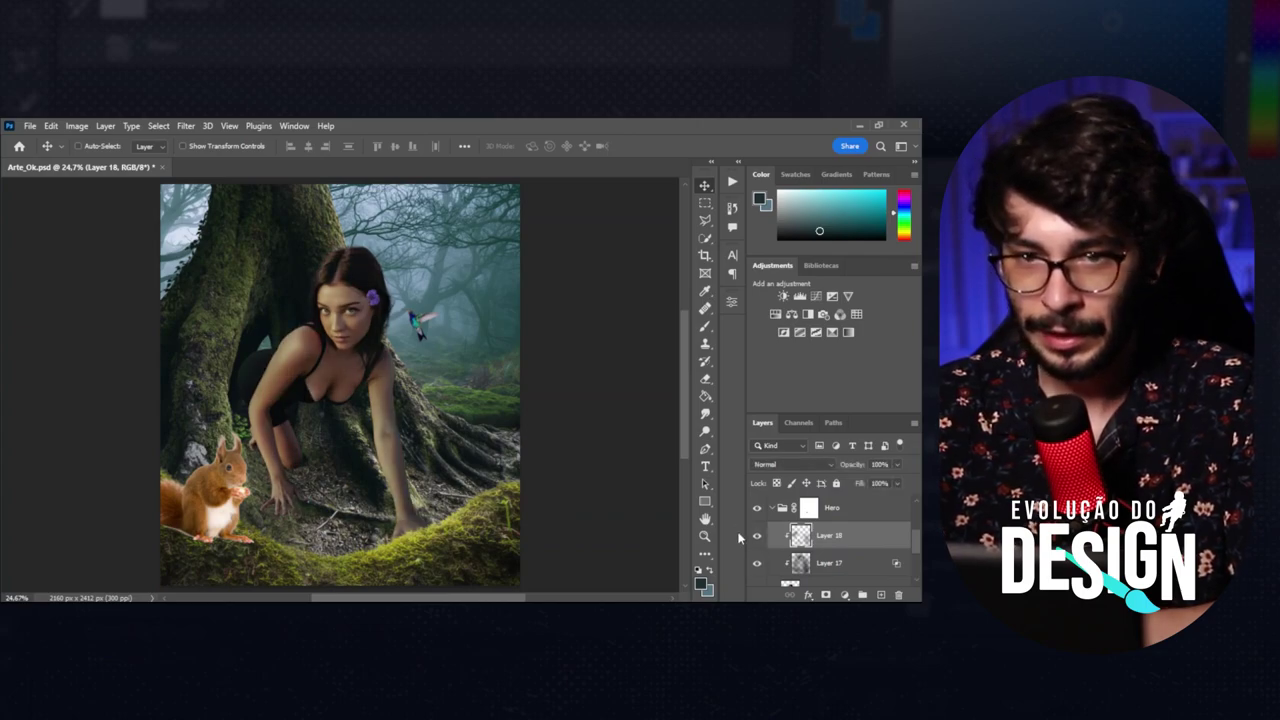
# Add a Curves 2 adjustment above Layer 18 with its top-right point lowered to darken the image.
pyautogui.click(845, 595)
pyautogui.click(822, 428)
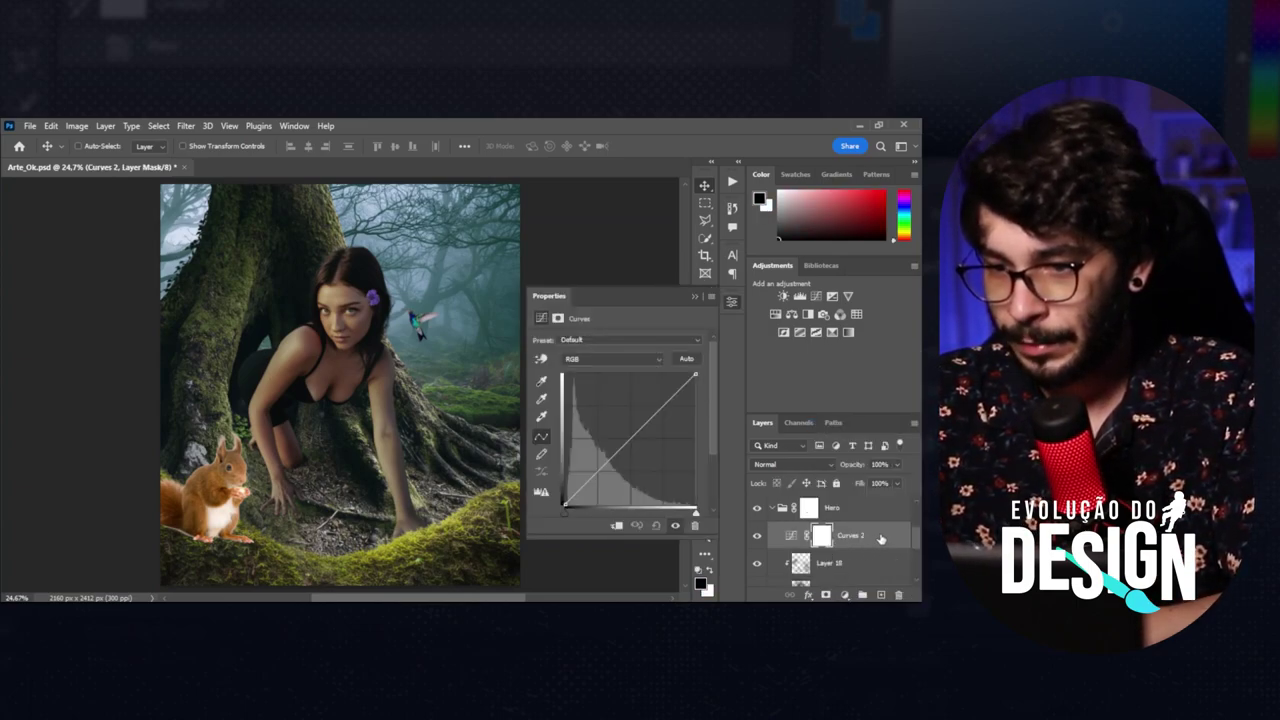
pyautogui.click(790, 535)
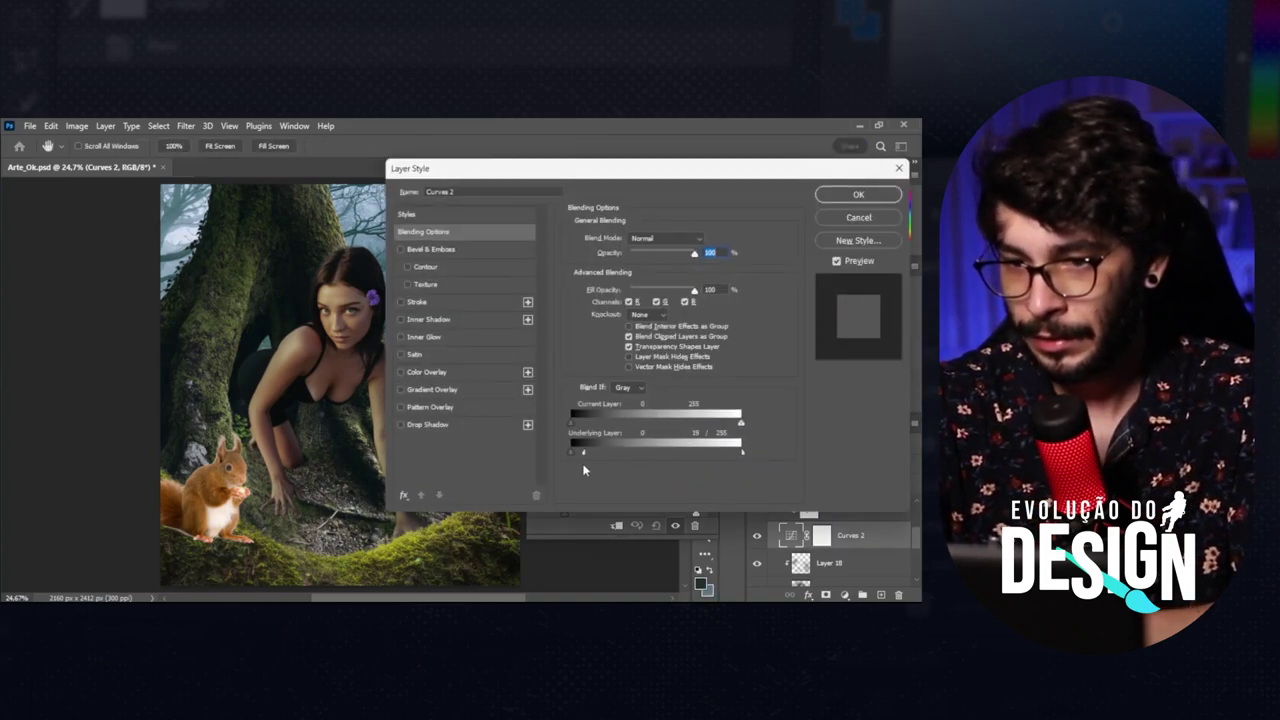
pyautogui.press('Return')
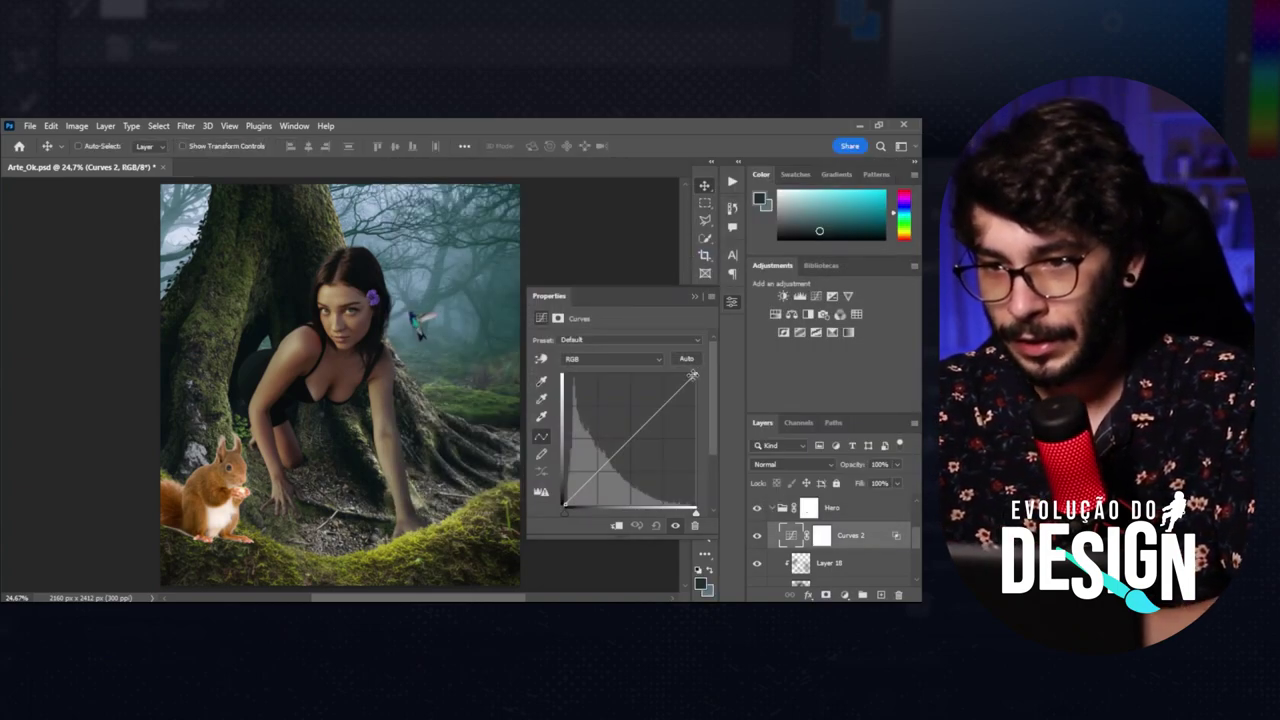
pyautogui.moveTo(696, 375); pyautogui.dragTo(703, 435)
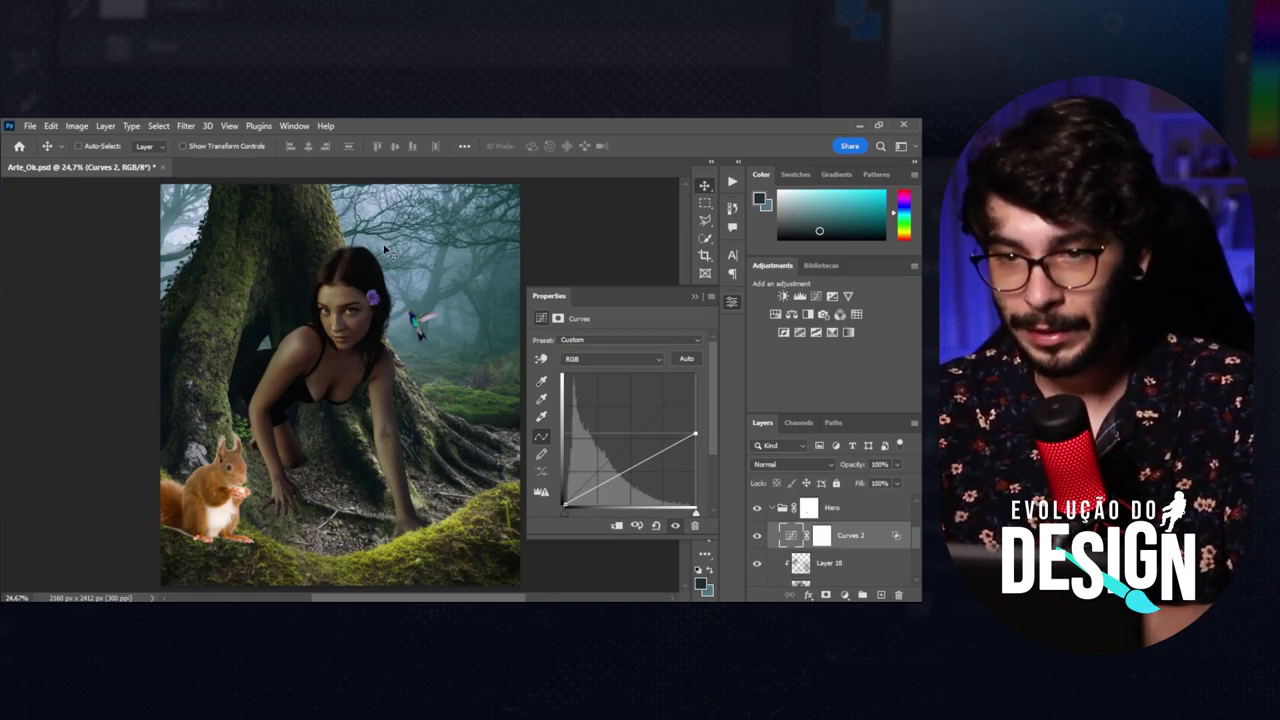
pyautogui.click(521, 298)
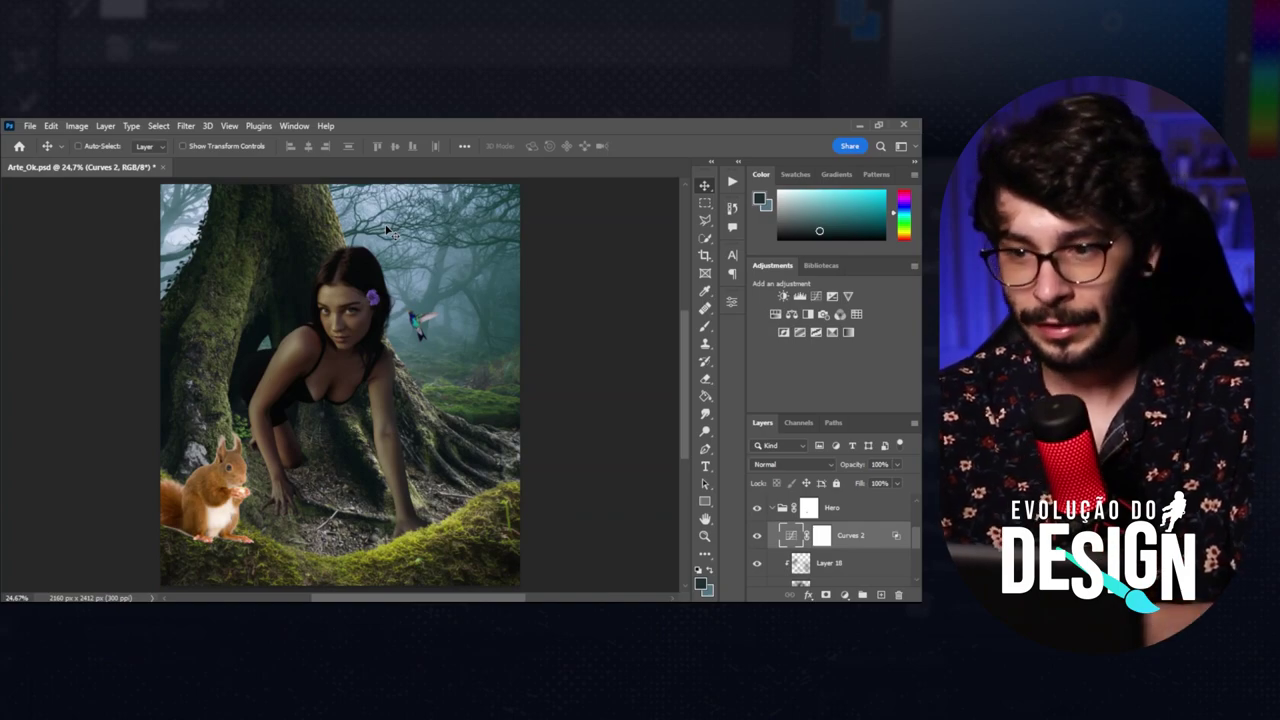
pyautogui.click(821, 536)
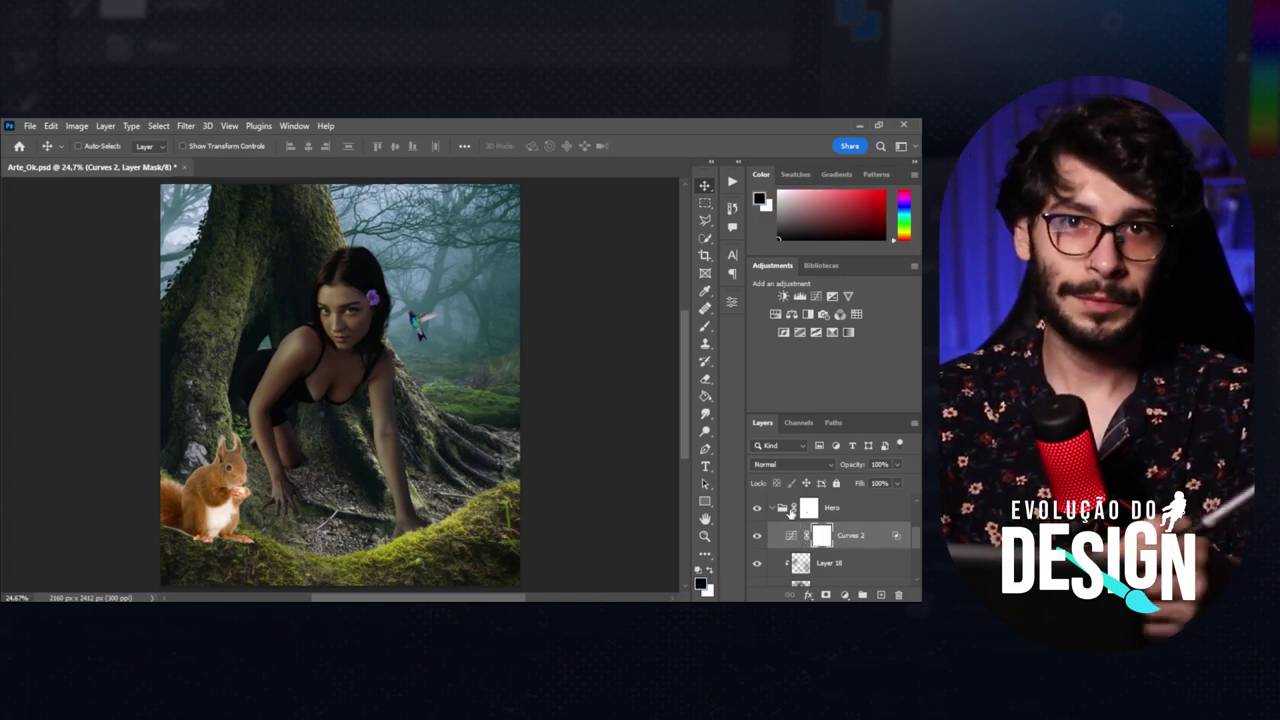
# Invert the Curves 2 mask and paint white around the woman's head to reveal the darkening.
pyautogui.hotkey('ctrl', 'i')
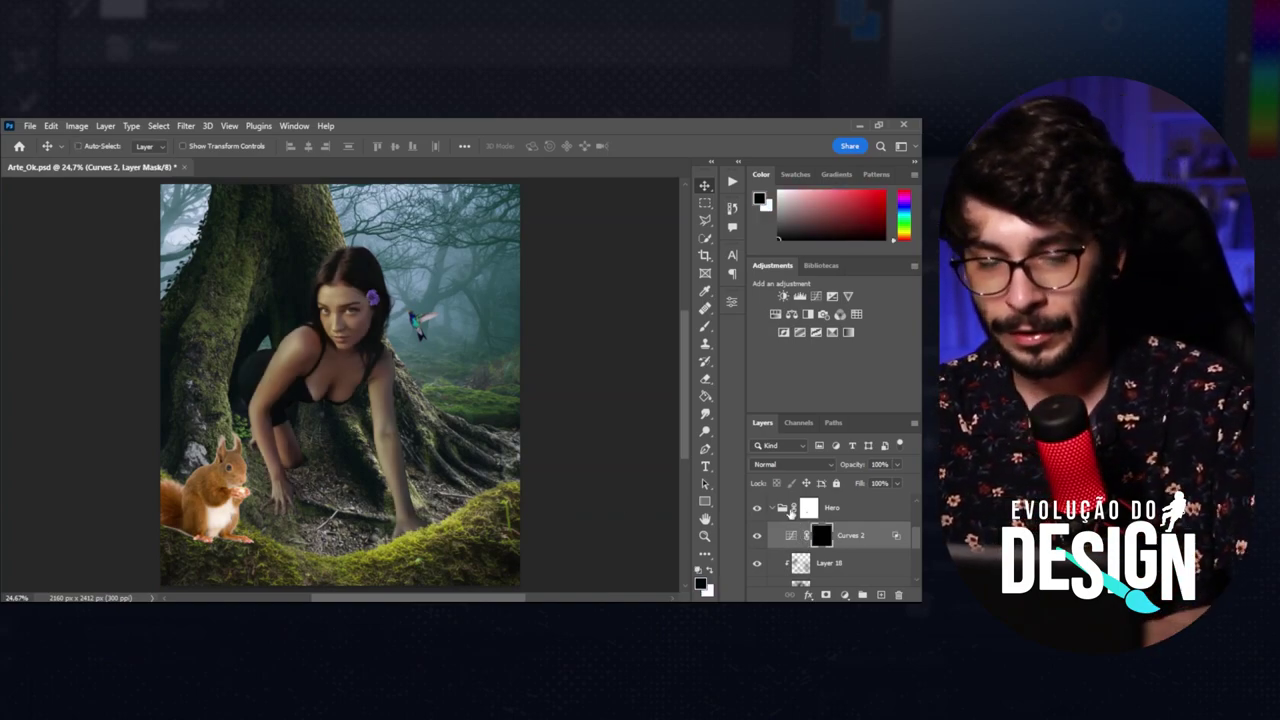
pyautogui.press('b')
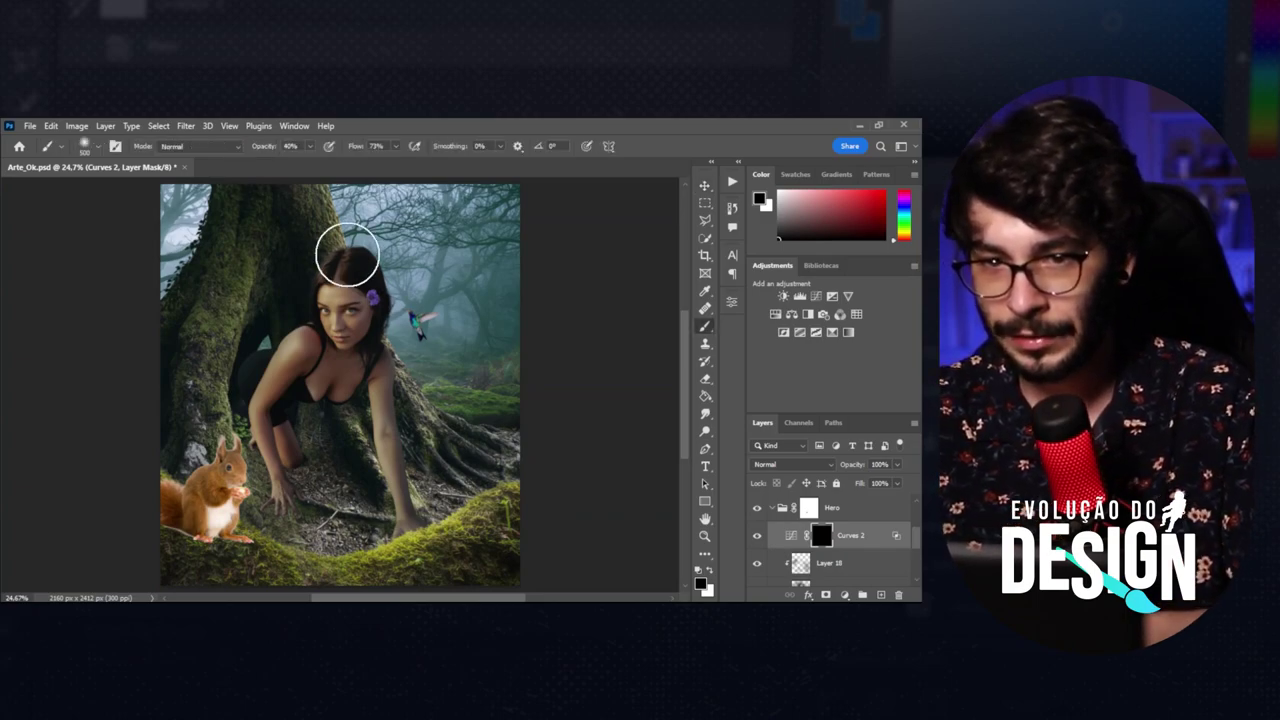
pyautogui.press('x')
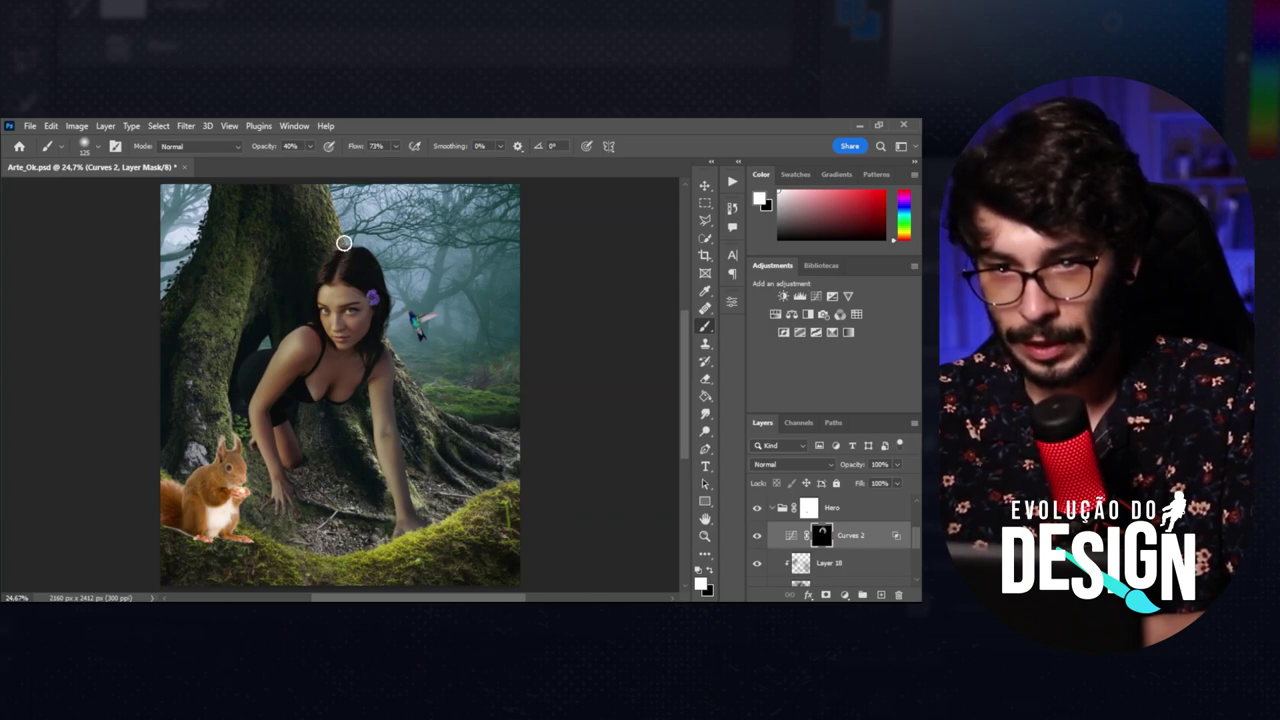
pyautogui.press('v')
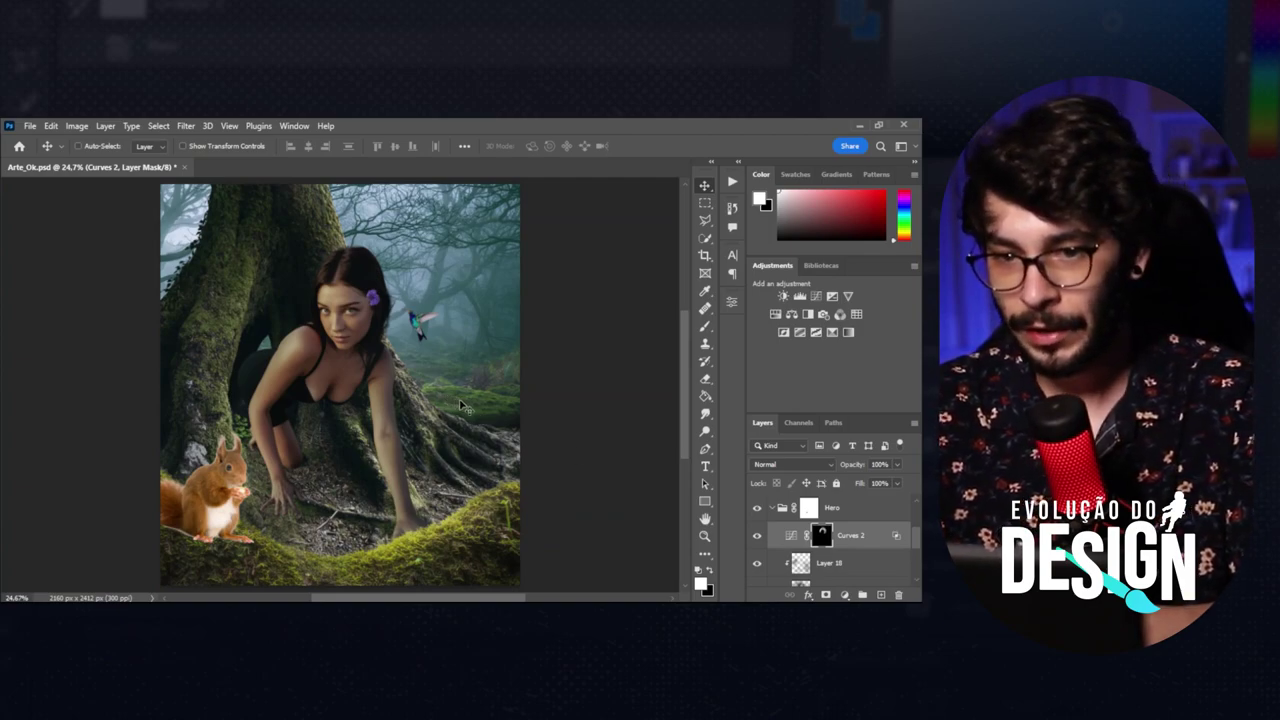
pyautogui.click(842, 537)
pyautogui.click(844, 594)
# Add a Levels adjustment with black input 24 and invert its mask to hide the effect.
pyautogui.click(822, 415)
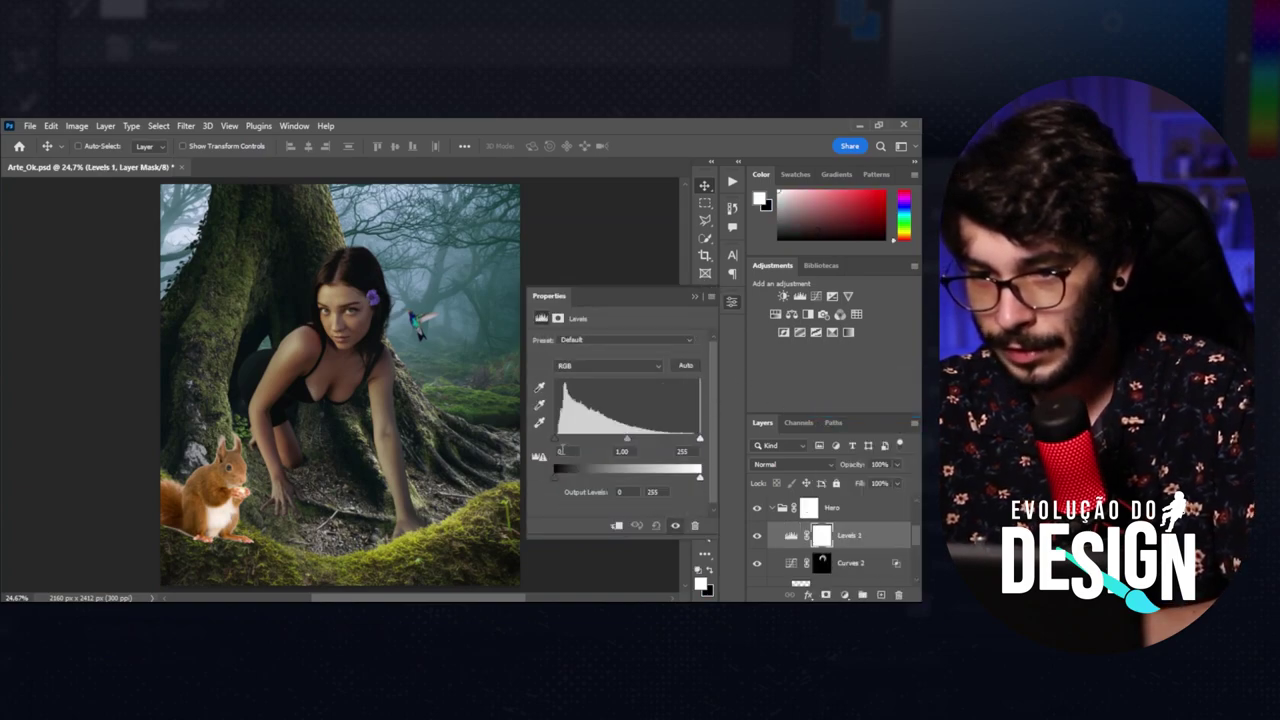
pyautogui.moveTo(555, 440); pyautogui.dragTo(569, 441)
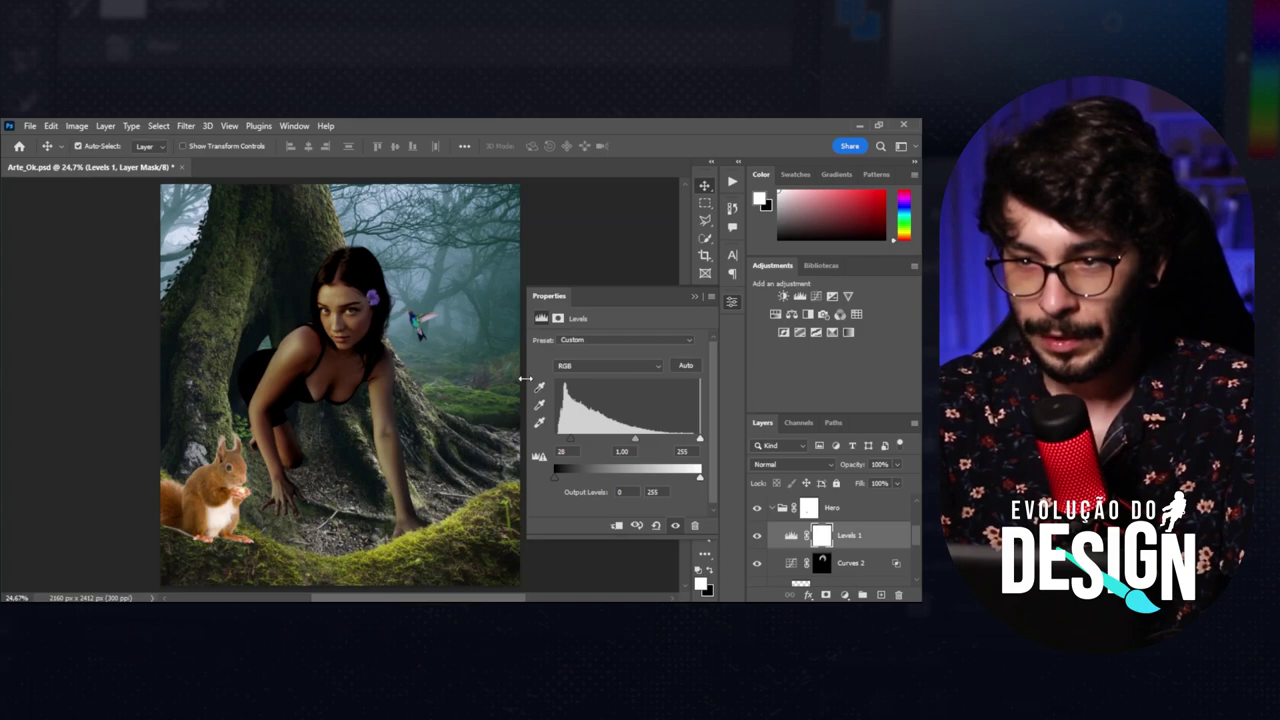
pyautogui.hotkey('ctrl', 'i')
pyautogui.click(732, 301)
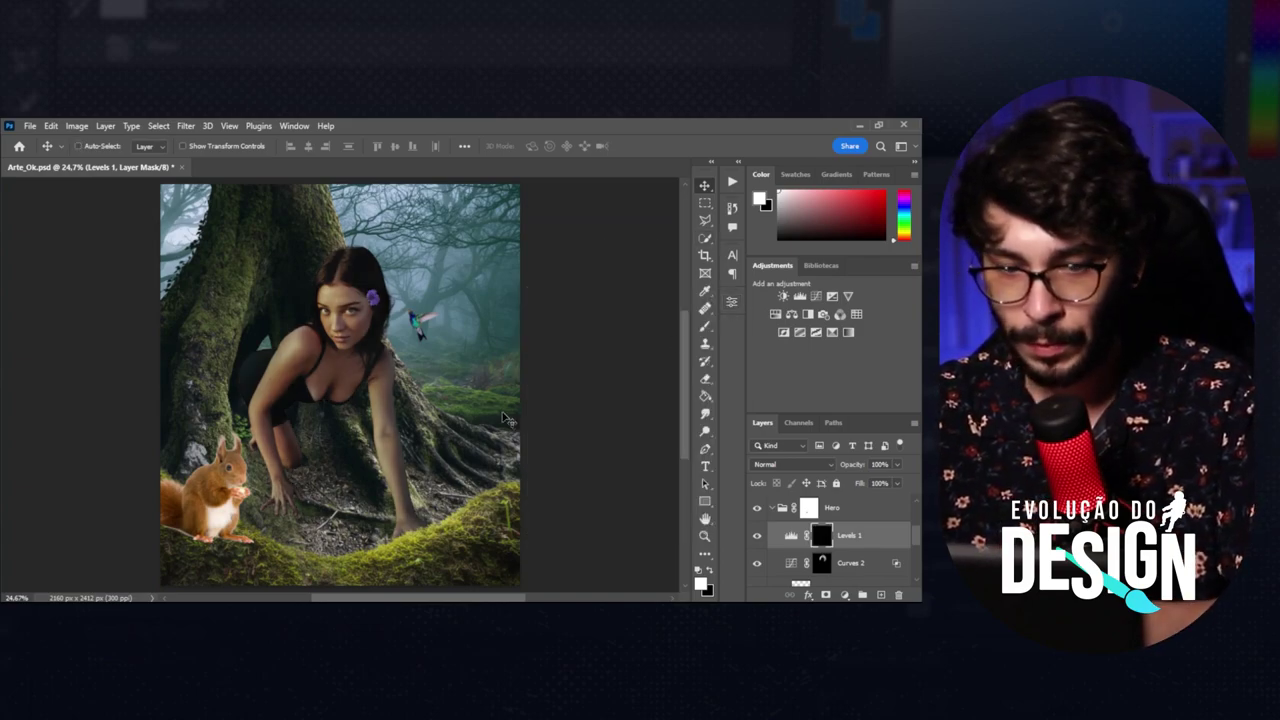
# Paint white on the Levels 1 mask over the lower-right mossy roots with 700–250 px brushes.
pyautogui.press('b')
pyautogui.press(']')
pyautogui.press(']')
pyautogui.press(']')
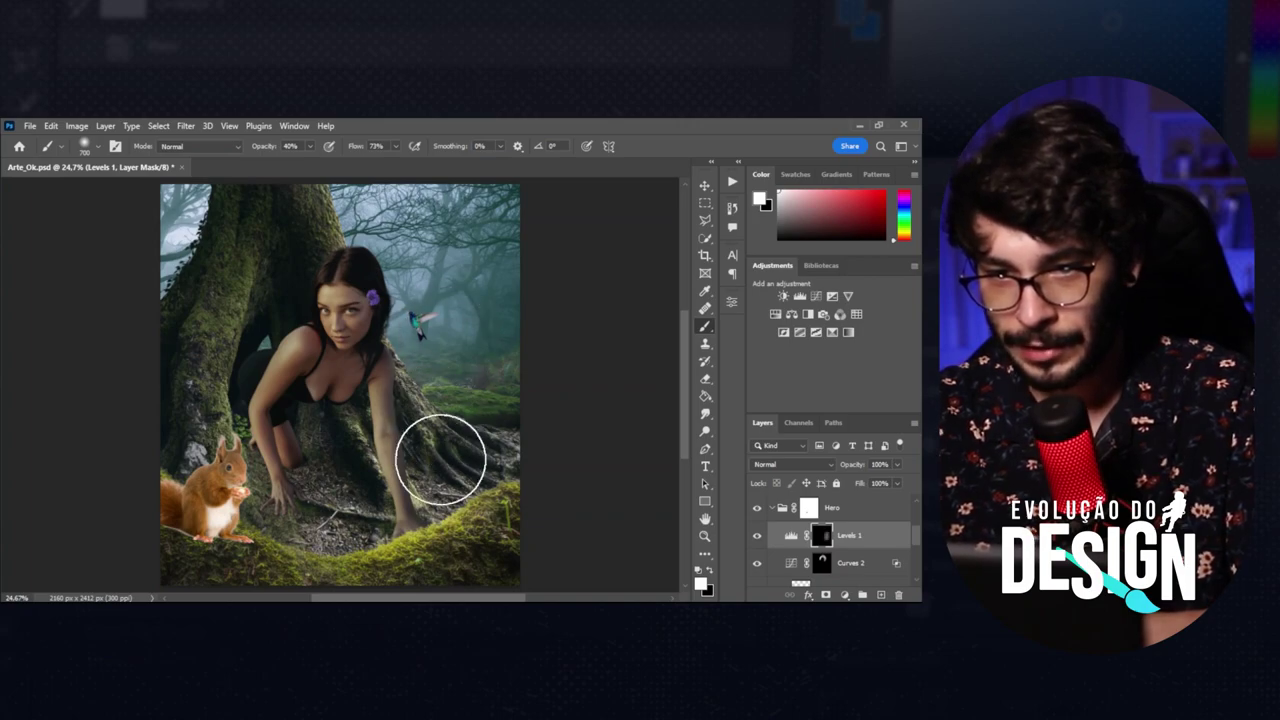
pyautogui.moveTo(449, 471); pyautogui.dragTo(483, 511)
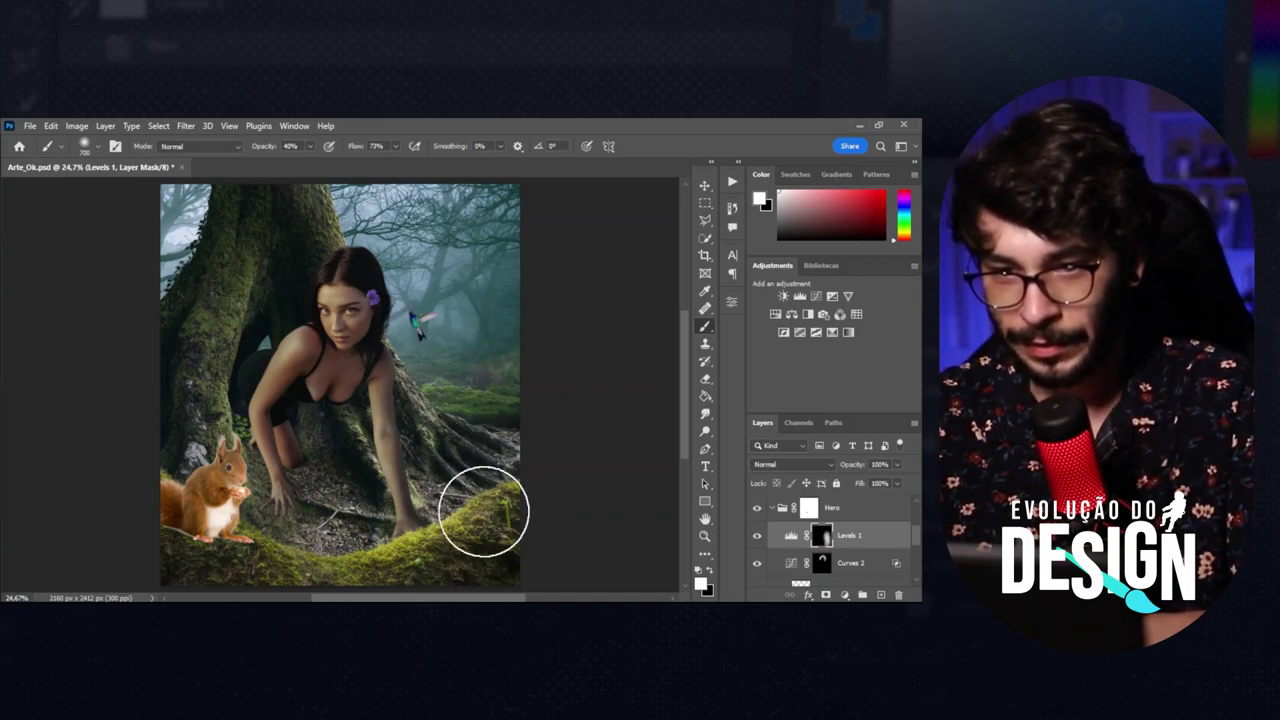
pyautogui.moveTo(483, 511); pyautogui.dragTo(457, 534)
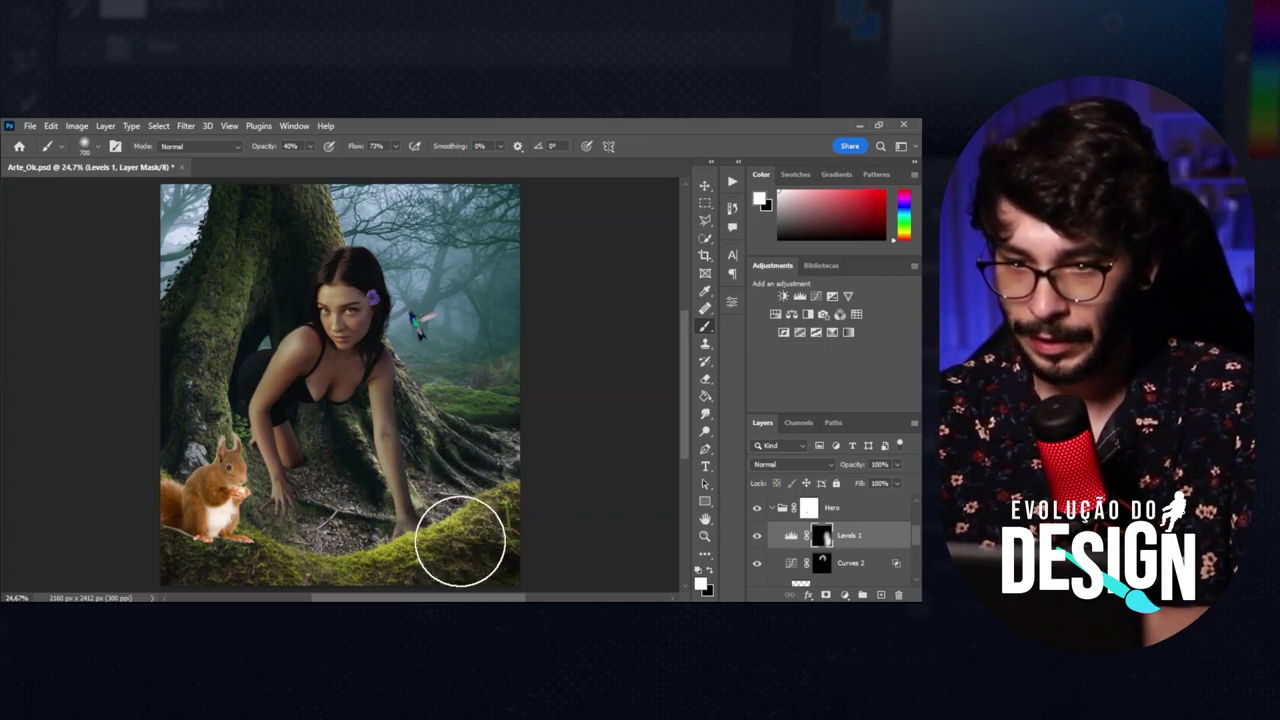
pyautogui.press('[')
pyautogui.press('[')
pyautogui.press('[')
pyautogui.press('[')
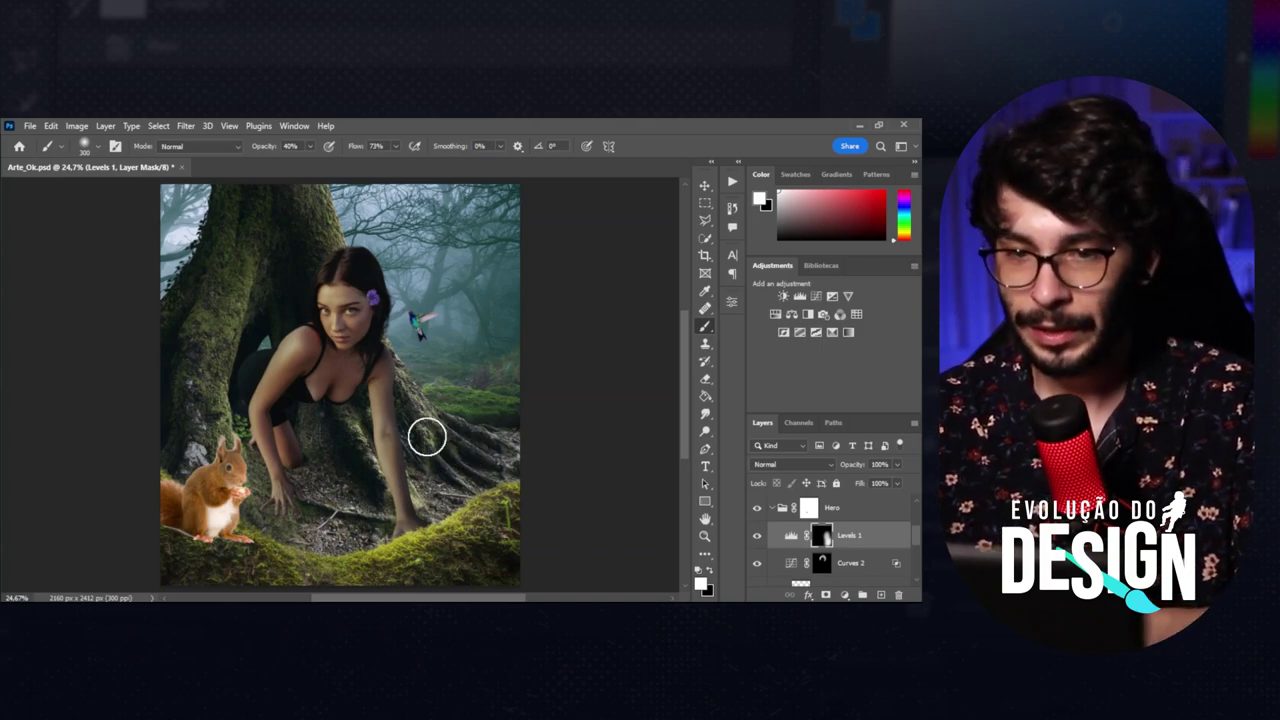
pyautogui.press('[')
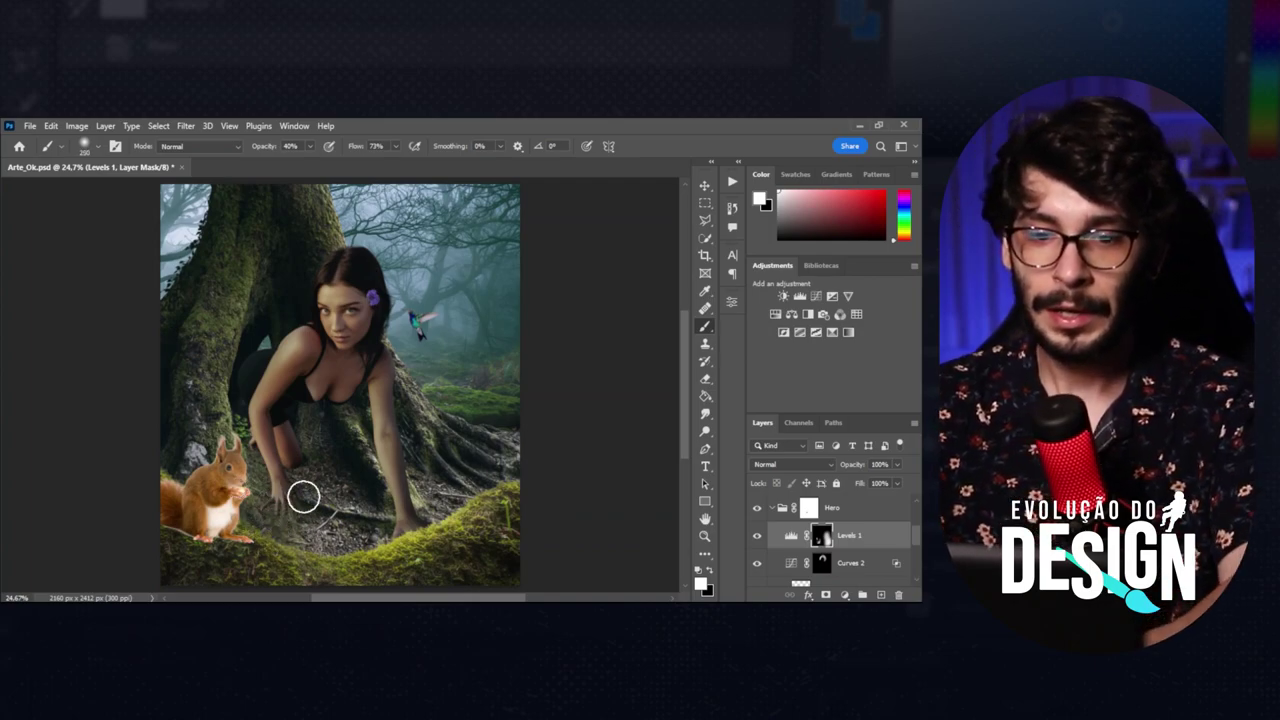
pyautogui.press('v')
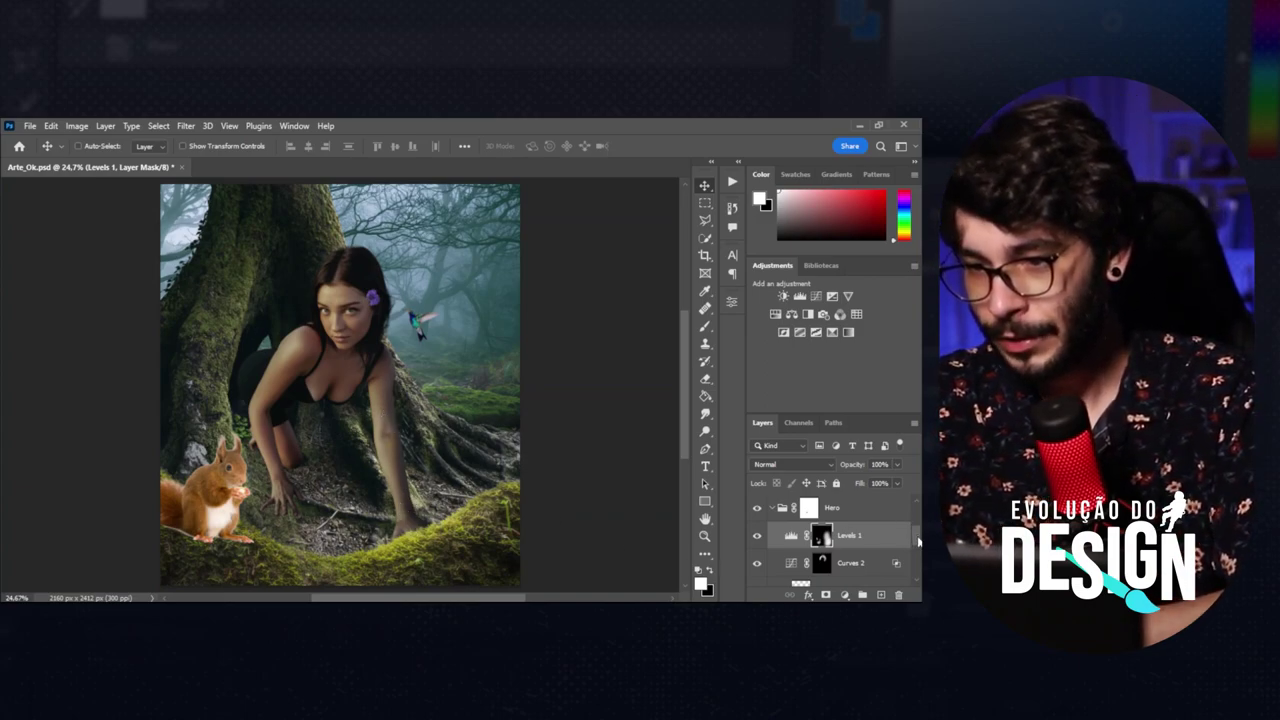
# Add a new Layer 19 above Layer 18 and set its blend mode to Color.
pyautogui.scroll(-3, 918, 550)
pyautogui.scroll(-1, 918, 550)
pyautogui.click(855, 522)
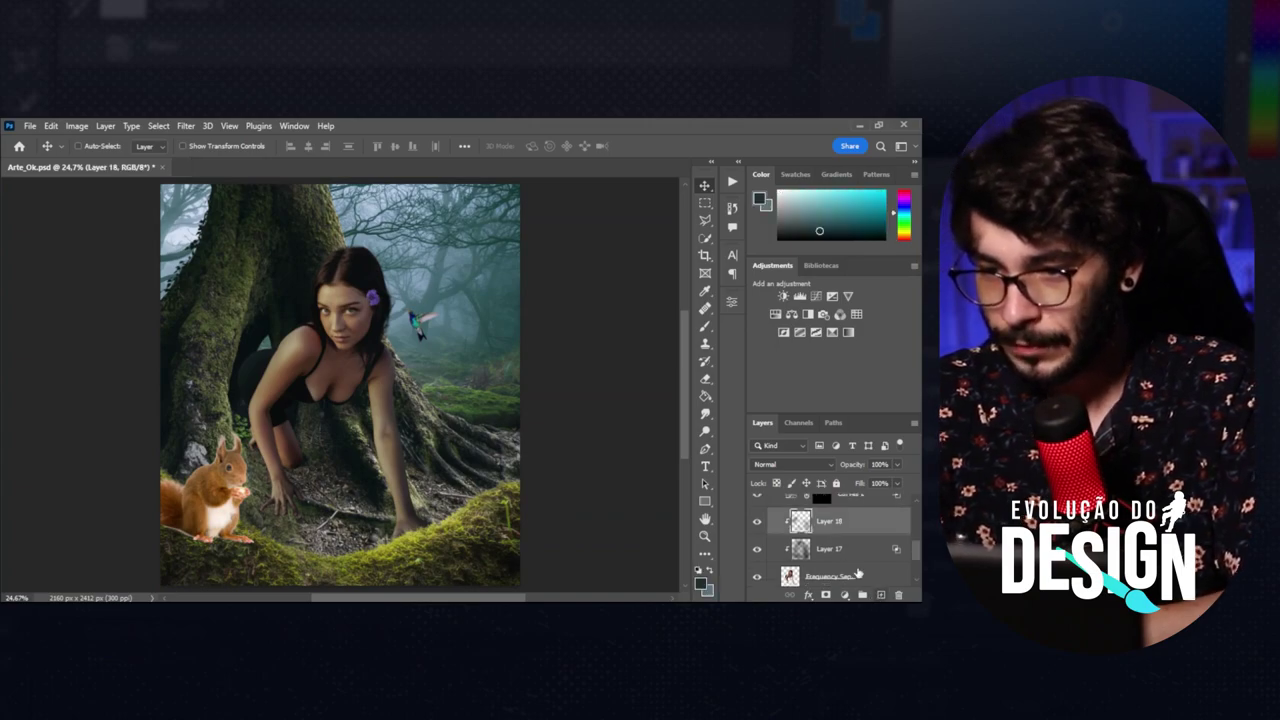
pyautogui.click(882, 596)
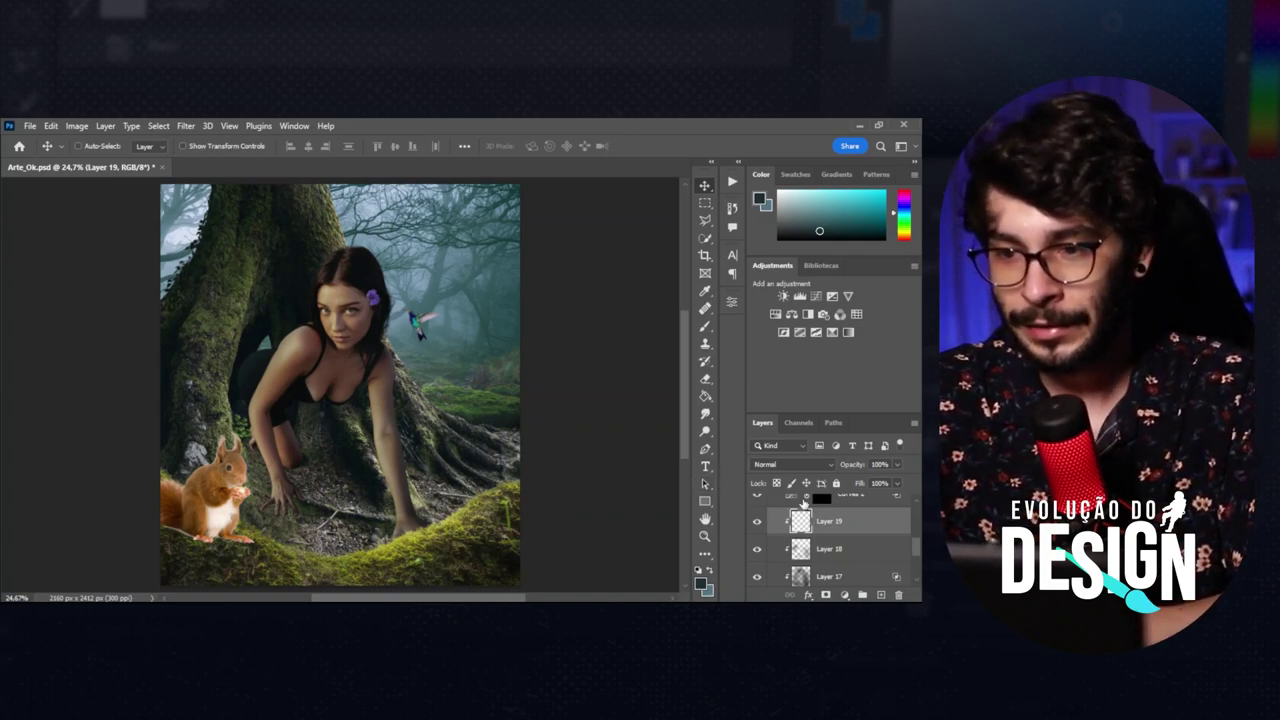
pyautogui.click(762, 465)
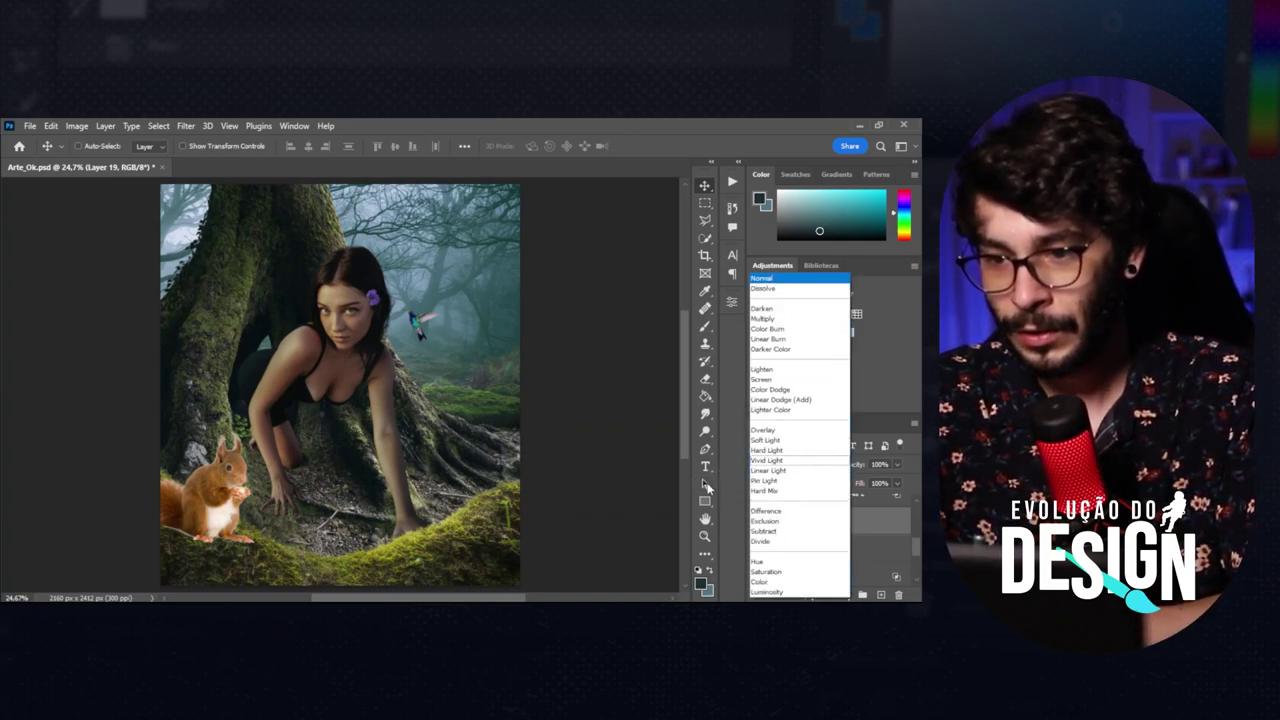
pyautogui.click(762, 581)
# Switch to the Brush tool with a skin-like brown foreground colour.
pyautogui.press('b')
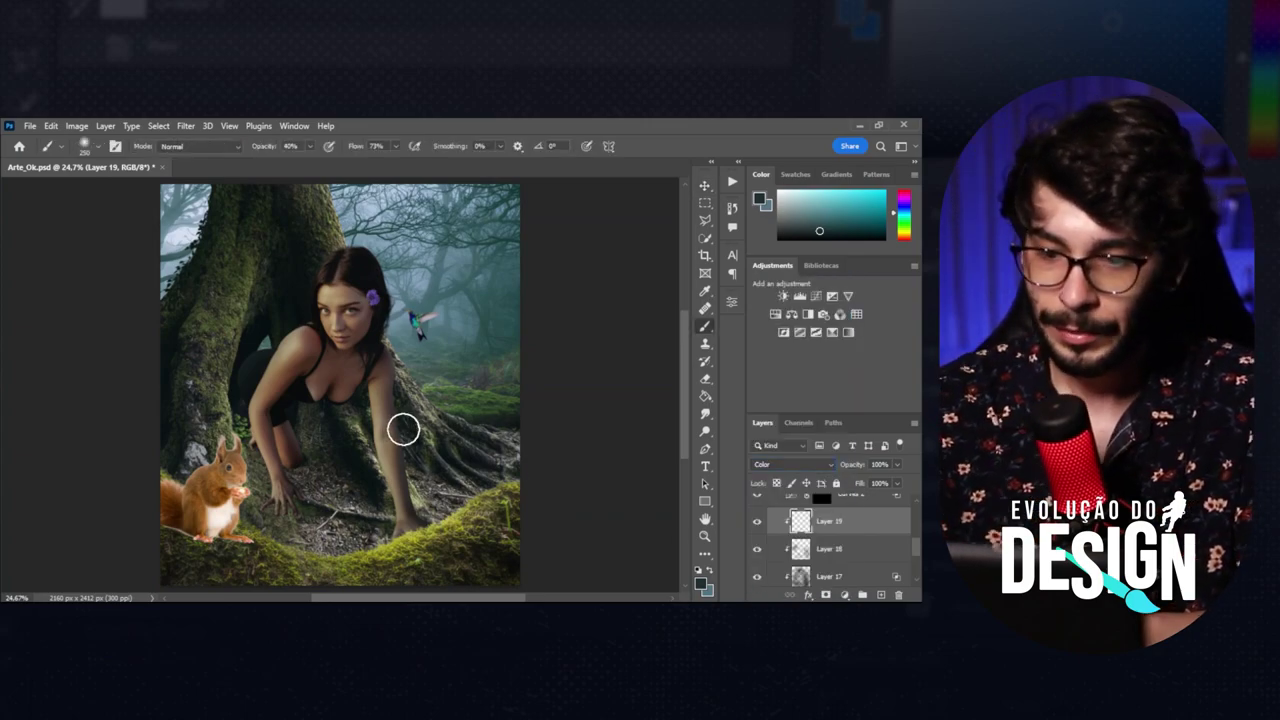
pyautogui.press('super')
pyautogui.press('super')
pyautogui.keyDown('alt'); pyautogui.click(300, 345); pyautogui.keyUp('alt')
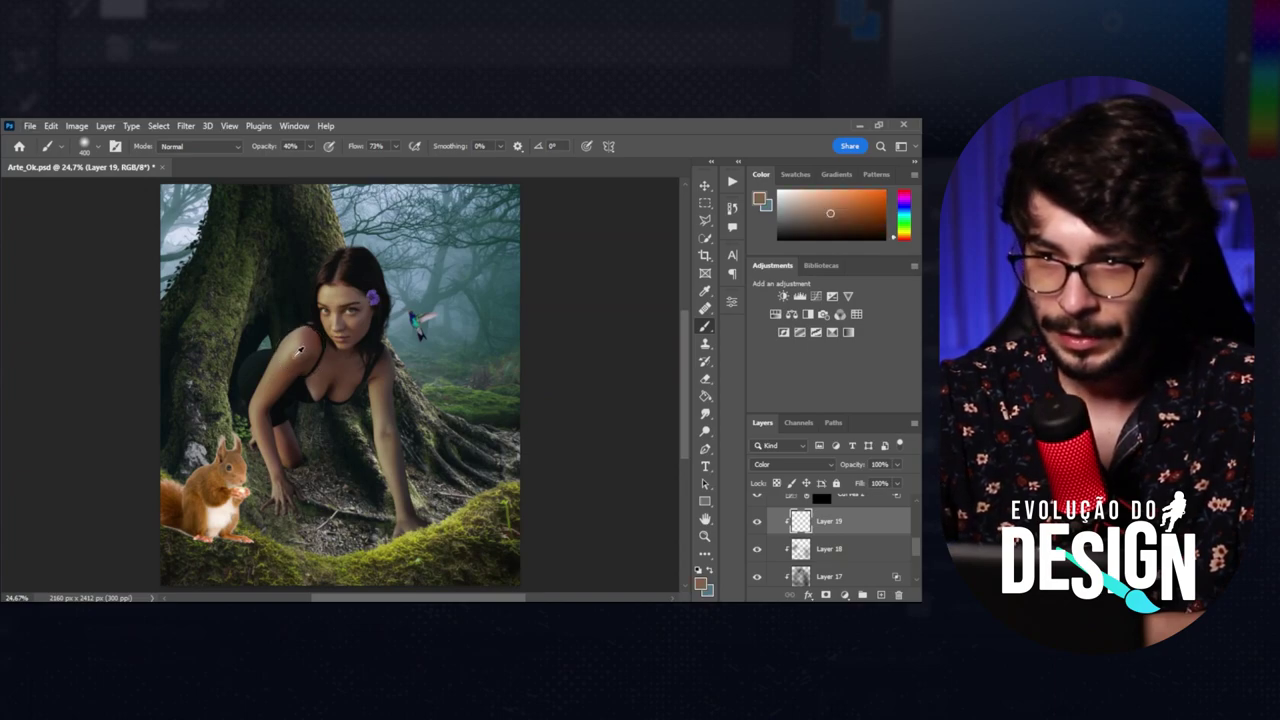
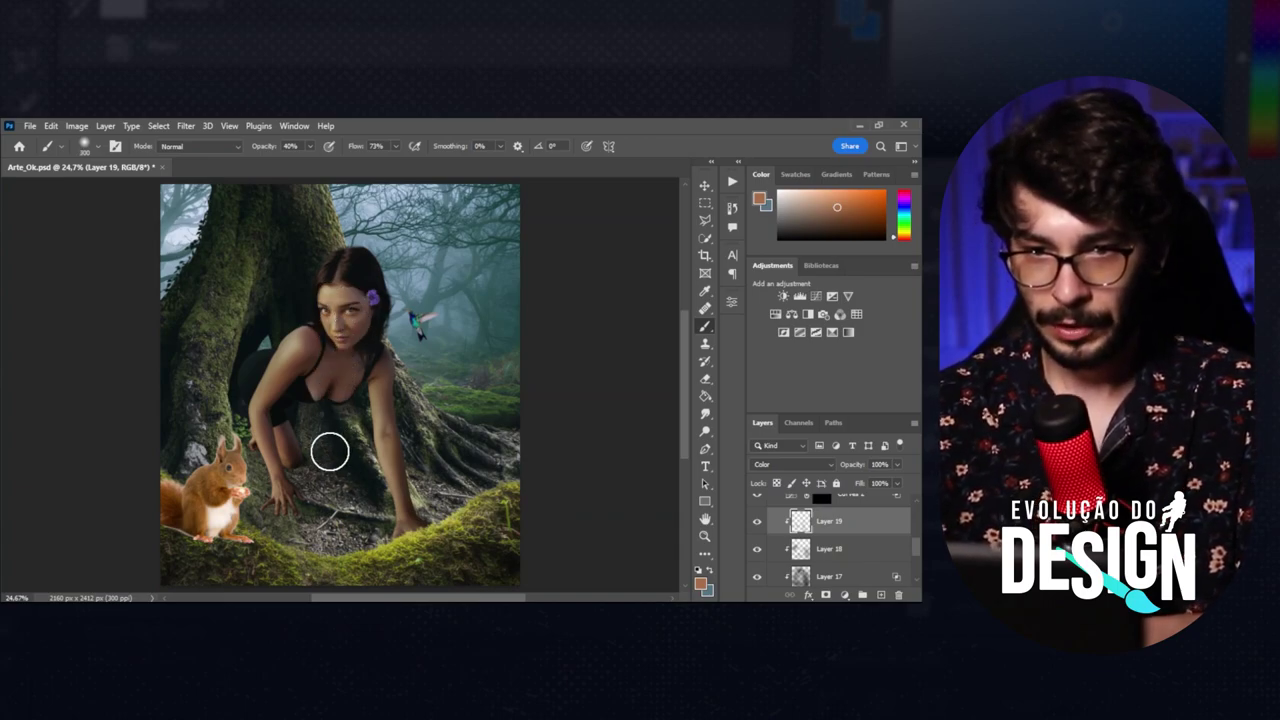
# Compare Layer 19 on and off, then add a new empty layer above Flower in the Flower group.
pyautogui.press('v')
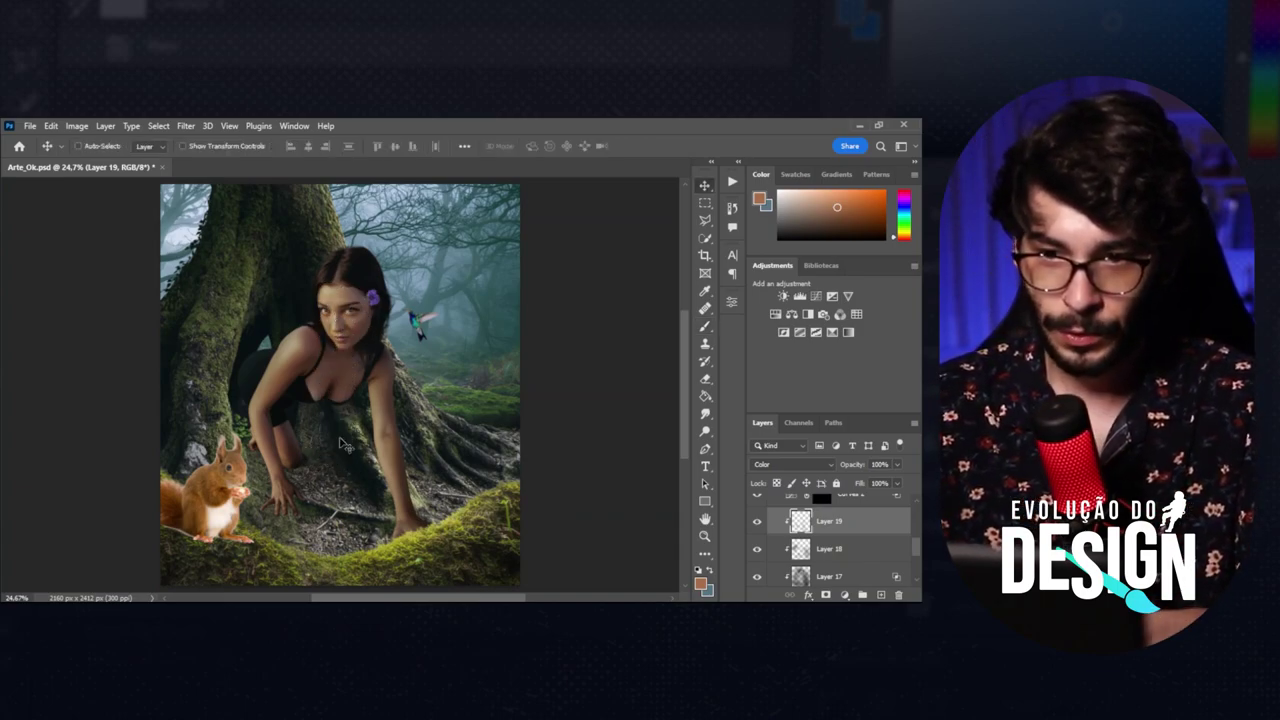
pyautogui.click(757, 522)
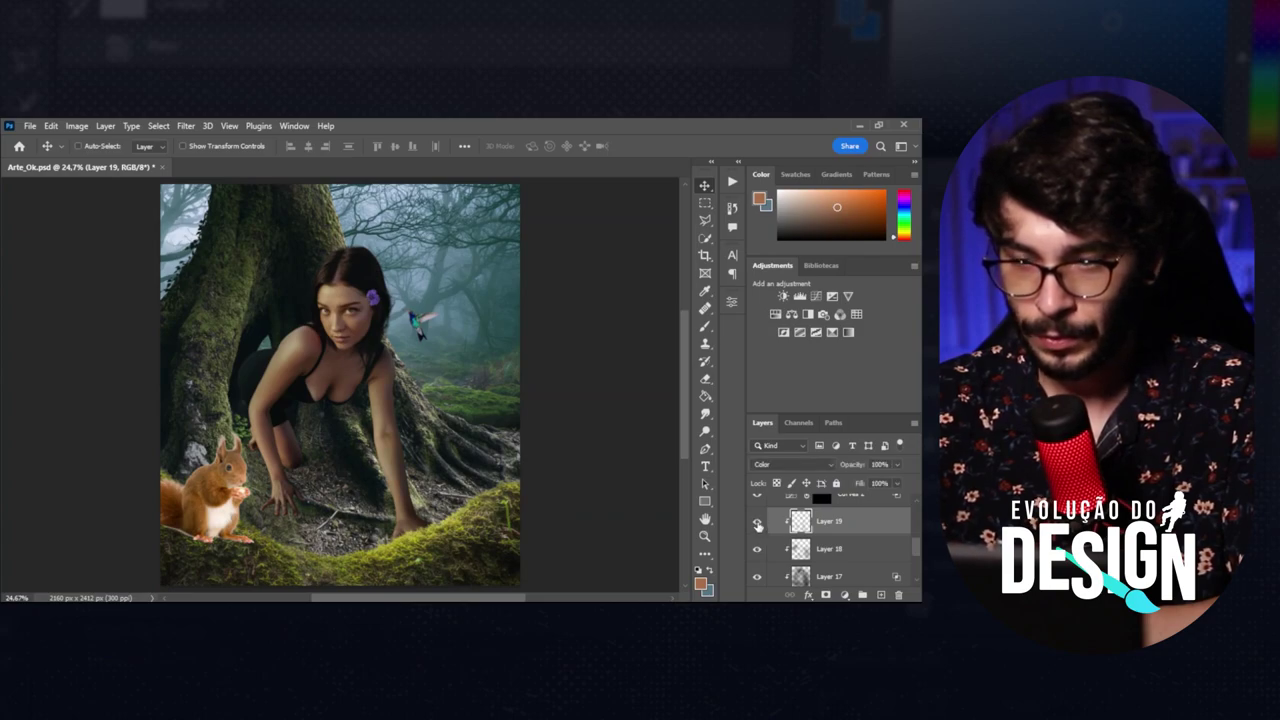
pyautogui.click(757, 522)
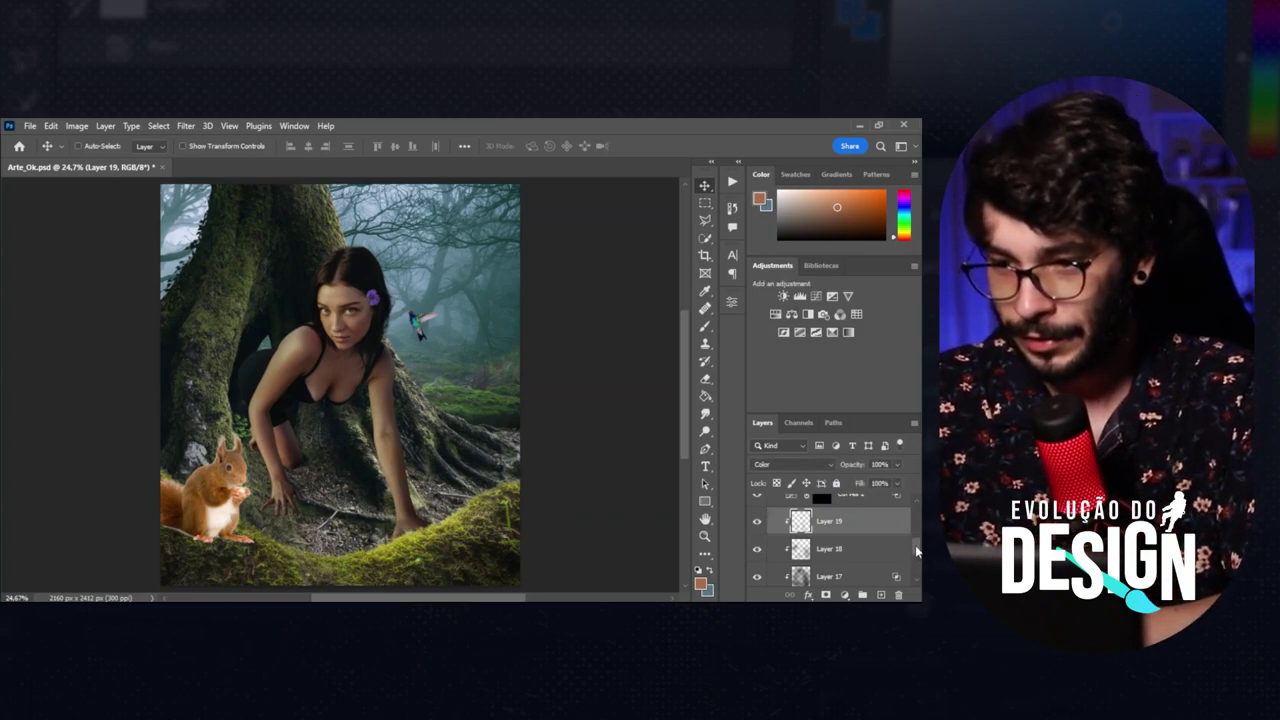
pyautogui.scroll(3, 832, 551)
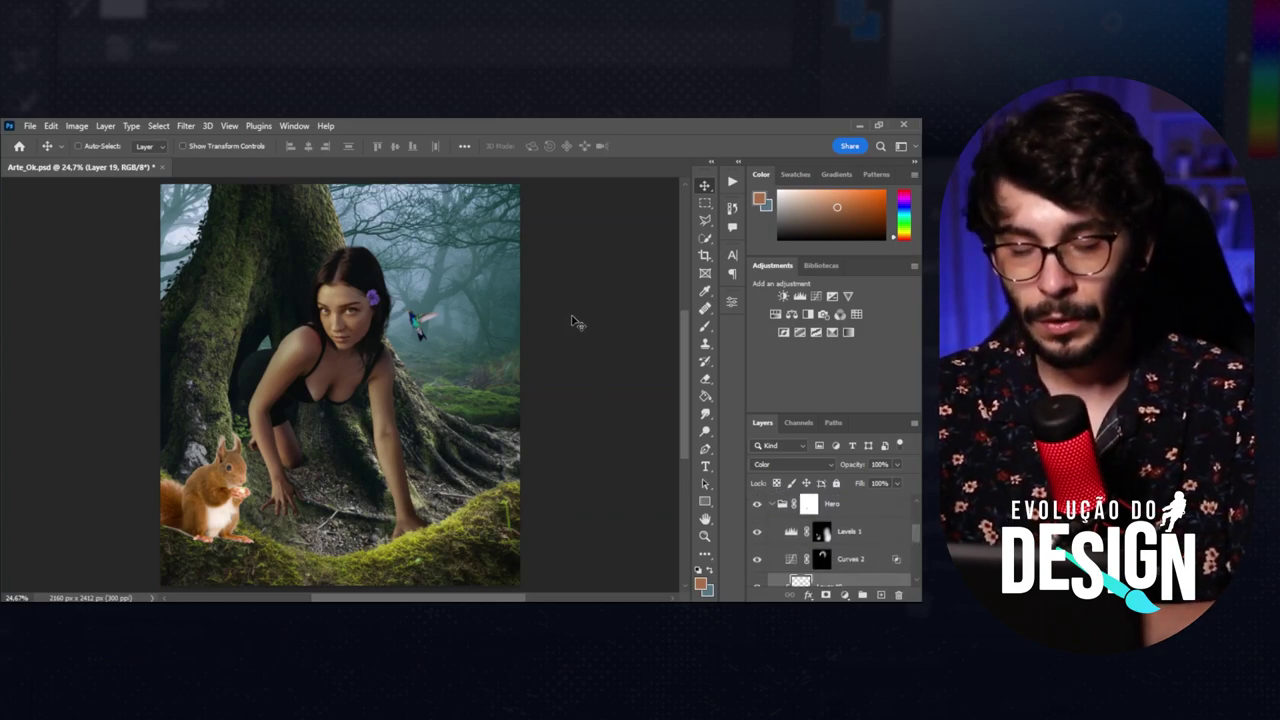
pyautogui.click(771, 505)
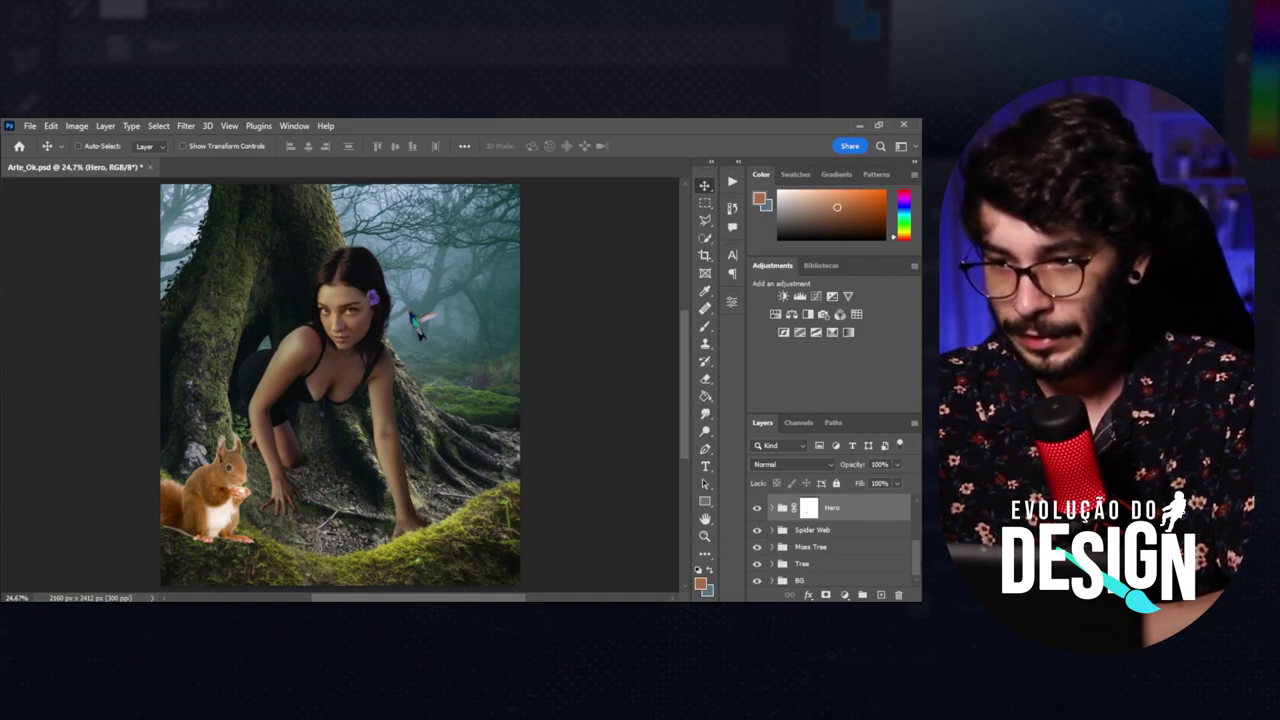
pyautogui.scroll(3, 916, 555)
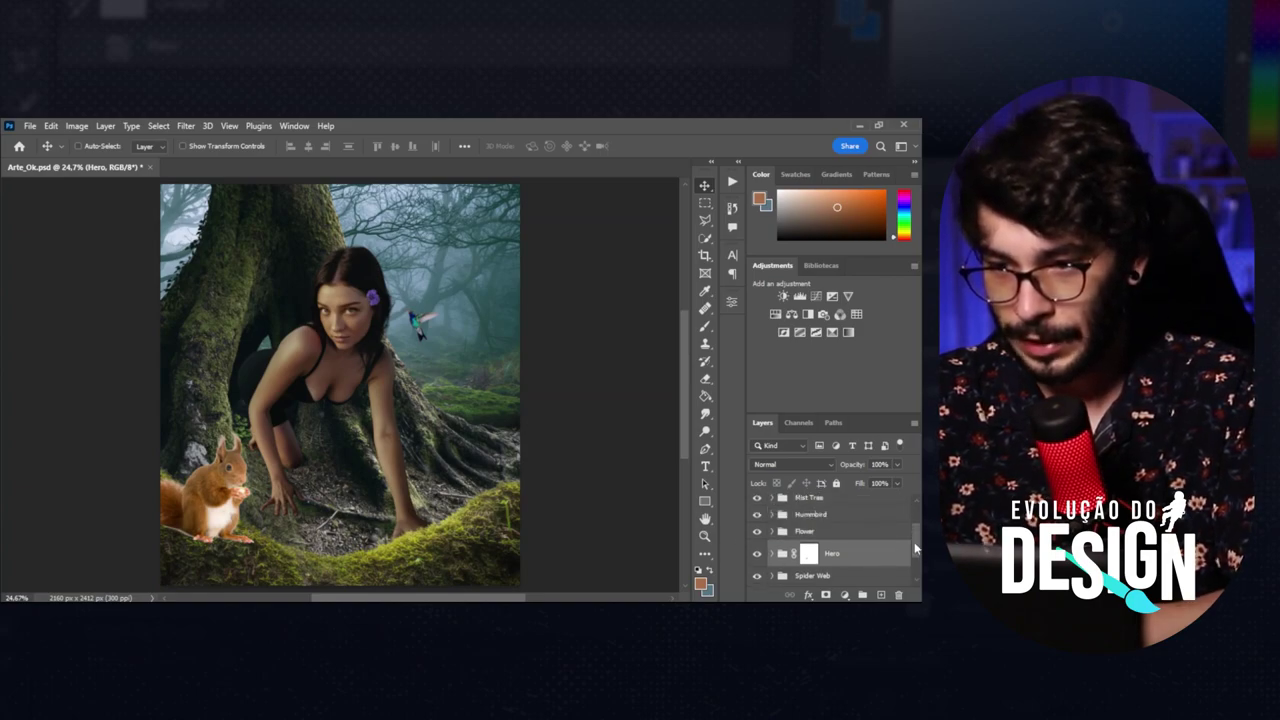
pyautogui.click(771, 533)
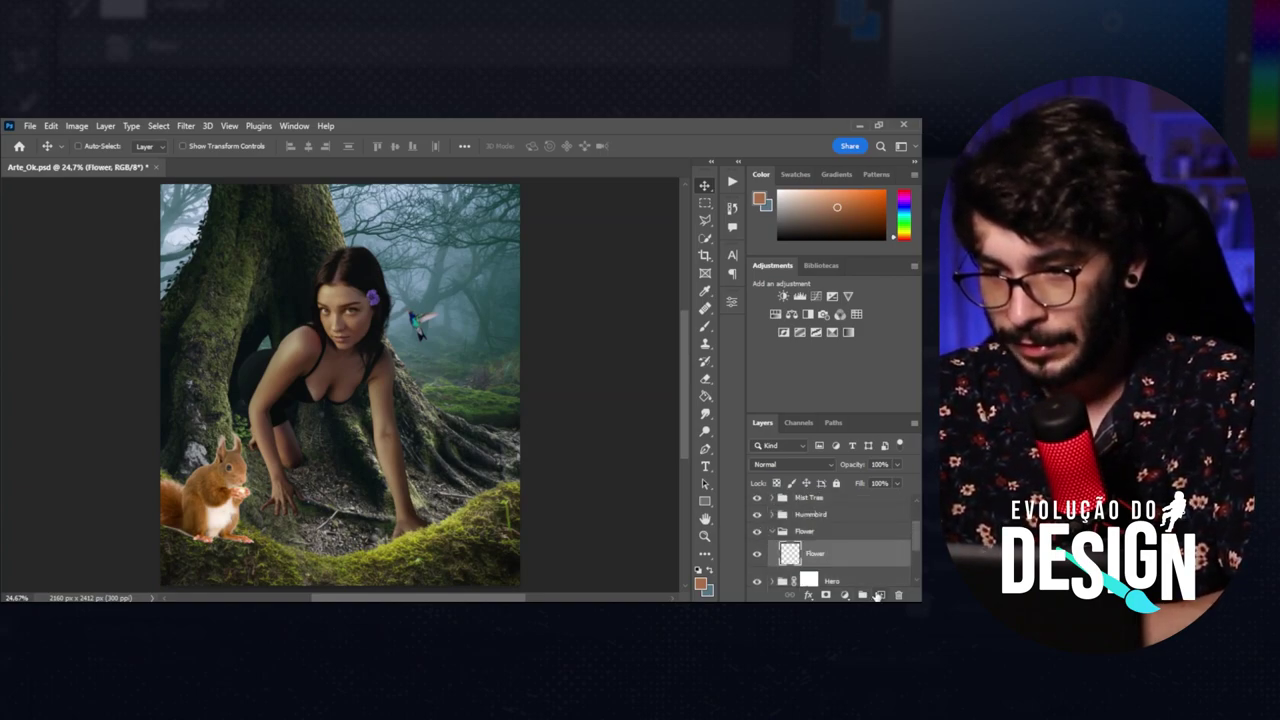
pyautogui.click(879, 595)
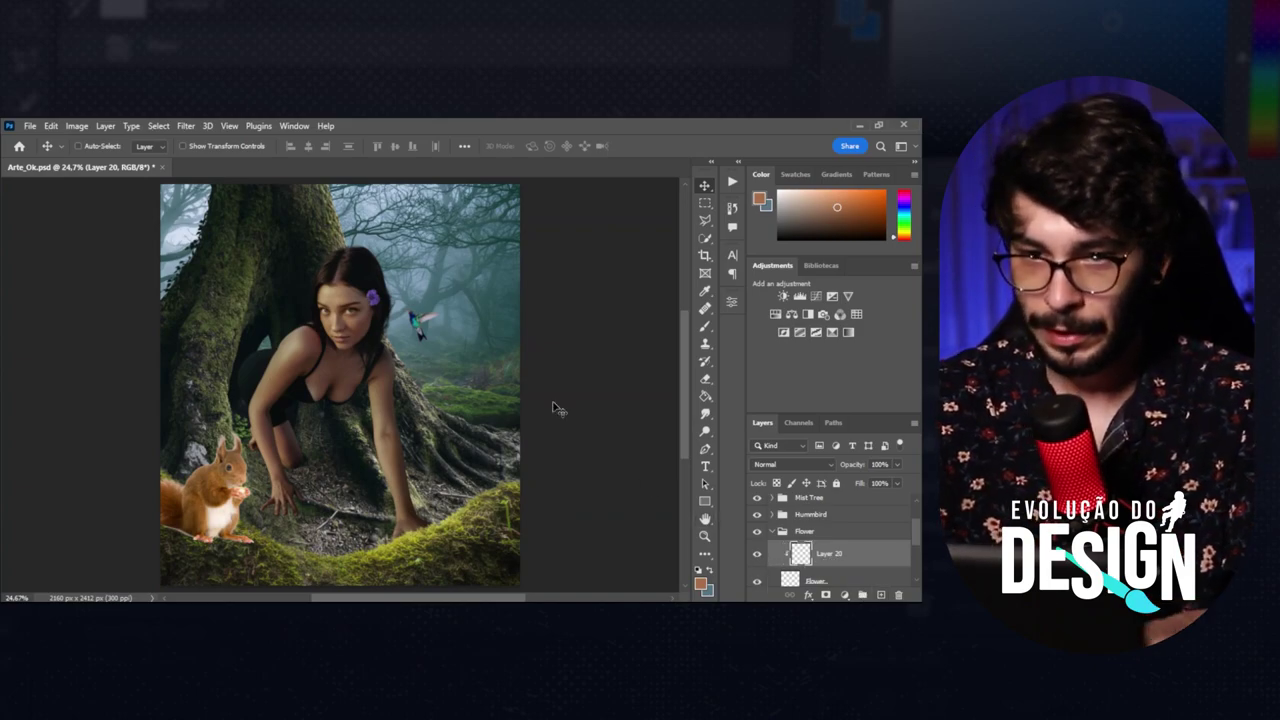
# Shade the hair flower with dark blue-purple using a 30 px brush, then fit the image in view.
pyautogui.scroll(1, 557, 408)
pyautogui.scroll(2, 557, 408)
pyautogui.scroll(1, 557, 408)
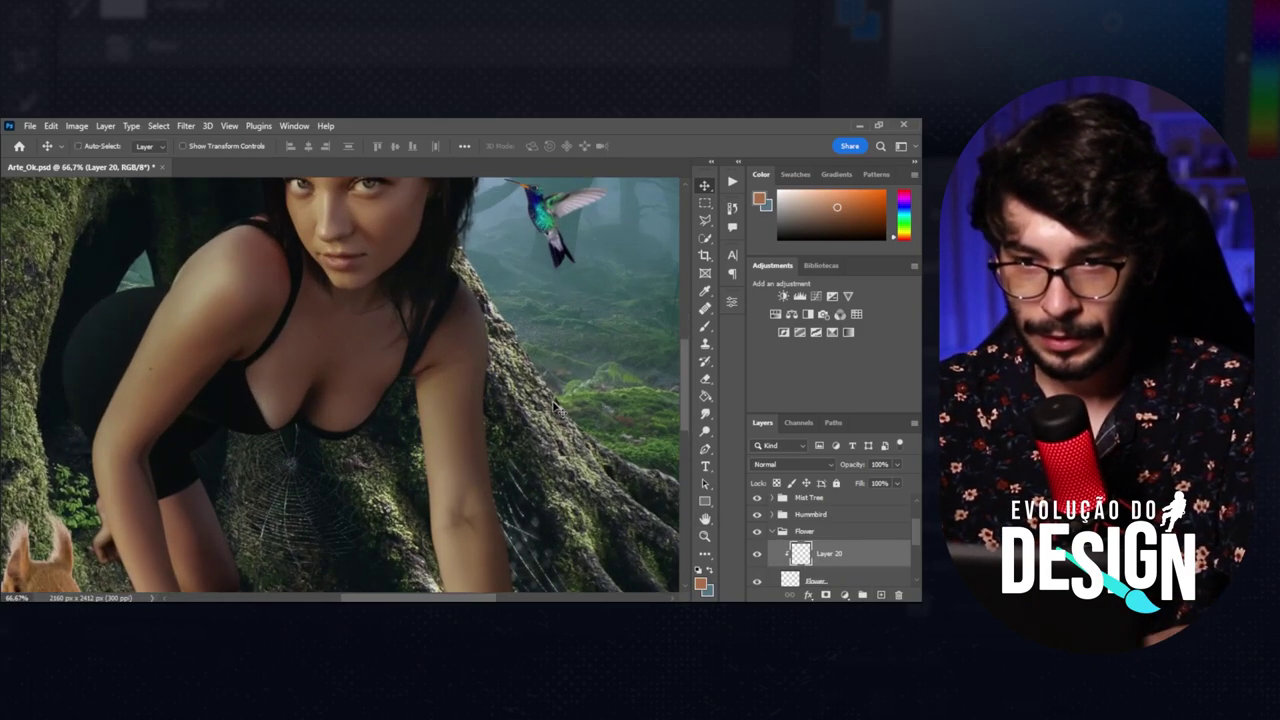
pyautogui.scroll(2, 552, 400)
pyautogui.scroll(2, 552, 400)
pyautogui.press('b')
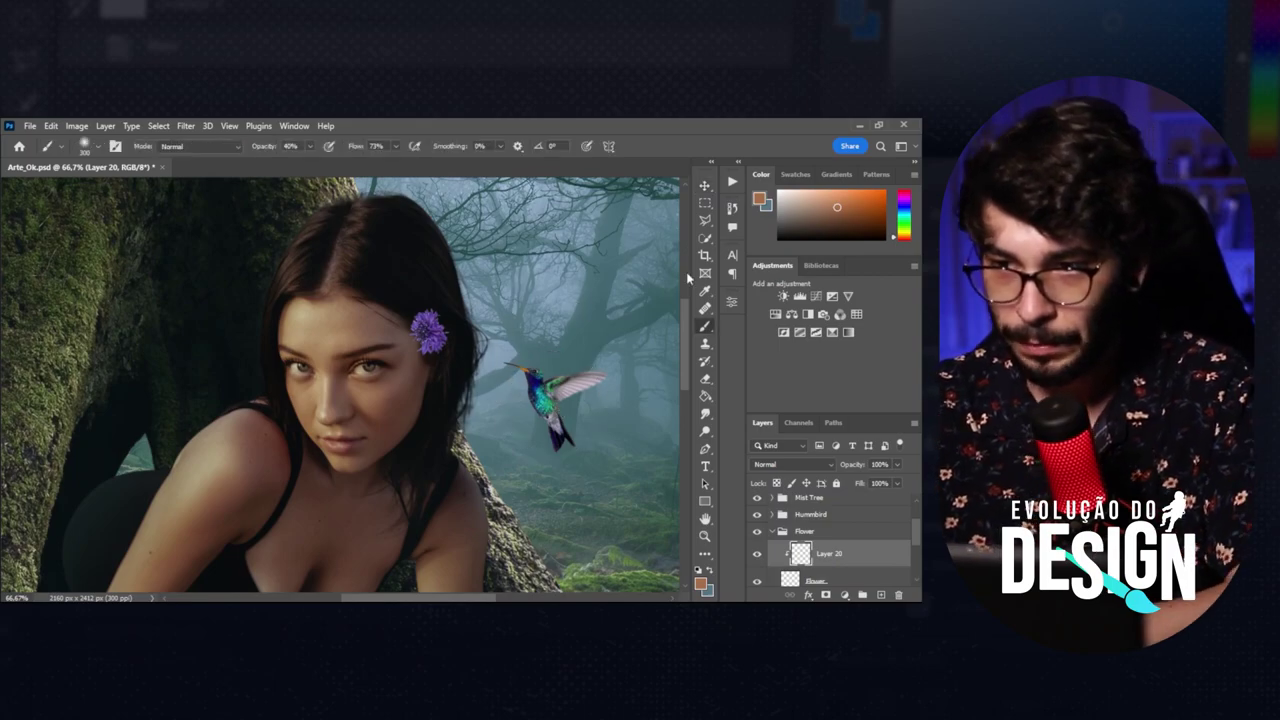
pyautogui.click(895, 207)
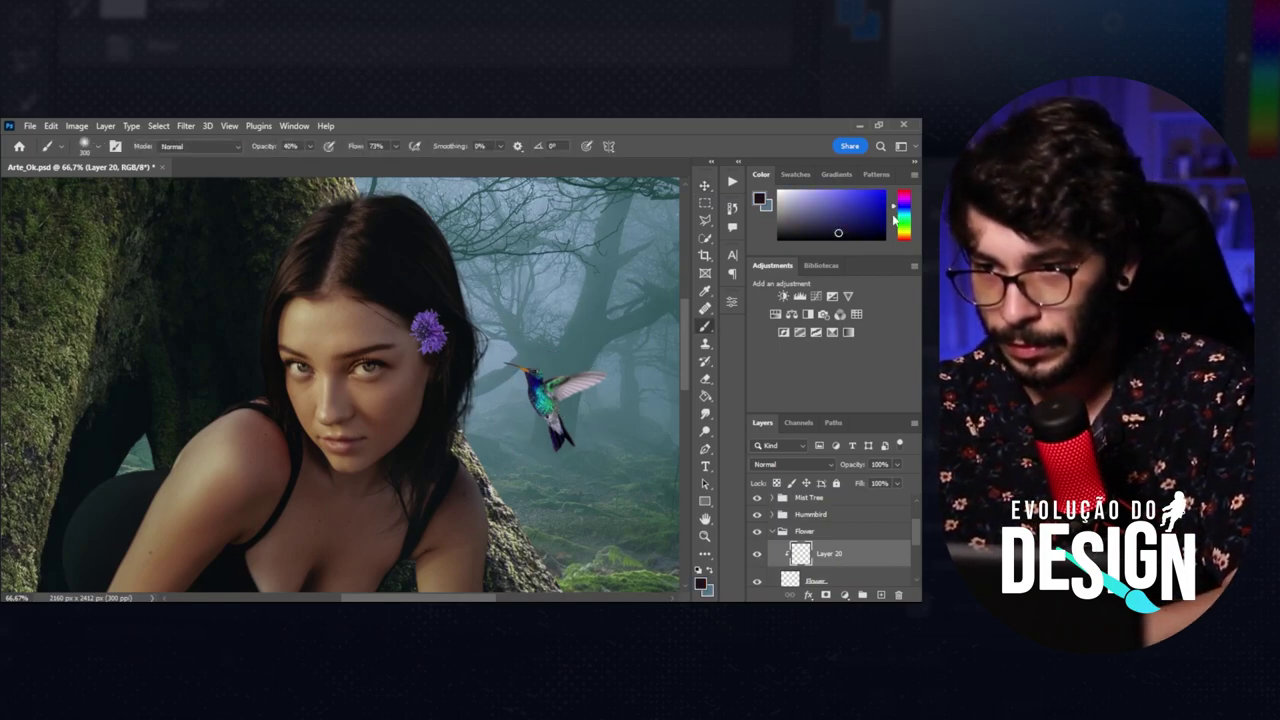
pyautogui.press('[')
pyautogui.press('[')
pyautogui.press('[')
pyautogui.press('[')
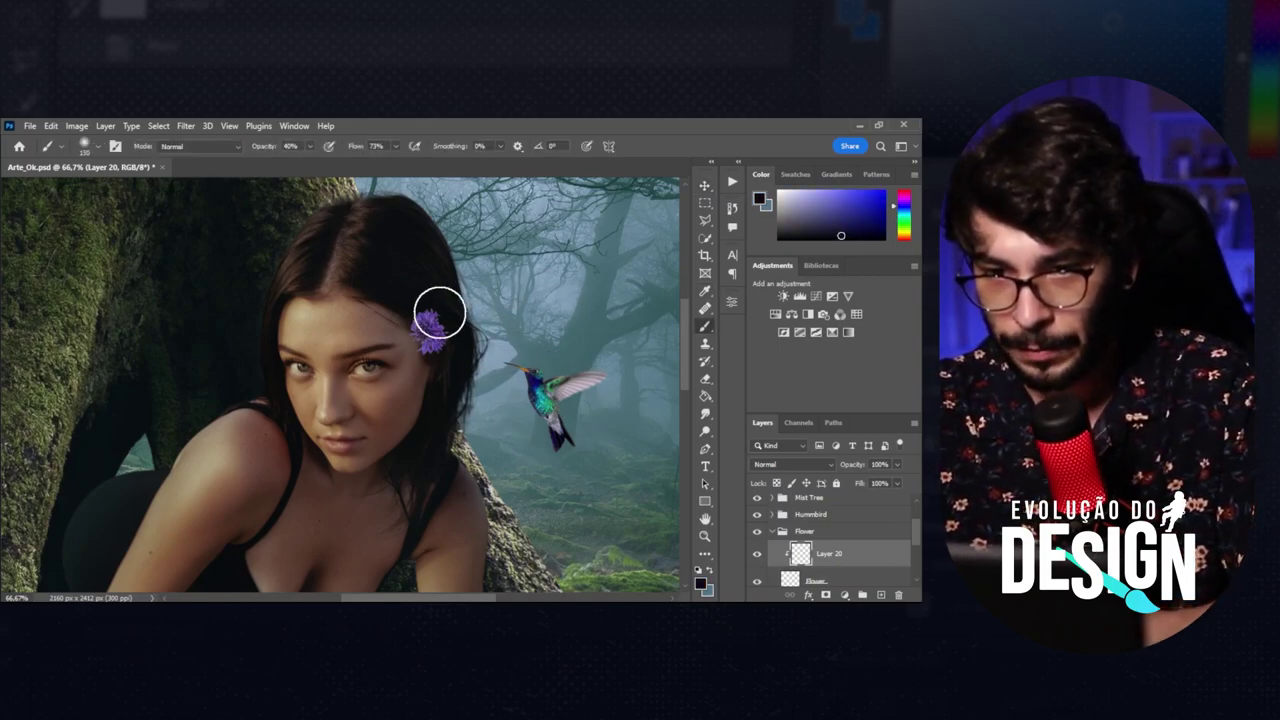
pyautogui.press('[')
pyautogui.press('[')
pyautogui.press('[')
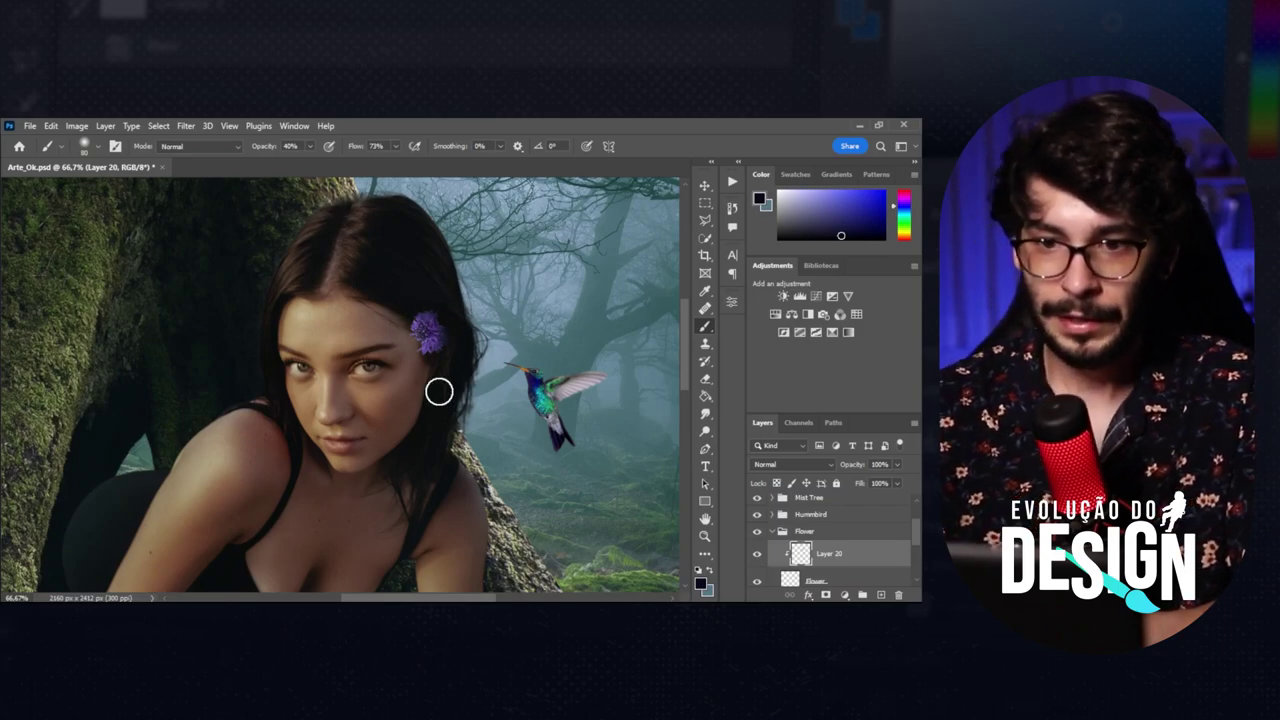
pyautogui.press('v')
pyautogui.hotkey('ctrl', '0')
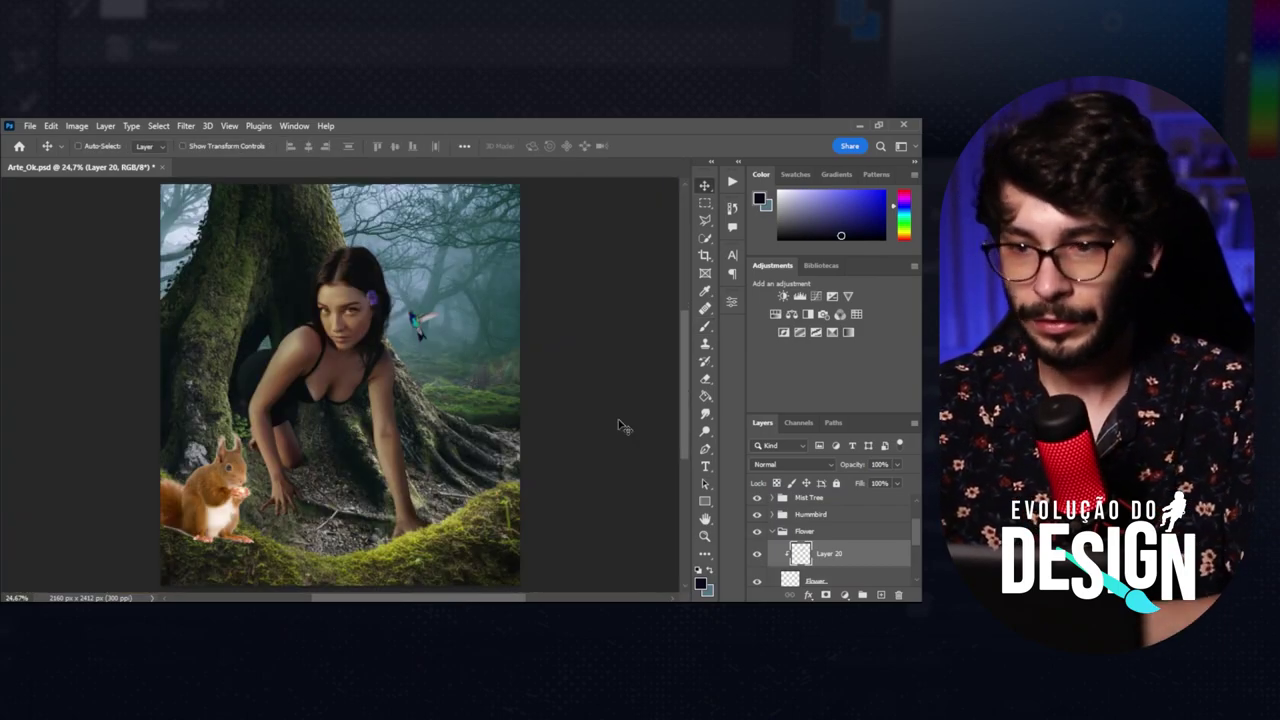
# Add a new layer above HUMMINGBIRD in the Hummbird group and clip it to the bird.
pyautogui.click(770, 530)
pyautogui.click(771, 514)
pyautogui.click(792, 537)
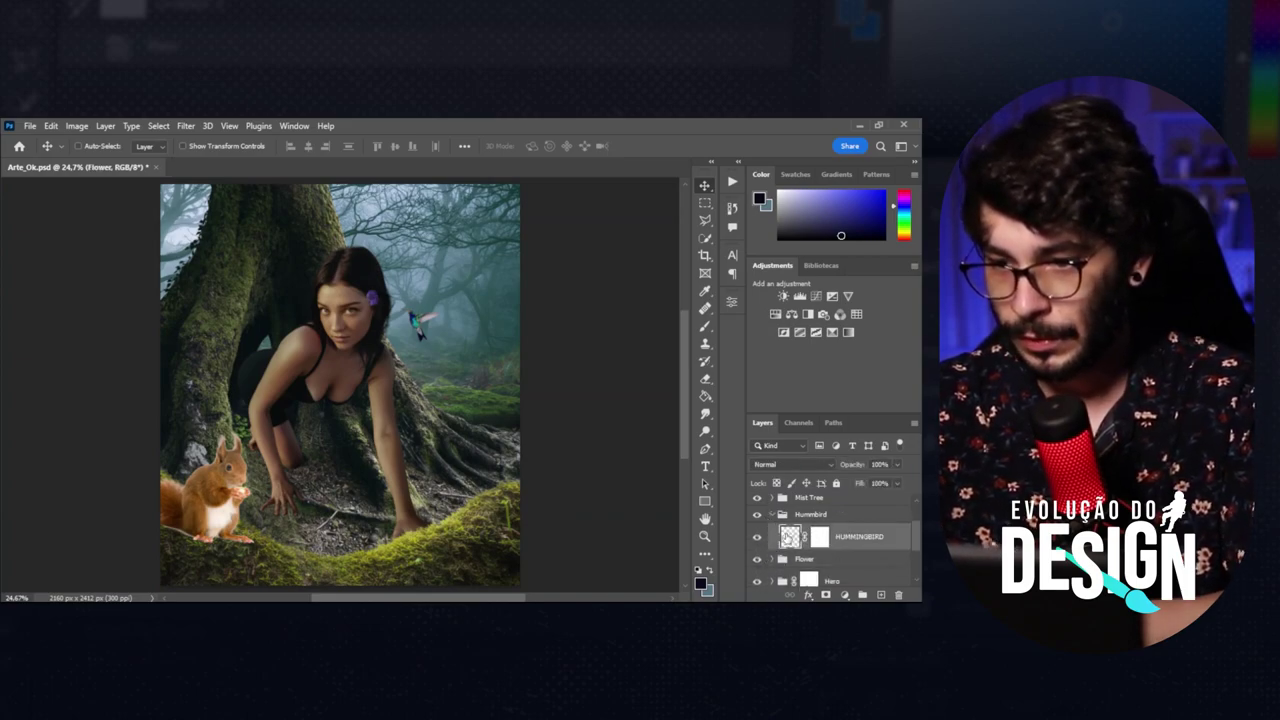
pyautogui.click(879, 596)
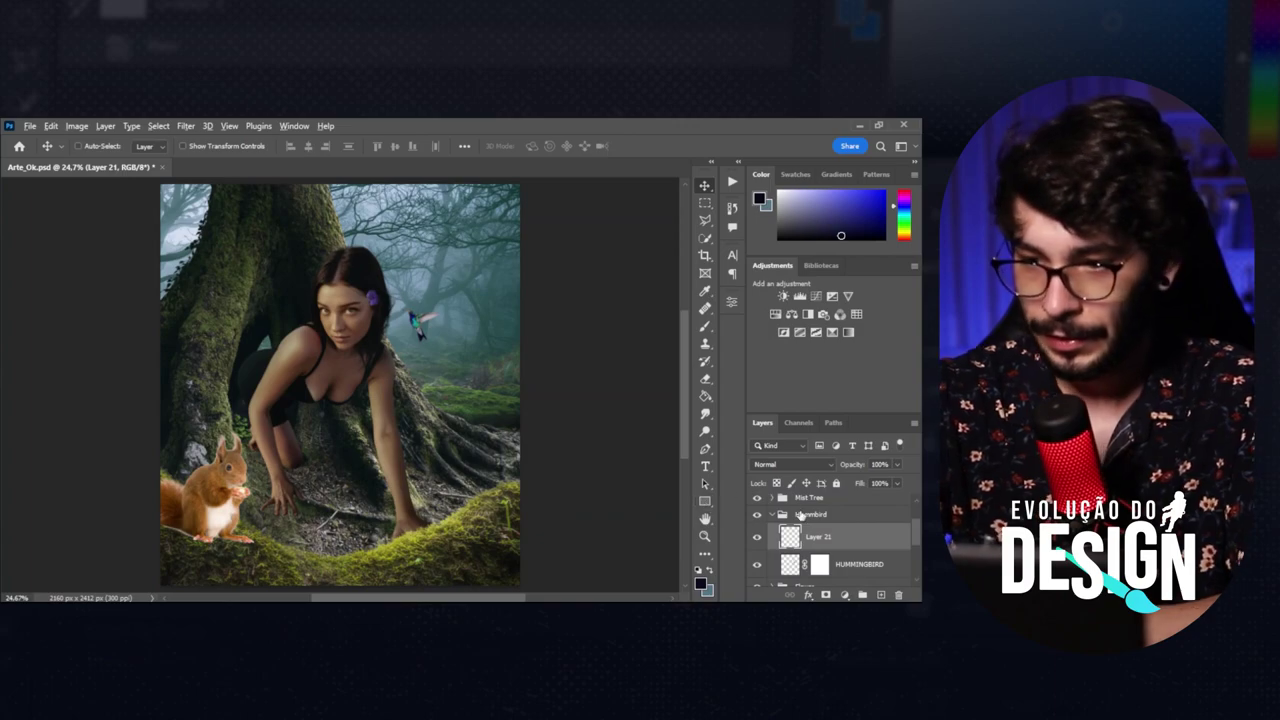
pyautogui.hotkey('ctrl', 'alt', 'g')
# Zoom in on the hummingbird and brush over it with a medium-sized brush.
pyautogui.press('b')
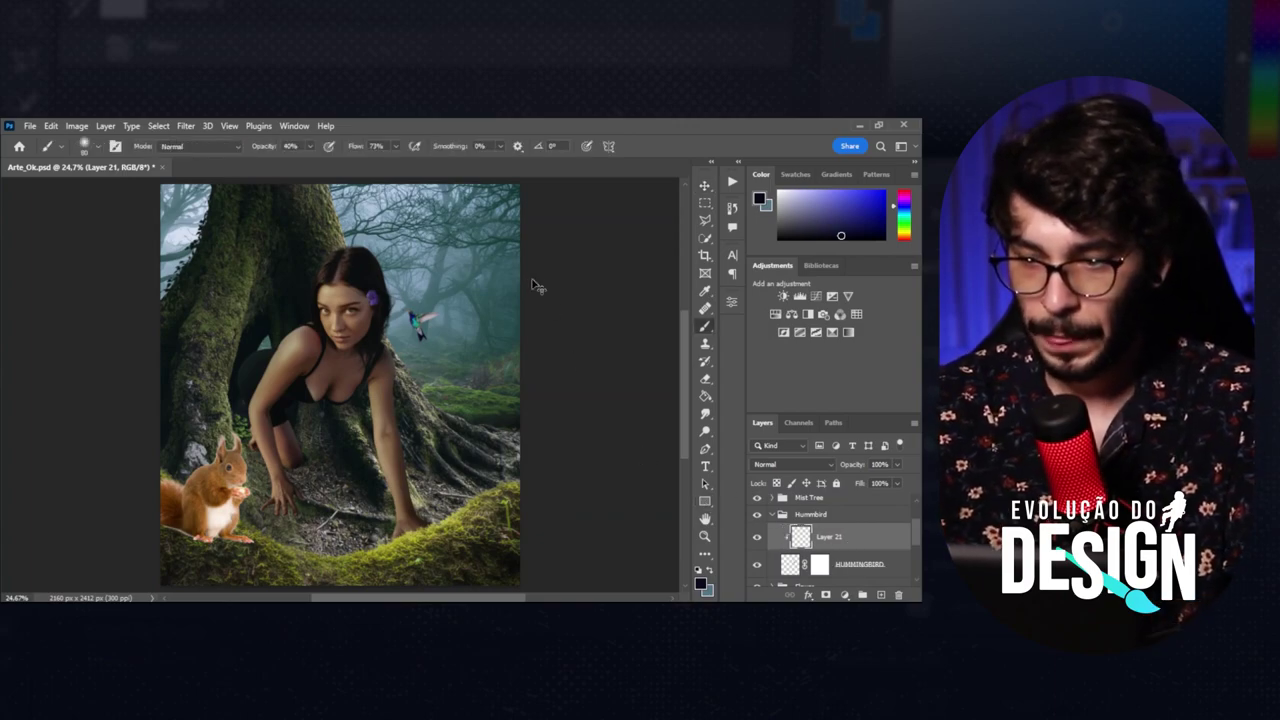
pyautogui.hotkey('ctrl', '+')
pyautogui.hotkey('ctrl', '+')
pyautogui.scroll(3, 531, 279)
pyautogui.scroll(3, 531, 279)
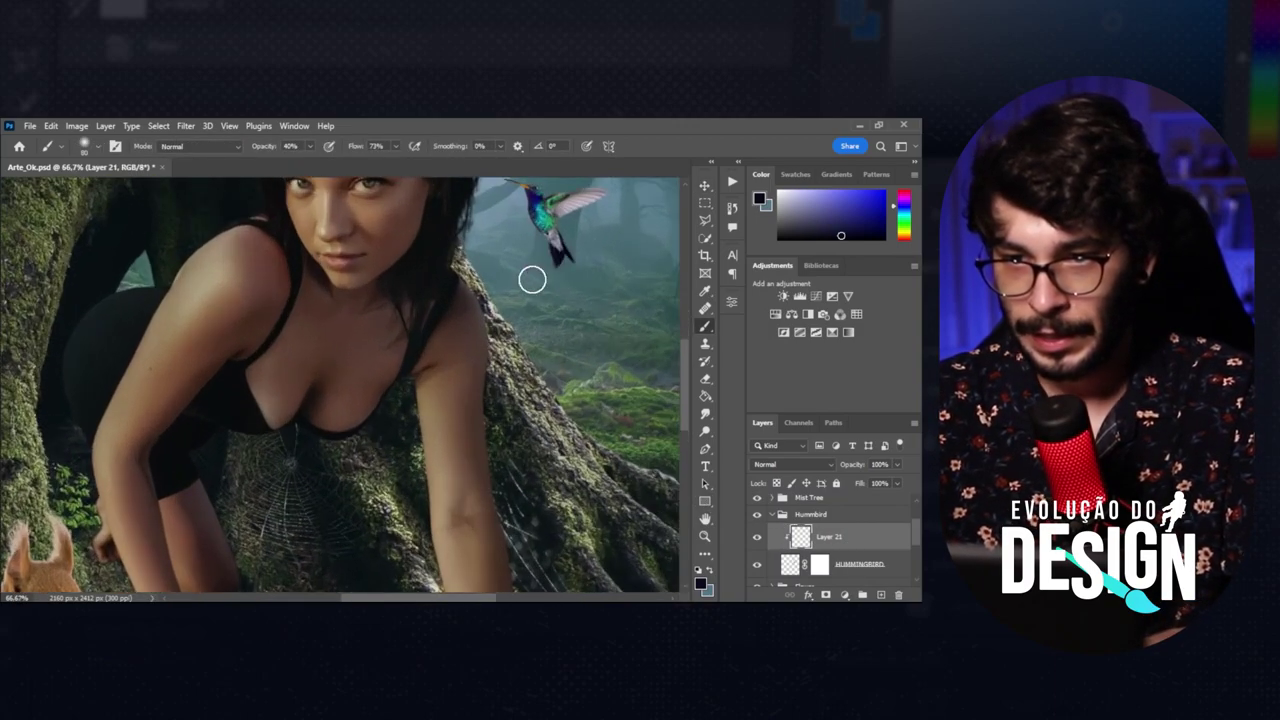
pyautogui.scroll(3, 531, 279)
pyautogui.hscroll(3, 531, 279)
pyautogui.scroll(1, 531, 279)
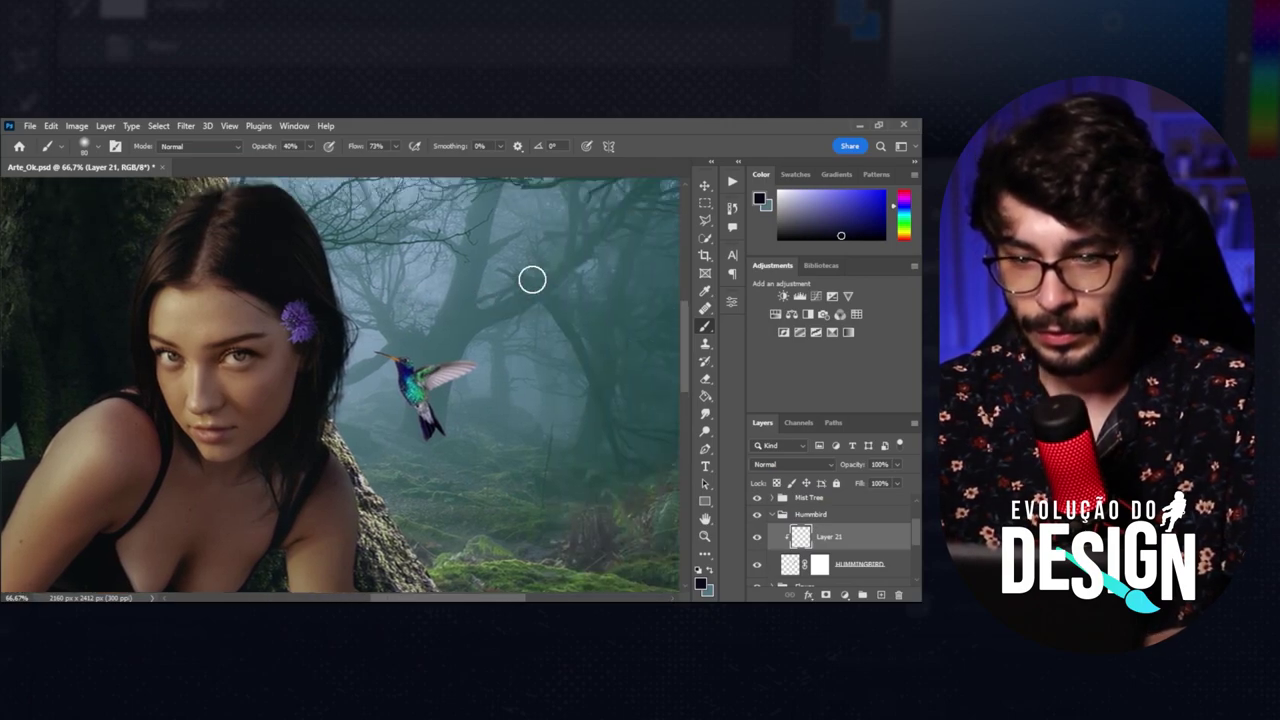
pyautogui.scroll(-3, 531, 279)
pyautogui.press(']')
pyautogui.press(']')
pyautogui.press(']')
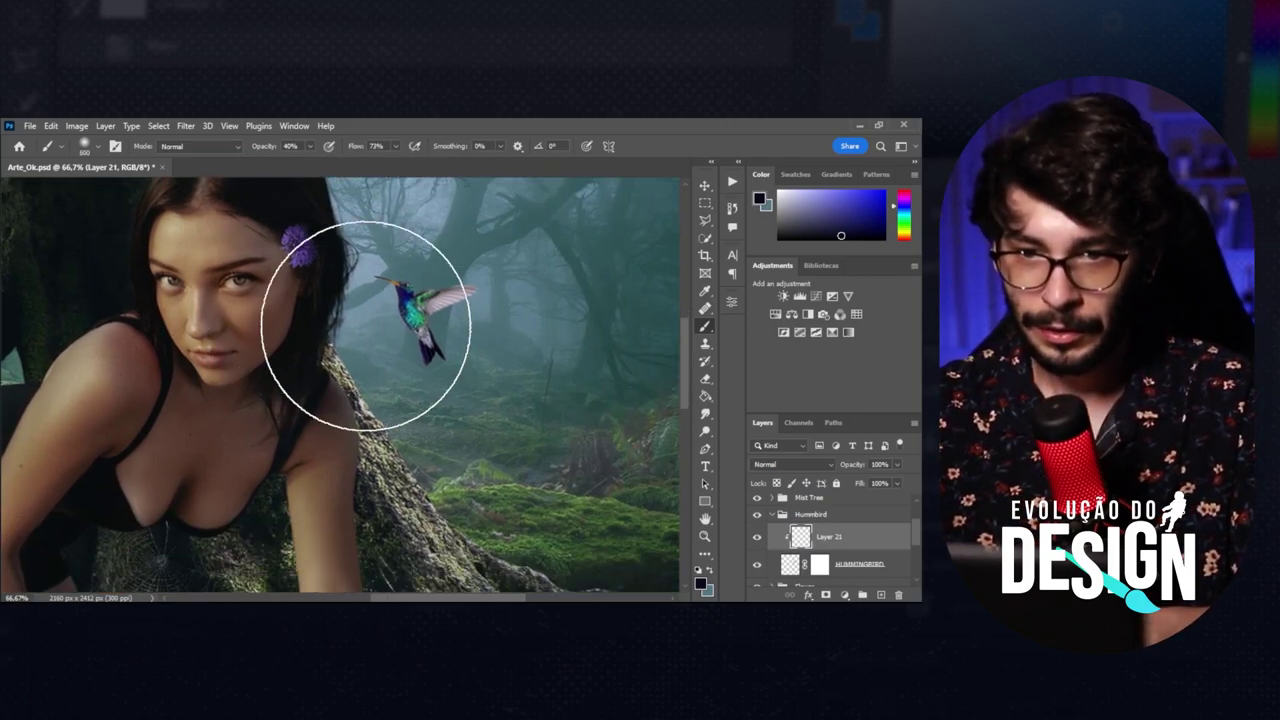
pyautogui.press('[')
pyautogui.press('[')
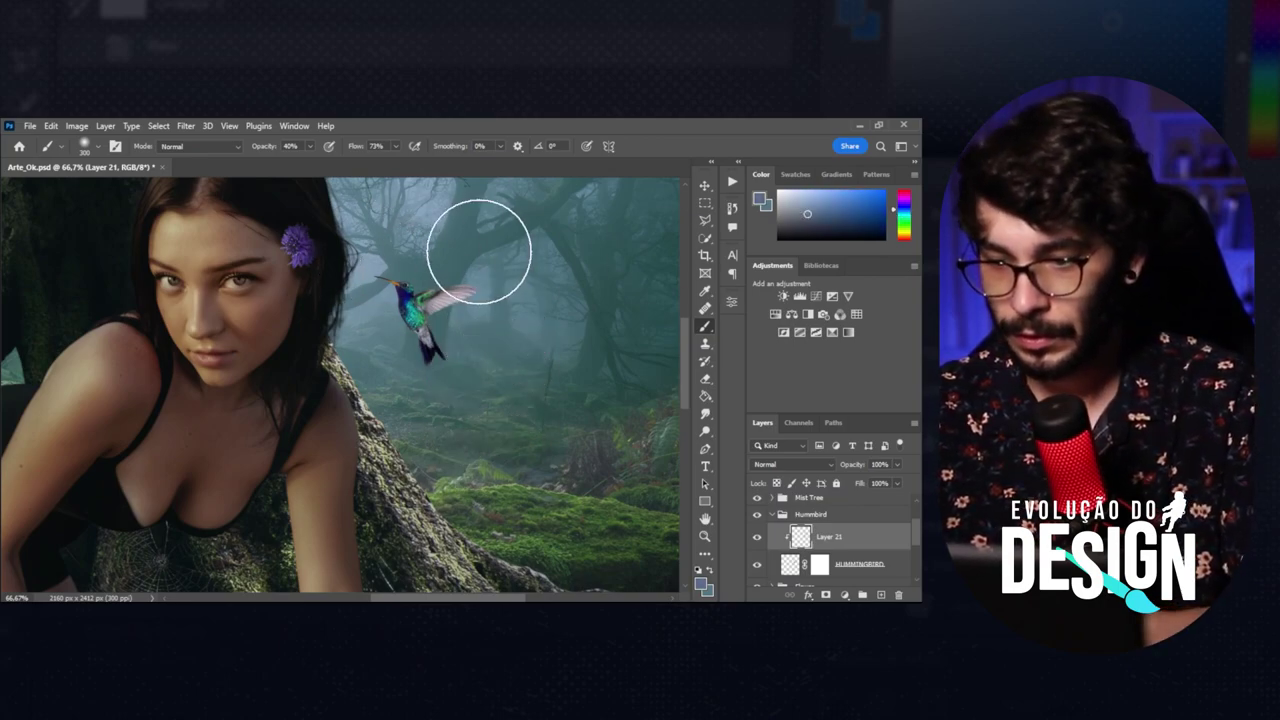
# Soften the bird with 20% opacity strokes at brush size 250, then collapse the Hummbird group.
pyautogui.press('2')
pyautogui.press('[')
pyautogui.press('[')
pyautogui.press('[')
pyautogui.press('[')
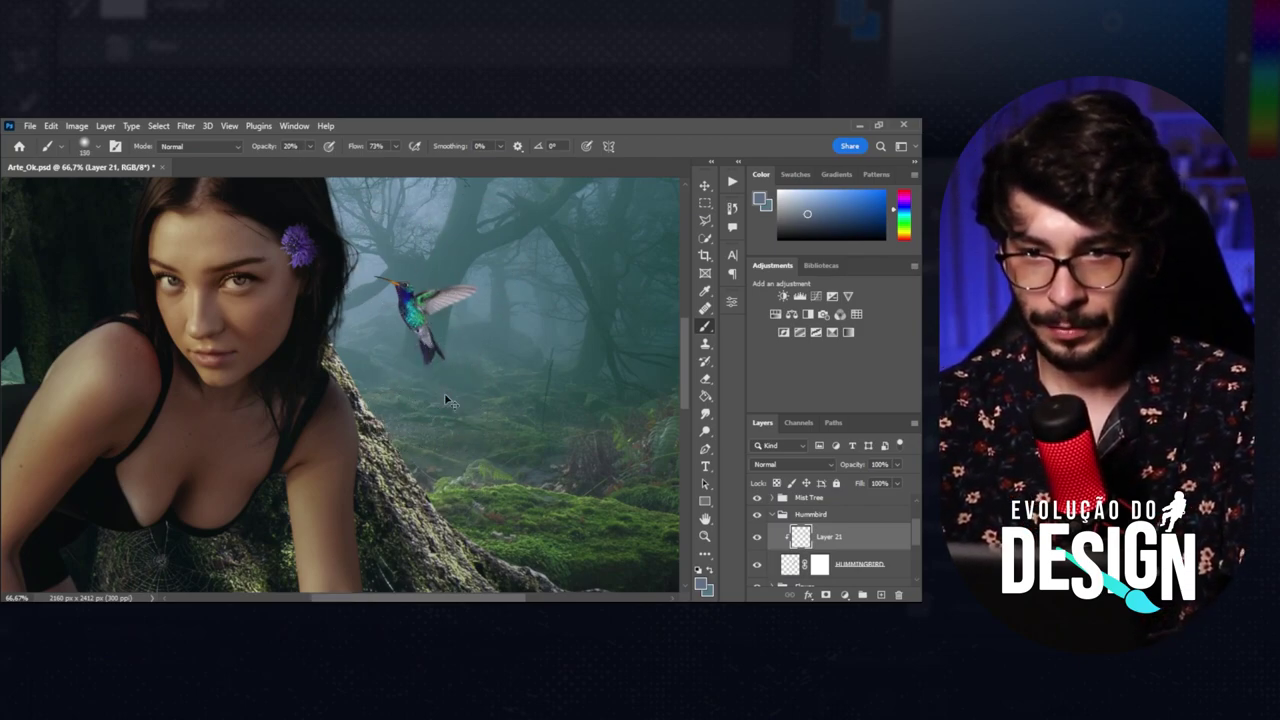
pyautogui.hotkey('ctrl', '0')
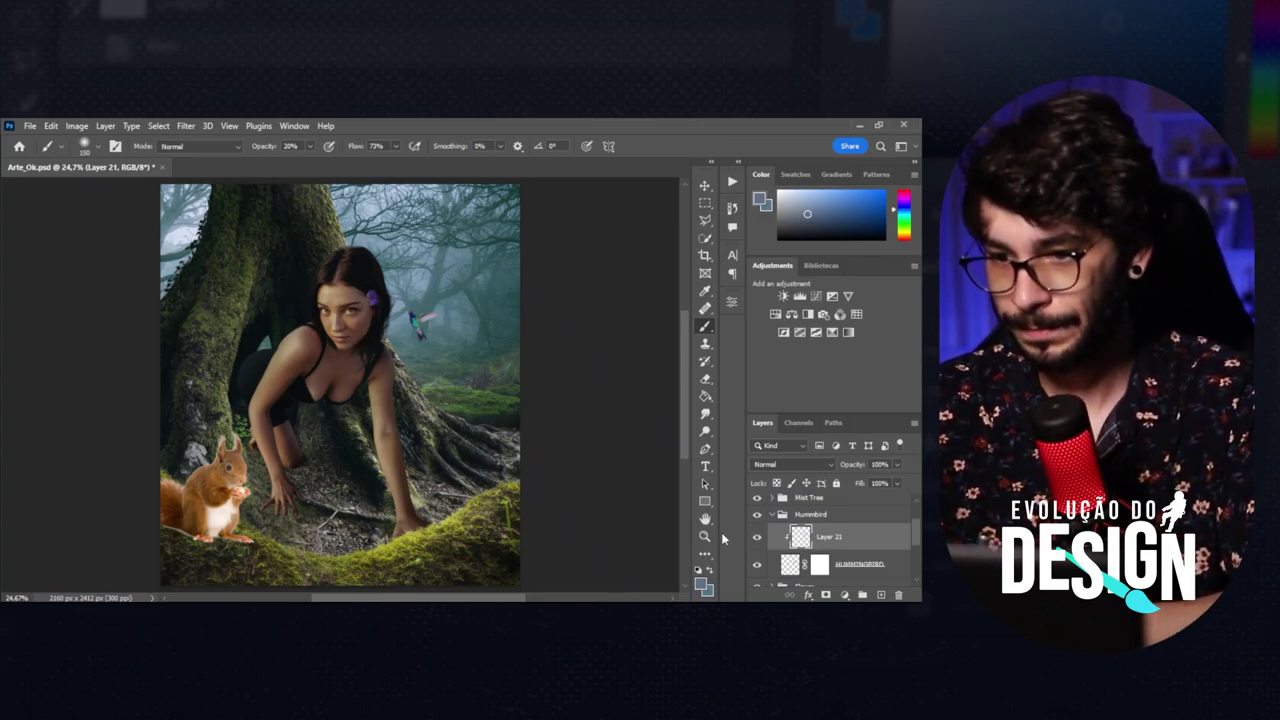
pyautogui.click(771, 515)
# Add Layer 22 above Nature Mist inside the Mist Tree group.
pyautogui.click(771, 498)
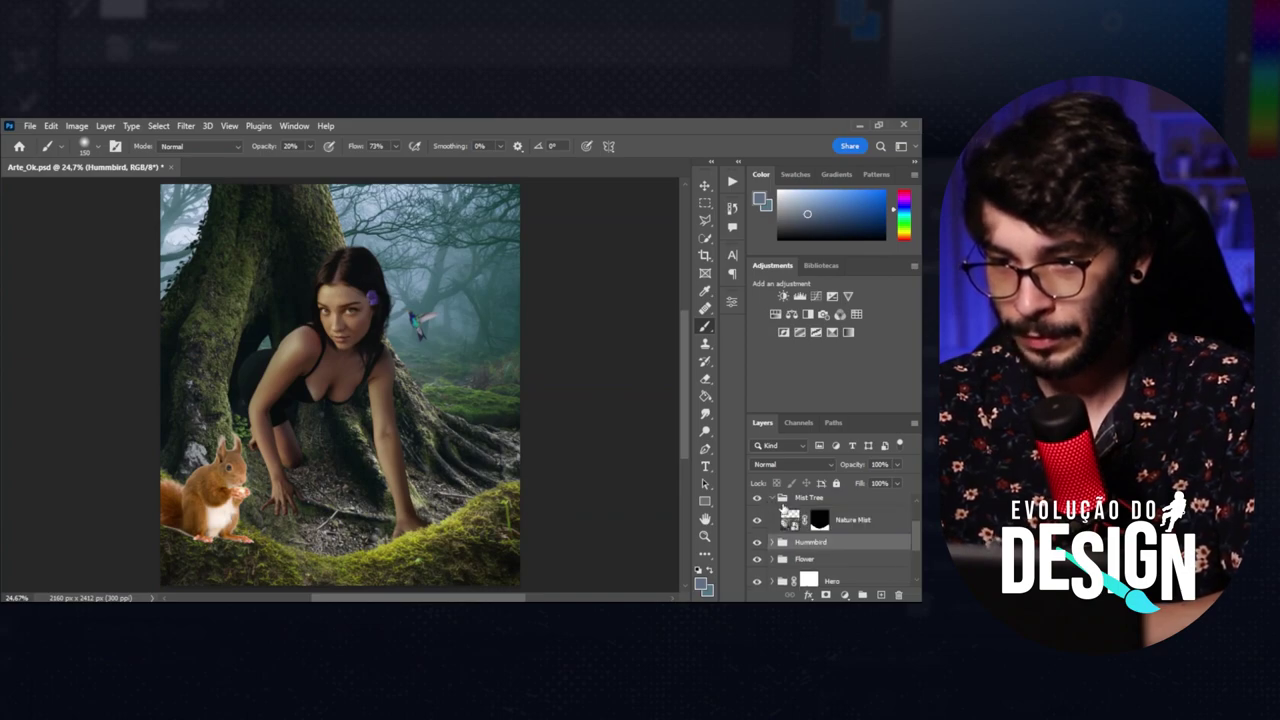
pyautogui.click(840, 524)
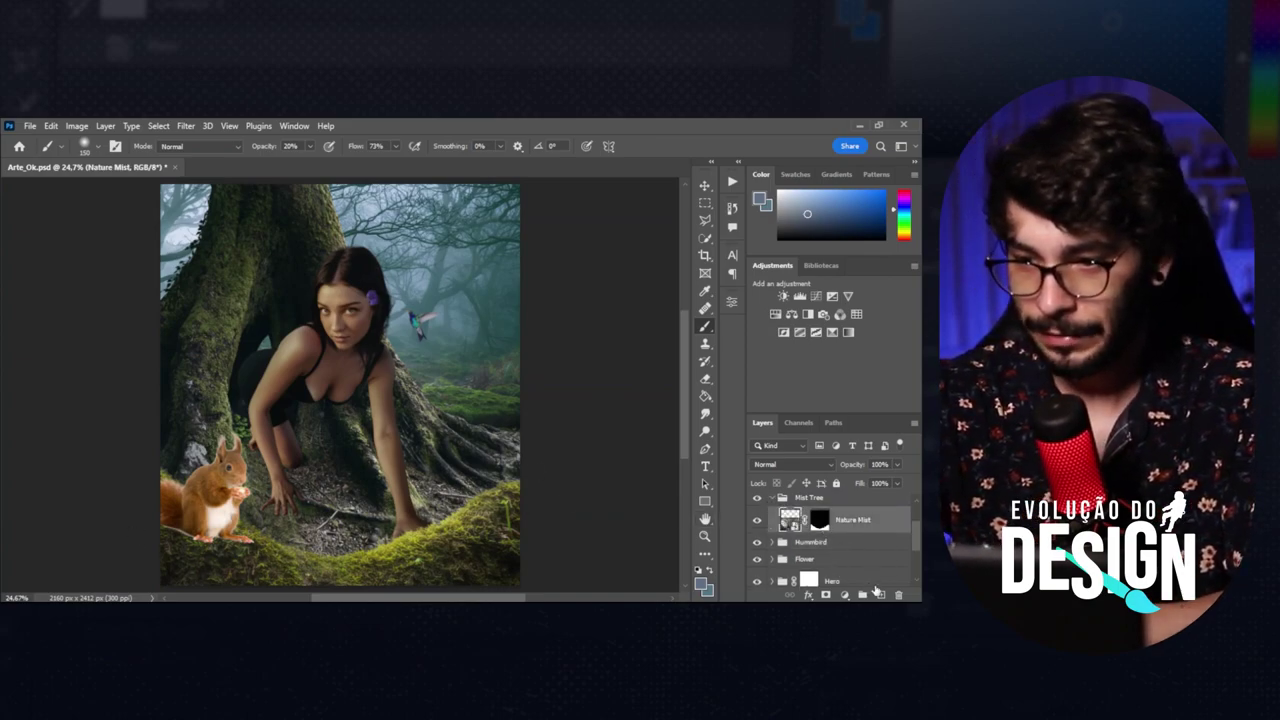
pyautogui.click(877, 593)
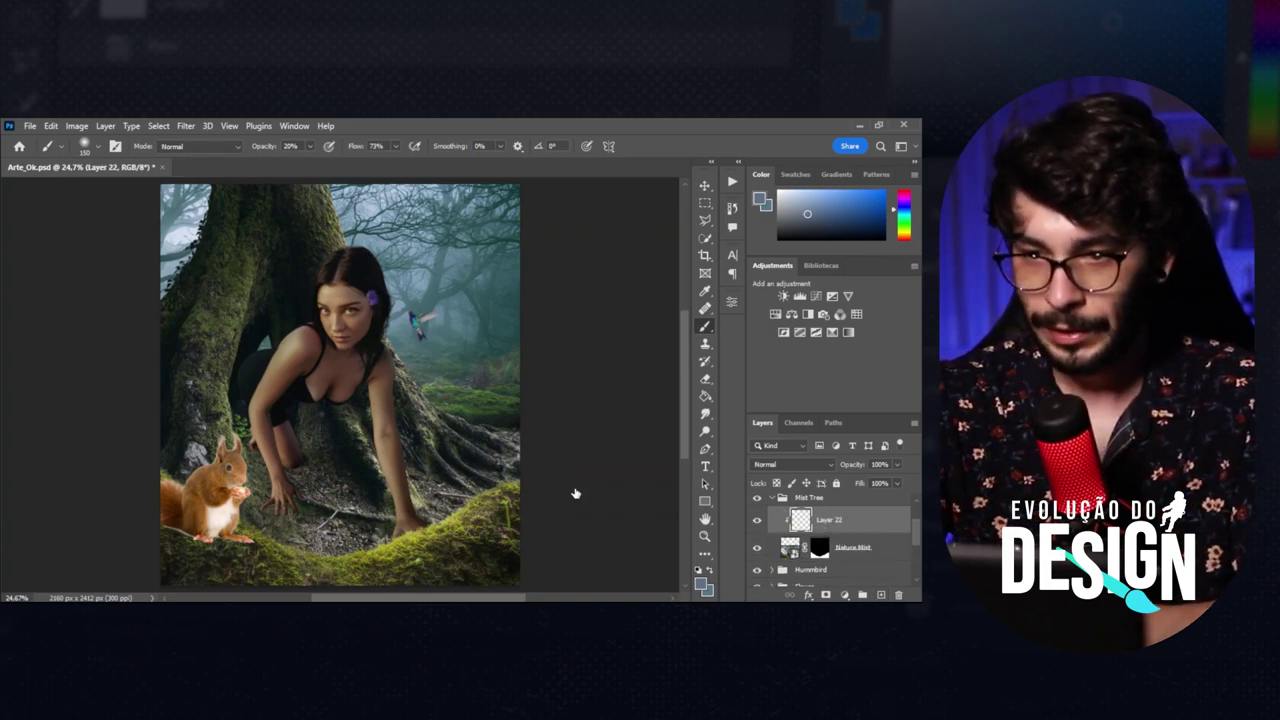
pyautogui.doubleClick(870, 520)
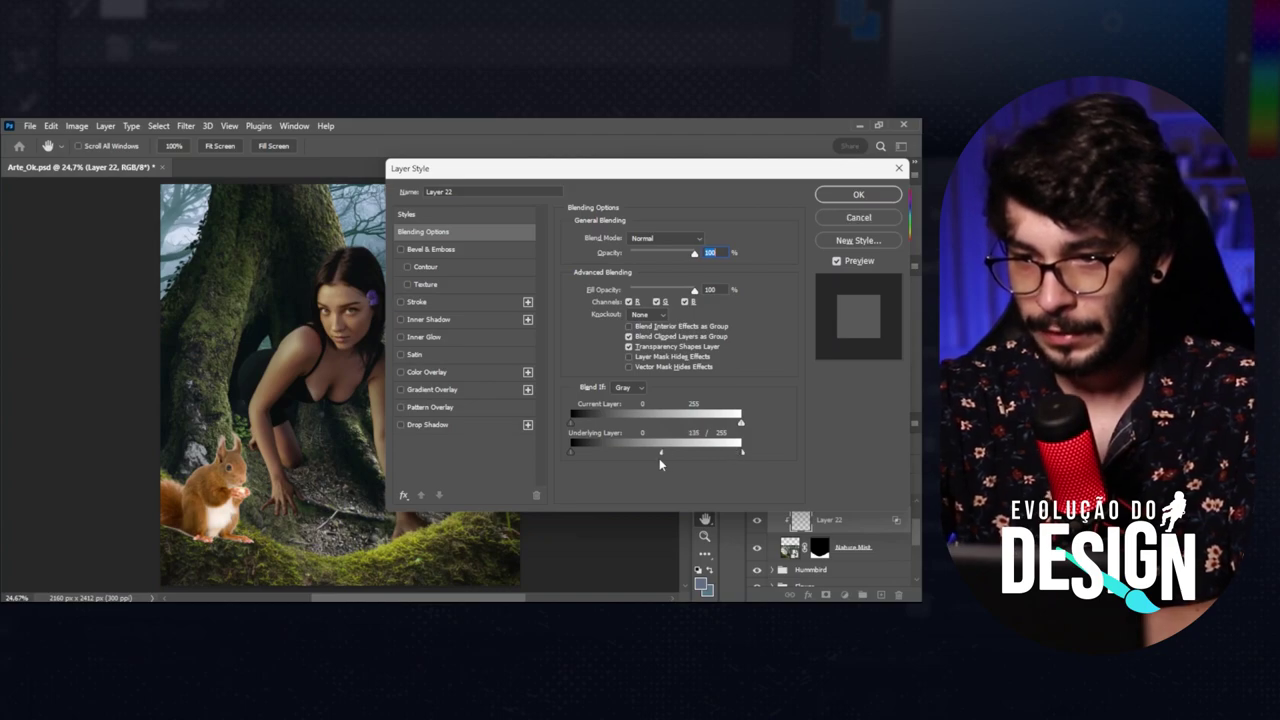
pyautogui.press('Return')
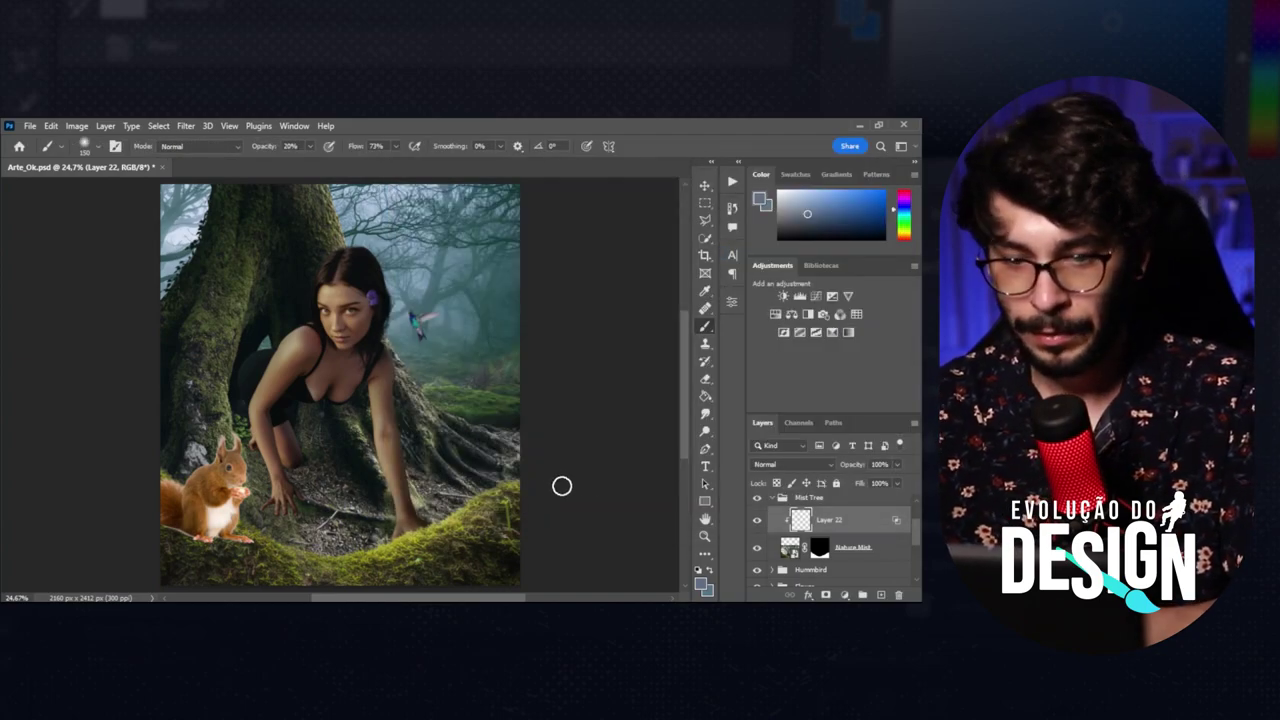
# Paint mist on Layer 22 with a 200 px brush, then on a new Layer 23 at 1200 px.
pyautogui.press(']')
pyautogui.press(']')
pyautogui.press('d')
pyautogui.press(']')
pyautogui.press(']')
pyautogui.press(']')
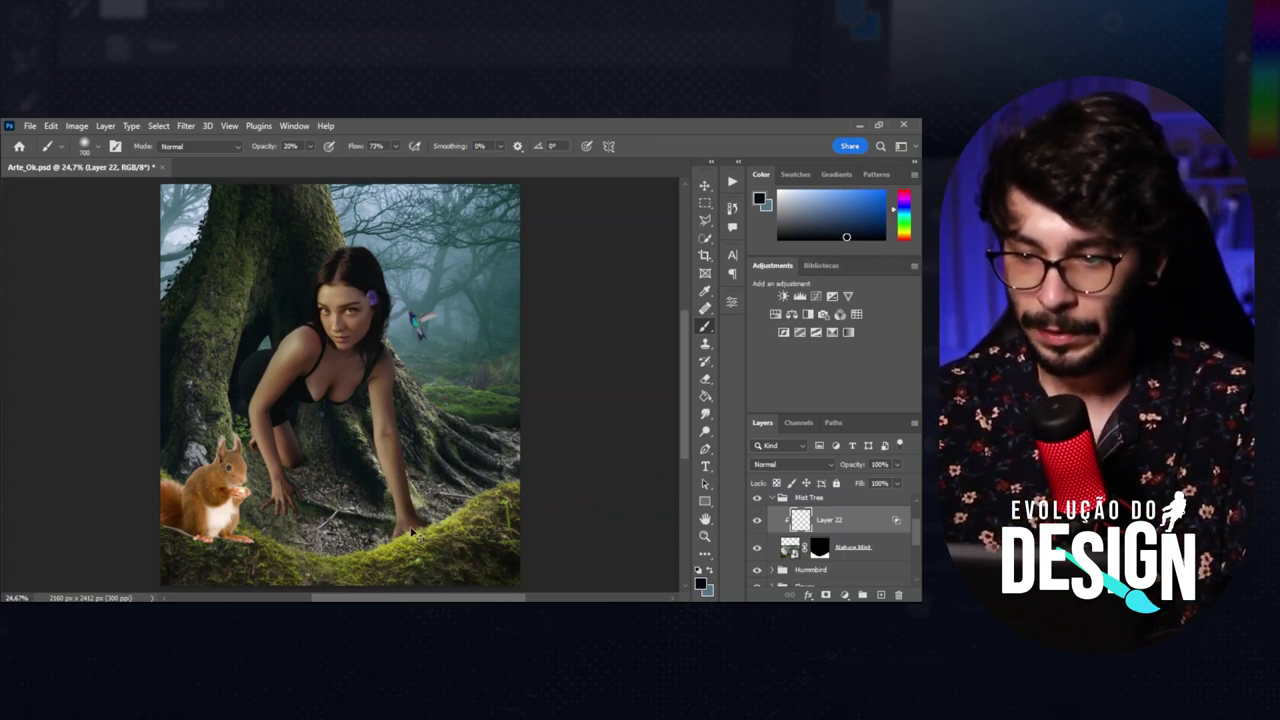
pyautogui.hotkey('ctrl', '-')
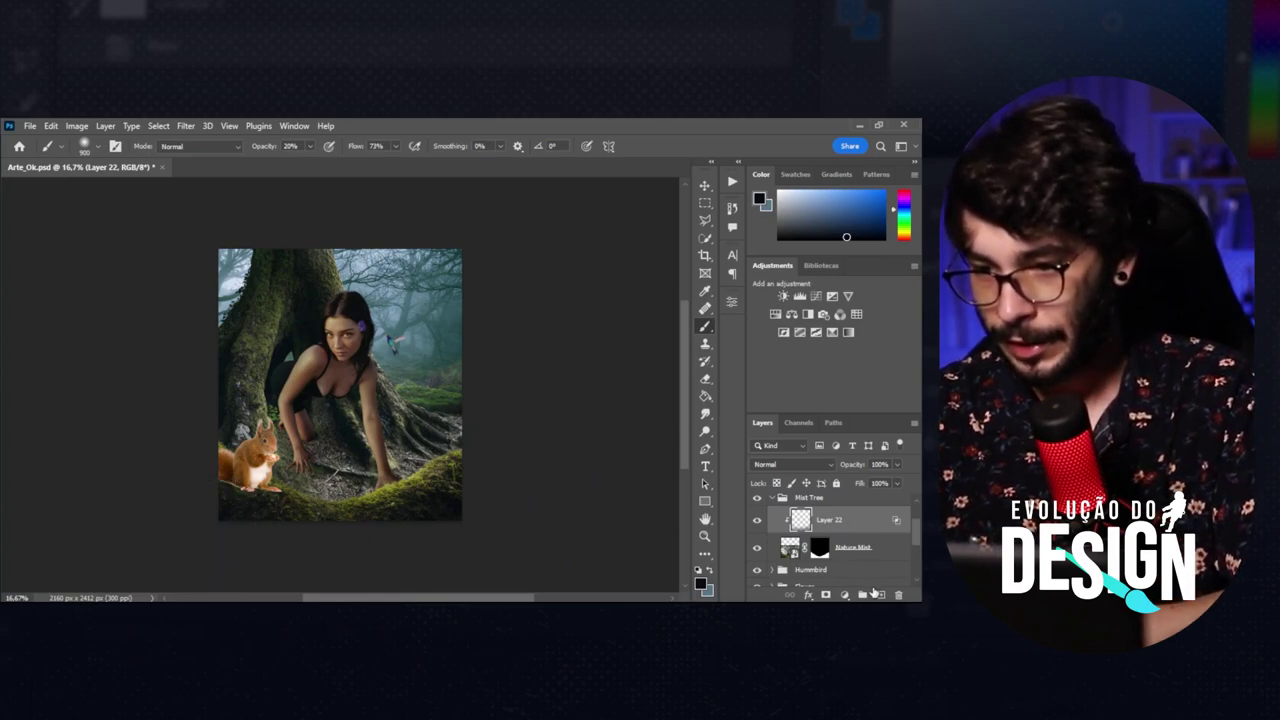
pyautogui.click(877, 594)
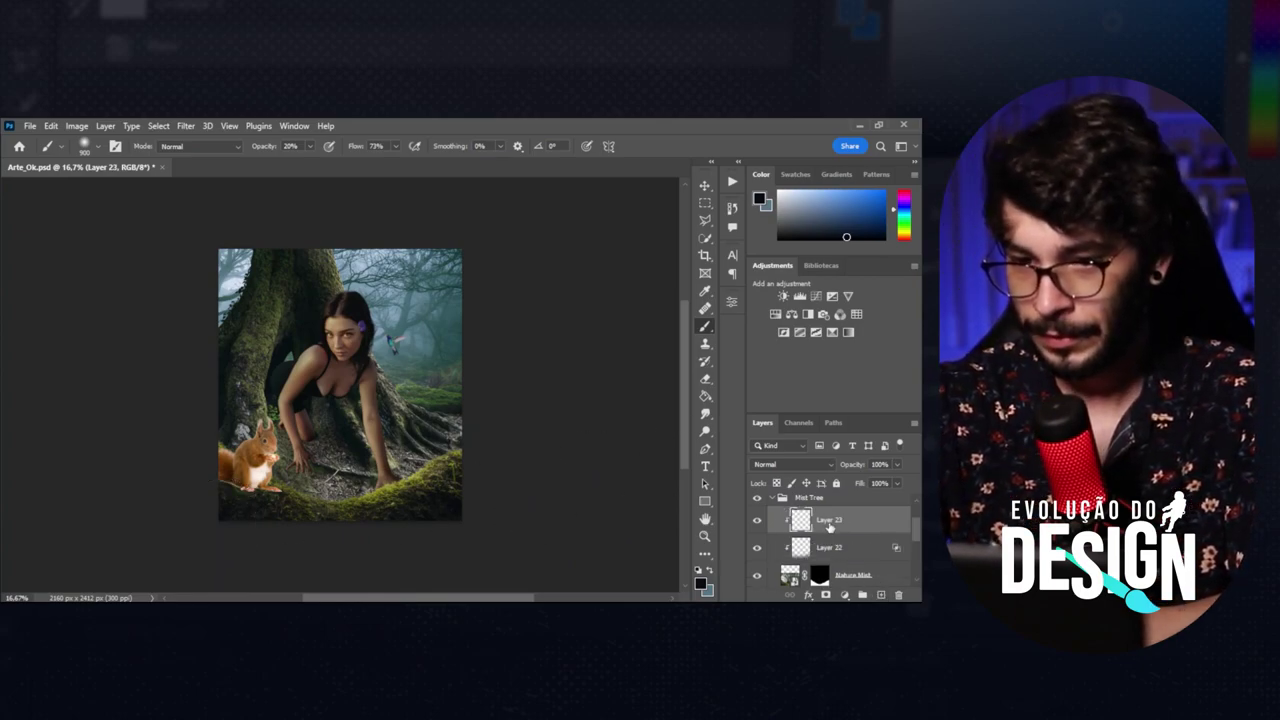
pyautogui.press(']')
pyautogui.press(']')
pyautogui.press(']')
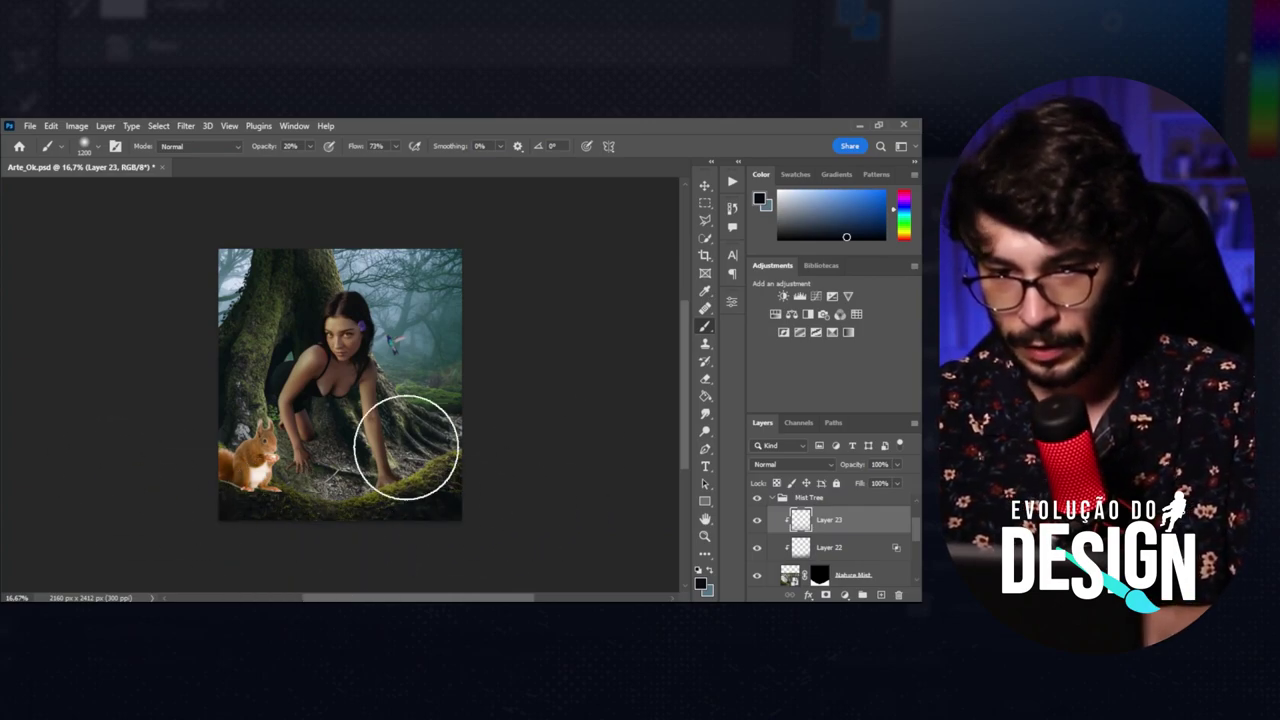
pyautogui.scroll(2, 465, 333)
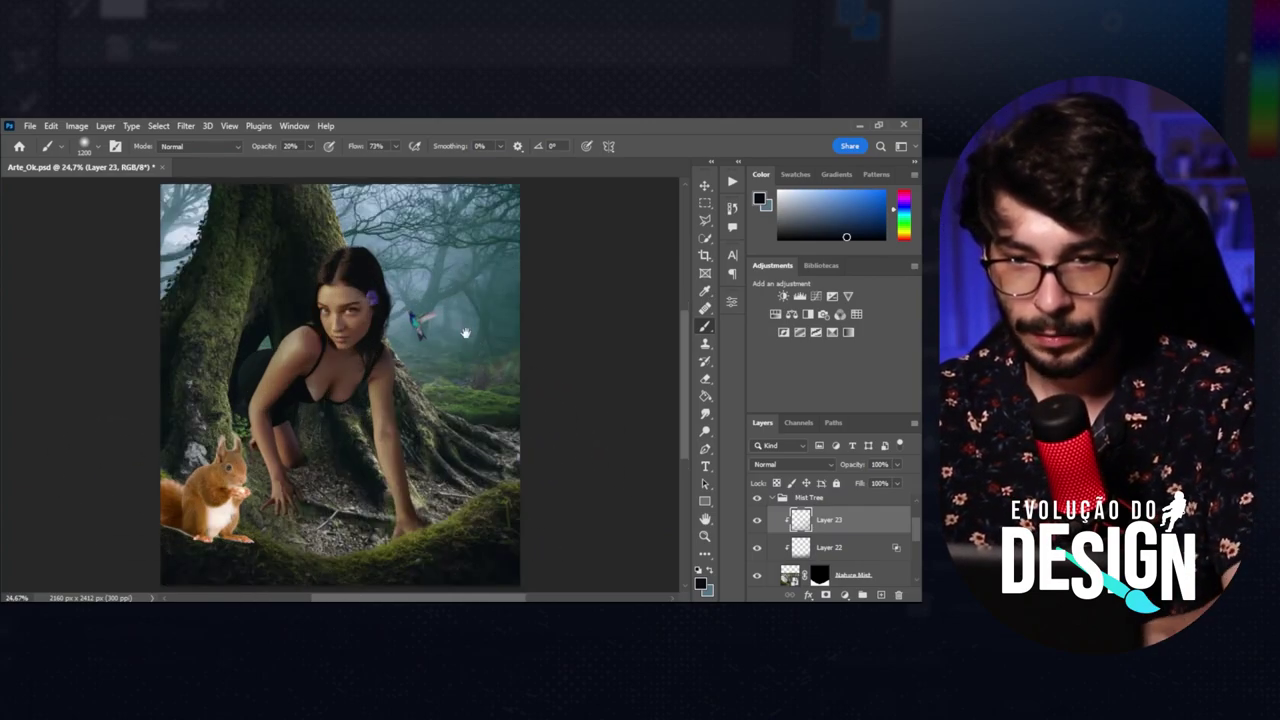
pyautogui.press('v')
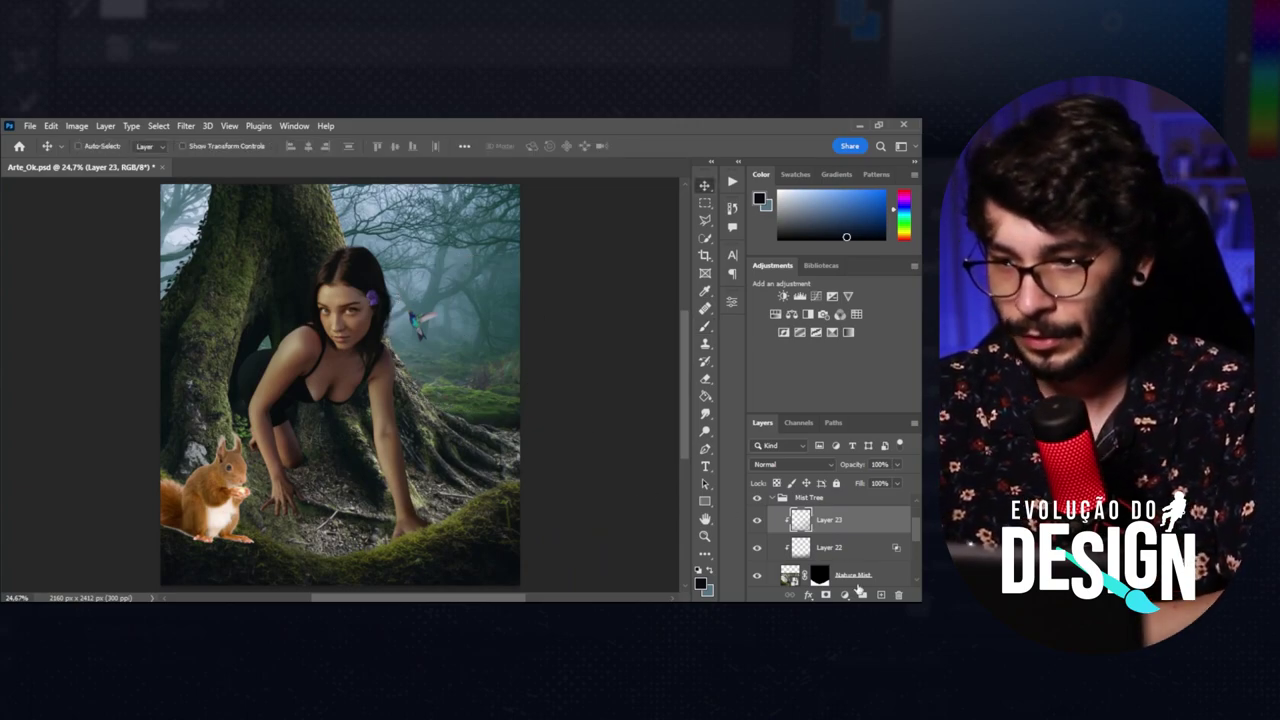
# Add a Color Balance adjustment with midtones Cyan -23 and Blue +19, then collapse Mist Tree.
pyautogui.click(845, 594)
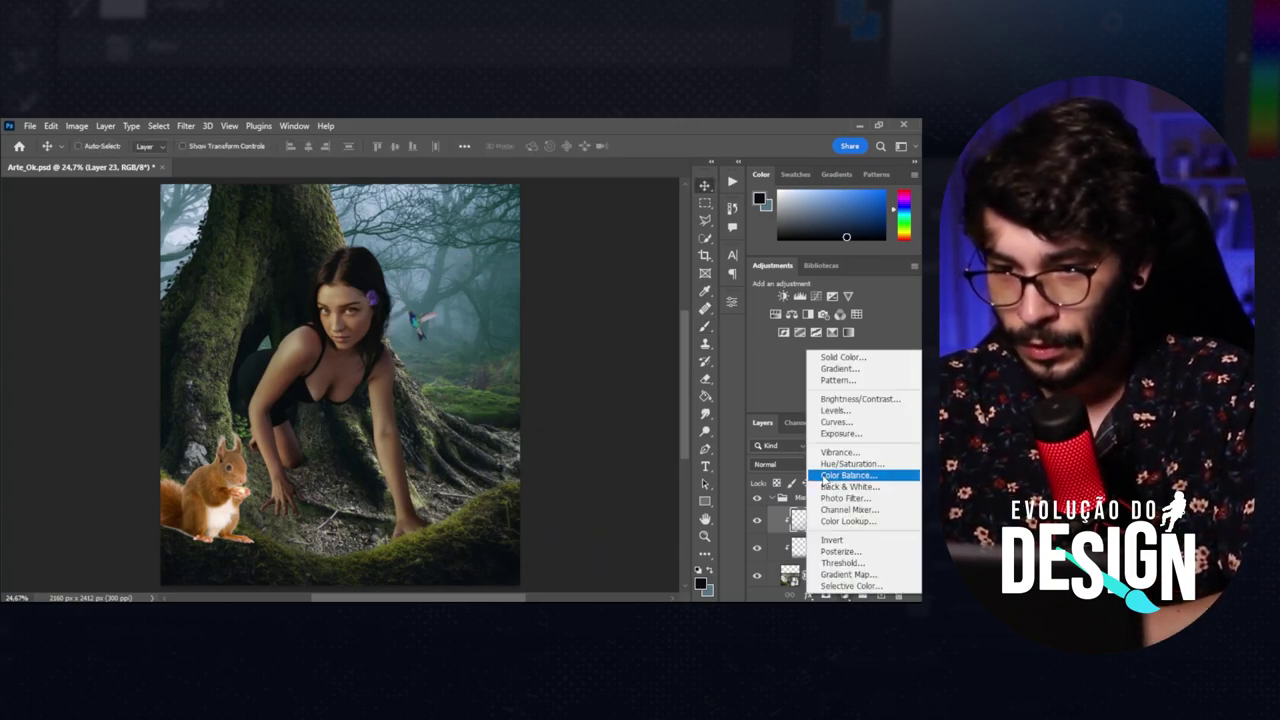
pyautogui.click(823, 477)
pyautogui.moveTo(615, 416); pyautogui.dragTo(610, 416)
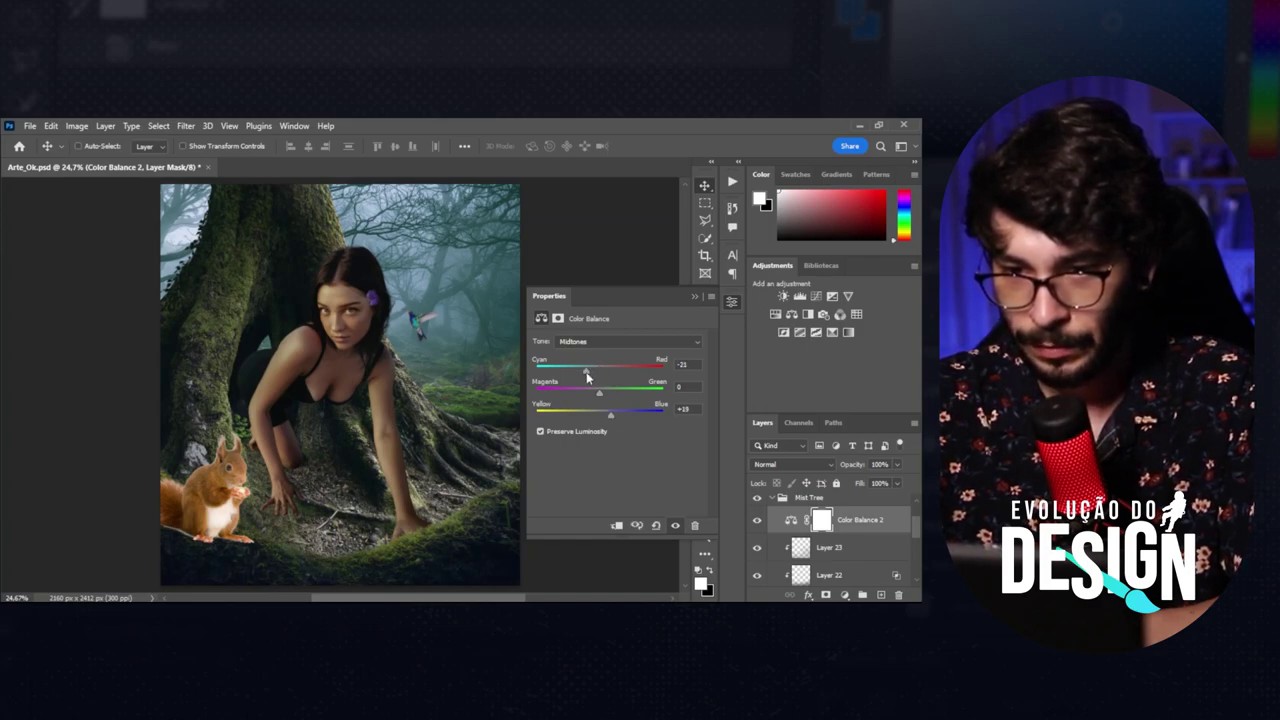
pyautogui.click(731, 302)
pyautogui.click(773, 499)
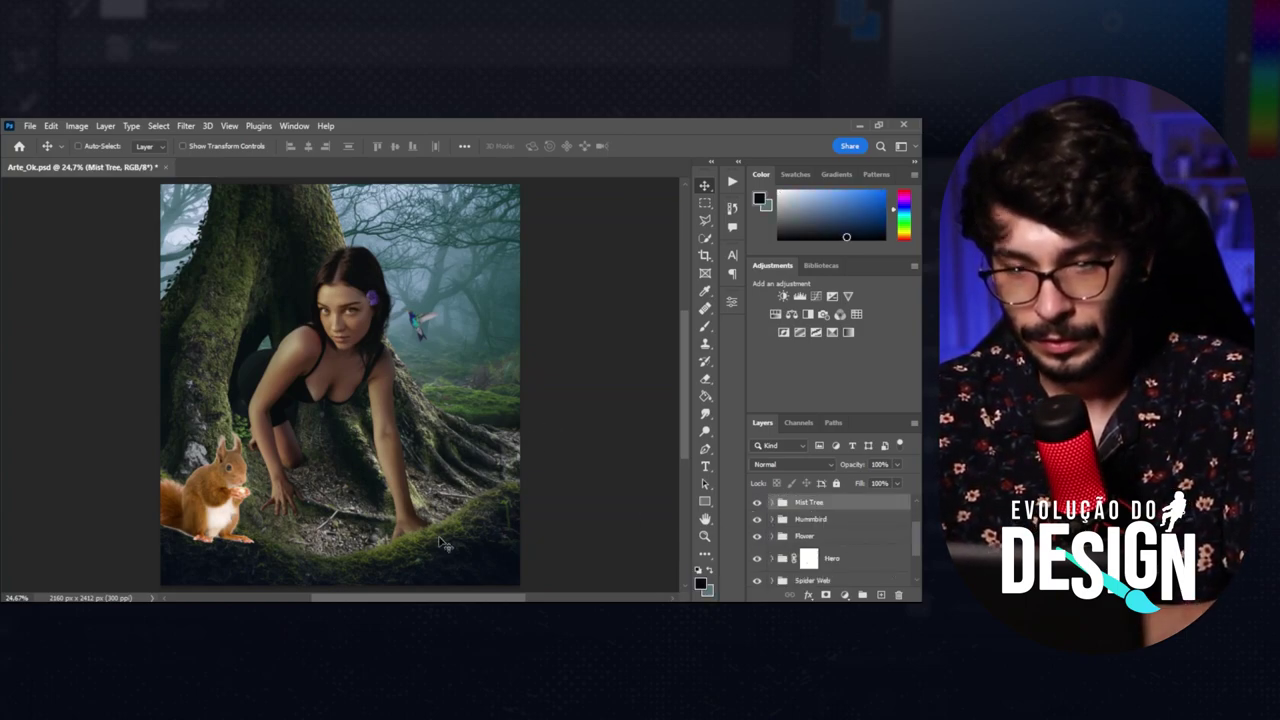
# Add Layer 24 clipped to the squirrel and set its Blend If blending options.
pyautogui.scroll(2, 780, 530)
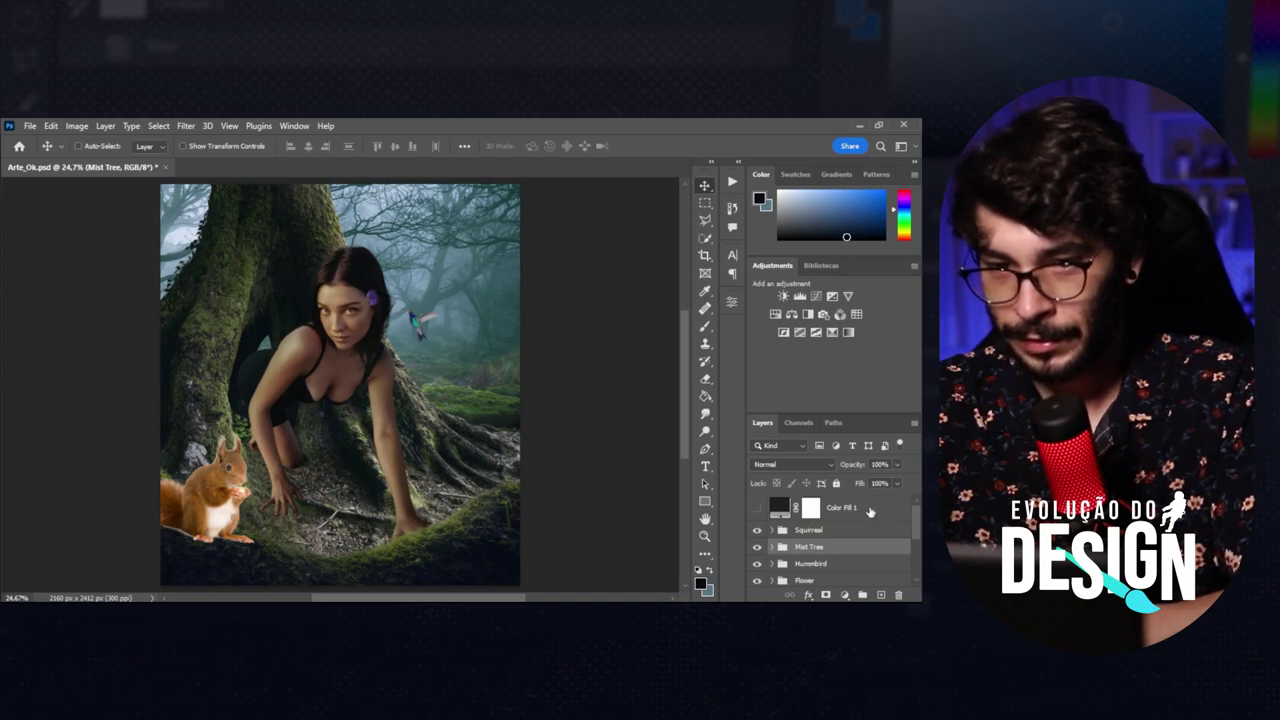
pyautogui.click(774, 530)
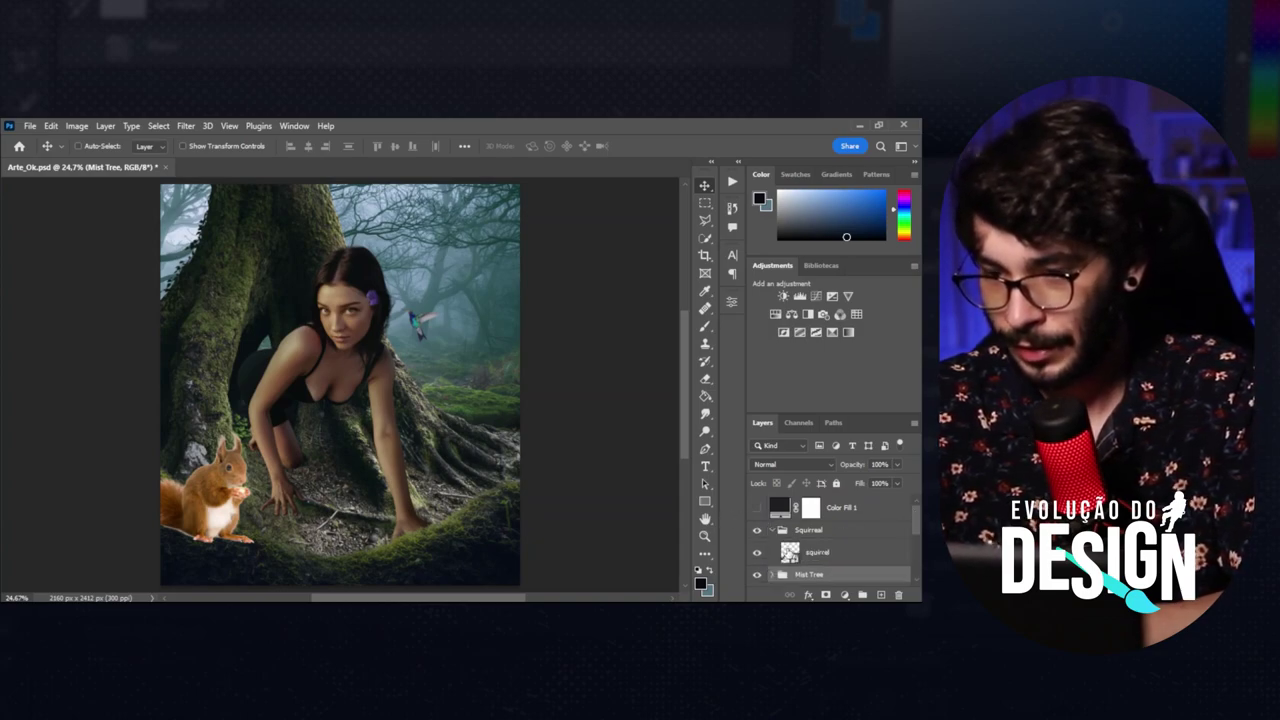
pyautogui.click(817, 552)
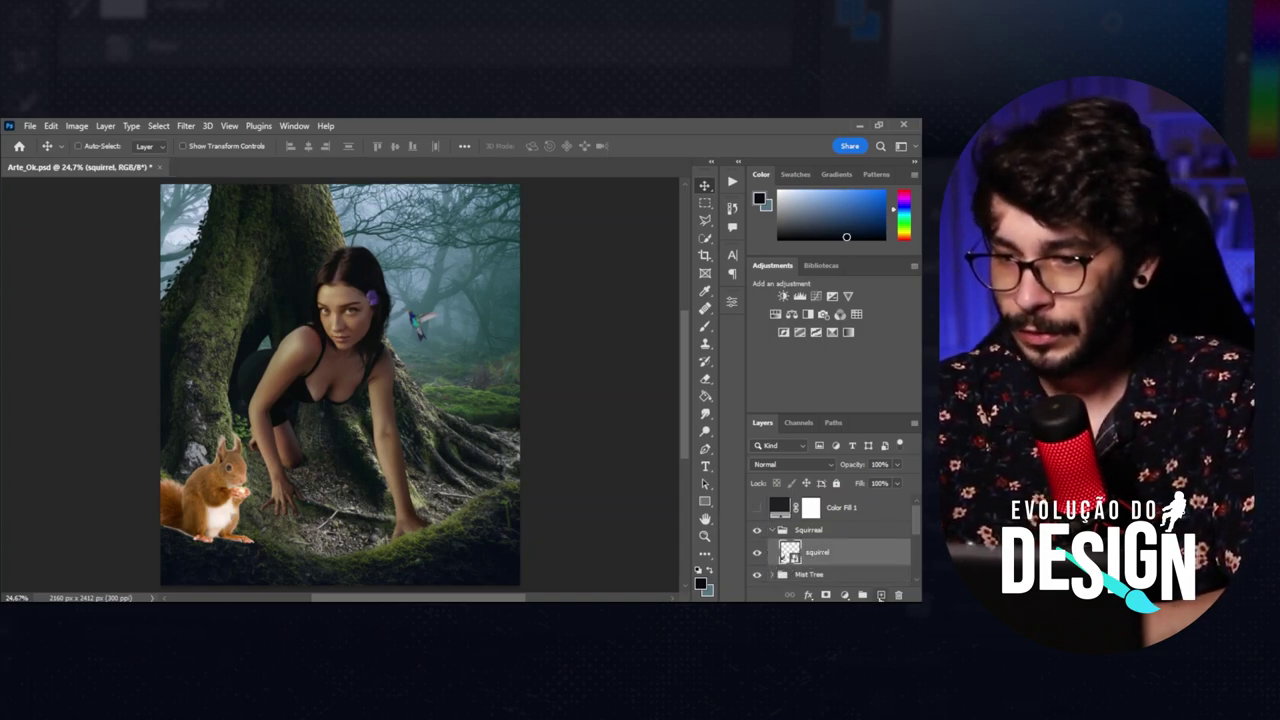
pyautogui.hotkey('ctrl', 'shift', 'alt', 'n')
pyautogui.hotkey('ctrl', 'alt', 'g')
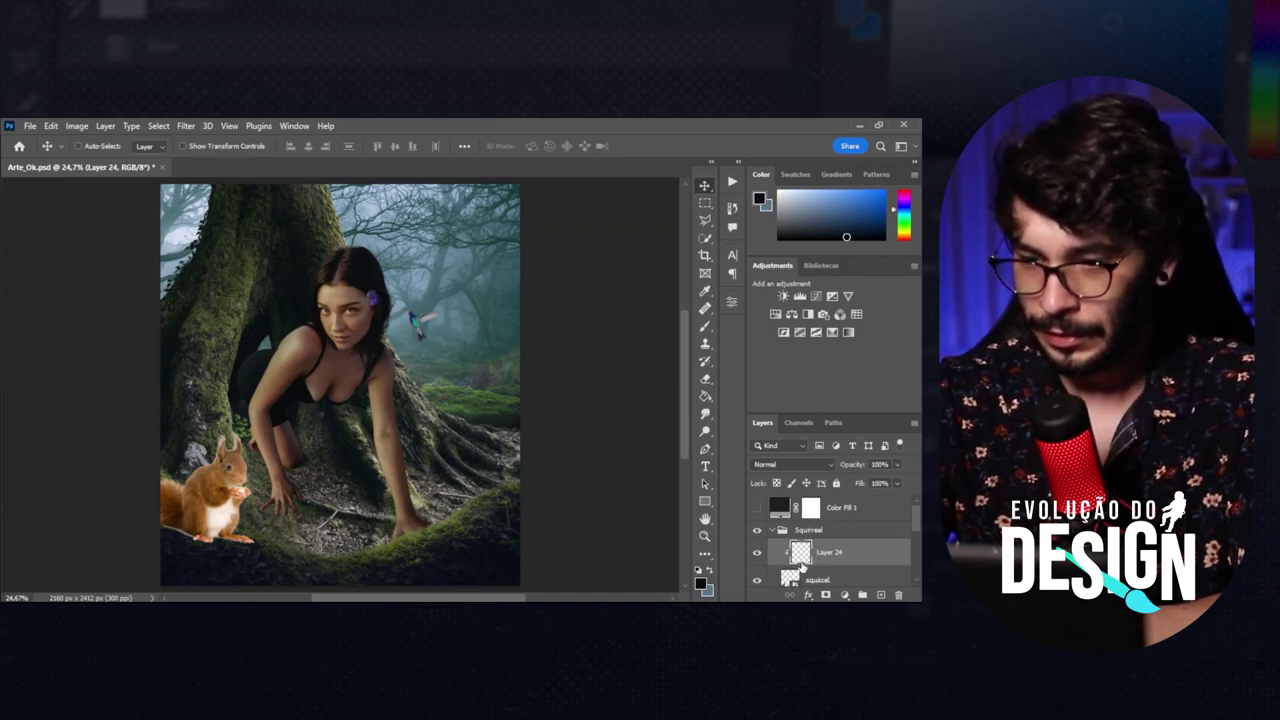
pyautogui.press('b')
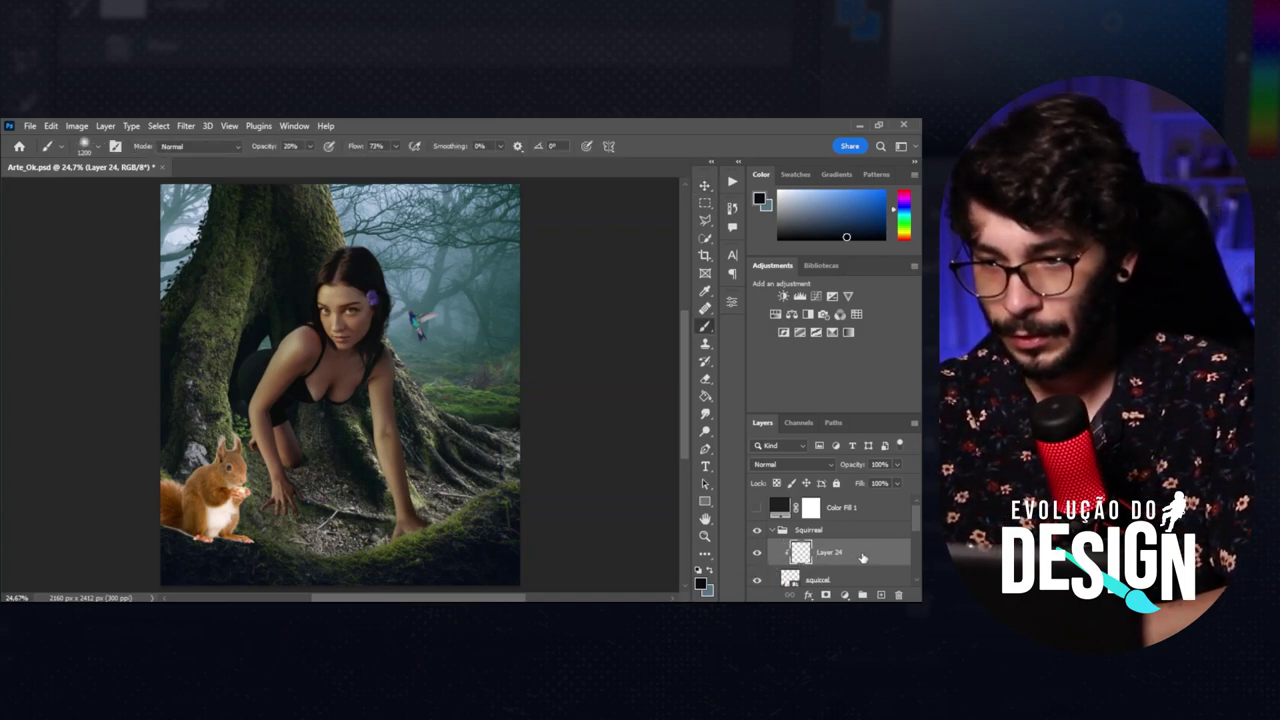
pyautogui.doubleClick(870, 552)
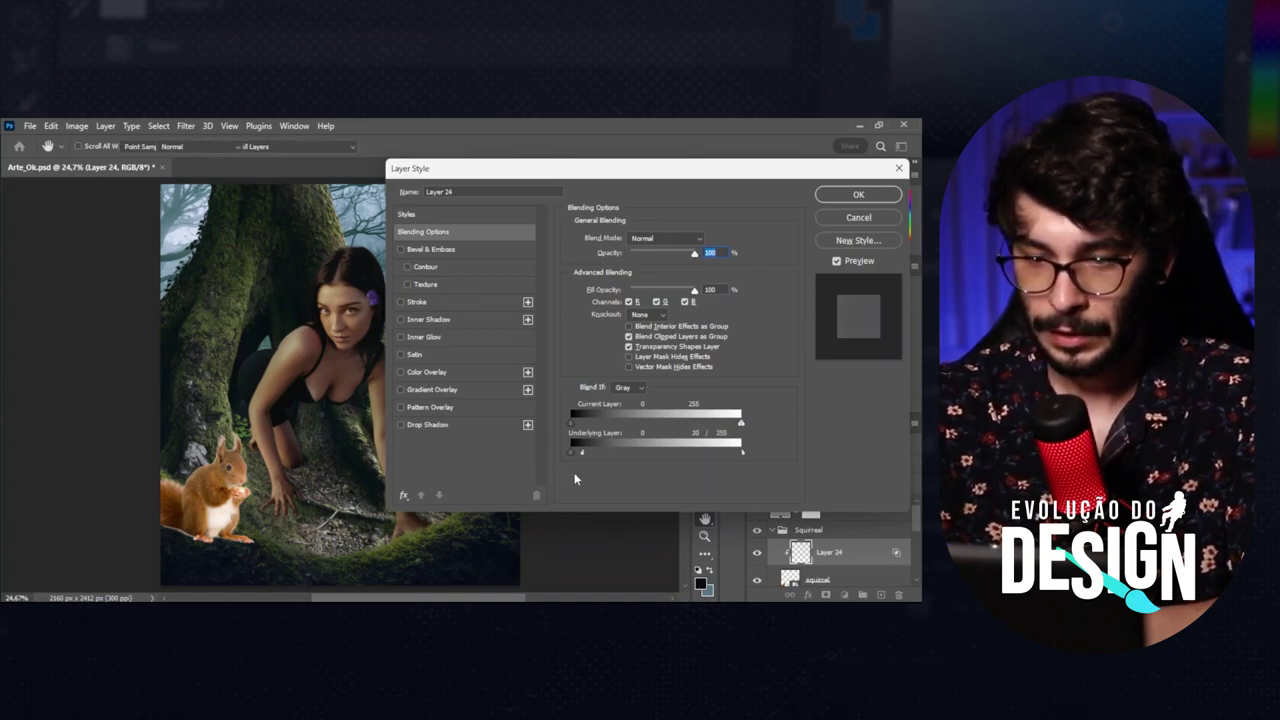
pyautogui.press('Return')
# Paint dark shading on the squirrel at 40% opacity with a 700 px brush.
pyautogui.press('4')
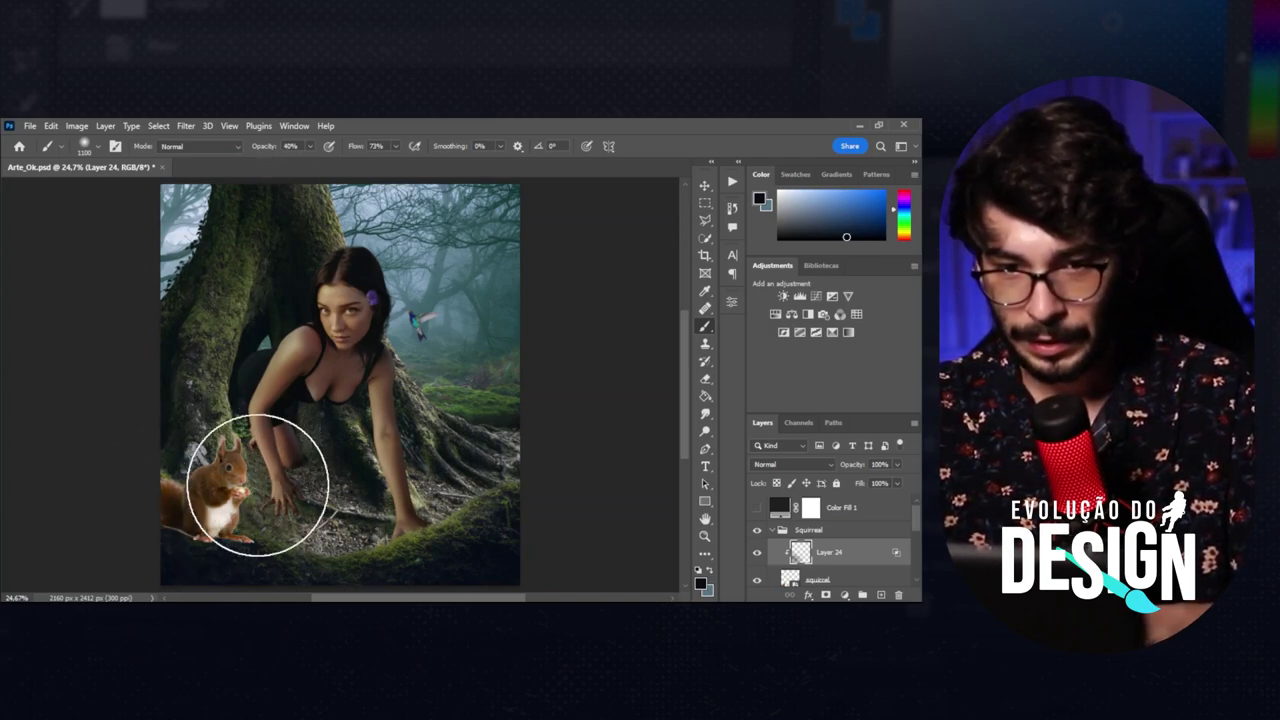
pyautogui.moveTo(216, 488); pyautogui.dragTo(258, 434)
pyautogui.press('[')
pyautogui.press('[')
pyautogui.press('[')
pyautogui.press('[')
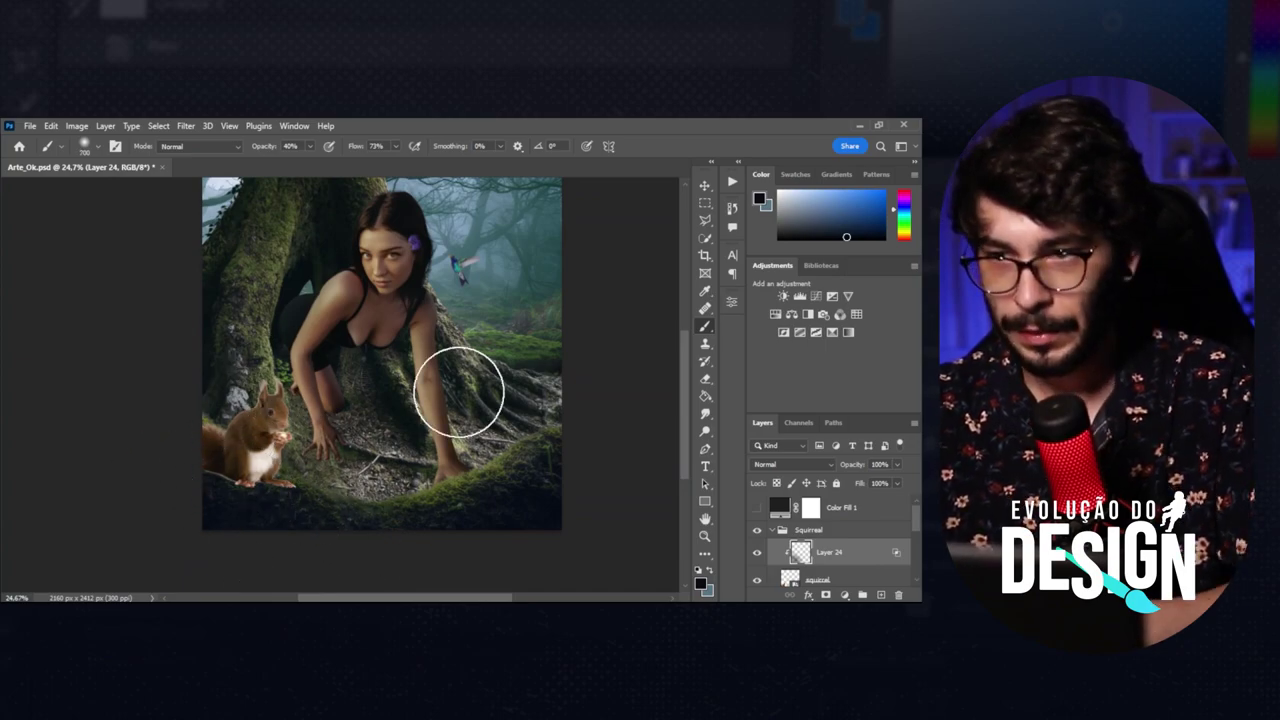
pyautogui.click(836, 230)
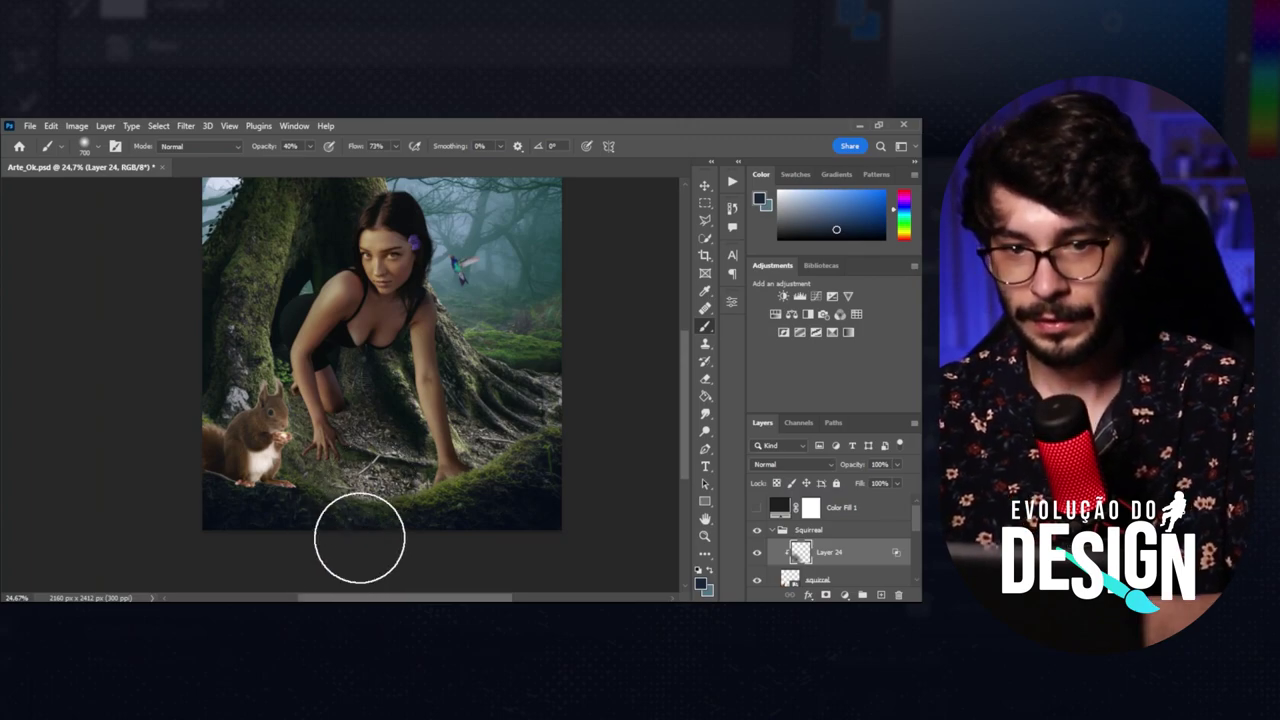
# Add Layer 25 above Layer 24 in Squirrel and paint more shading with a 300–600 px brush.
pyautogui.click(880, 595)
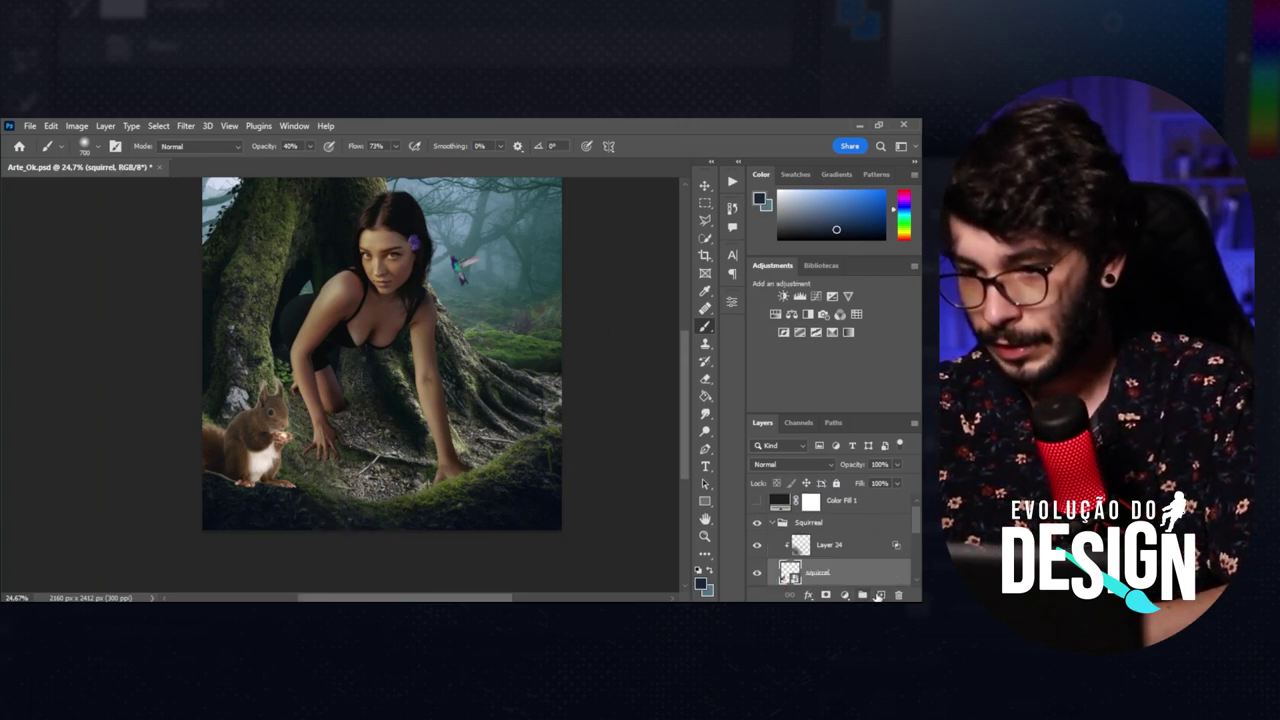
pyautogui.moveTo(835, 570); pyautogui.dragTo(840, 542)
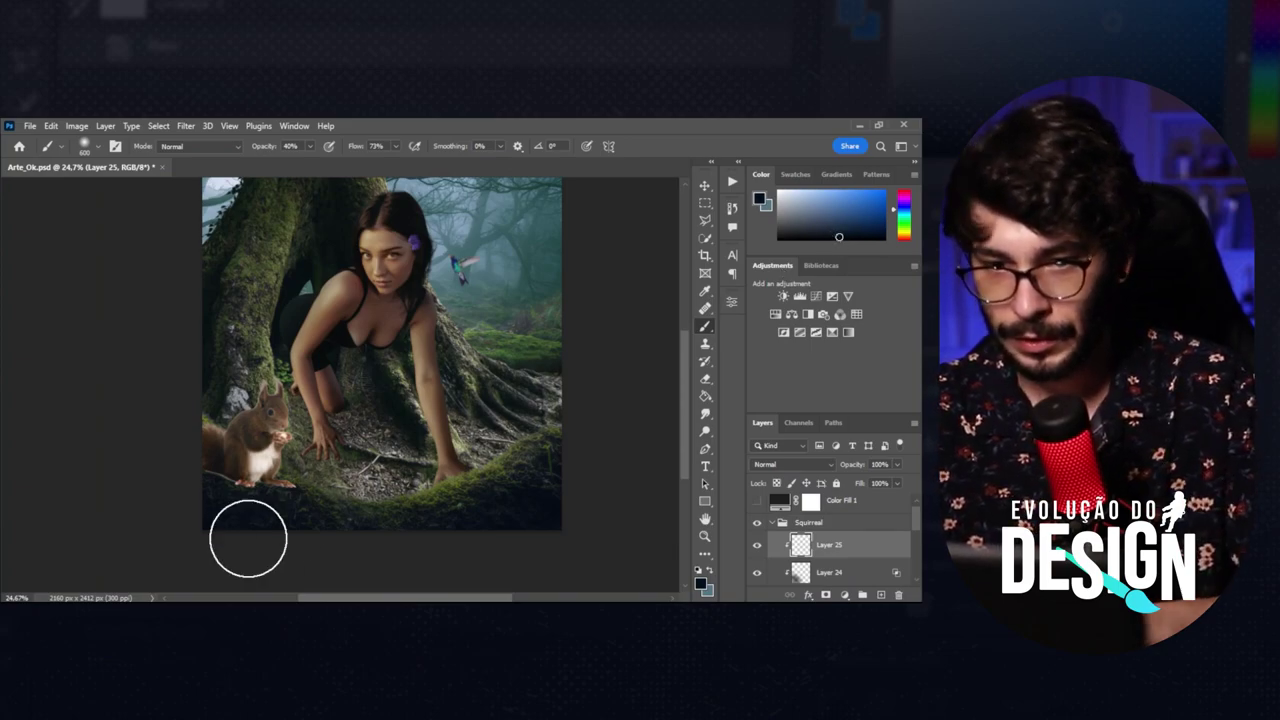
pyautogui.press('[')
pyautogui.press('[')
pyautogui.press('[')
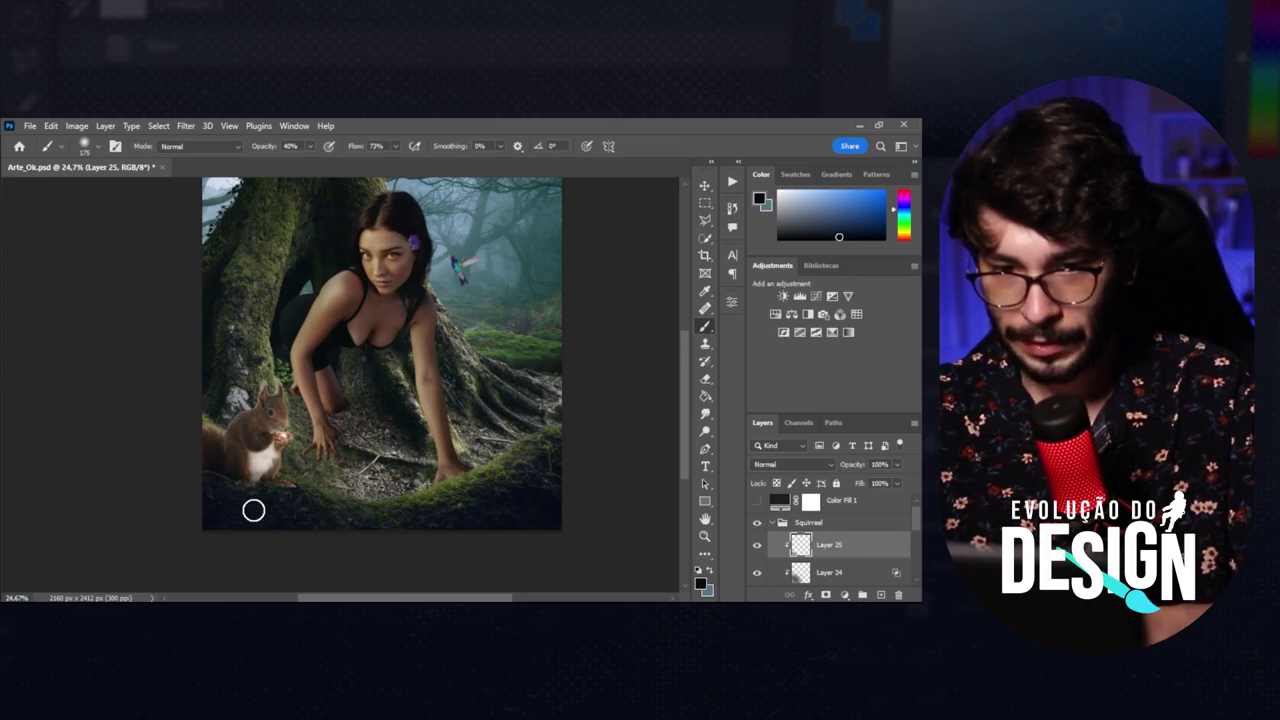
pyautogui.press(']')
pyautogui.press(']')
pyautogui.press(']')
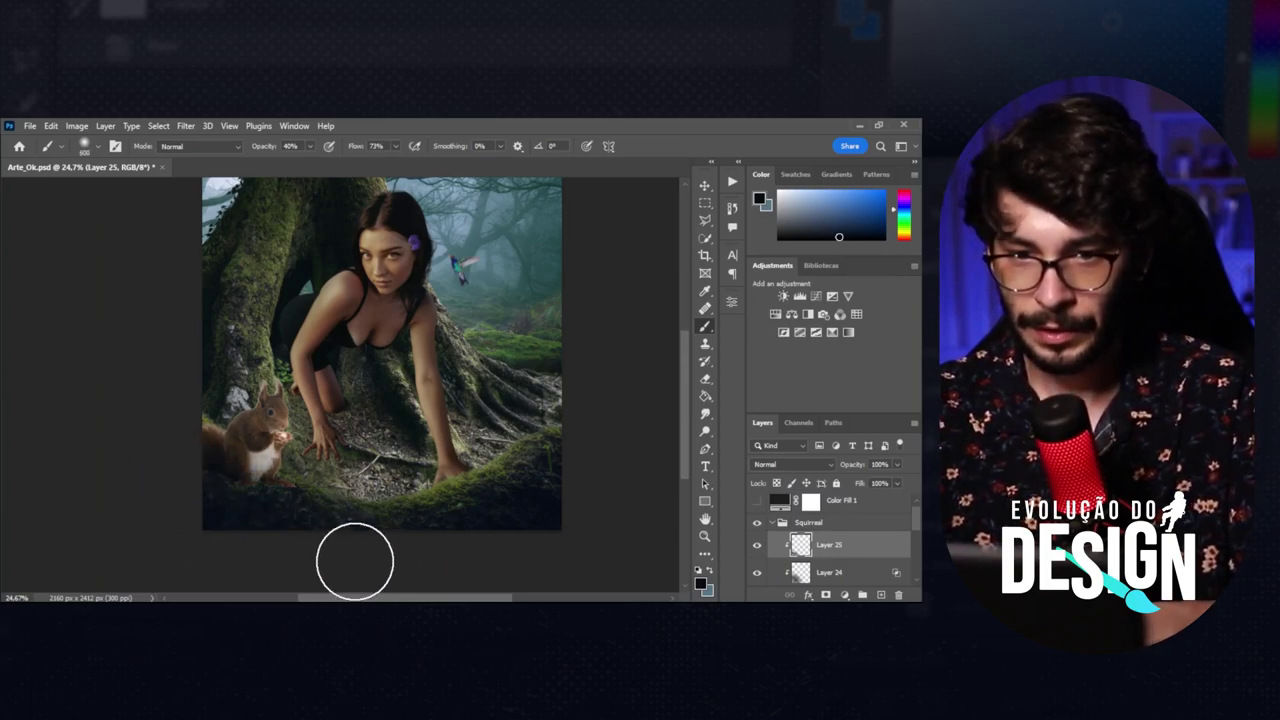
pyautogui.press(']')
pyautogui.press('[')
pyautogui.press('[')
pyautogui.press('[')
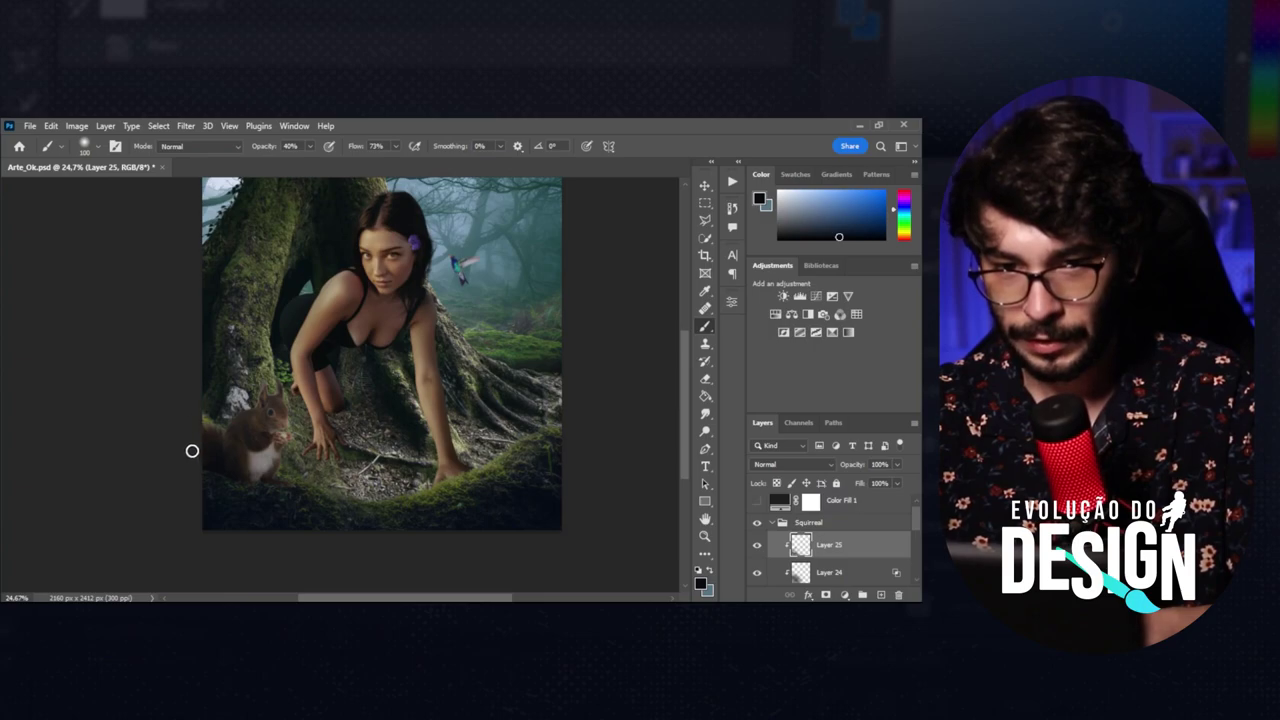
pyautogui.press('v')
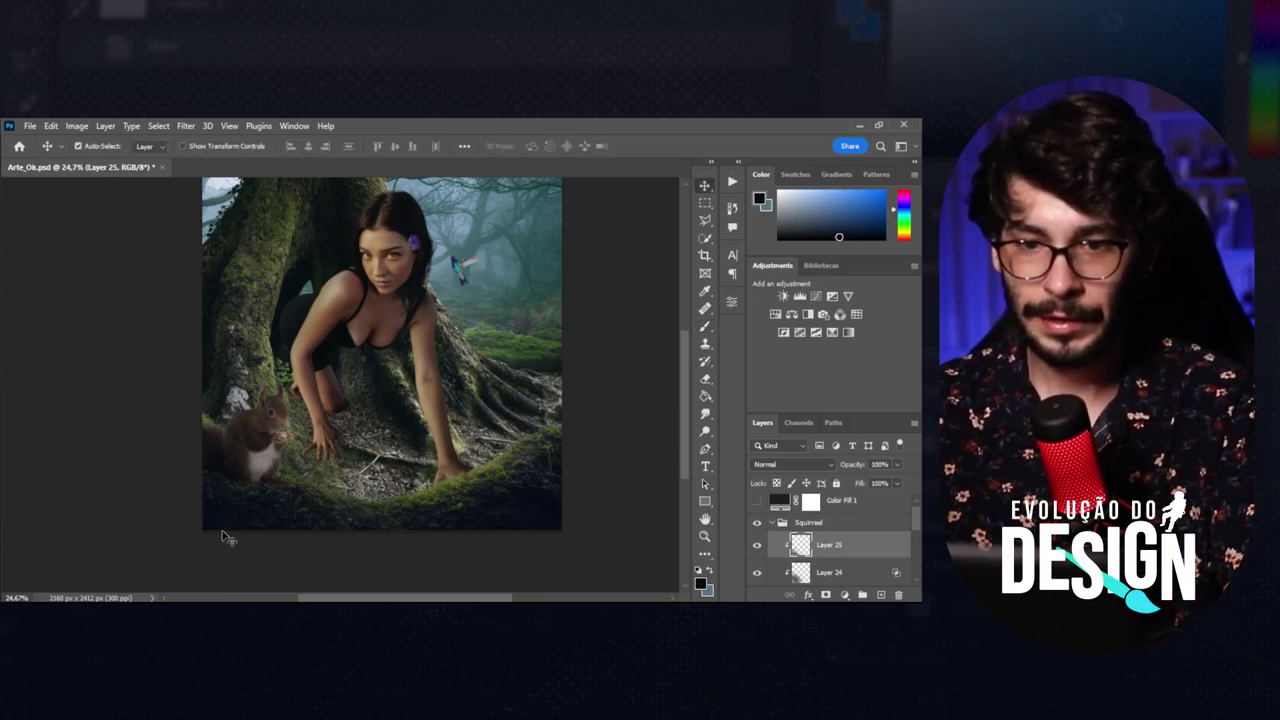
pyautogui.scroll(2, 223, 533)
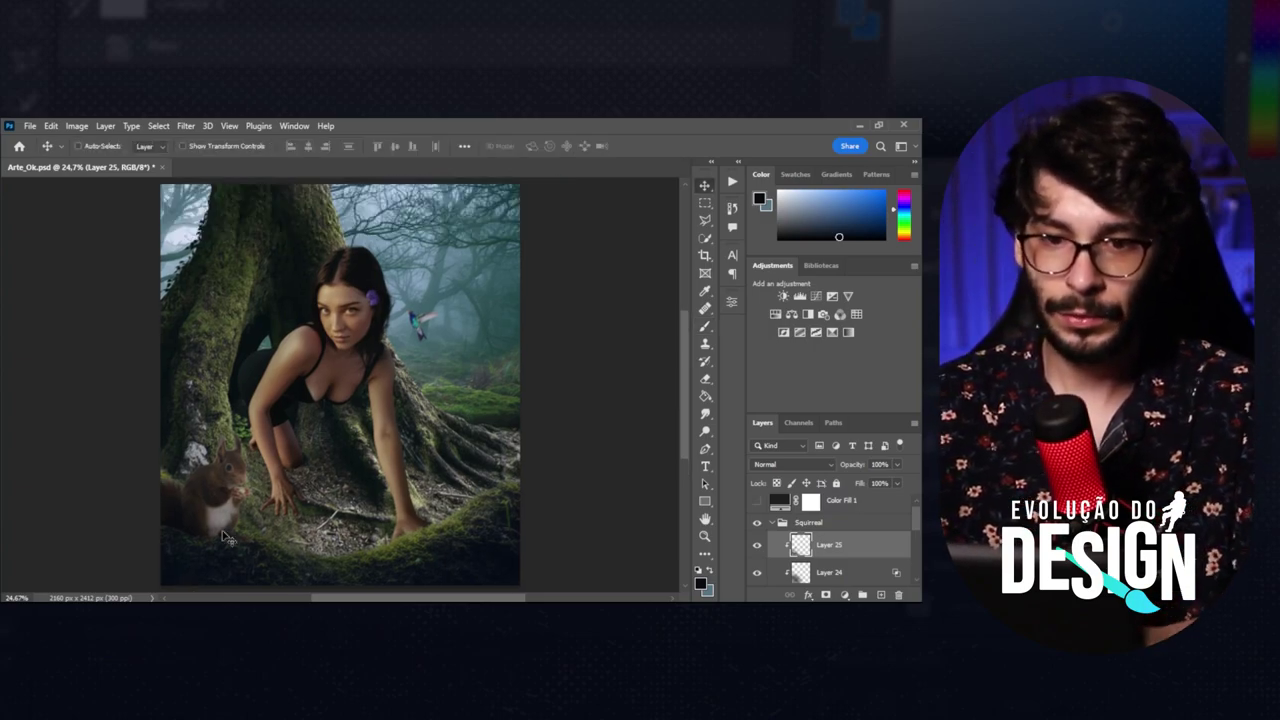
pyautogui.click(844, 595)
pyautogui.click(833, 478)
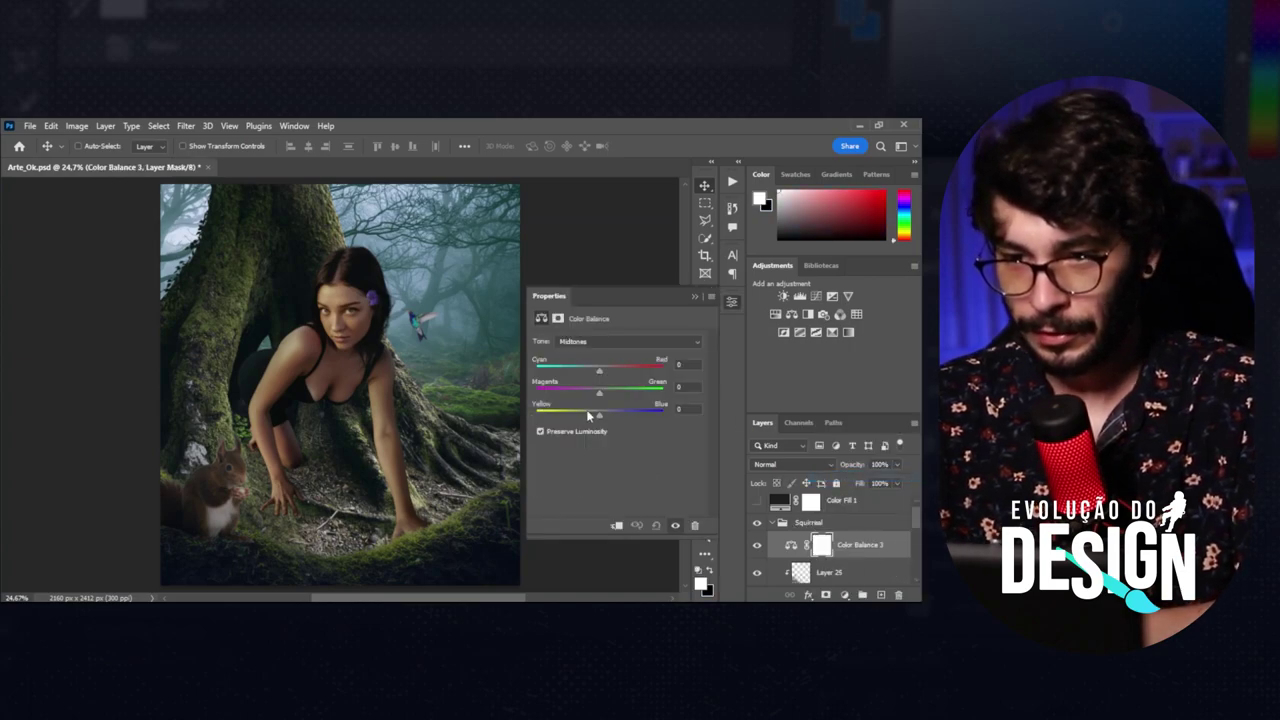
pyautogui.moveTo(612, 415); pyautogui.dragTo(607, 414)
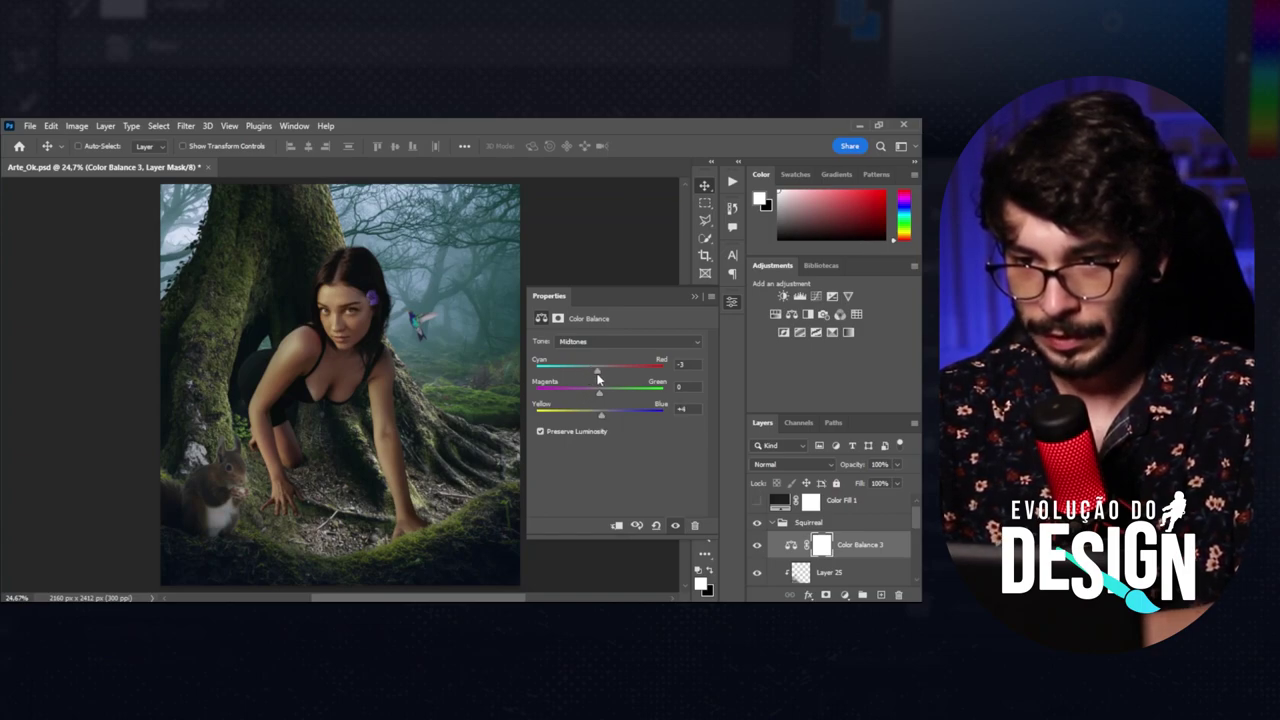
pyautogui.click(773, 527)
pyautogui.click(756, 546)
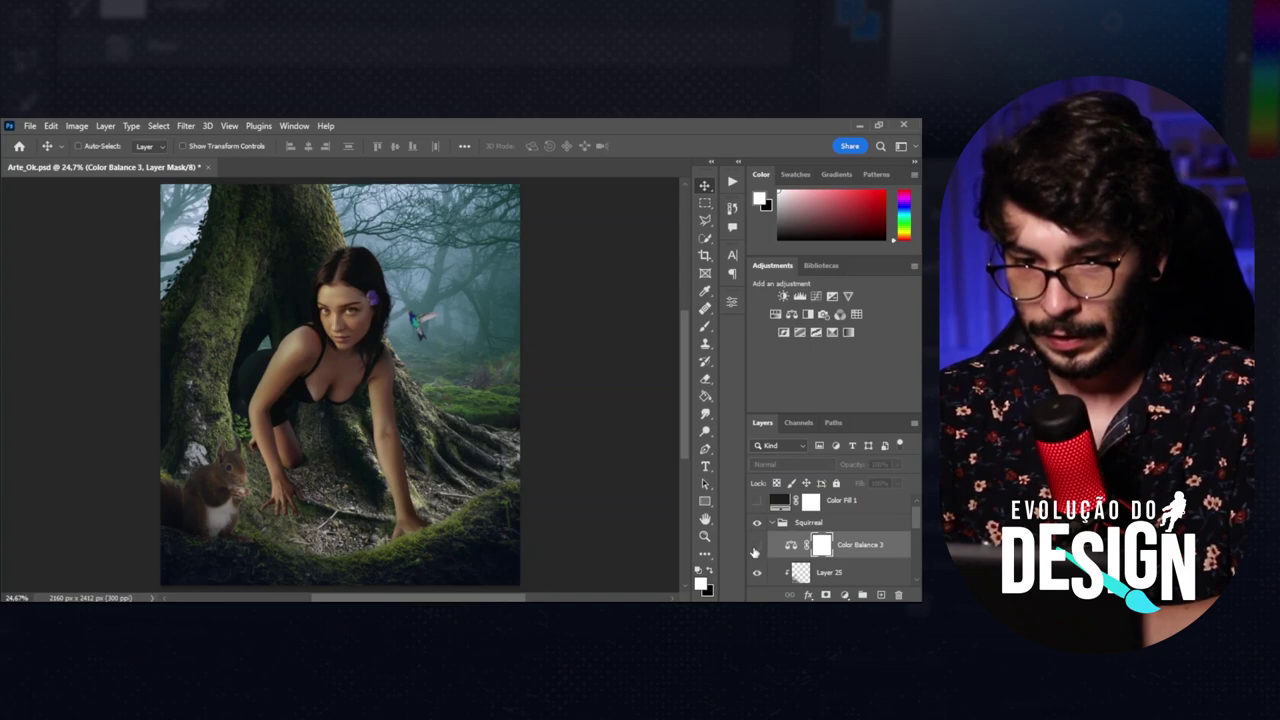
pyautogui.click(757, 546)
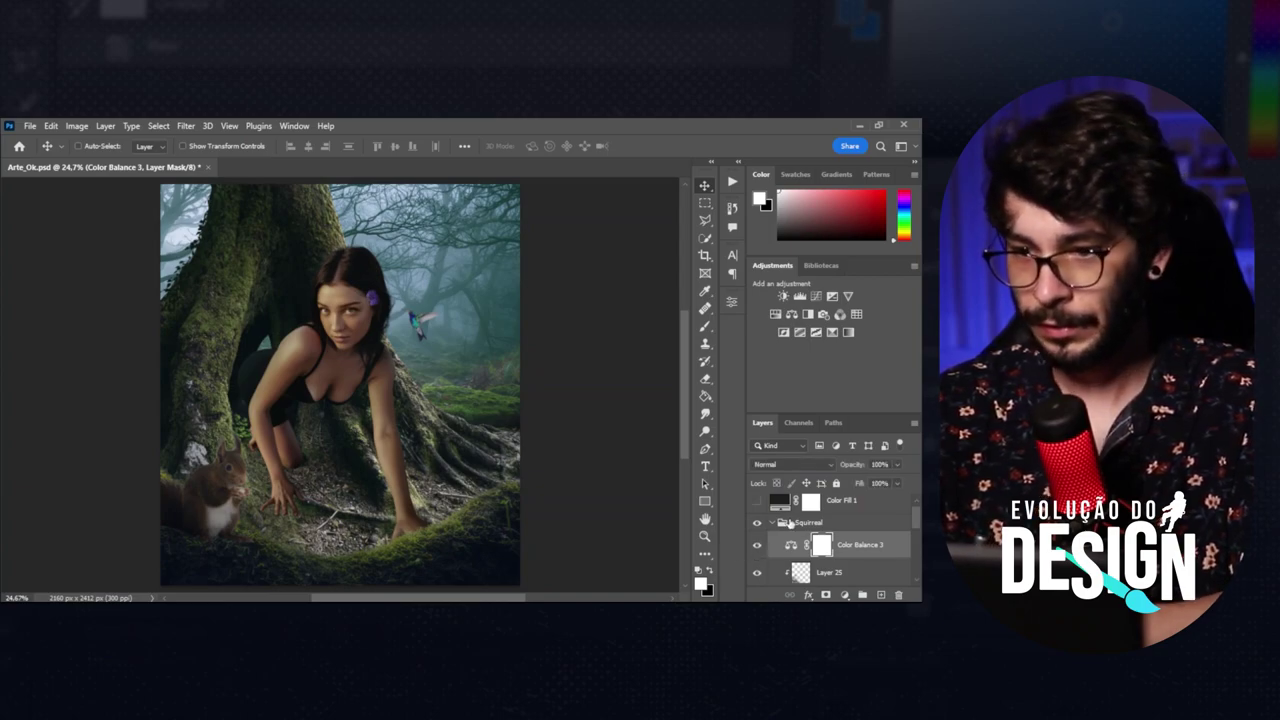
pyautogui.scroll(-2, 916, 520)
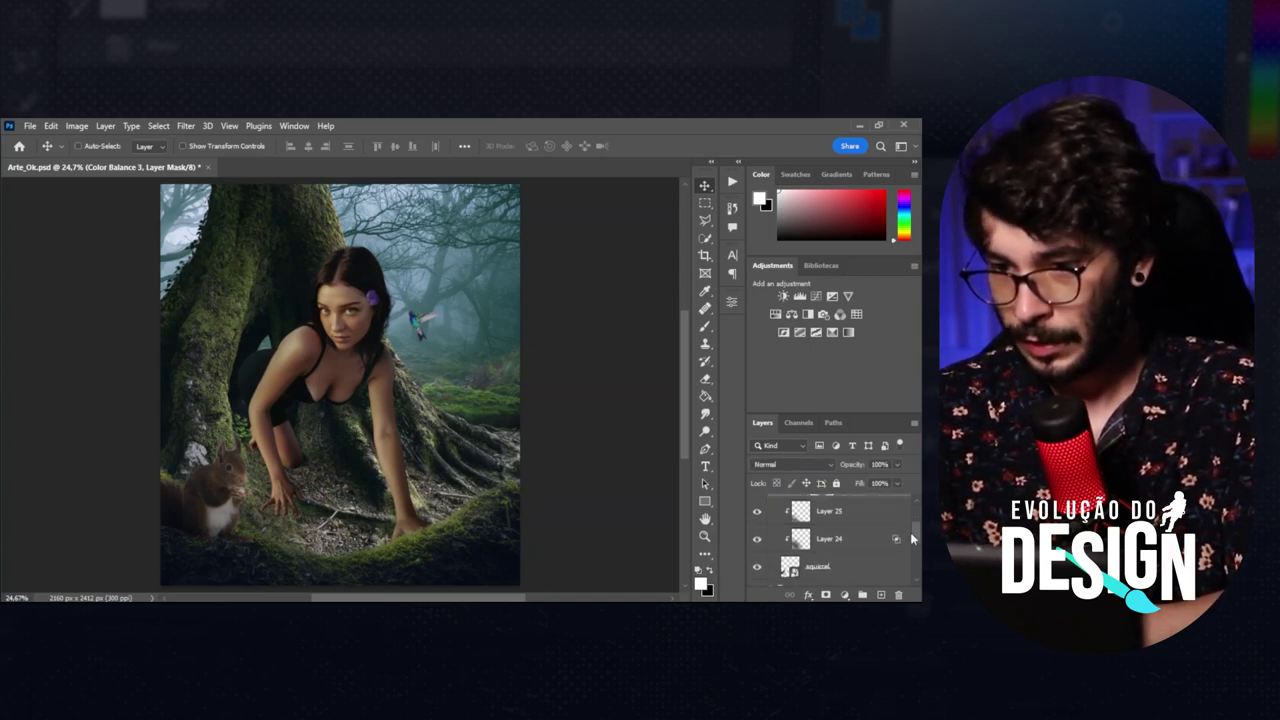
pyautogui.keyDown('ctrl'); pyautogui.click(790, 563); pyautogui.keyUp('ctrl')
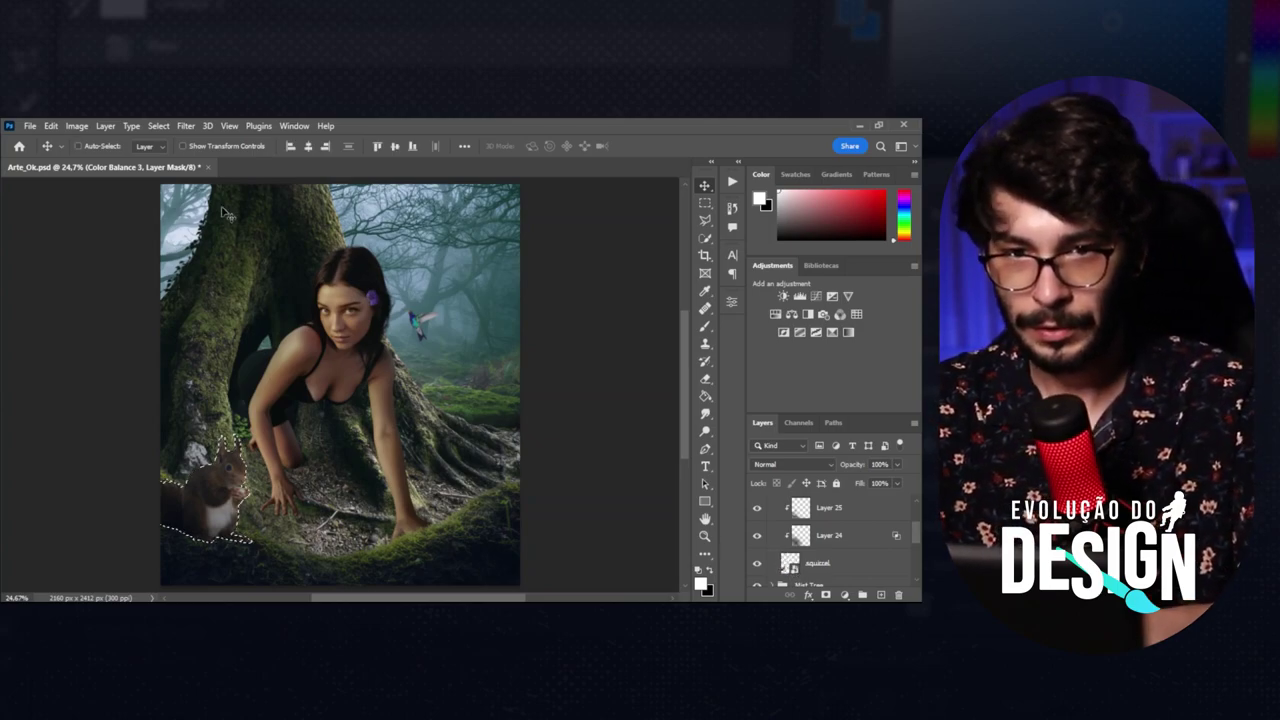
# Contract the squirrel selection by 1 px and turn it into a layer mask.
pyautogui.click(161, 126)
pyautogui.moveTo(210, 329)
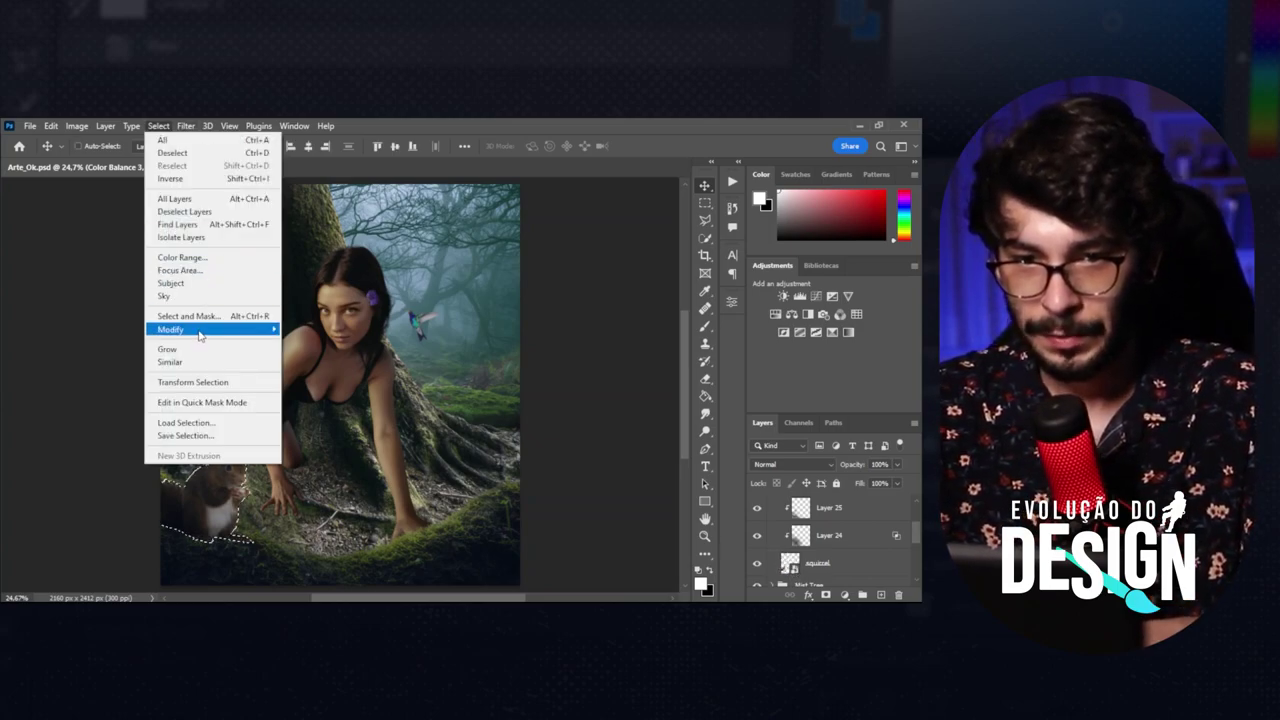
pyautogui.click(308, 368)
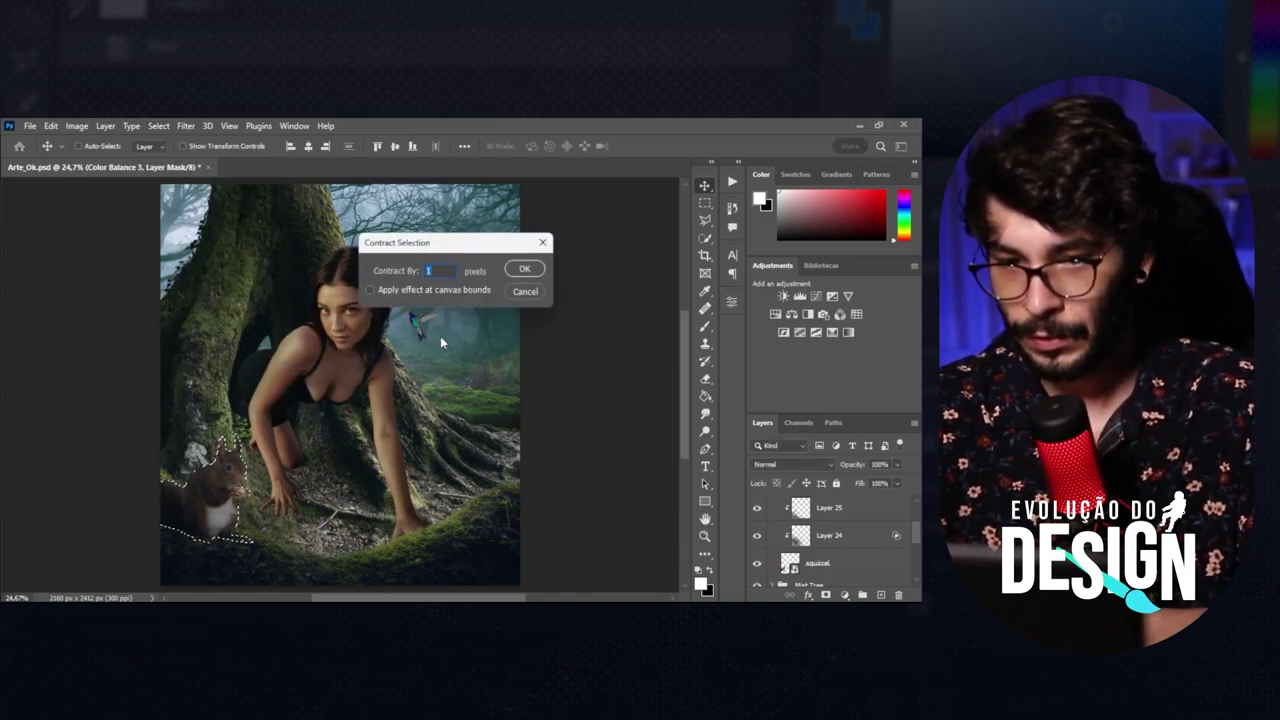
pyautogui.press('Return')
pyautogui.click(818, 563)
pyautogui.click(825, 595)
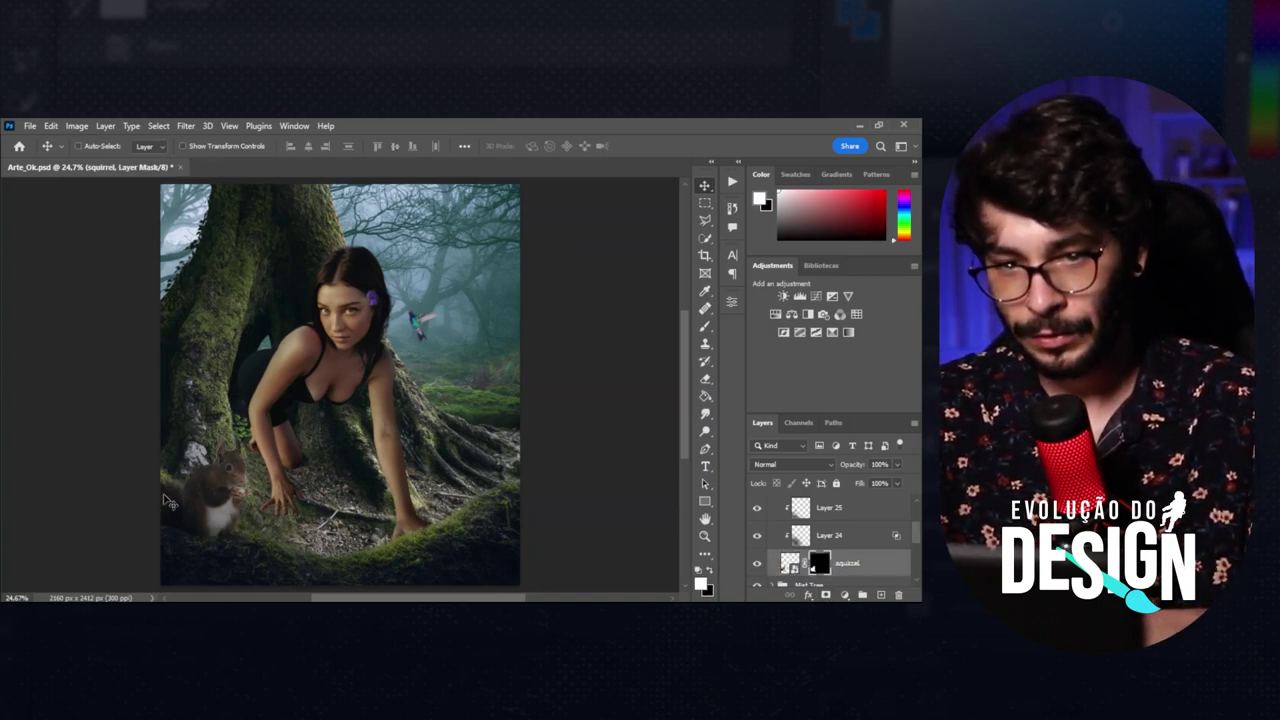
# Add a Levels adjustment to the squirrel group.
pyautogui.moveTo(914, 538); pyautogui.dragTo(800, 497)
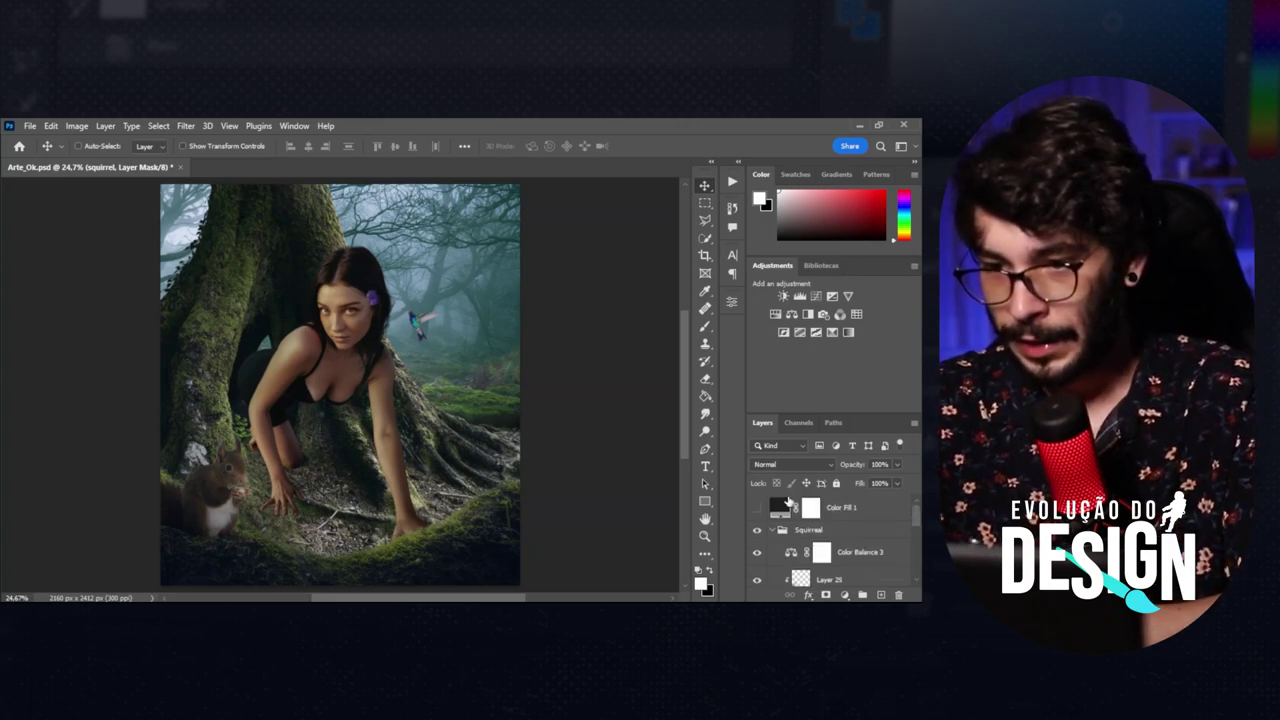
pyautogui.click(771, 533)
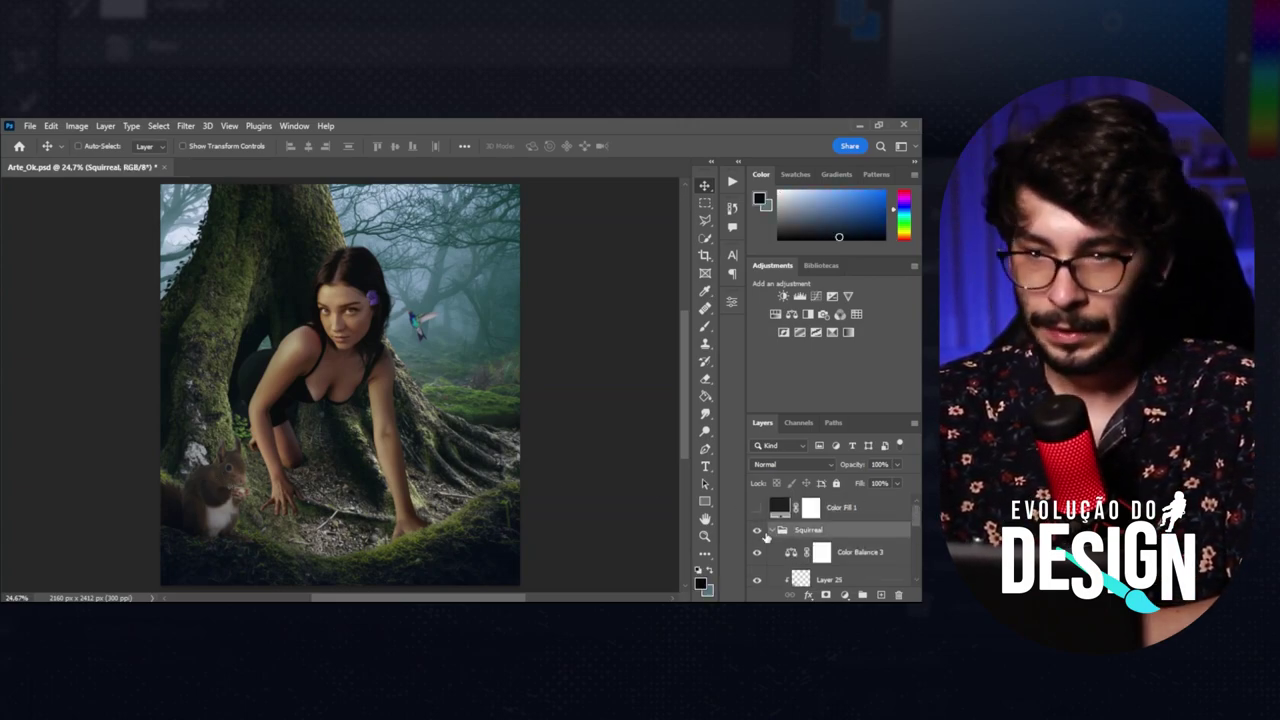
pyautogui.click(772, 530)
pyautogui.click(773, 531)
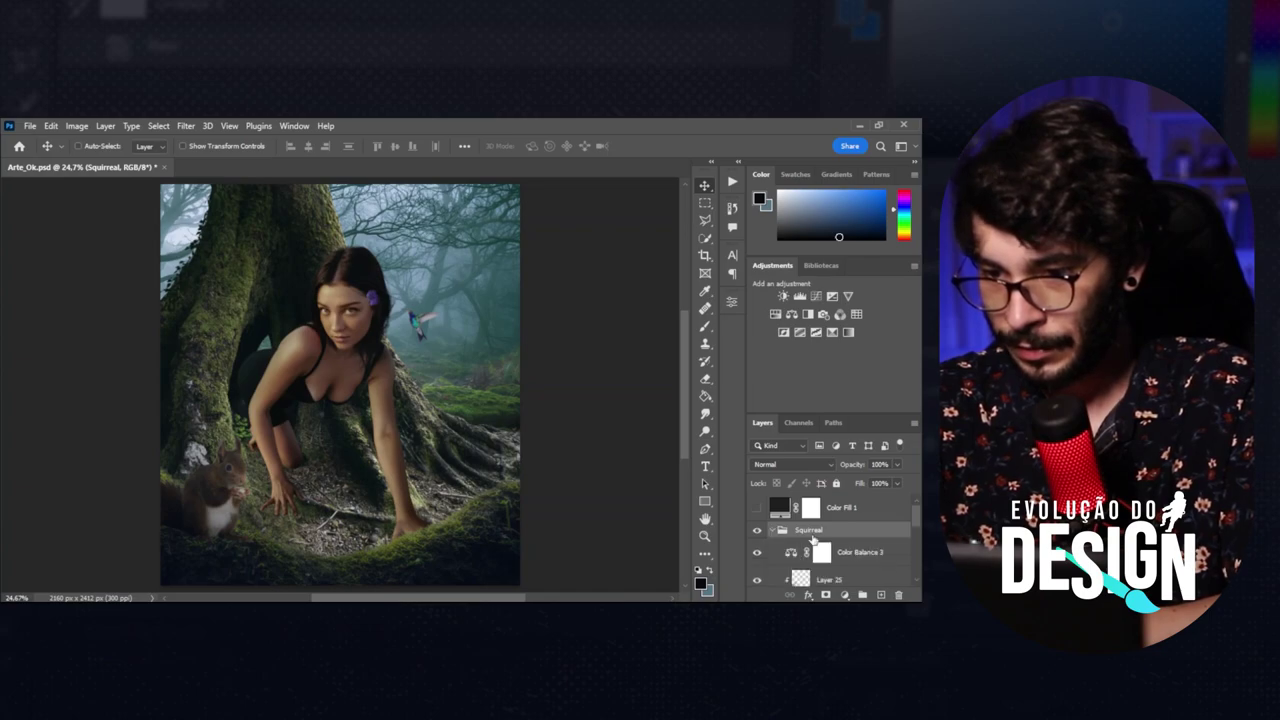
pyautogui.click(844, 595)
pyautogui.click(850, 411)
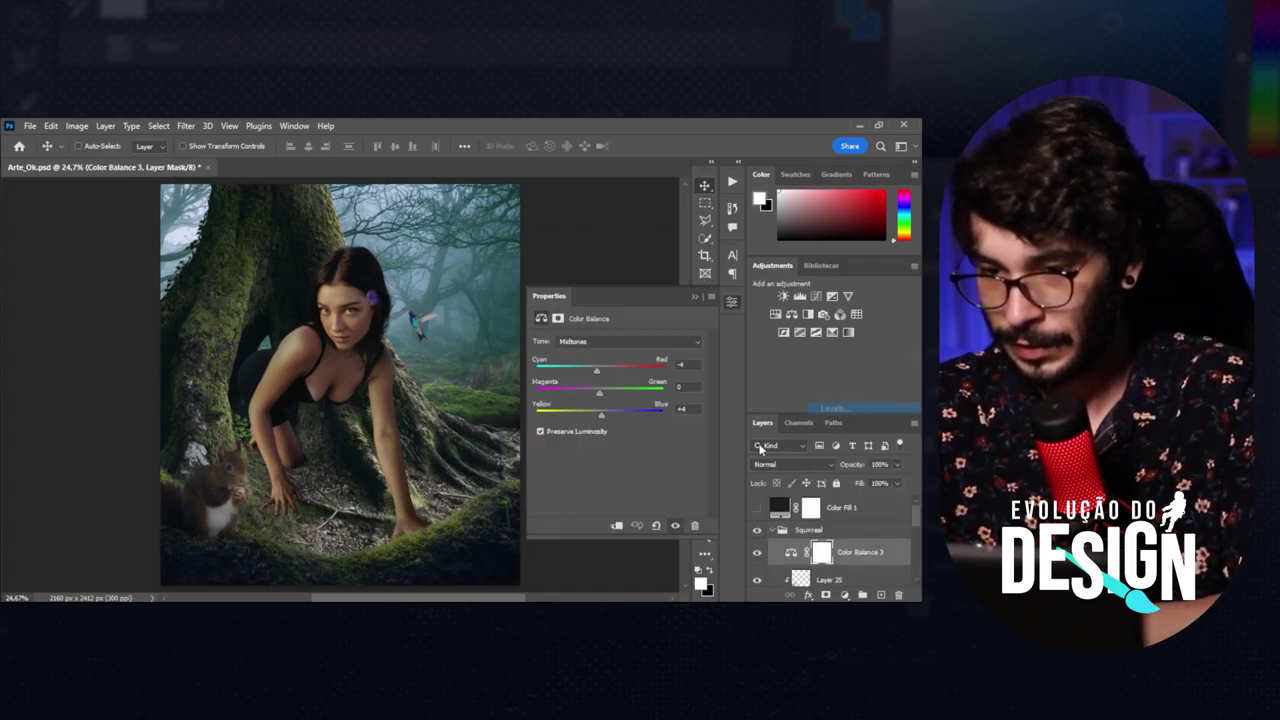
# Raise the squirrel group's Levels black point to 15.
pyautogui.moveTo(557, 444); pyautogui.dragTo(566, 444)
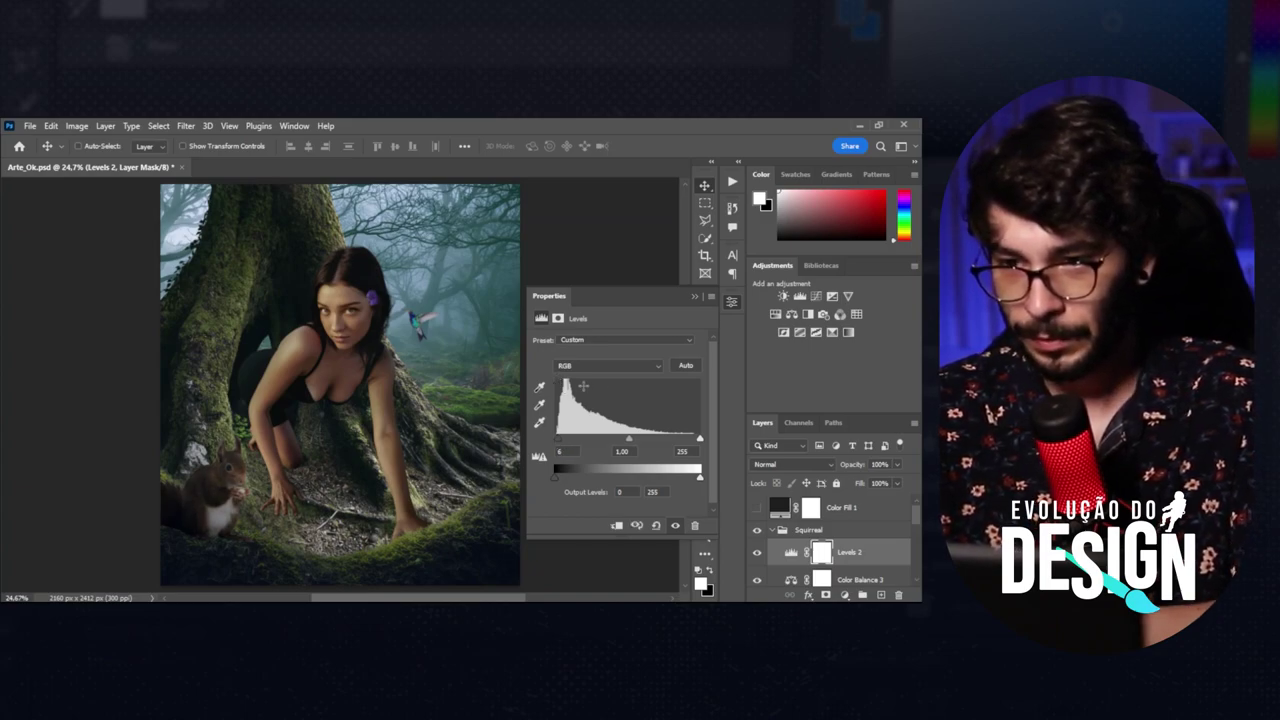
pyautogui.click(731, 303)
pyautogui.click(770, 531)
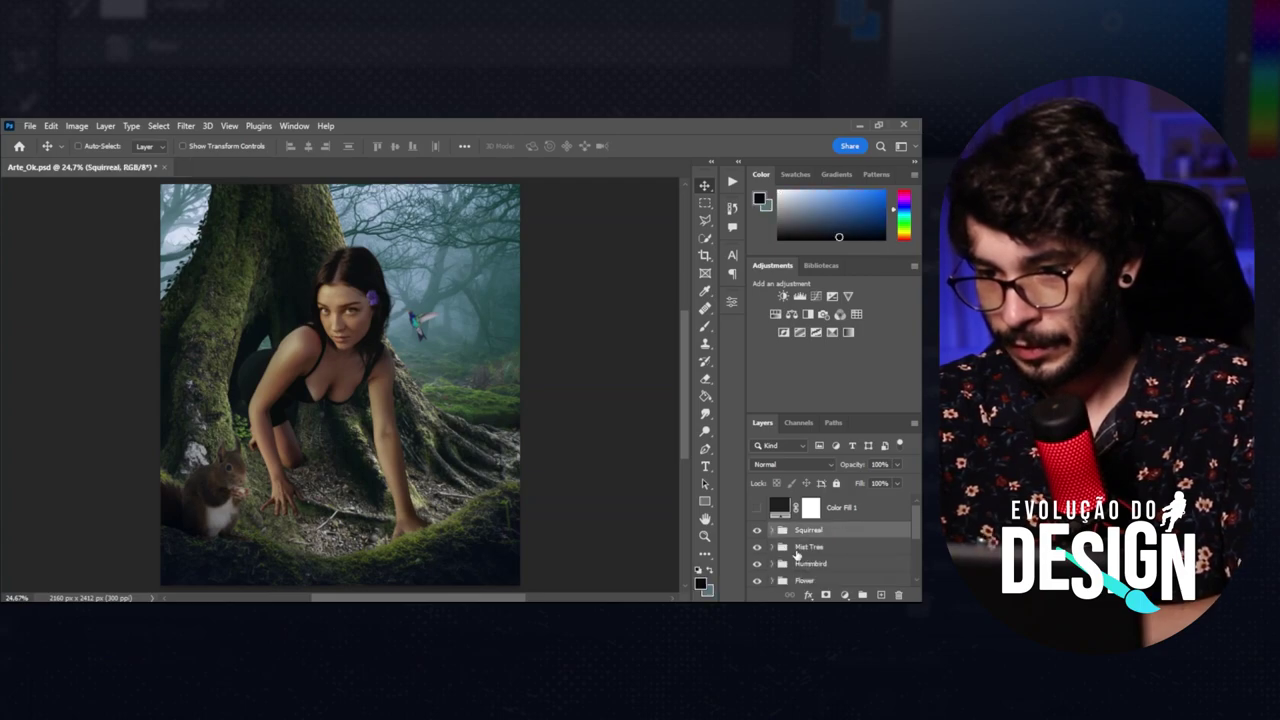
# Add a Levels adjustment in Mist Tree with the black point raised to 14.
pyautogui.click(772, 547)
pyautogui.click(810, 569)
pyautogui.click(844, 595)
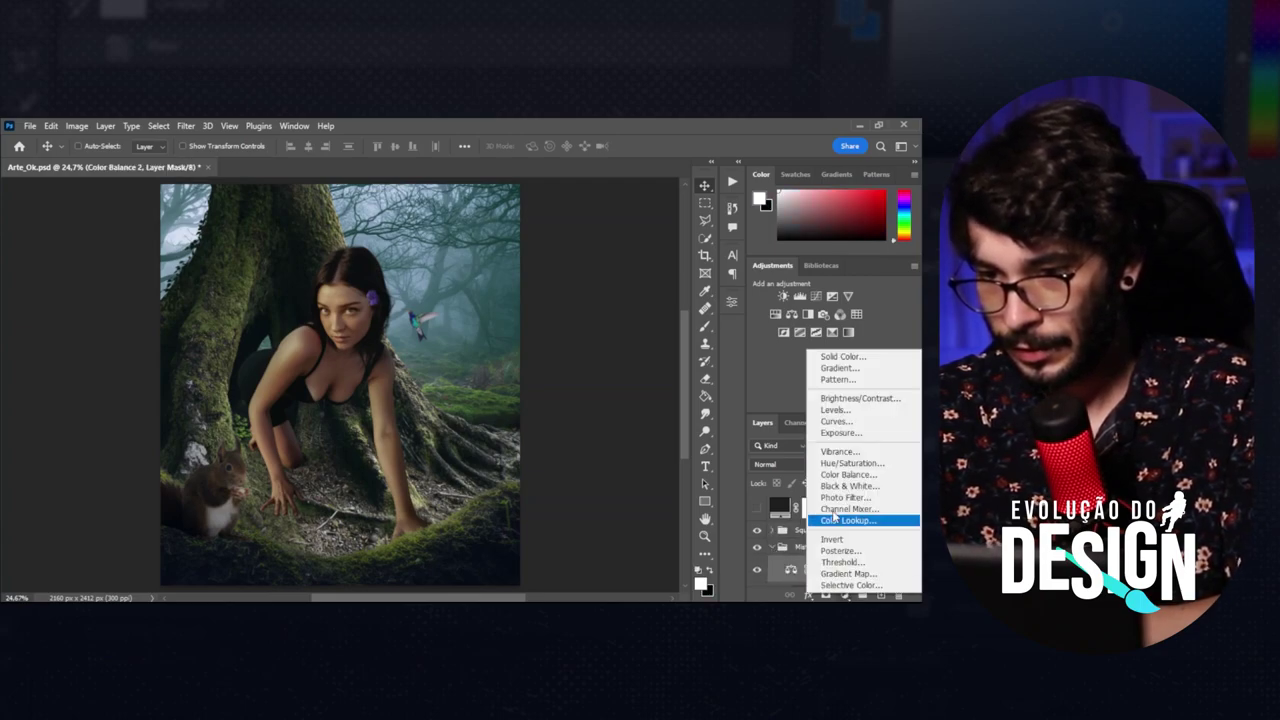
pyautogui.click(832, 410)
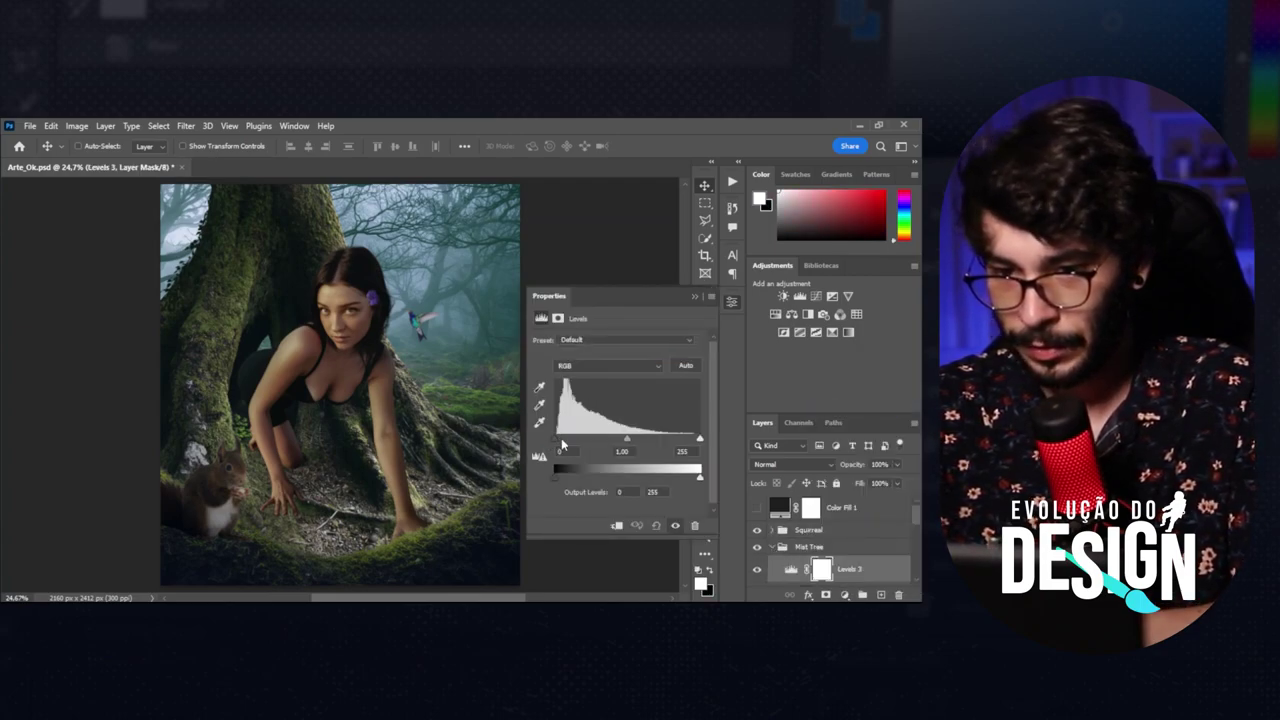
pyautogui.moveTo(561, 441); pyautogui.dragTo(564, 444)
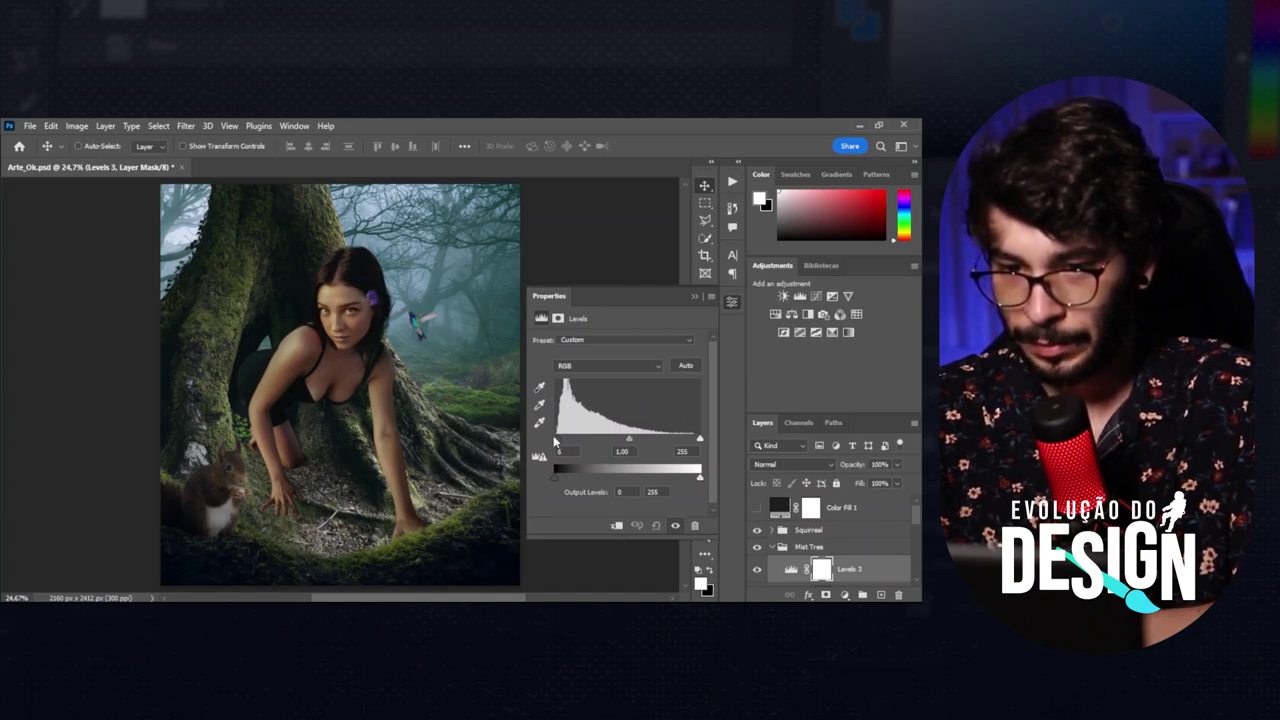
pyautogui.click(731, 301)
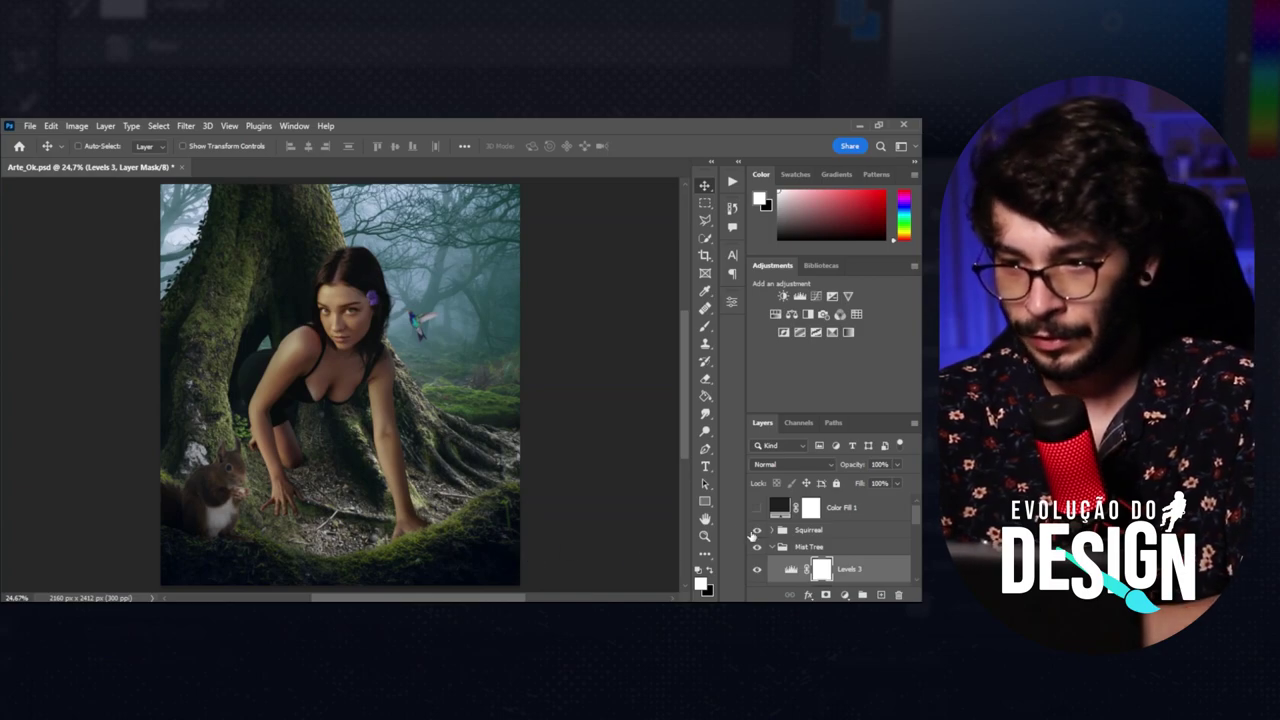
pyautogui.click(772, 547)
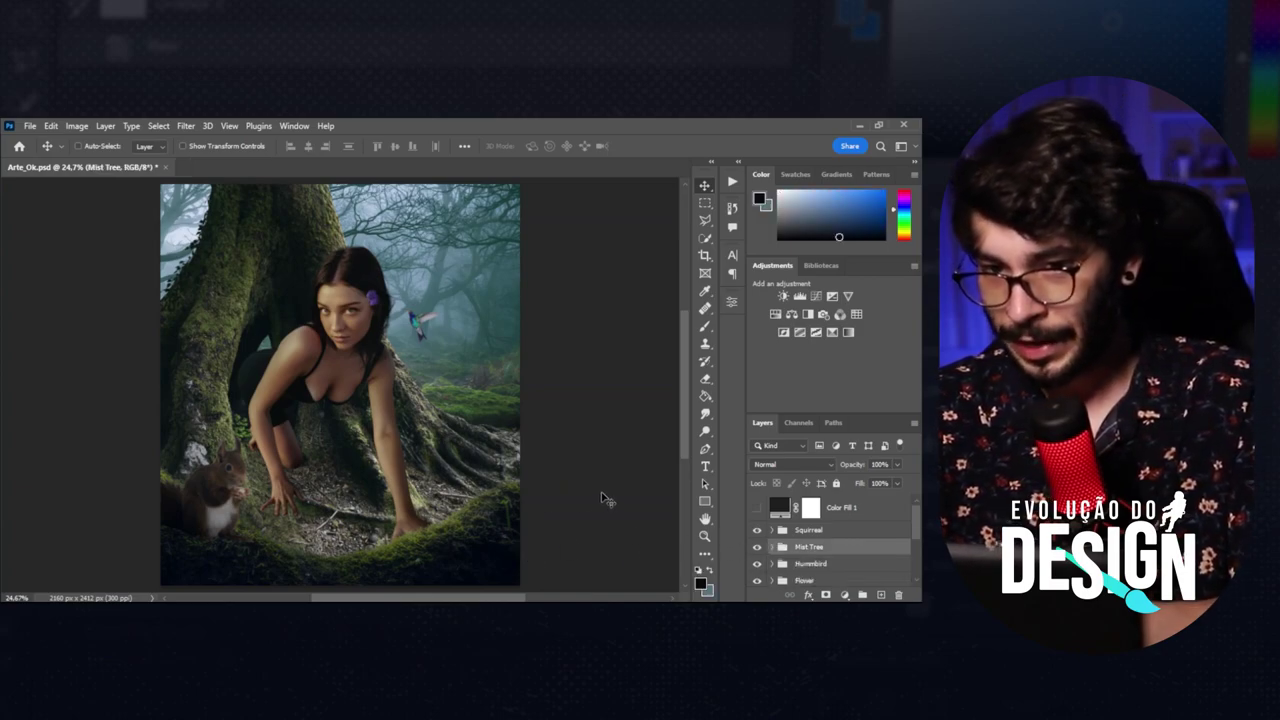
pyautogui.hotkey('ctrl', '-')
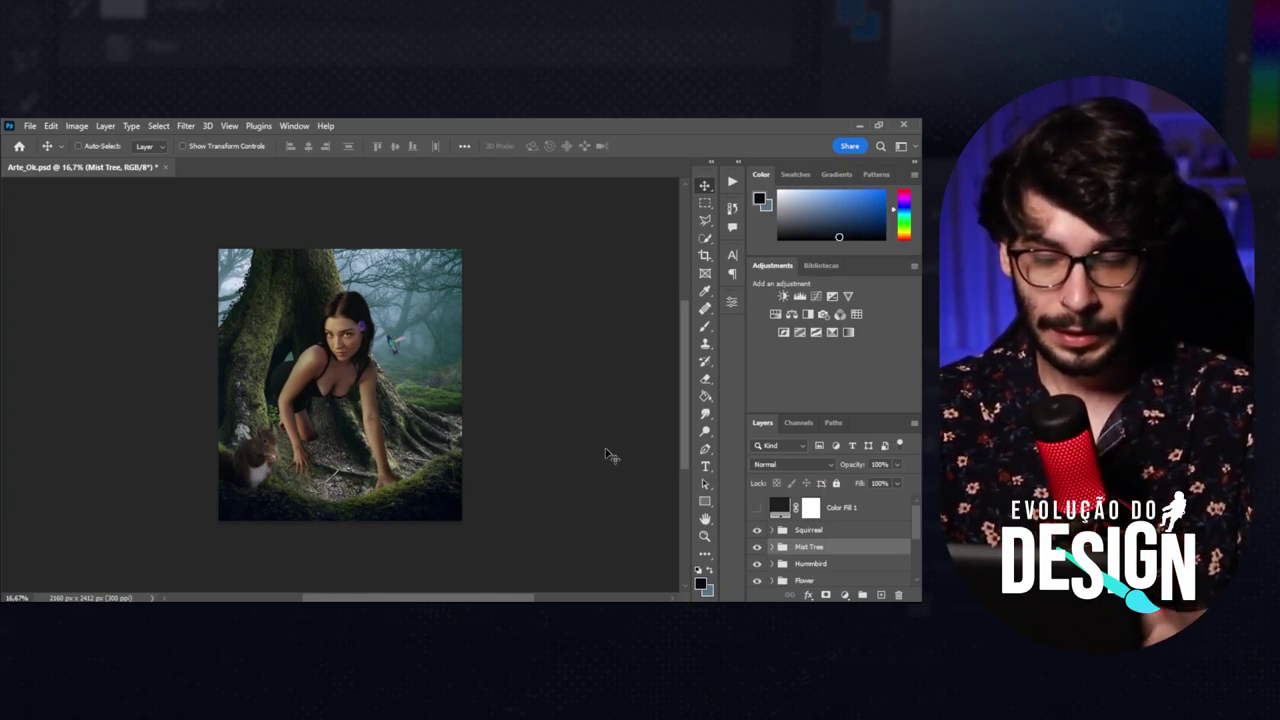
pyautogui.click(732, 207)
pyautogui.moveTo(713, 318); pyautogui.dragTo(711, 230)
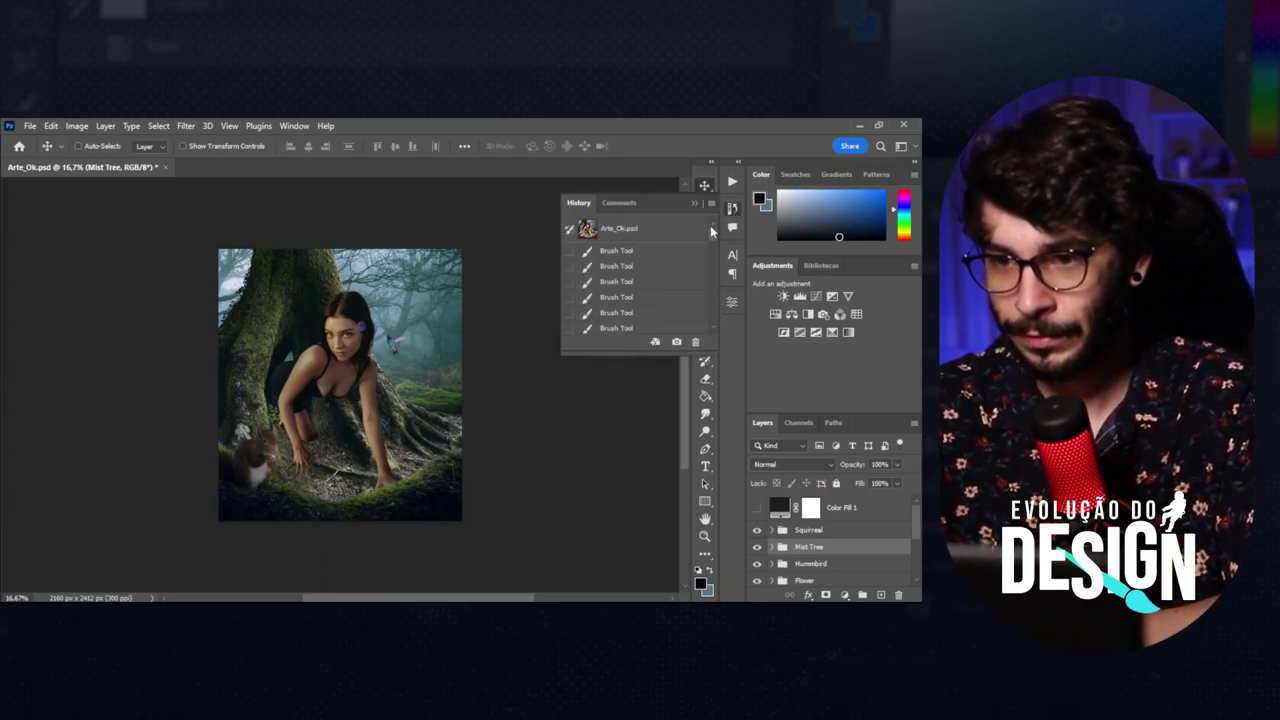
pyautogui.click(619, 230)
pyautogui.moveTo(632, 356); pyautogui.dragTo(632, 530)
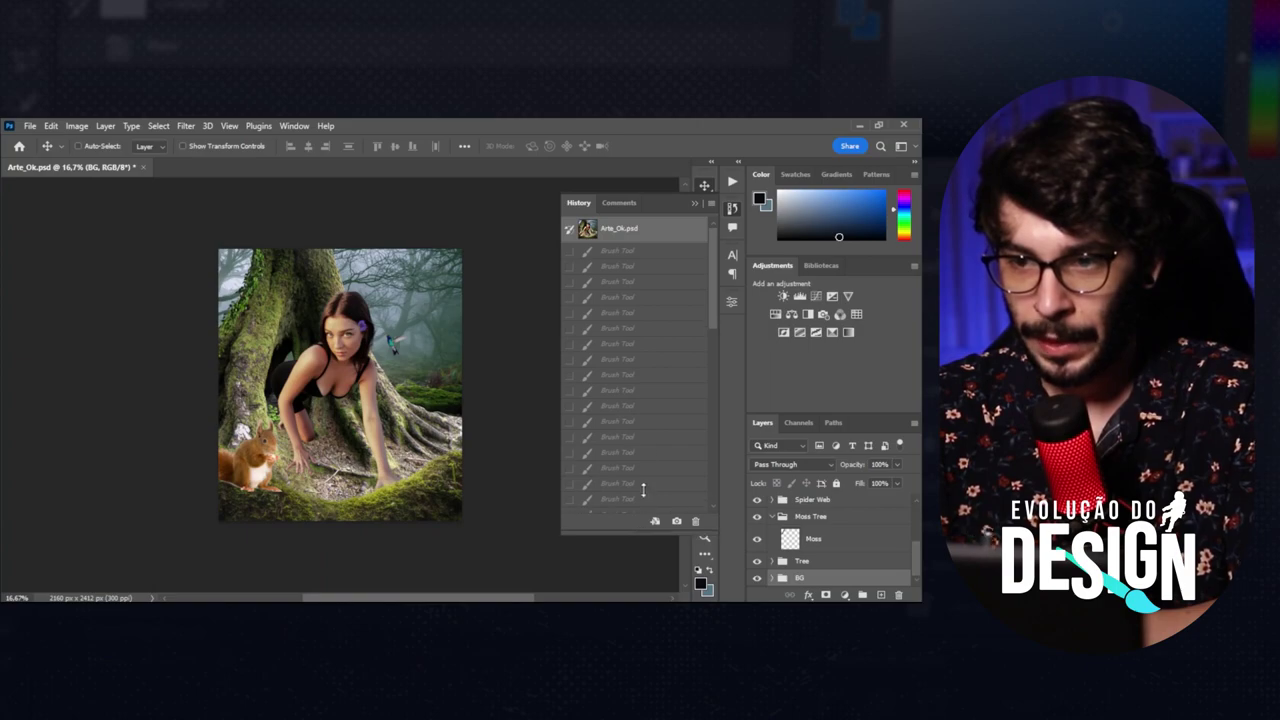
pyautogui.moveTo(709, 295)
pyautogui.mouseDown()
pyautogui.moveTo(698, 468)
pyautogui.moveTo(631, 510)
pyautogui.mouseUp()
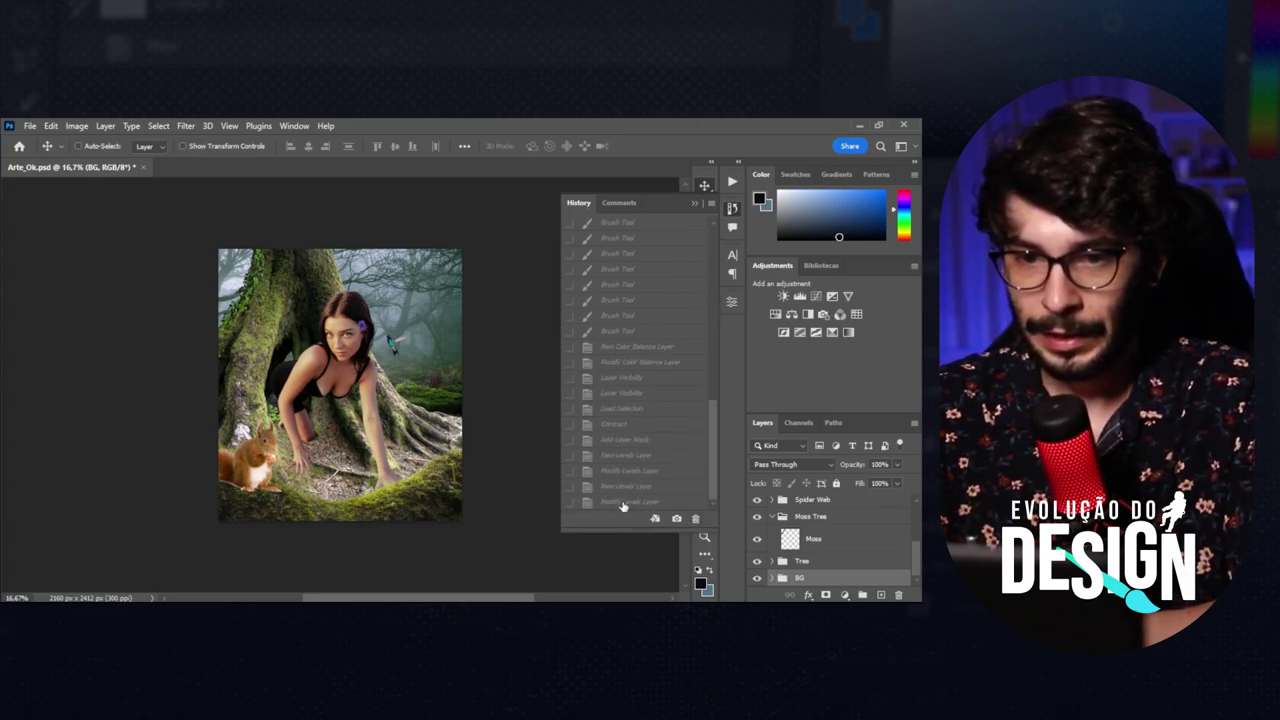
pyautogui.click(622, 503)
pyautogui.click(732, 208)
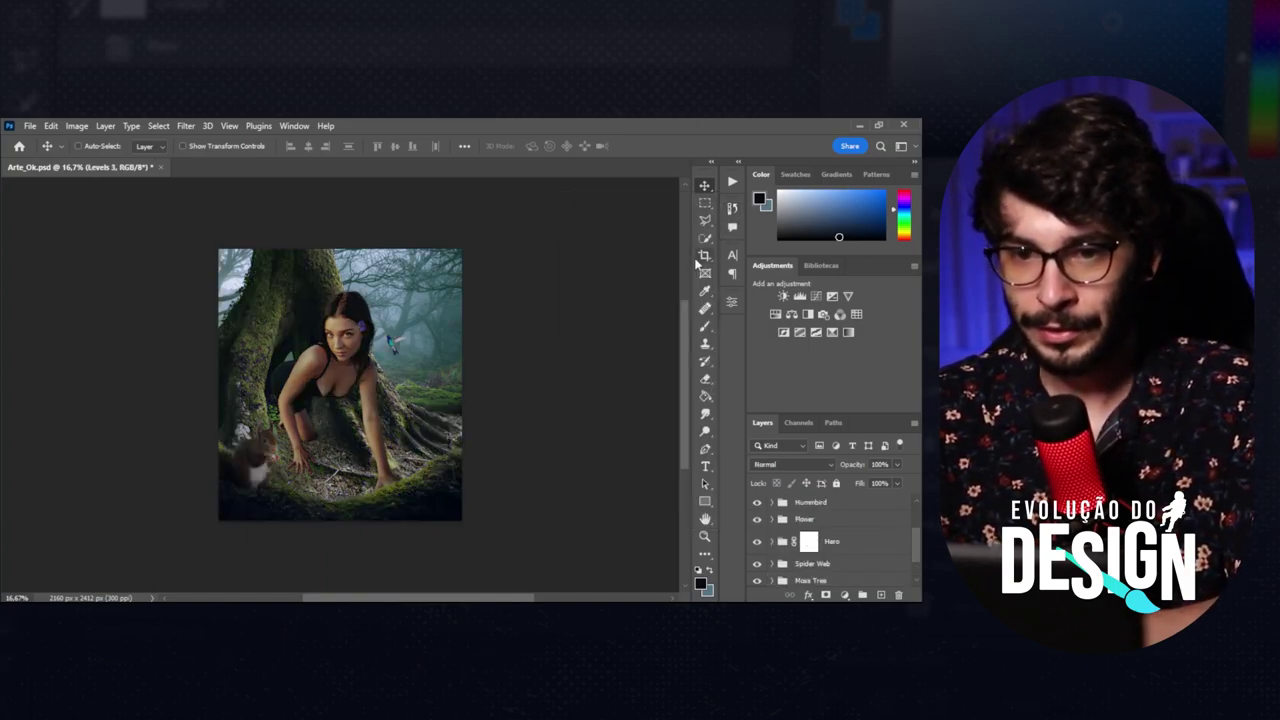
pyautogui.scroll(2, 435, 287)
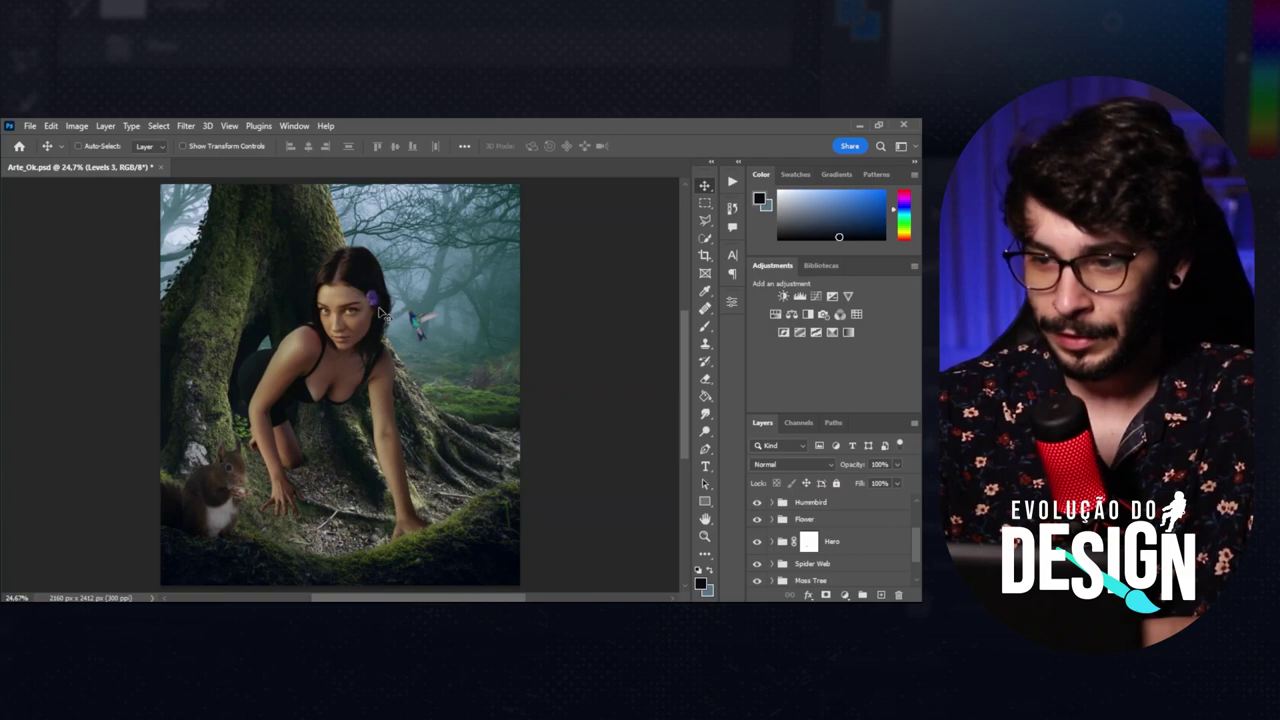
pyautogui.click(810, 566)
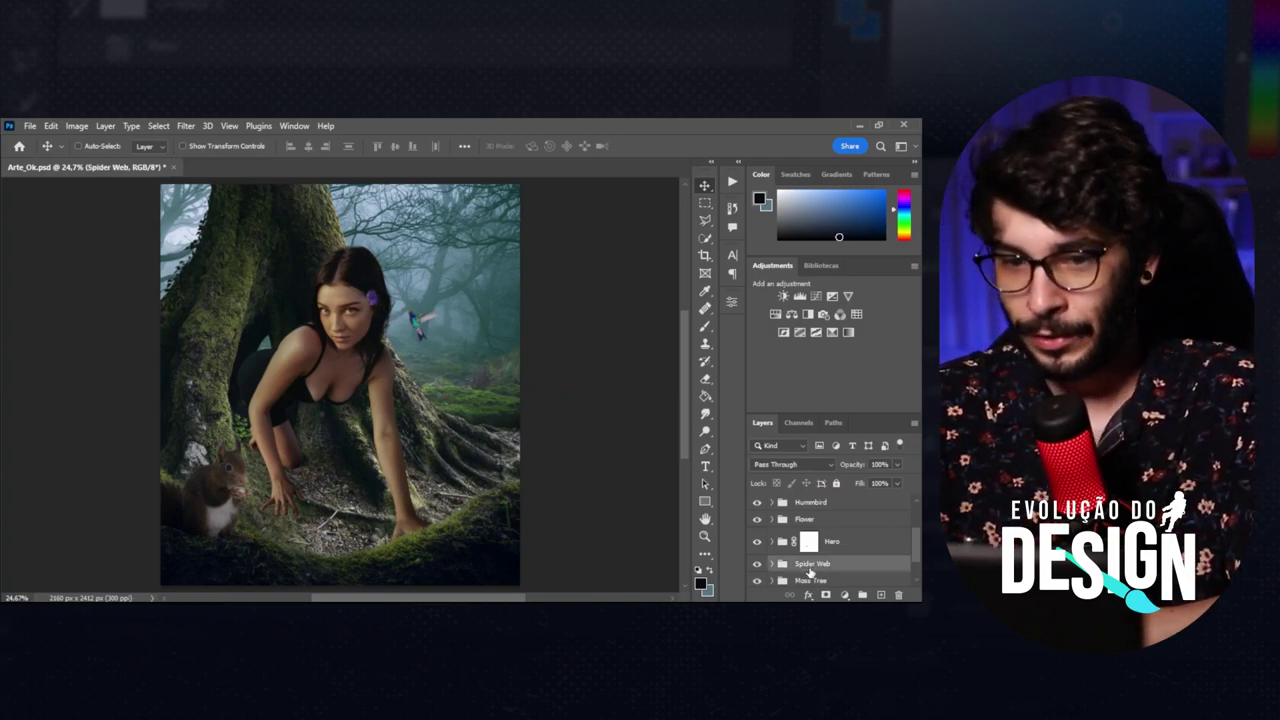
# Add Layer 26 above Spider Web and set a 1000 px brush tilted to -41°.
pyautogui.click(881, 595)
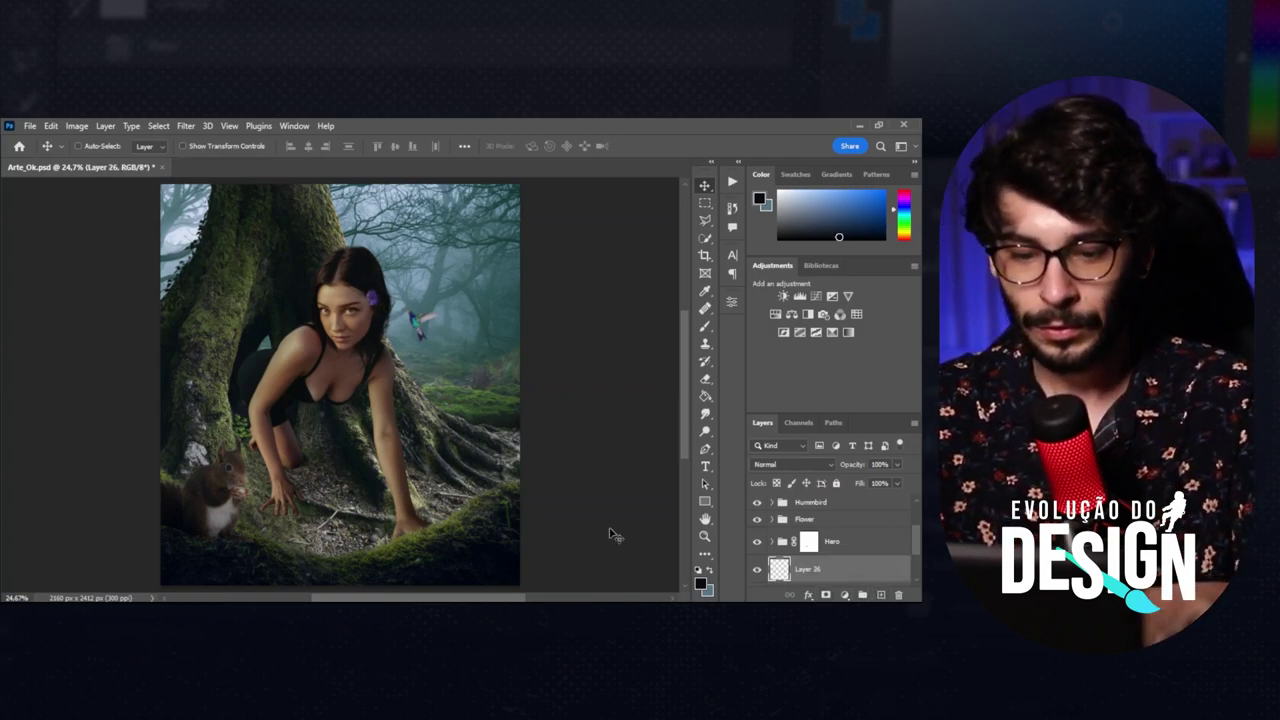
pyautogui.press('b')
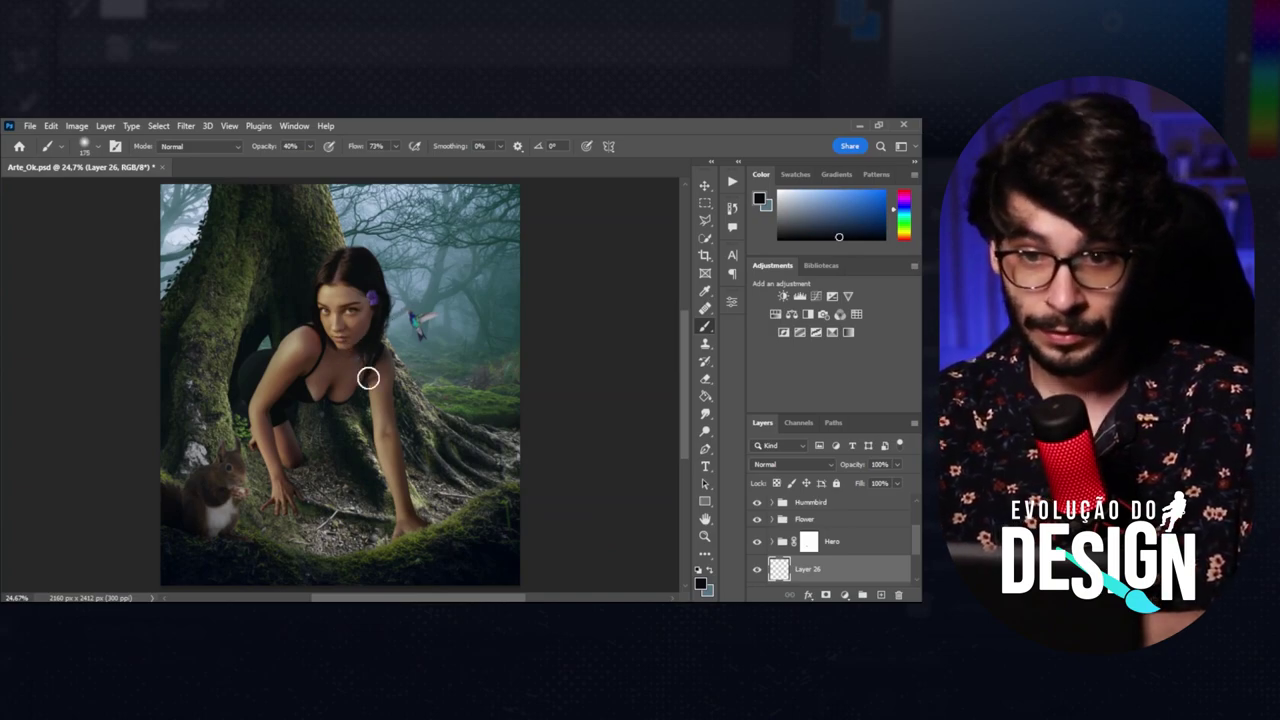
pyautogui.press(']')
pyautogui.press(']')
pyautogui.press(']')
pyautogui.press(']')
pyautogui.press(']')
pyautogui.press(']')
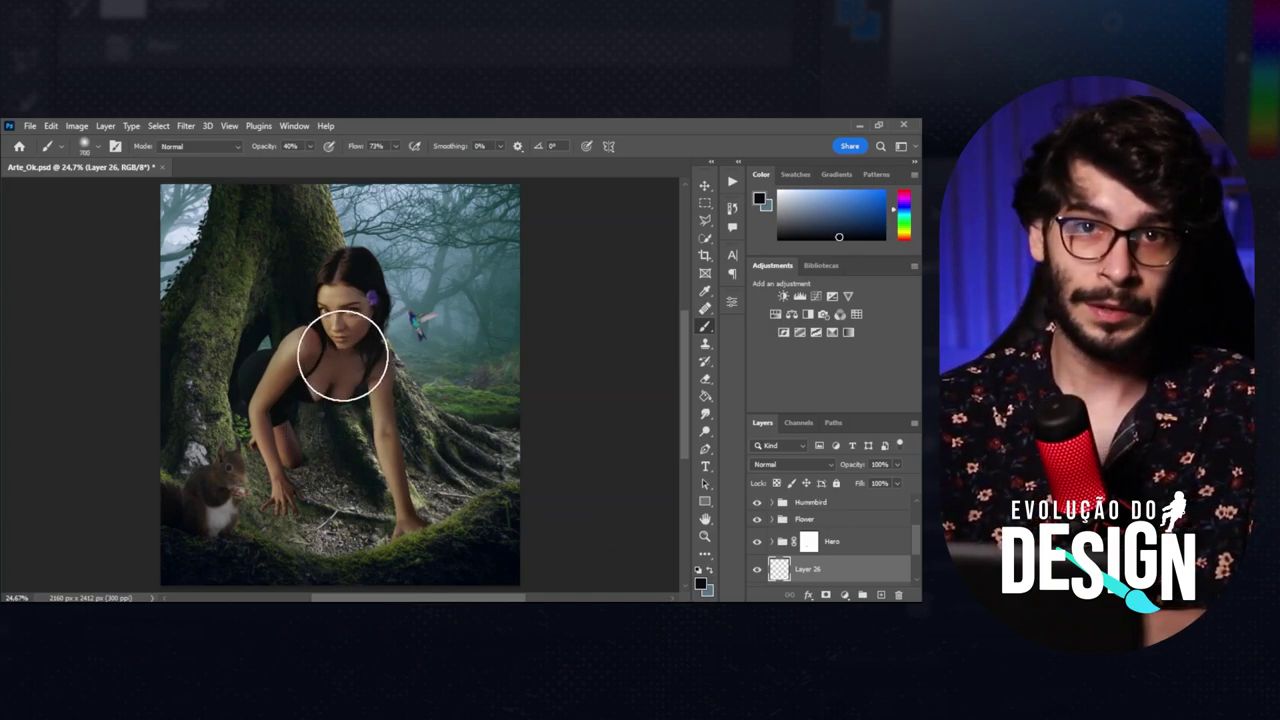
pyautogui.press(']')
pyautogui.press(']')
pyautogui.press(']')
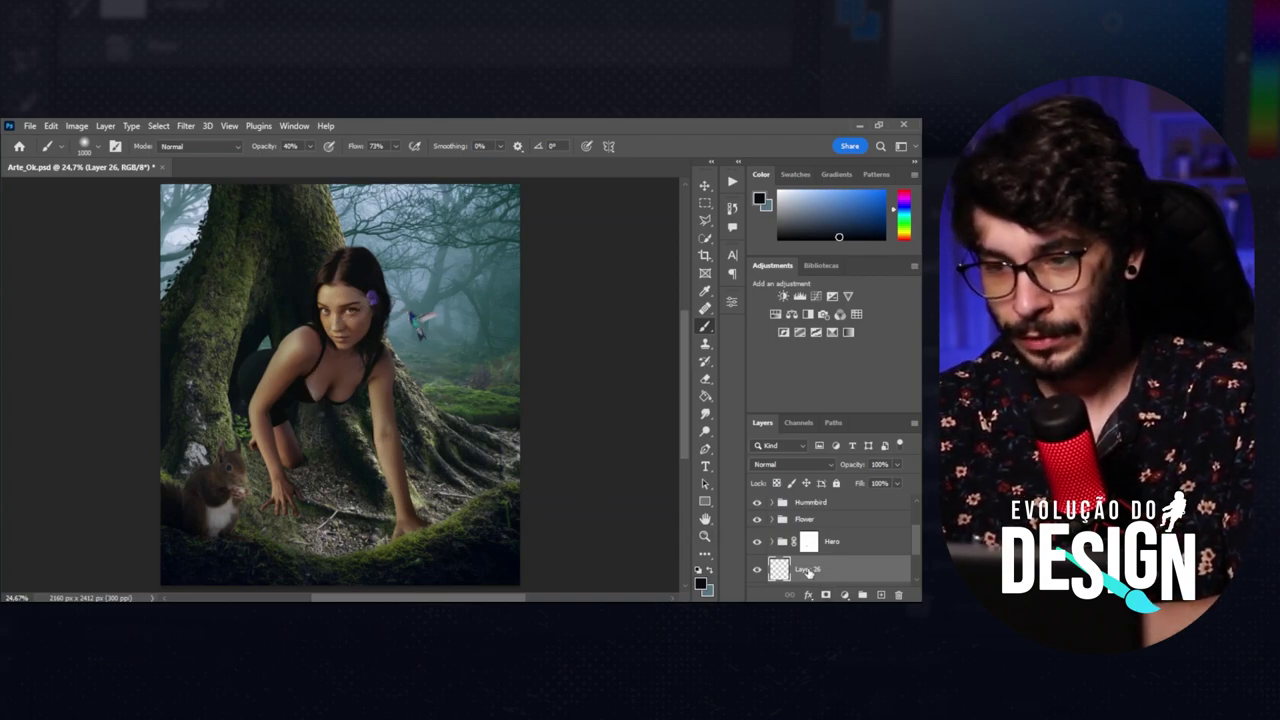
pyautogui.rightClick(330, 375)
pyautogui.moveTo(381, 400); pyautogui.dragTo(378, 392)
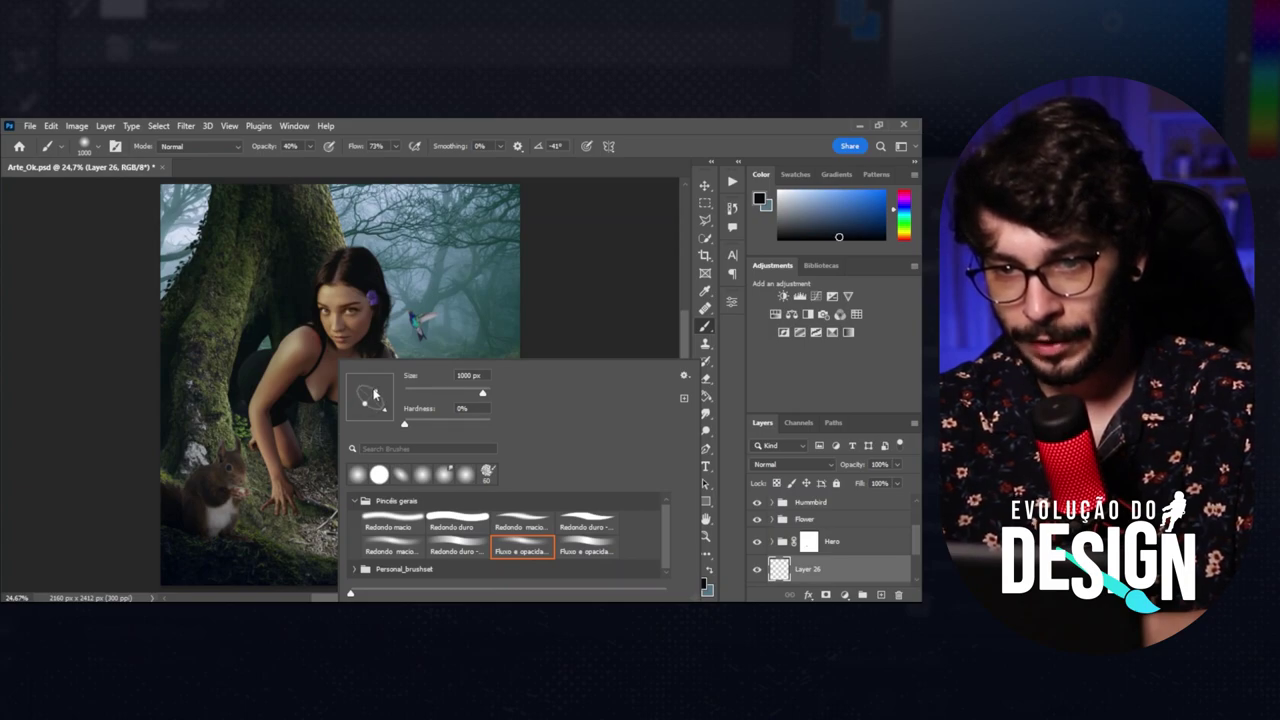
pyautogui.click(300, 443)
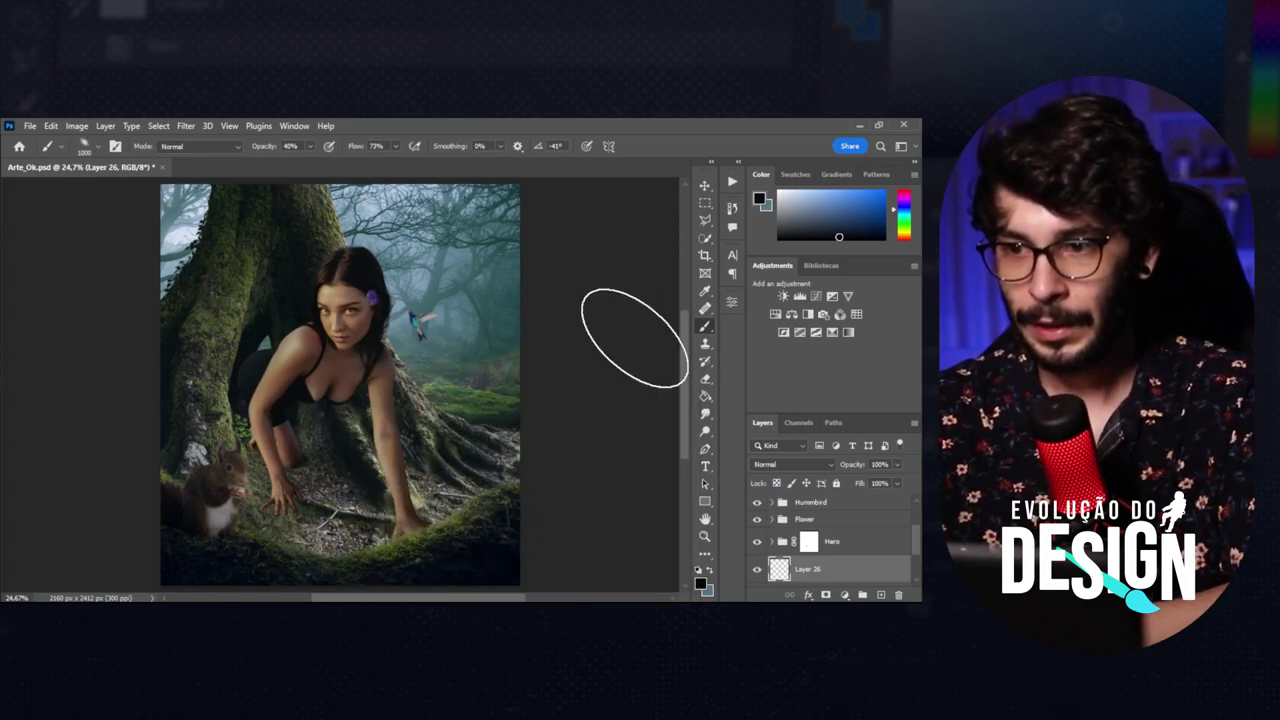
# Paint soft dark shadows around the hand and squirrel with a 1400 px brush.
pyautogui.press(']')
pyautogui.press(']')
pyautogui.press(']')
pyautogui.press(']')
pyautogui.press(']')
pyautogui.press(']')
pyautogui.press(']')
pyautogui.press('[')
pyautogui.press('[')
pyautogui.press('[')
pyautogui.press('[')
pyautogui.press('[')
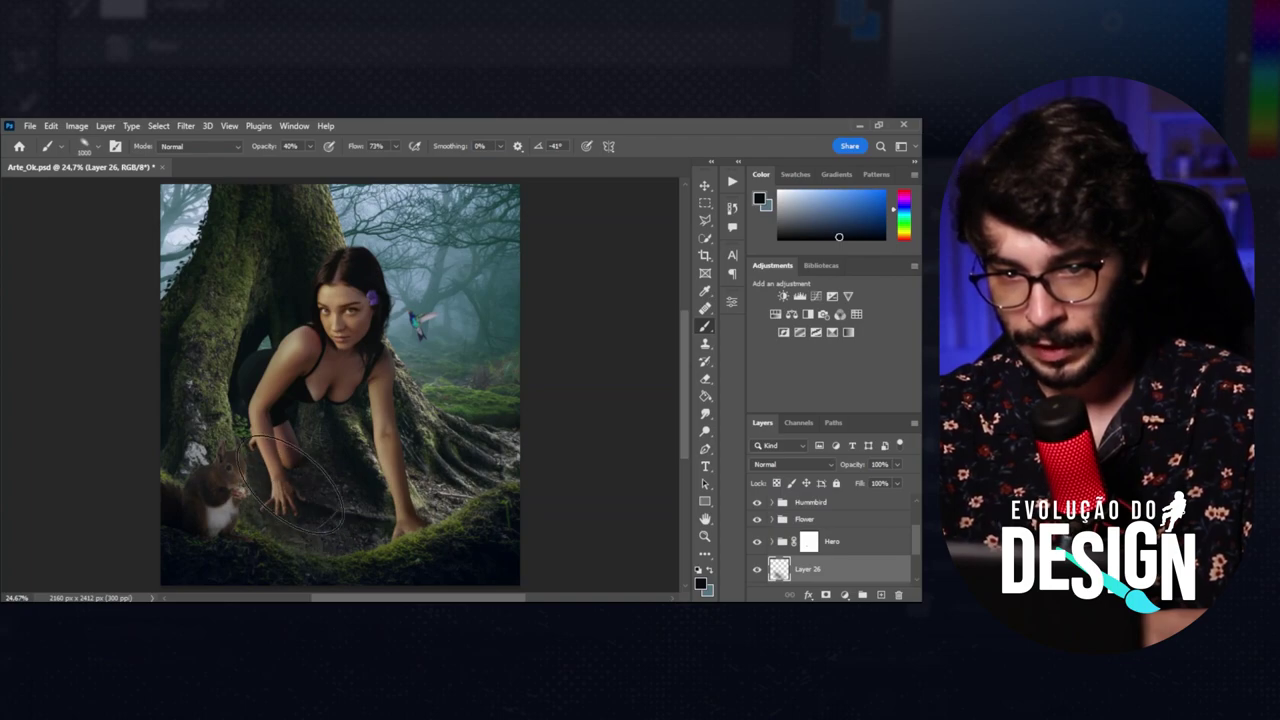
pyautogui.press('v')
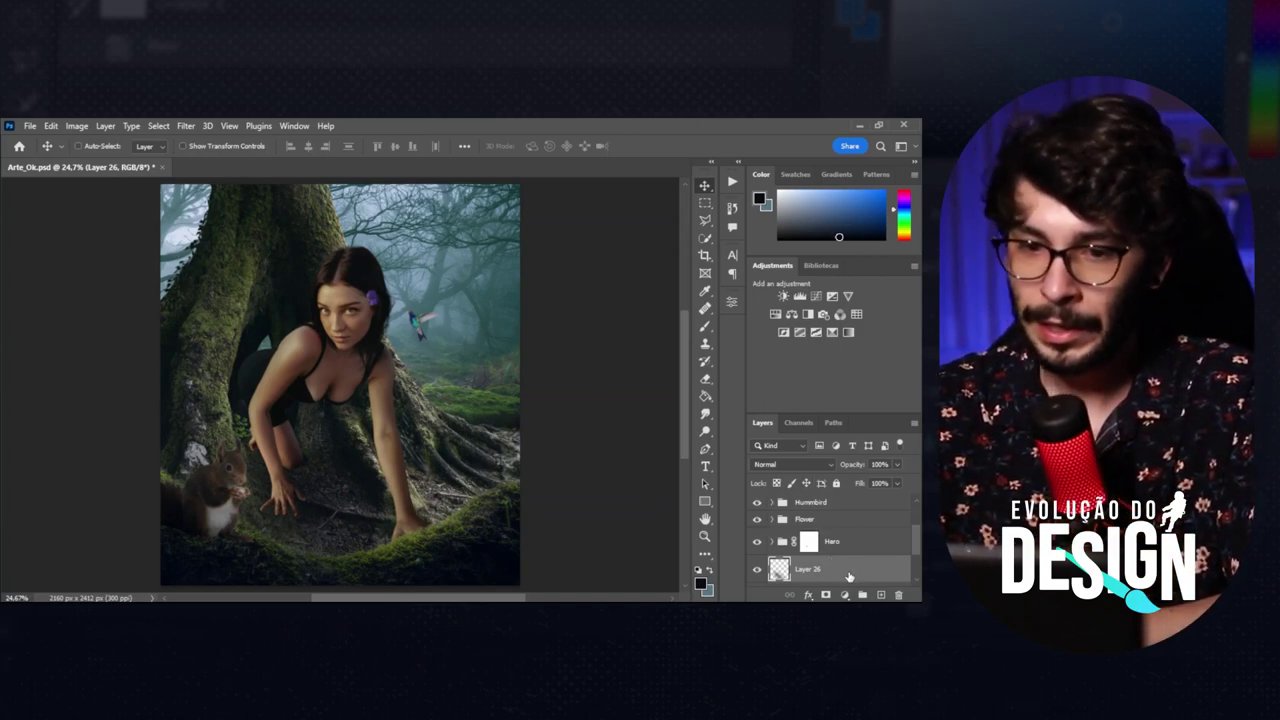
pyautogui.doubleClick(848, 577)
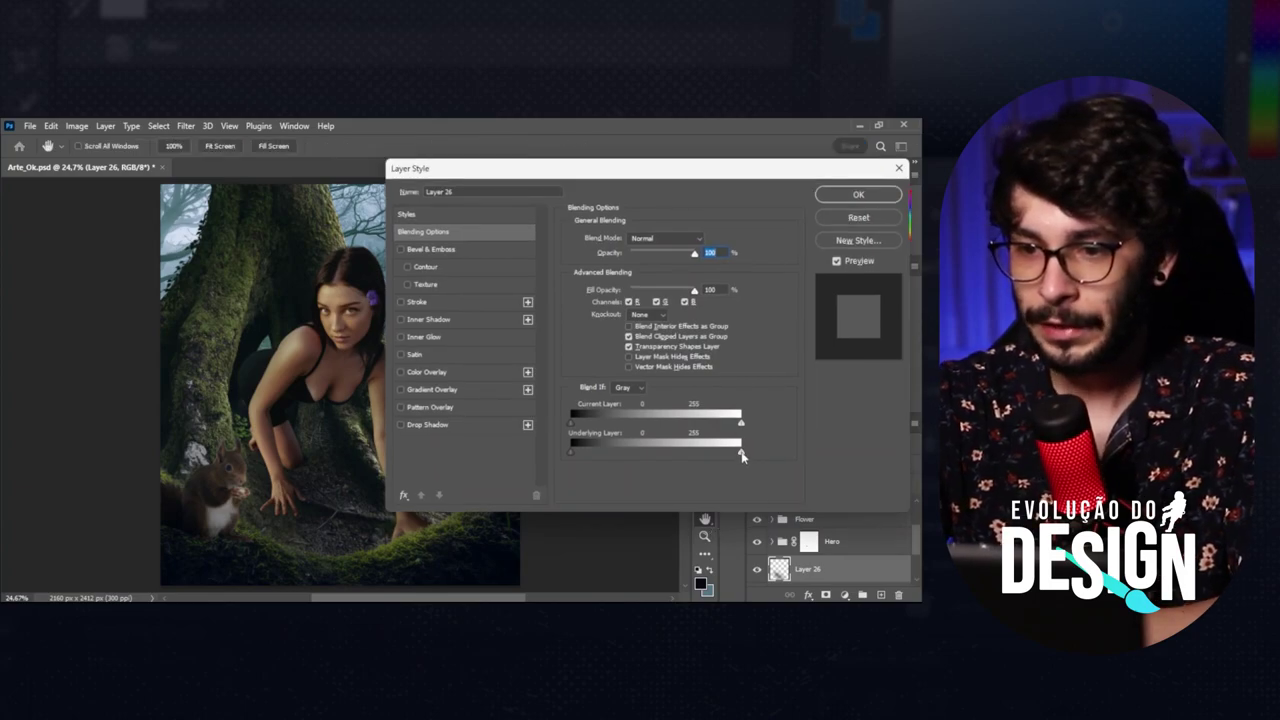
# Shift Layer 26's Underlying Layer Blend If black slider left, then compare the shadow on and off.
pyautogui.moveTo(622, 464); pyautogui.dragTo(590, 471)
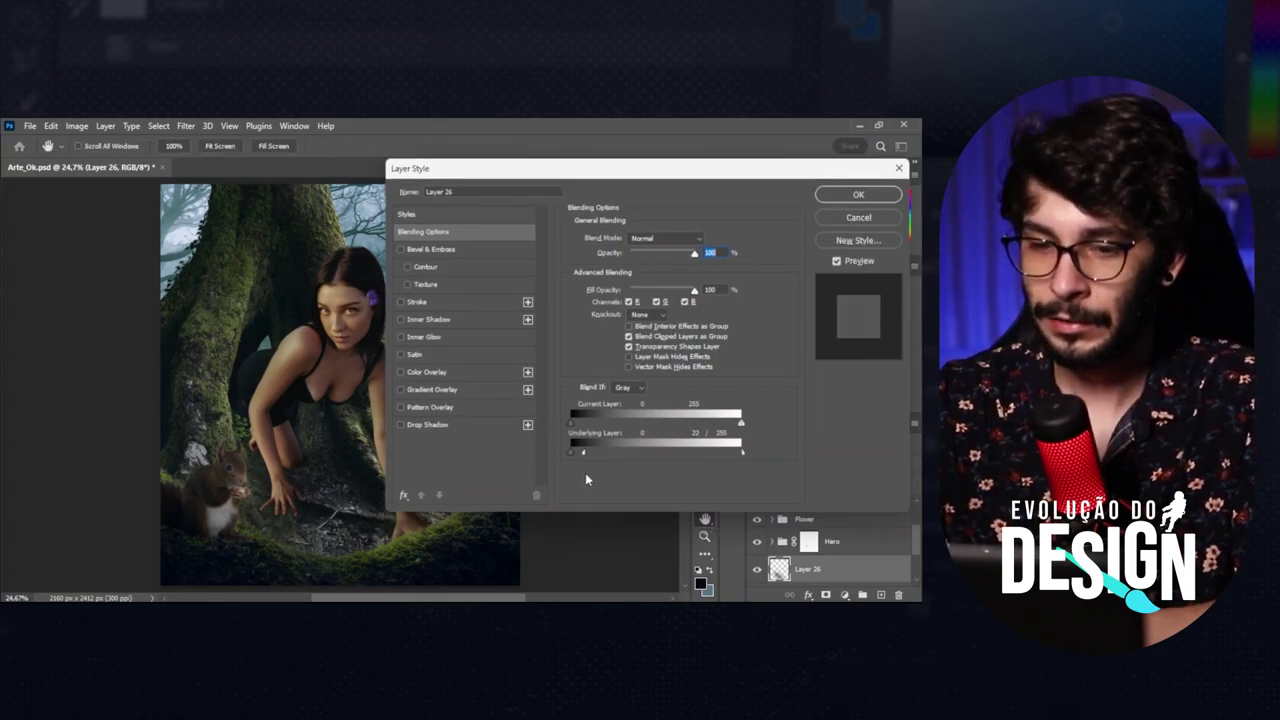
pyautogui.press('Return')
pyautogui.click(757, 571)
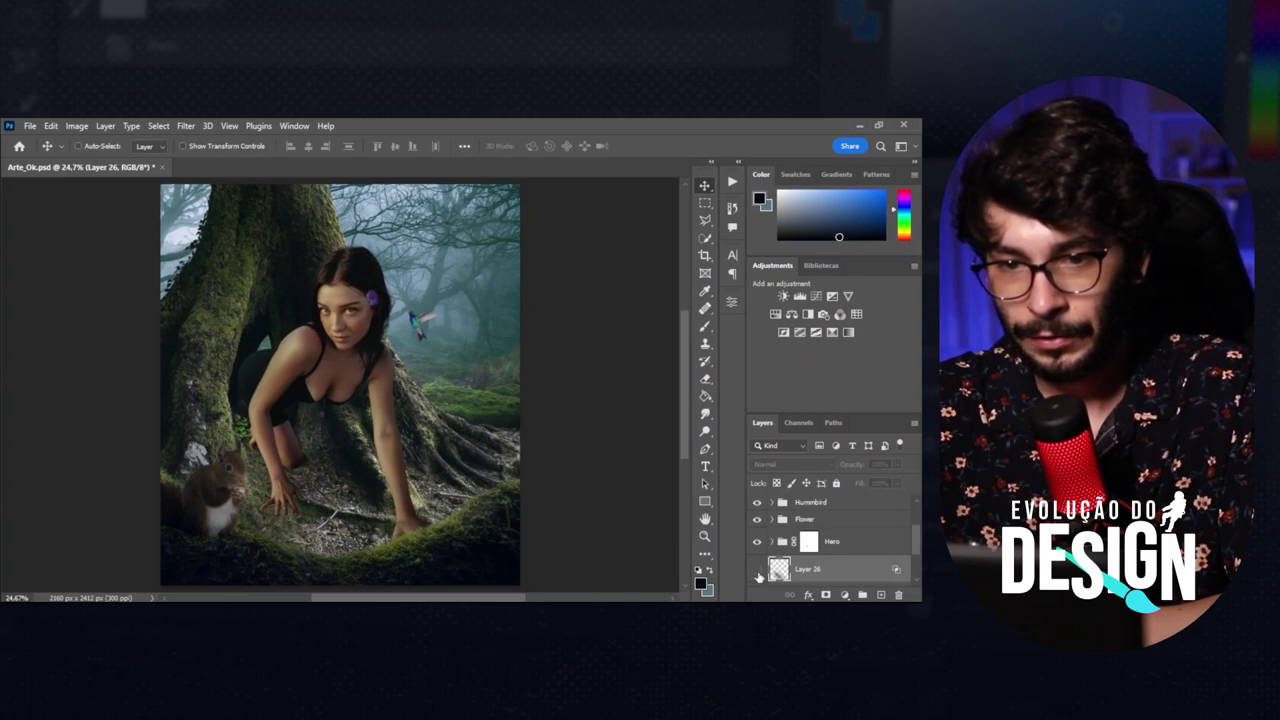
pyautogui.click(757, 571)
pyautogui.click(755, 571)
pyautogui.press('e')
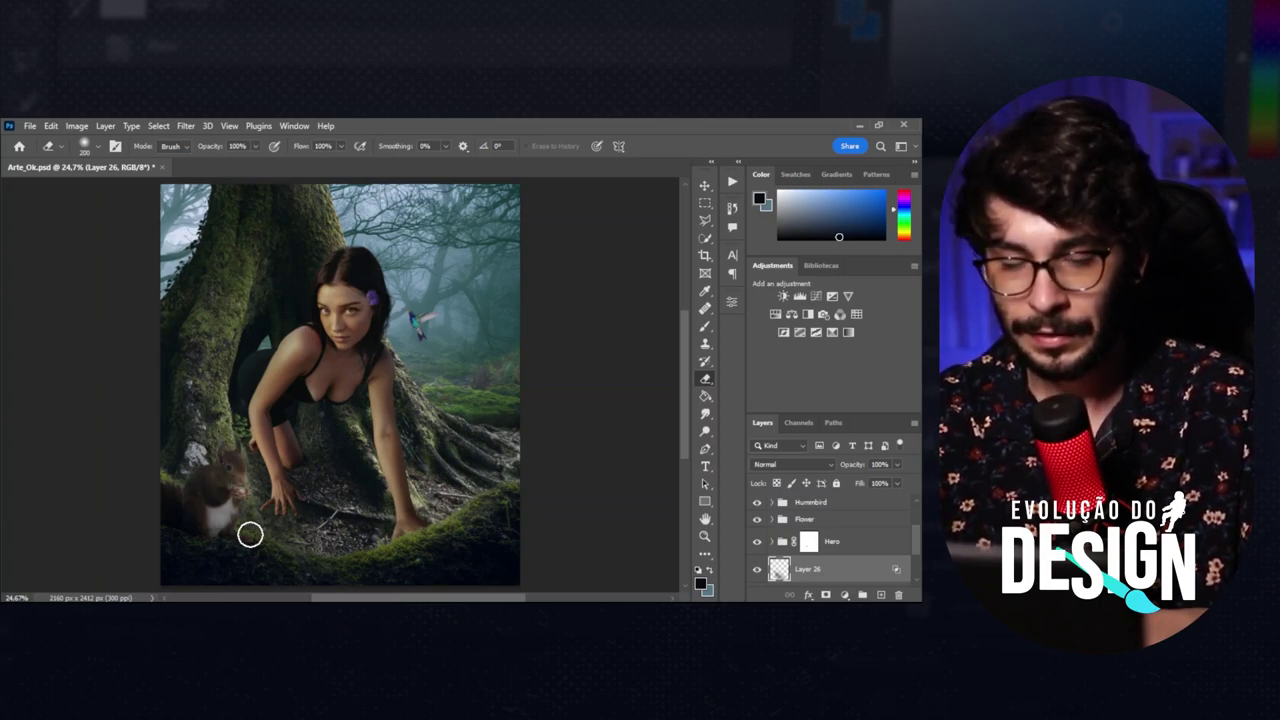
pyautogui.press('v')
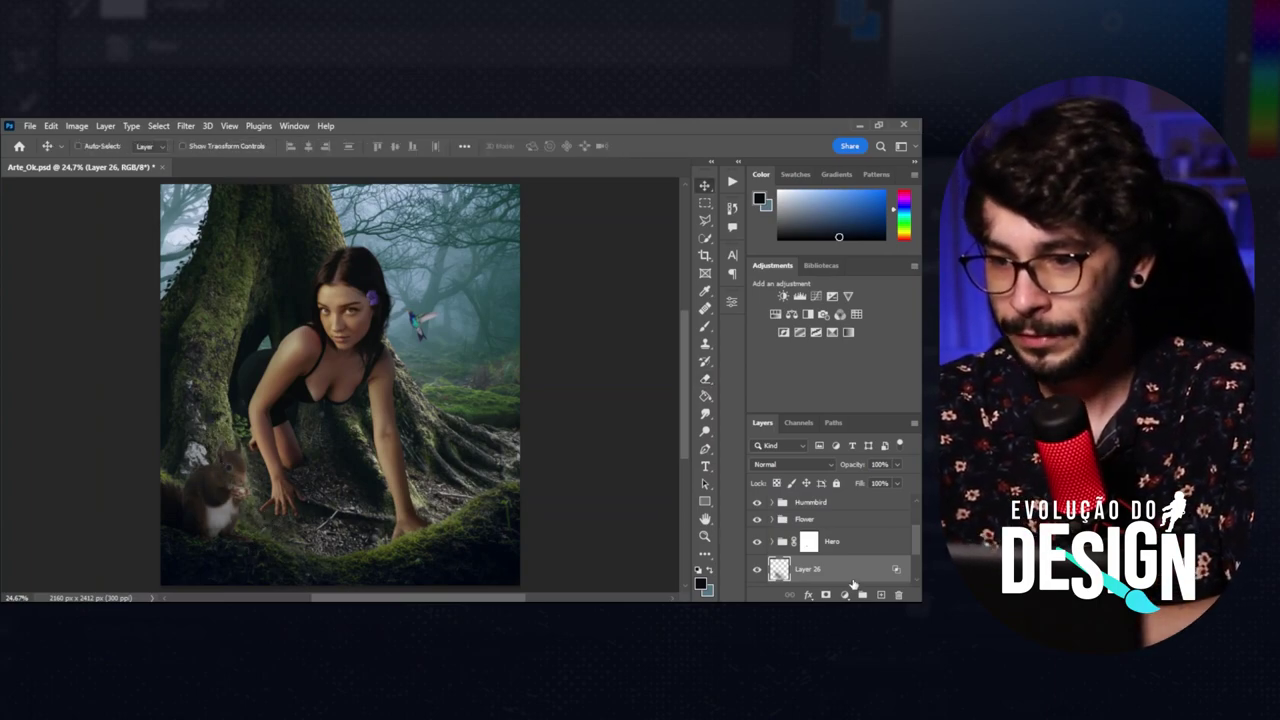
# Paint soft shadows near the hand and knee on Layer 27 with a smaller brush.
pyautogui.press('b')
pyautogui.scroll(2, 366, 540)
pyautogui.scroll(3, 366, 540)
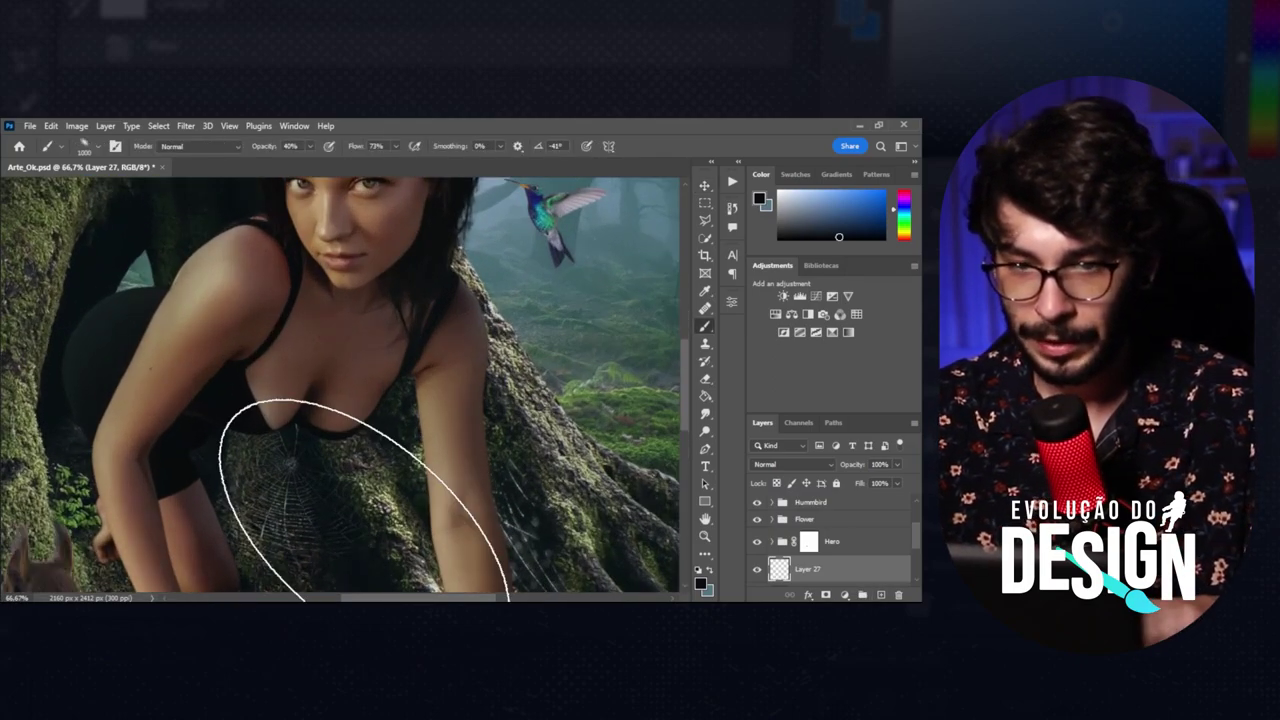
pyautogui.scroll(-2, 366, 540)
pyautogui.scroll(-2, 366, 540)
pyautogui.scroll(-2, 366, 540)
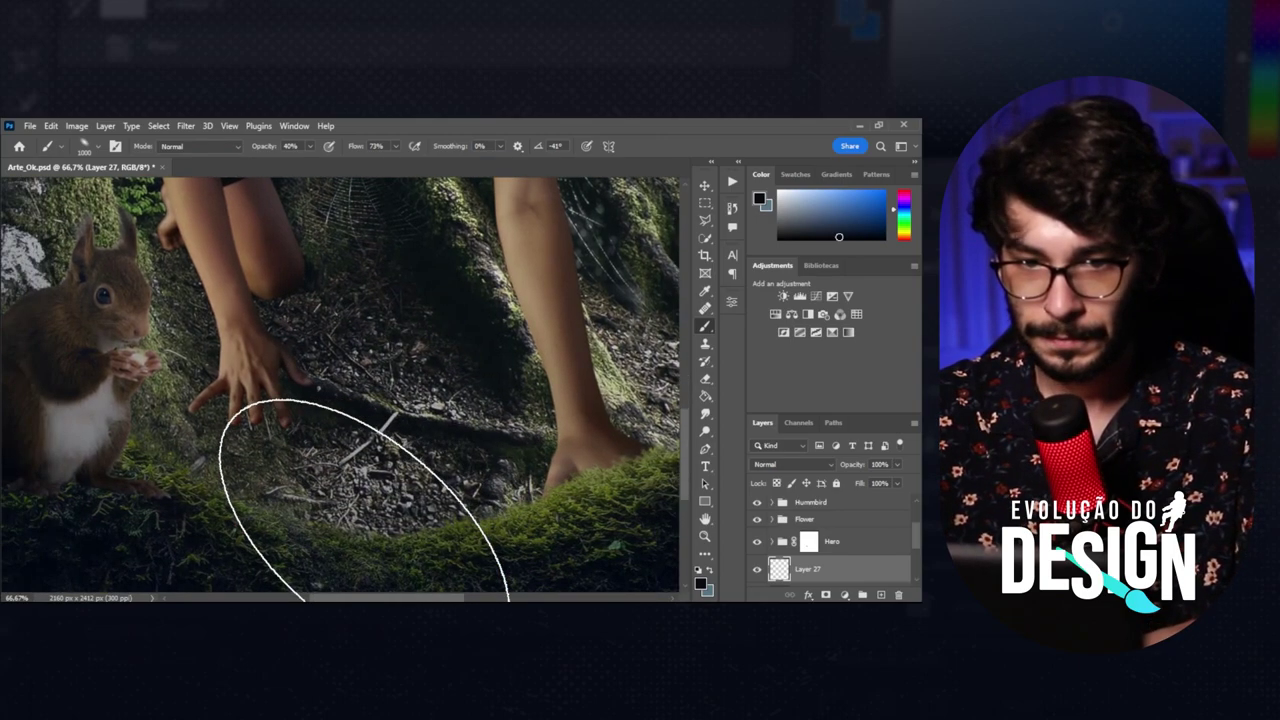
pyautogui.scroll(-2, 366, 540)
pyautogui.scroll(1, 360, 510)
pyautogui.press('[')
pyautogui.press('[')
pyautogui.press('[')
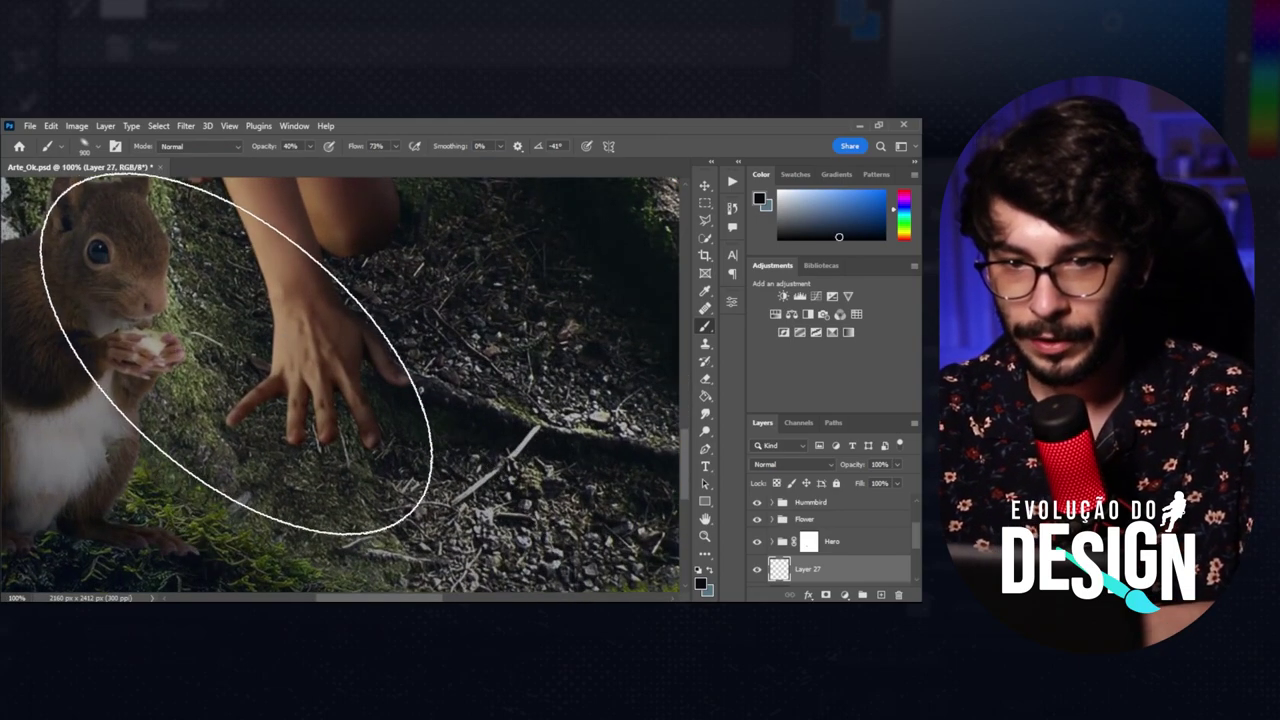
pyautogui.press('[')
pyautogui.press('[')
pyautogui.press('[')
pyautogui.press('[')
pyautogui.press('[')
pyautogui.press('[')
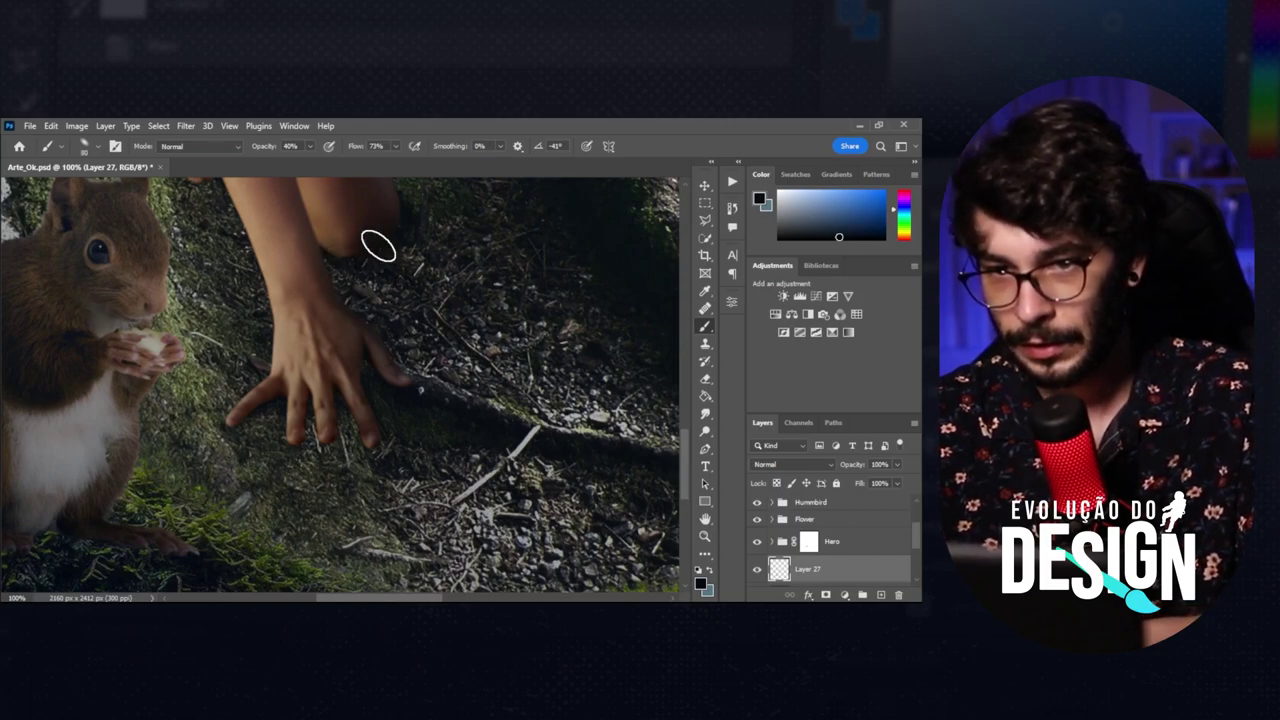
# Refine the shadows near the spider web by erasing and repainting, then fit the image in view.
pyautogui.moveTo(353, 290); pyautogui.dragTo(381, 451)
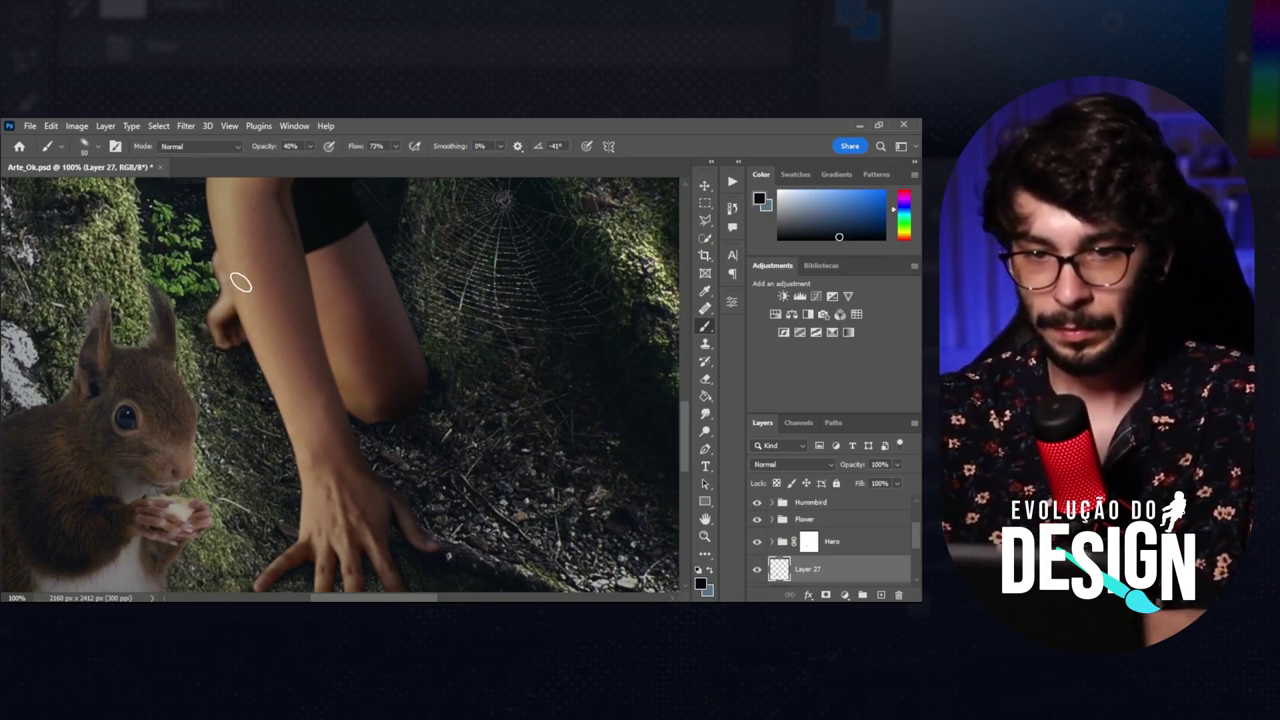
pyautogui.press('e')
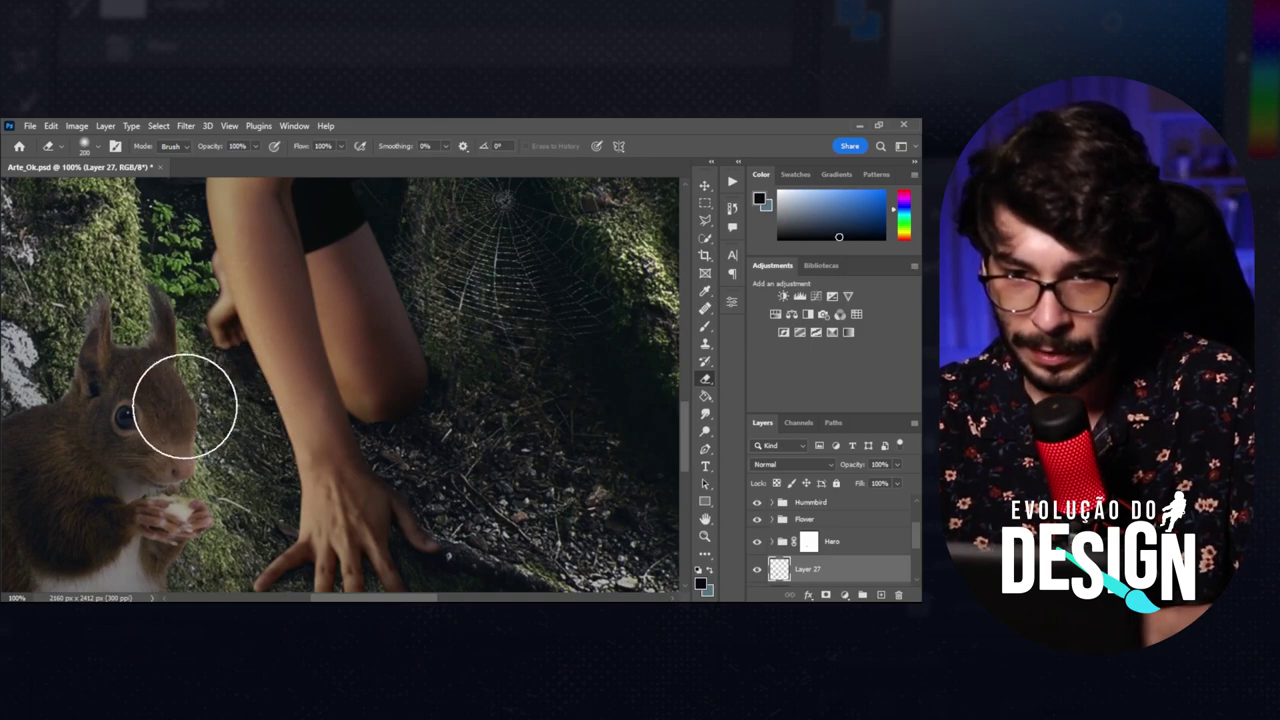
pyautogui.press('b')
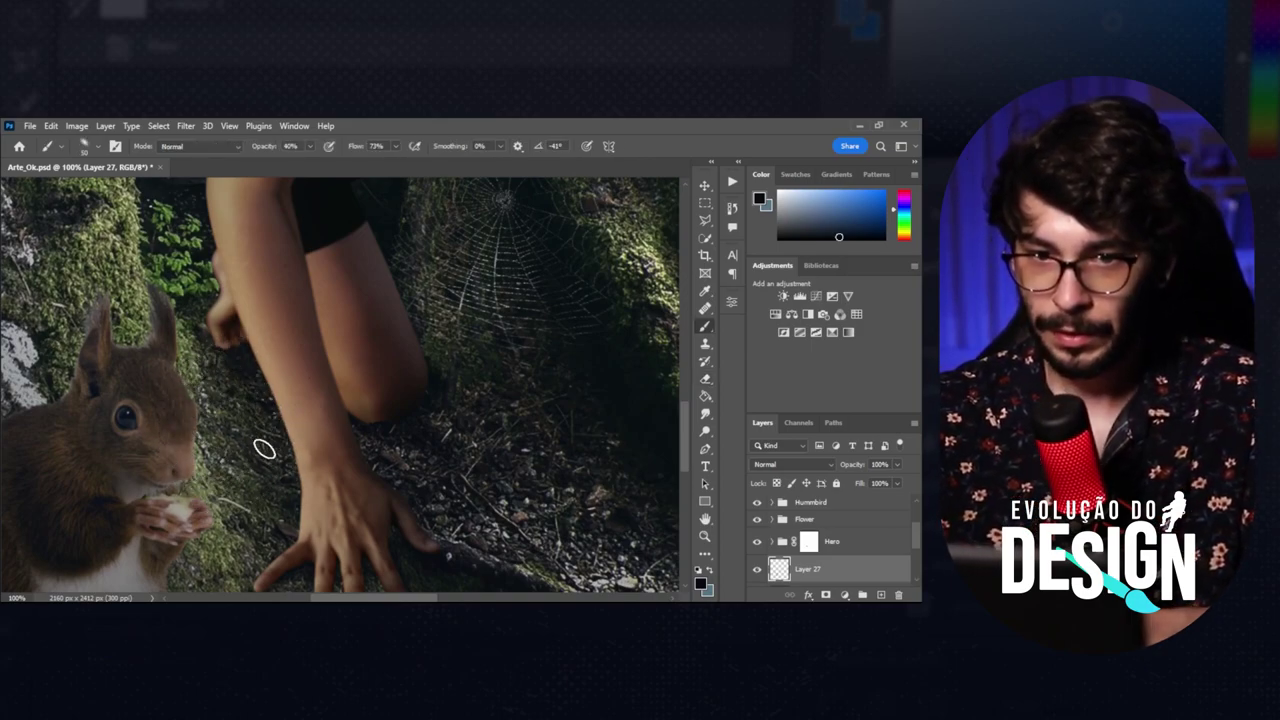
pyautogui.hotkey('ctrl', '0')
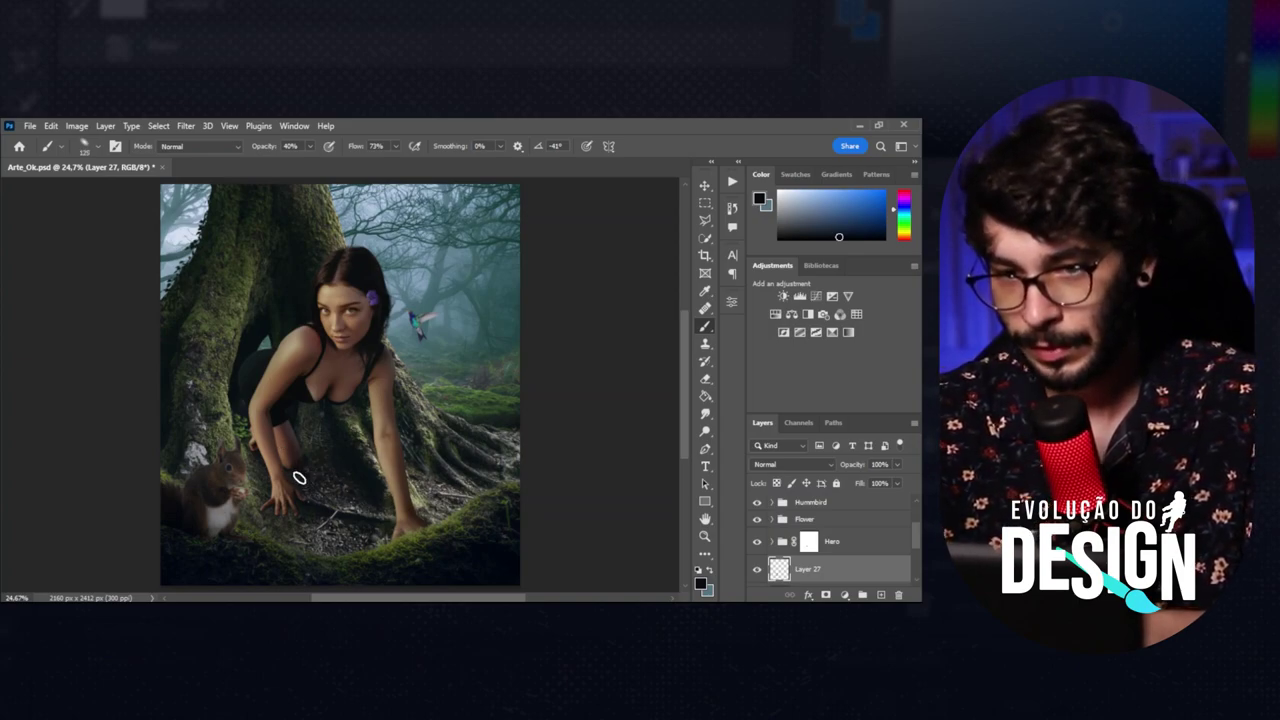
# Hide and re-show Layer 27 to compare the scene with and without shadows.
pyautogui.press('v')
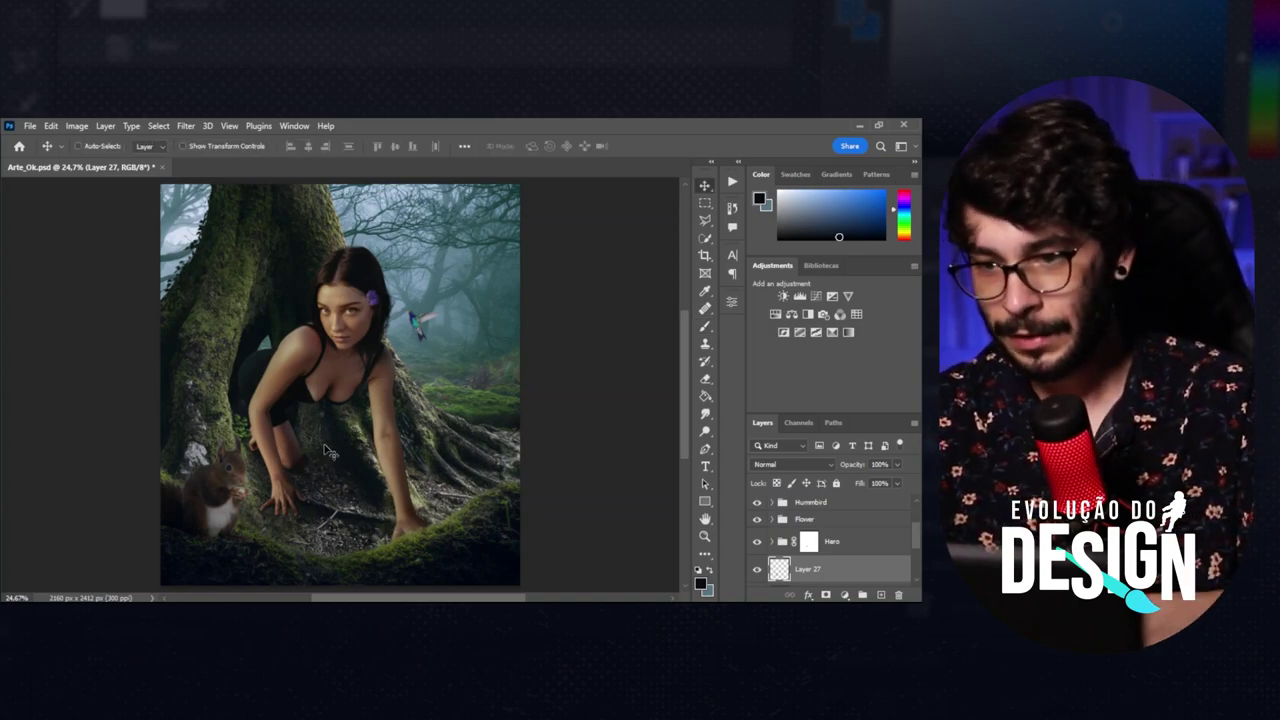
pyautogui.click(756, 569)
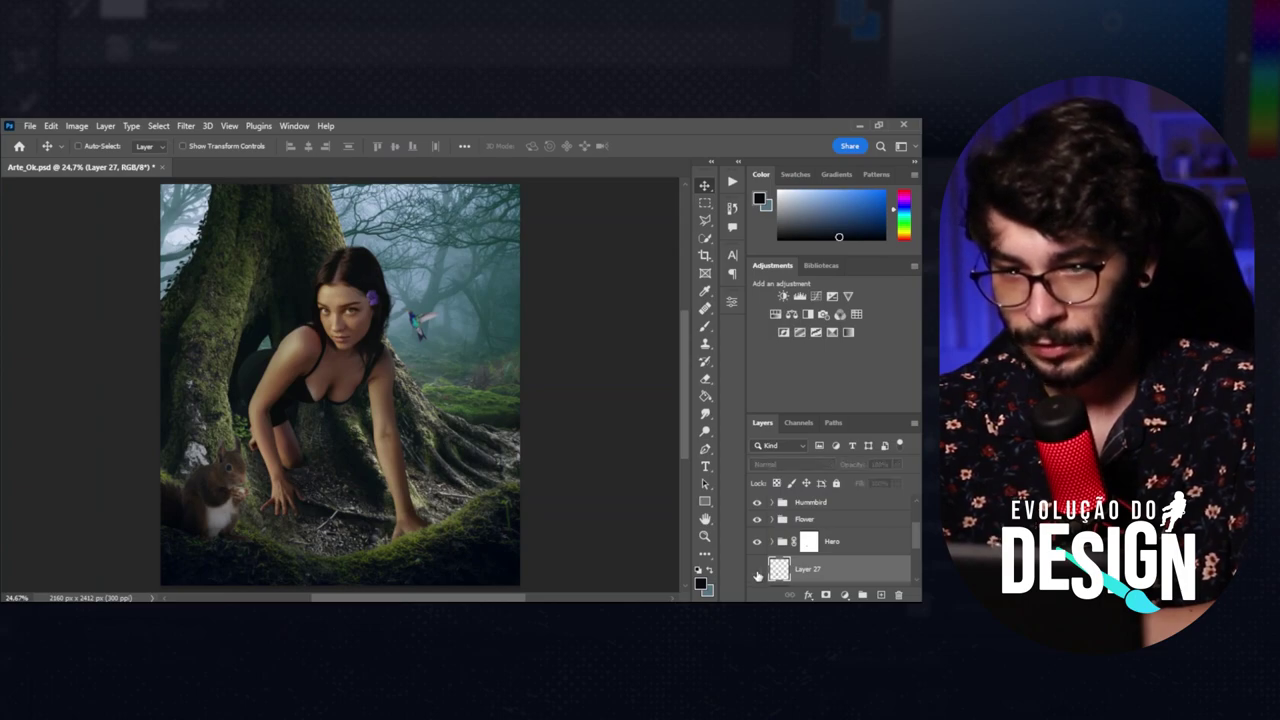
pyautogui.click(756, 570)
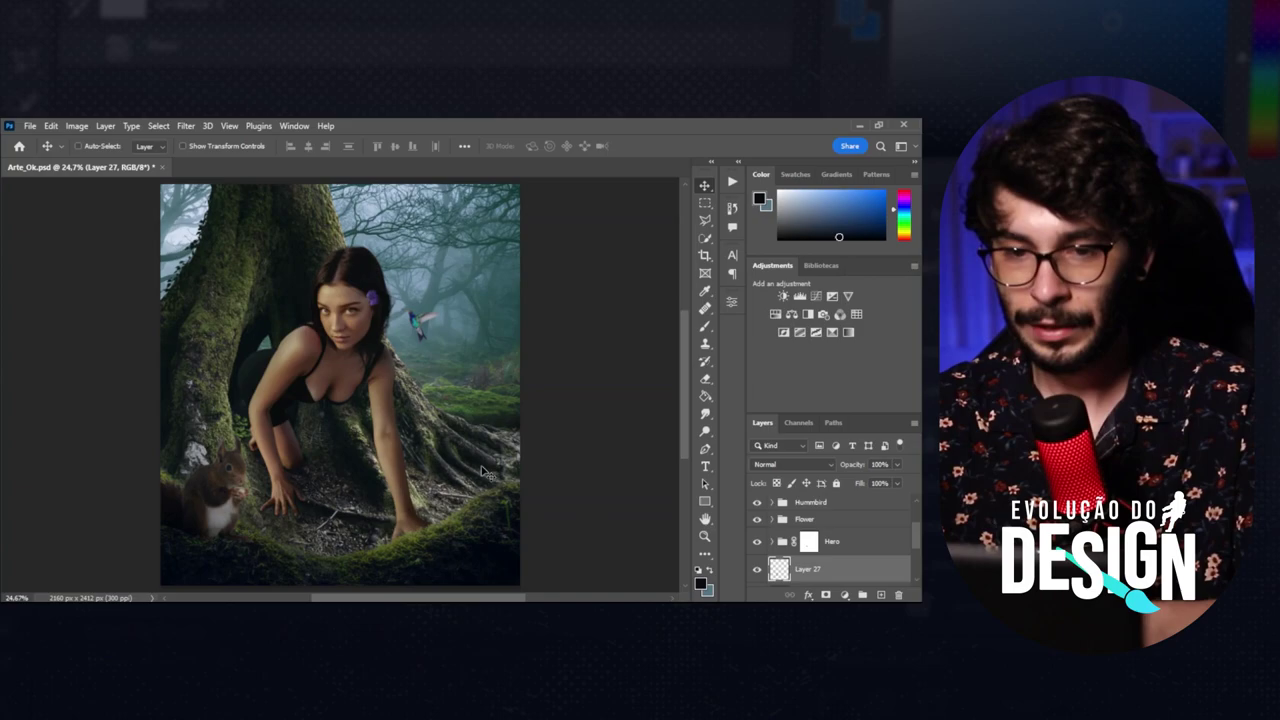
pyautogui.press('b')
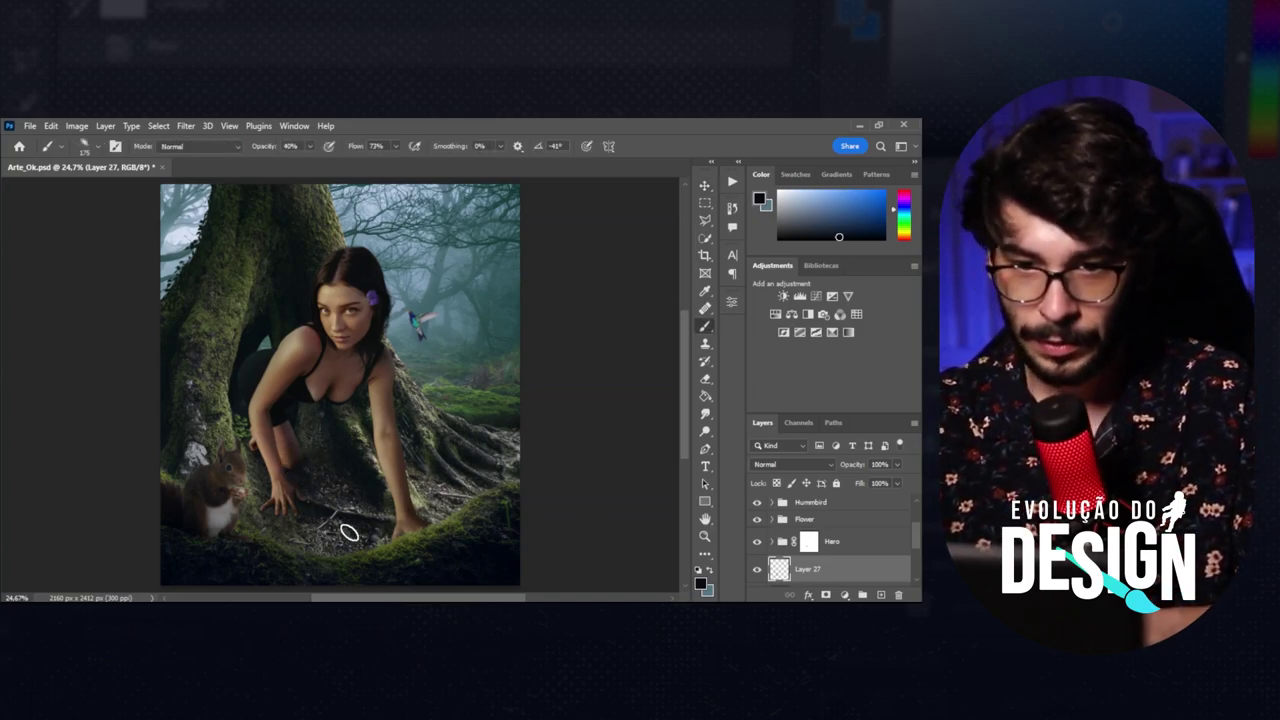
pyautogui.press('v')
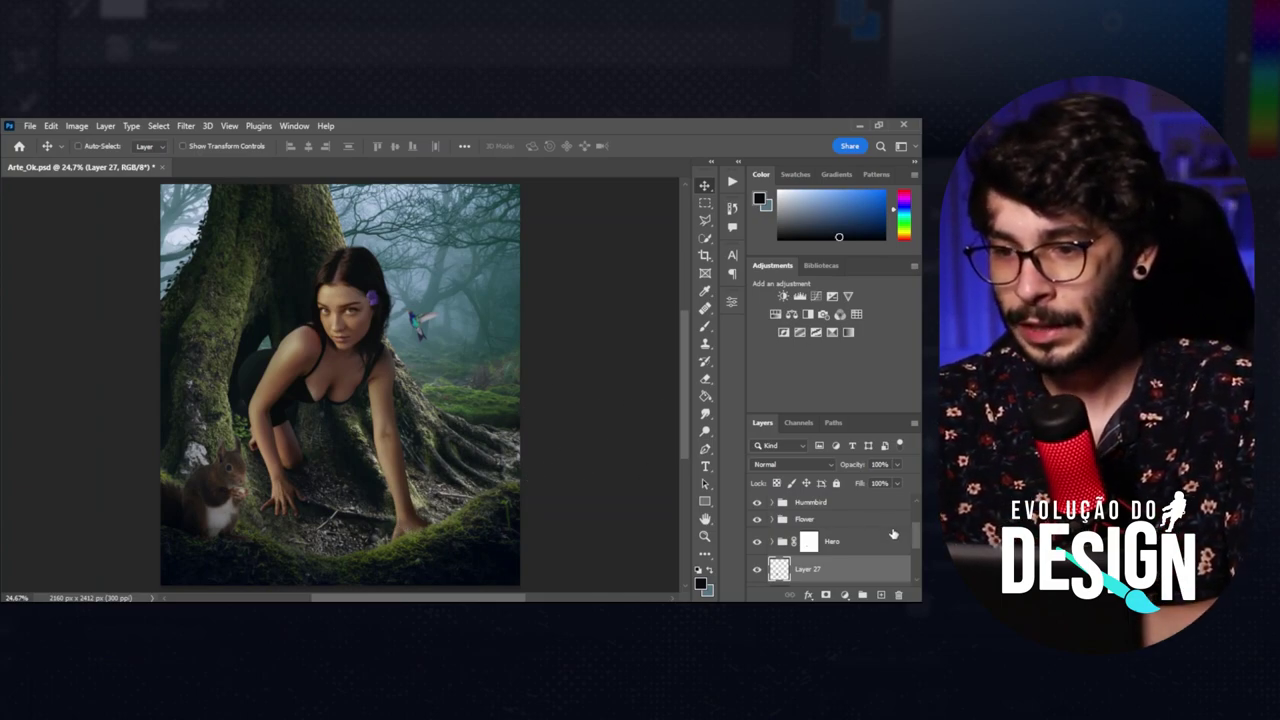
pyautogui.scroll(-2, 913, 552)
pyautogui.scroll(-2, 910, 554)
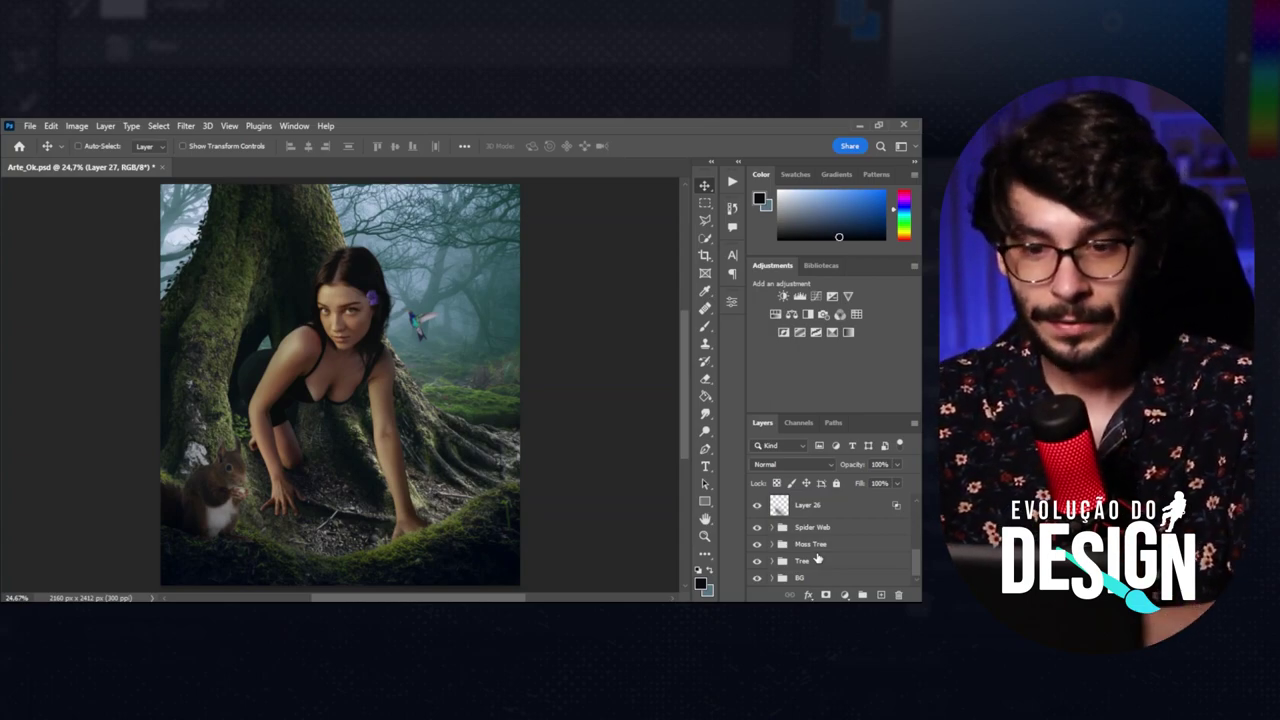
# Save the composite to the desktop as Arte_Ok.psd.
pyautogui.press('ctrl')
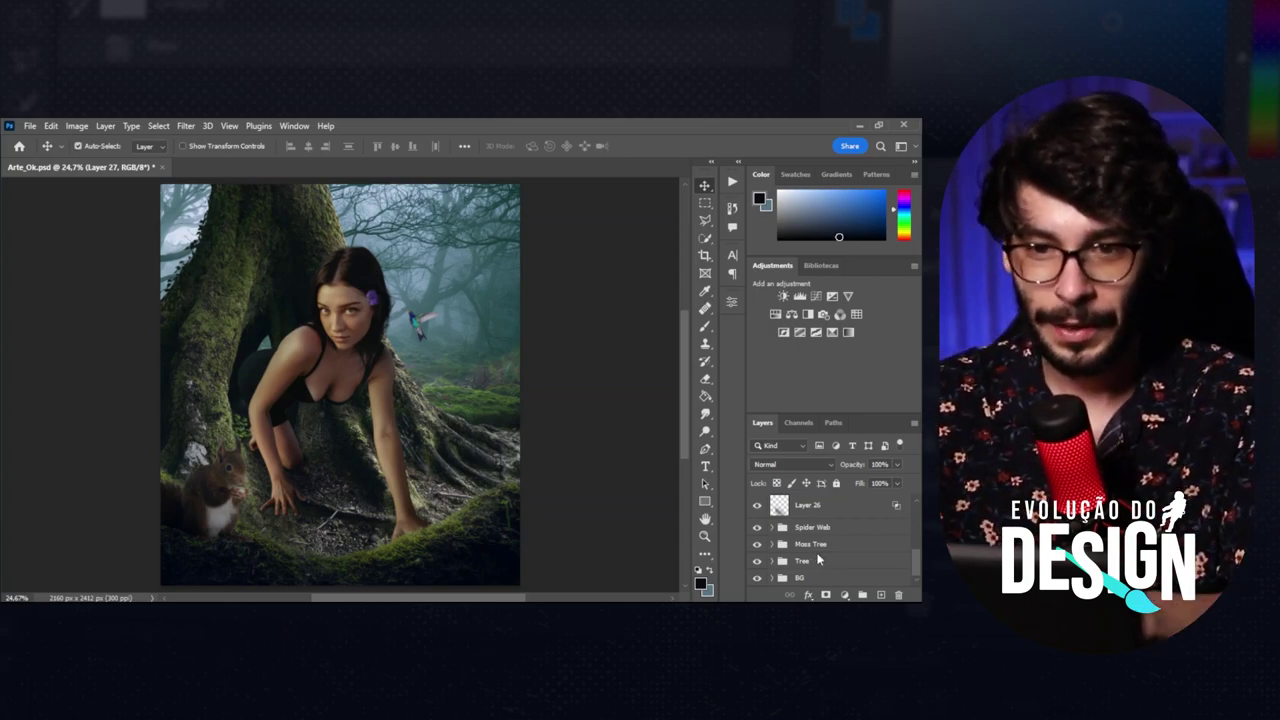
pyautogui.hotkey('ctrl', 'shift', 's')
pyautogui.click(54, 278)
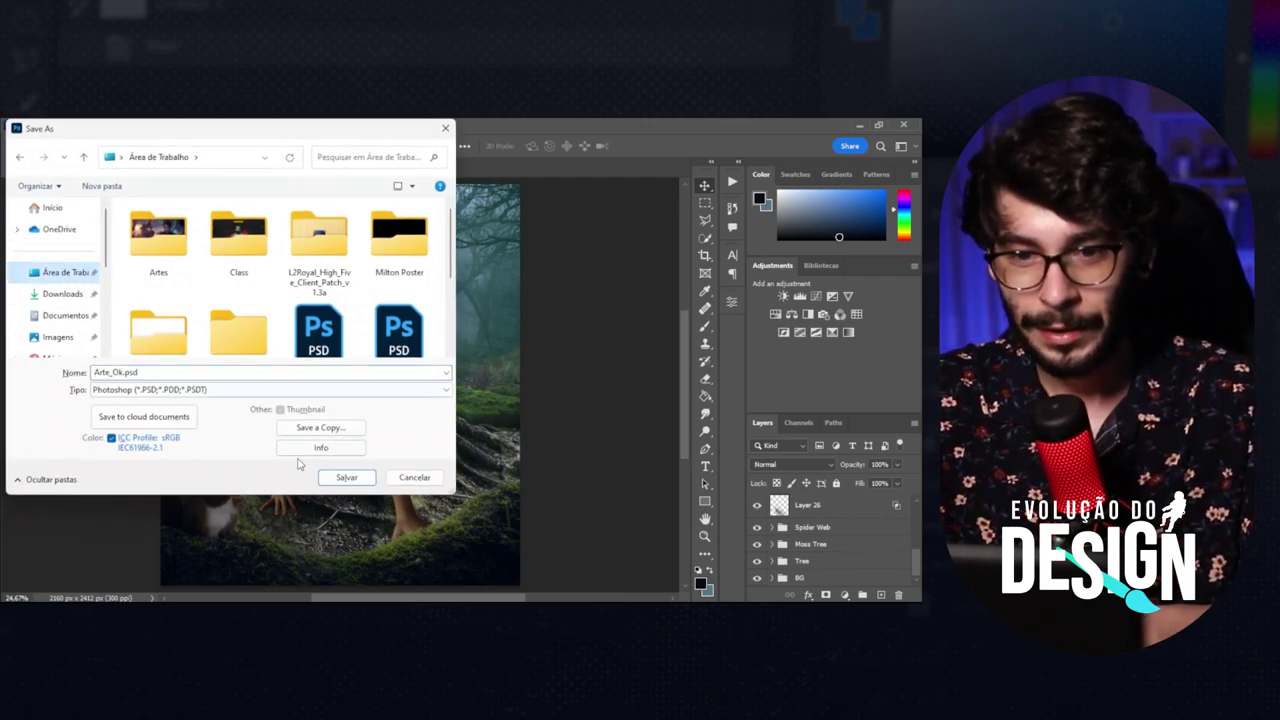
pyautogui.click(342, 481)
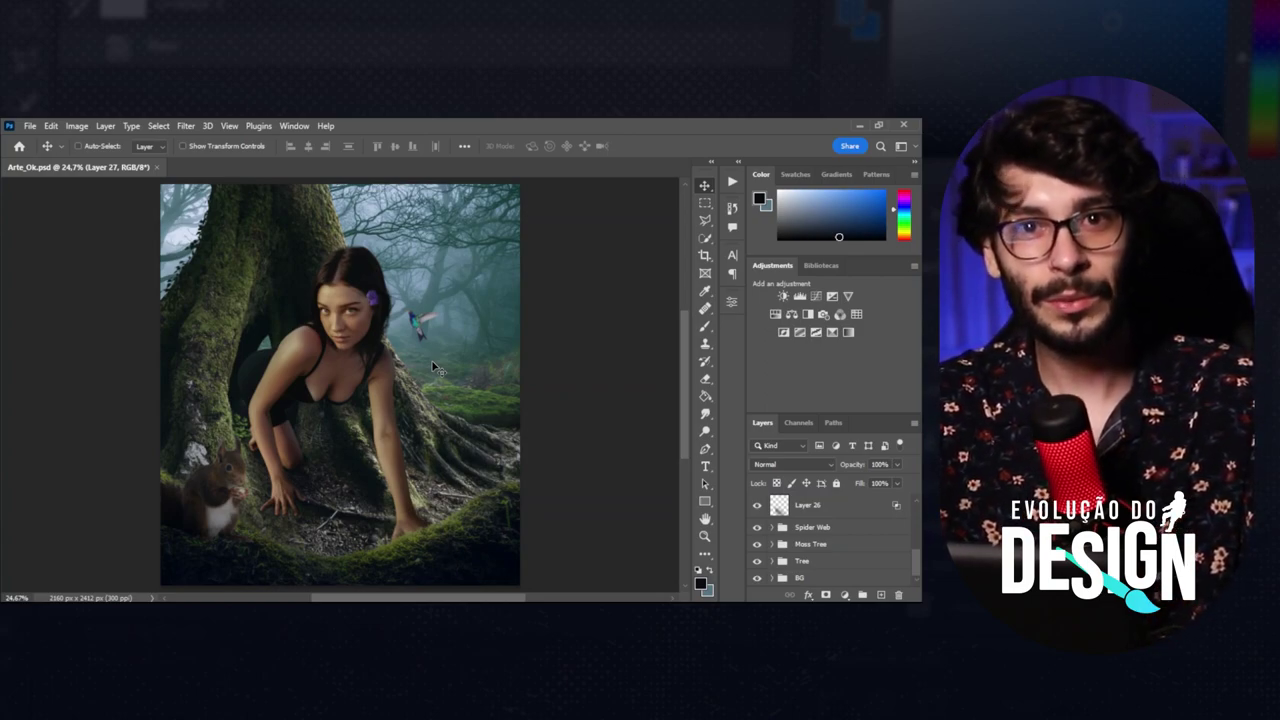
# Blur the BG layer inside the nested BG groups with a 5.4-pixel Gaussian Blur.
pyautogui.click(772, 578)
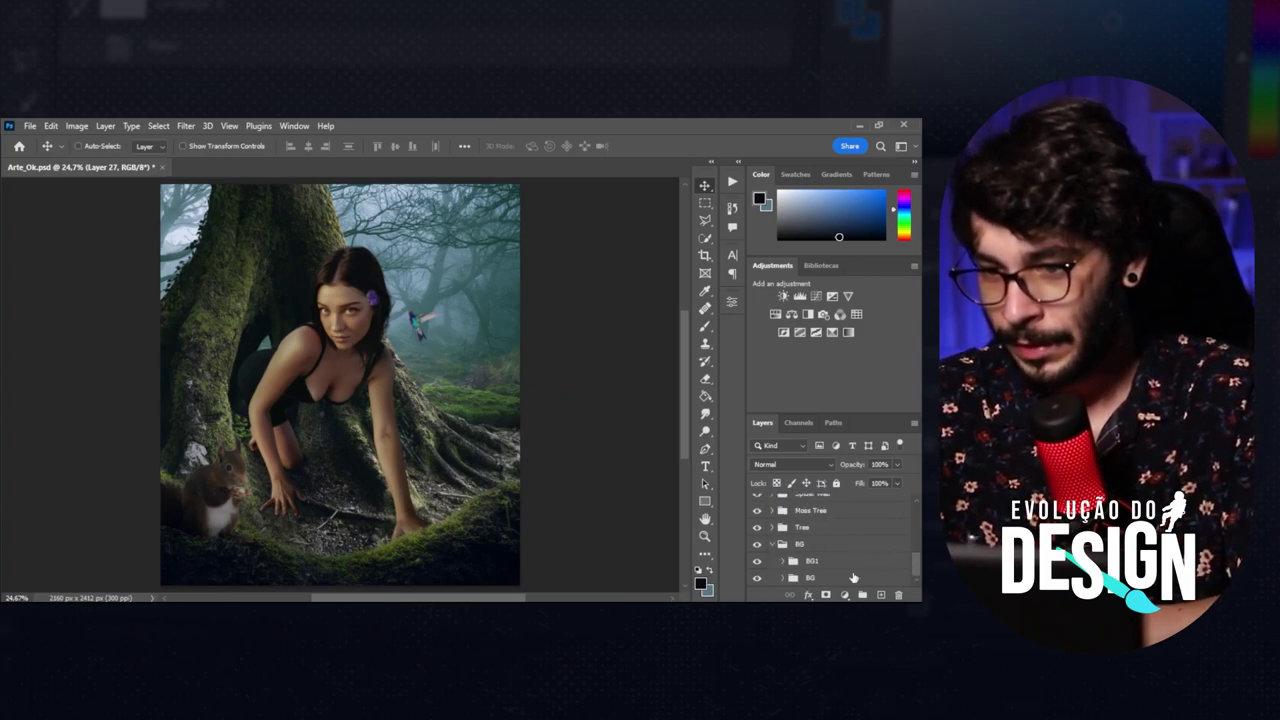
pyautogui.click(782, 578)
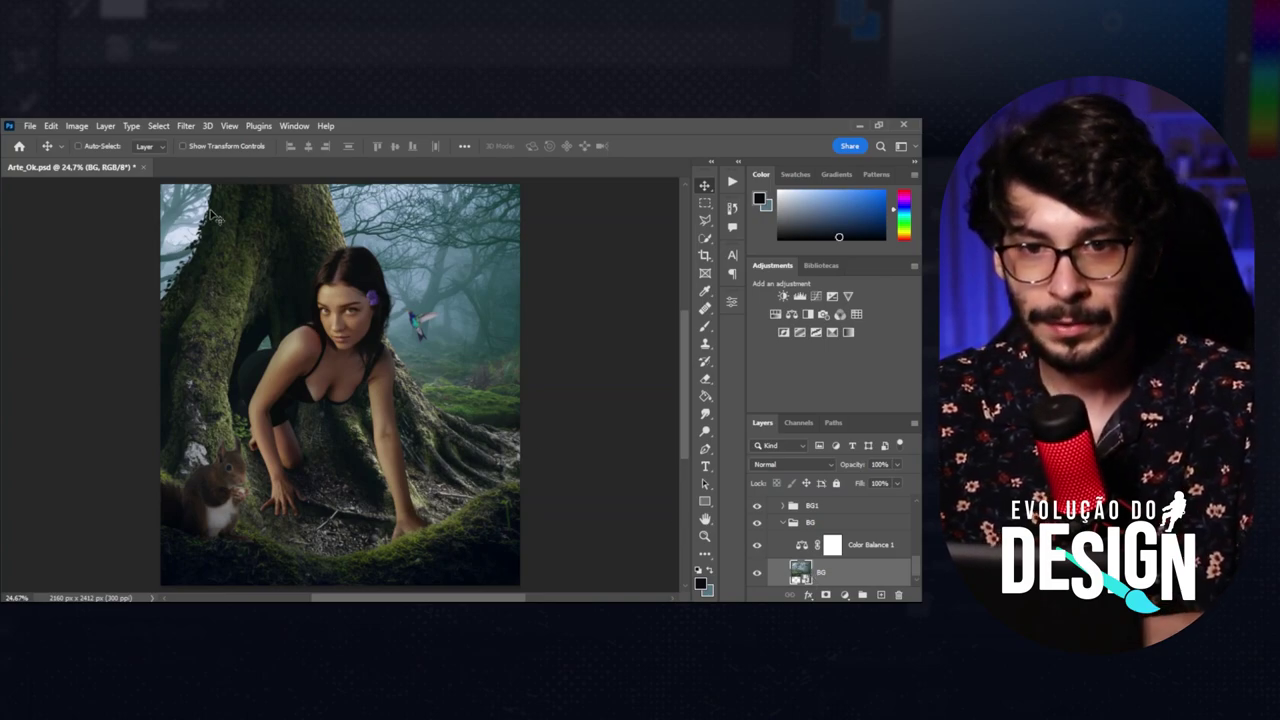
pyautogui.click(185, 126)
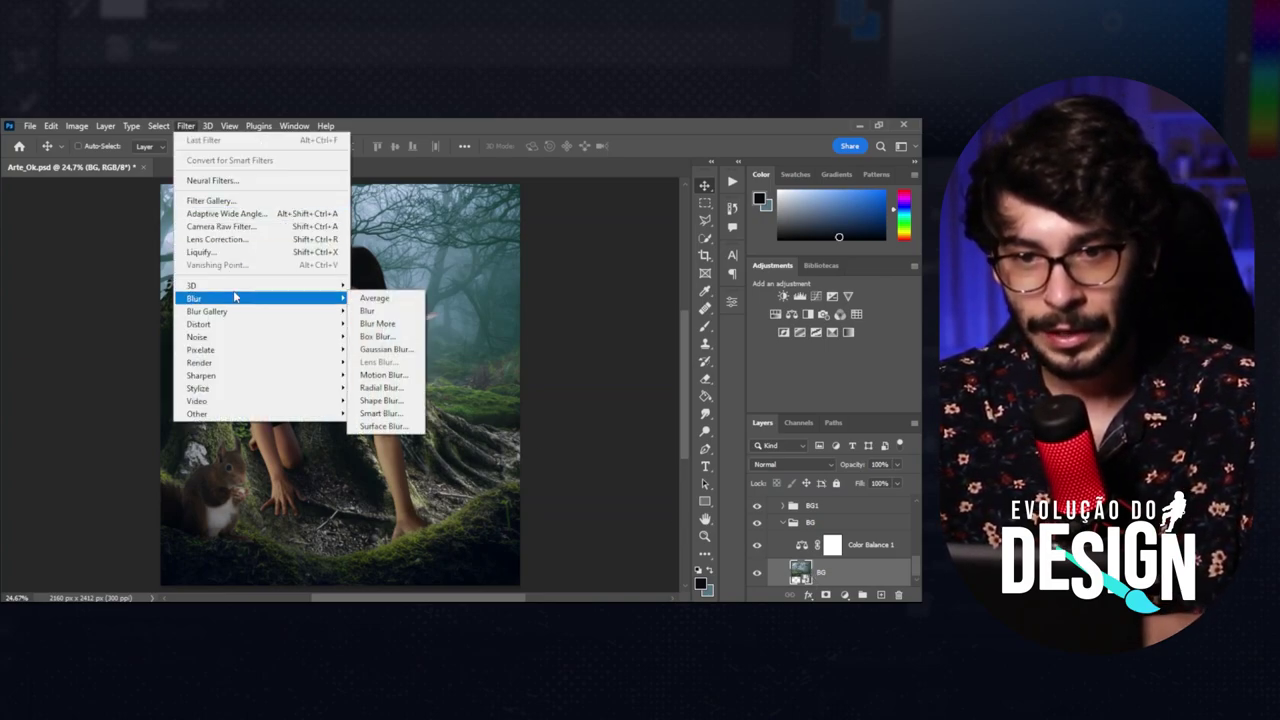
pyautogui.moveTo(262, 298)
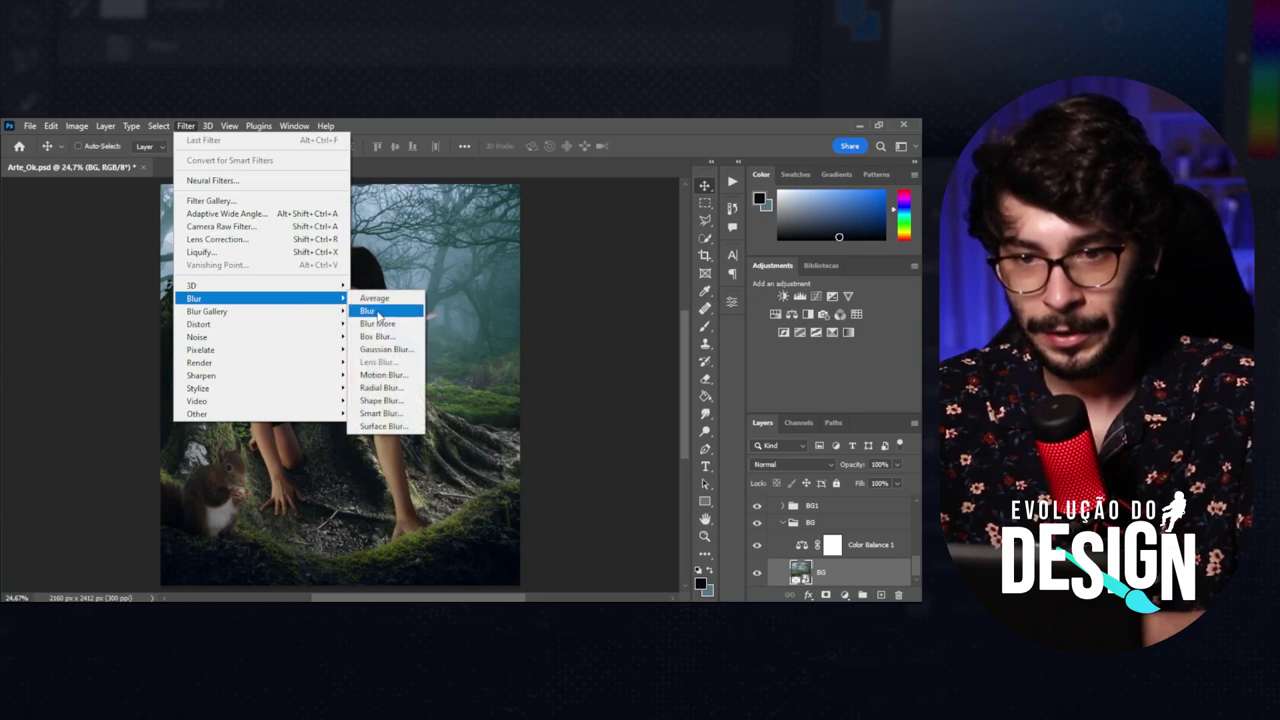
pyautogui.click(380, 346)
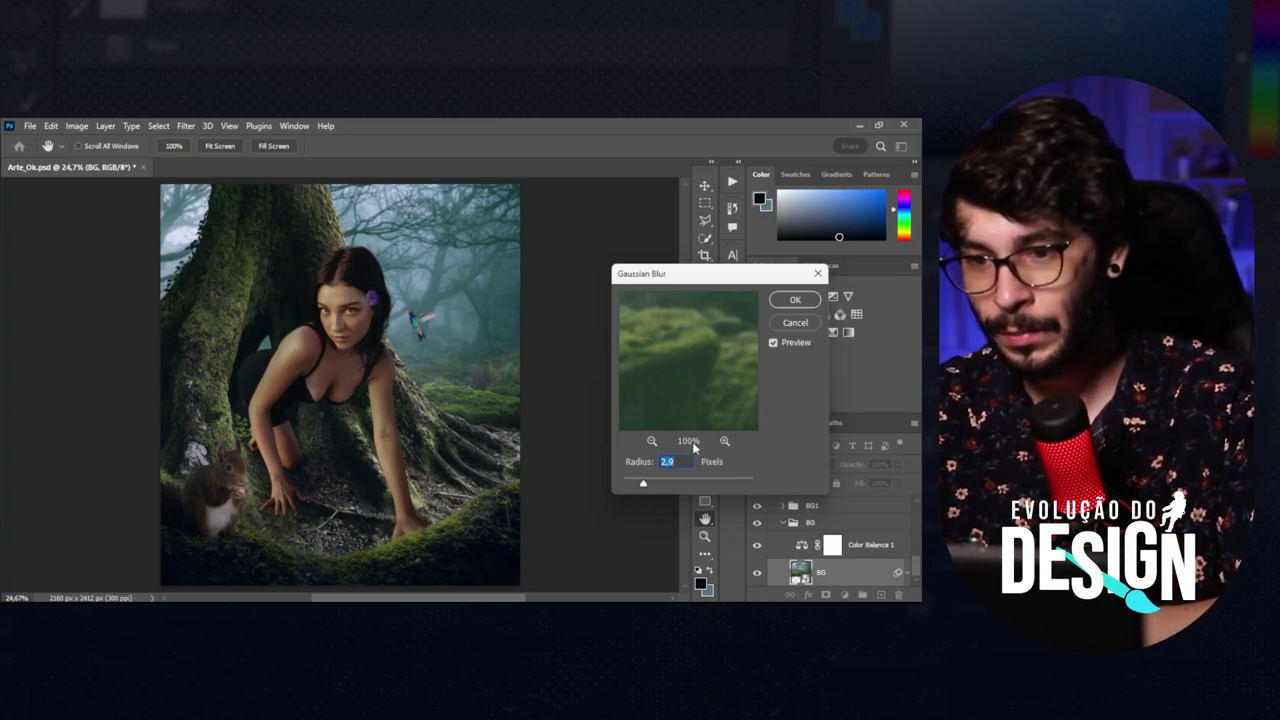
pyautogui.moveTo(643, 484); pyautogui.dragTo(651, 485)
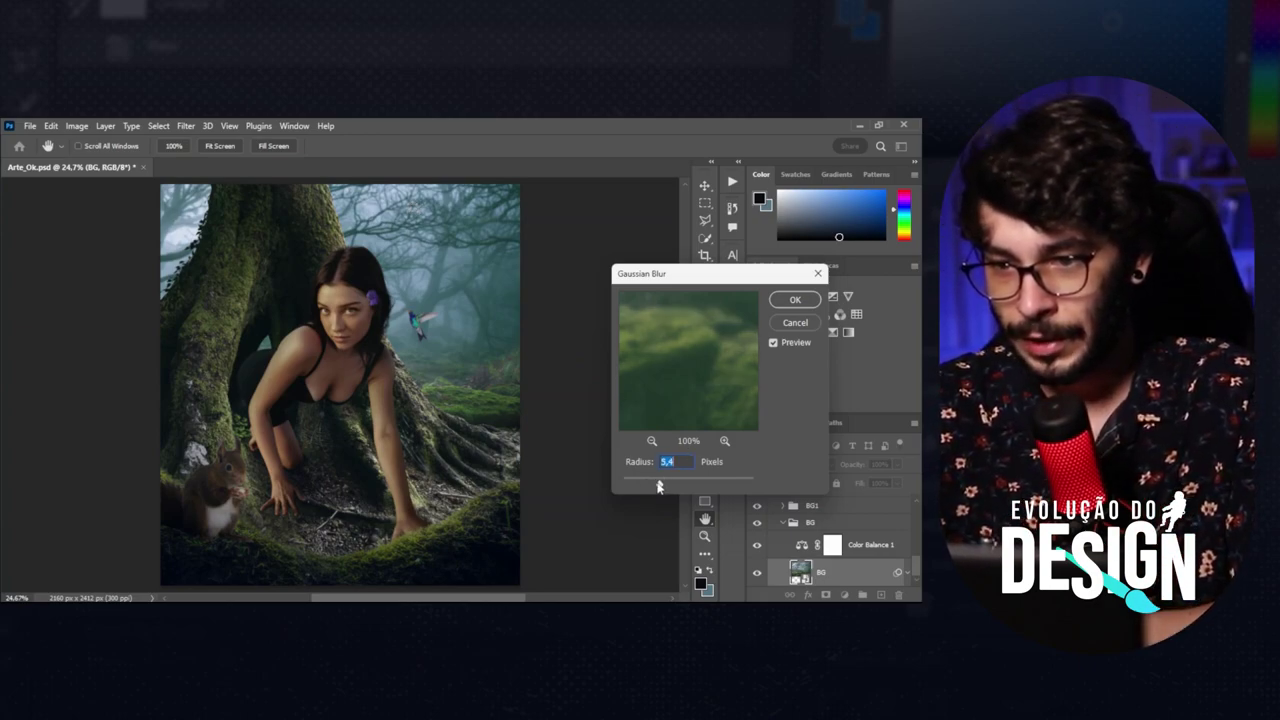
pyautogui.press('Return')
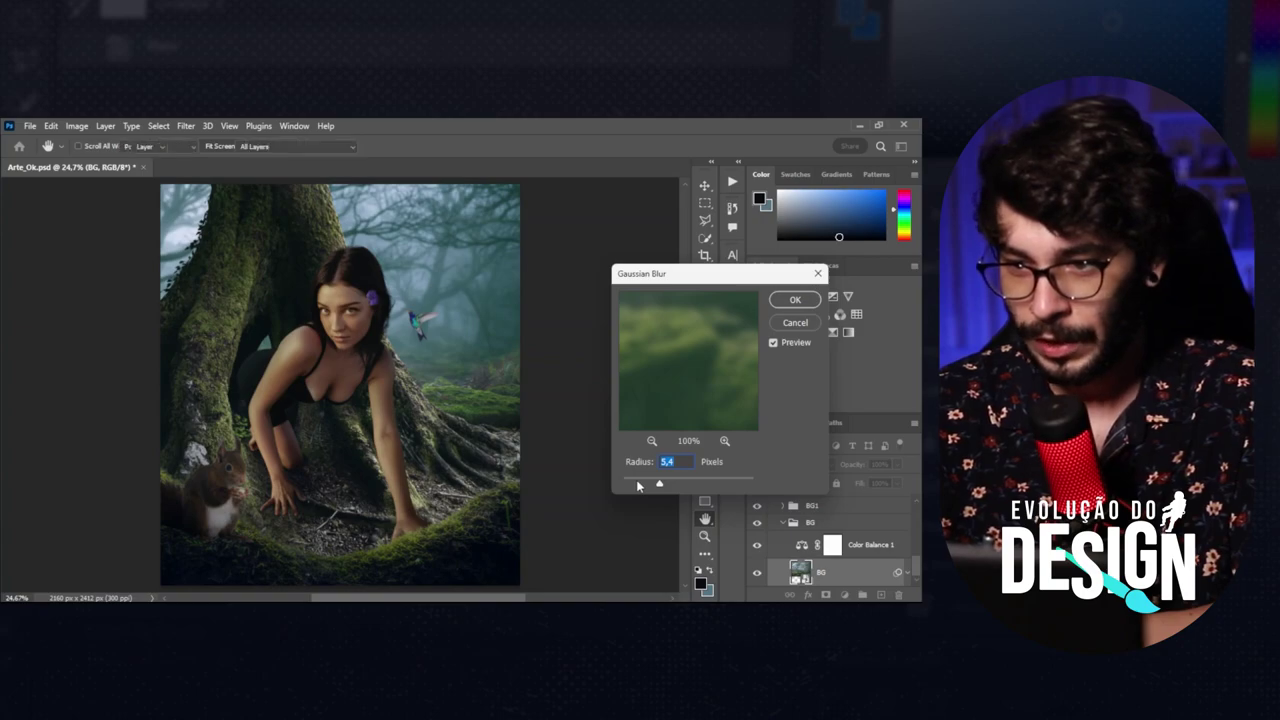
pyautogui.click(783, 523)
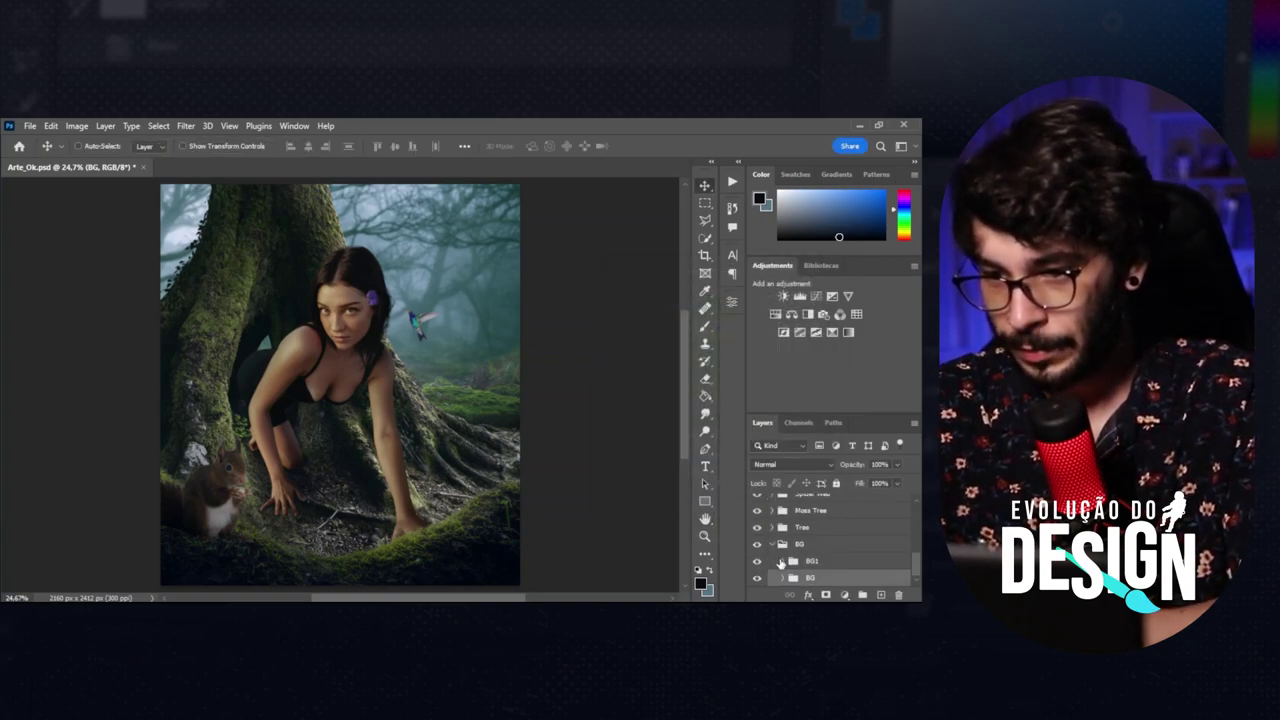
# Rasterize the BG1 layer and apply its layer mask into the pixels.
pyautogui.click(792, 562)
pyautogui.click(784, 561)
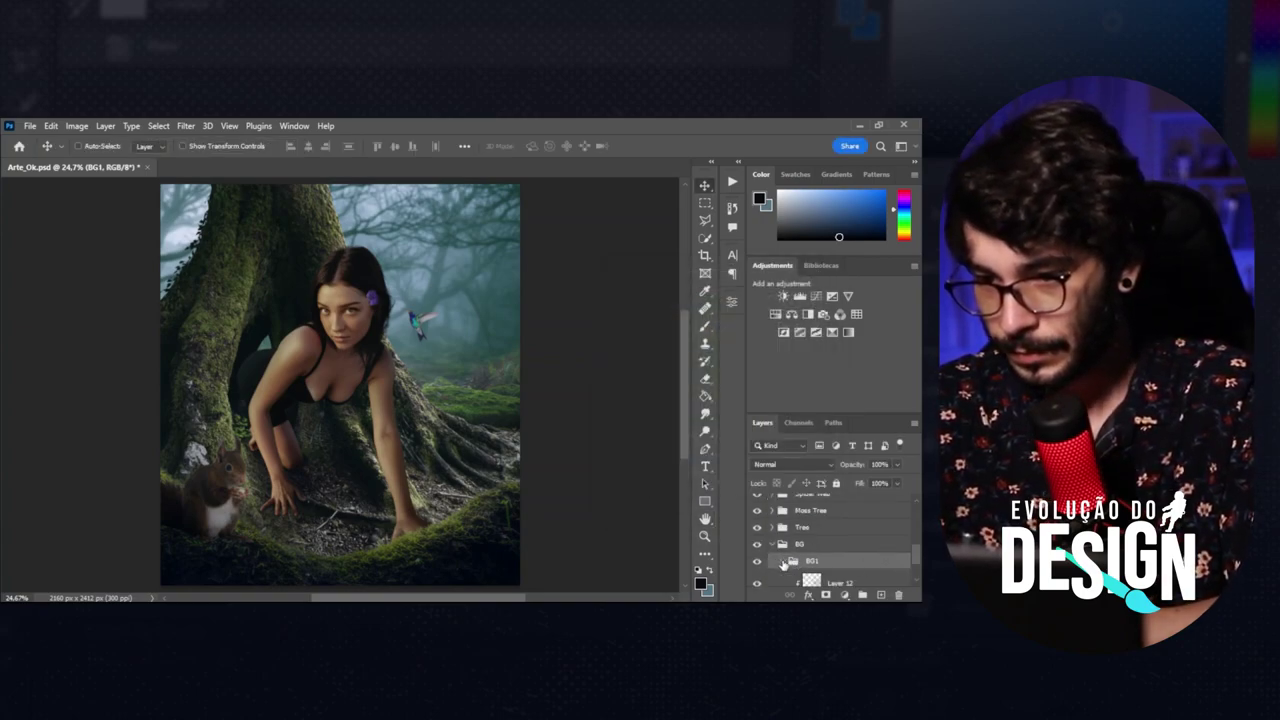
pyautogui.scroll(-2, 916, 560)
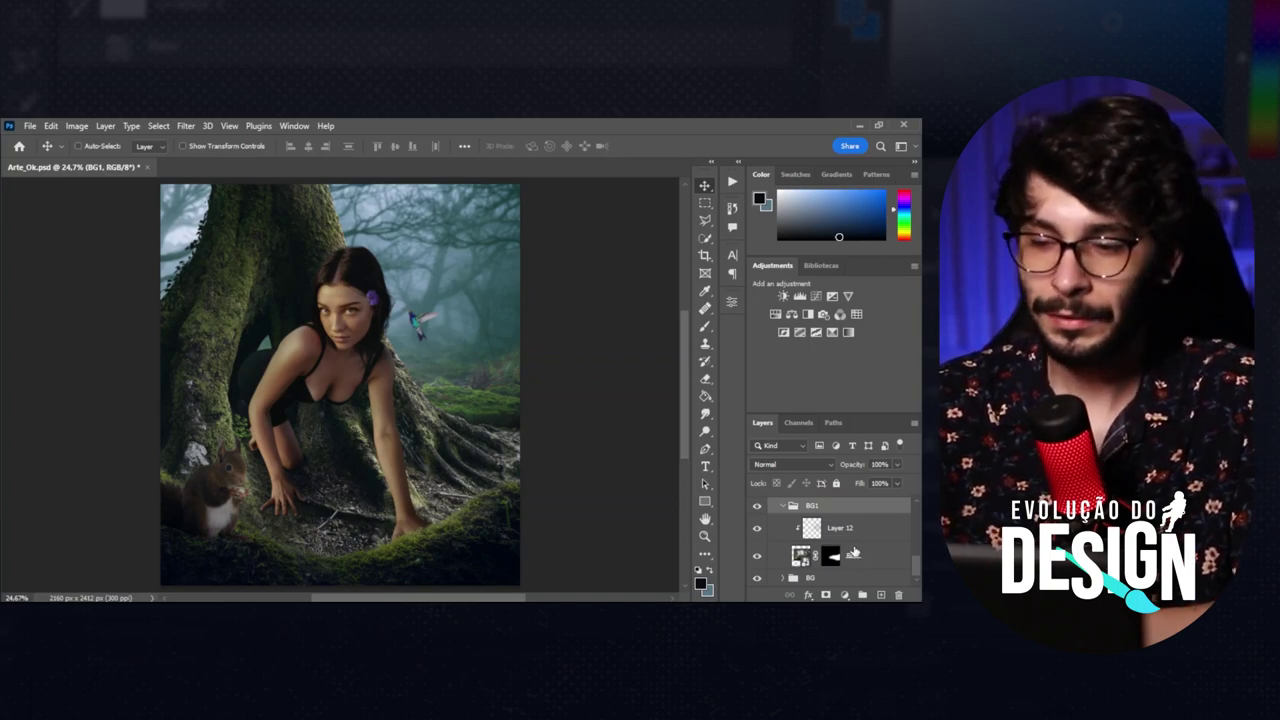
pyautogui.rightClick(855, 556)
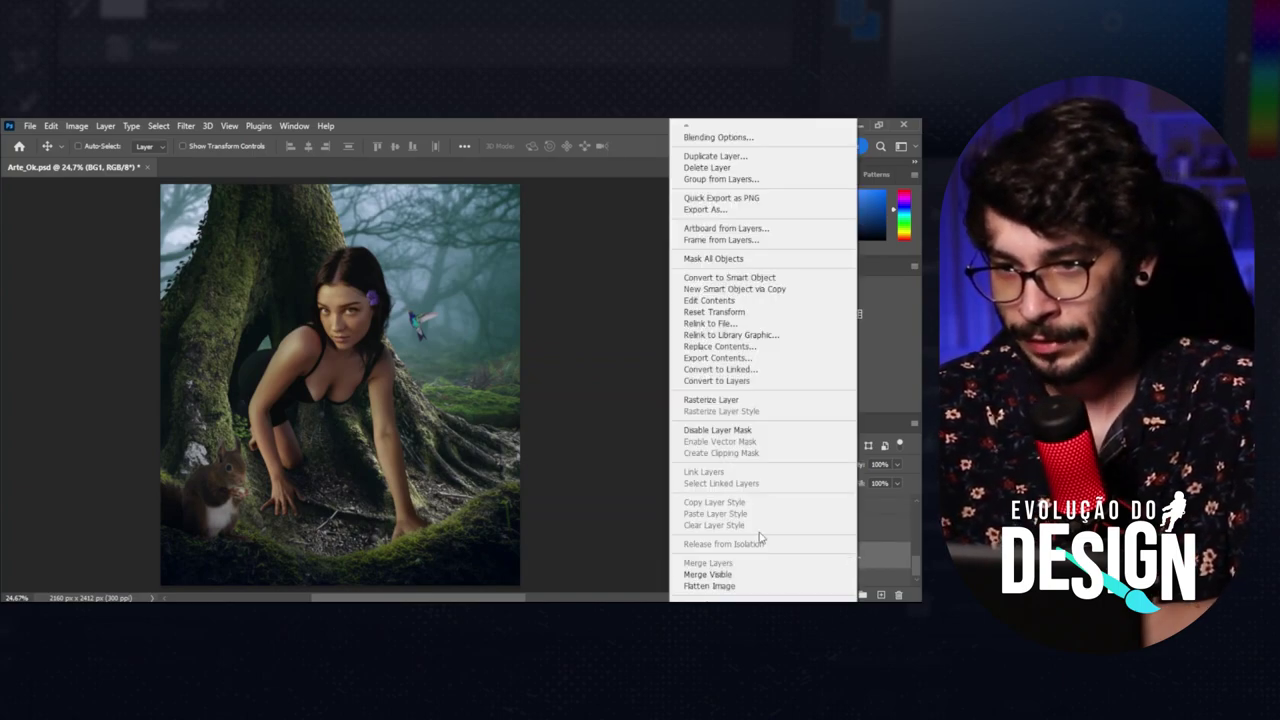
pyautogui.click(707, 400)
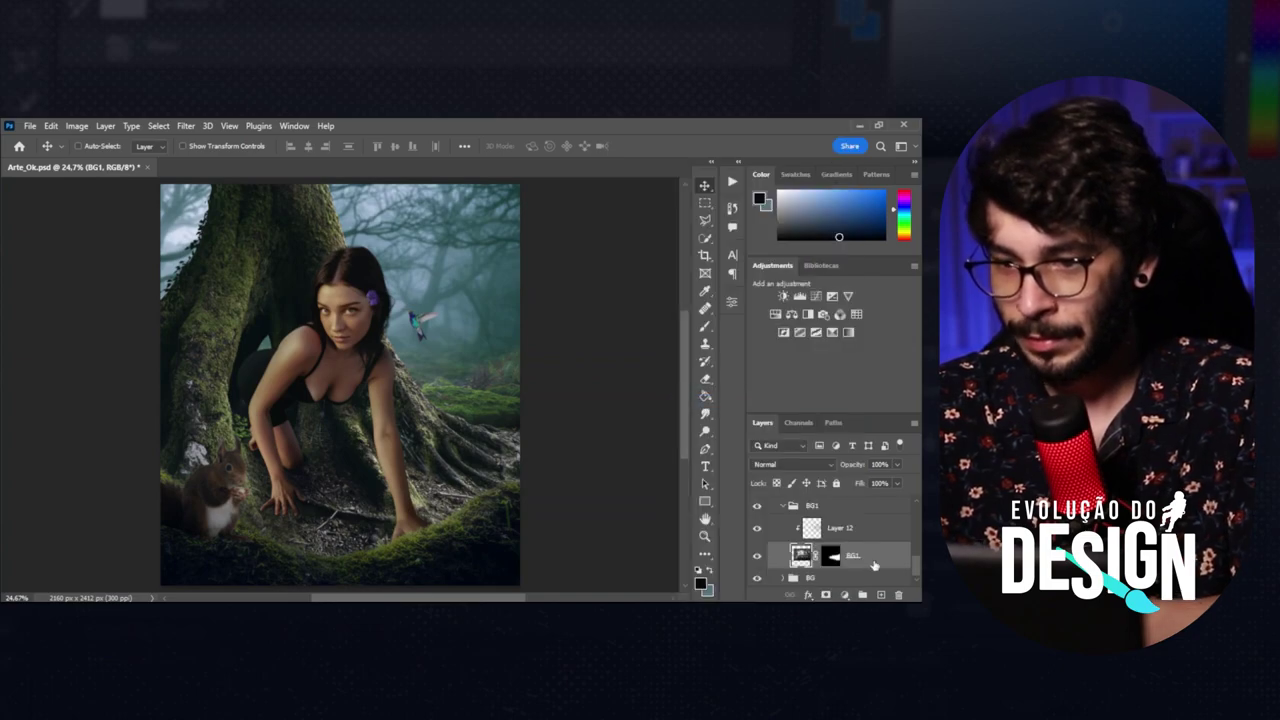
pyautogui.rightClick(831, 557)
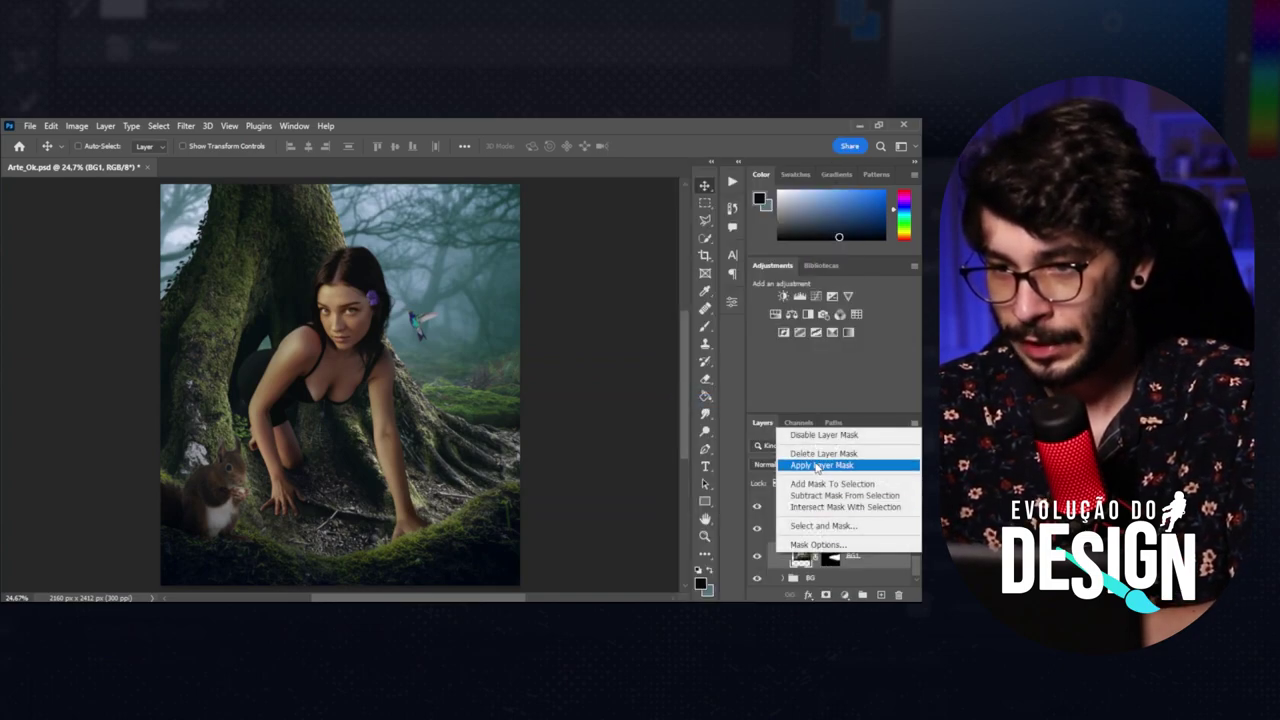
pyautogui.click(818, 466)
# Convert BG1 to a smart object and add a 5.4-pixel Gaussian Blur smart filter.
pyautogui.click(185, 126)
pyautogui.click(215, 140)
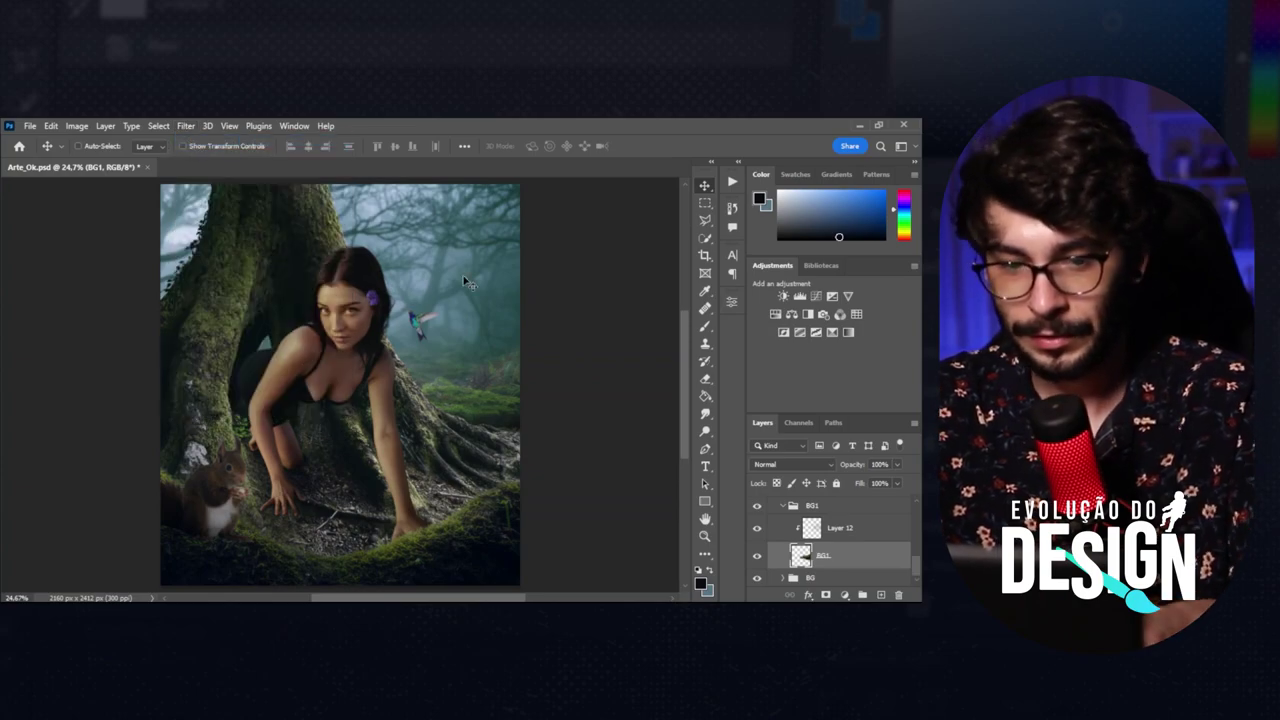
pyautogui.rightClick(820, 557)
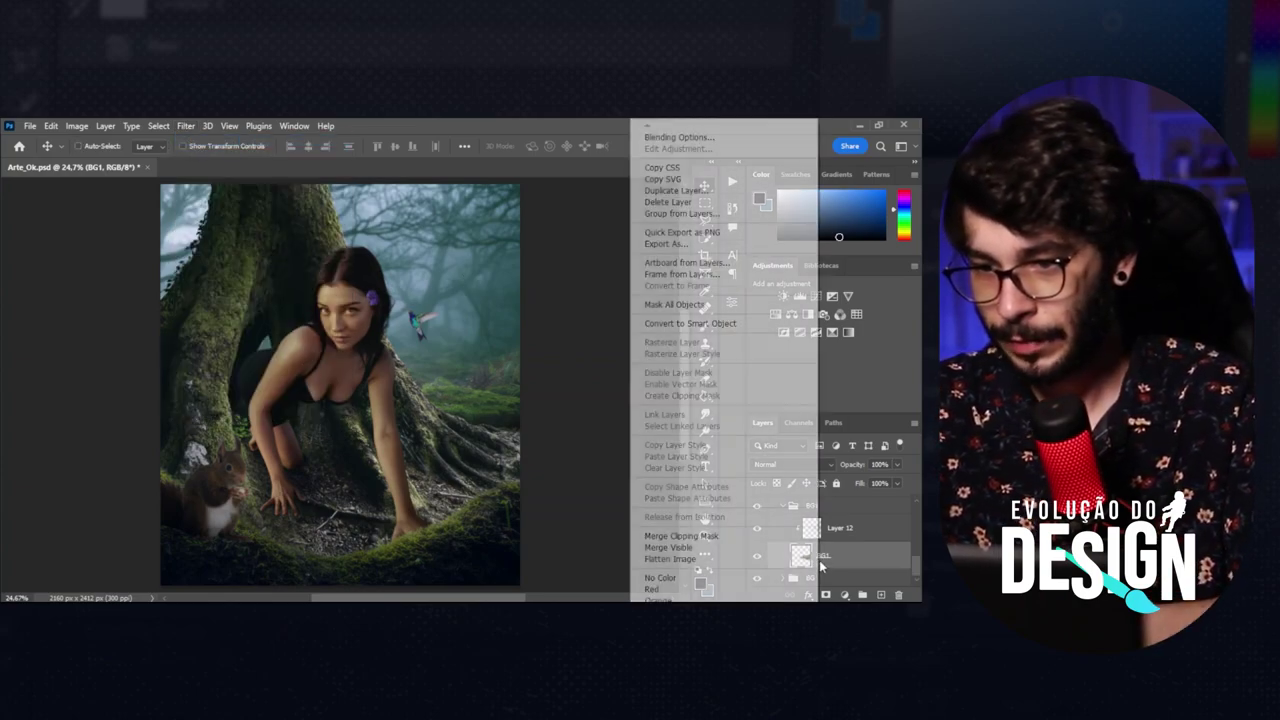
pyautogui.click(658, 324)
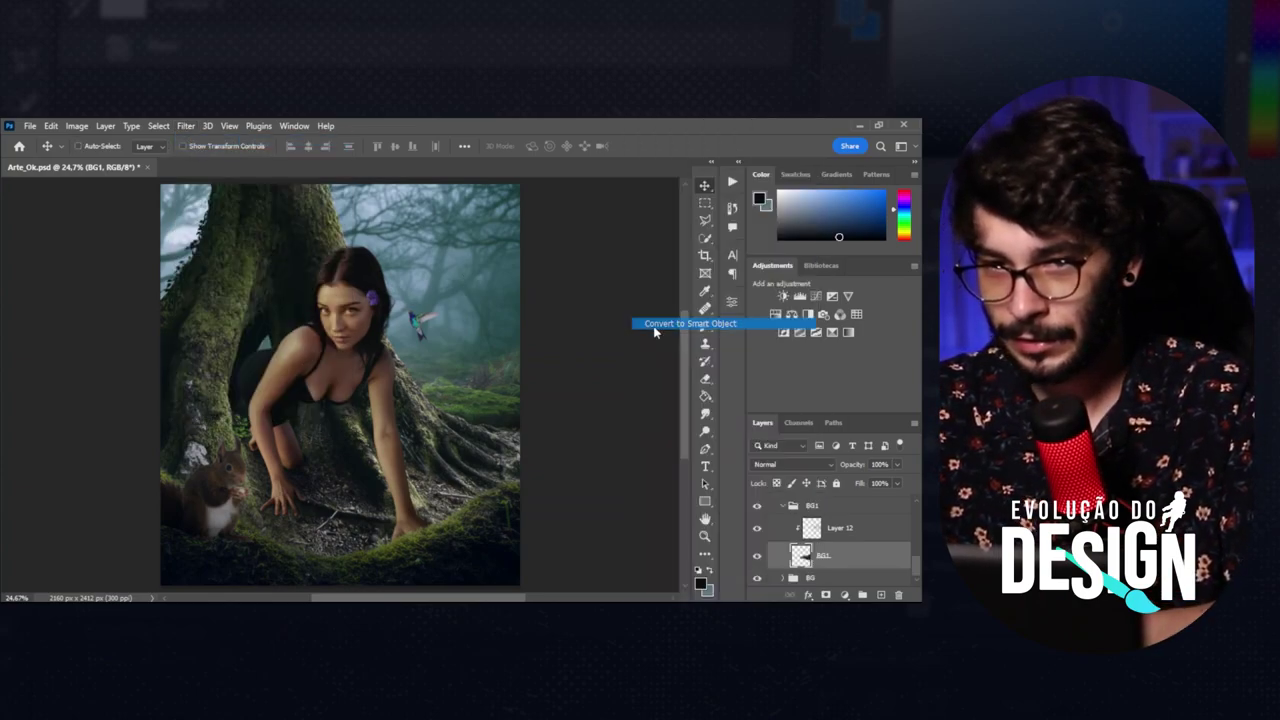
pyautogui.click(199, 126)
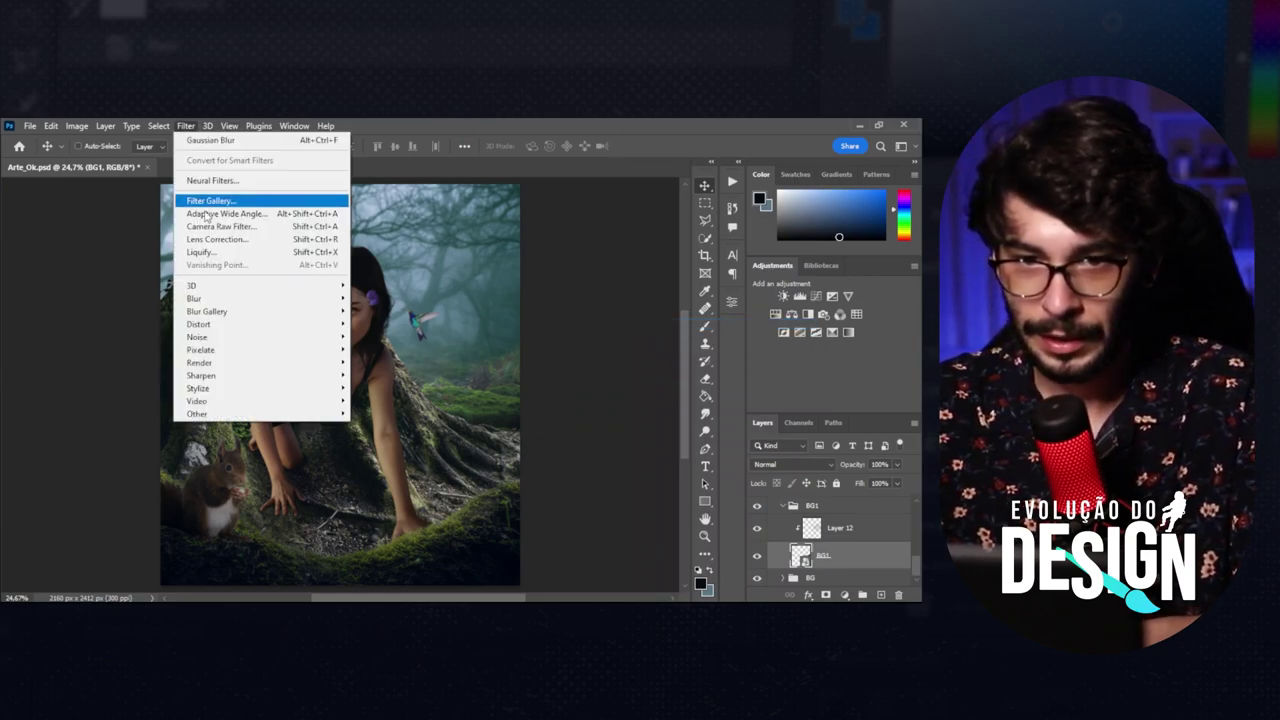
pyautogui.click(207, 141)
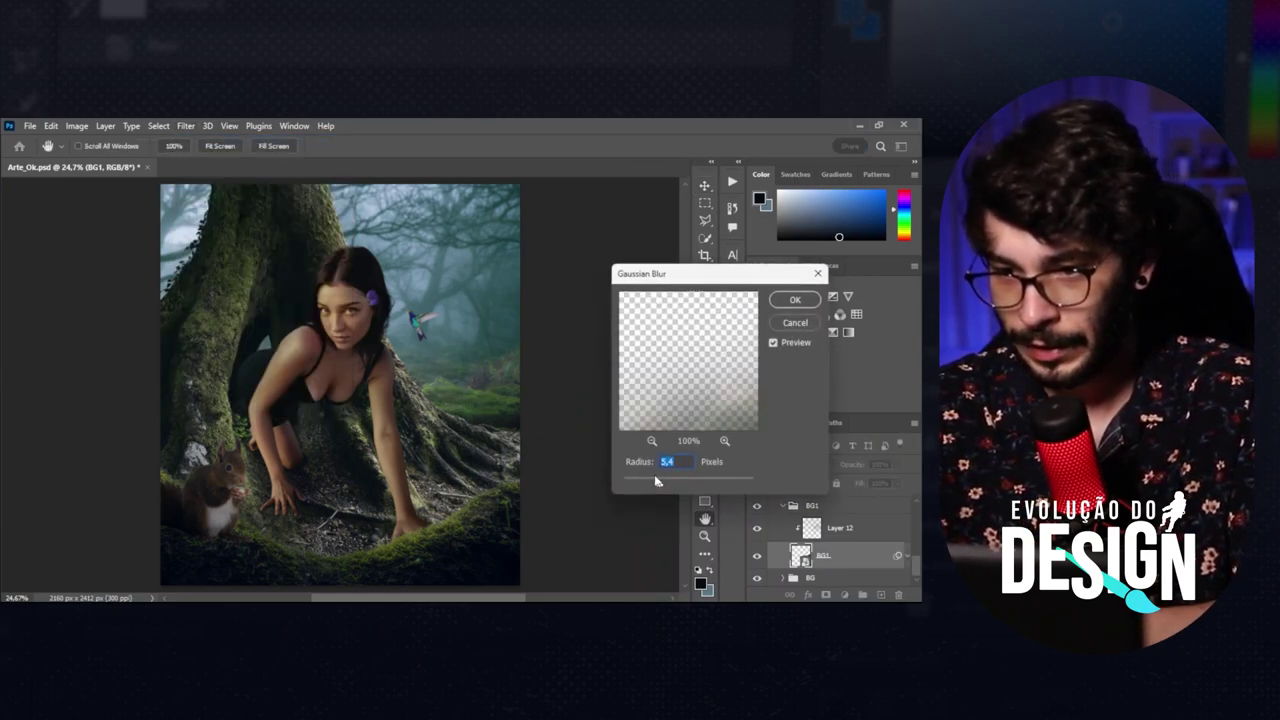
pyautogui.press('Return')
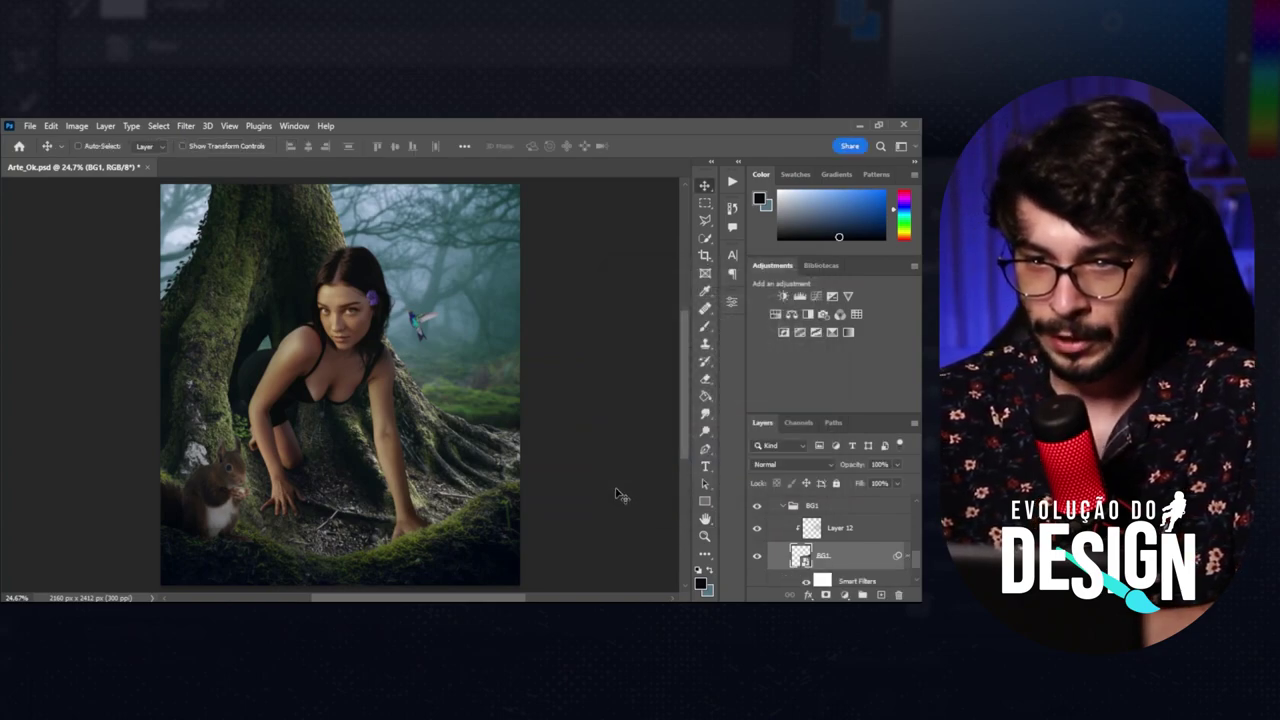
pyautogui.click(784, 507)
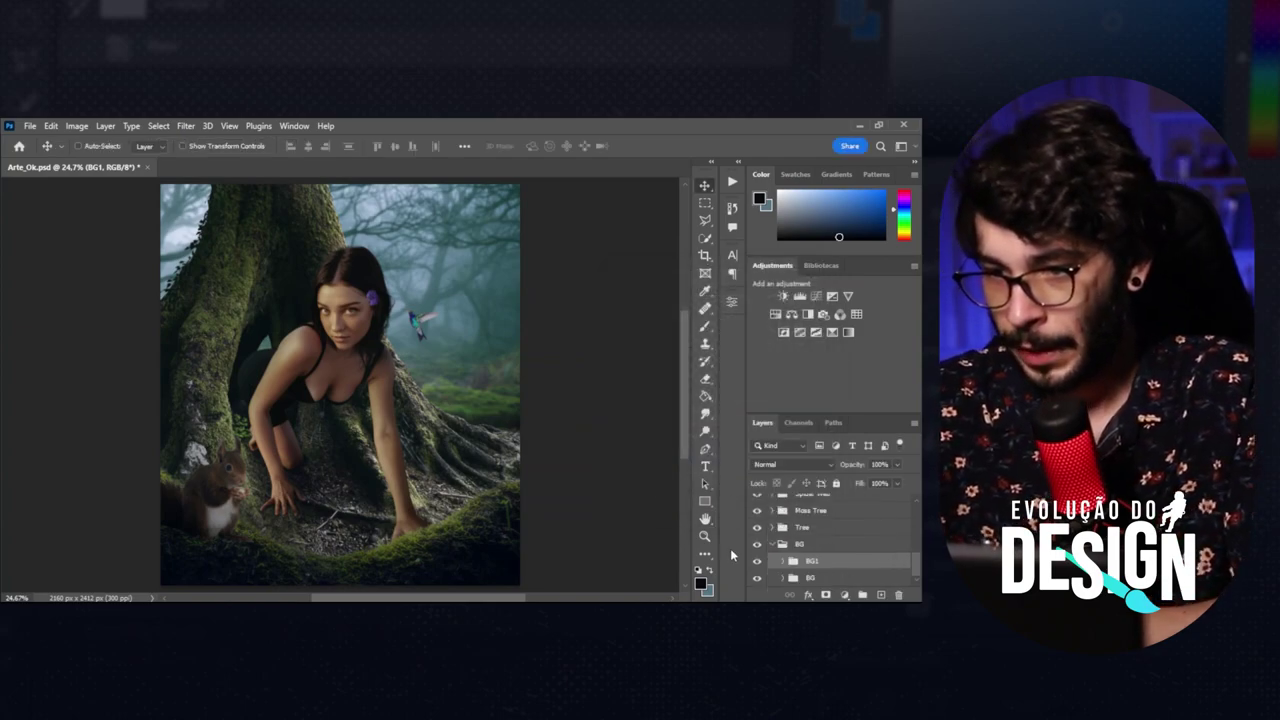
# Rasterize the Tree layer, apply its mask, and convert it to a smart object.
pyautogui.click(775, 545)
pyautogui.click(772, 561)
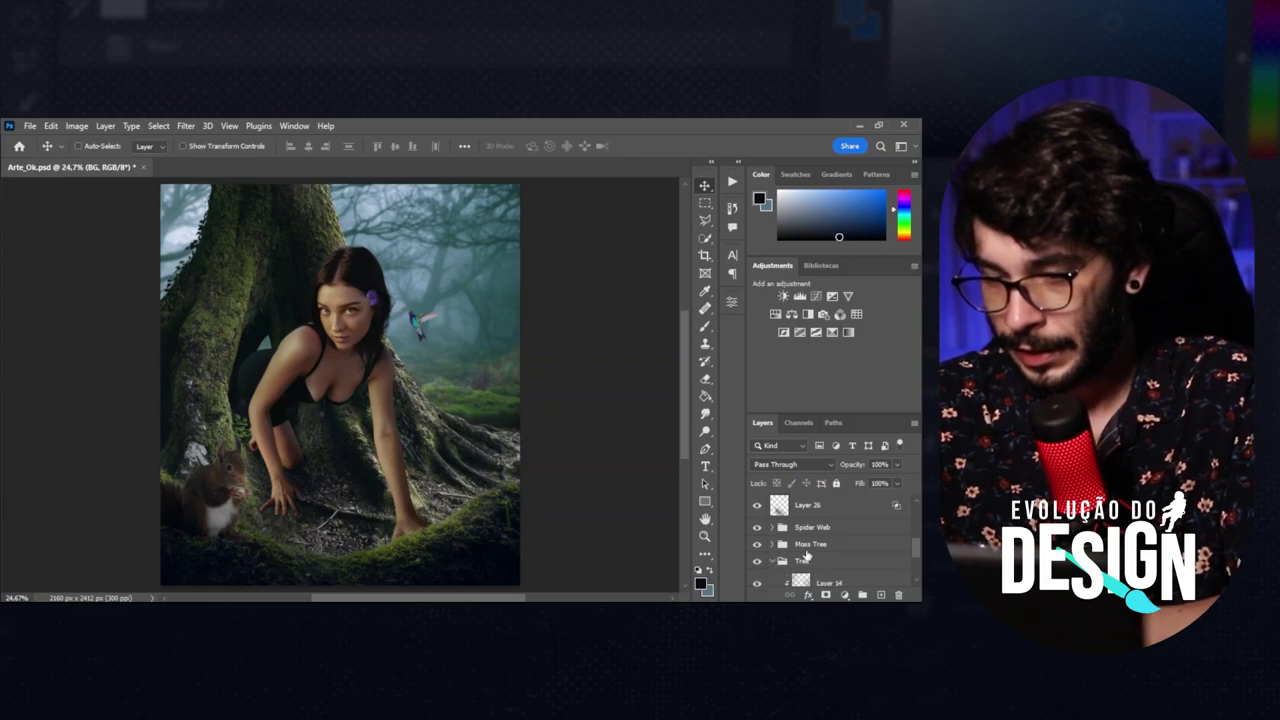
pyautogui.scroll(-2, 795, 558)
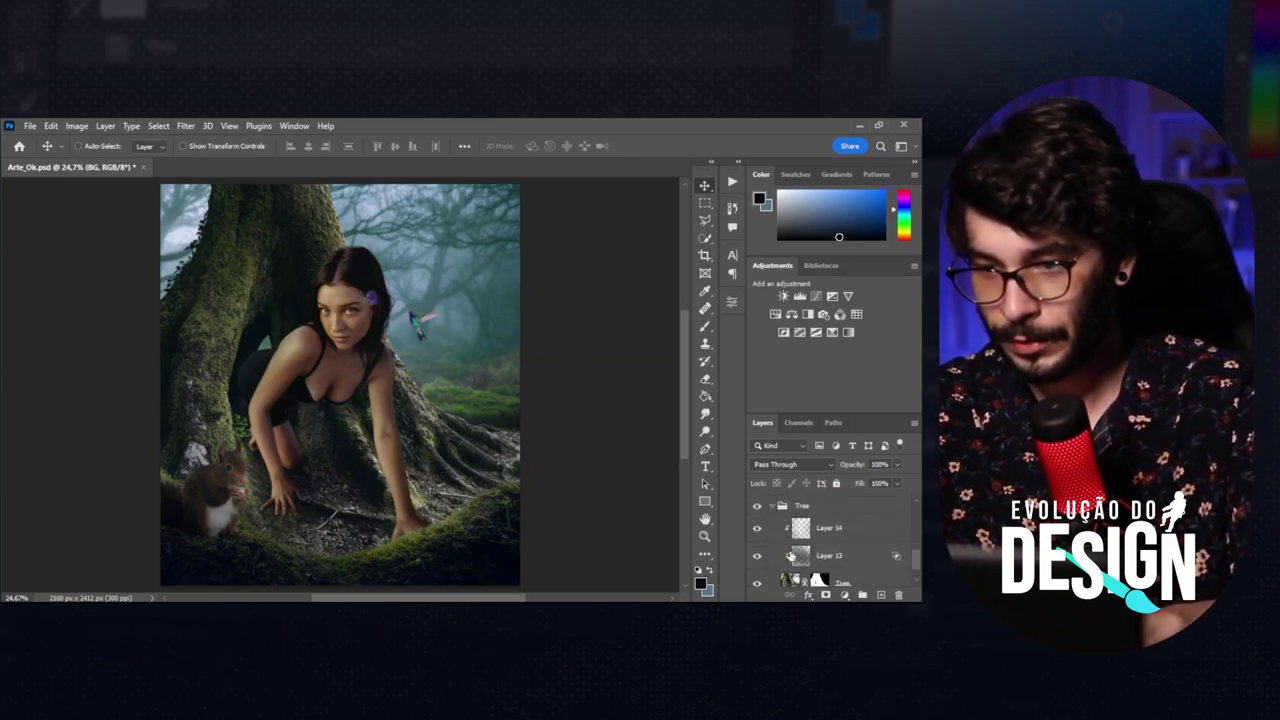
pyautogui.scroll(-1, 791, 555)
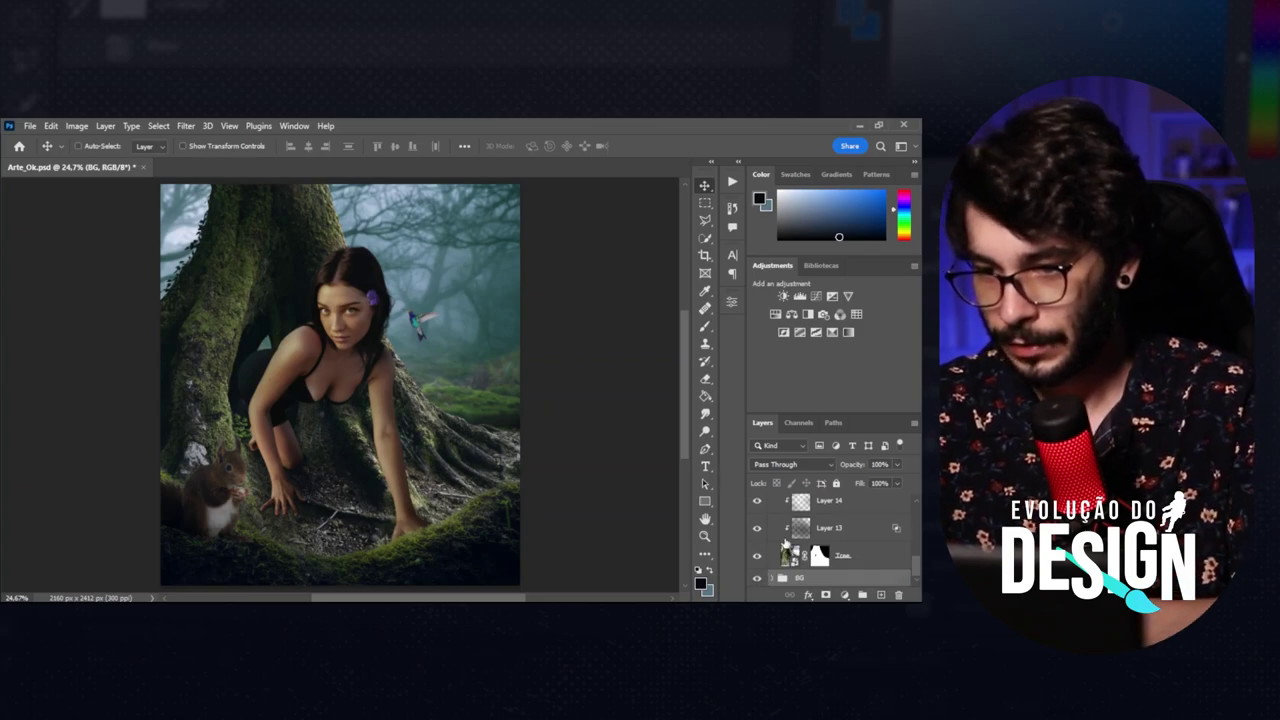
pyautogui.rightClick(849, 558)
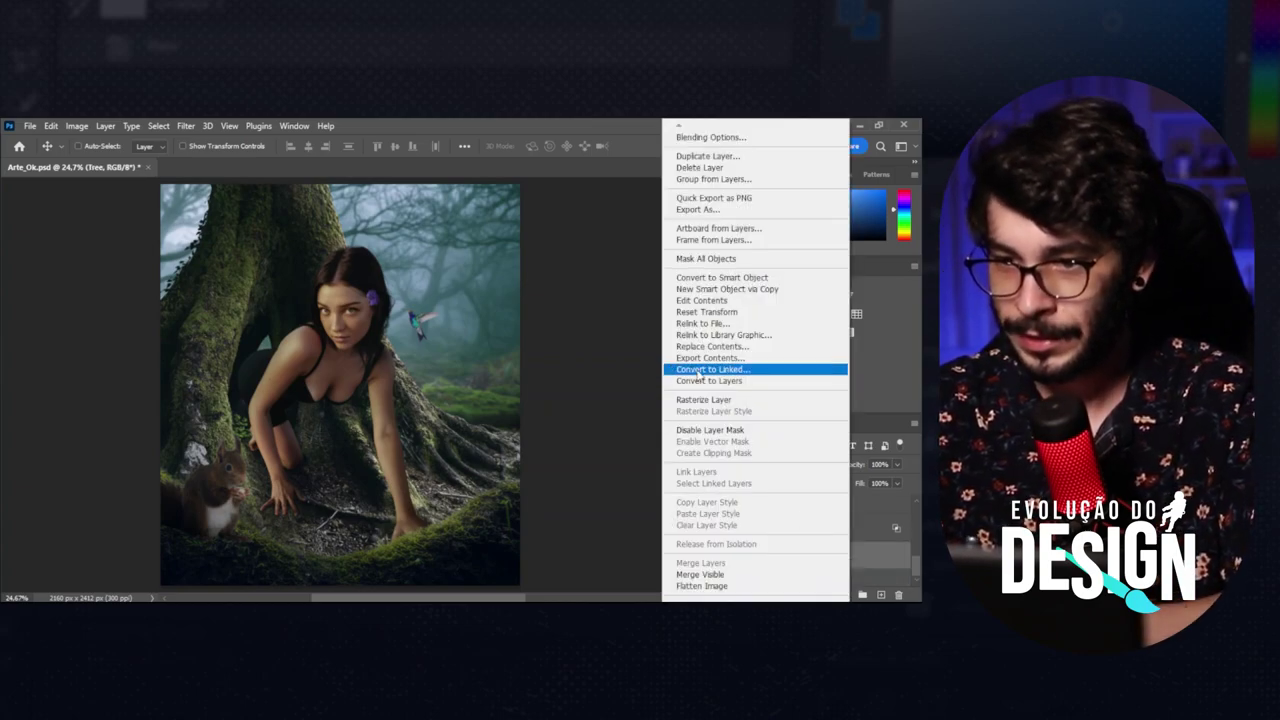
pyautogui.click(699, 404)
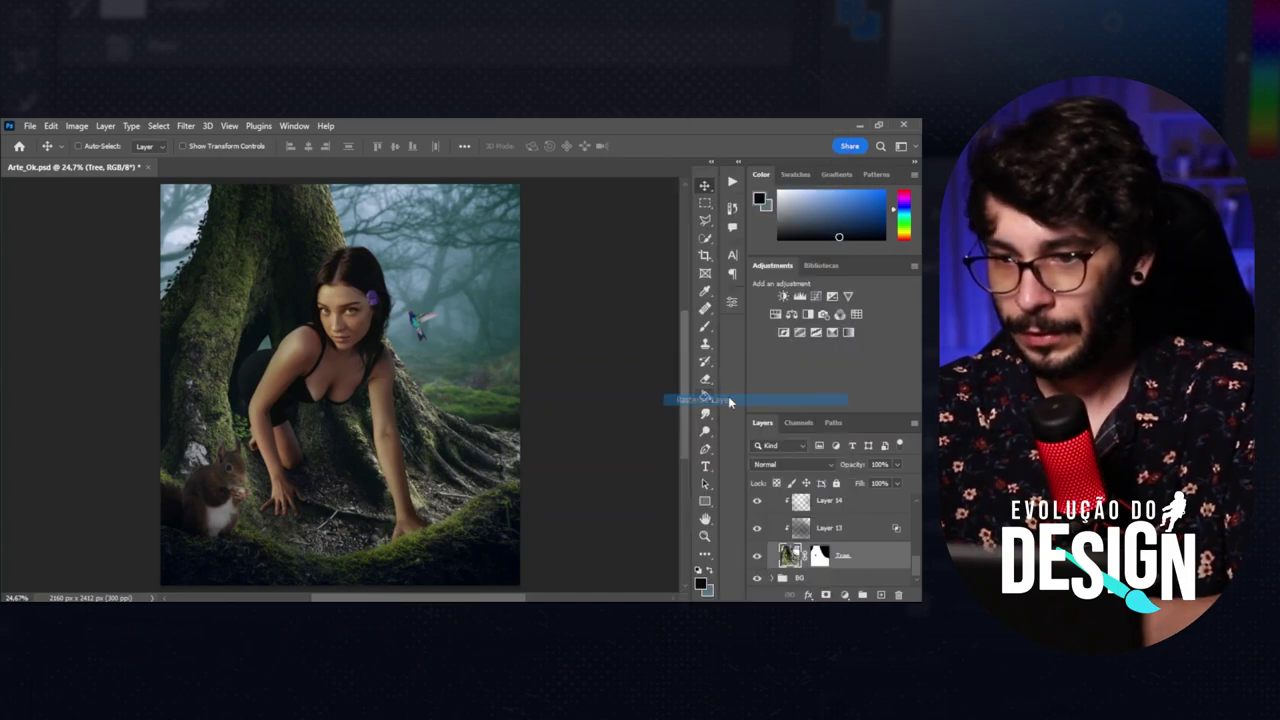
pyautogui.rightClick(820, 557)
pyautogui.click(850, 466)
pyautogui.rightClick(837, 555)
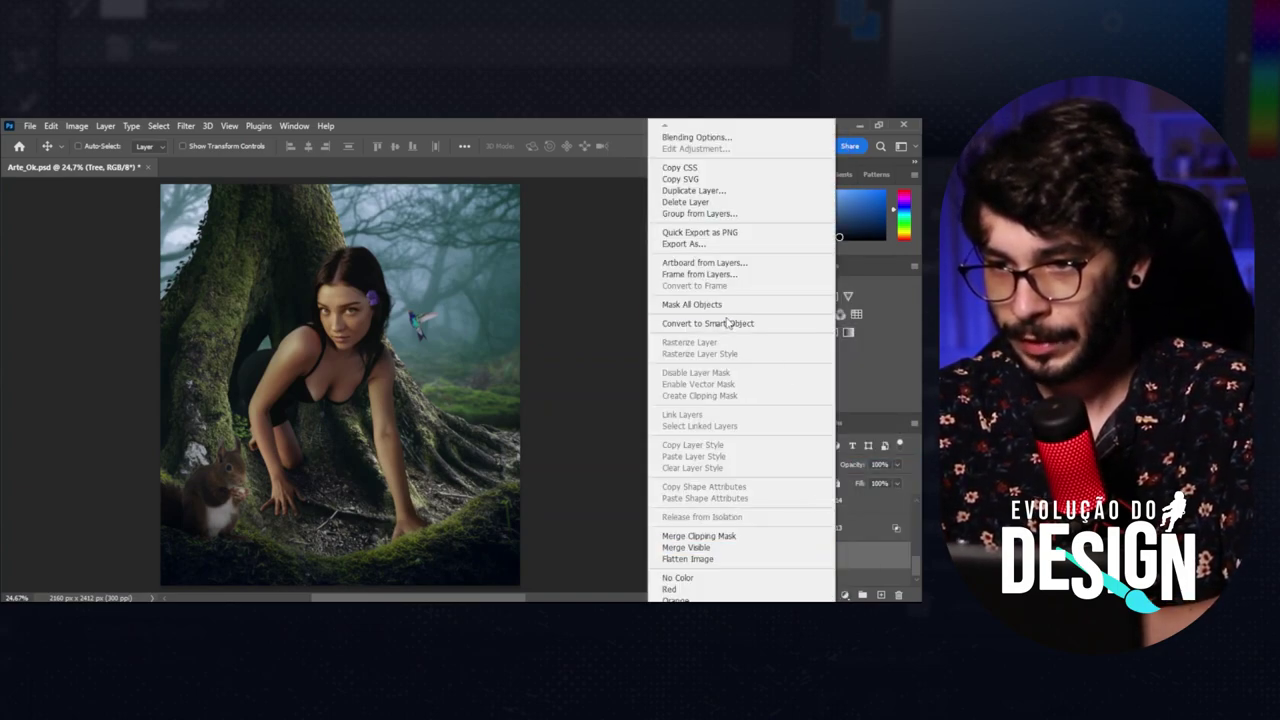
pyautogui.click(733, 323)
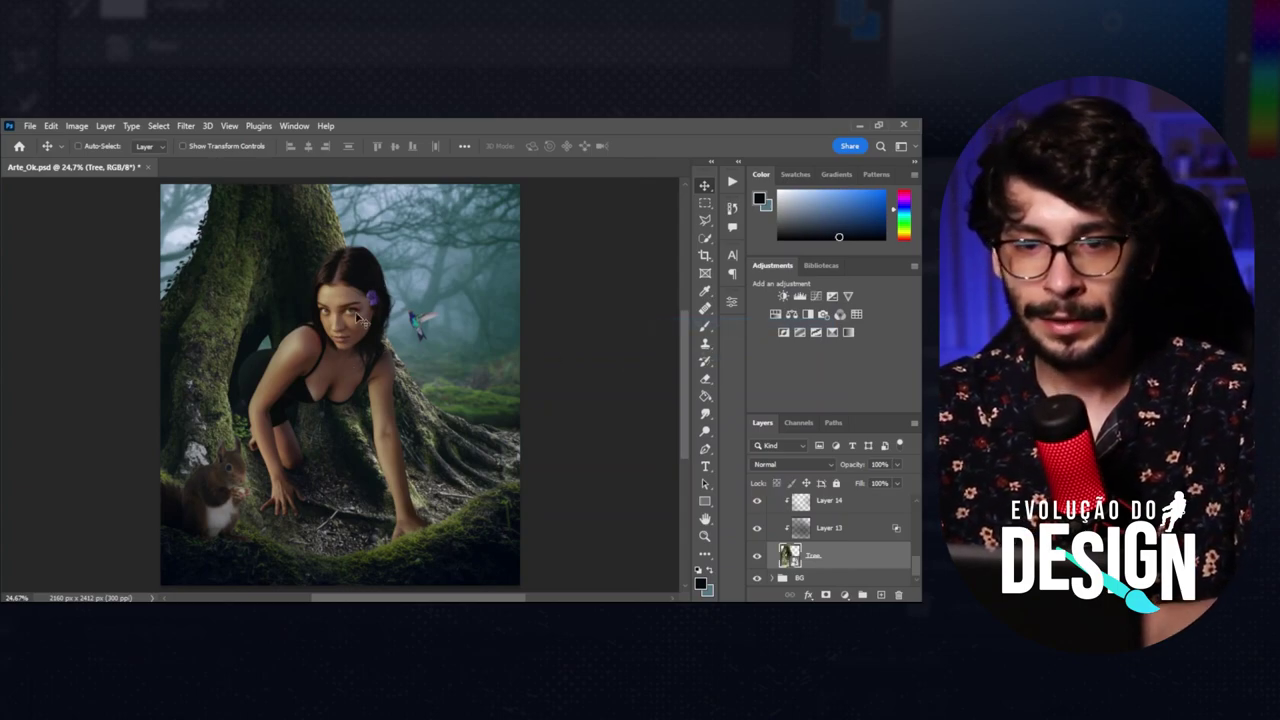
pyautogui.click(187, 126)
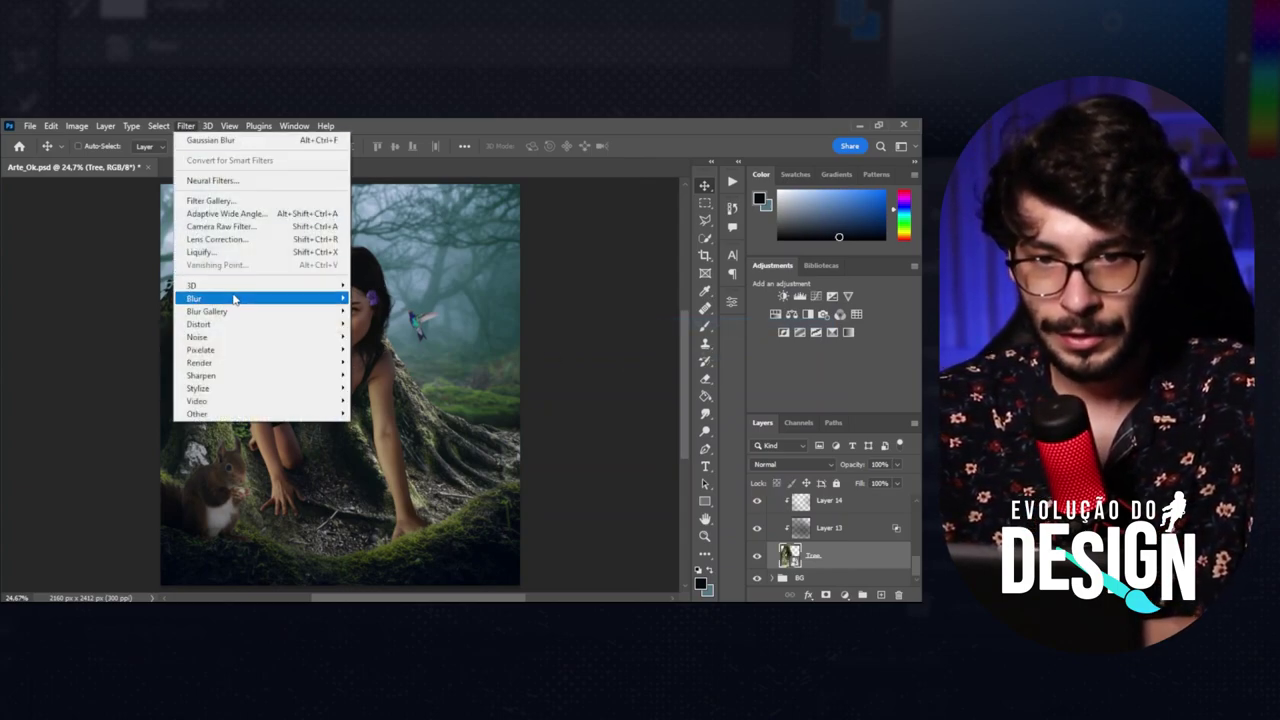
pyautogui.moveTo(207, 311)
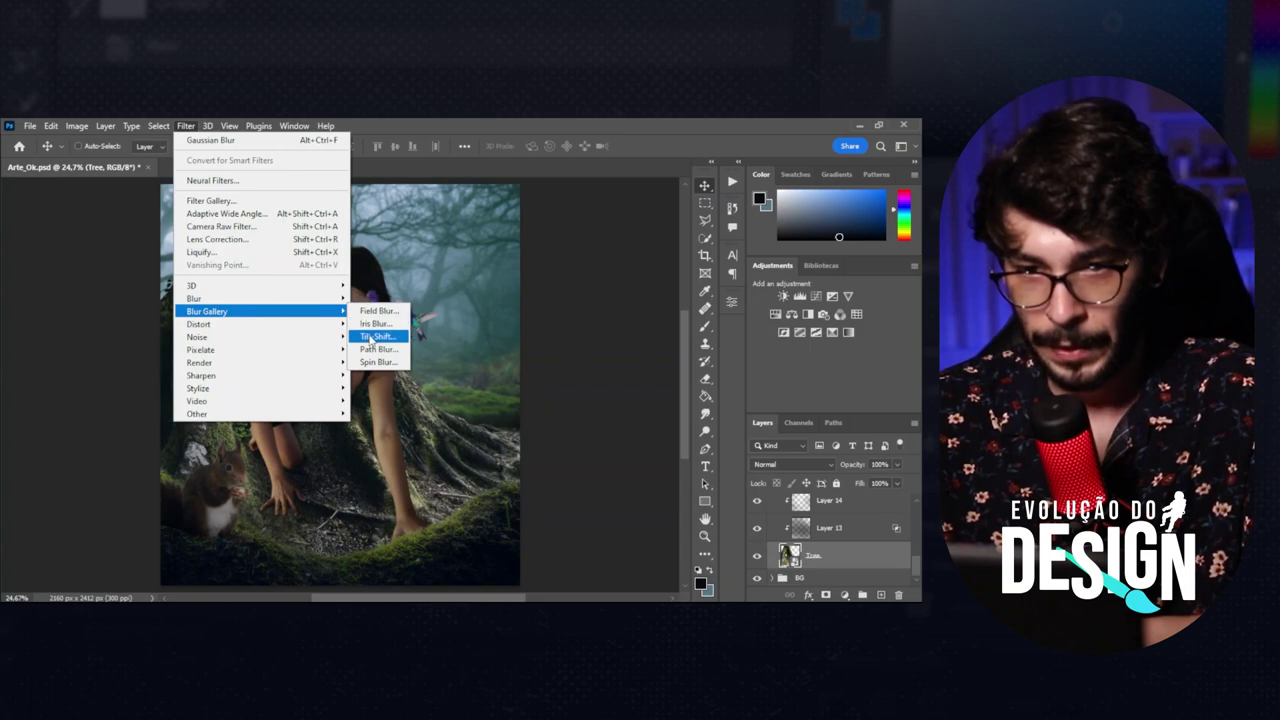
# Start a Tilt-Shift blur on the Tree layer with its sharp band near the roots.
pyautogui.click(367, 337)
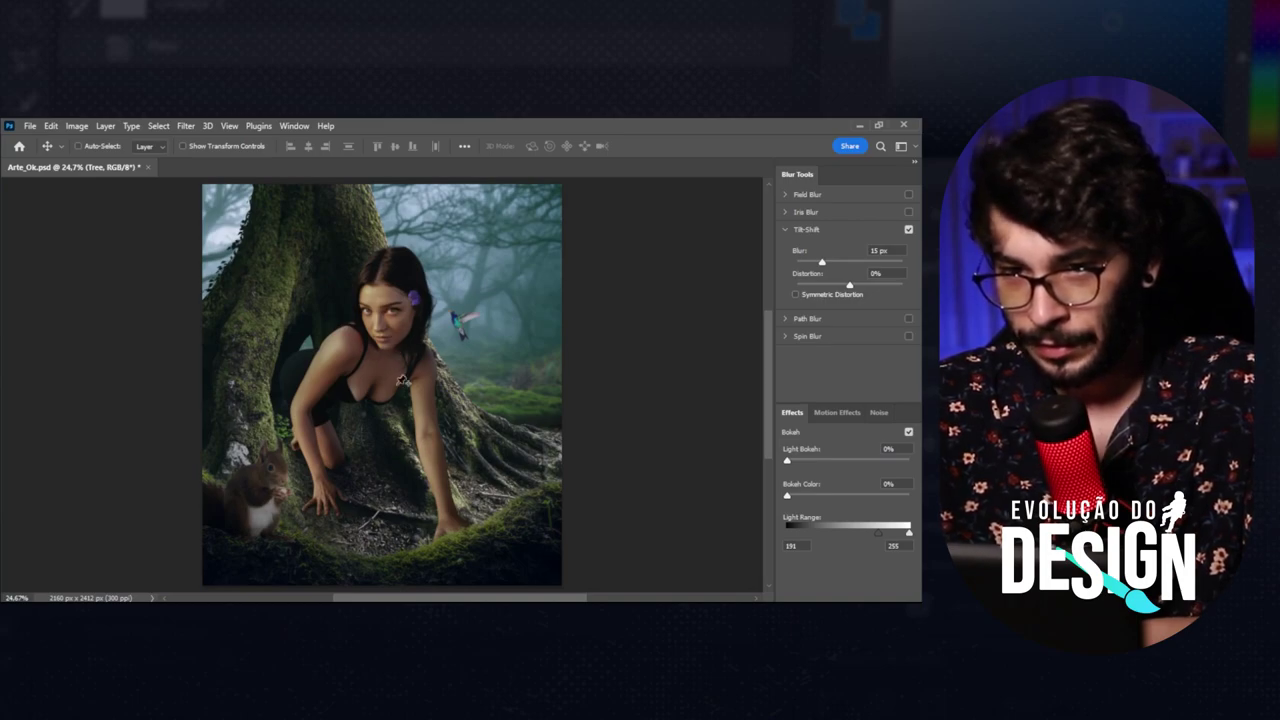
pyautogui.click(229, 128)
pyautogui.moveTo(241, 406)
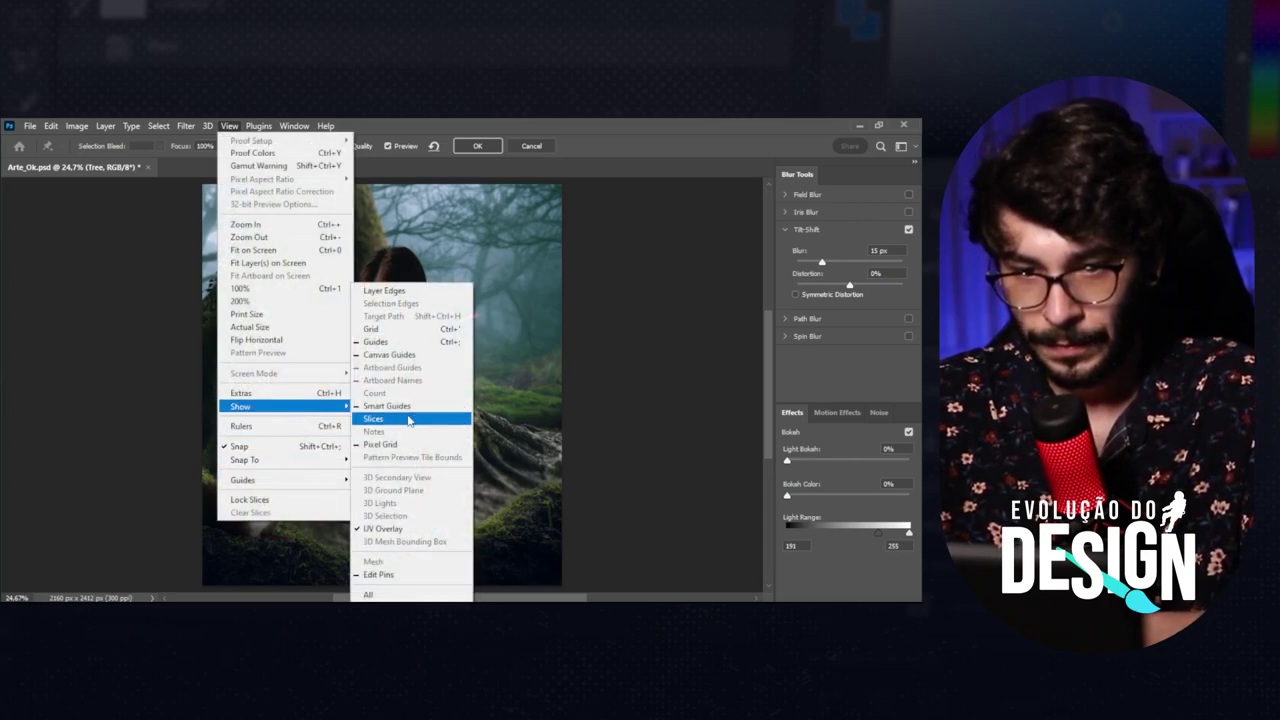
pyautogui.click(398, 576)
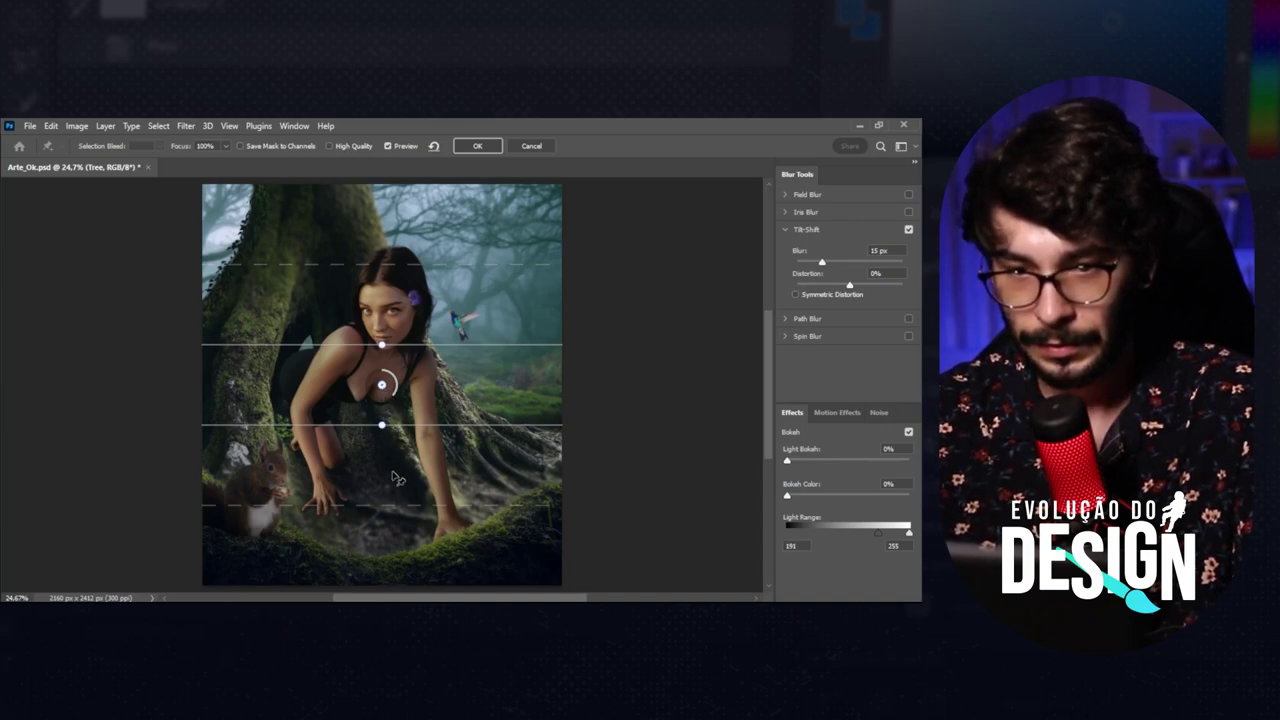
pyautogui.moveTo(381, 384); pyautogui.dragTo(386, 507)
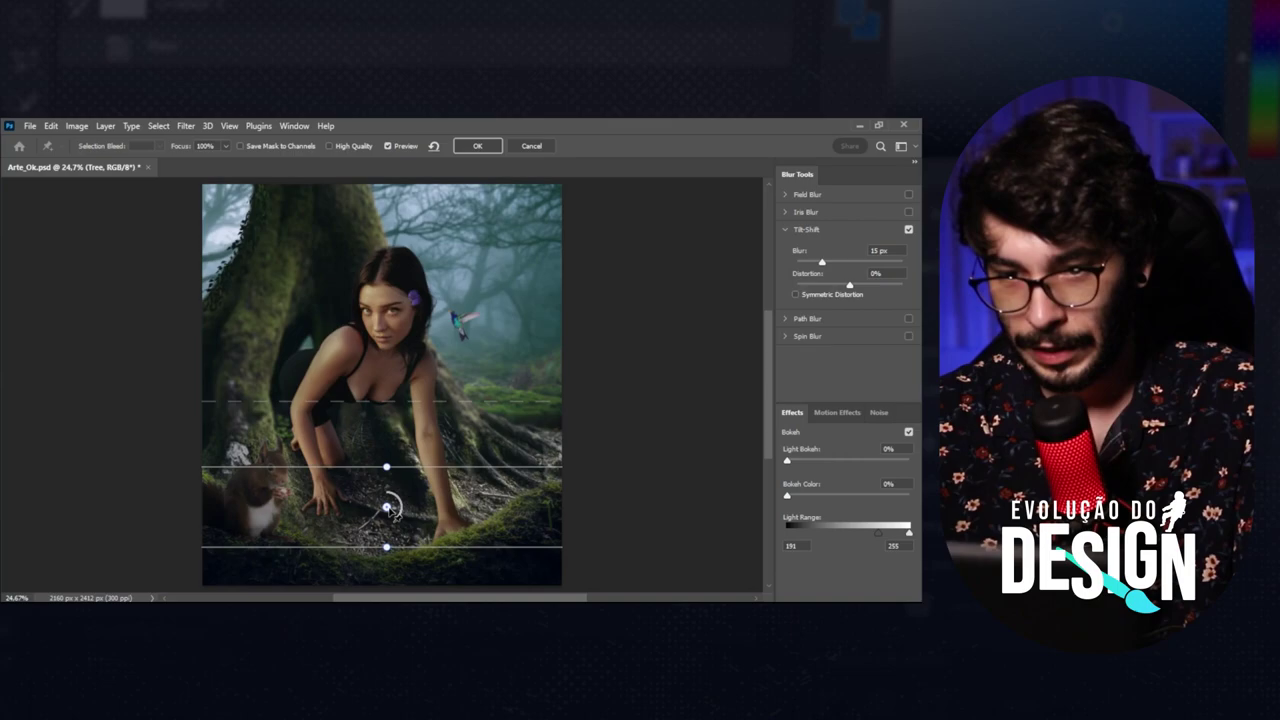
pyautogui.moveTo(389, 507); pyautogui.dragTo(383, 497)
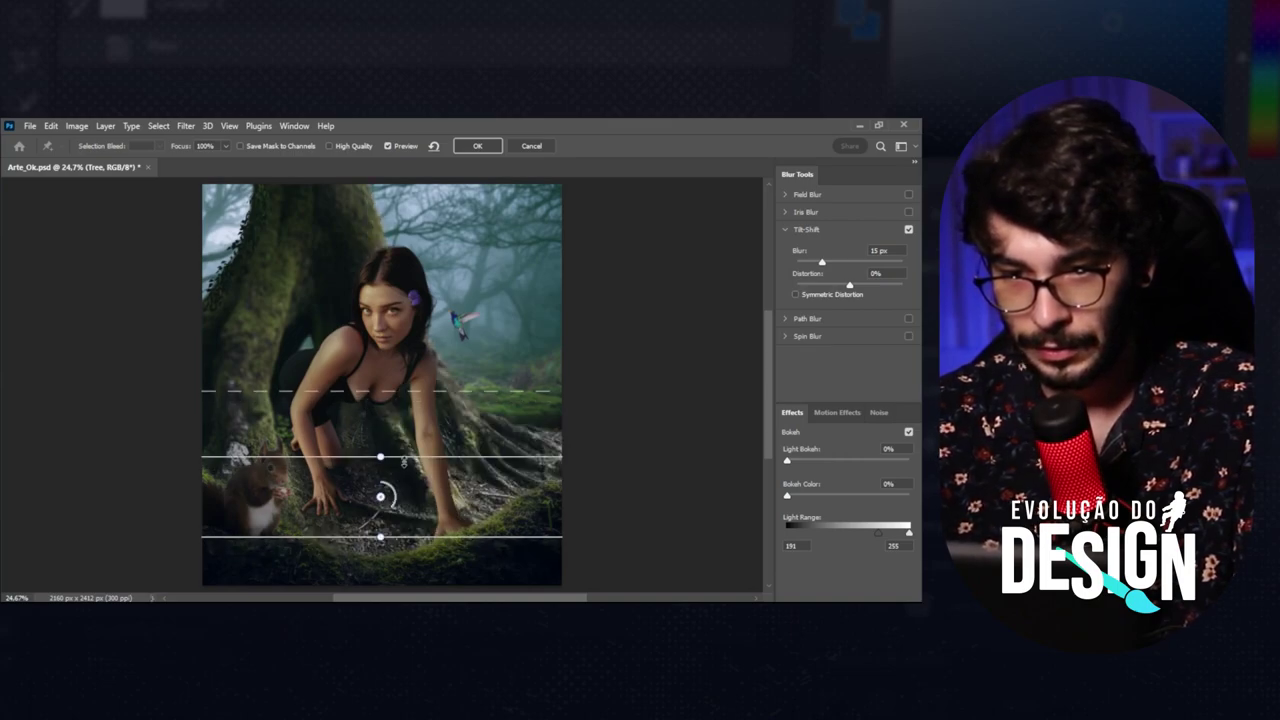
pyautogui.moveTo(404, 462); pyautogui.dragTo(410, 485)
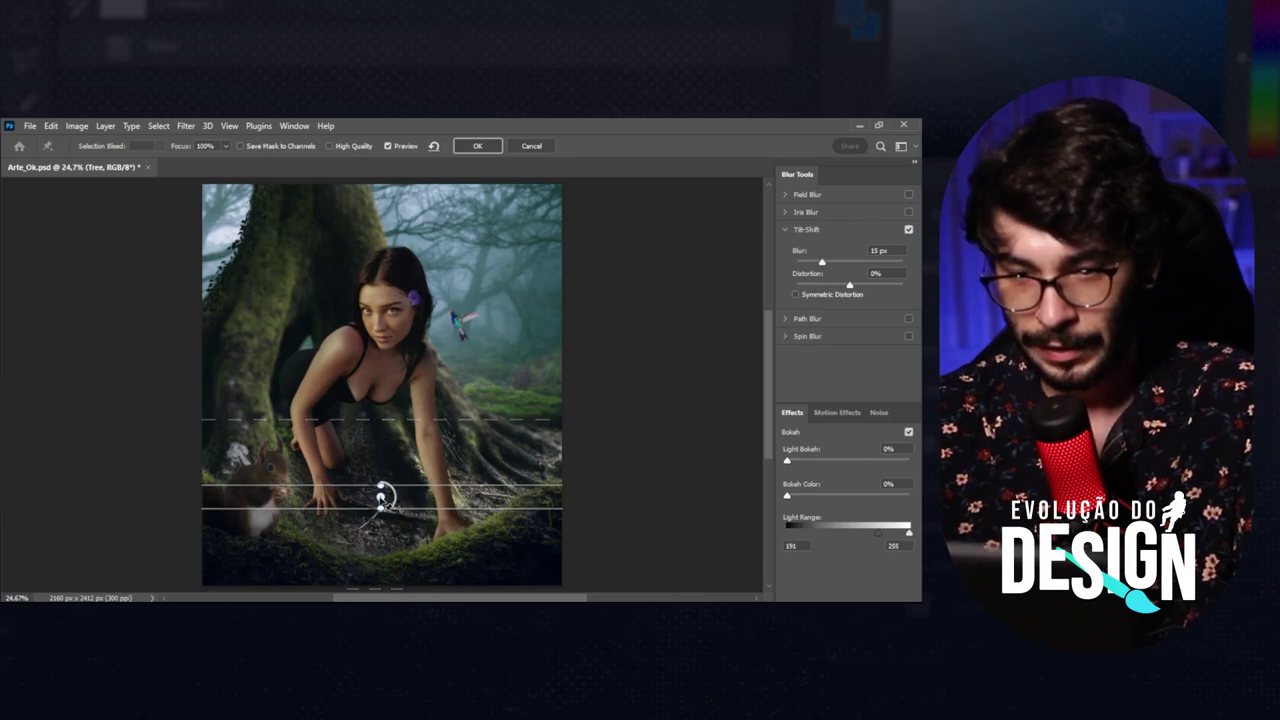
pyautogui.click(381, 500)
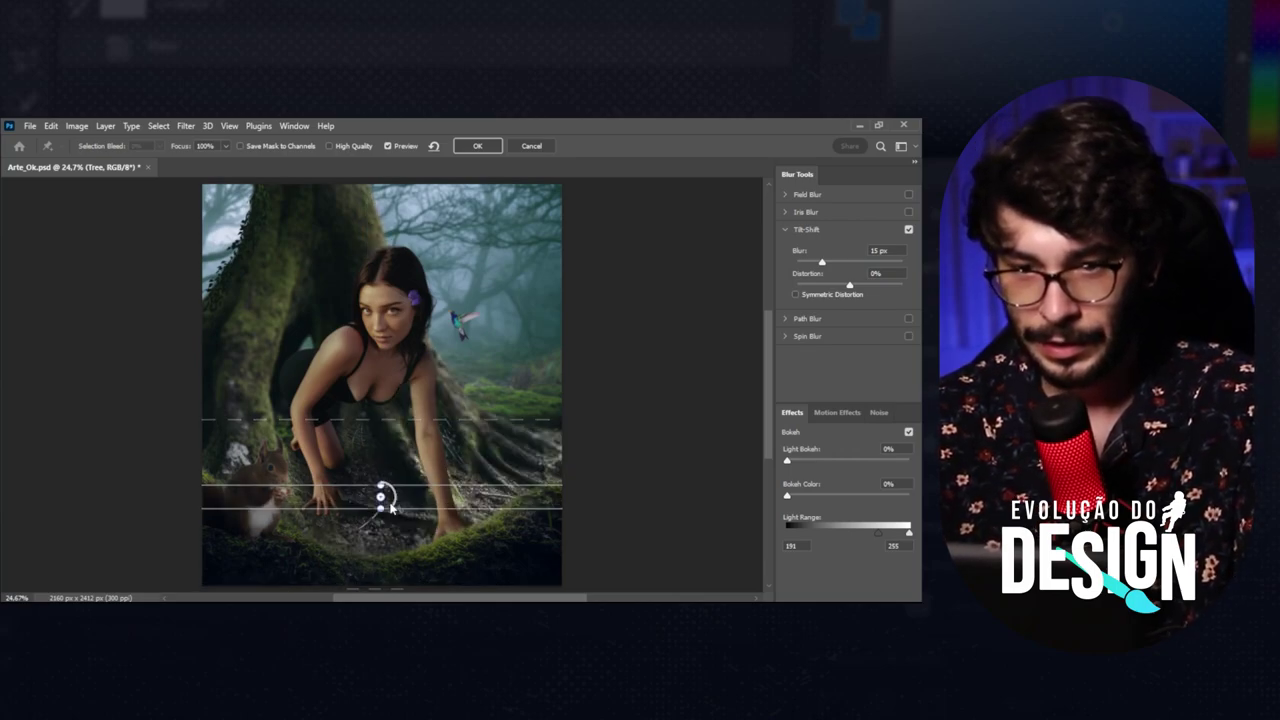
pyautogui.moveTo(389, 420); pyautogui.dragTo(393, 442)
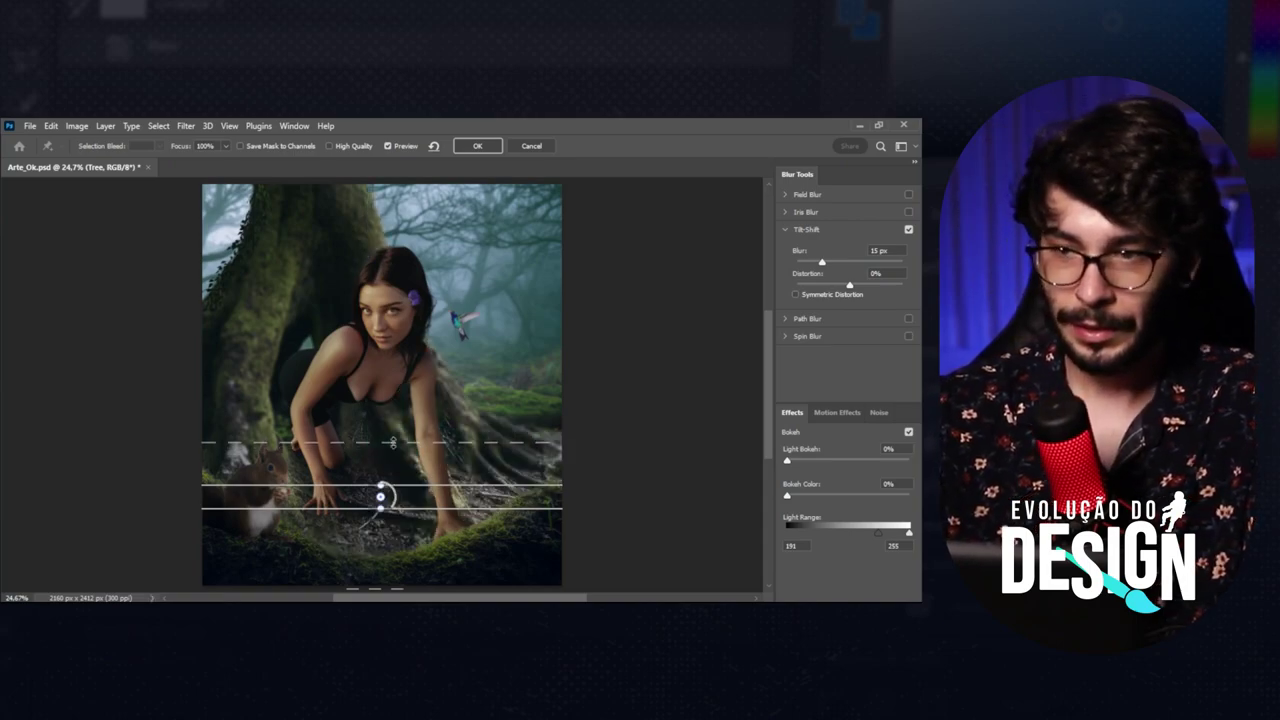
# Set the tilt-shift blur strength to 7 px and apply it.
pyautogui.click(807, 262)
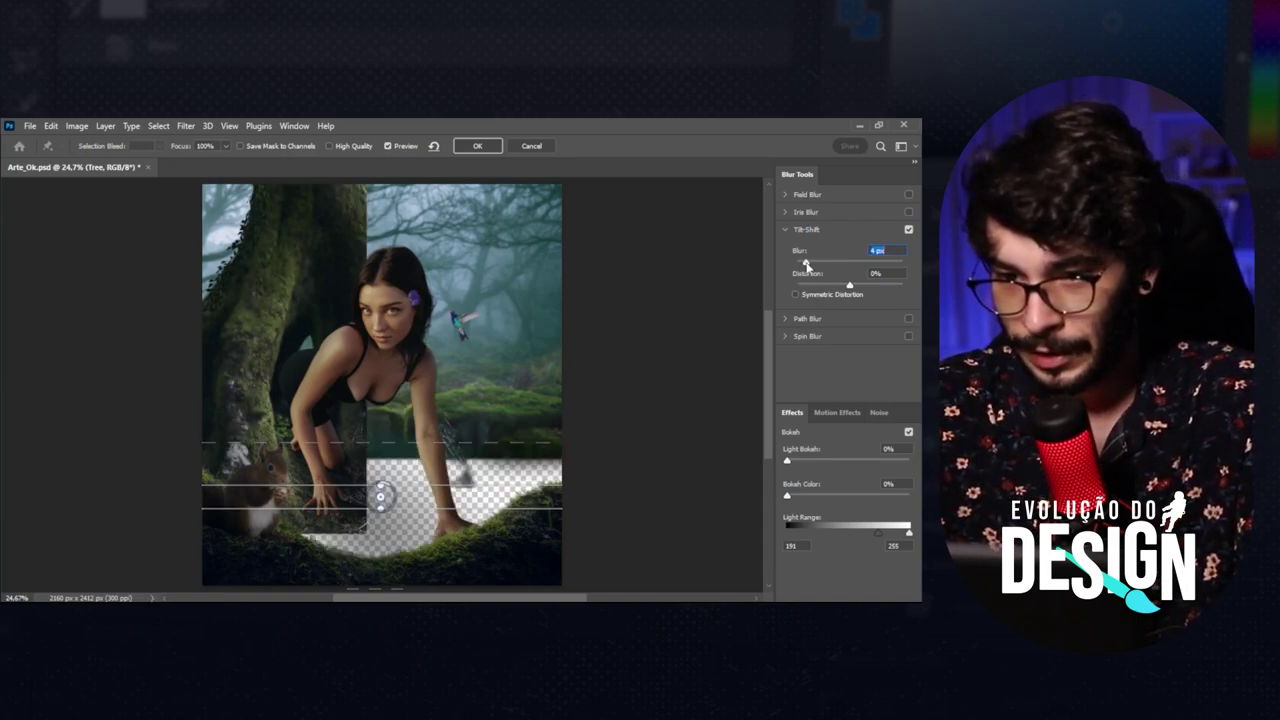
pyautogui.click(810, 261)
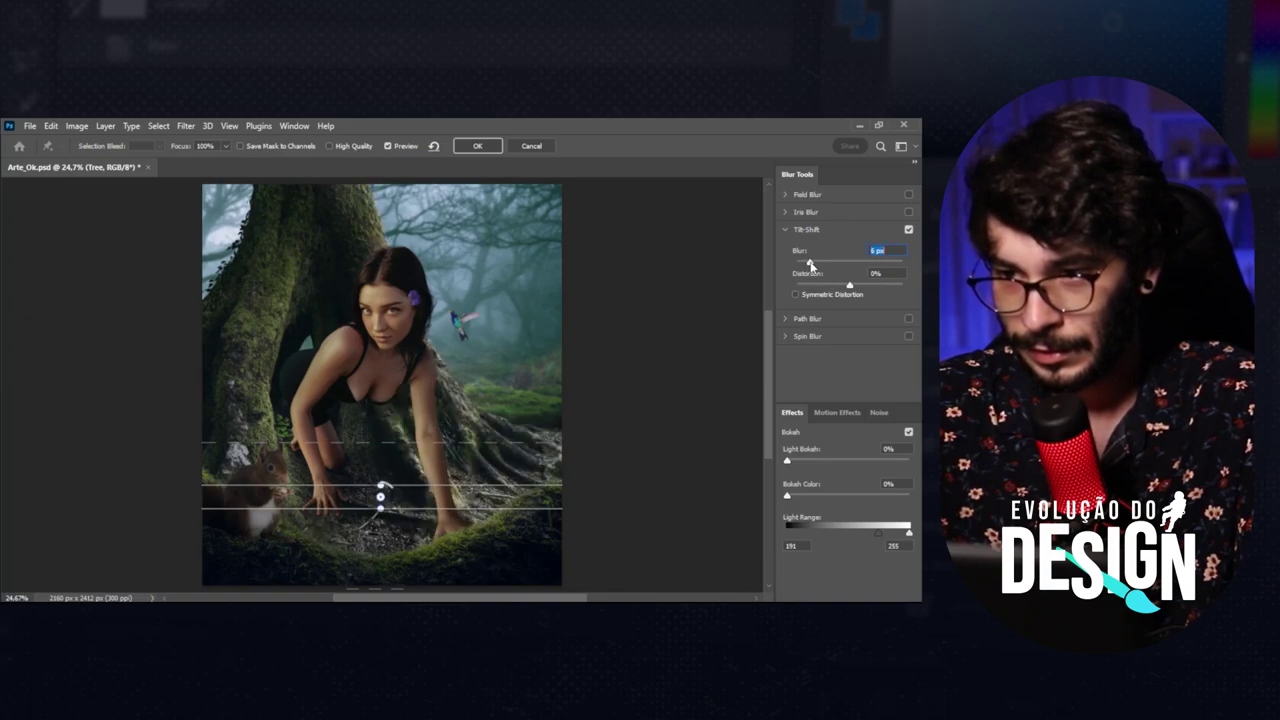
pyautogui.moveTo(810, 262); pyautogui.dragTo(813, 263)
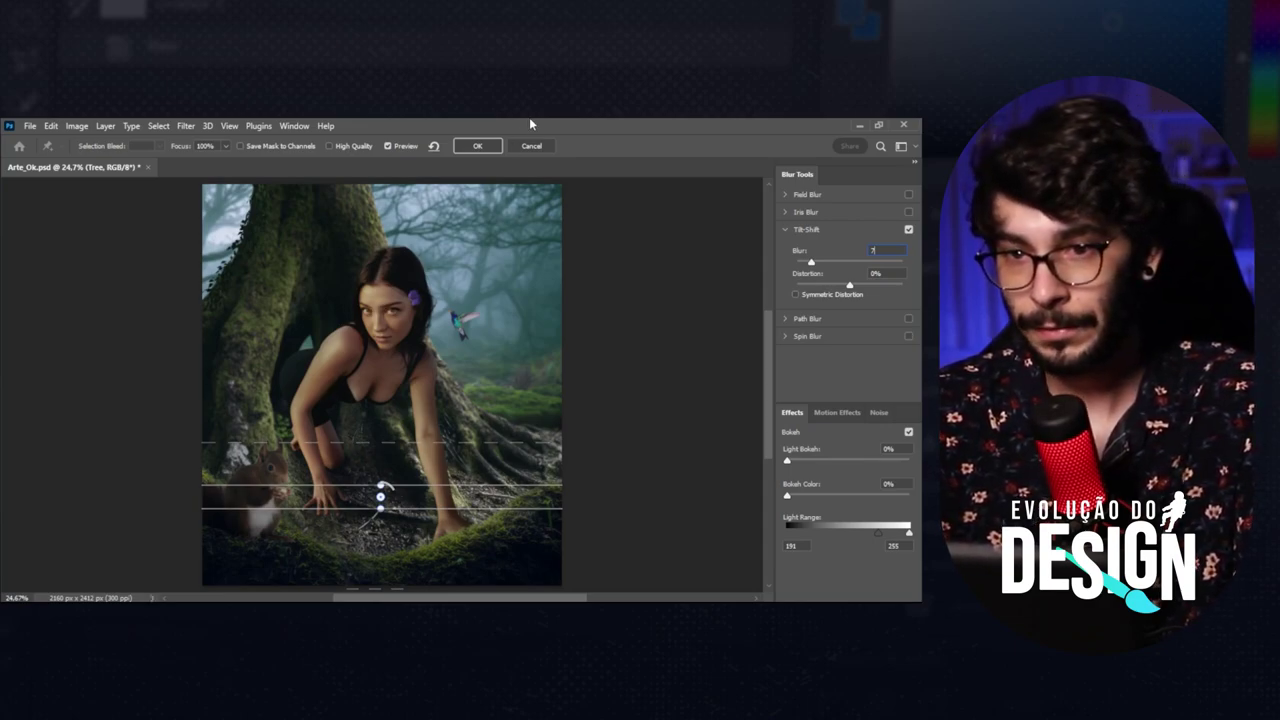
pyautogui.click(470, 146)
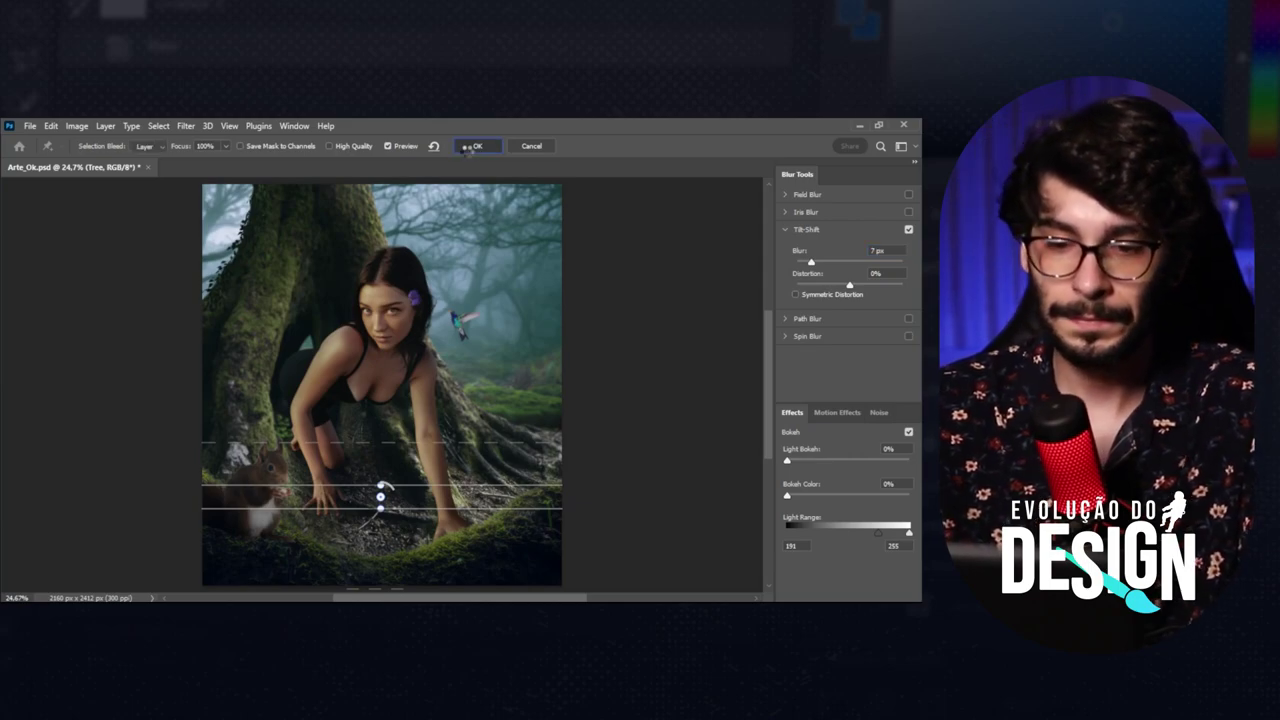
# Convert the Moss layer in the Moss Tree group to a smart object.
pyautogui.scroll(-2, 797, 550)
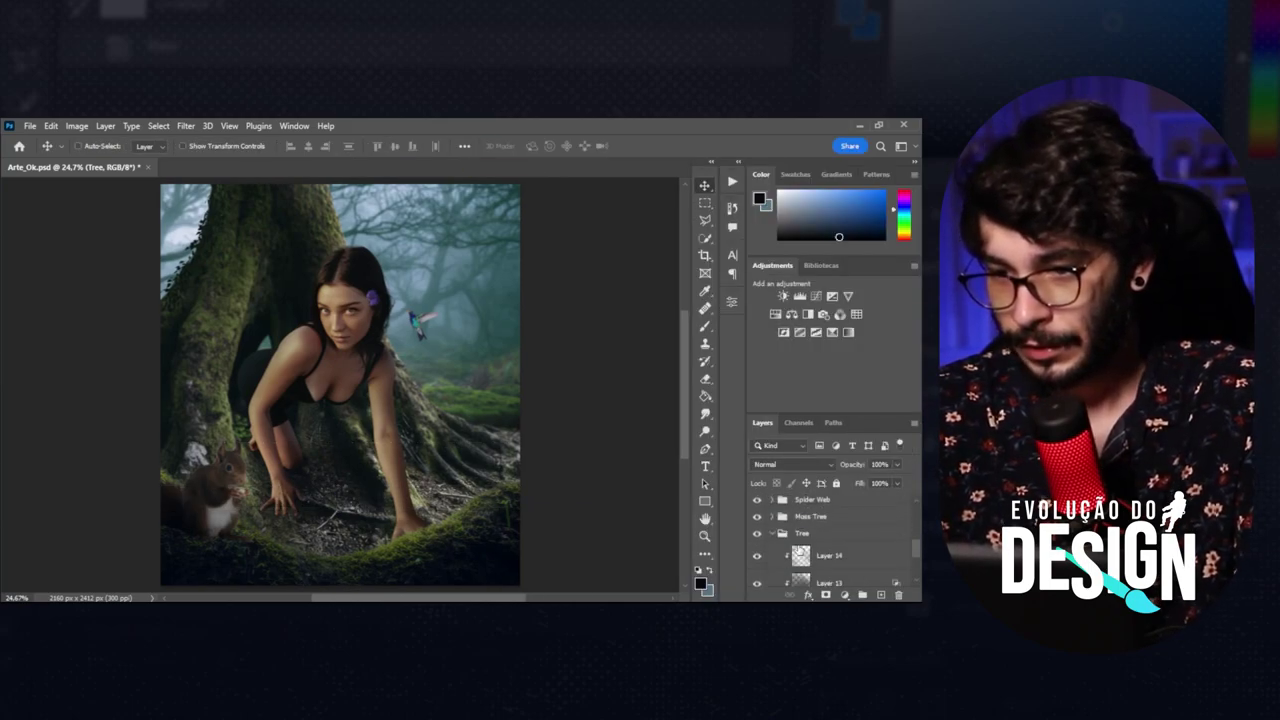
pyautogui.scroll(2, 797, 550)
pyautogui.scroll(2, 797, 550)
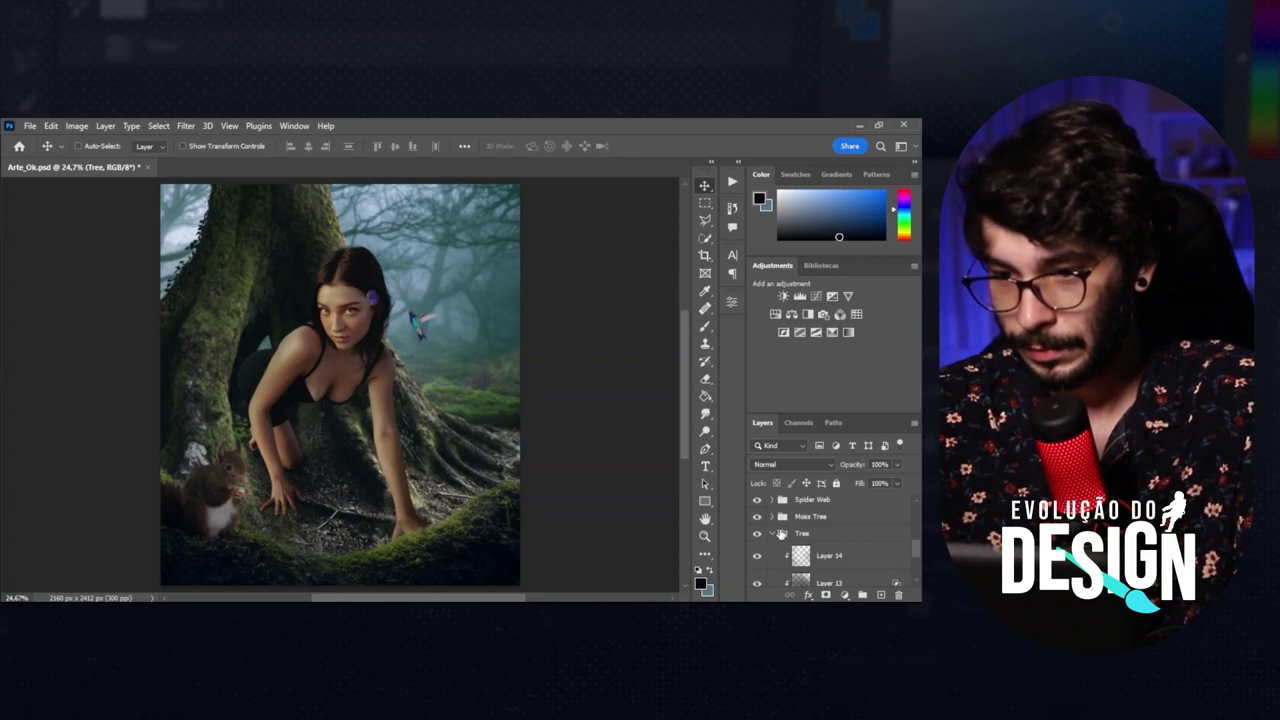
pyautogui.click(772, 534)
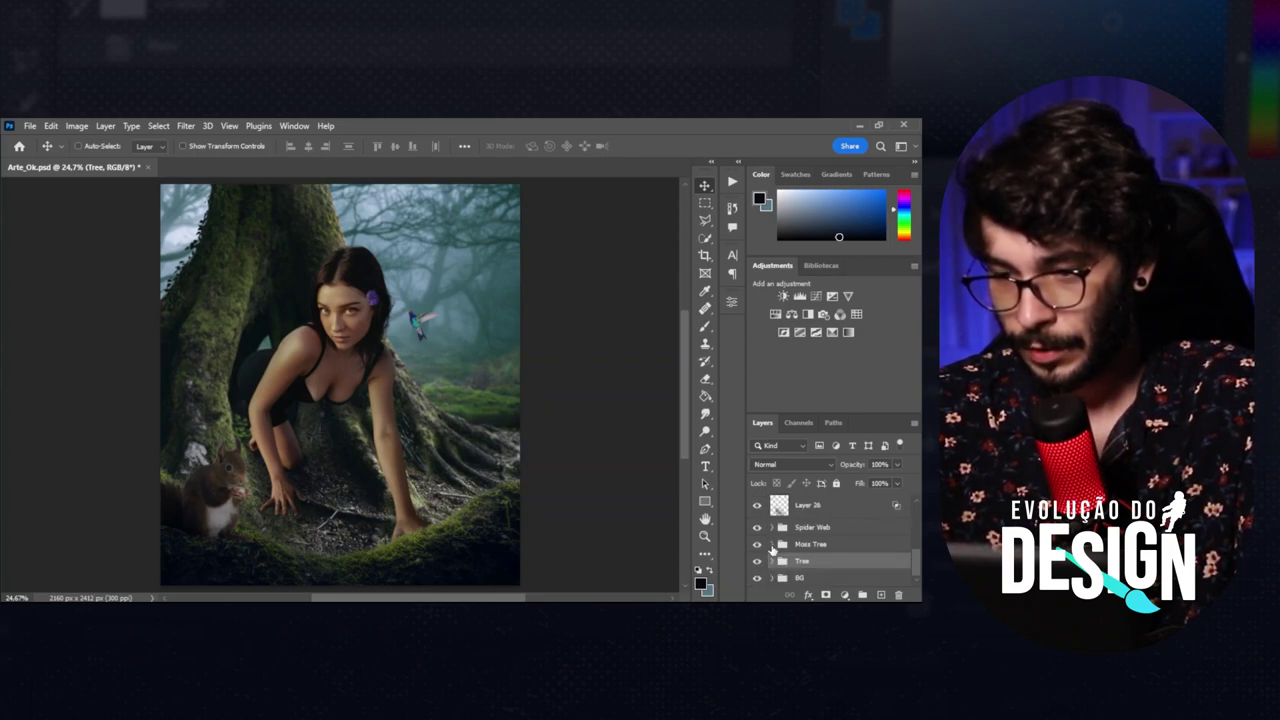
pyautogui.click(772, 544)
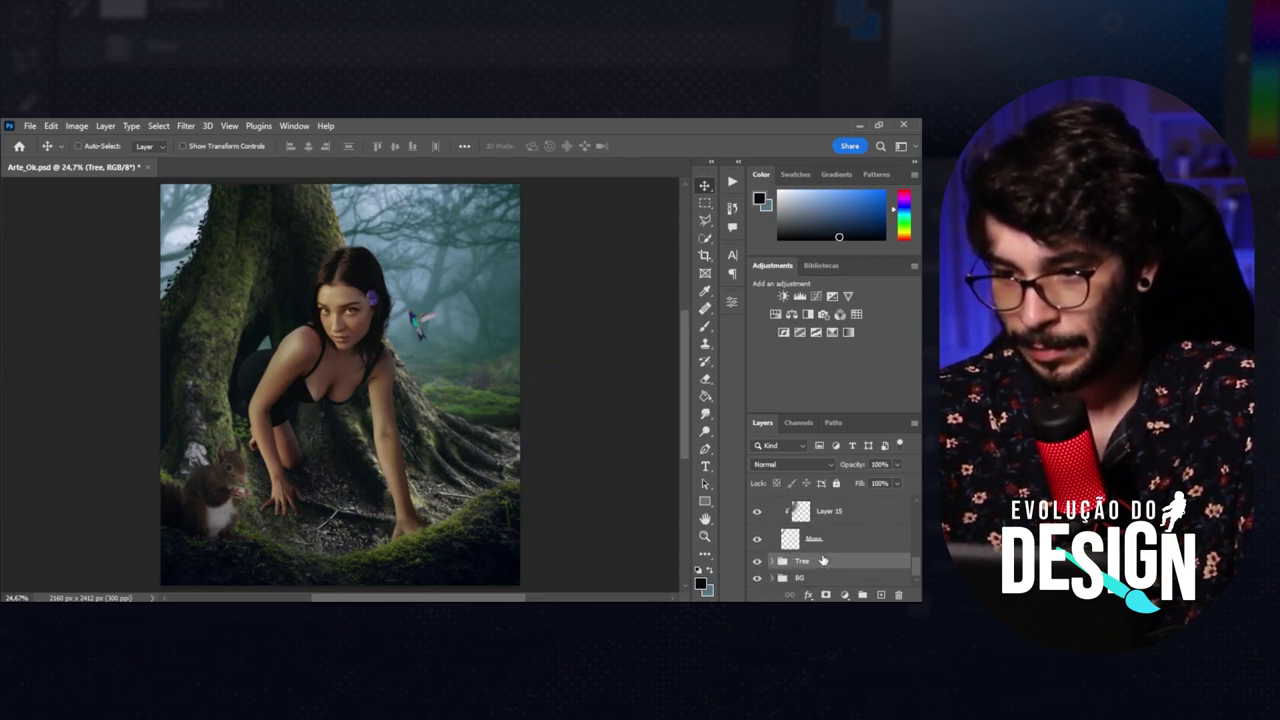
pyautogui.click(820, 546)
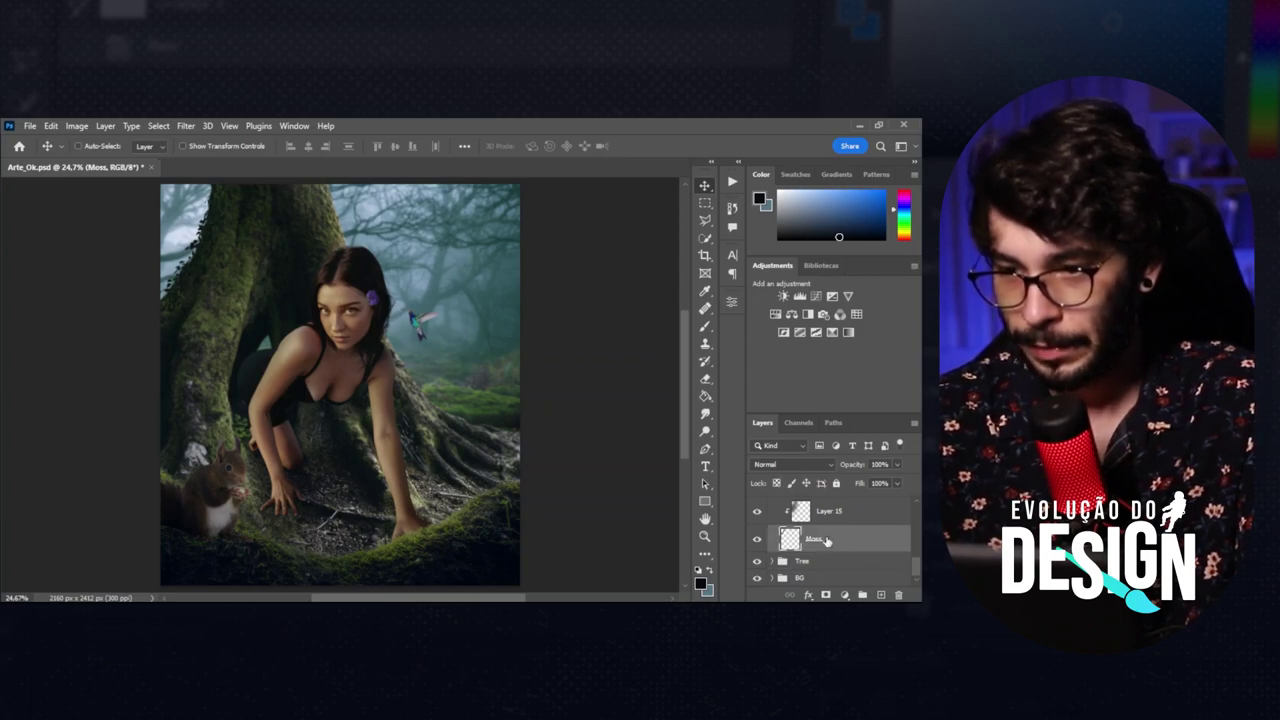
pyautogui.rightClick(826, 541)
pyautogui.click(728, 325)
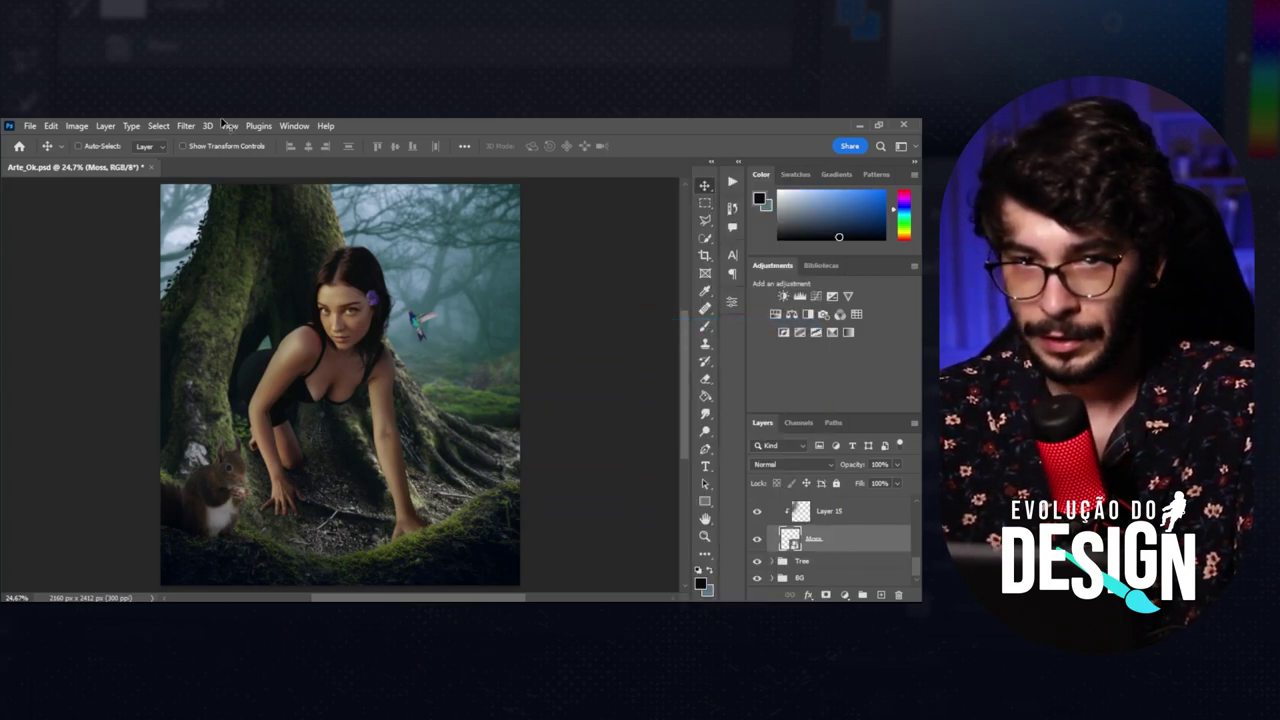
# Apply a 2-pixel Gaussian Blur to the Moss layer.
pyautogui.click(186, 127)
pyautogui.moveTo(250, 298)
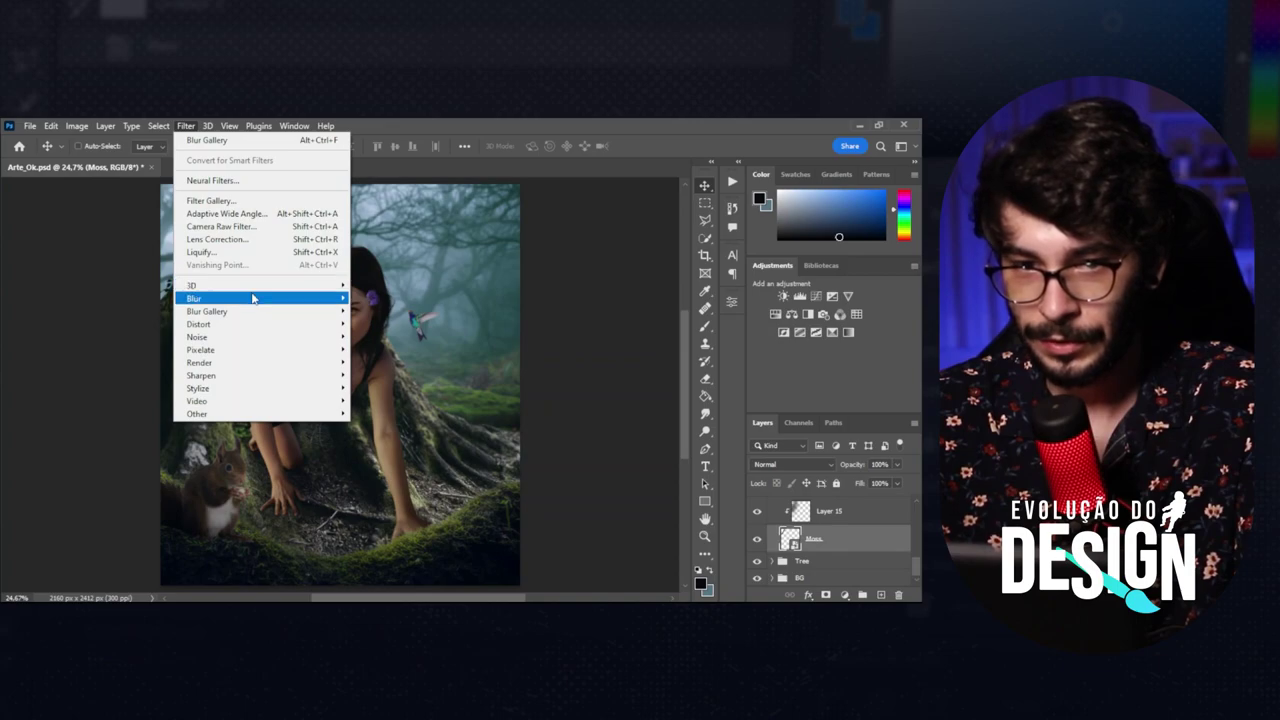
pyautogui.click(390, 350)
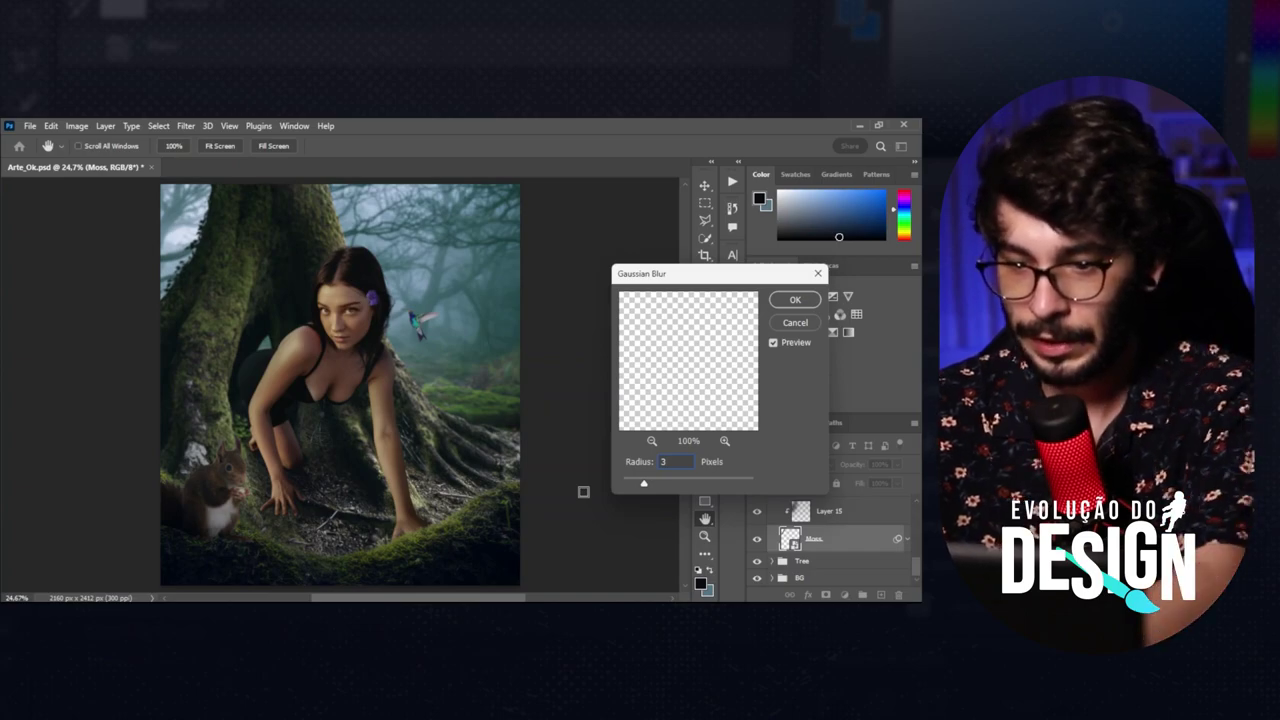
pyautogui.press('Down')
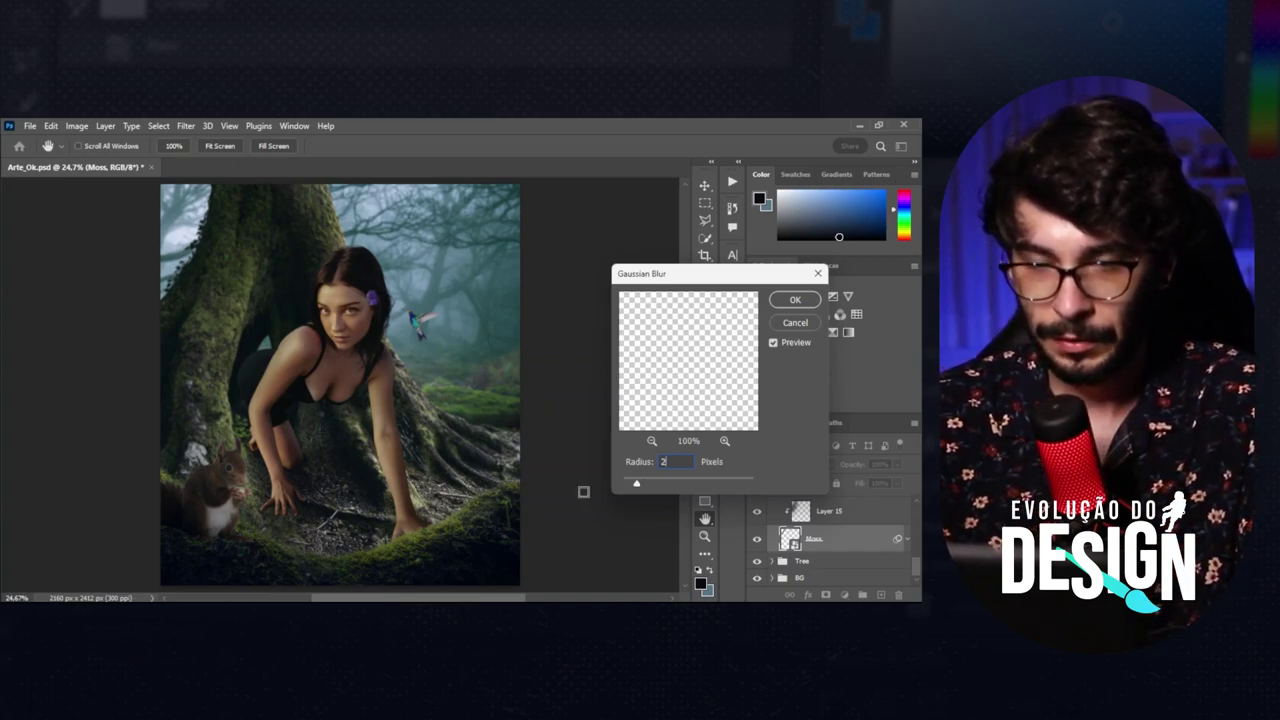
pyautogui.press('Return')
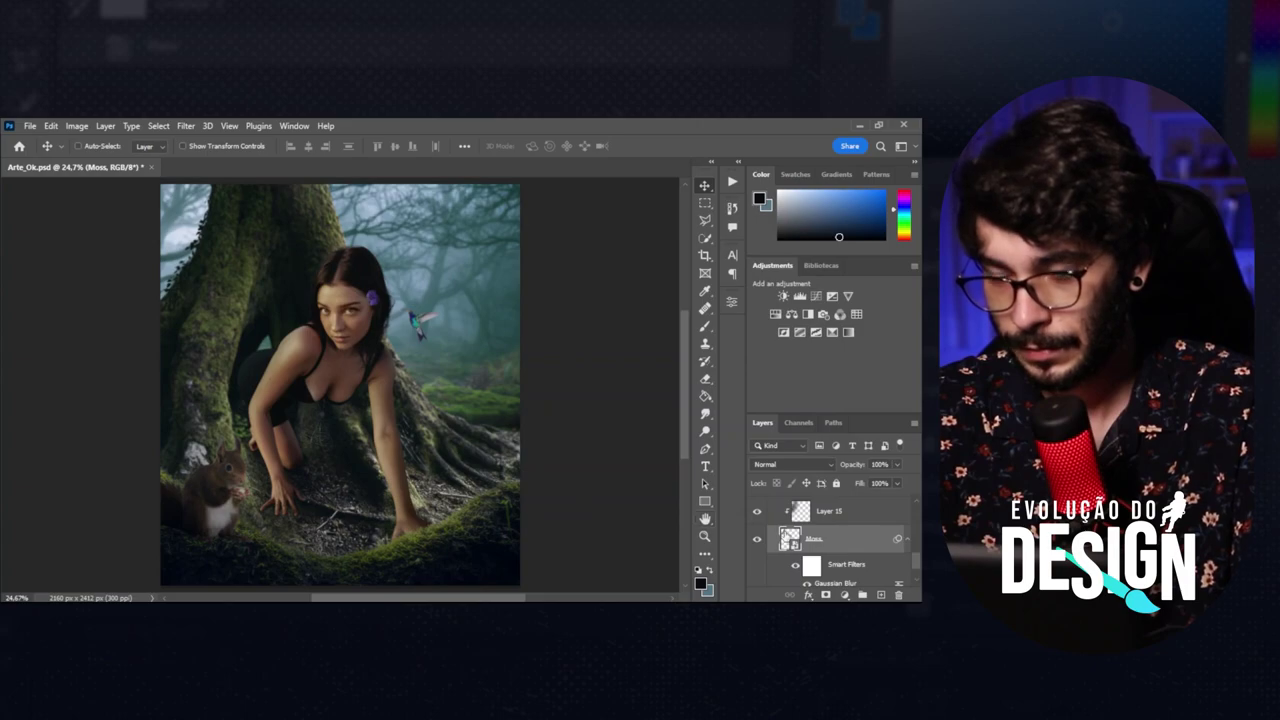
pyautogui.scroll(2, 785, 537)
pyautogui.scroll(2, 785, 537)
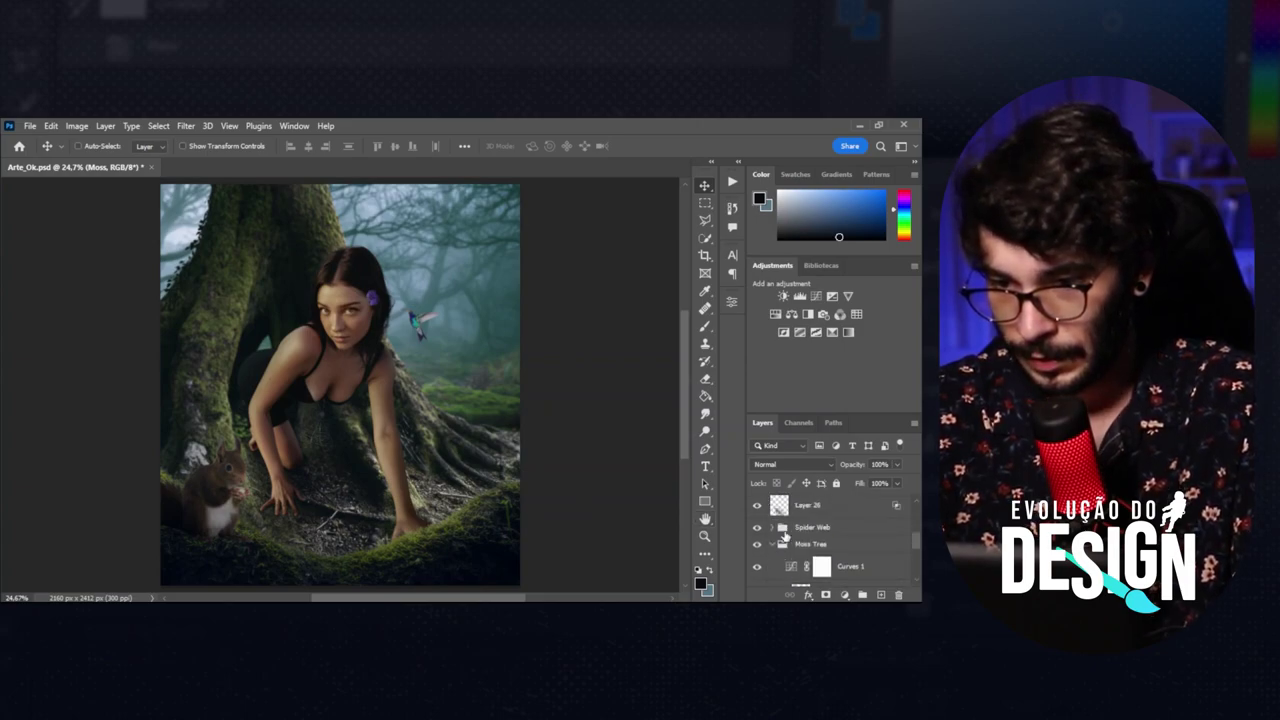
# Reapply the last blur filter to the Spiderweb1 and Spiderweb2 layers.
pyautogui.click(771, 546)
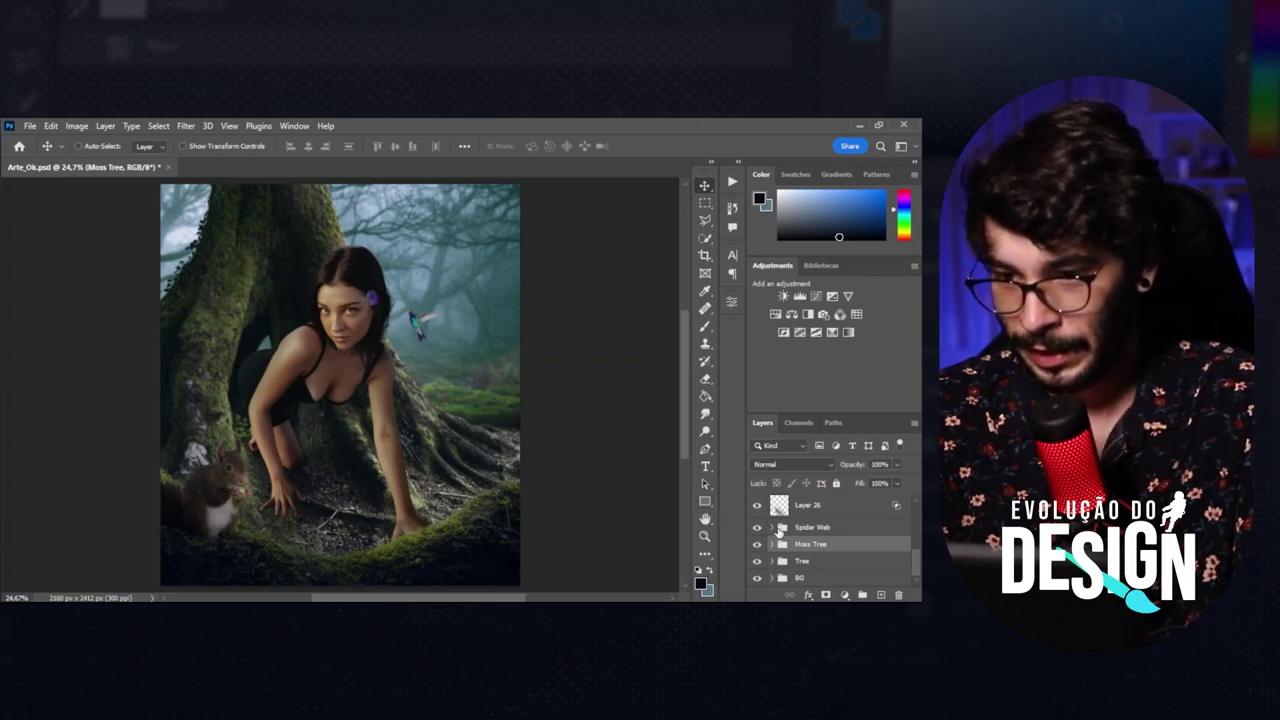
pyautogui.click(771, 527)
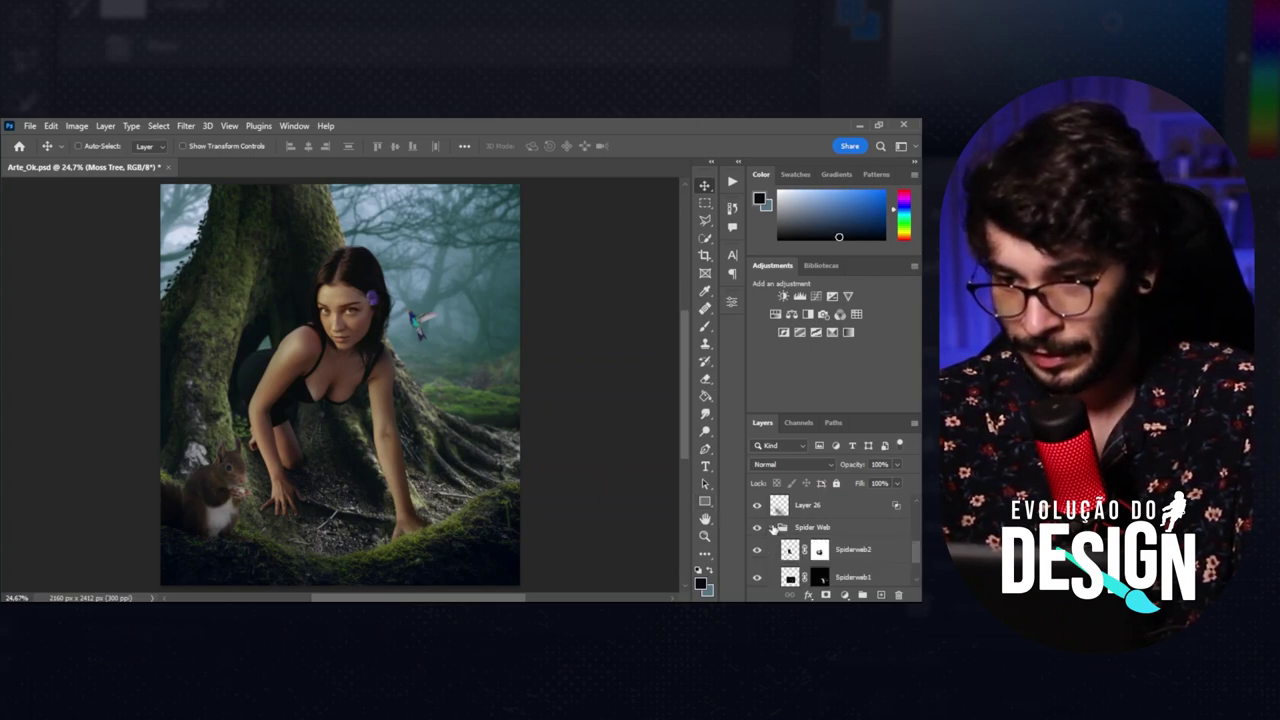
pyautogui.click(856, 577)
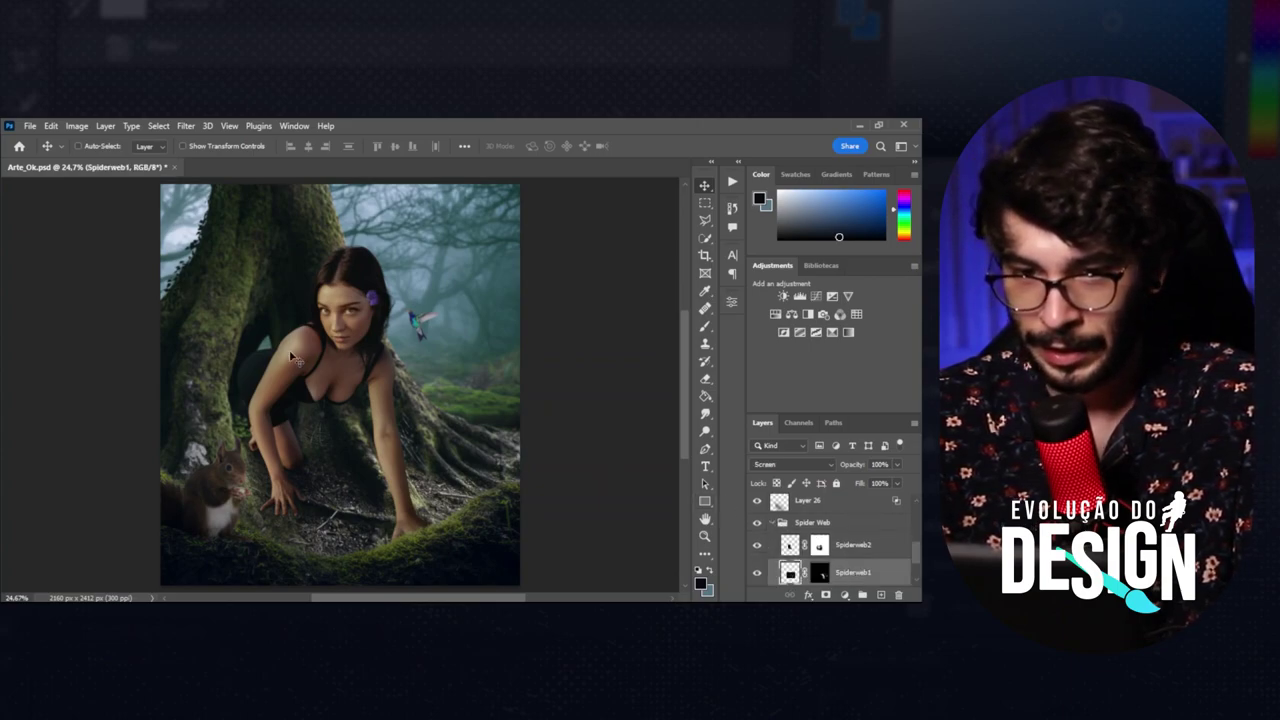
pyautogui.click(186, 125)
pyautogui.click(196, 141)
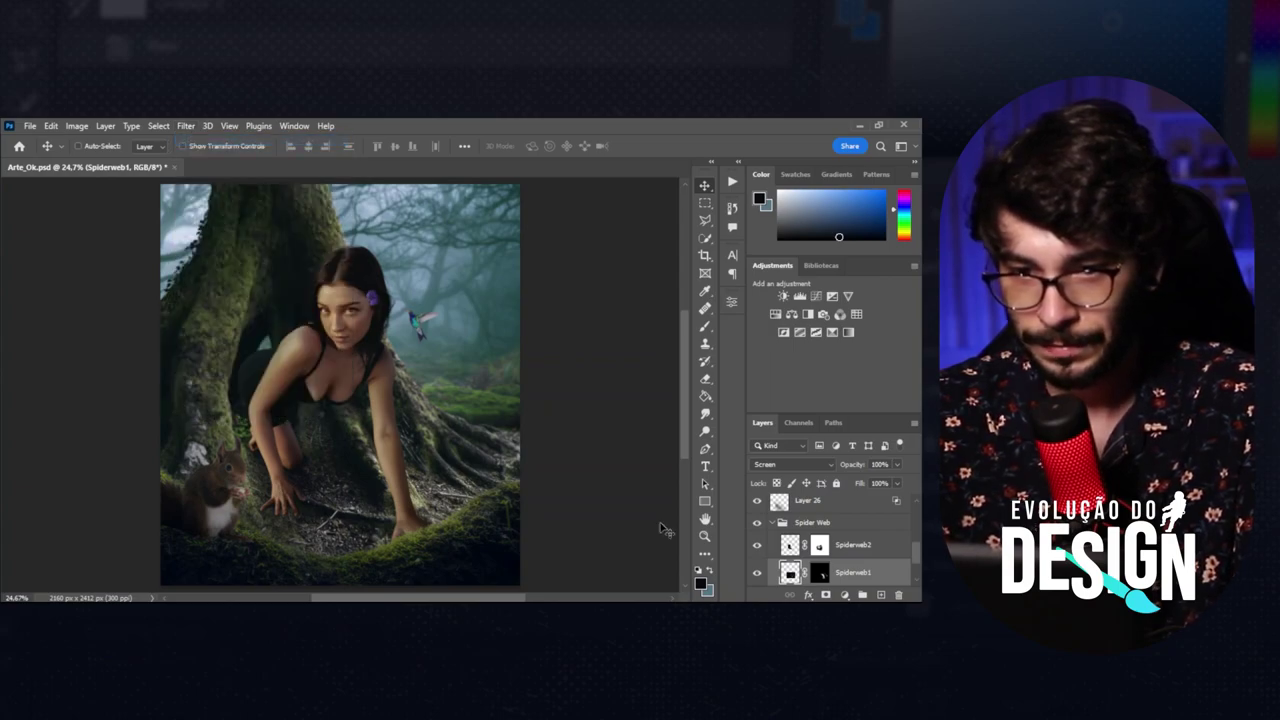
pyautogui.click(876, 553)
pyautogui.click(186, 125)
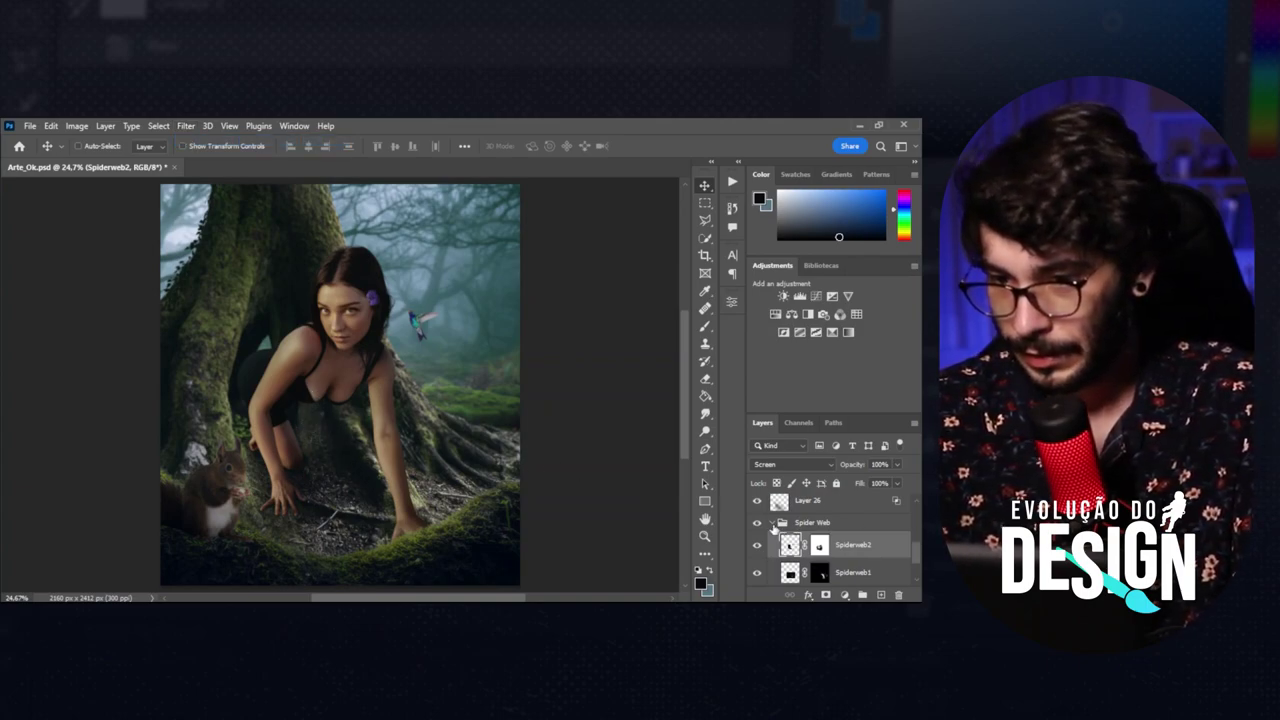
# Select the Frequency Sep. retouch layer and zoom in on the image.
pyautogui.click(772, 524)
pyautogui.scroll(1, 797, 538)
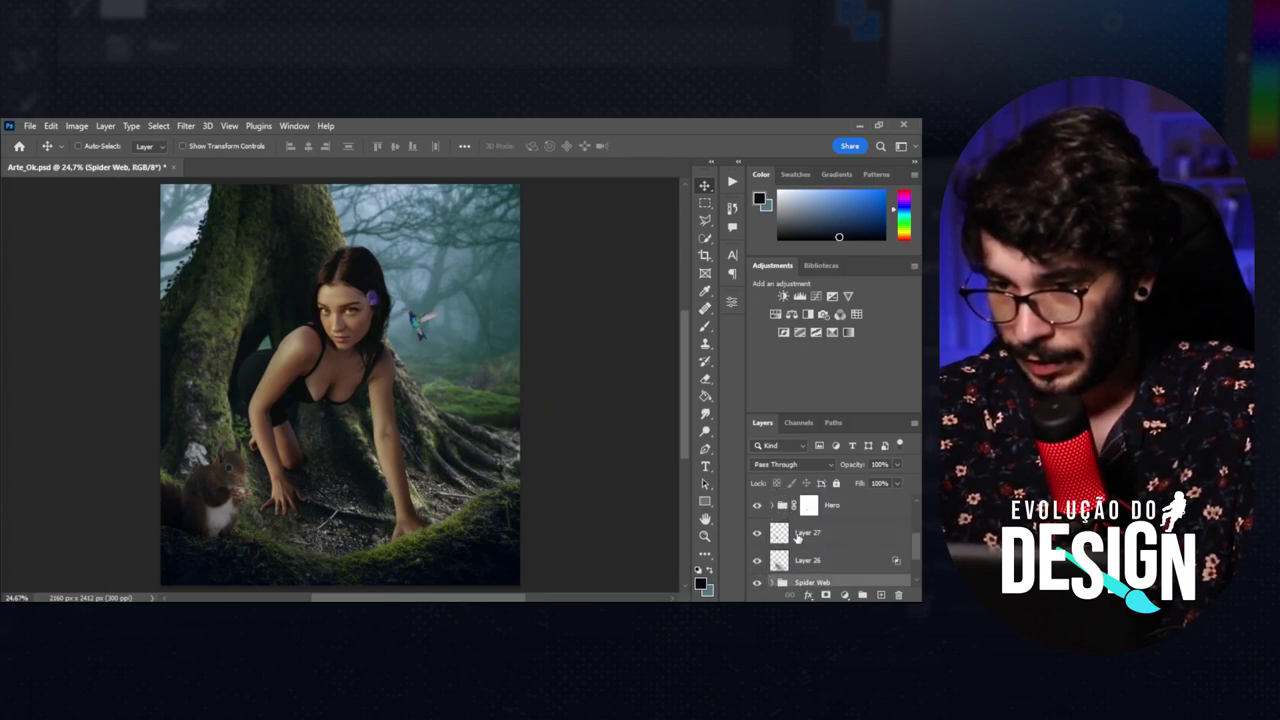
pyautogui.scroll(2, 797, 538)
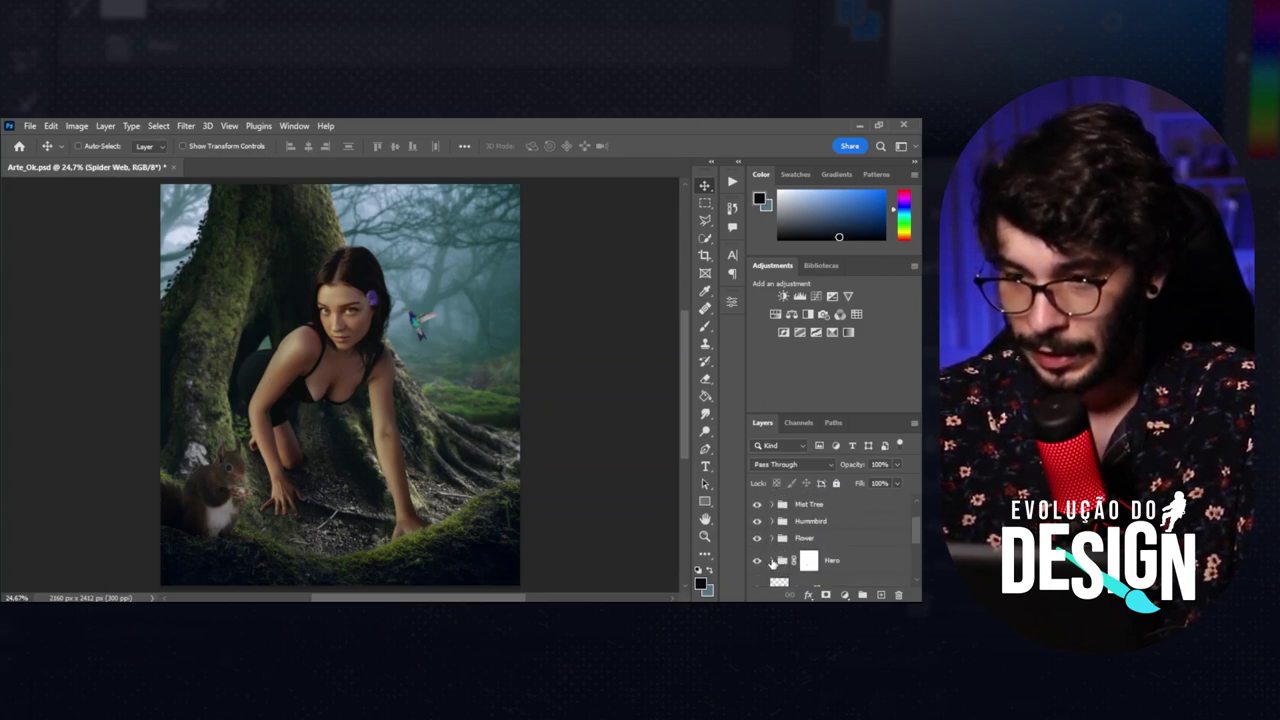
pyautogui.scroll(-2, 856, 537)
pyautogui.scroll(-1, 856, 537)
pyautogui.scroll(-1, 856, 537)
pyautogui.scroll(-1, 856, 537)
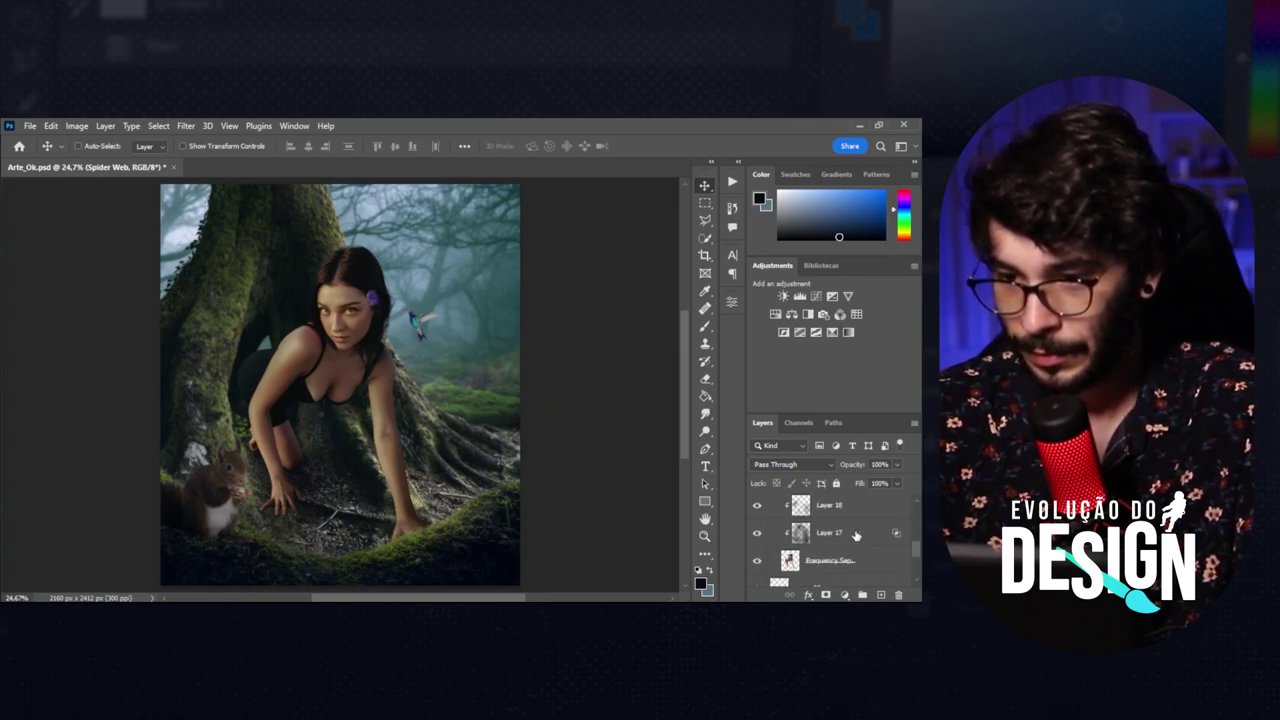
pyautogui.click(821, 561)
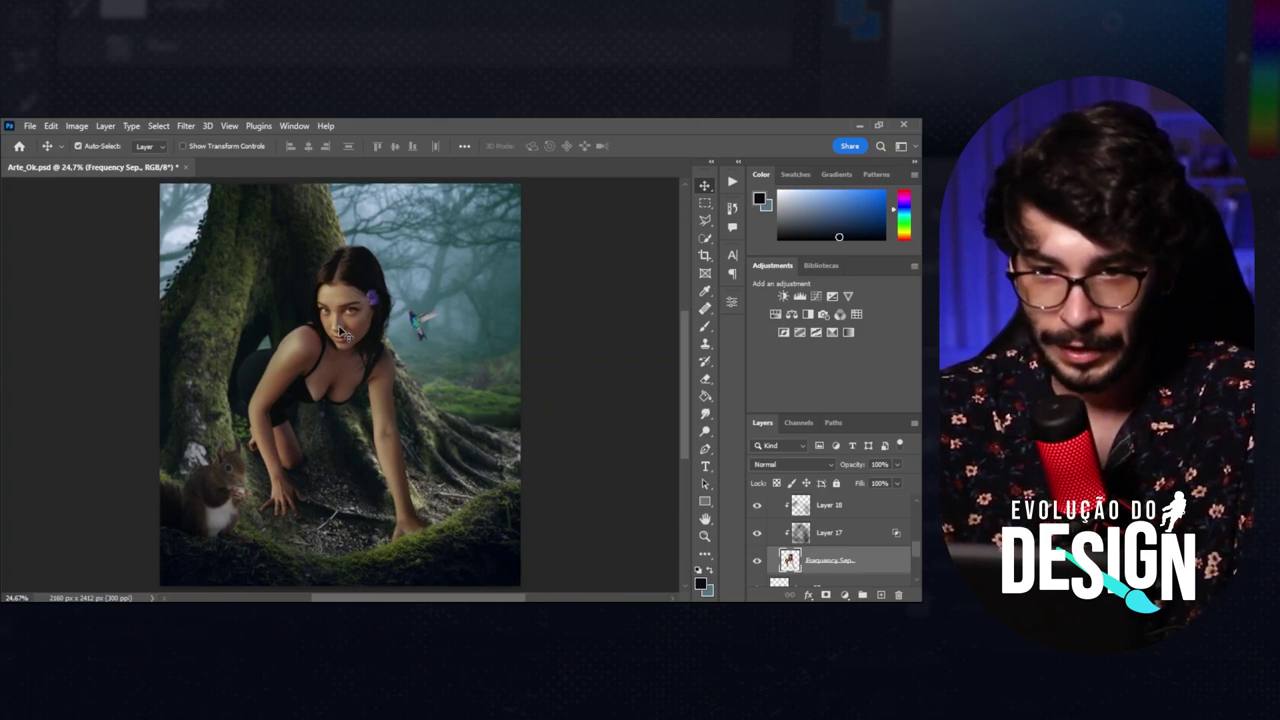
pyautogui.hotkey('ctrl', '+')
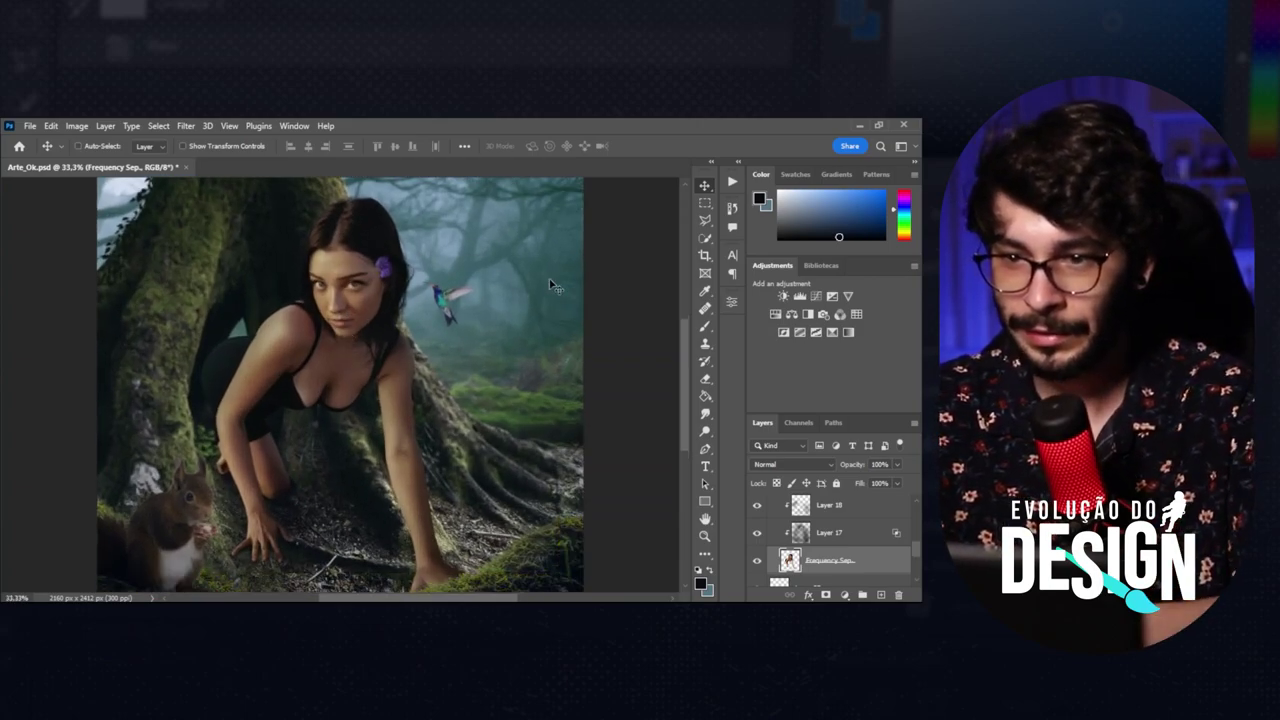
# Set up the Smudge tool at 700 px over the mossy ground near the woman's hands.
pyautogui.click(705, 416)
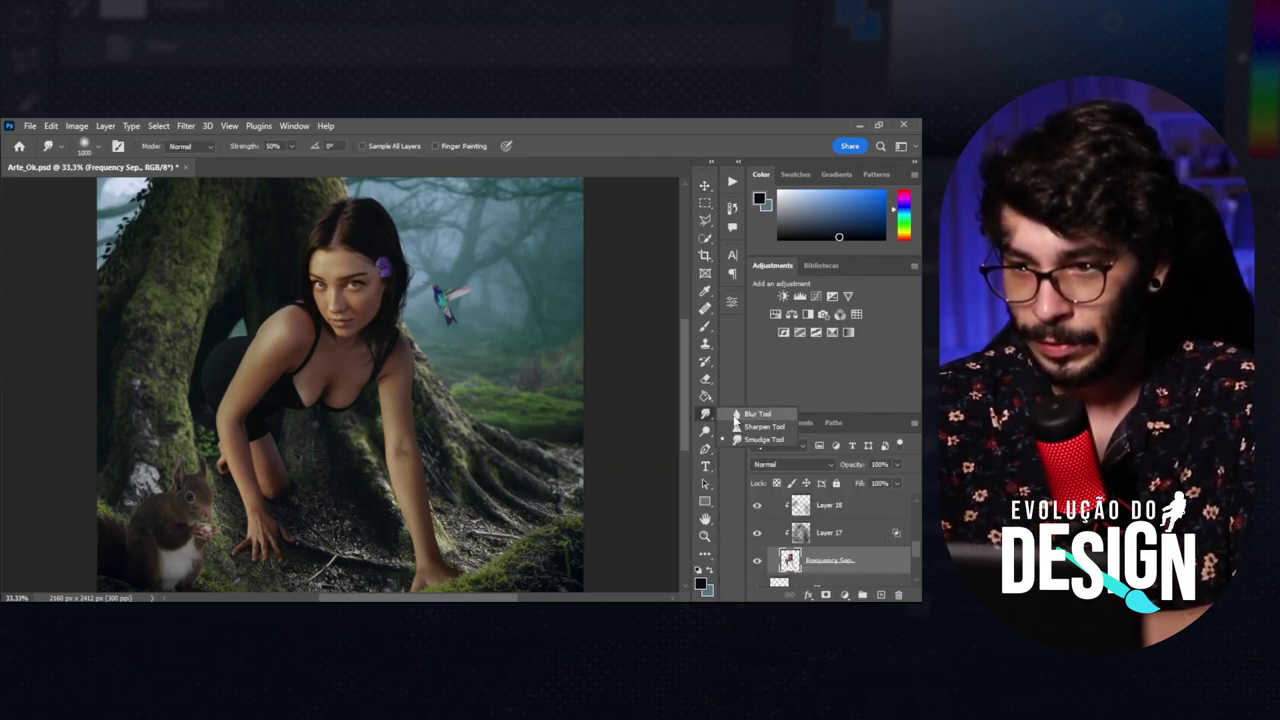
pyautogui.click(738, 442)
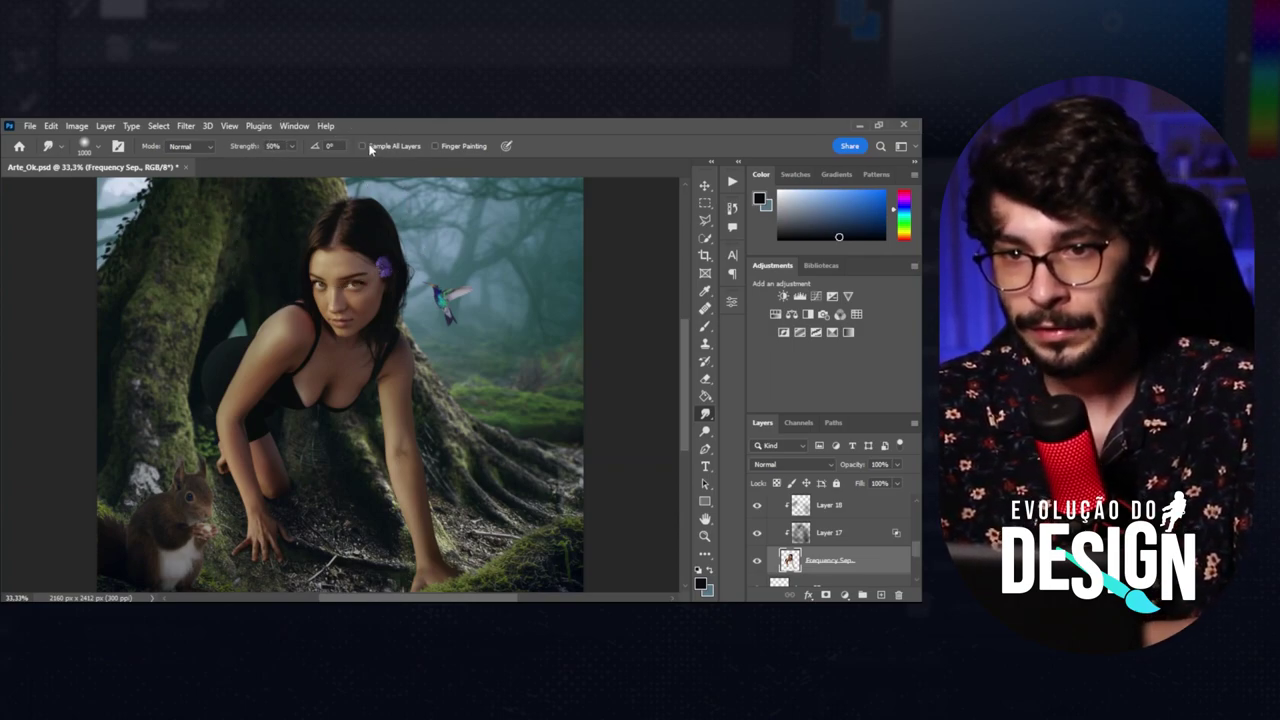
pyautogui.moveTo(352, 406); pyautogui.dragTo(368, 312)
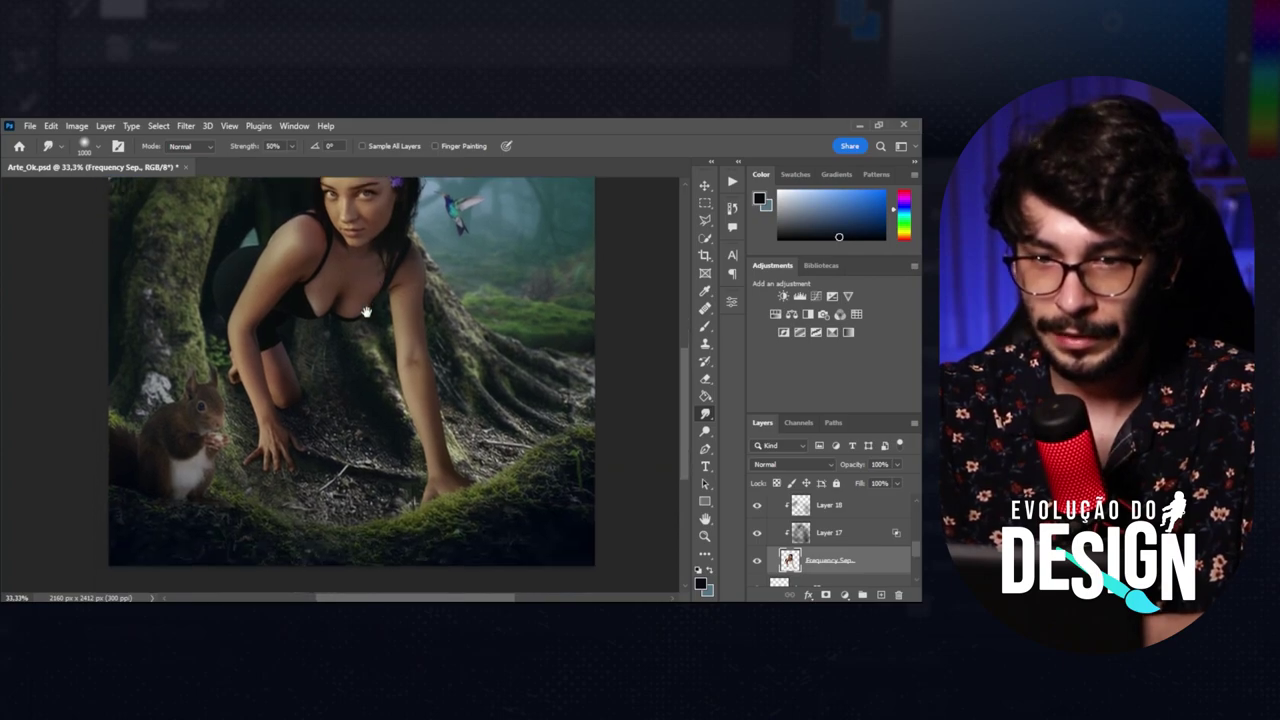
pyautogui.press(']')
pyautogui.press(']')
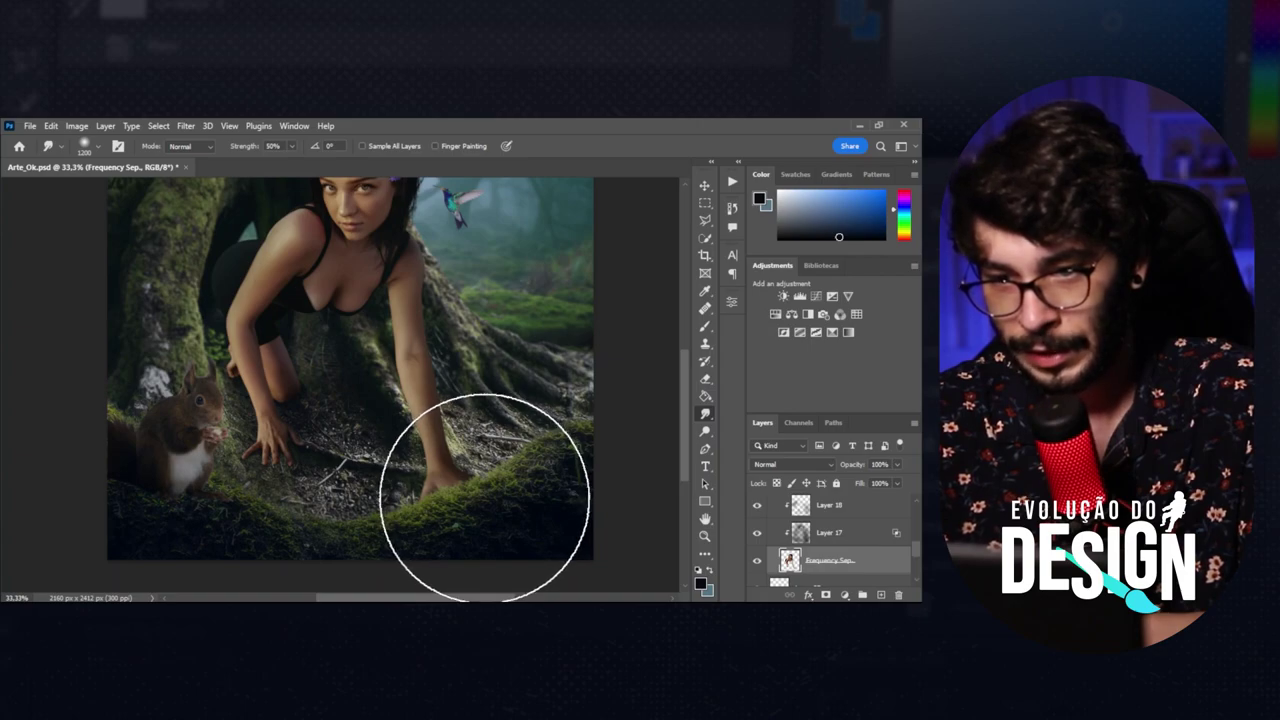
pyautogui.press('[')
pyautogui.press('[')
pyautogui.press('[')
pyautogui.press('[')
pyautogui.press('[')
pyautogui.hotkey('ctrl', '+')
pyautogui.hotkey('ctrl', '+')
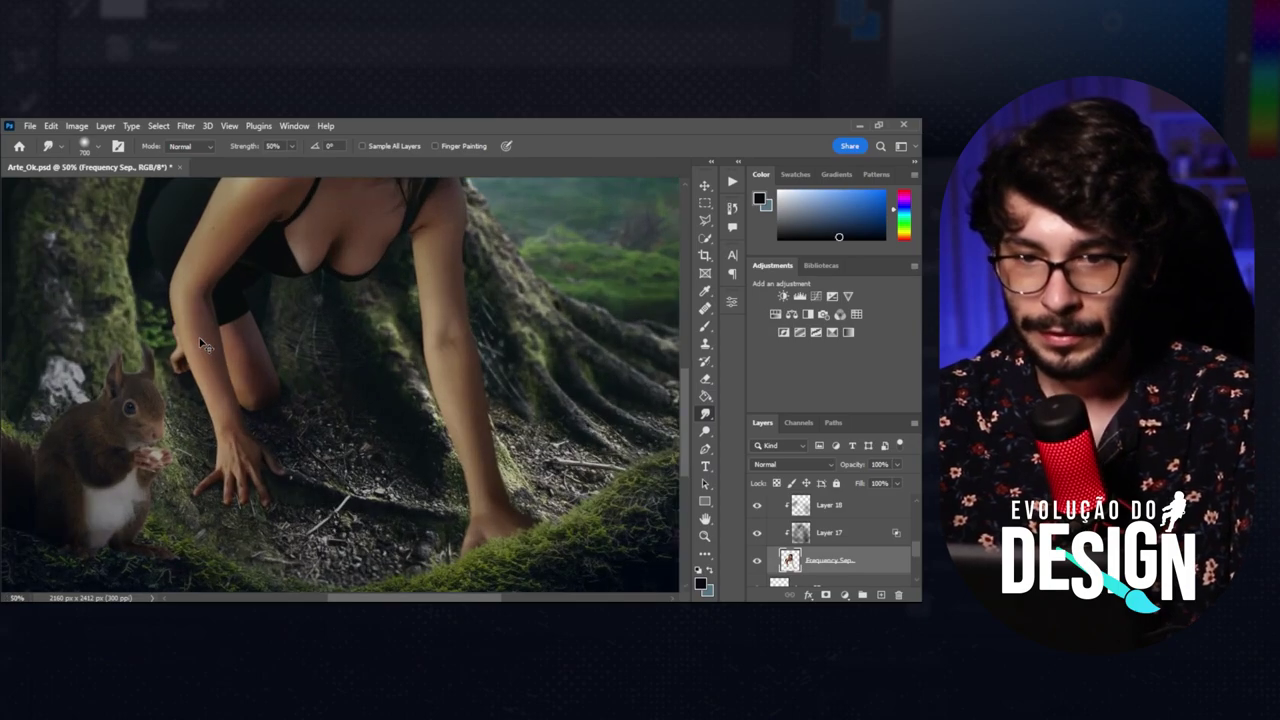
pyautogui.hotkey('ctrl', '-')
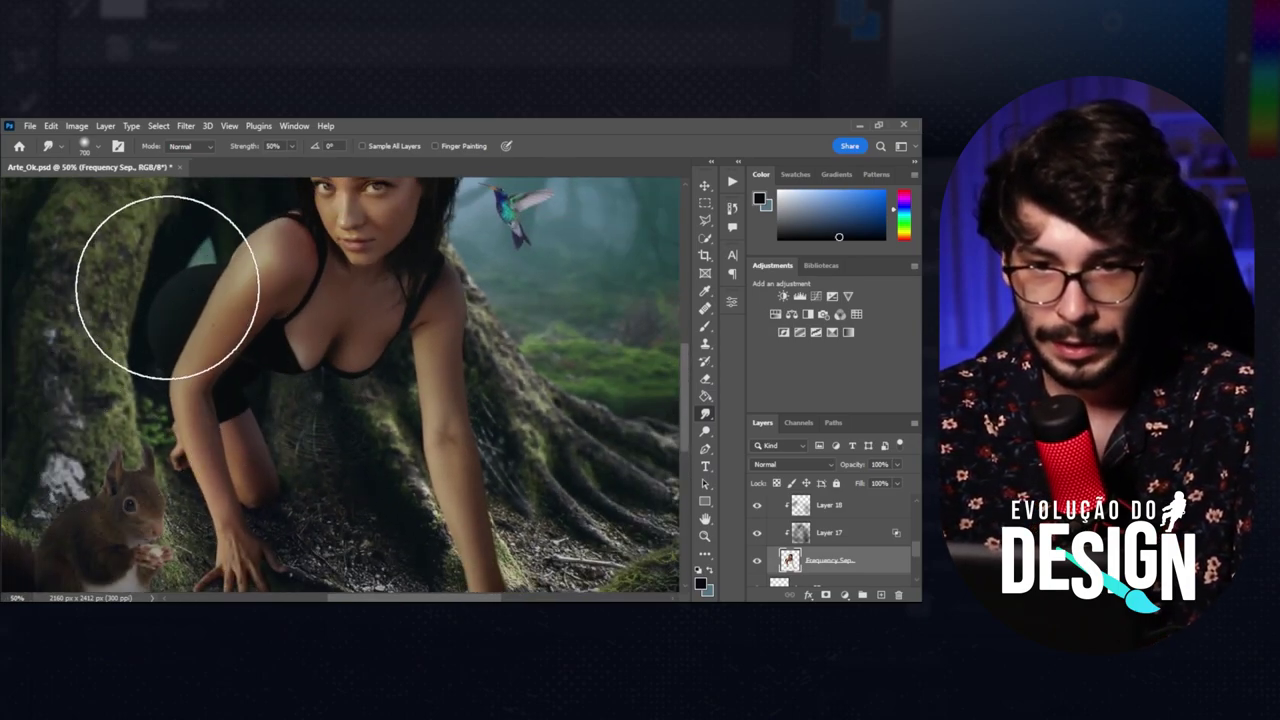
# Trace a Polygonal Lasso selection around the dark gap under the woman's arm.
pyautogui.click(704, 221)
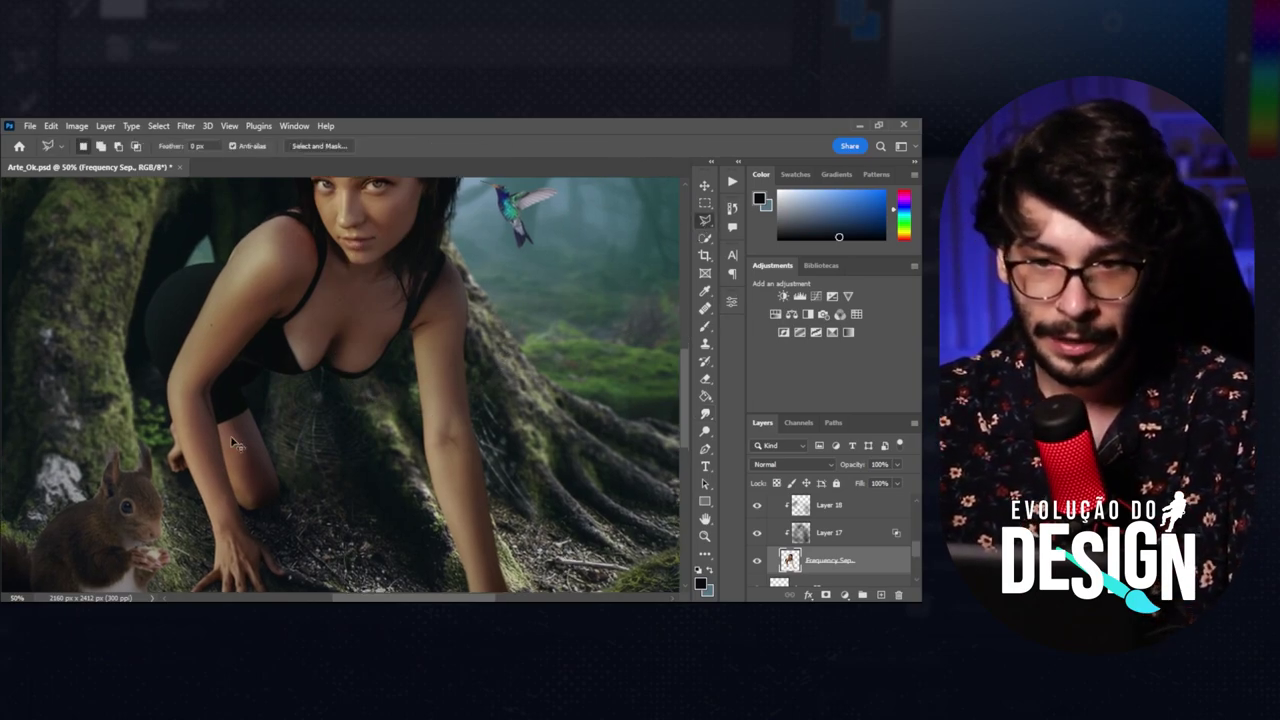
pyautogui.hotkey('ctrl', '+')
pyautogui.hscroll(-3, 237, 445)
pyautogui.hscroll(-1, 237, 445)
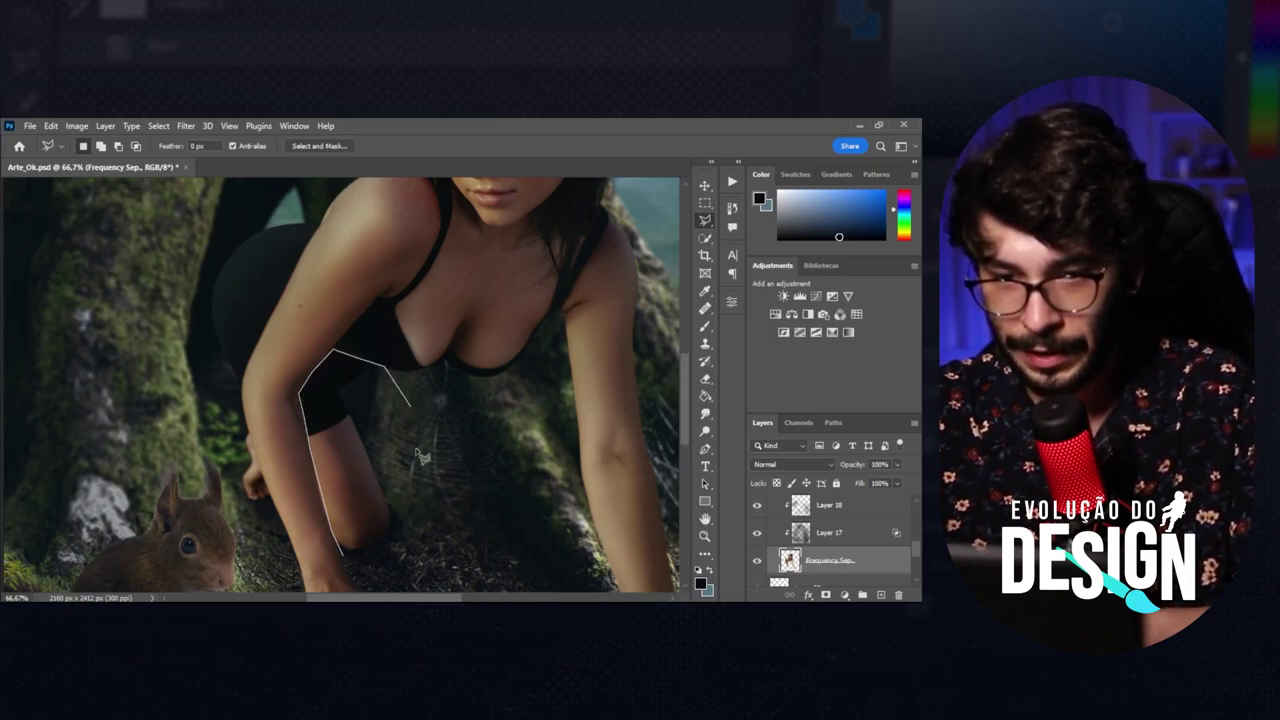
pyautogui.moveTo(382, 587); pyautogui.dragTo(374, 422)
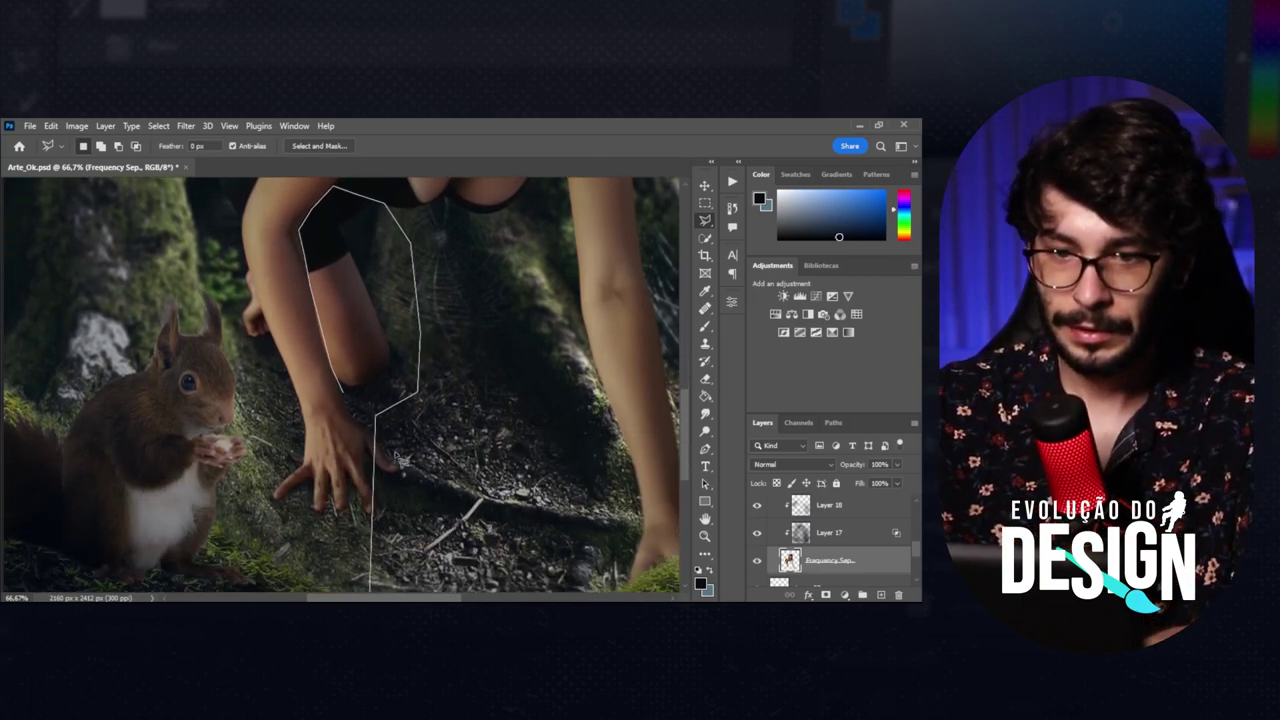
pyautogui.click(363, 400)
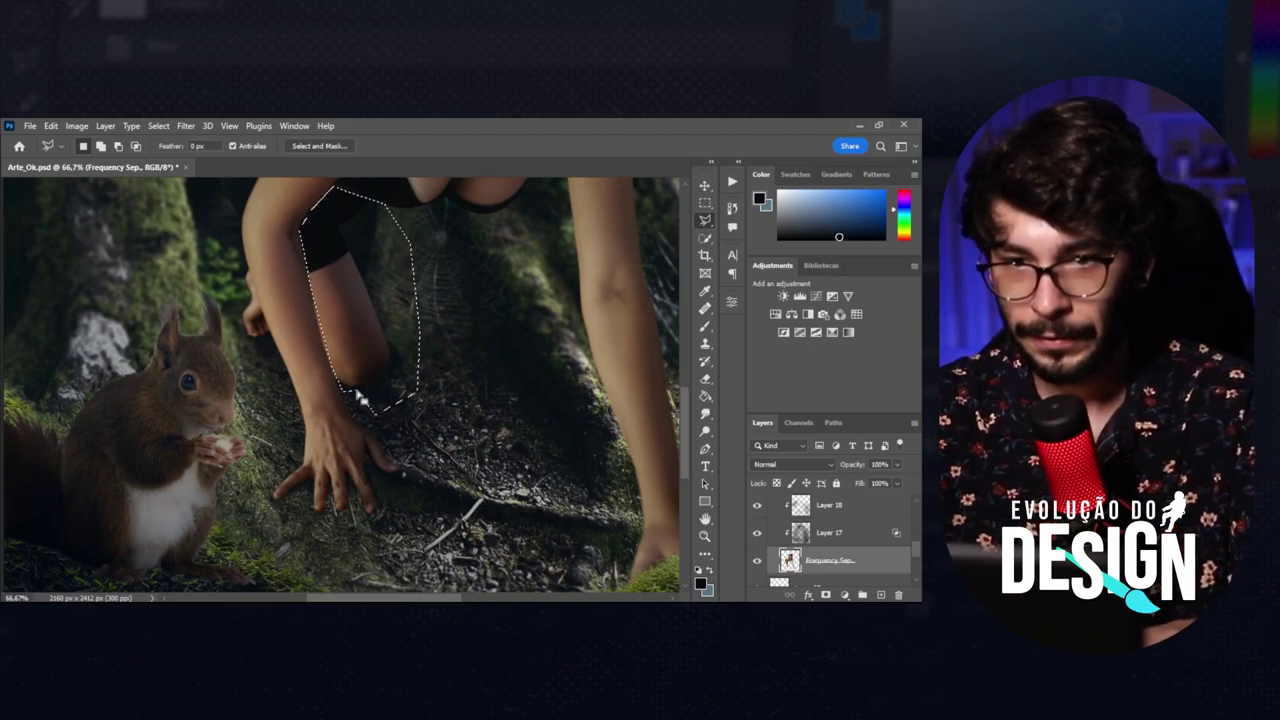
pyautogui.scroll(3, 363, 400)
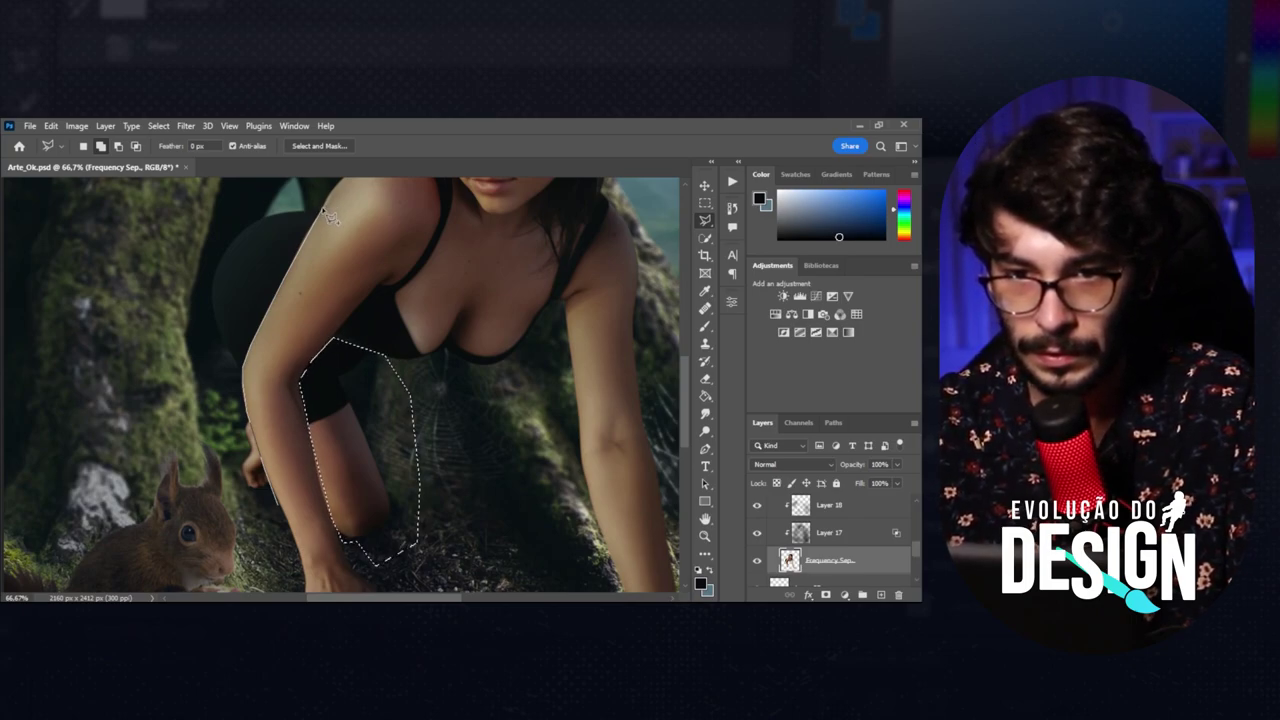
# Add a second selection from the shoulder along the trunk toward the squirrel.
pyautogui.click(262, 205)
pyautogui.click(158, 242)
pyautogui.click(187, 461)
pyautogui.doubleClick(268, 512)
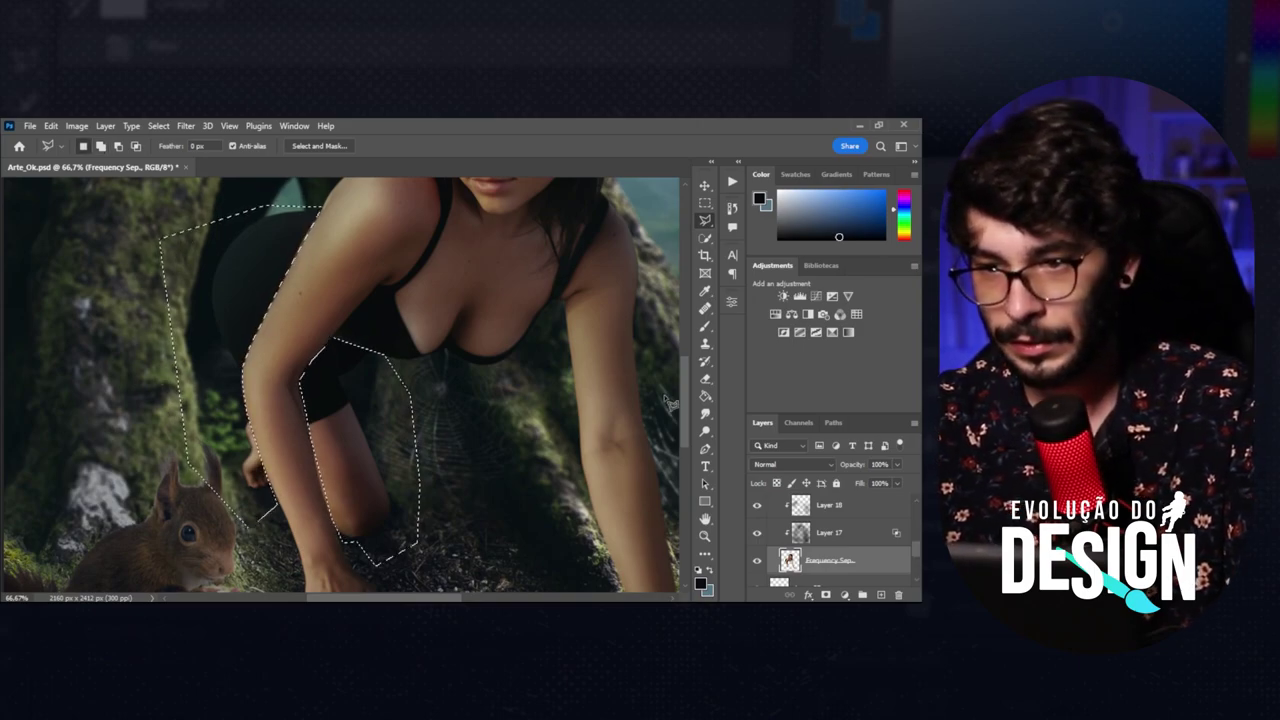
# Smudge inside the selections with 200–700 px brushes, then deselect and zoom to 100%.
pyautogui.click(704, 414)
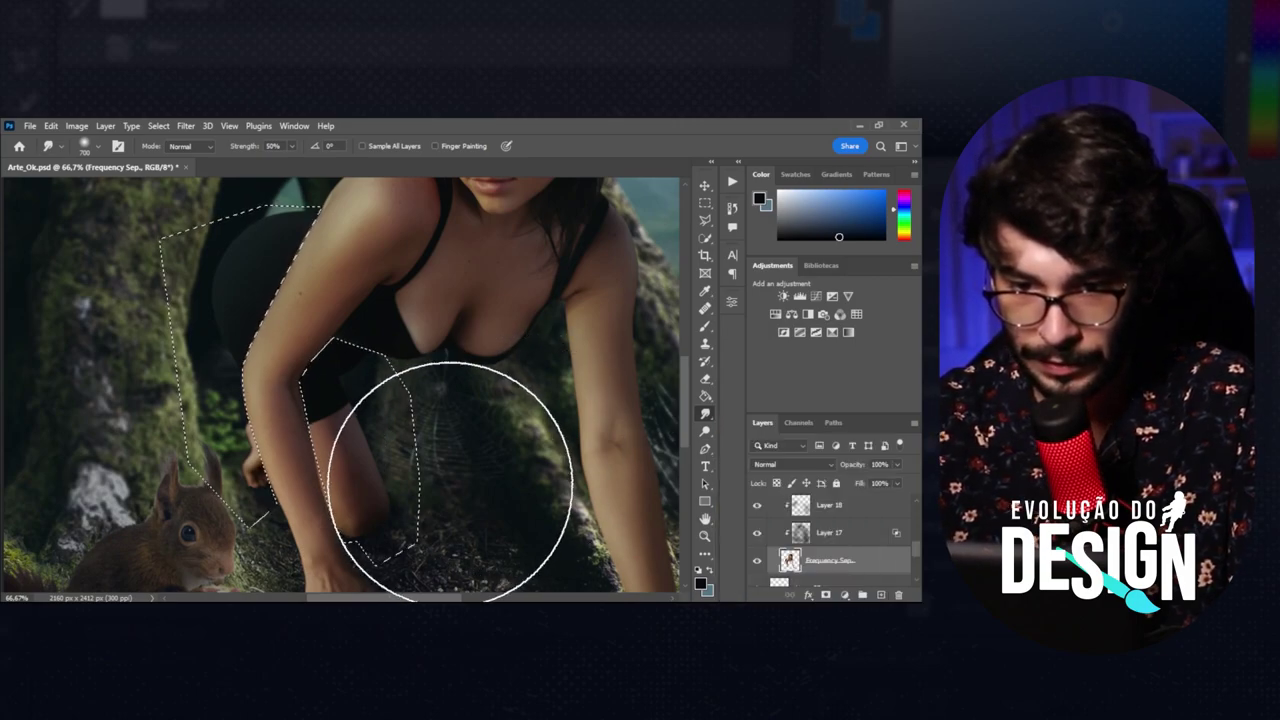
pyautogui.press('[')
pyautogui.press('[')
pyautogui.press('[')
pyautogui.press('[')
pyautogui.press('[')
pyautogui.press('[')
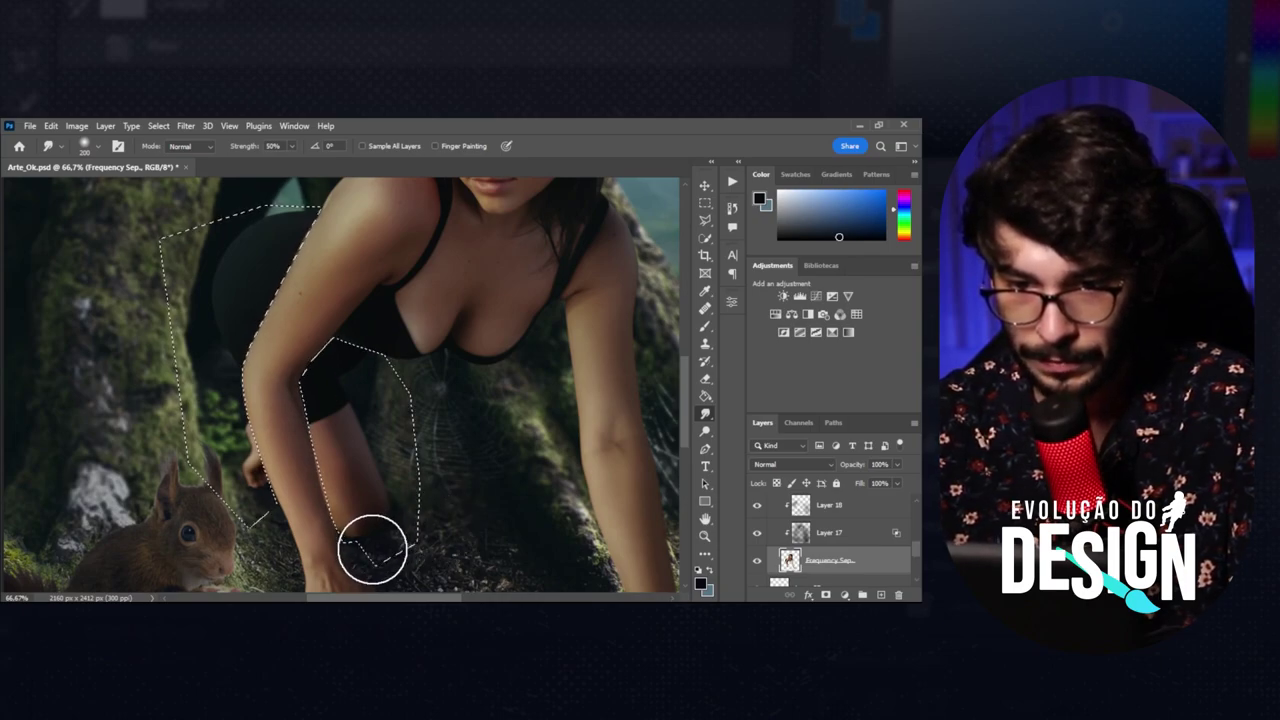
pyautogui.press(']')
pyautogui.press(']')
pyautogui.press(']')
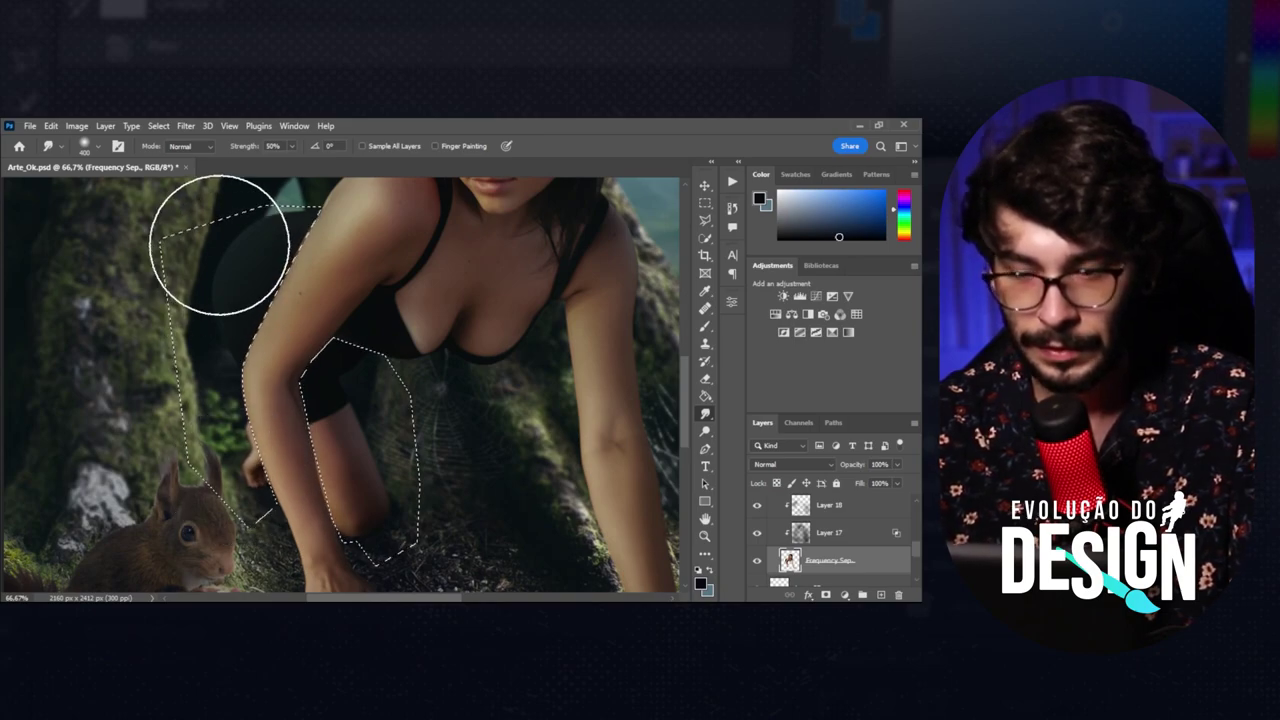
pyautogui.press(']')
pyautogui.press(']')
pyautogui.press(']')
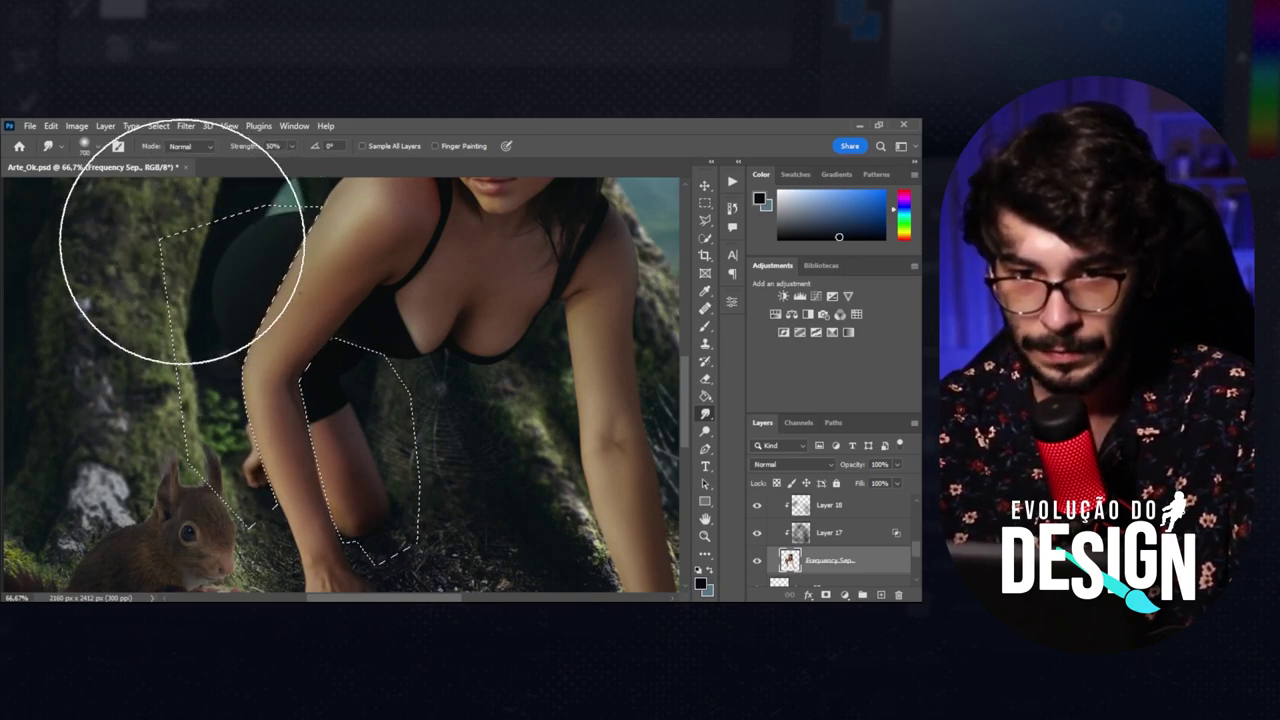
pyautogui.press('v')
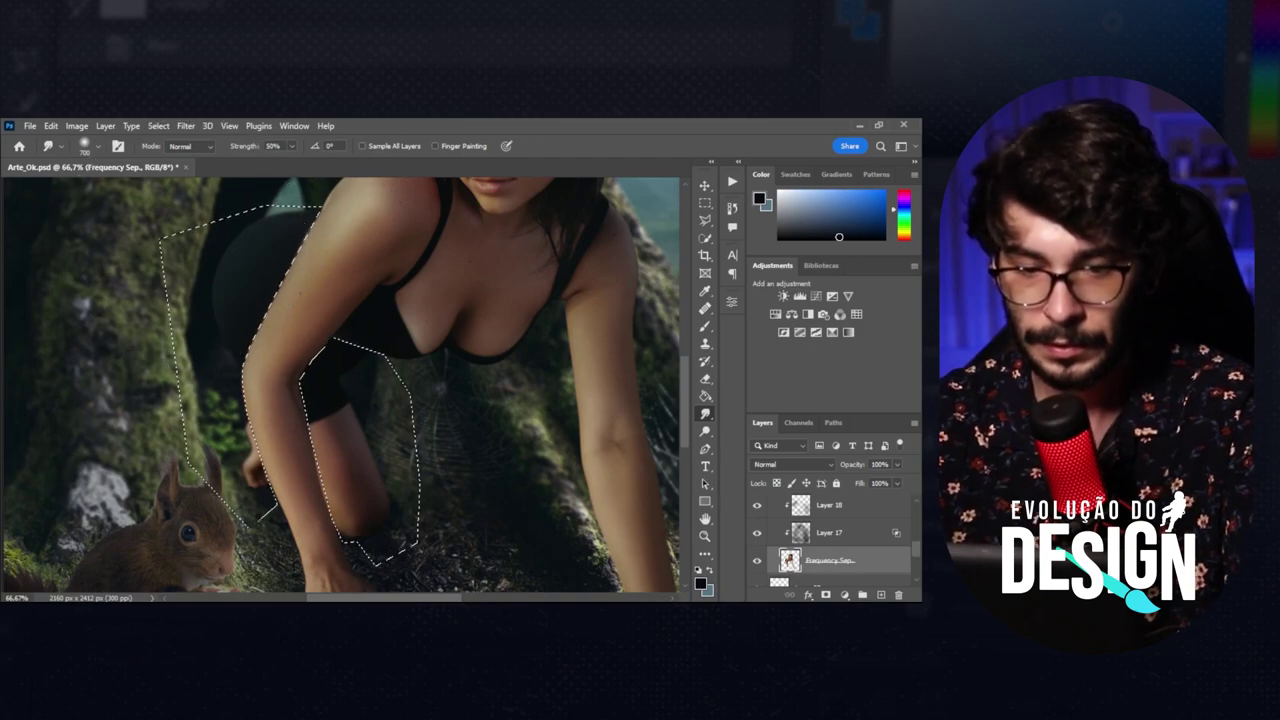
pyautogui.hotkey('ctrl', 'd')
pyautogui.hotkey('ctrl', '+')
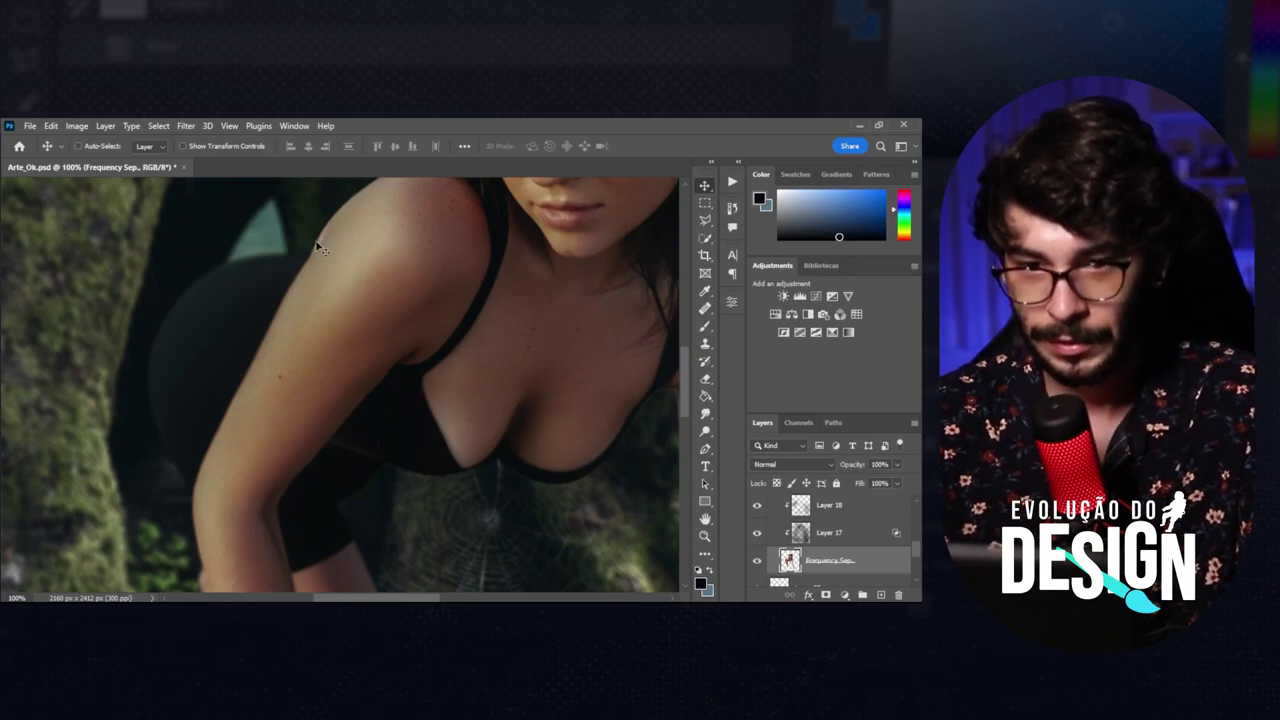
pyautogui.hotkey('ctrl', '0')
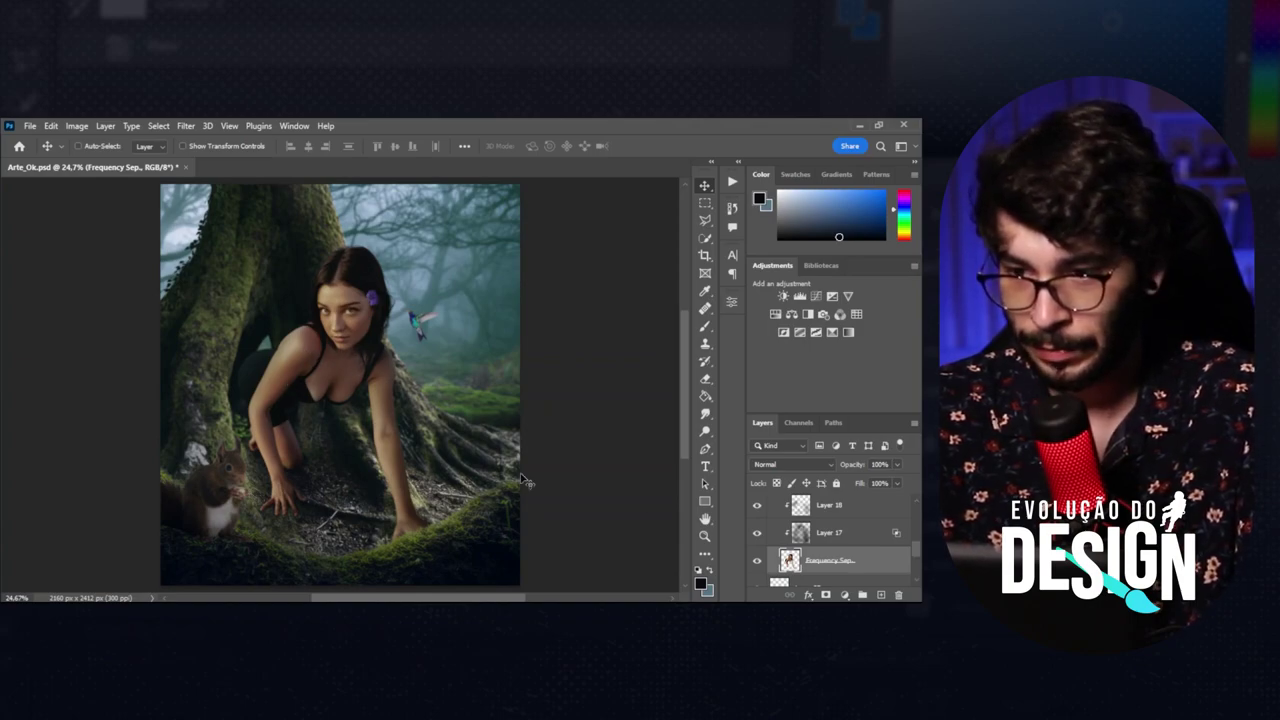
# Select the HUMMINGBIRD layer in the Hummbird group and smudge its wings with a size-200 Smudge brush.
pyautogui.scroll(5, 813, 553)
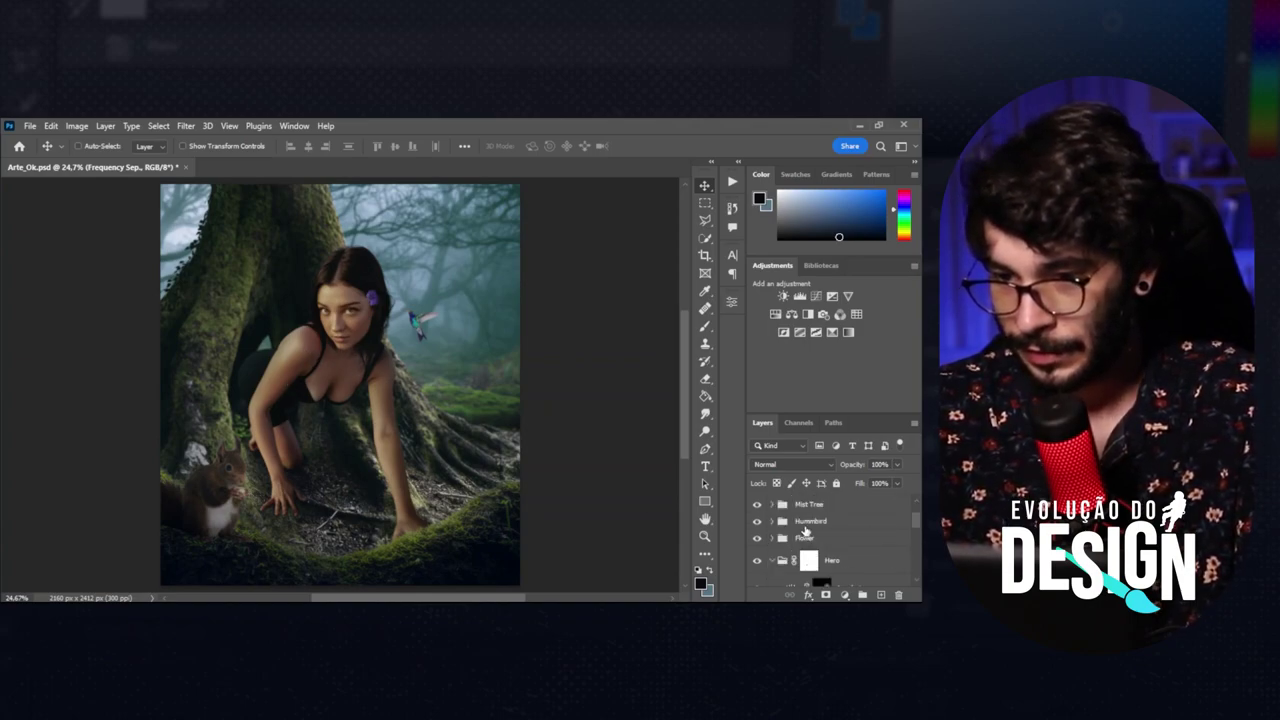
pyautogui.click(772, 561)
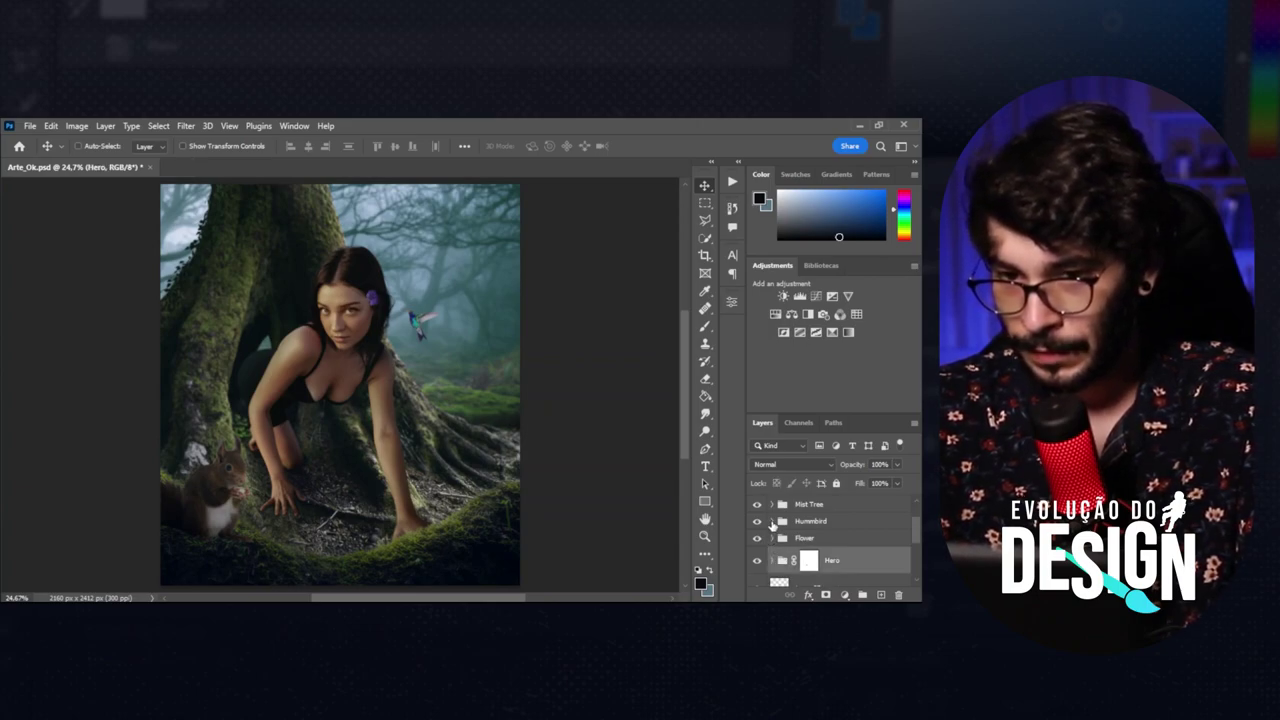
pyautogui.click(771, 522)
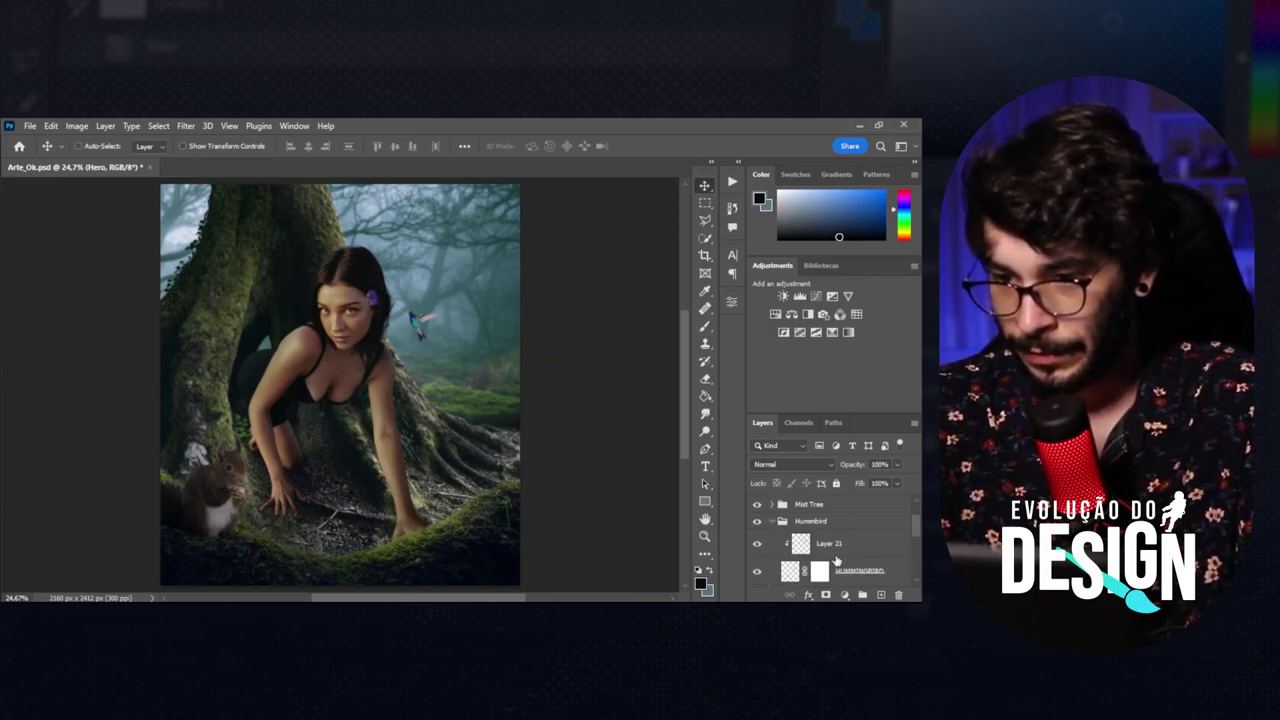
pyautogui.click(841, 571)
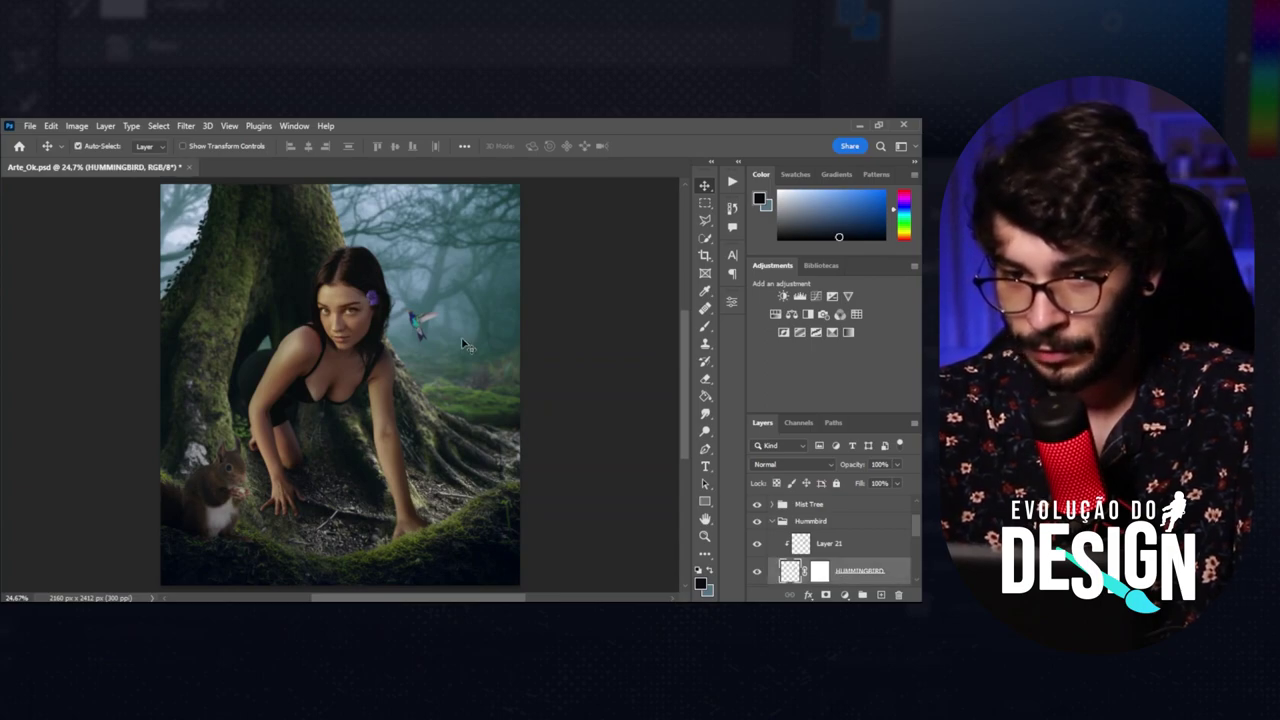
pyautogui.hotkey('ctrl', '+')
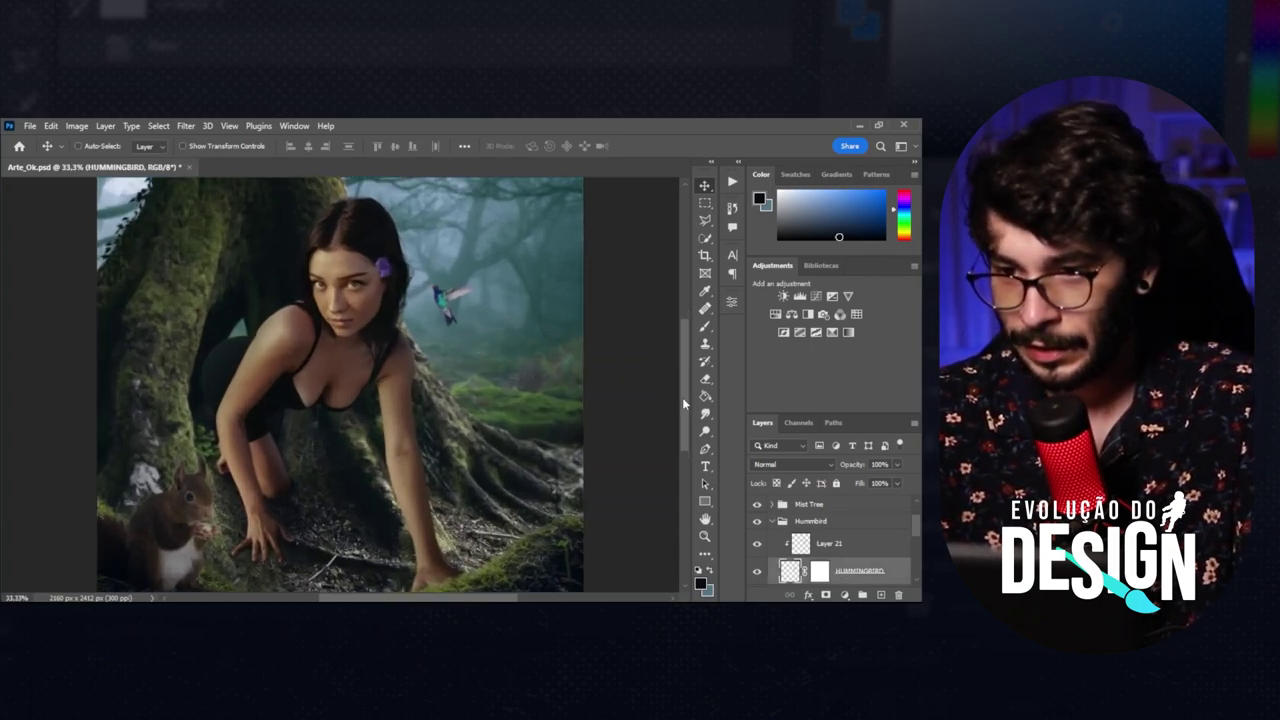
pyautogui.click(705, 415)
pyautogui.press('[')
pyautogui.press('[')
pyautogui.press('[')
pyautogui.press('[')
pyautogui.press('[')
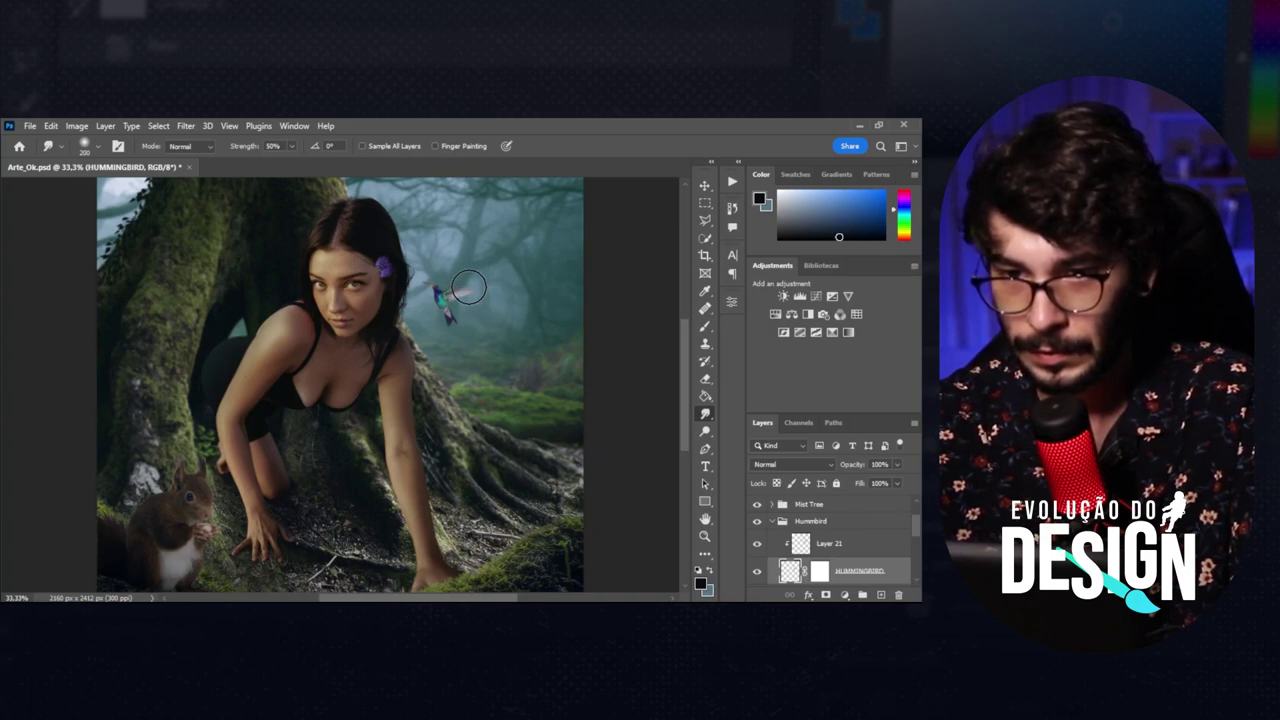
pyautogui.press('v')
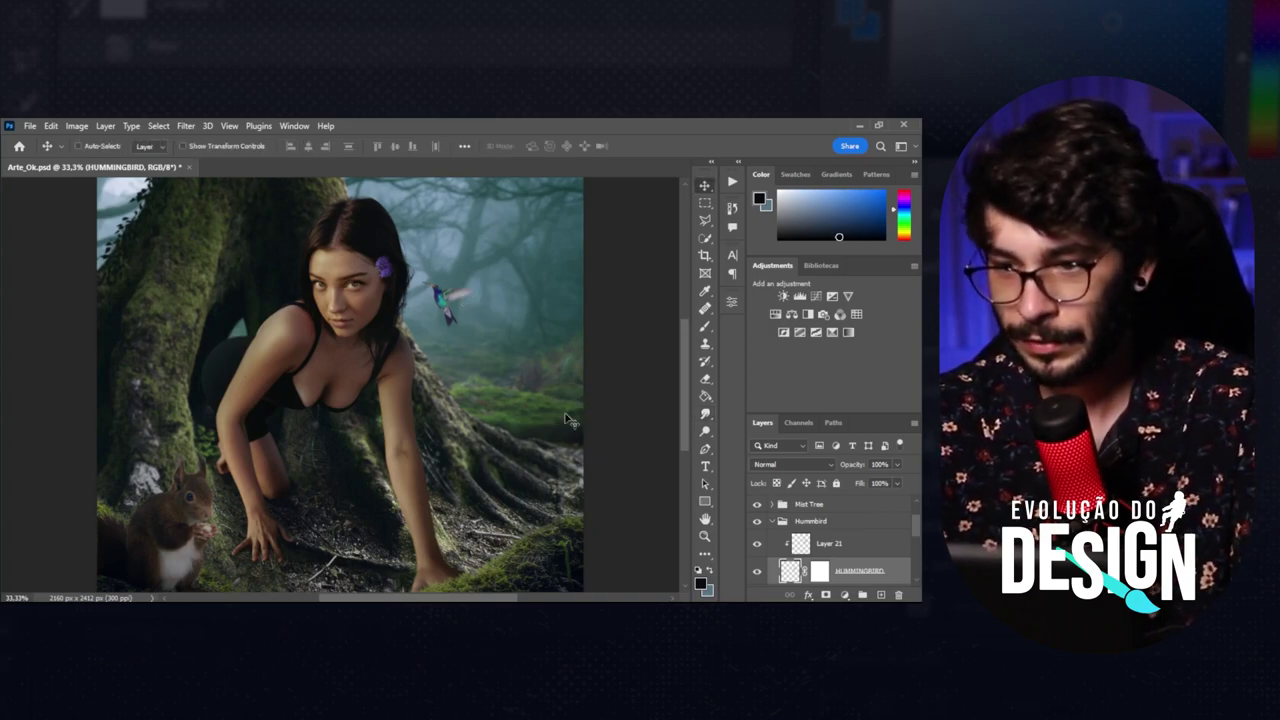
# Rasterize the Nature Mist layer in the Mist Tree group and apply its layer mask.
pyautogui.click(771, 522)
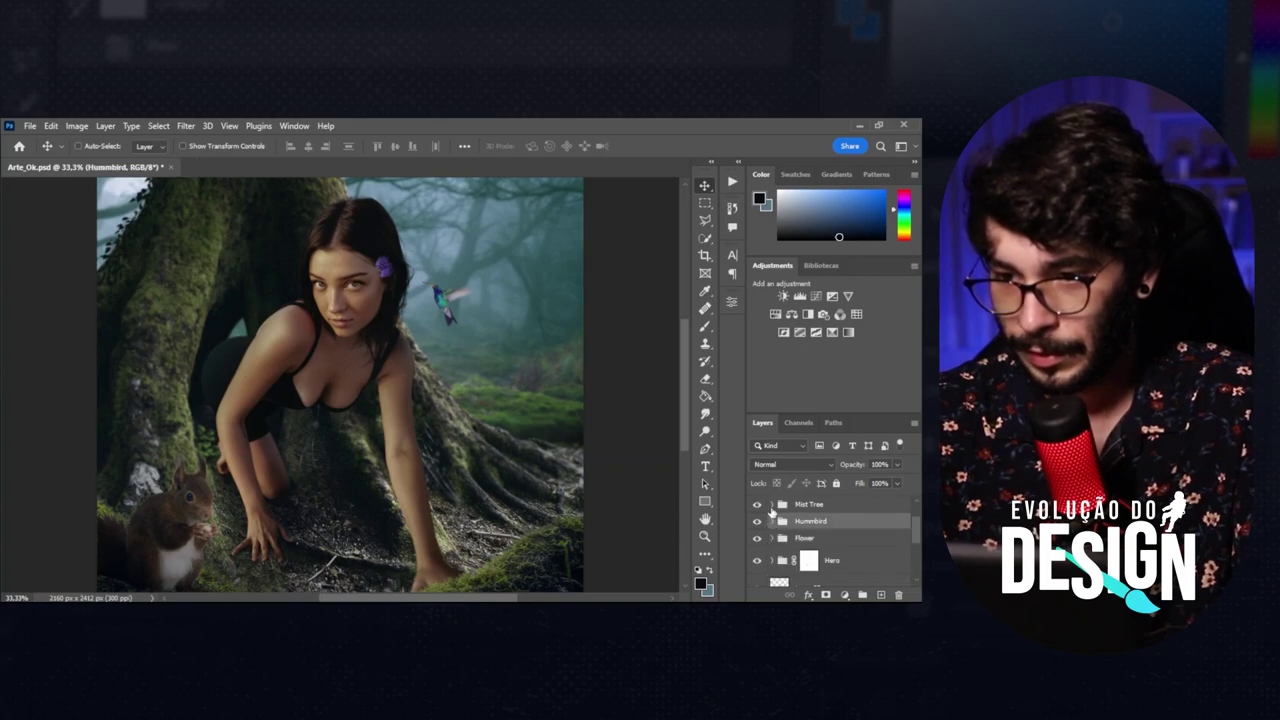
pyautogui.click(771, 505)
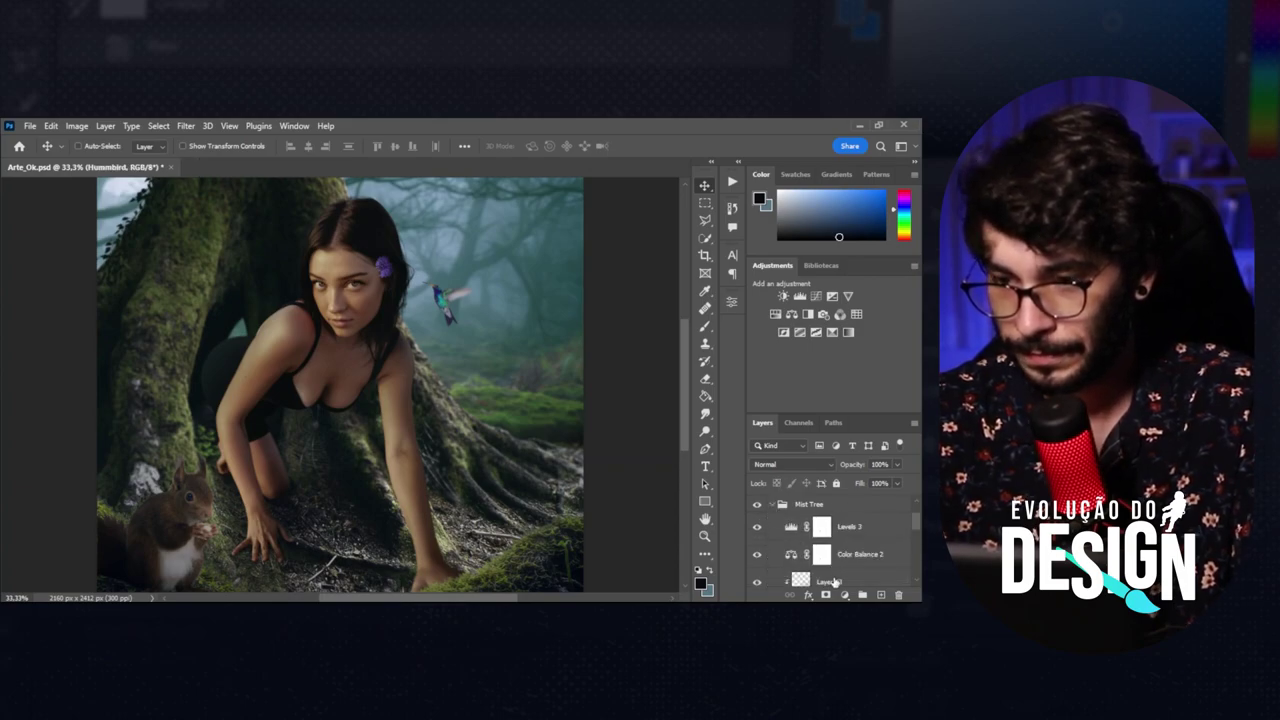
pyautogui.click(834, 582)
pyautogui.scroll(-2, 834, 580)
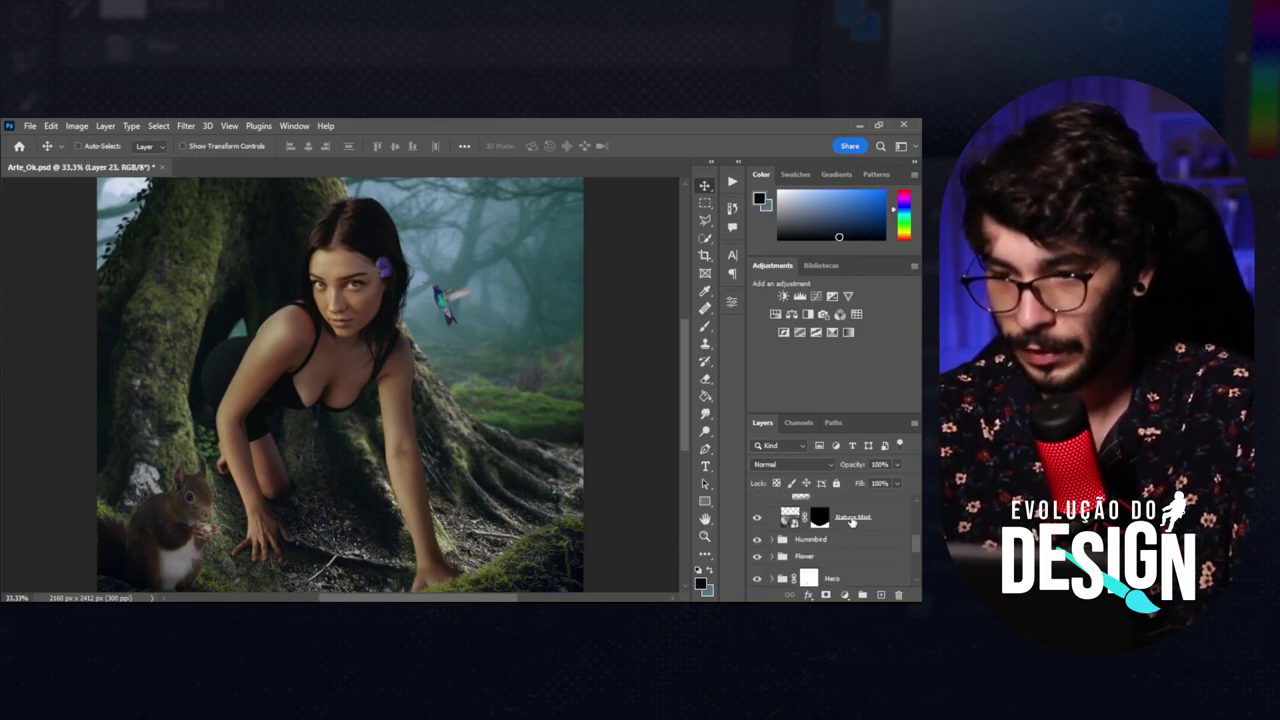
pyautogui.rightClick(851, 521)
pyautogui.click(703, 401)
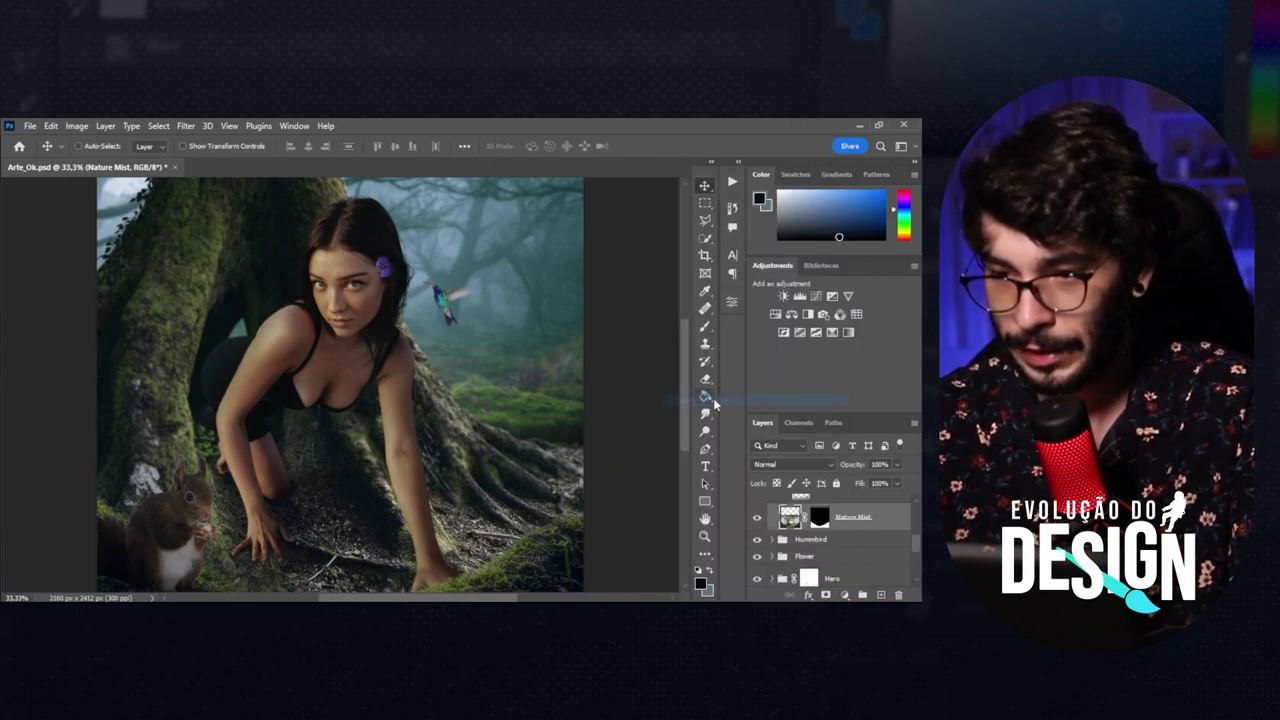
pyautogui.rightClick(812, 525)
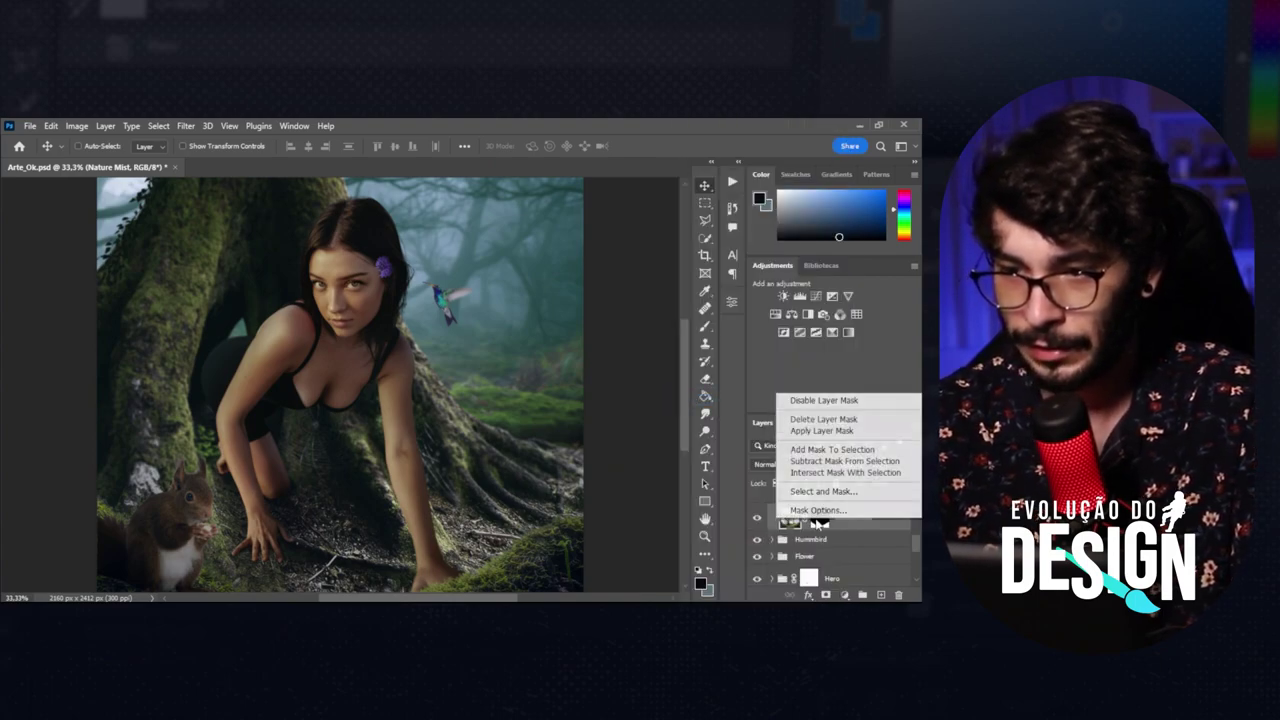
pyautogui.click(823, 430)
# Convert Nature Mist to a smart object and give it a Gaussian Blur of about 3 pixels.
pyautogui.hotkey('ctrl', '0')
pyautogui.click(185, 126)
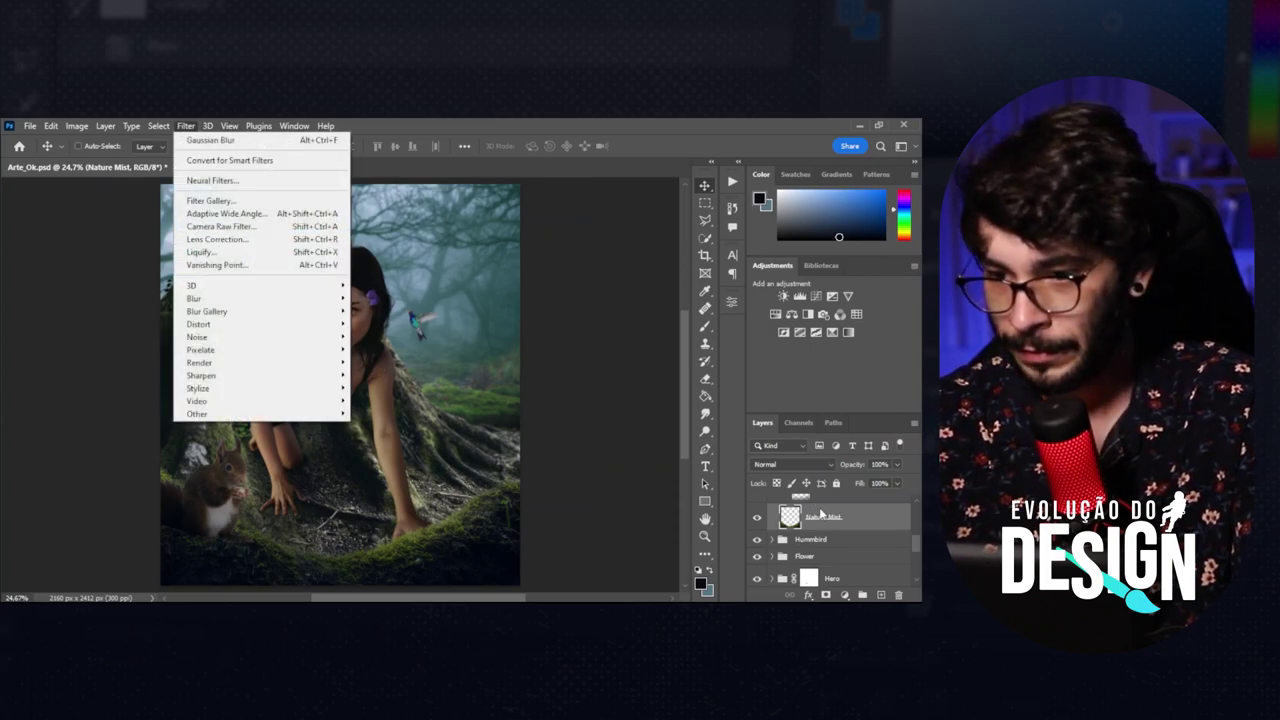
pyautogui.rightClick(820, 513)
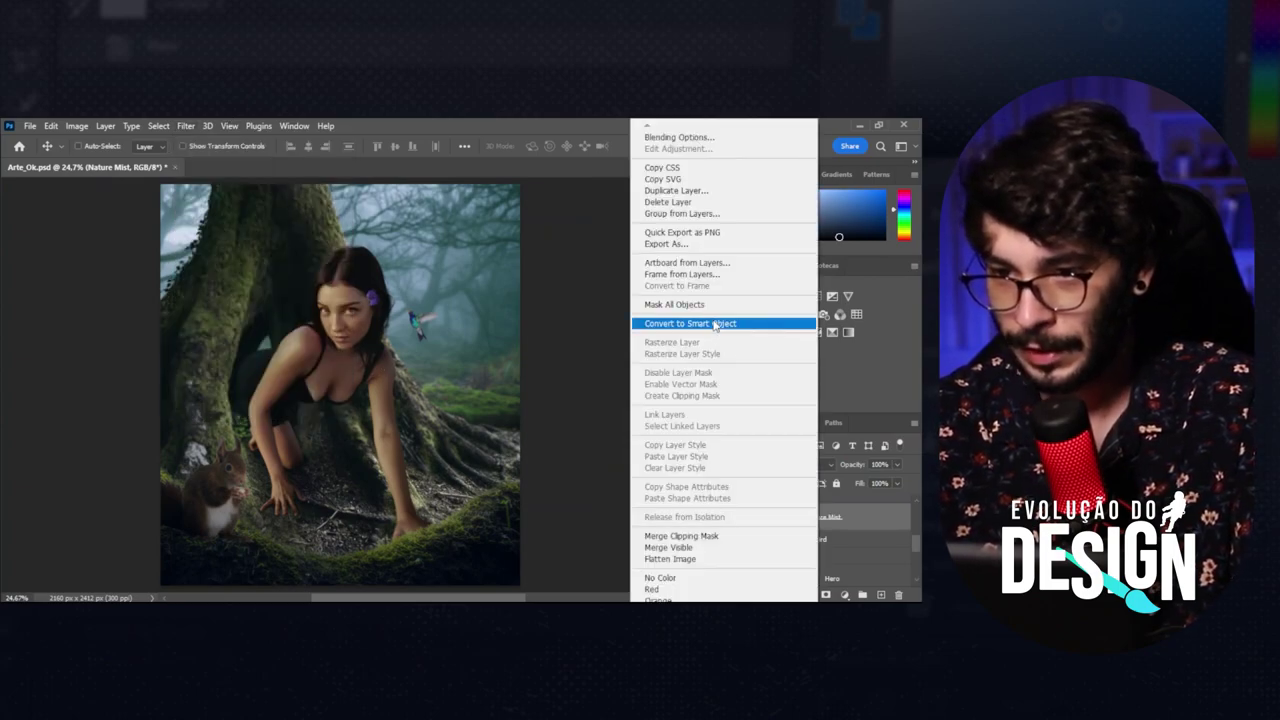
pyautogui.click(690, 323)
pyautogui.click(185, 126)
pyautogui.click(220, 142)
pyautogui.write('3,6')
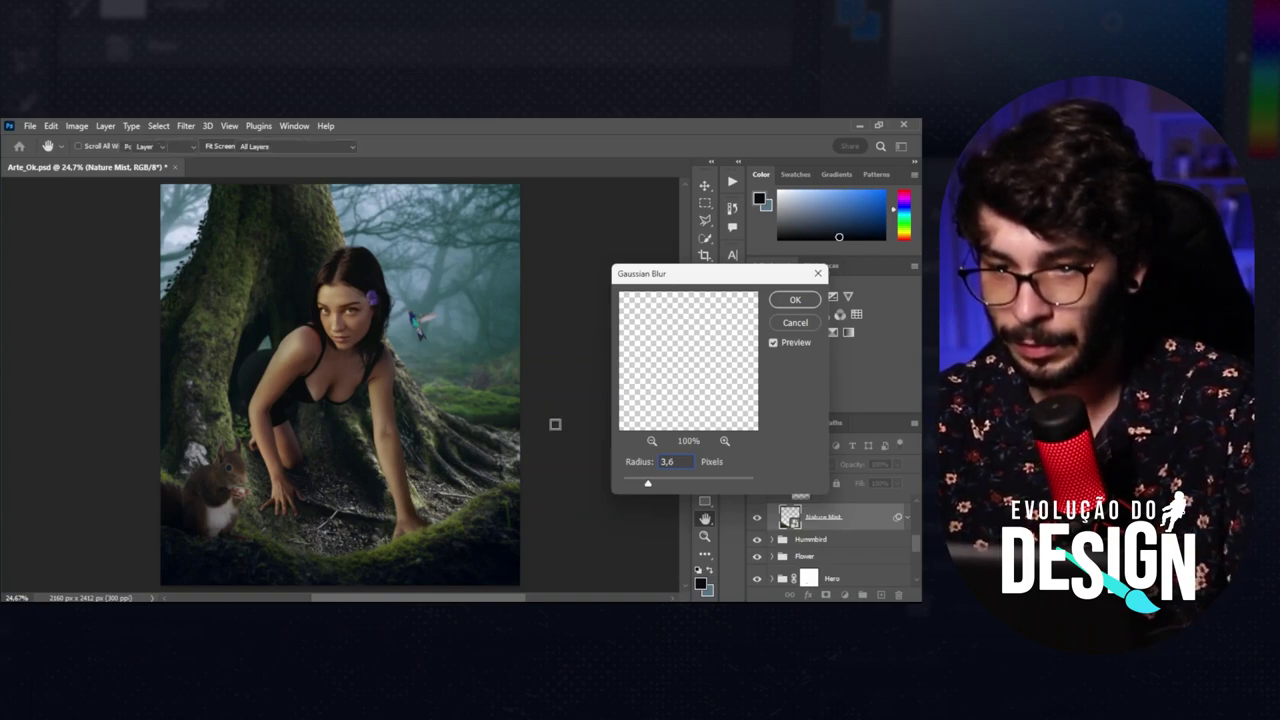
pyautogui.press('Return')
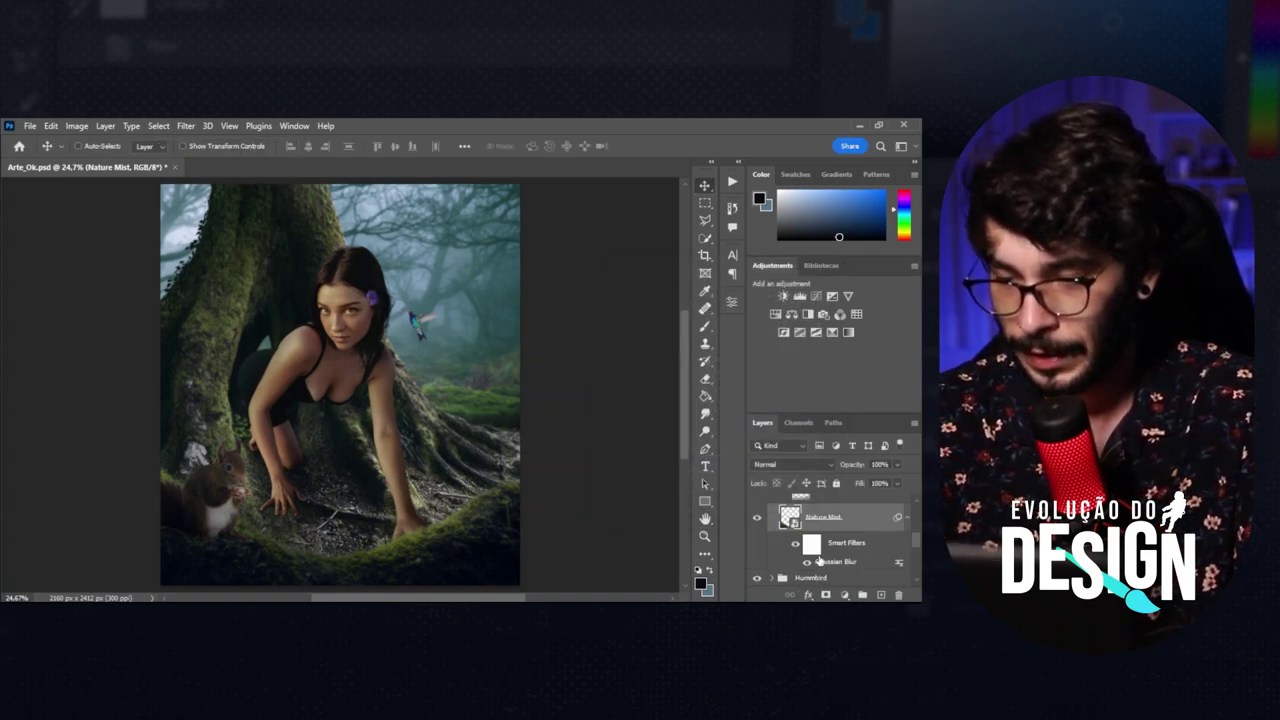
pyautogui.scroll(-3, 819, 561)
pyautogui.click(772, 547)
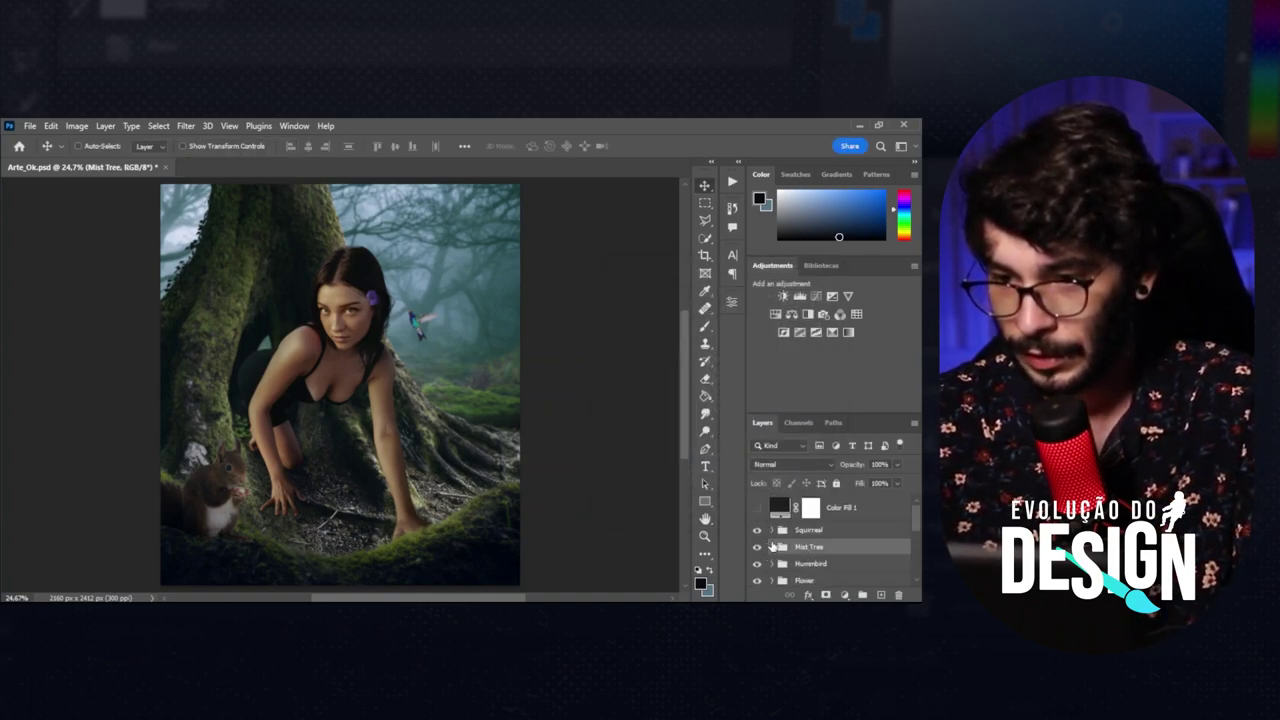
# Rasterize the squirrel layer and permanently apply its layer mask.
pyautogui.click(772, 530)
pyautogui.scroll(-3, 824, 557)
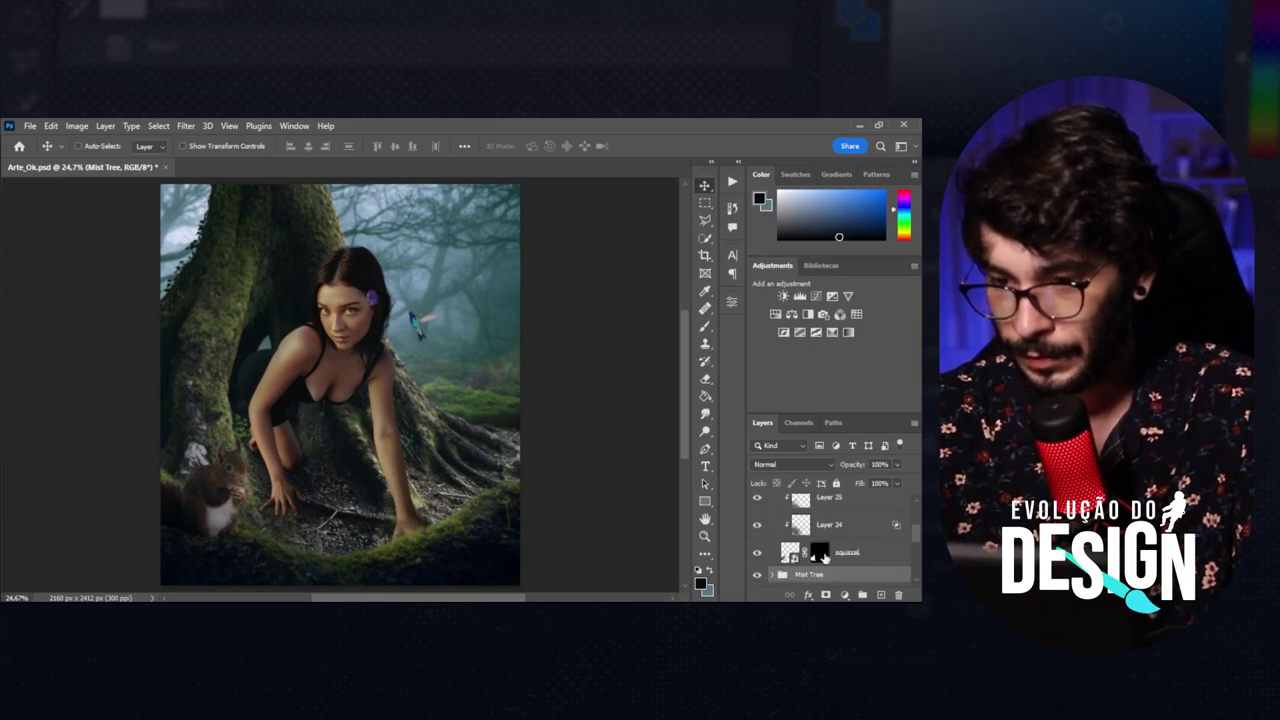
pyautogui.rightClick(857, 560)
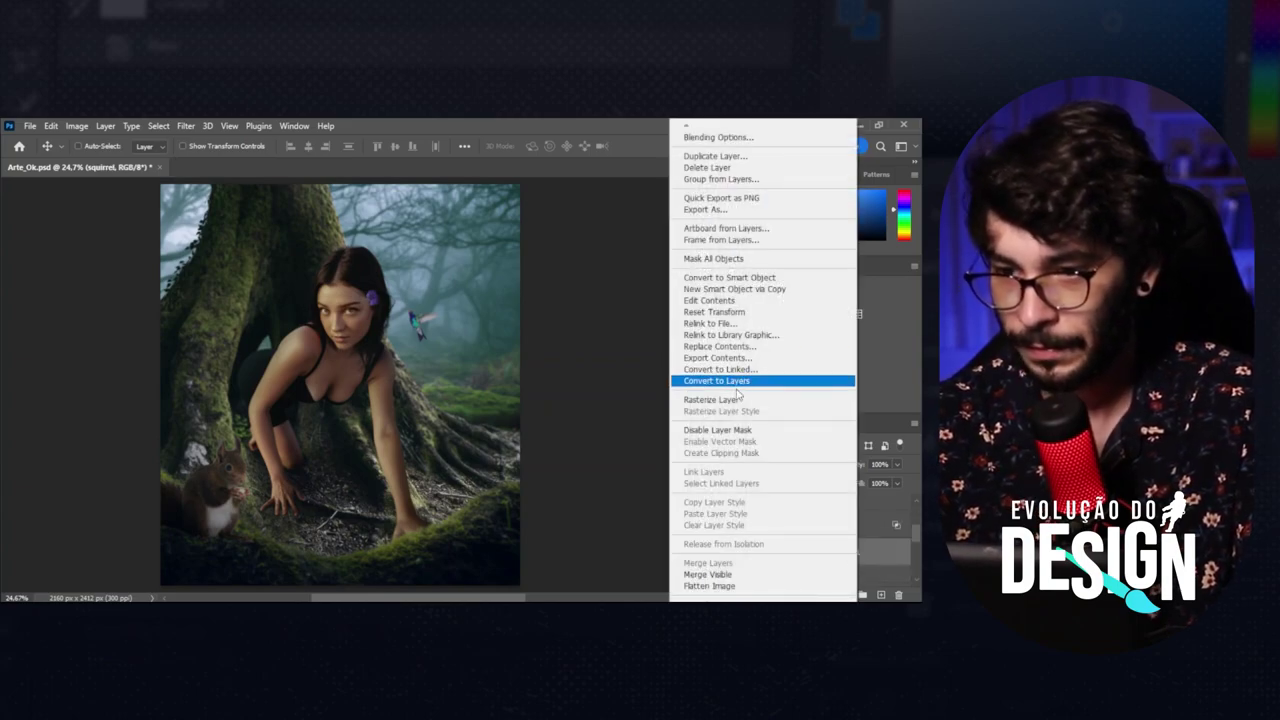
pyautogui.click(800, 399)
pyautogui.rightClick(824, 560)
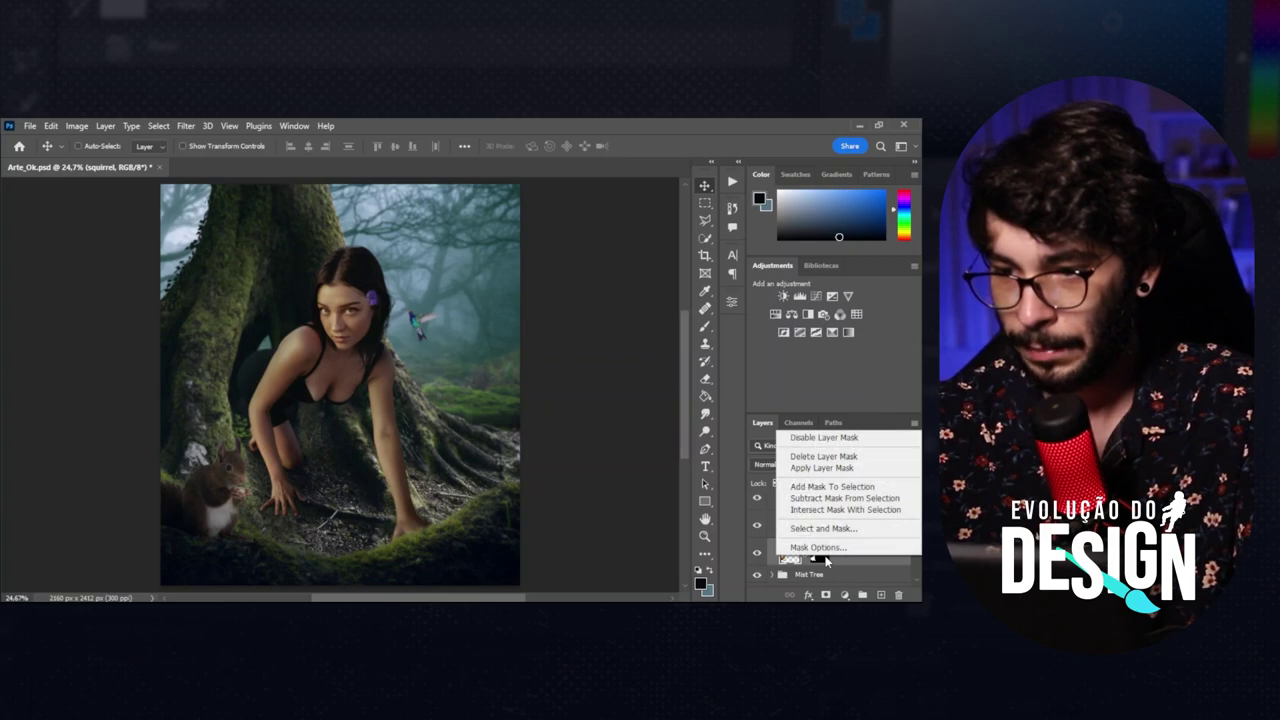
pyautogui.click(830, 466)
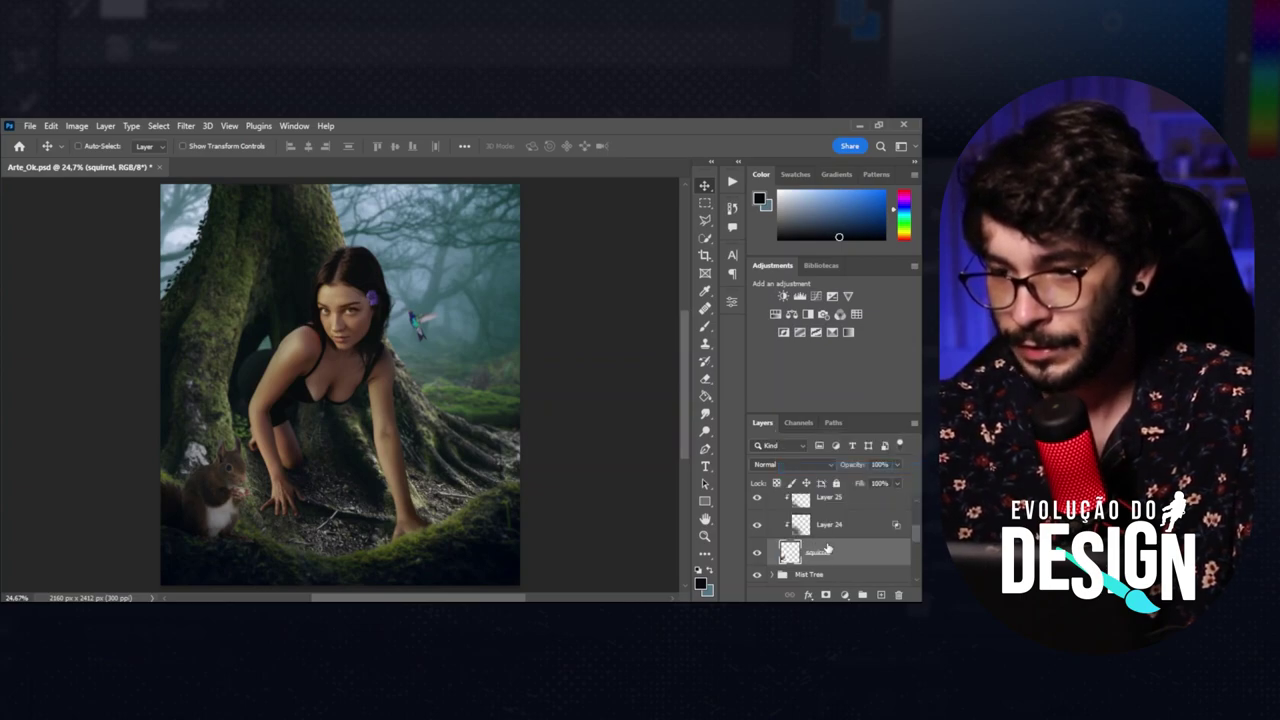
# Convert the squirrel layer to a smart object with a 3.6-pixel Gaussian Blur.
pyautogui.rightClick(827, 549)
pyautogui.click(717, 323)
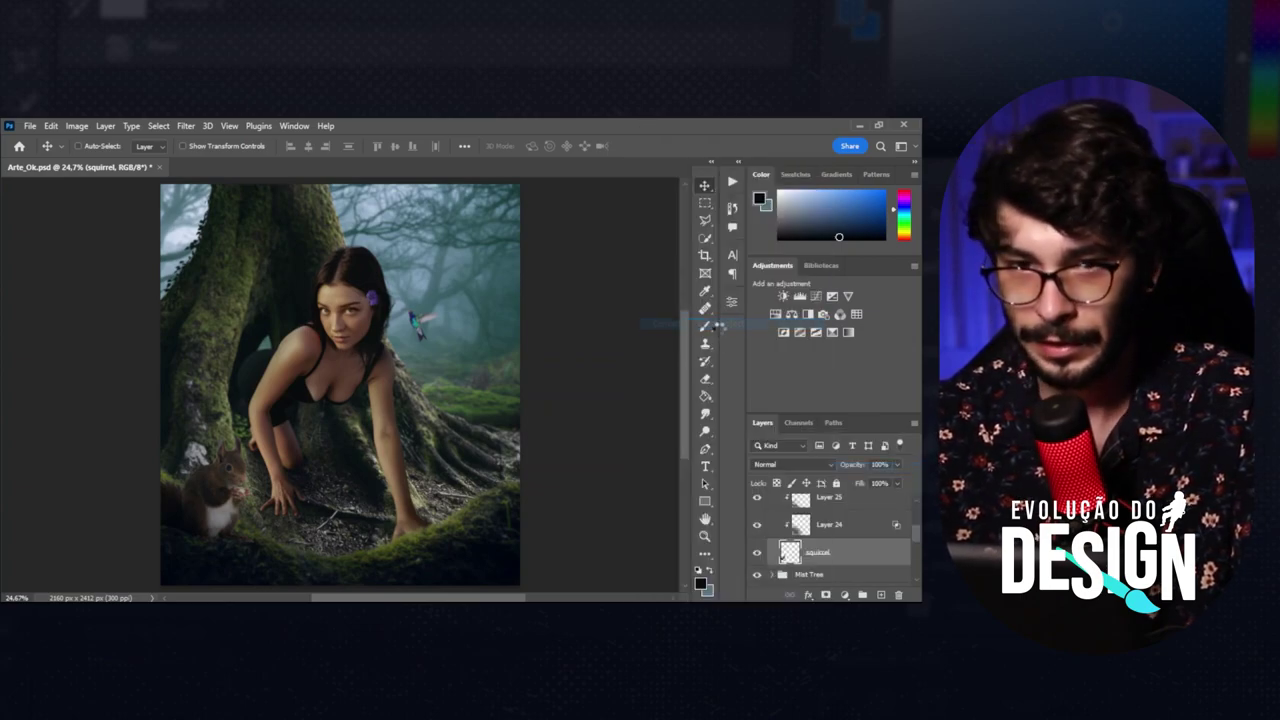
pyautogui.click(181, 126)
pyautogui.click(200, 141)
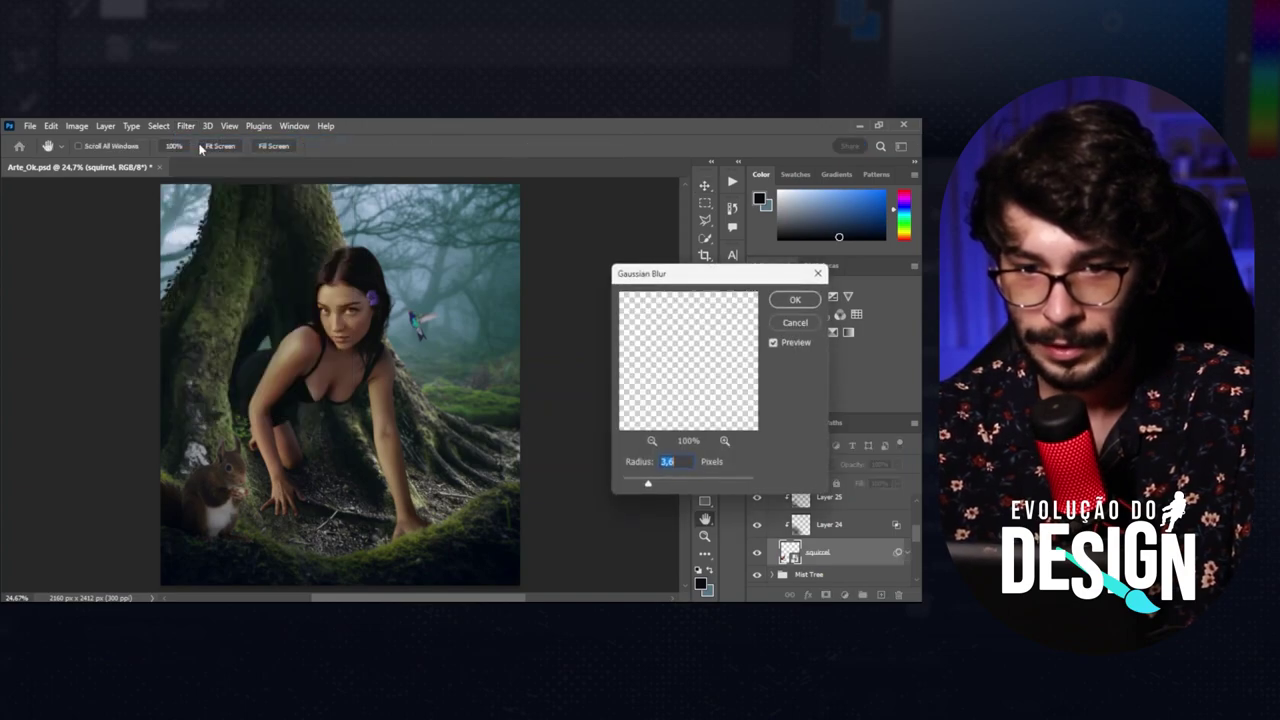
pyautogui.press('Return')
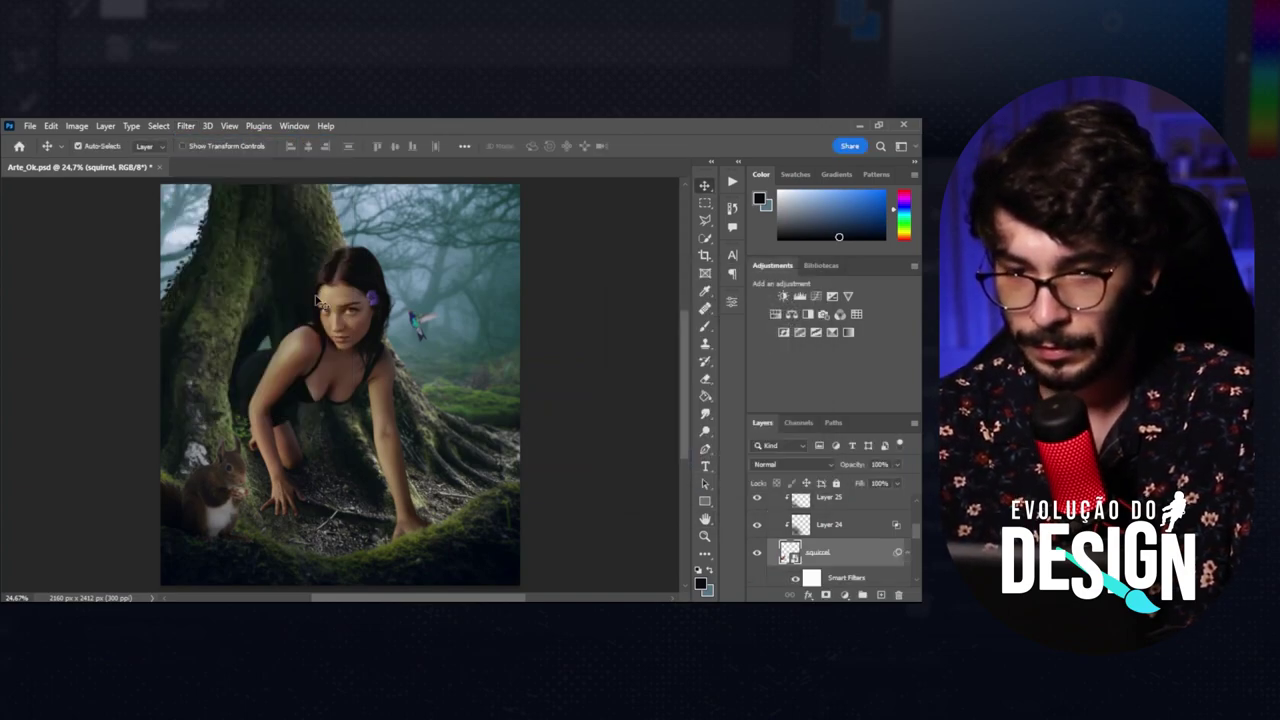
# Collapse the Squirreal group and add a new empty layer above Mist Tree.
pyautogui.scroll(5, 832, 554)
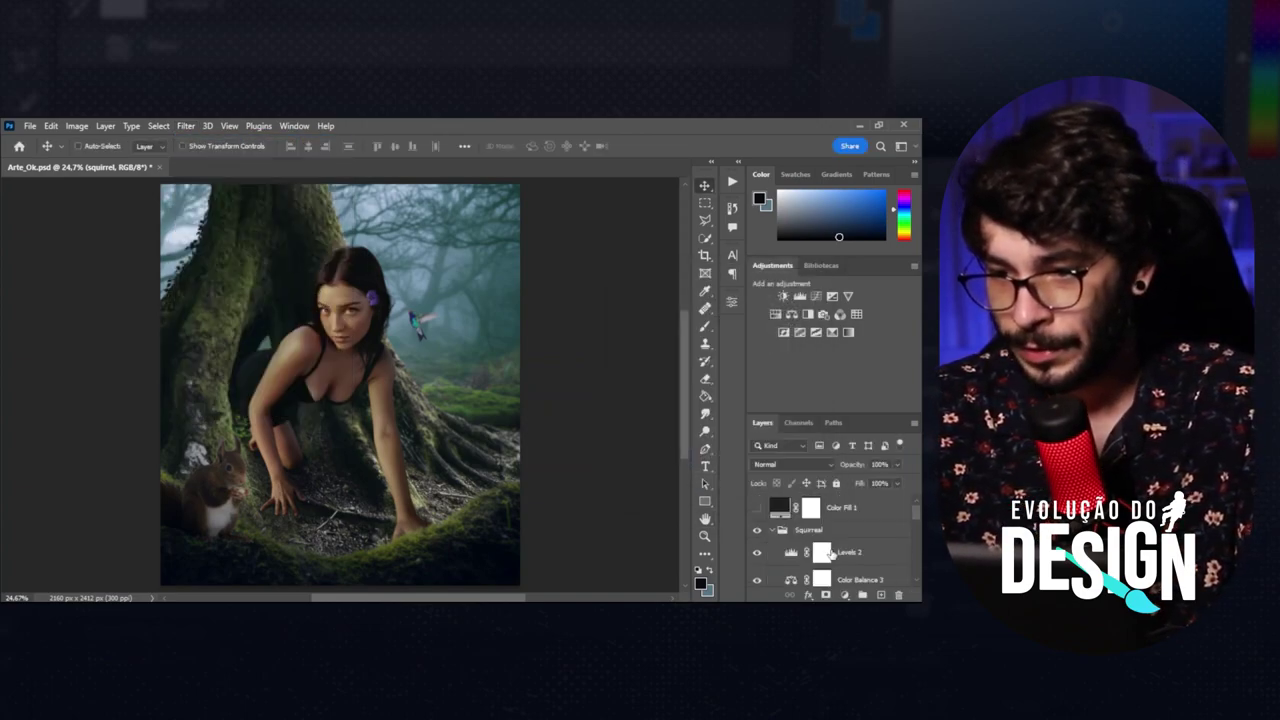
pyautogui.click(776, 531)
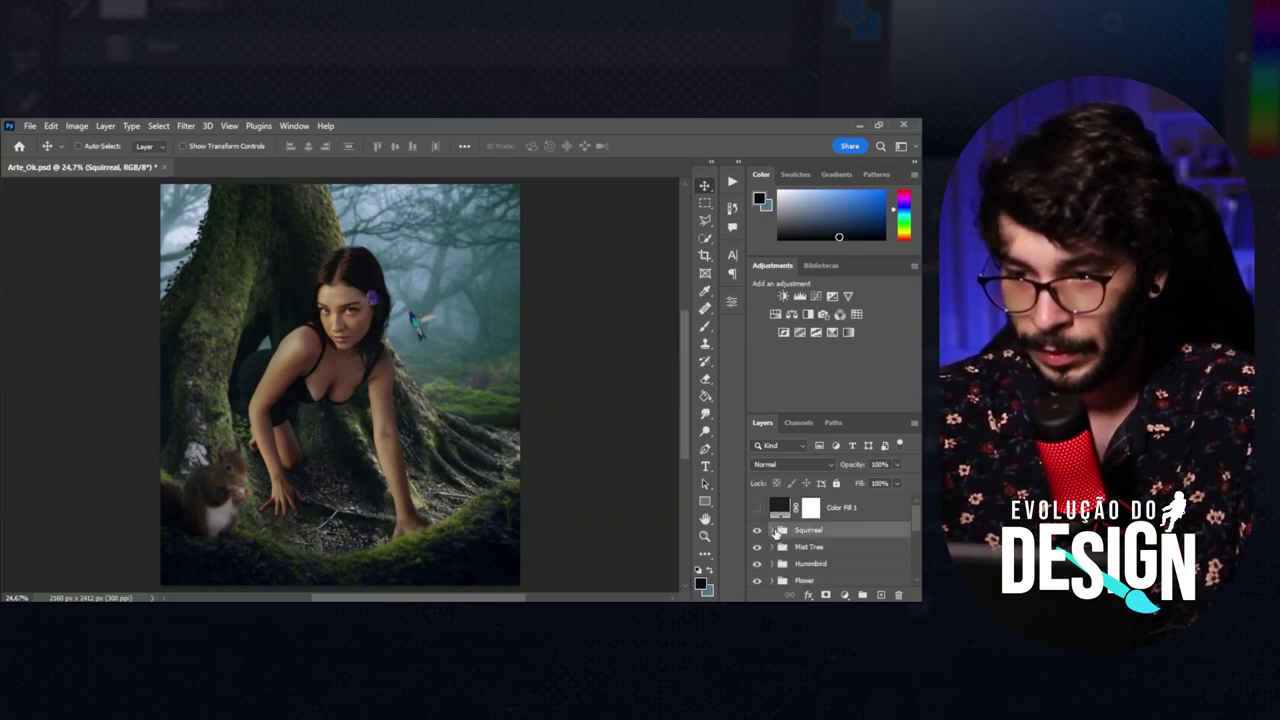
pyautogui.click(808, 548)
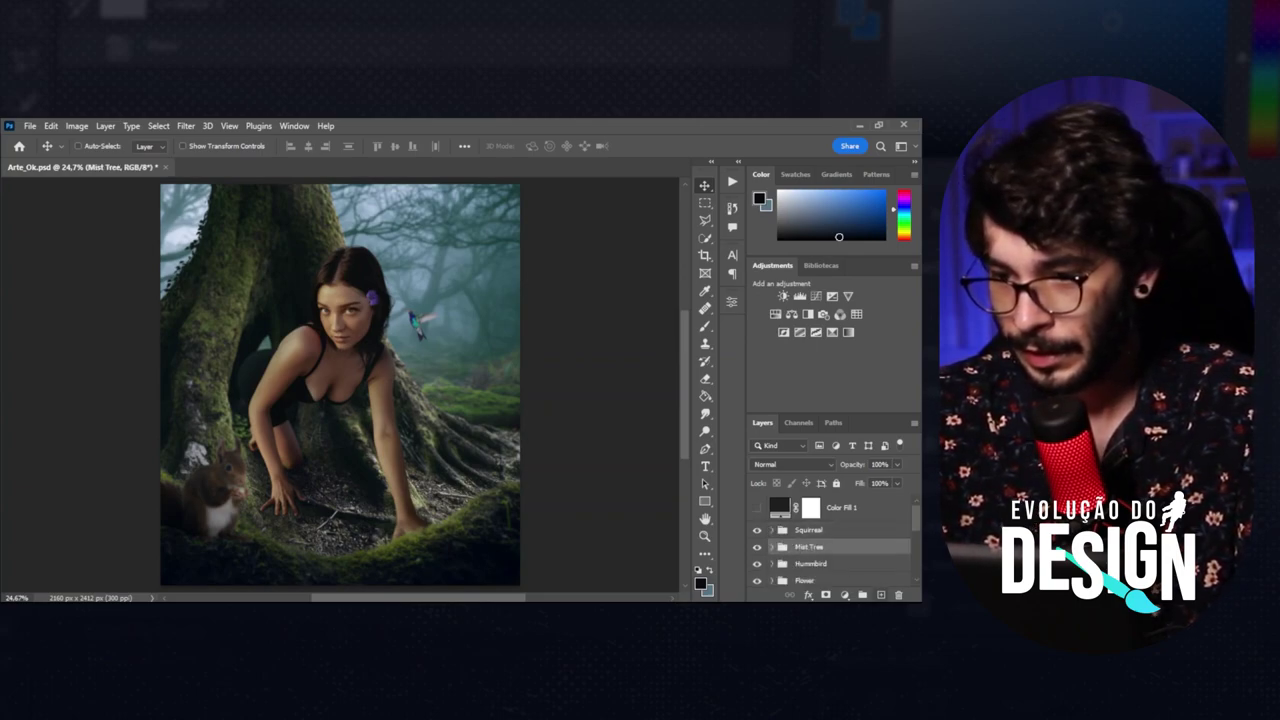
pyautogui.click(881, 595)
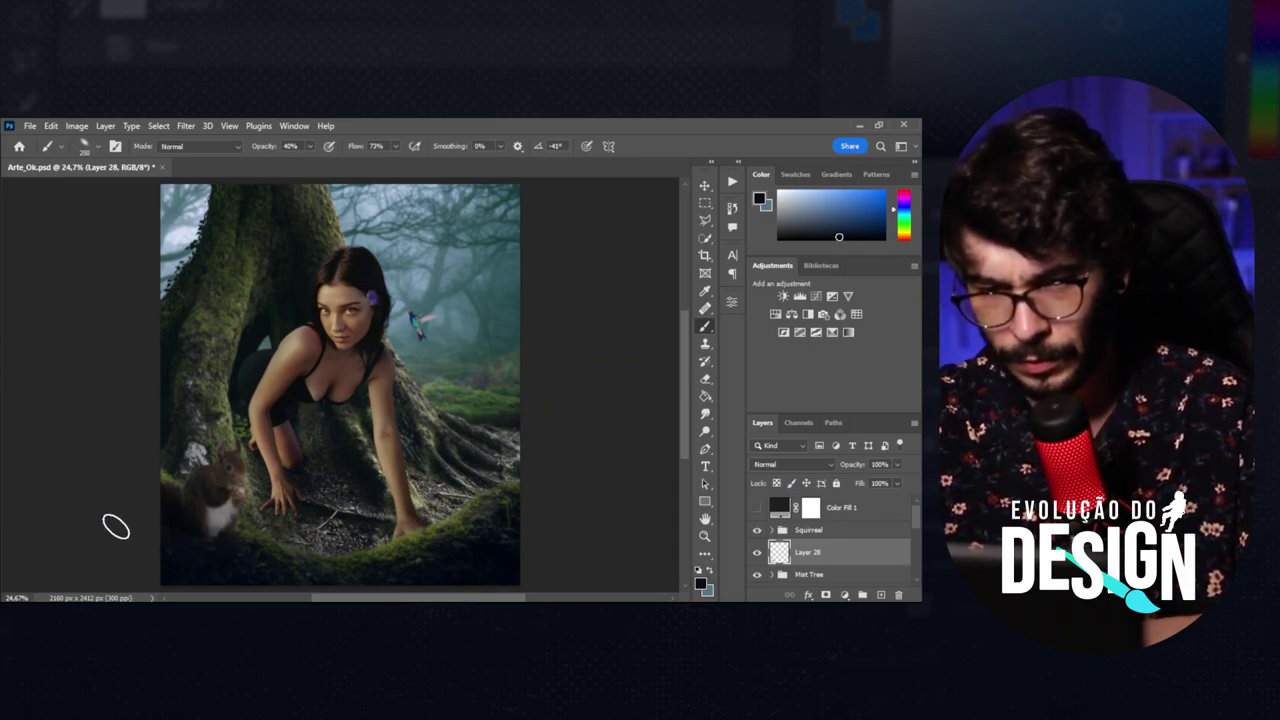
# Sample a near-black colour and paint soft shadow around the squirrel's base, resizing the brush.
pyautogui.keyDown('alt'); pyautogui.click(177, 570); pyautogui.keyUp('alt')
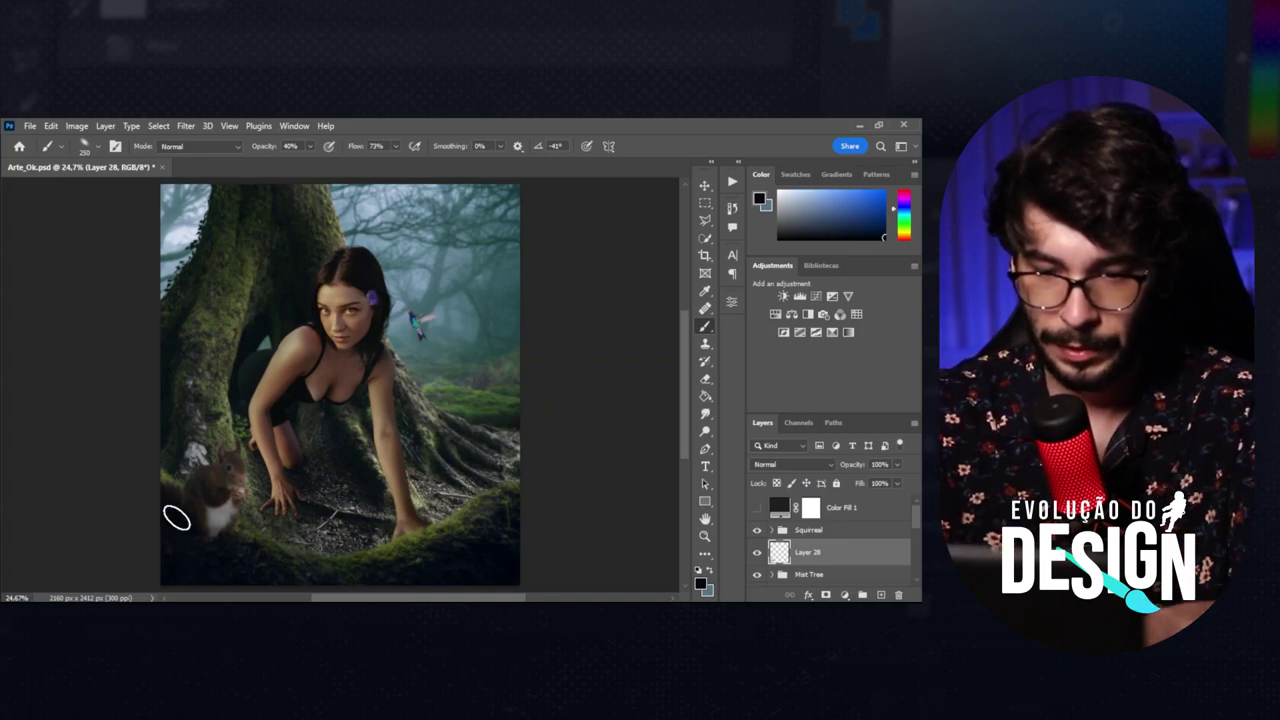
pyautogui.press('[')
pyautogui.press('[')
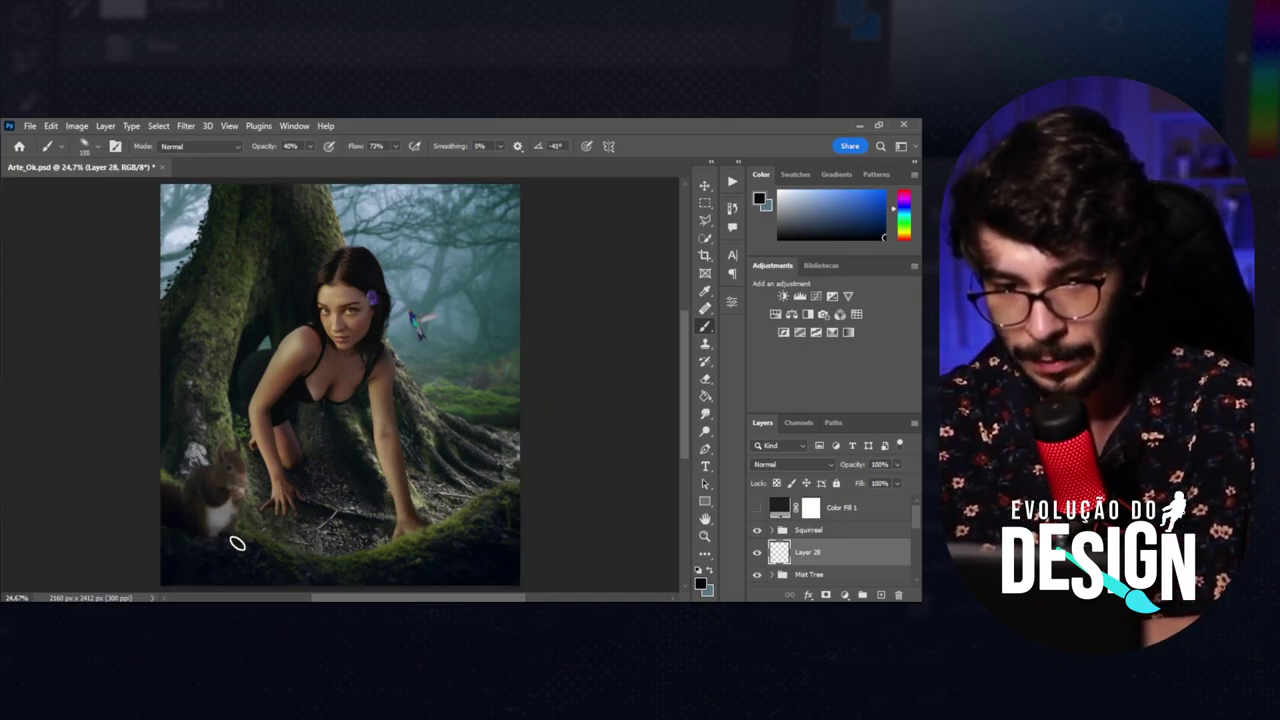
pyautogui.press(']')
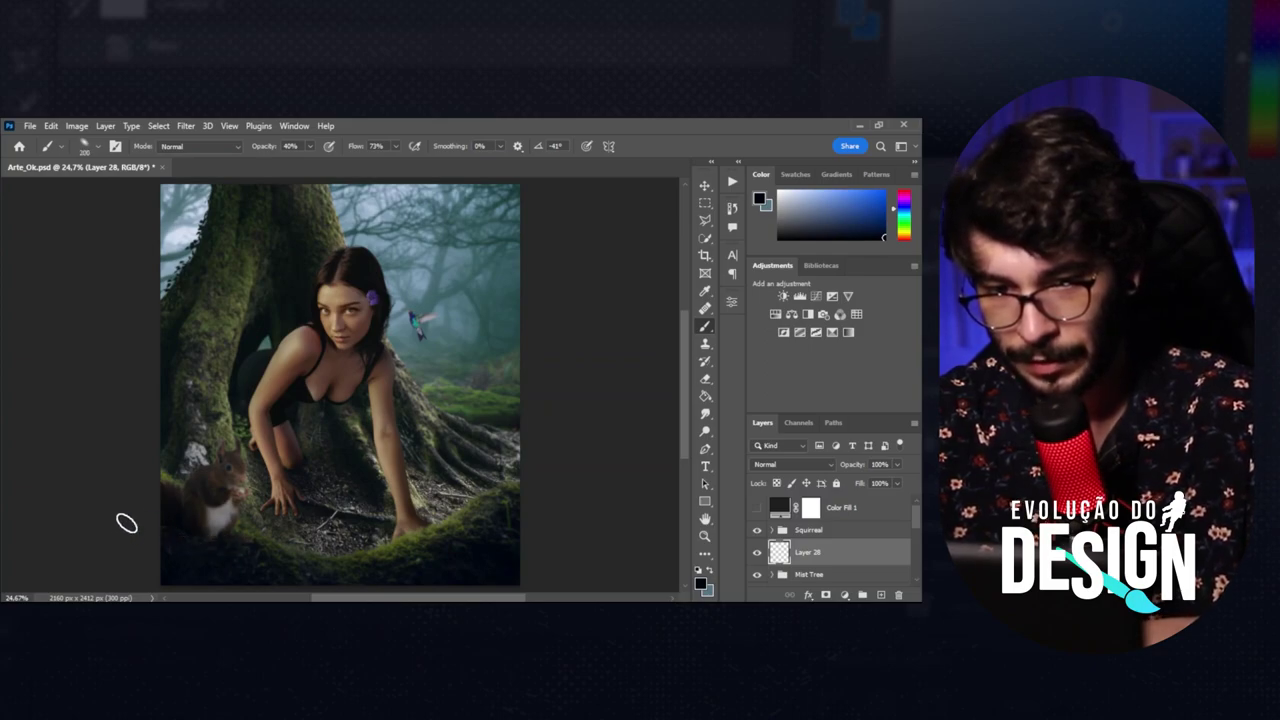
pyautogui.press(']')
pyautogui.press(']')
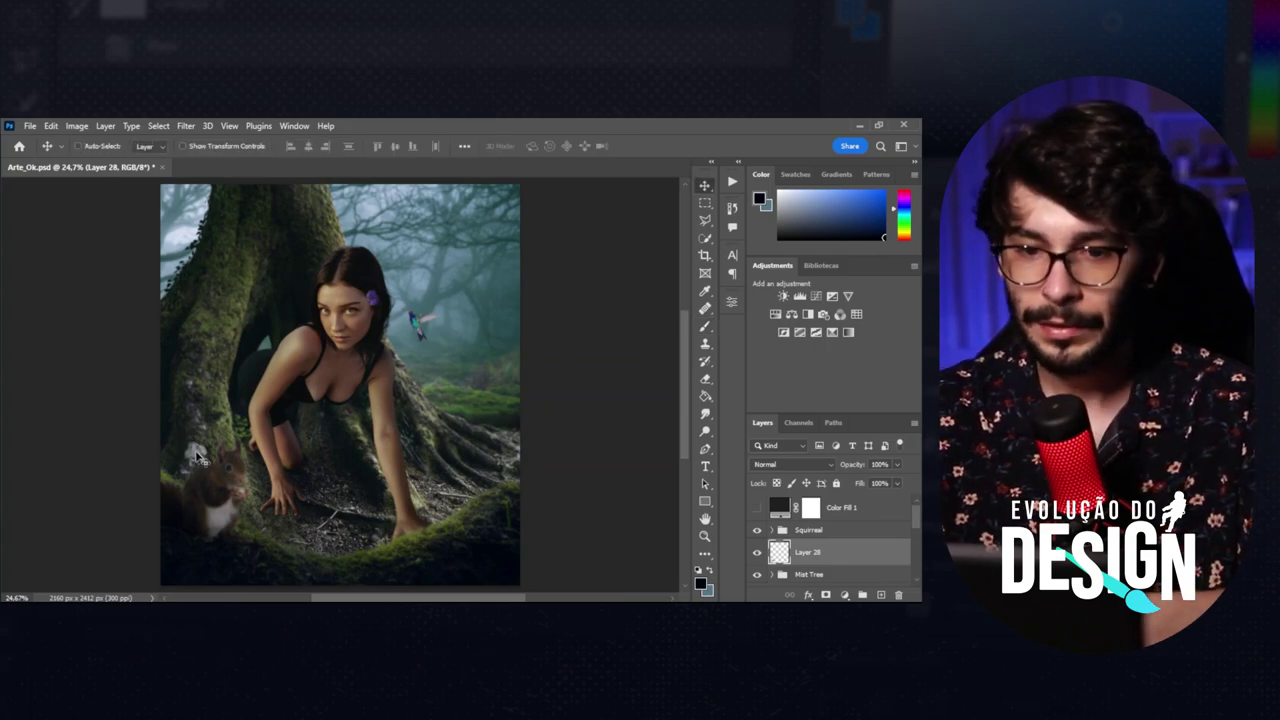
# Add a layer mask to the Squirreal group.
pyautogui.press('v')
pyautogui.click(805, 530)
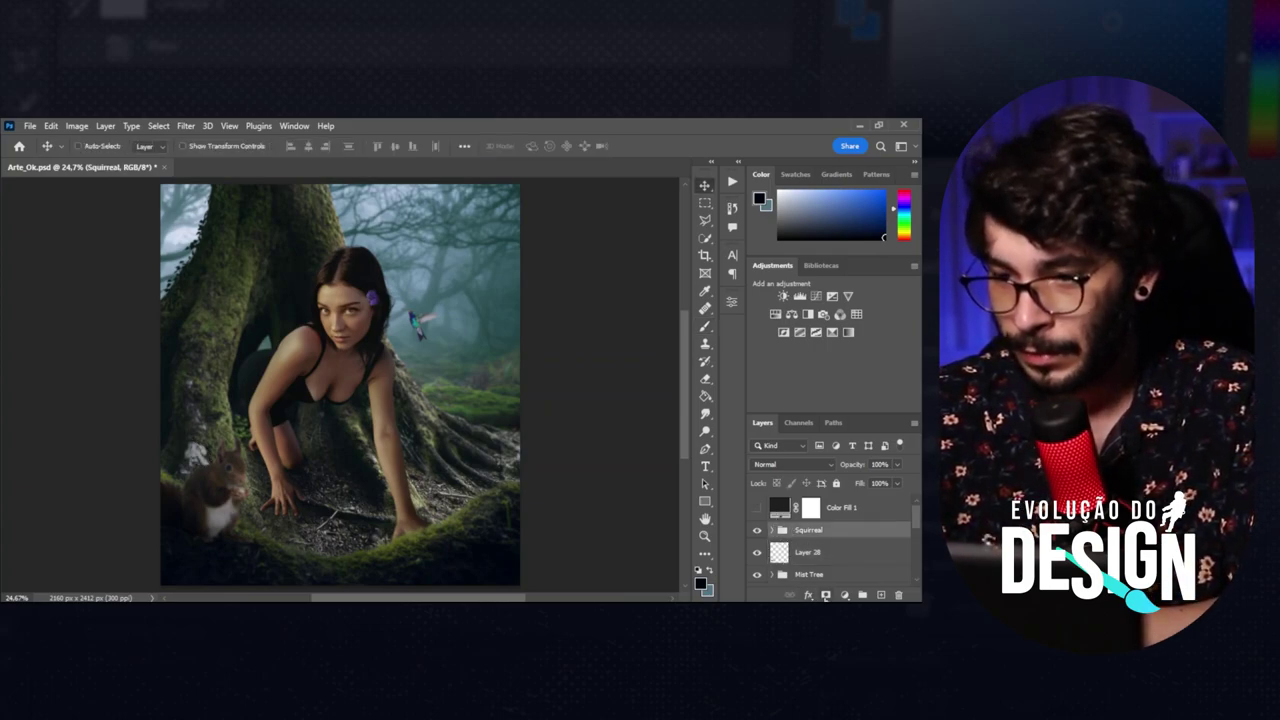
pyautogui.click(825, 595)
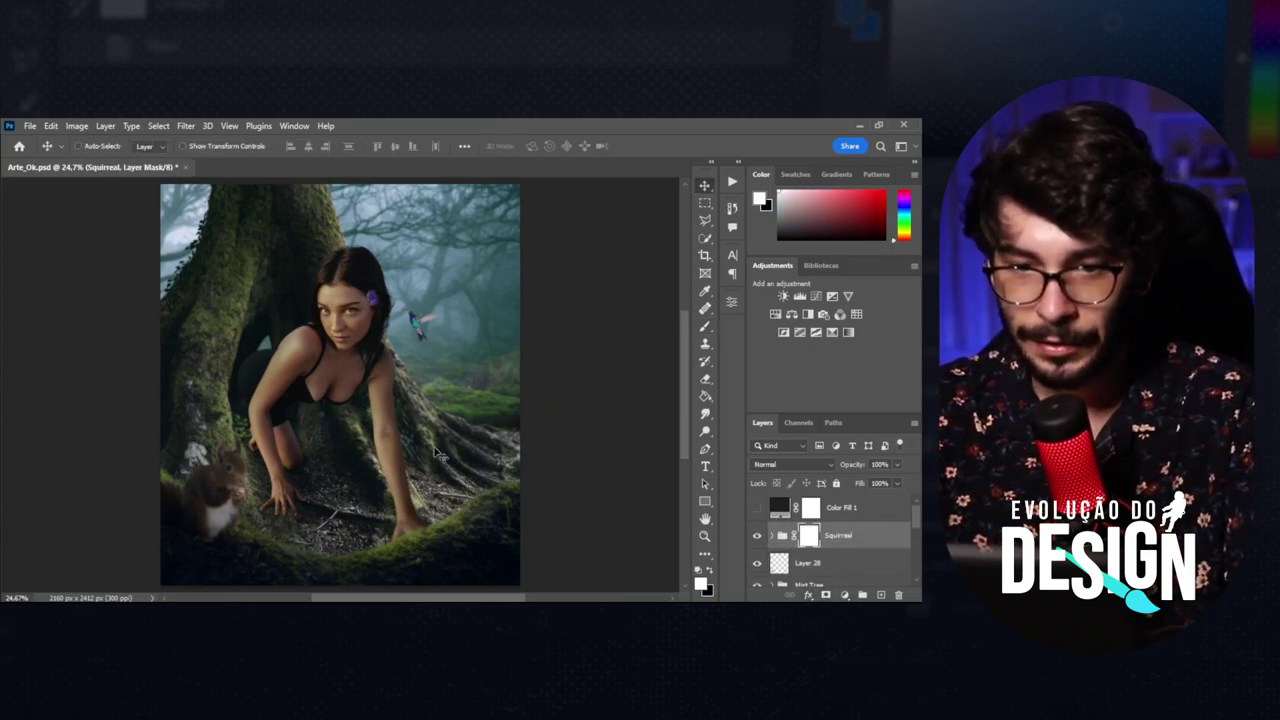
# Set up a small hard brush at 100% opacity and flow.
pyautogui.scroll(2, 435, 453)
pyautogui.scroll(2, 435, 453)
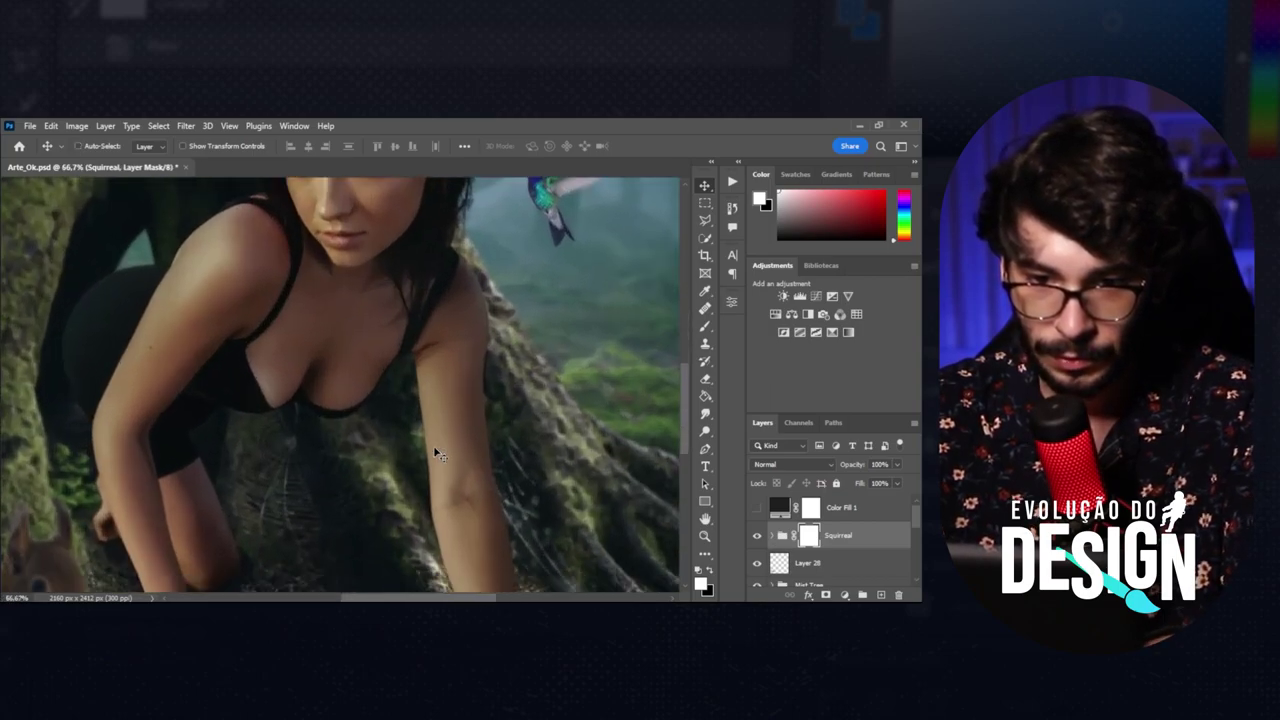
pyautogui.scroll(-5, 435, 453)
pyautogui.press('b')
pyautogui.rightClick(335, 456)
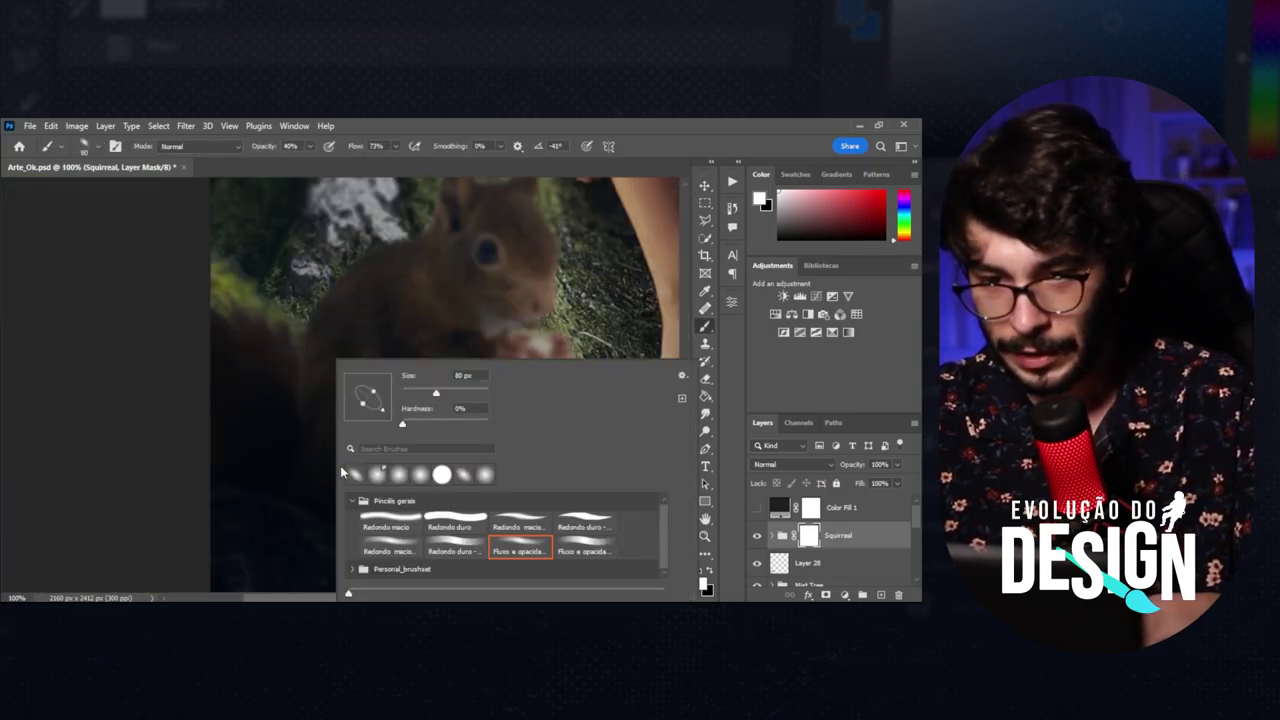
pyautogui.click(572, 548)
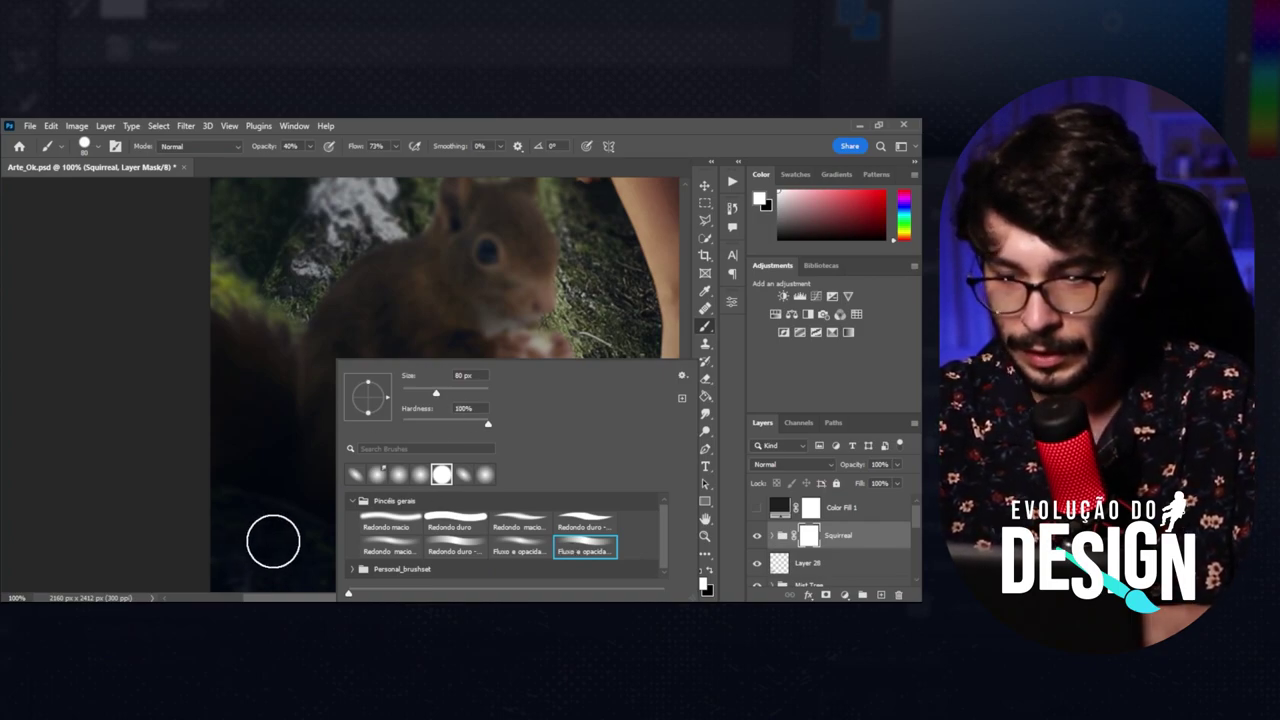
pyautogui.click(272, 540)
pyautogui.moveTo(261, 153); pyautogui.dragTo(380, 162)
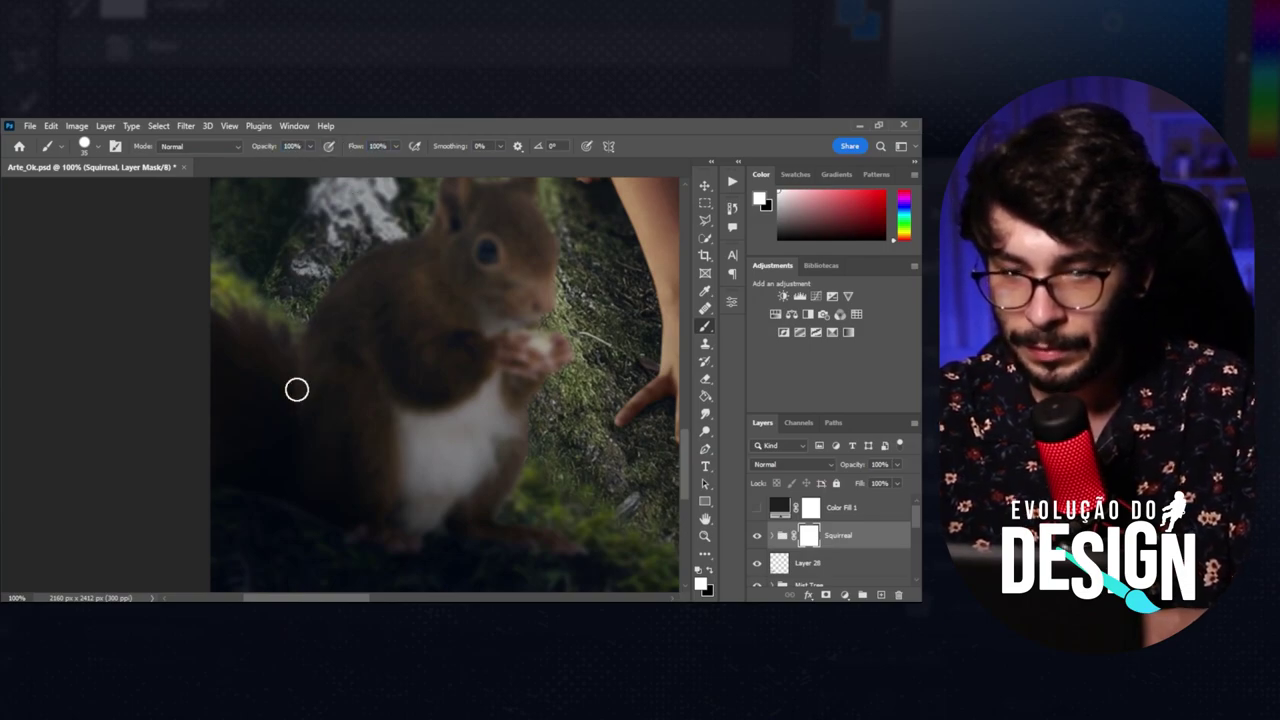
pyautogui.press('[')
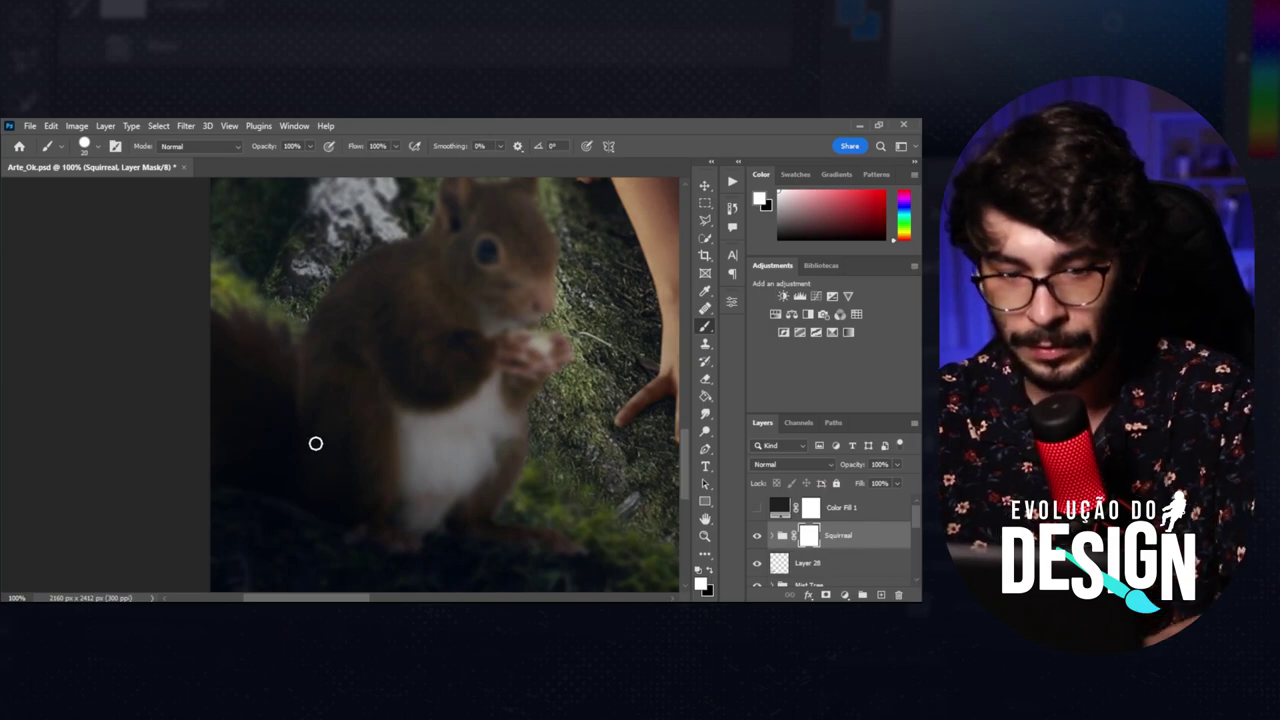
# Switch to black and choose another brush preset to hide the squirrel's tail edges on the mask.
pyautogui.press('x')
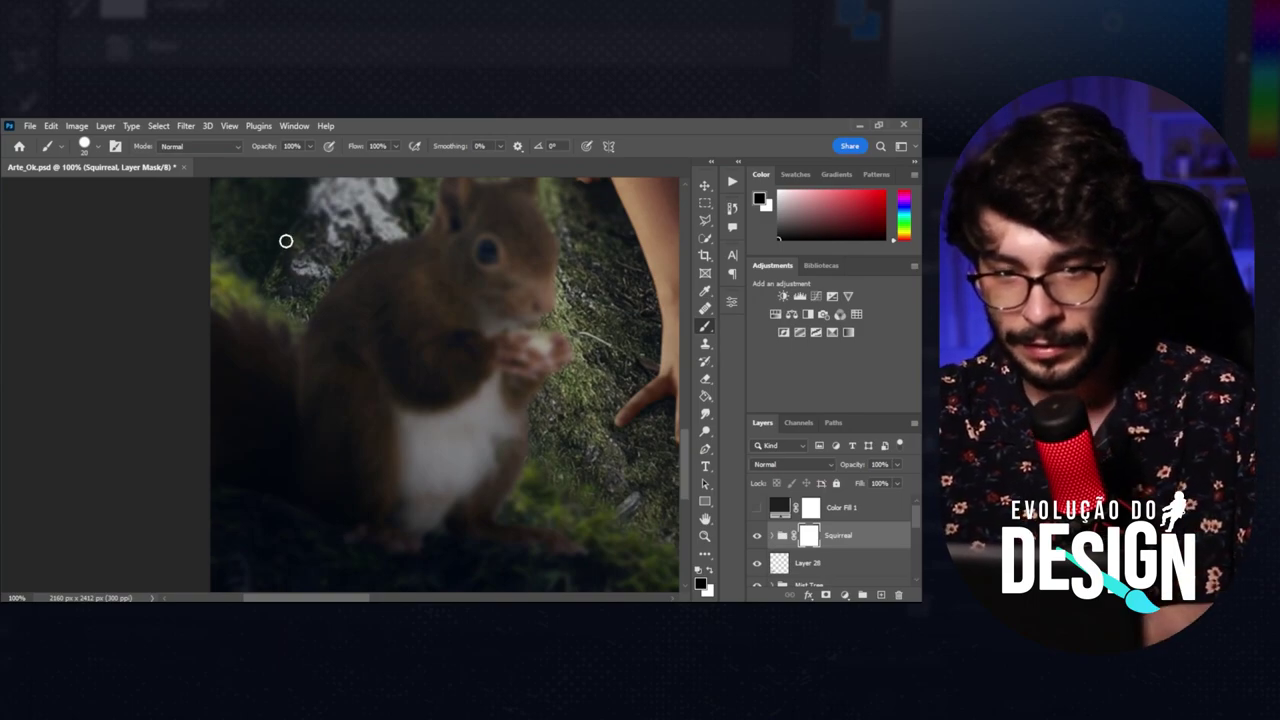
pyautogui.rightClick(348, 322)
pyautogui.click(448, 385)
pyautogui.press('Return')
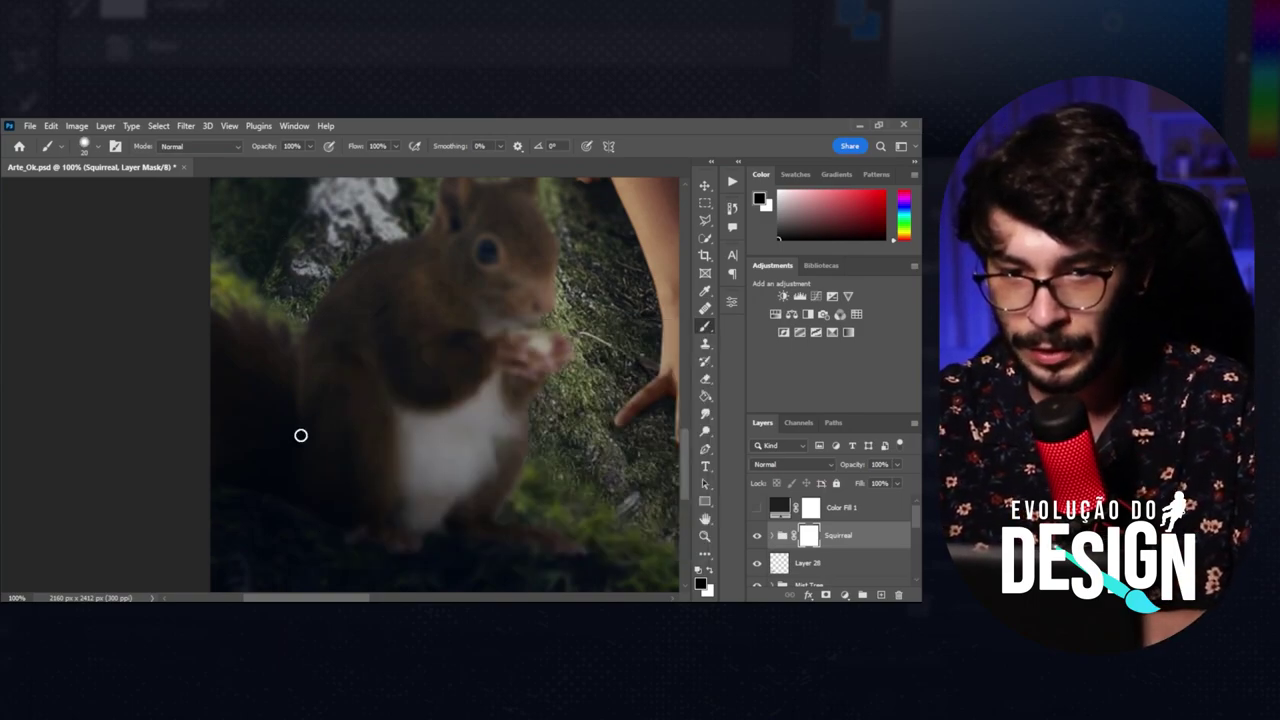
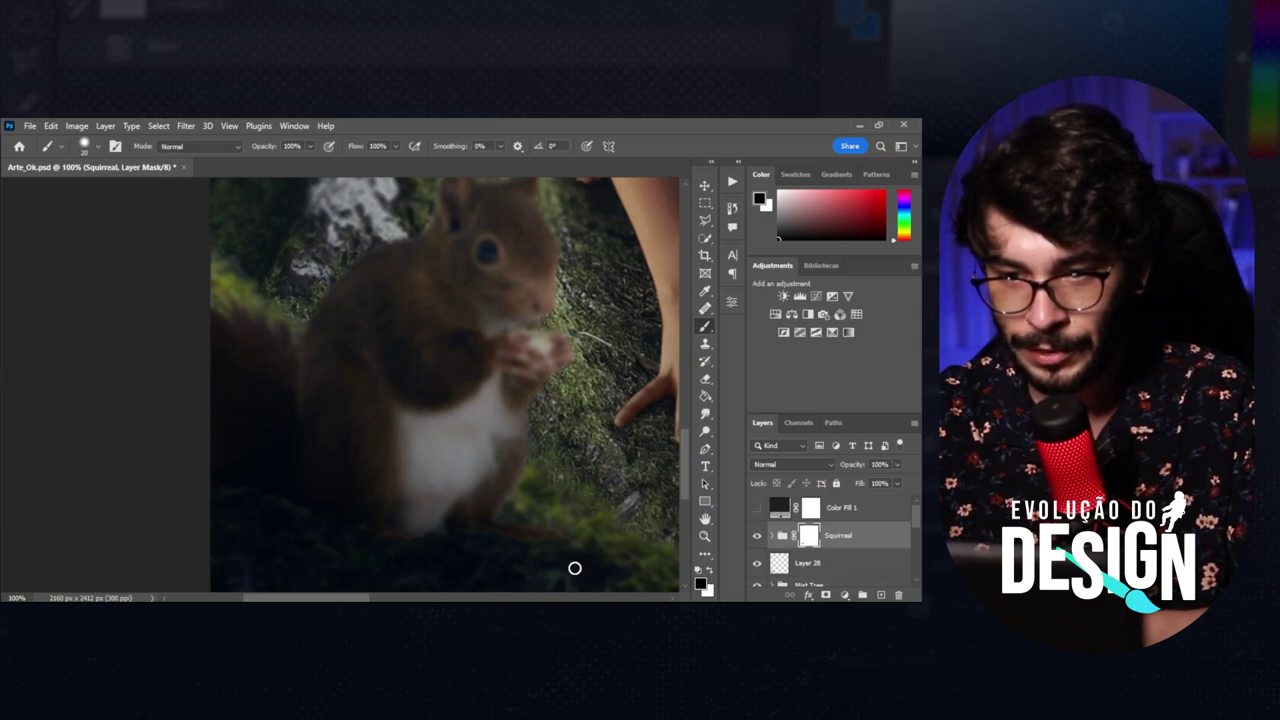
# Fit the composite on screen and add a new empty layer above the squirrel layer.
pyautogui.press('v')
pyautogui.hotkey('ctrl', '0')
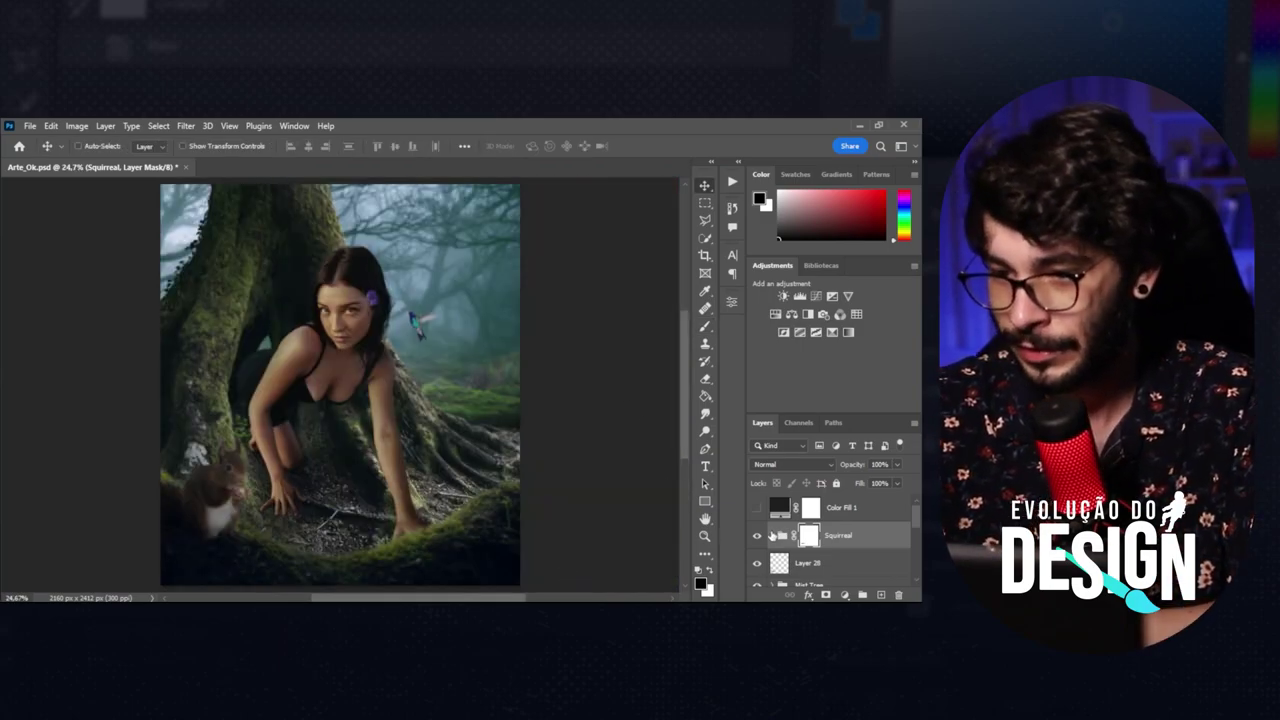
pyautogui.click(775, 535)
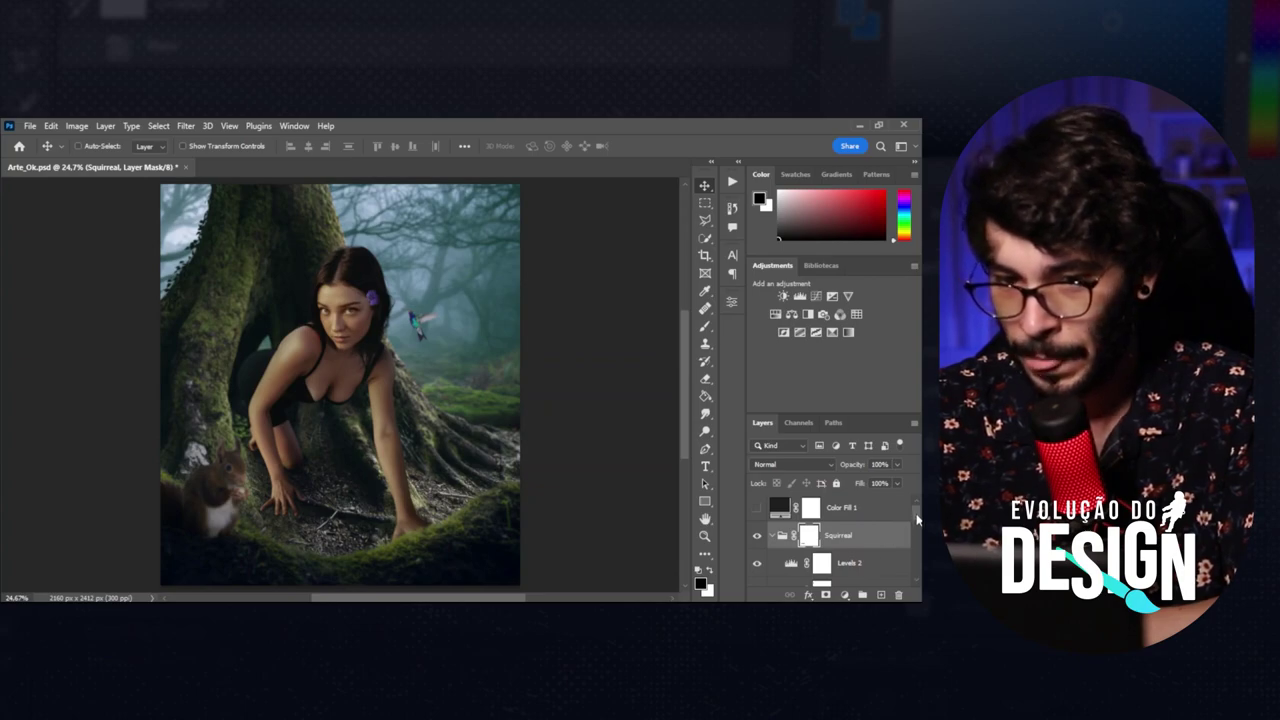
pyautogui.scroll(-3, 912, 525)
pyautogui.click(845, 534)
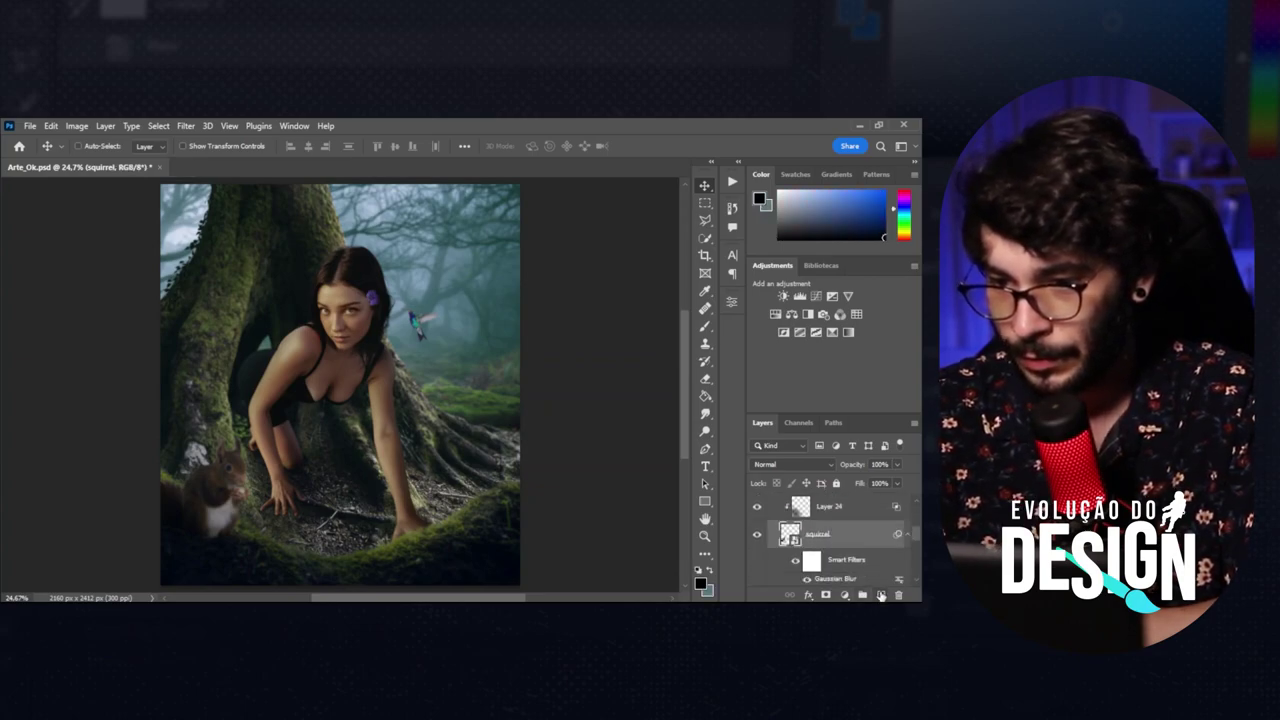
pyautogui.click(880, 596)
# Undo a too-dark test stroke and set the brush to 20% opacity with the Fluxo e opacidade preset.
pyautogui.press('b')
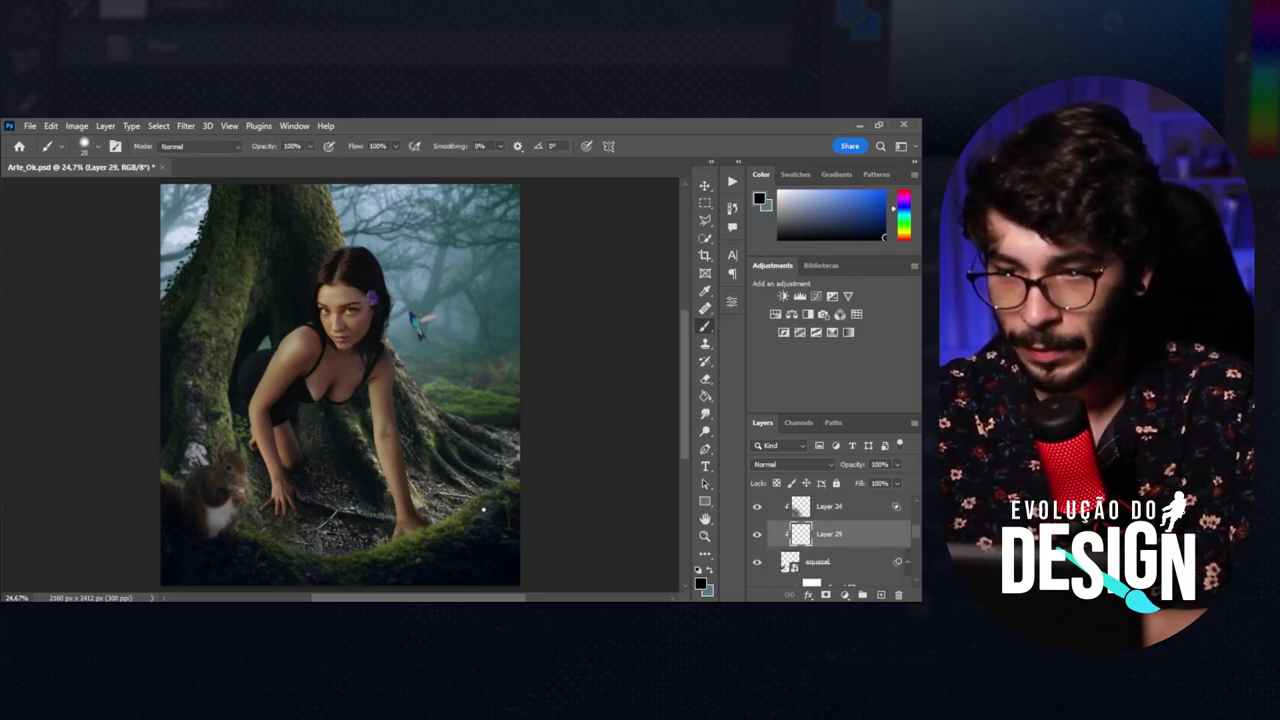
pyautogui.press(']')
pyautogui.press(']')
pyautogui.press(']')
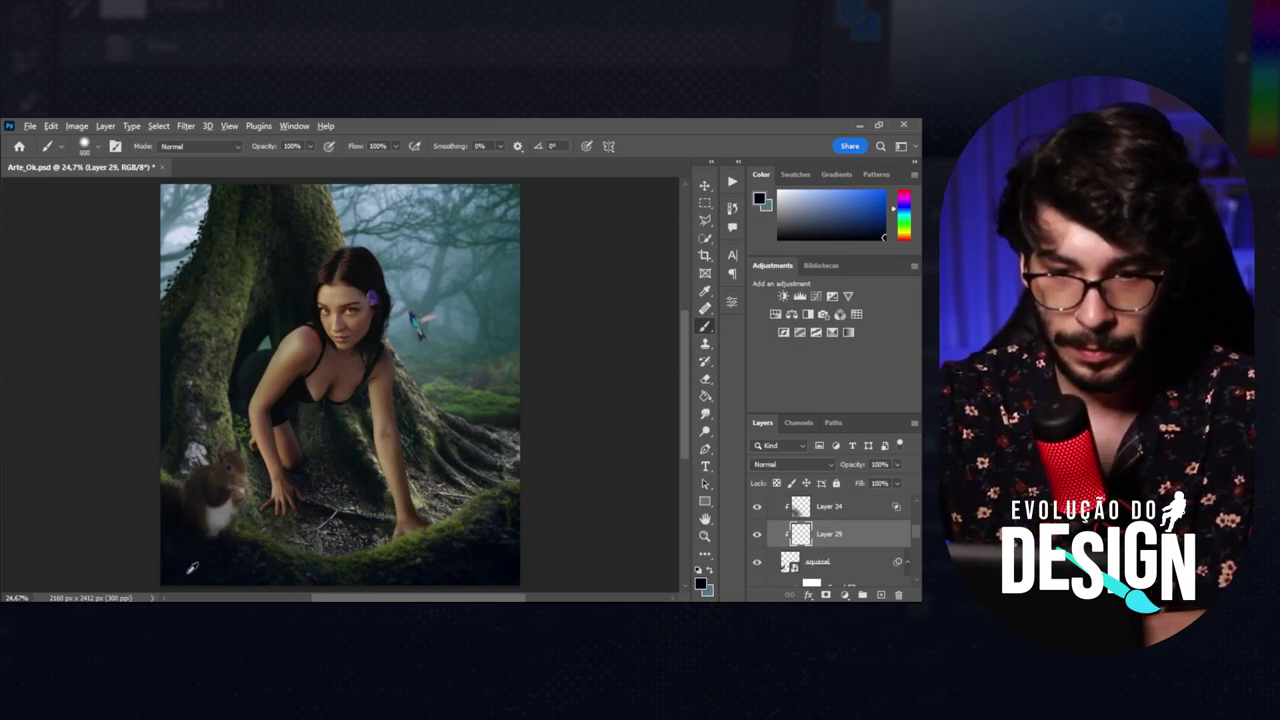
pyautogui.moveTo(189, 549); pyautogui.dragTo(103, 500)
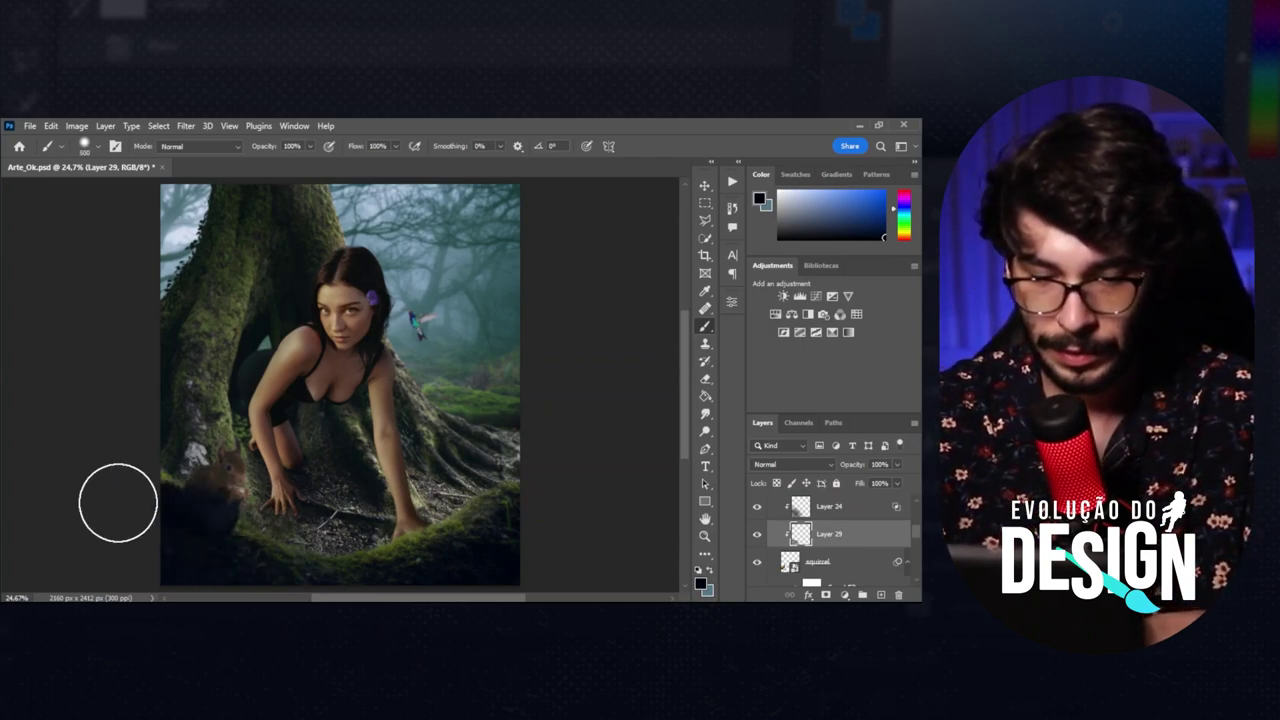
pyautogui.hotkey('ctrl', 'z')
pyautogui.press('2')
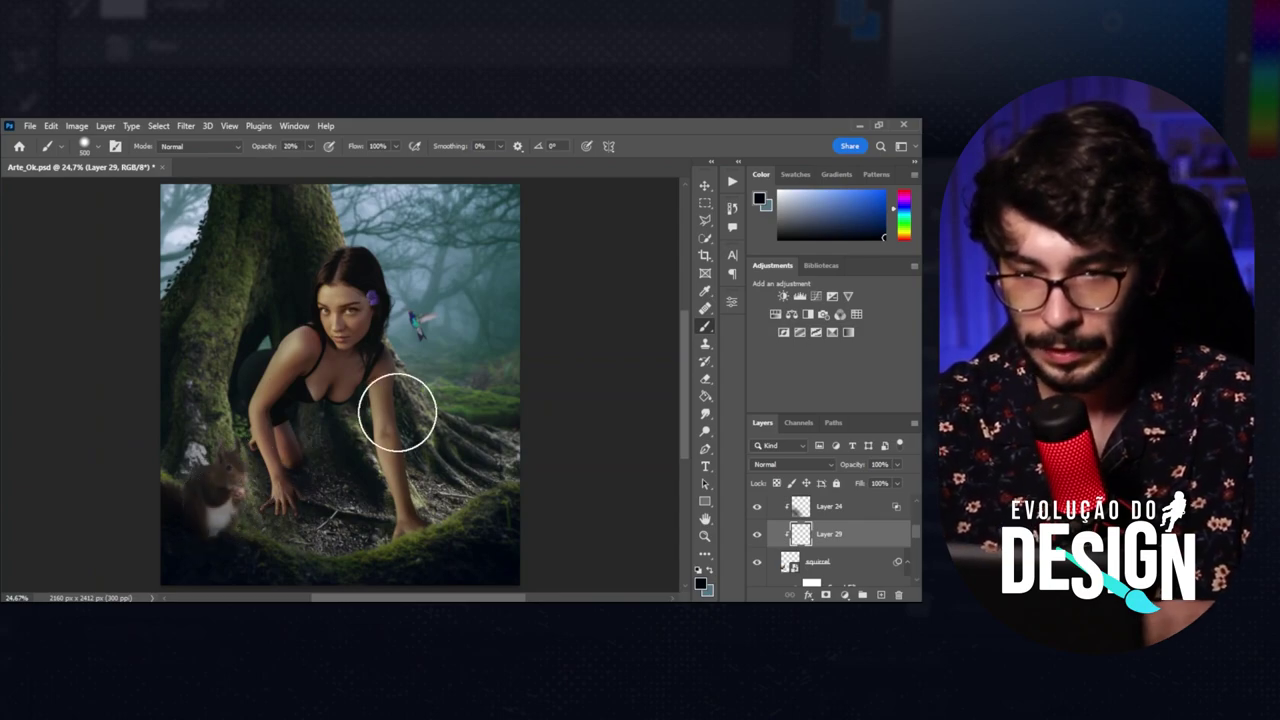
pyautogui.rightClick(330, 445)
pyautogui.doubleClick(497, 551)
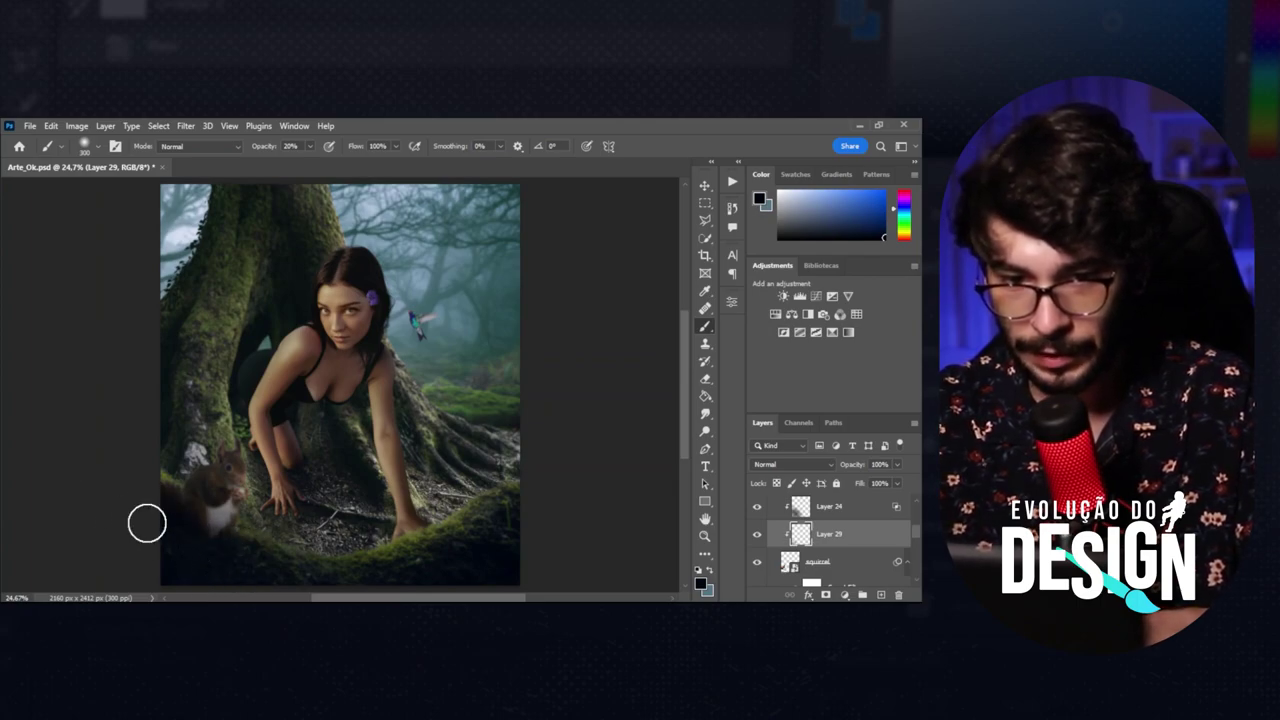
# Toggle Layer 24 and Layer 25 off and on to compare the squirrel's darkening.
pyautogui.click(756, 507)
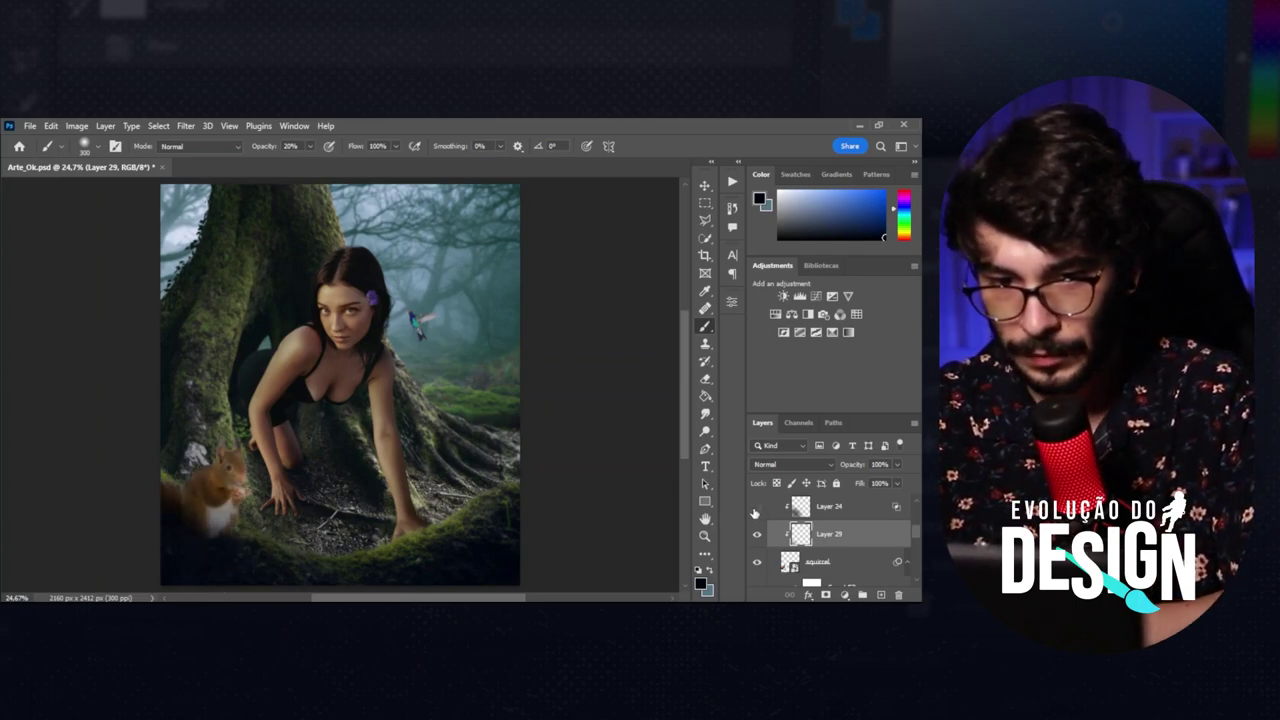
pyautogui.click(756, 507)
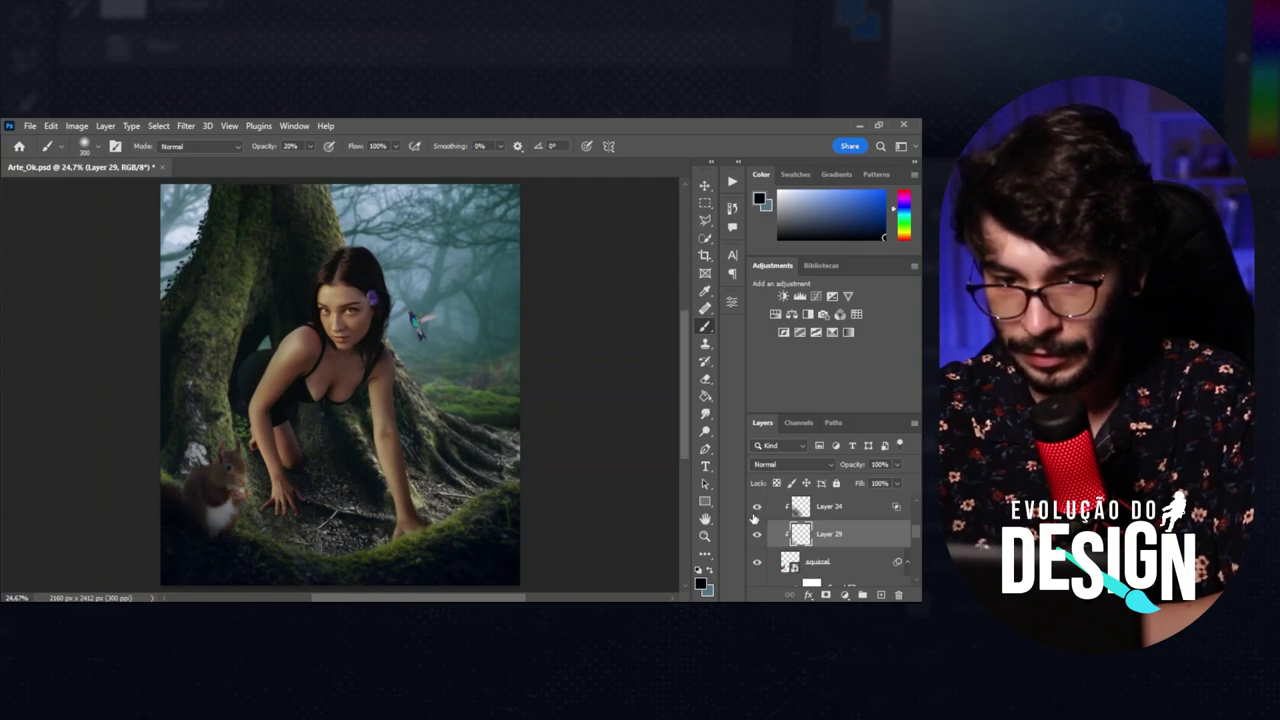
pyautogui.scroll(2, 818, 545)
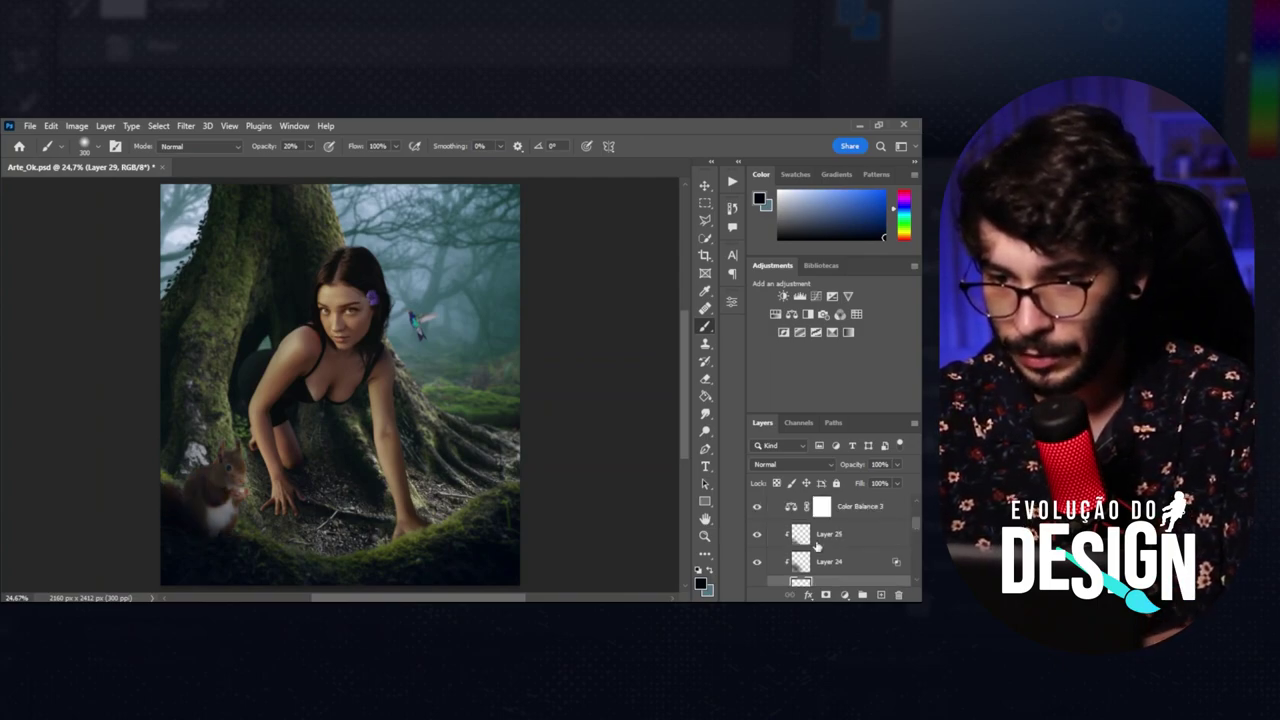
pyautogui.click(757, 538)
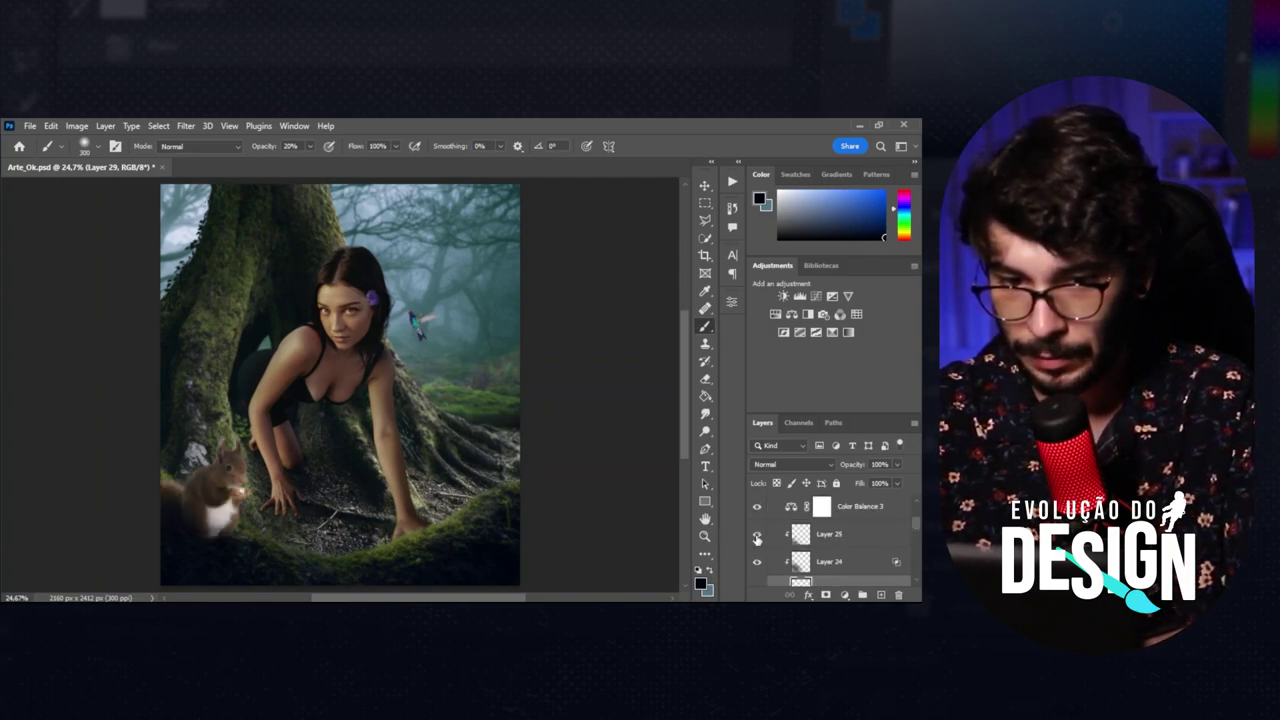
pyautogui.click(757, 538)
pyautogui.scroll(-1, 757, 538)
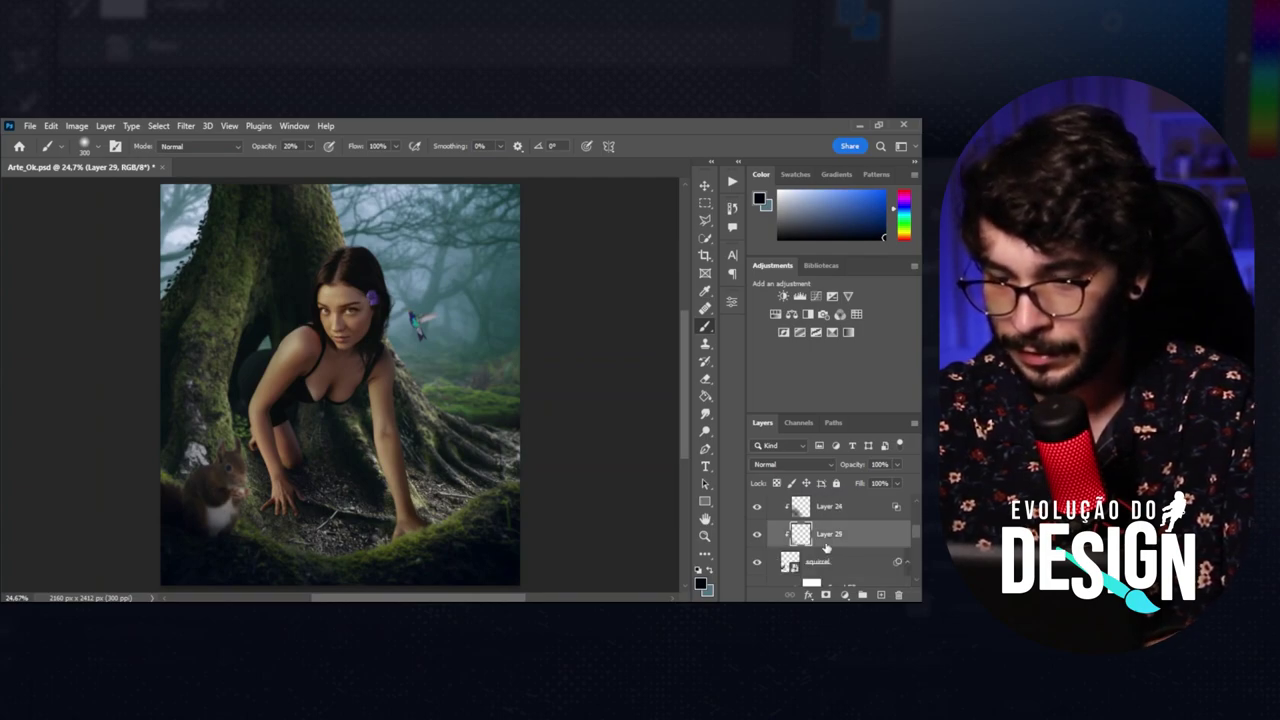
pyautogui.press('Delete')
pyautogui.press('v')
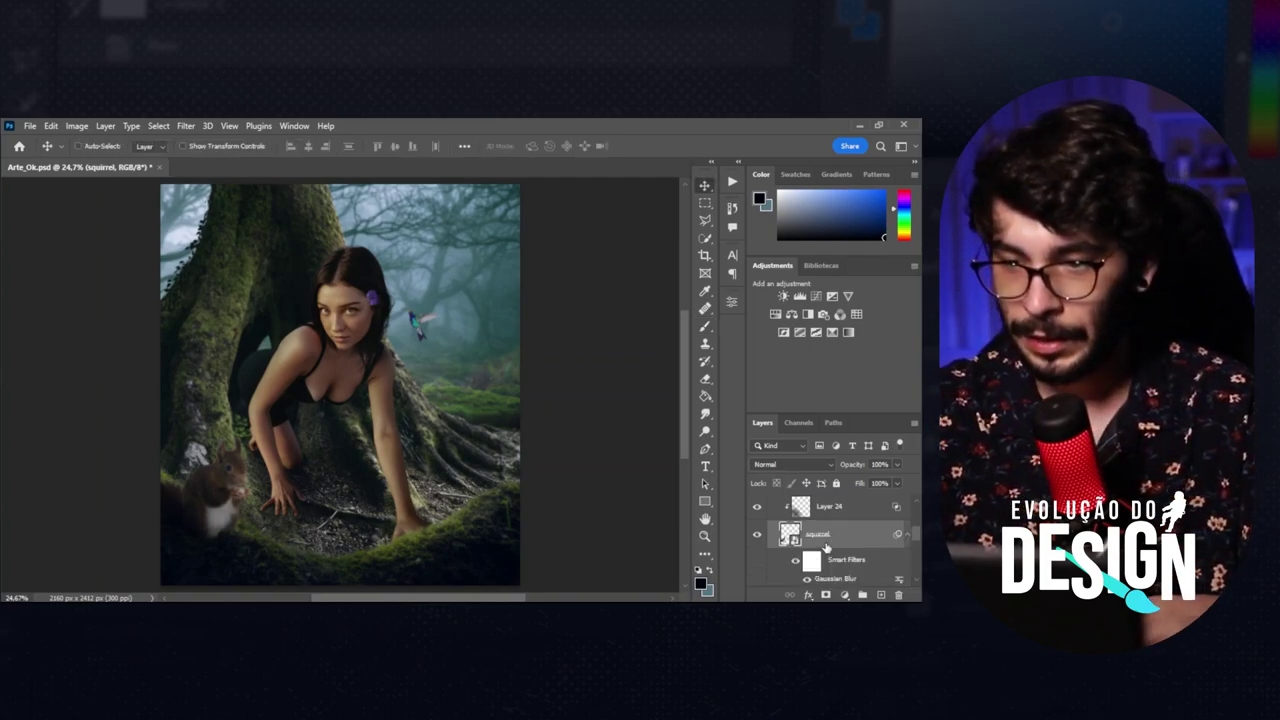
pyautogui.scroll(1, 826, 547)
pyautogui.scroll(1, 826, 547)
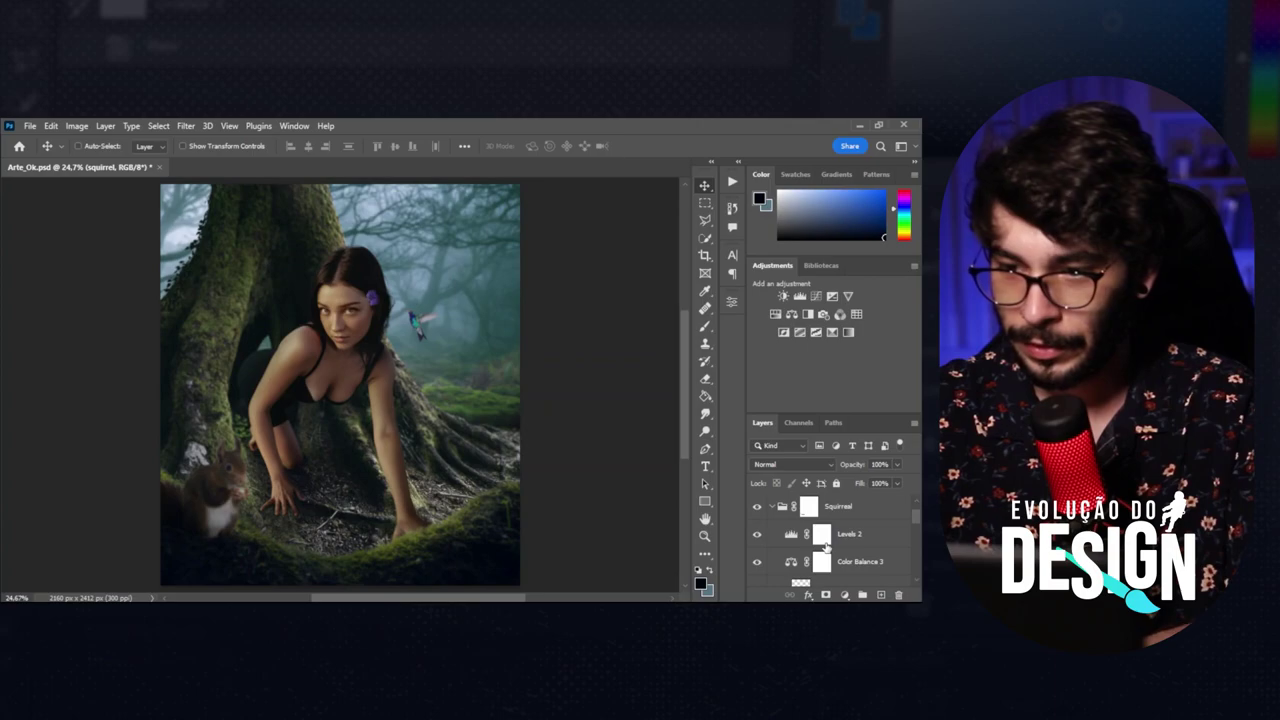
pyautogui.click(771, 508)
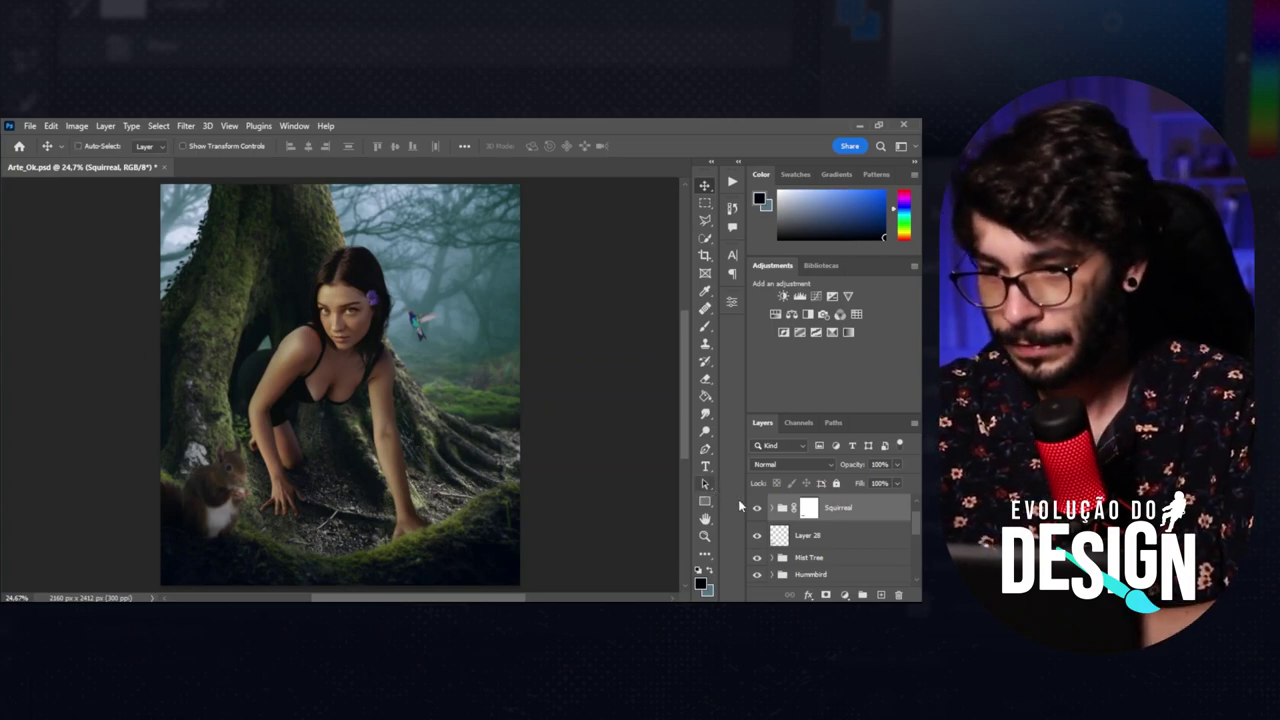
# Compare the Squirreal group's visibility and select Layer 29 inside it for shading.
pyautogui.click(757, 508)
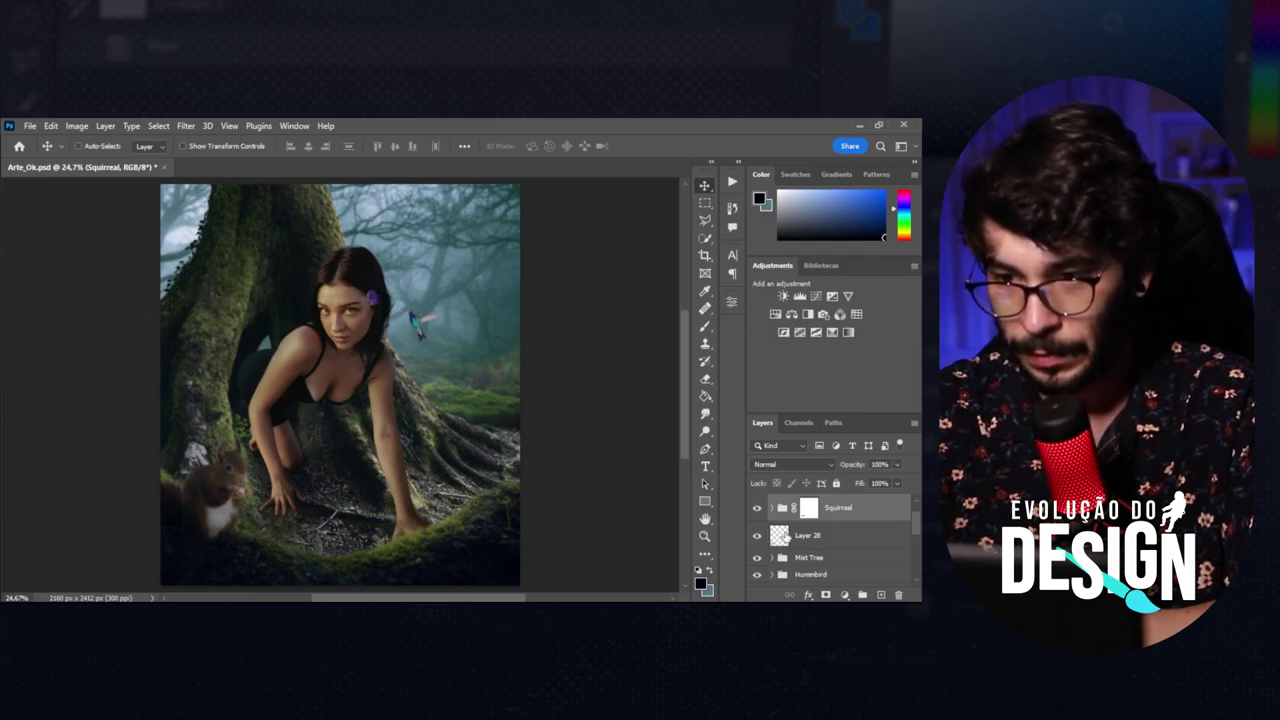
pyautogui.click(789, 537)
pyautogui.press('b')
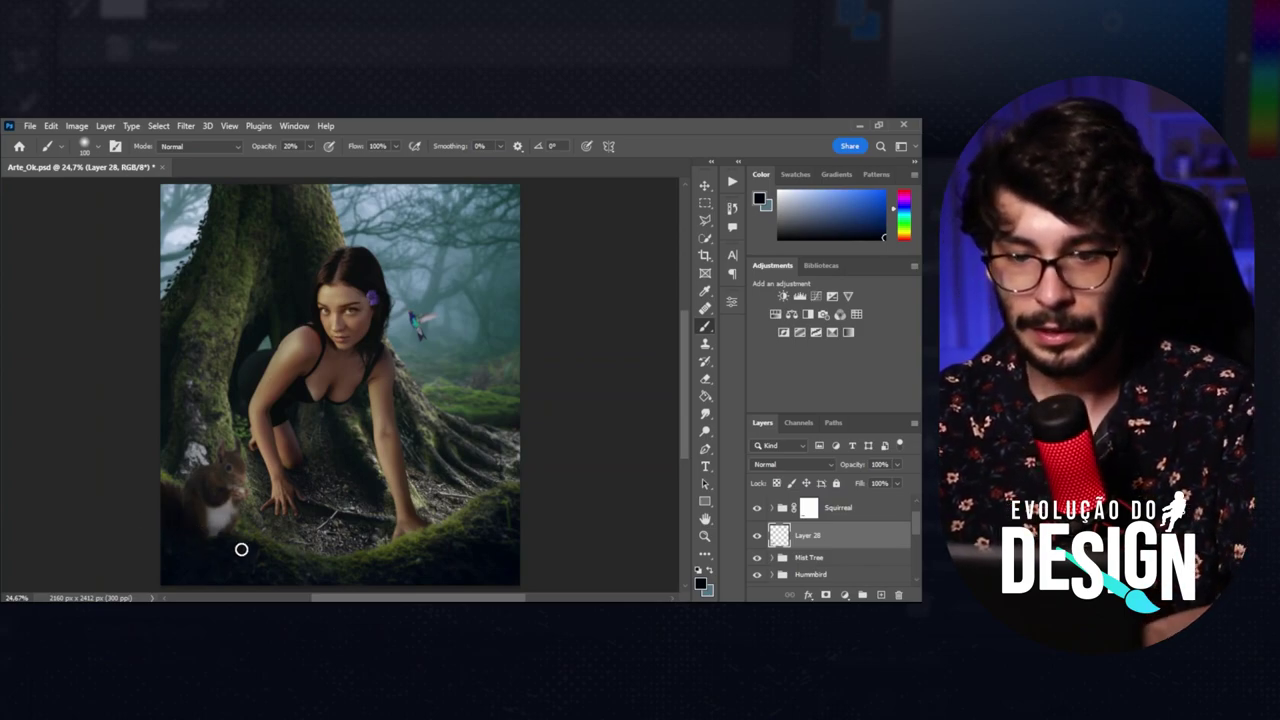
pyautogui.press('v')
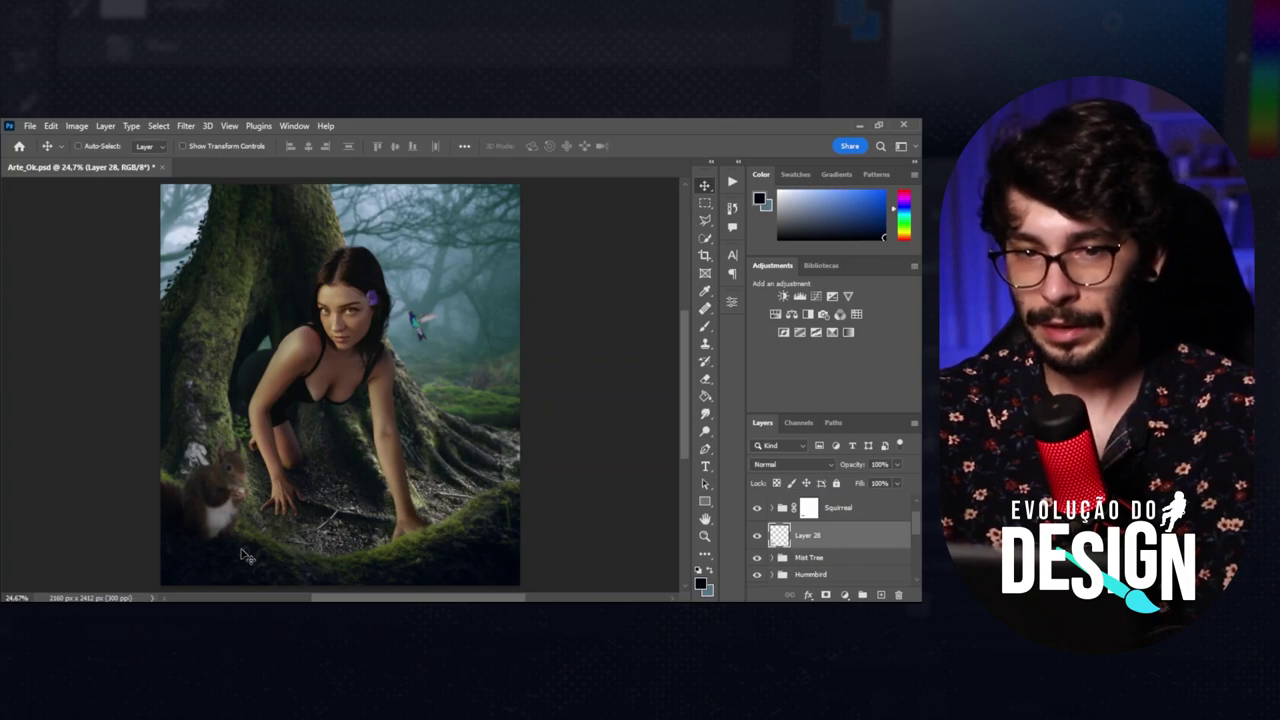
pyautogui.click(776, 510)
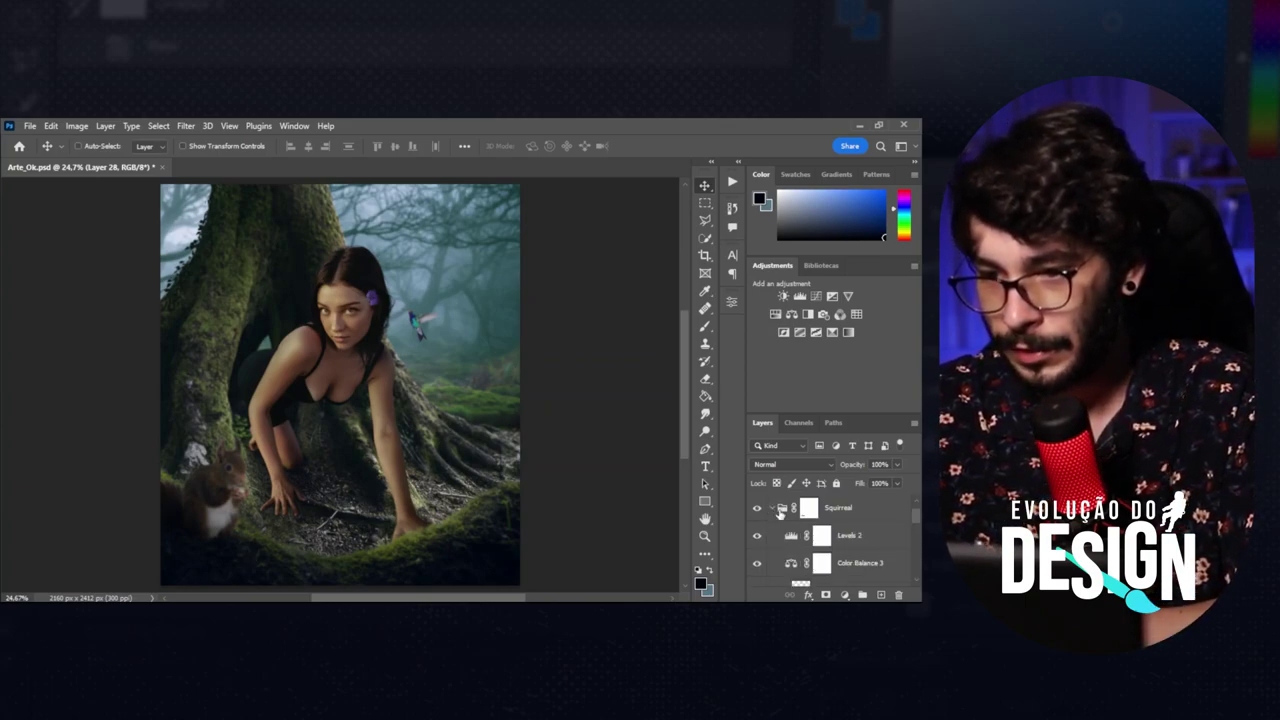
pyautogui.click(849, 538)
pyautogui.scroll(-3, 912, 525)
pyautogui.click(870, 519)
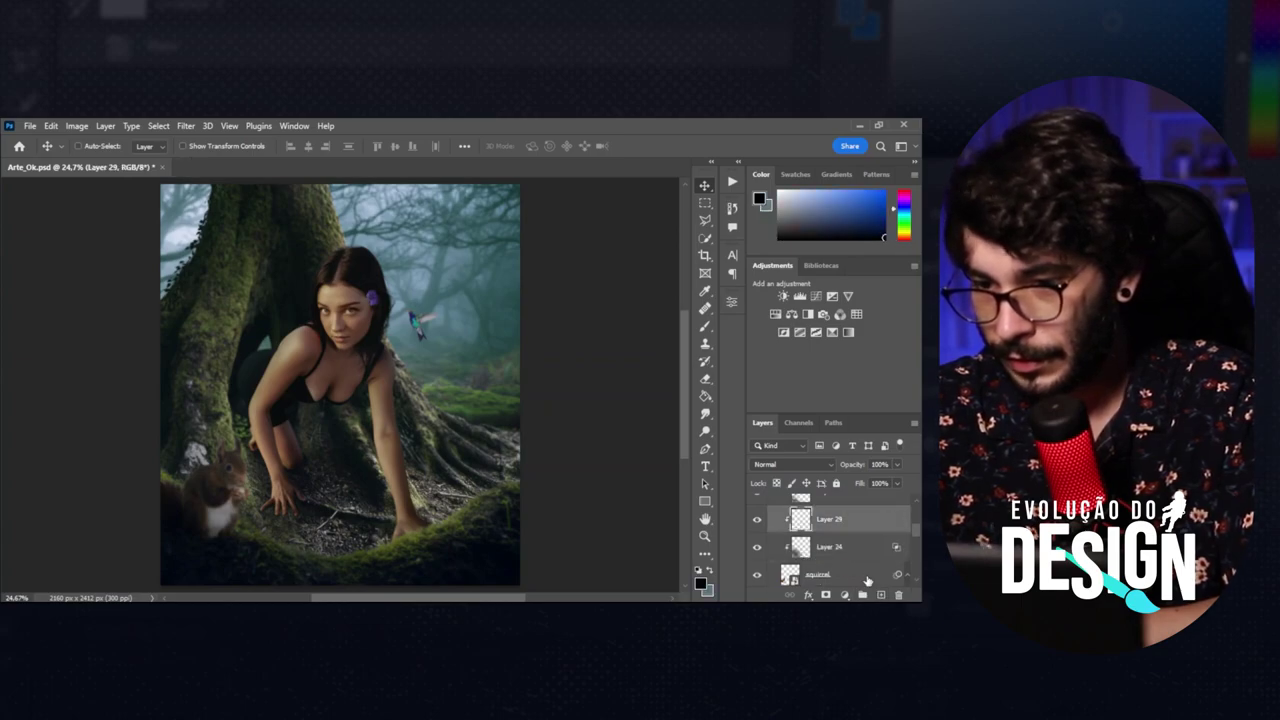
pyautogui.scroll(3, 914, 545)
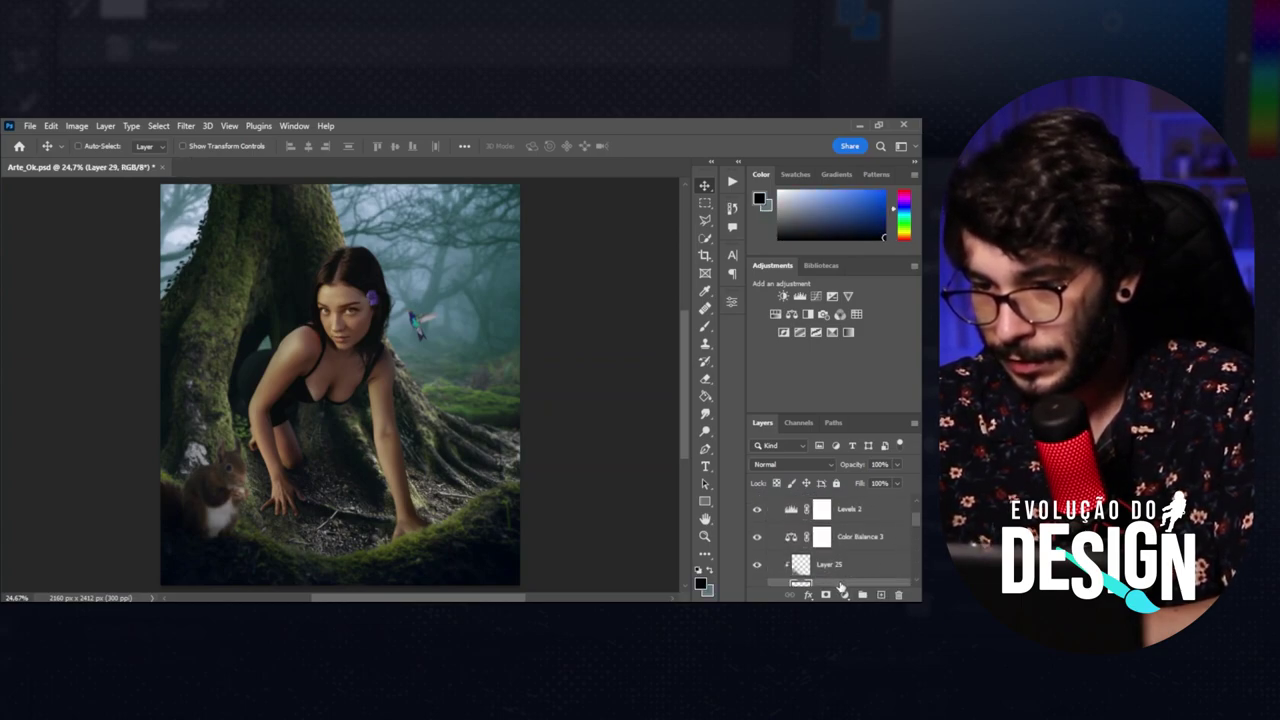
# Paint soft 20% opacity shadows over the squirrel and roots with a 200 px brush.
pyautogui.press('b')
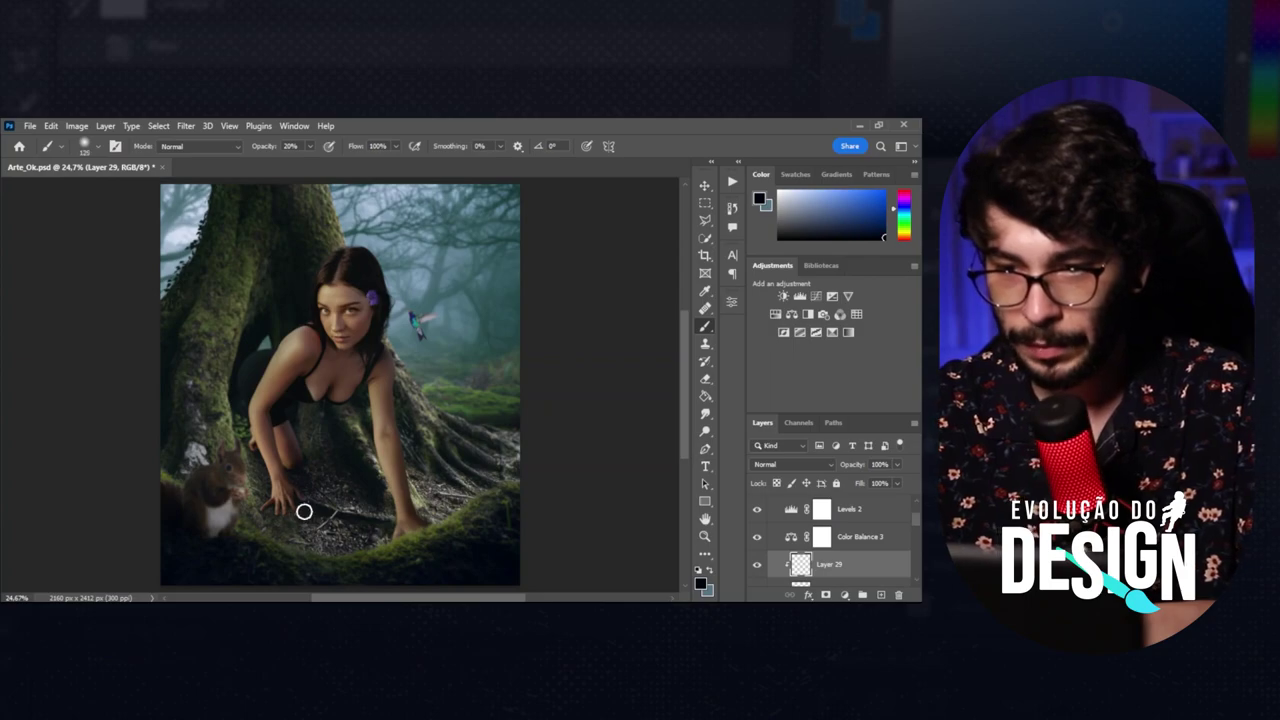
pyautogui.press(']')
pyautogui.press(']')
pyautogui.press(']')
pyautogui.moveTo(239, 467)
pyautogui.mouseDown()
pyautogui.moveTo(234, 427)
pyautogui.moveTo(427, 566)
pyautogui.mouseUp()
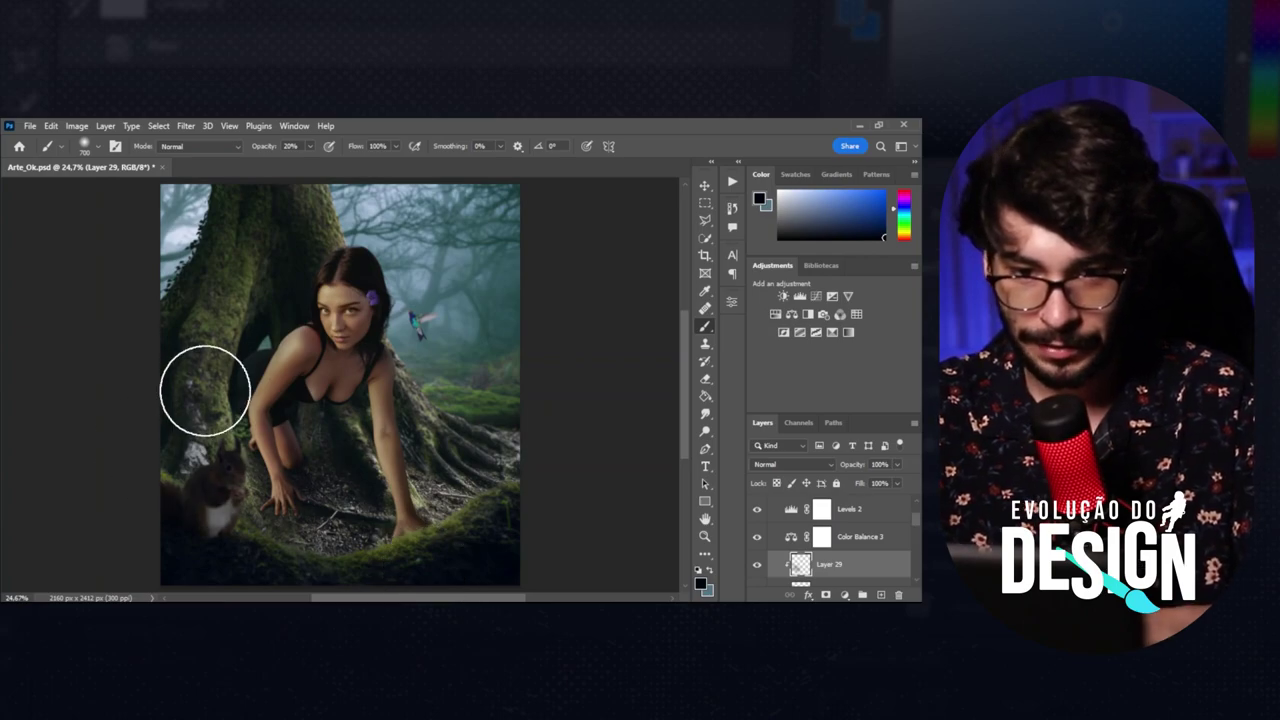
pyautogui.press('v')
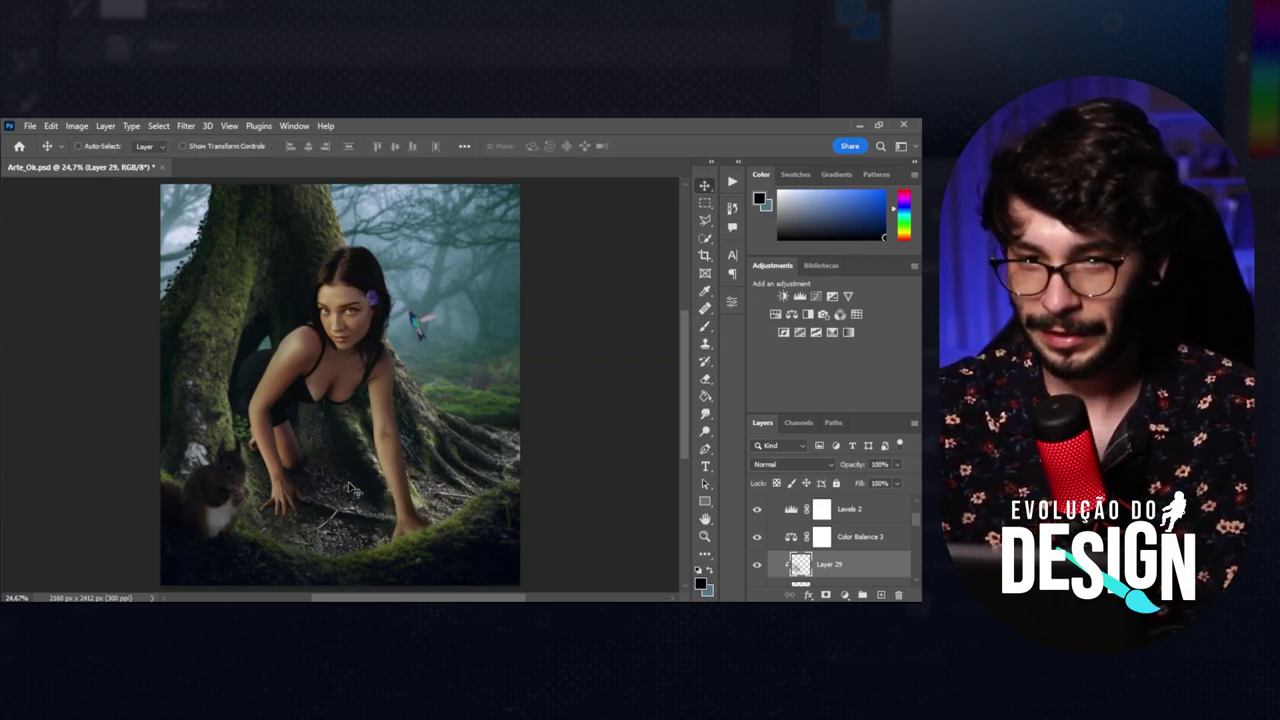
pyautogui.scroll(2, 778, 537)
pyautogui.click(777, 536)
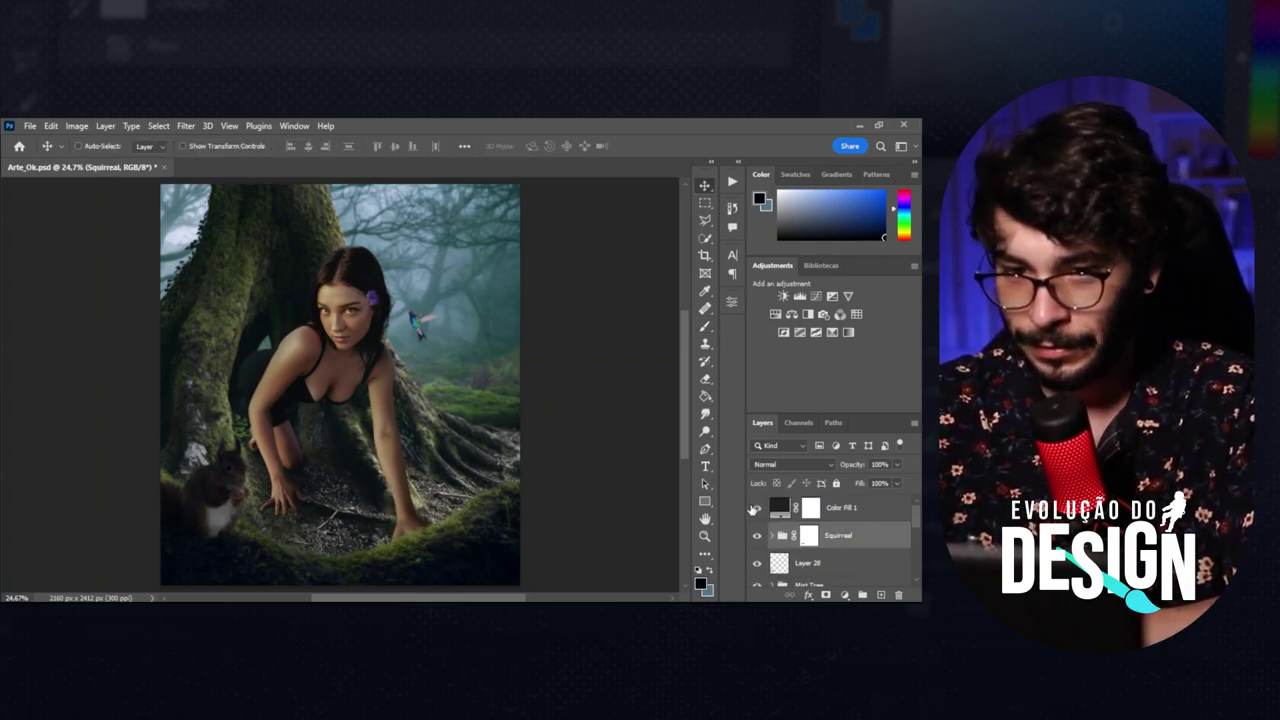
pyautogui.click(756, 508)
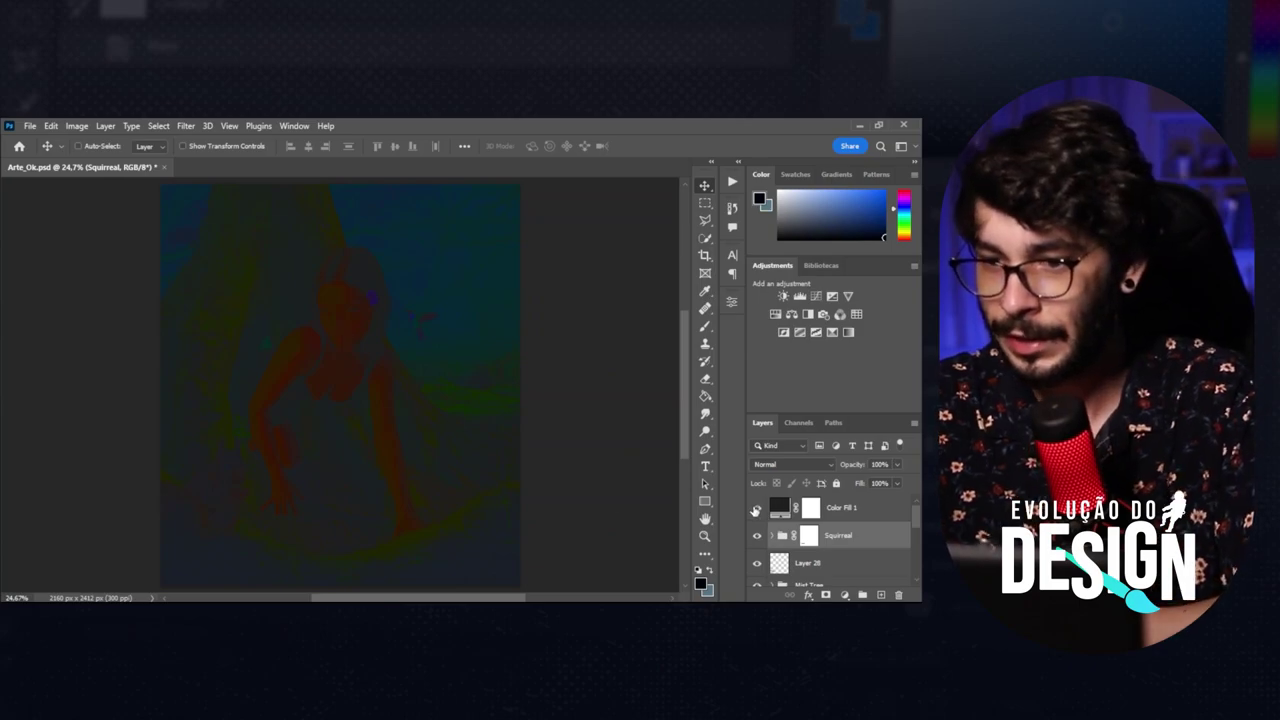
pyautogui.click(756, 508)
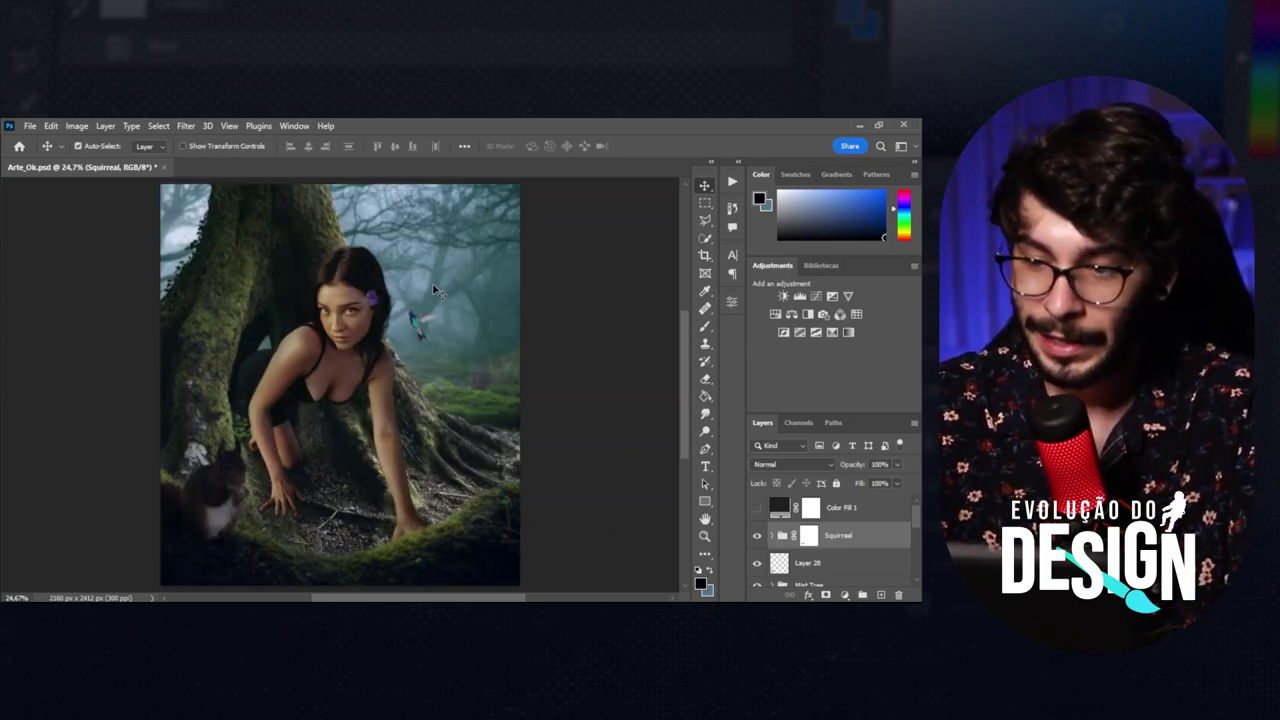
pyautogui.hotkey('ctrl', '-')
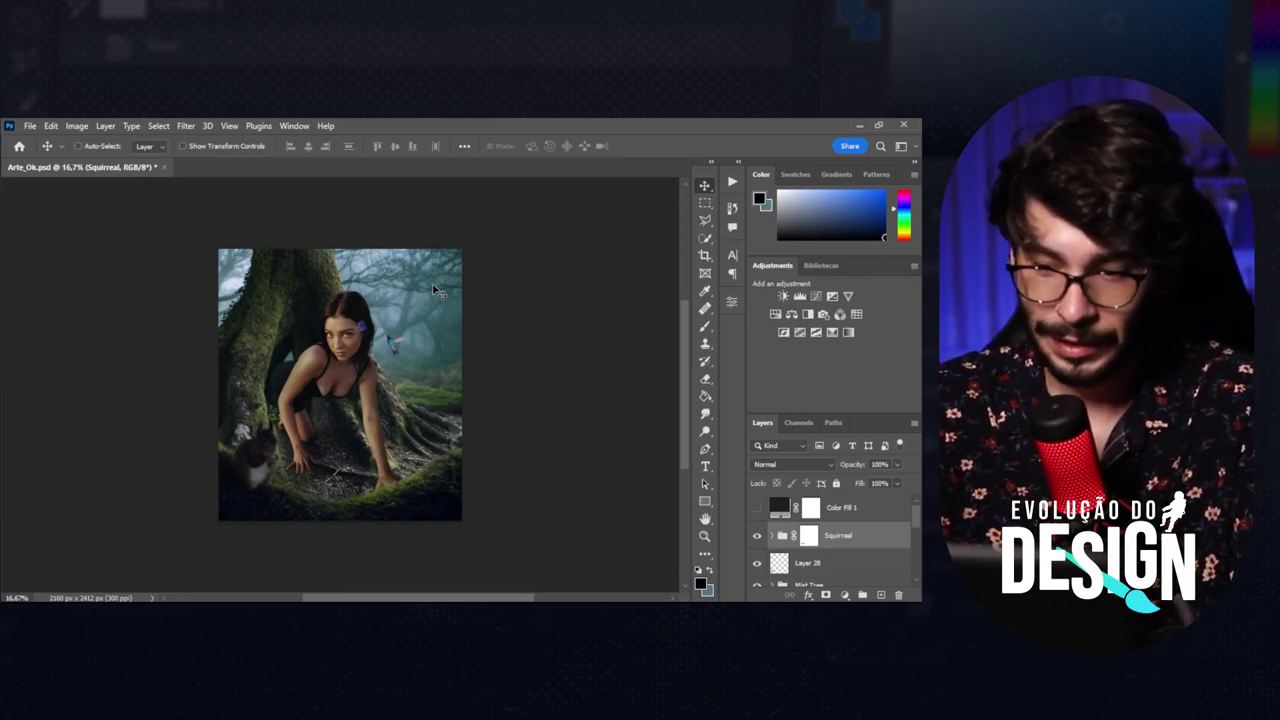
pyautogui.hotkey('ctrl', '+')
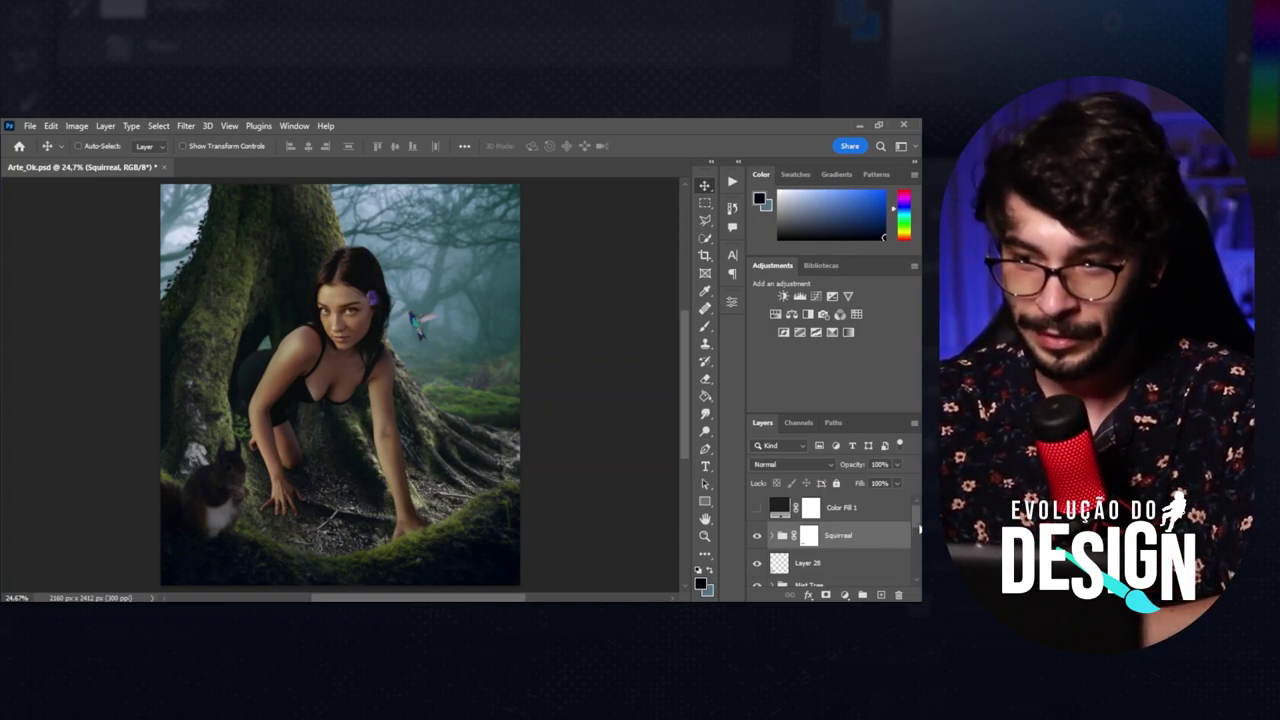
pyautogui.moveTo(915, 518); pyautogui.dragTo(910, 565)
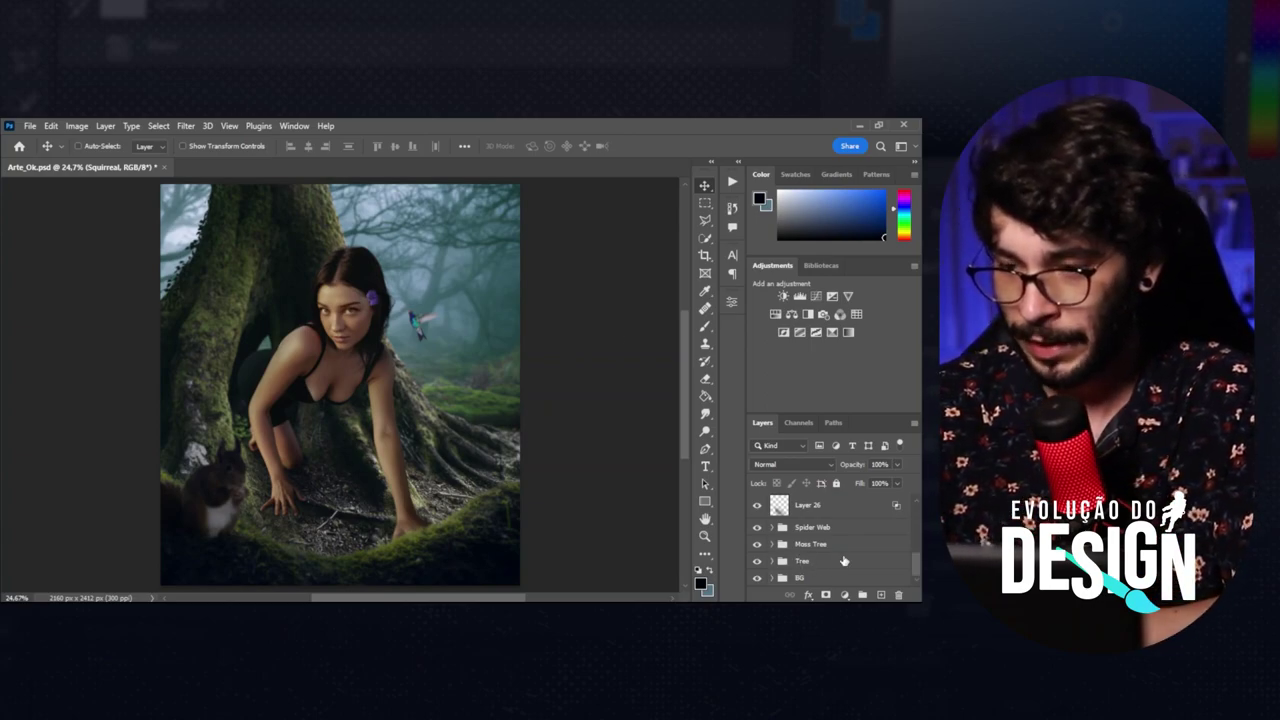
pyautogui.scroll(1, 911, 558)
# Select the shading layer in the Hero group and set a soft brush to 10% opacity.
pyautogui.scroll(2, 905, 550)
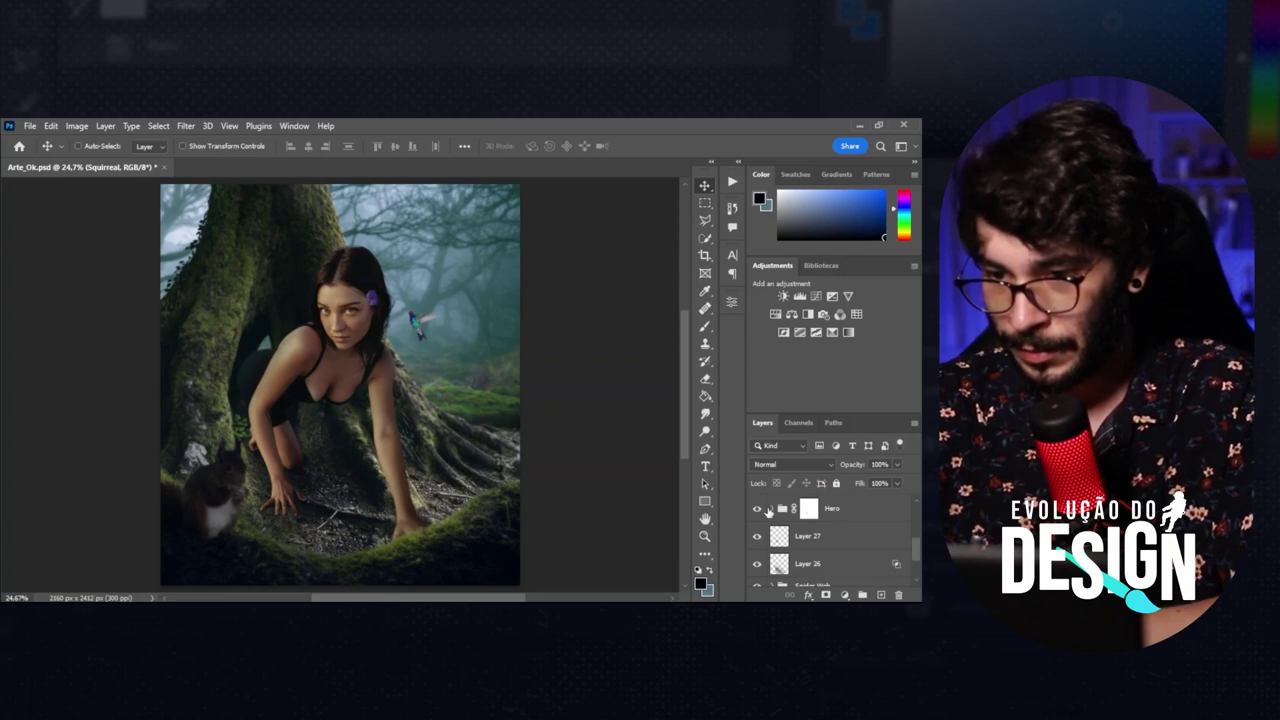
pyautogui.click(769, 509)
pyautogui.scroll(-2, 908, 551)
pyautogui.scroll(-2, 908, 551)
pyautogui.scroll(-2, 908, 551)
pyautogui.click(840, 567)
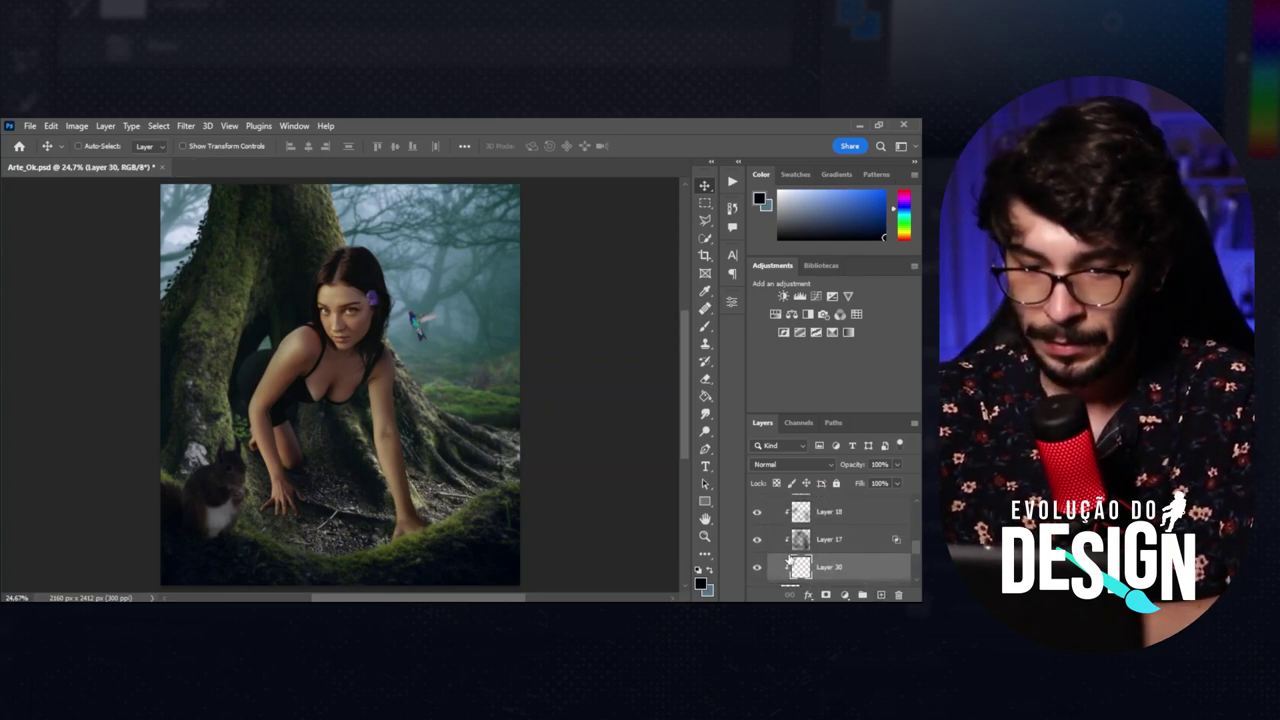
pyautogui.press('b')
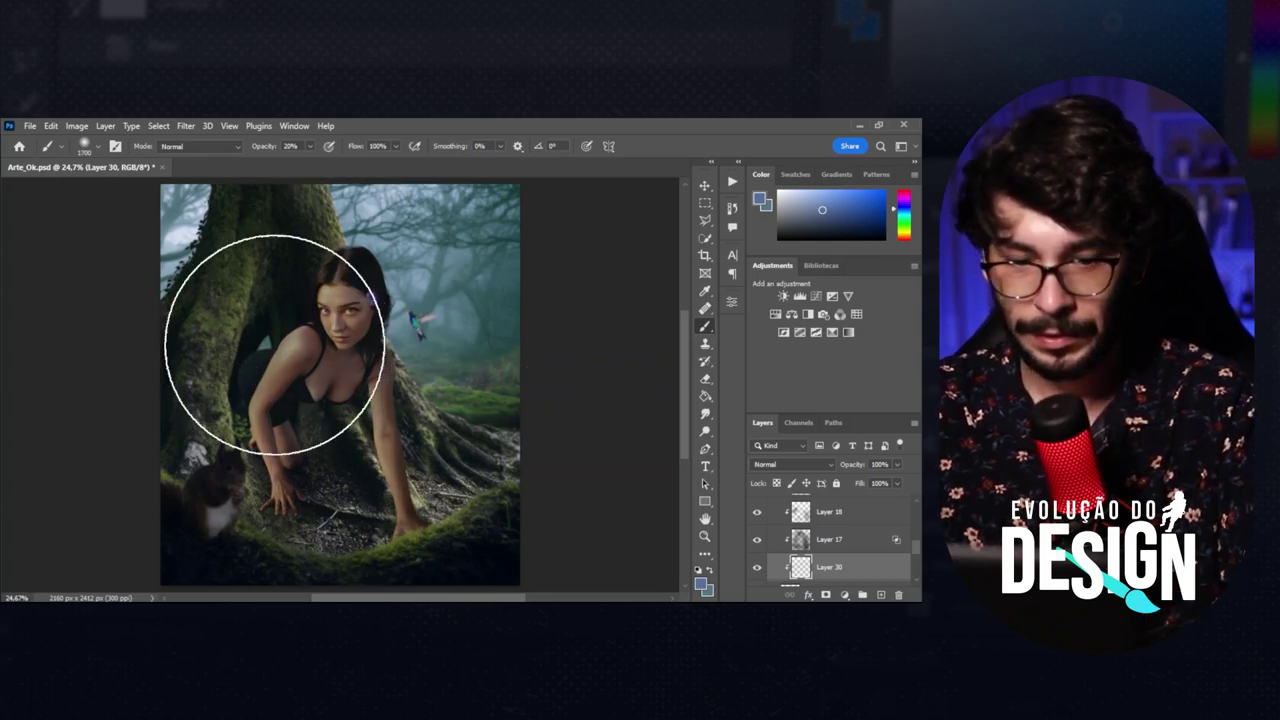
pyautogui.press('[')
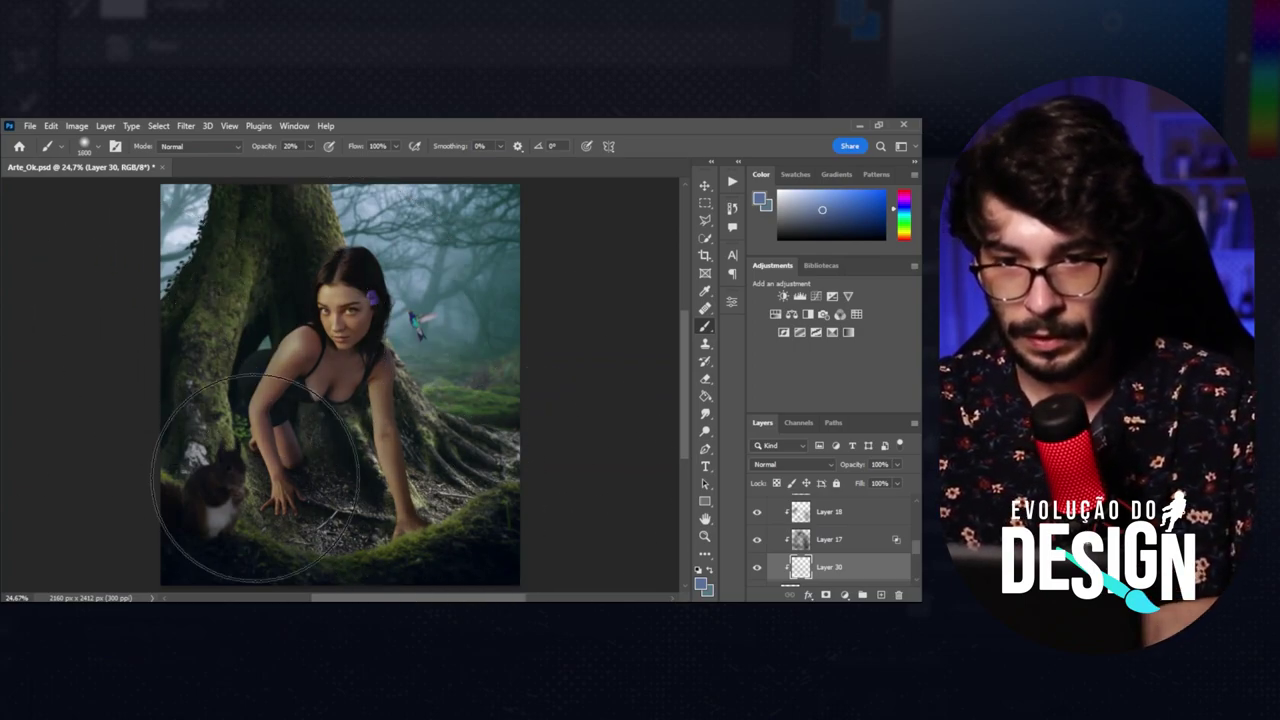
pyautogui.press('[')
pyautogui.press('[')
pyautogui.press('[')
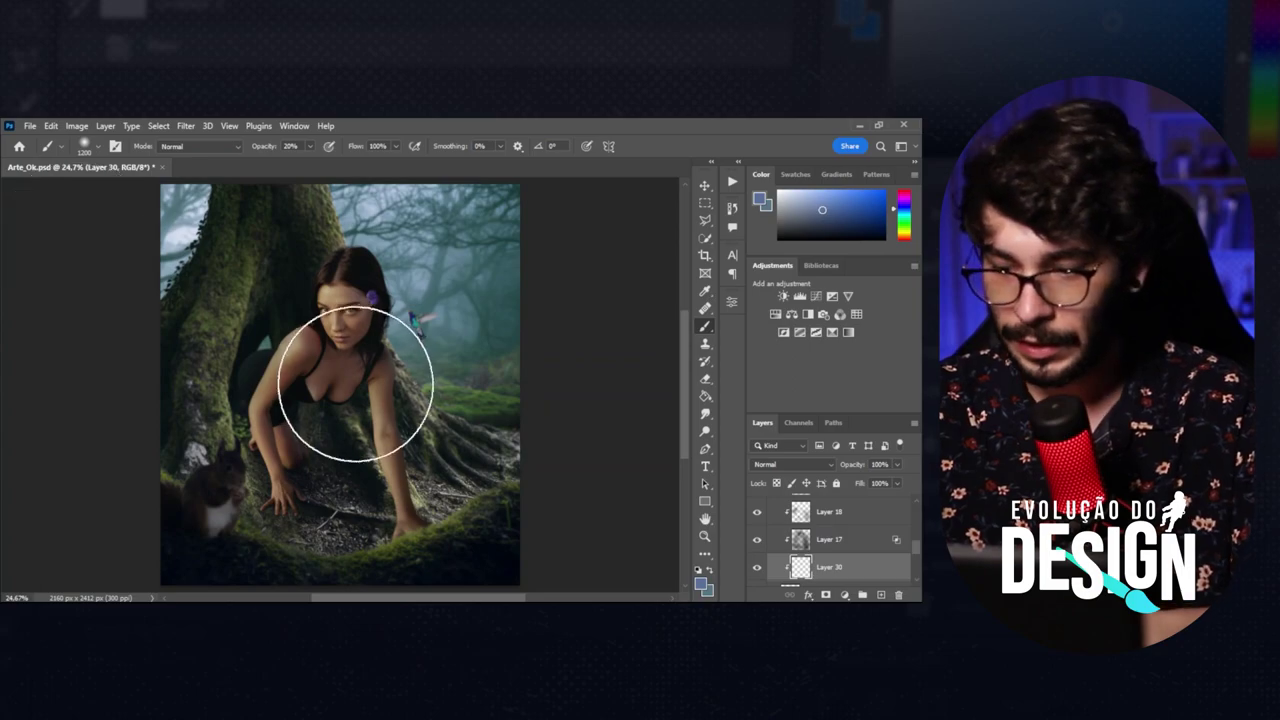
pyautogui.press('1')
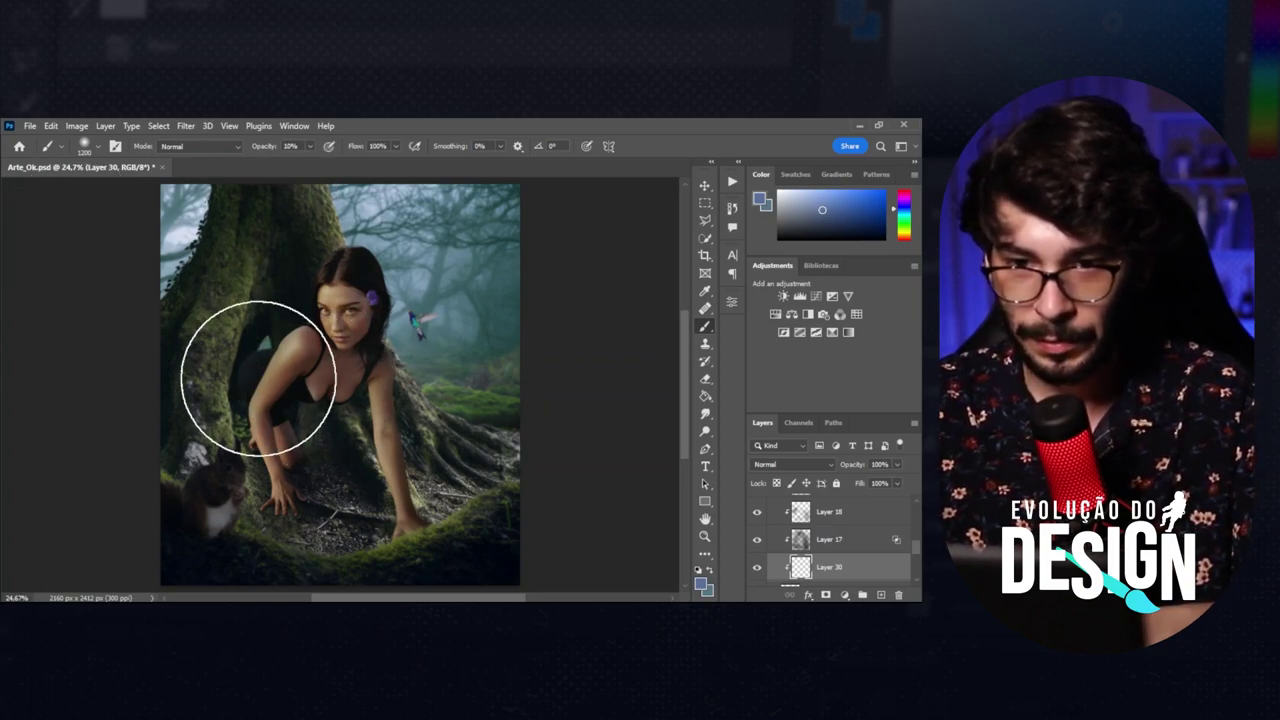
pyautogui.press('[')
pyautogui.press('[')
pyautogui.press('[')
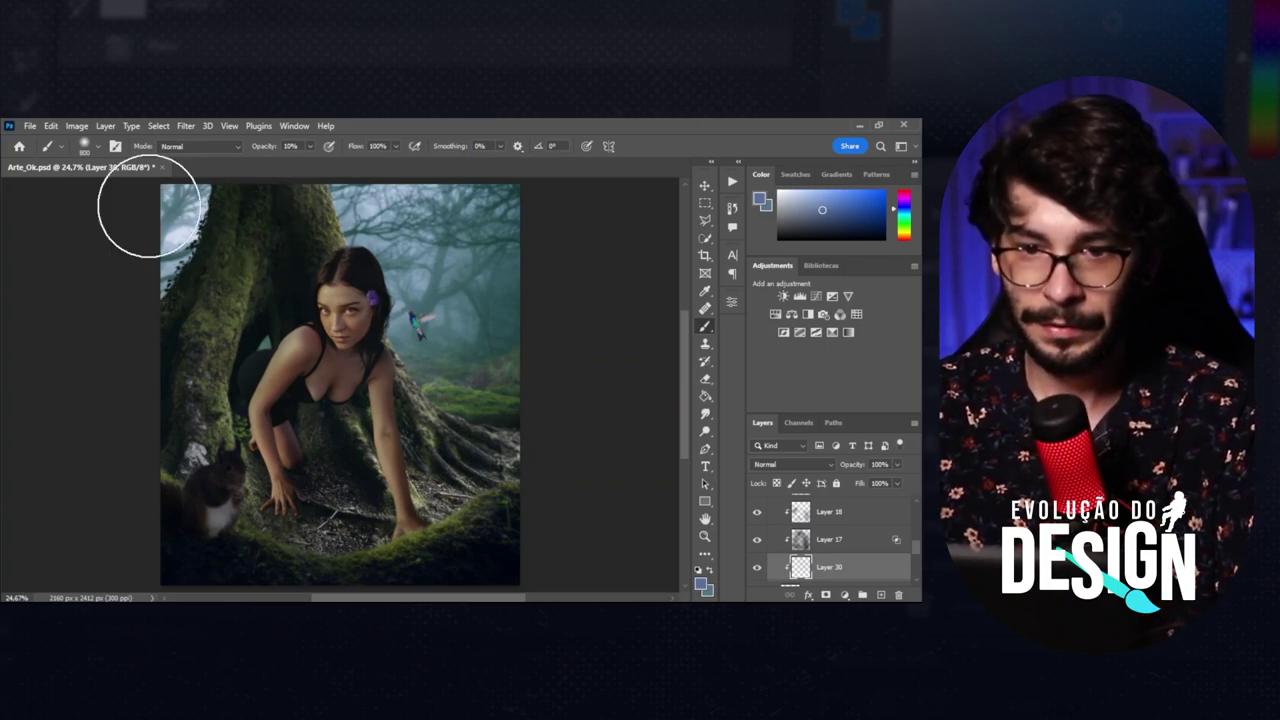
pyautogui.press('[')
pyautogui.press('[')
pyautogui.press('[')
pyautogui.press('[')
pyautogui.press('[')
pyautogui.press('[')
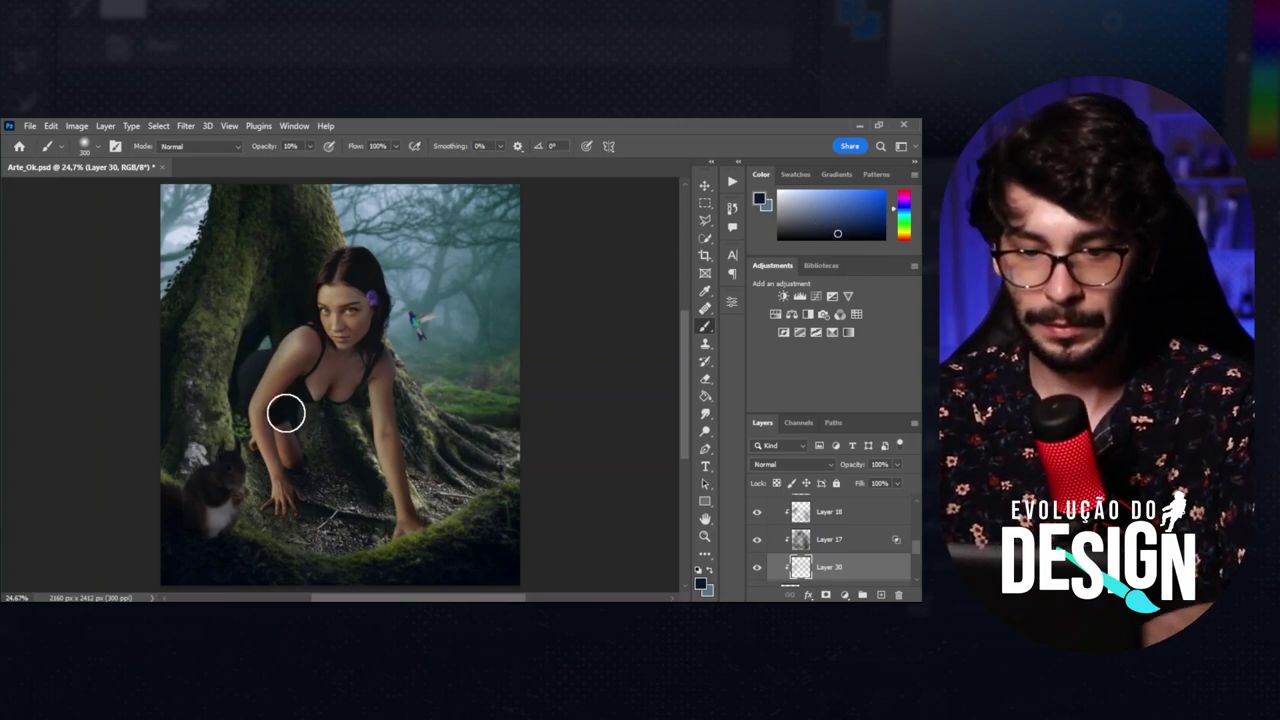
# Move Layer 30 just under Curves 2 and darken the lower-left area near the squirrel.
pyautogui.press('v')
pyautogui.moveTo(800, 567); pyautogui.dragTo(798, 555)
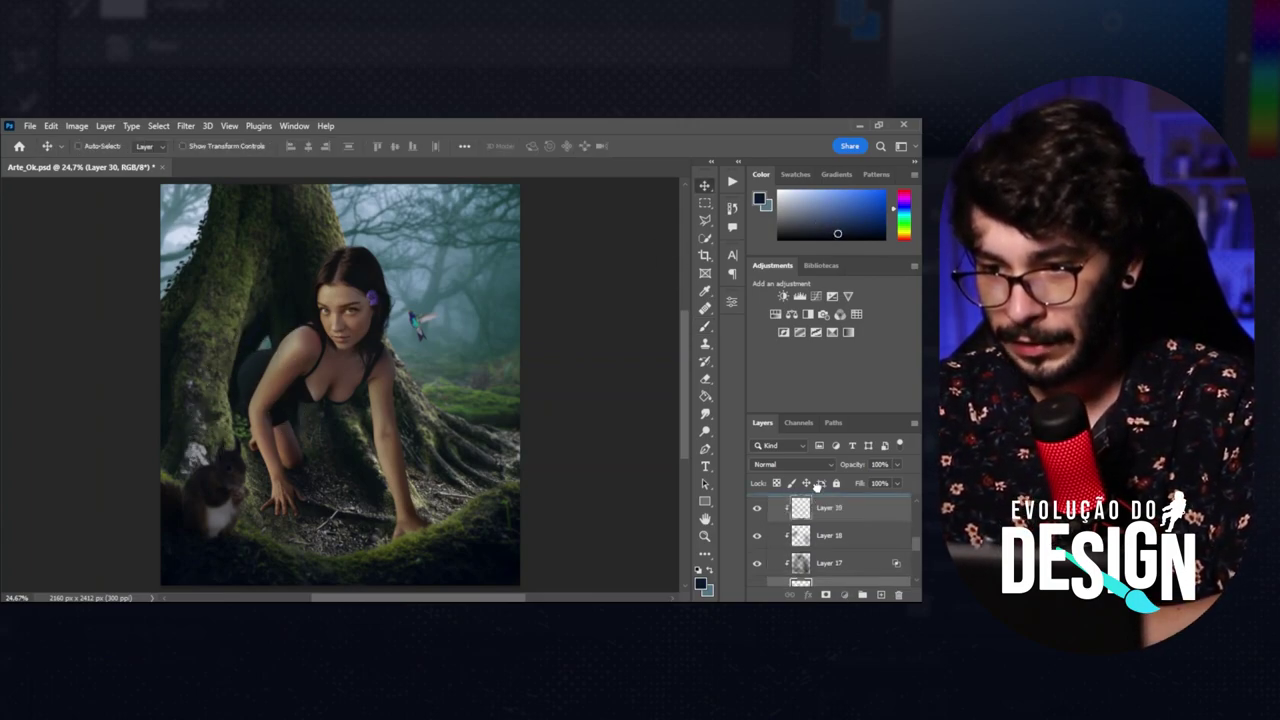
pyautogui.press('b')
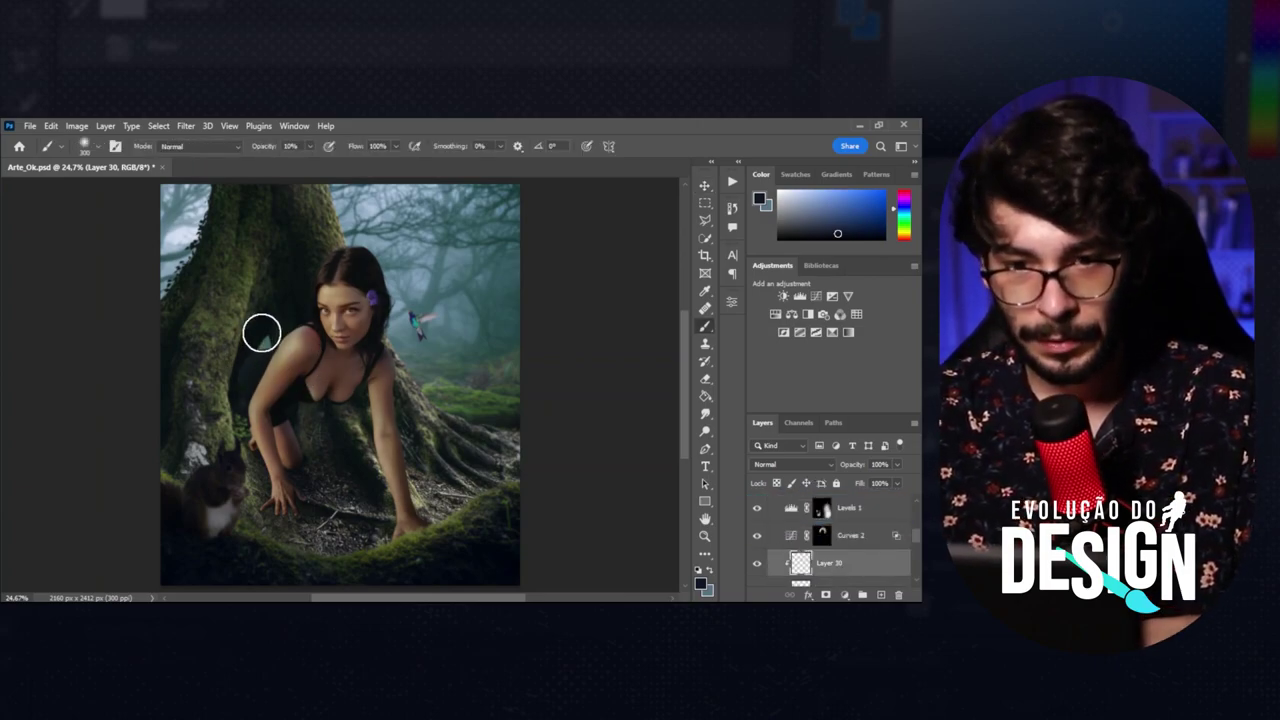
pyautogui.press(']')
pyautogui.press(']')
pyautogui.press(']')
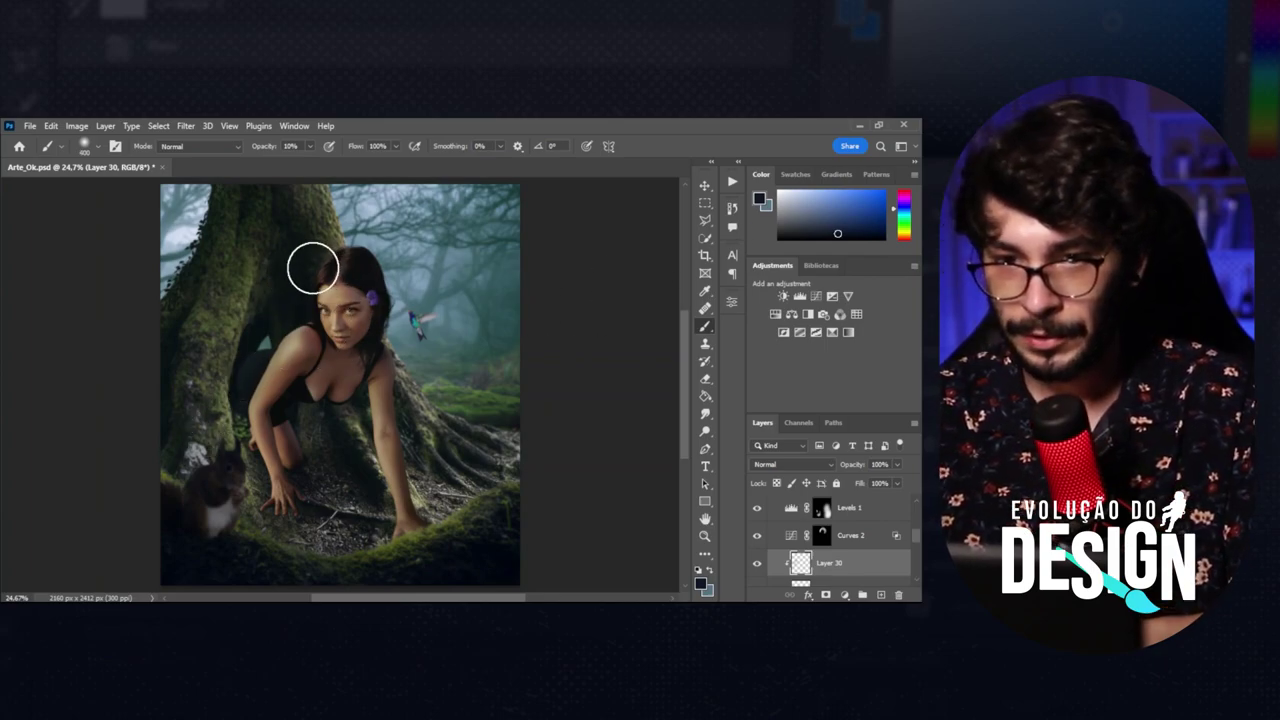
pyautogui.press('[')
pyautogui.press('[')
pyautogui.press('[')
pyautogui.press(']')
pyautogui.press(']')
pyautogui.press(']')
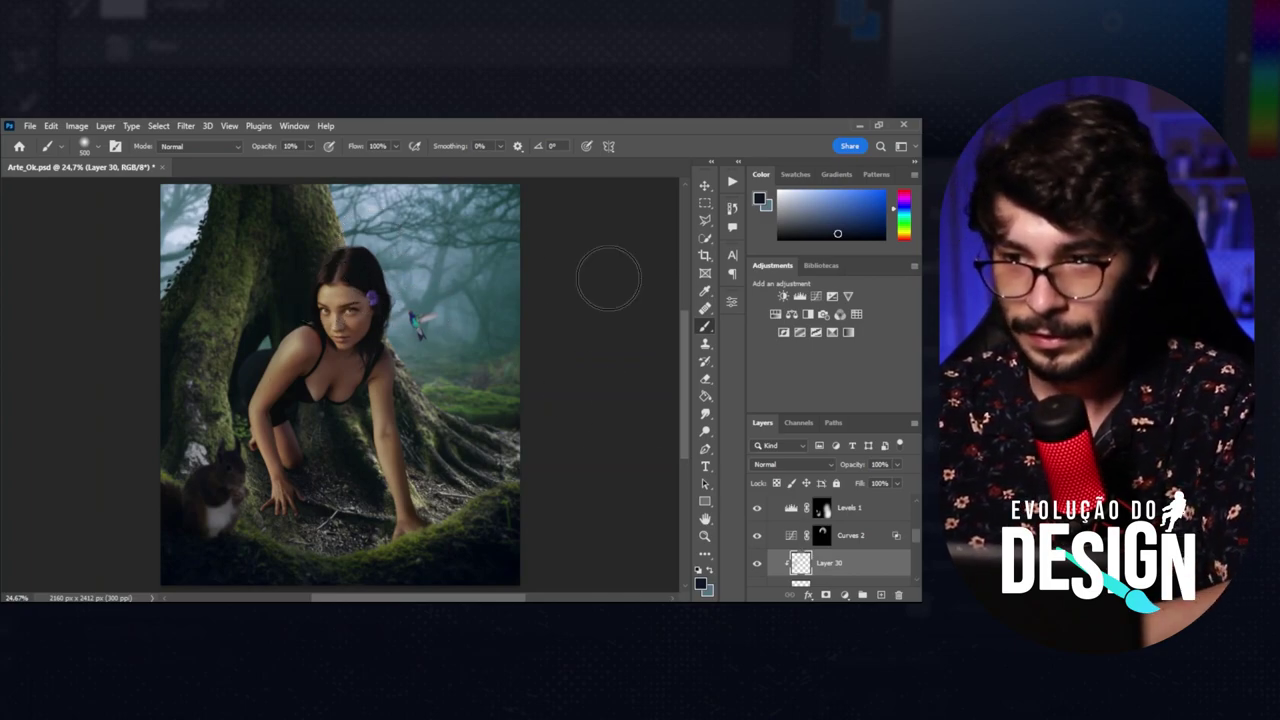
pyautogui.press(']')
pyautogui.press(']')
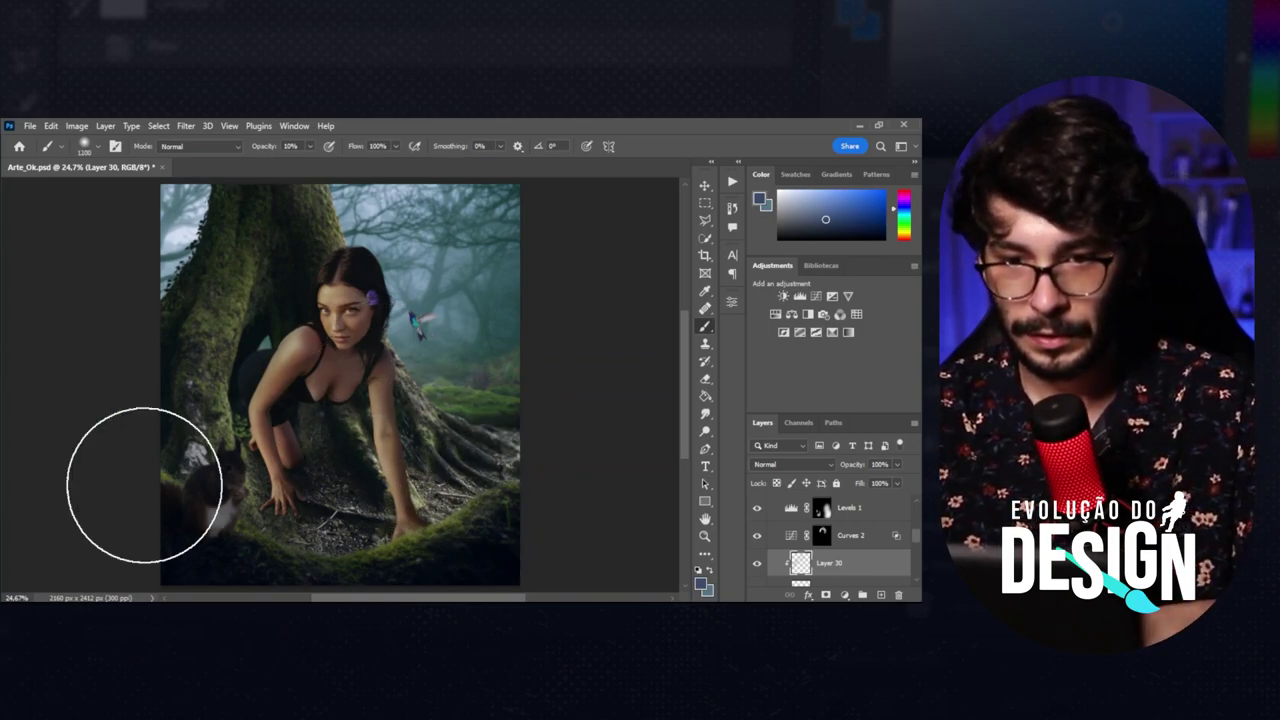
pyautogui.press('[')
pyautogui.press('[')
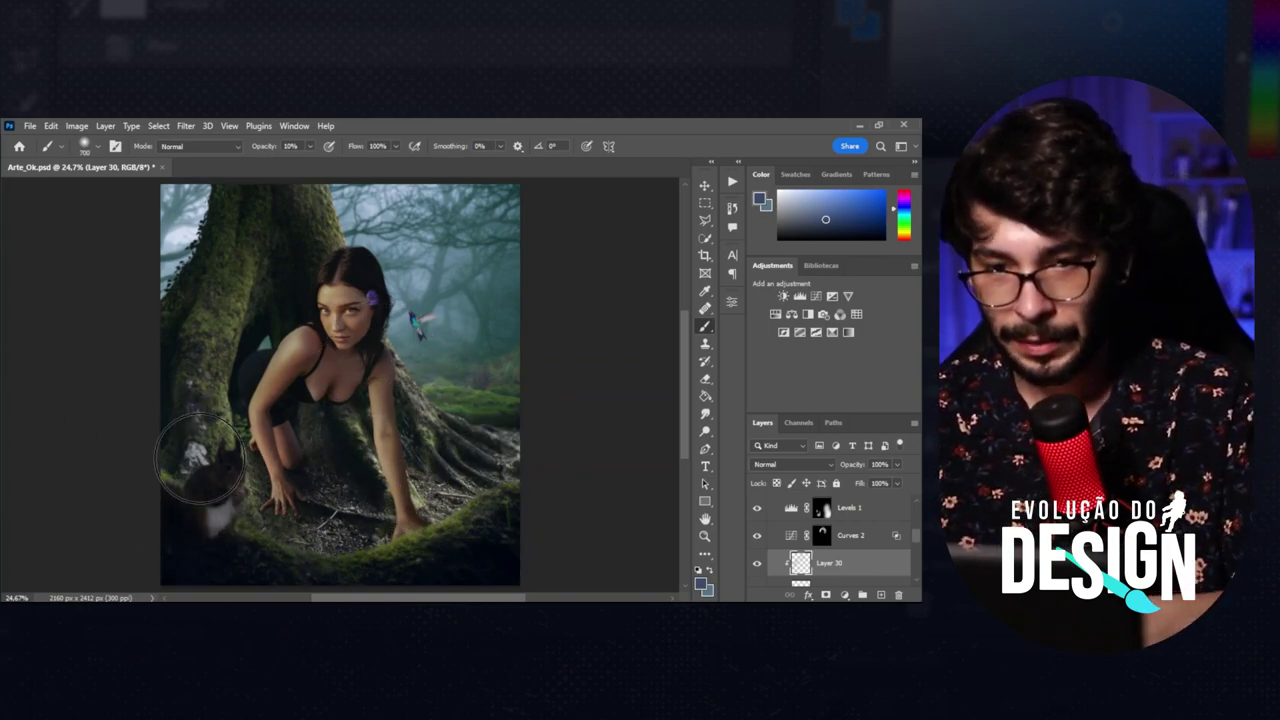
pyautogui.click(831, 240)
pyautogui.moveTo(343, 514)
pyautogui.mouseDown()
pyautogui.moveTo(289, 565)
pyautogui.moveTo(171, 423)
pyautogui.moveTo(363, 586)
pyautogui.moveTo(206, 471)
pyautogui.moveTo(270, 510)
pyautogui.mouseUp()
pyautogui.press('[')
pyautogui.press('[')
pyautogui.press('[')
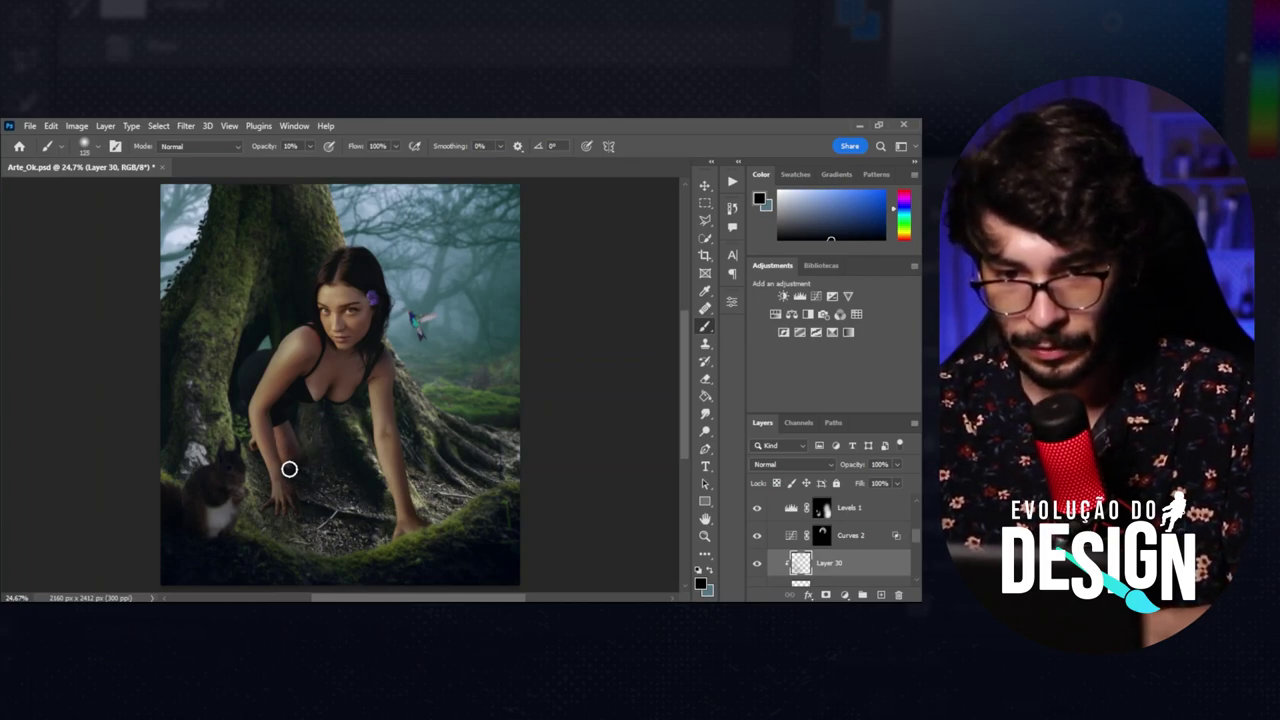
pyautogui.press('v')
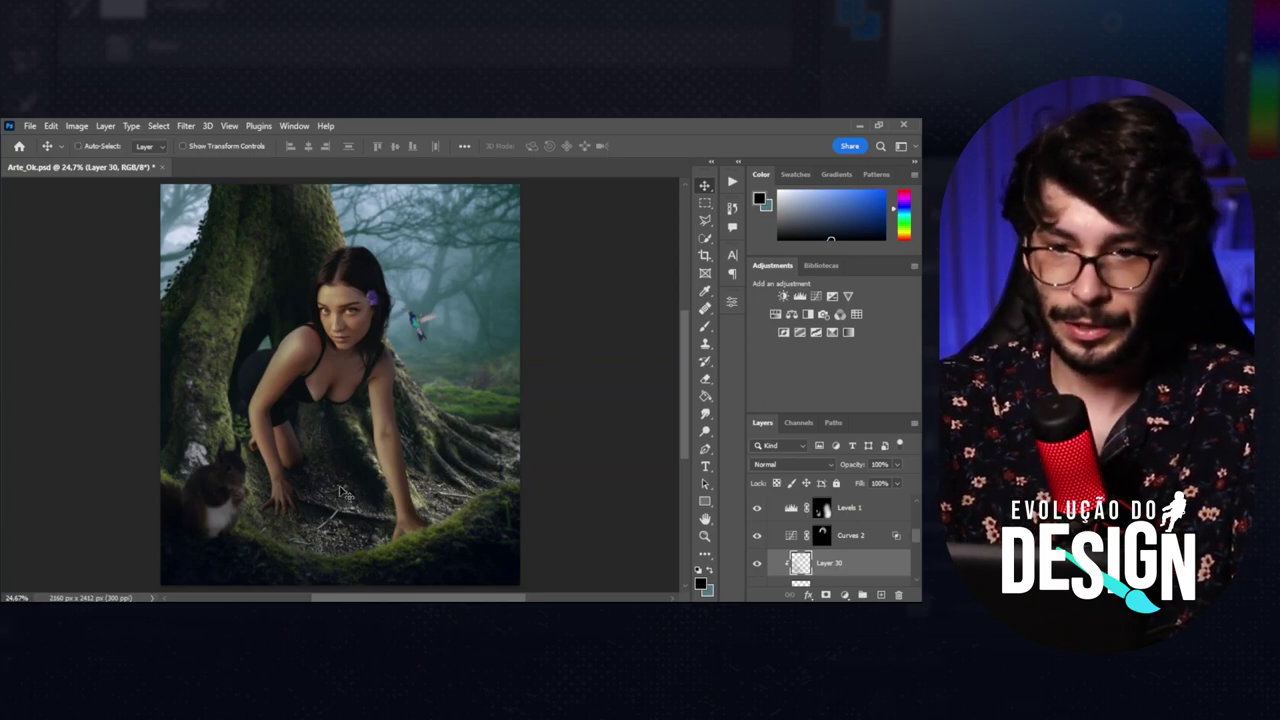
# Zoom in on the woman with a 175 px brush, then toggle Layer 30 to compare shading.
pyautogui.hotkey('ctrl', '+')
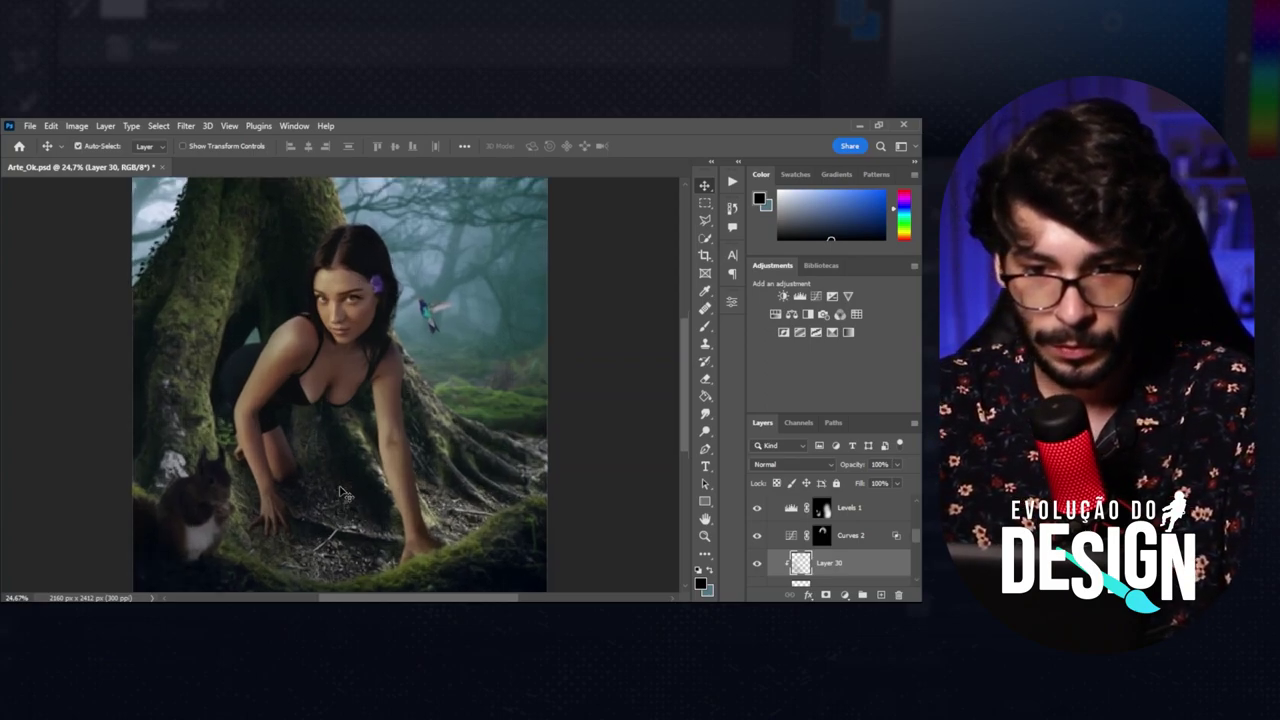
pyautogui.hotkey('ctrl', '+')
pyautogui.hotkey('ctrl', '+')
pyautogui.hscroll(-2, 340, 492)
pyautogui.scroll(-1, 340, 492)
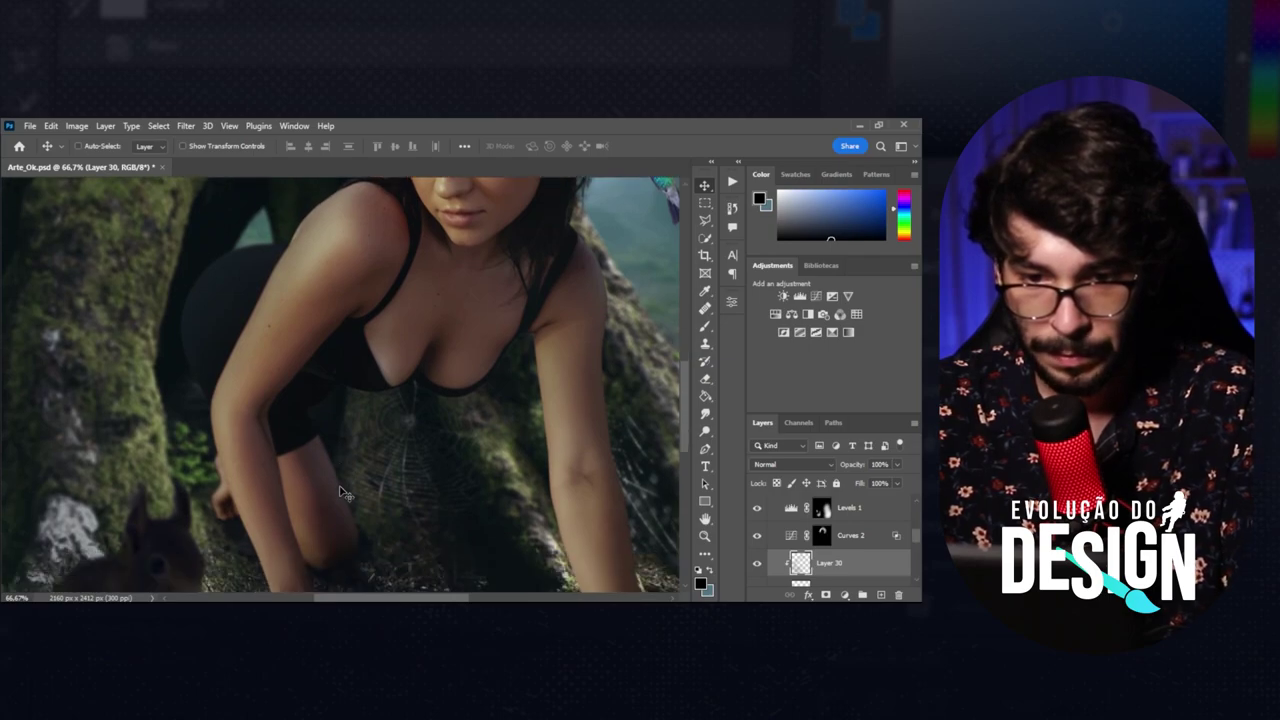
pyautogui.scroll(-1, 340, 492)
pyautogui.press('b')
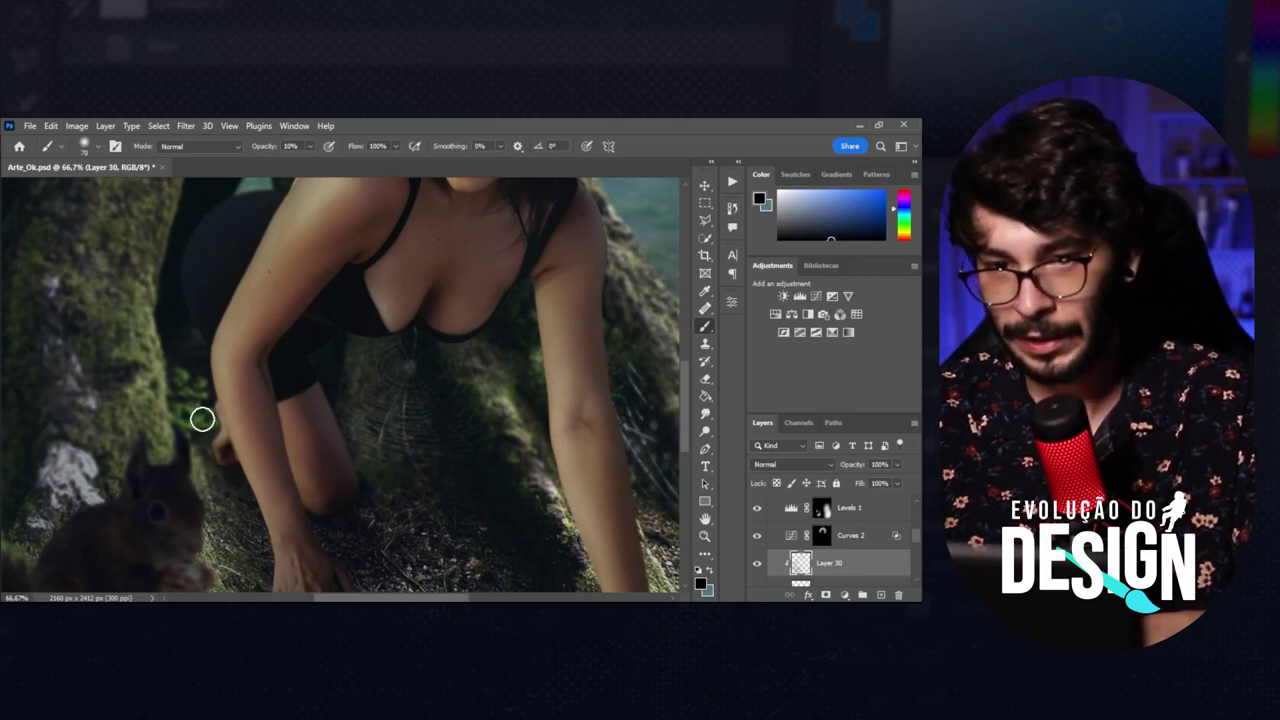
pyautogui.press(']')
pyautogui.press(']')
pyautogui.press(']')
pyautogui.press(']')
pyautogui.press(']')
pyautogui.press(']')
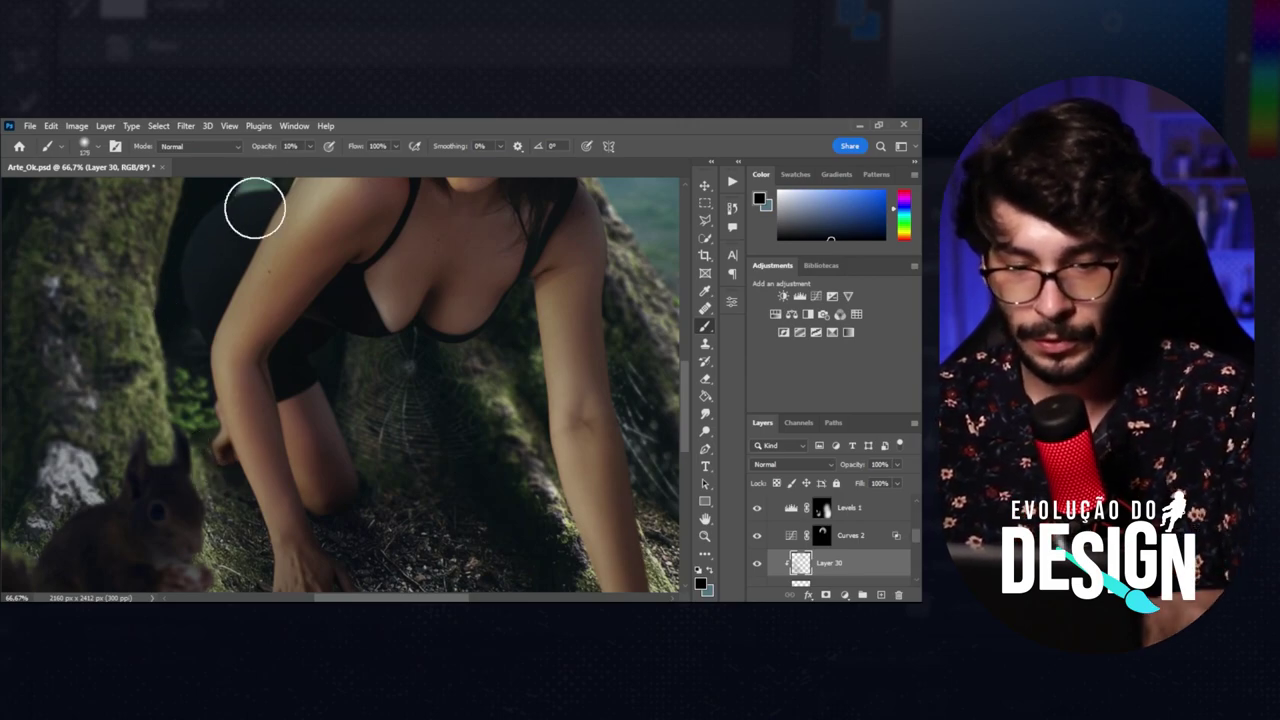
pyautogui.press('v')
pyautogui.hotkey('ctrl', '0')
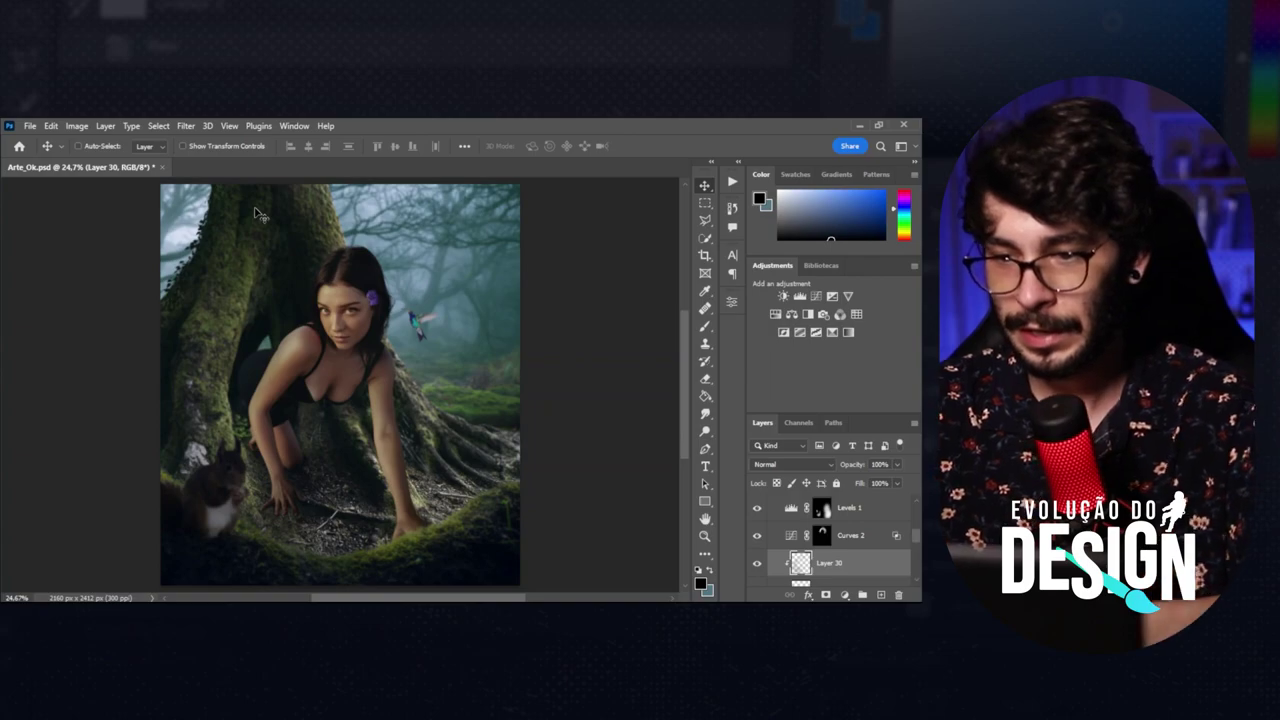
pyautogui.click(757, 566)
pyautogui.click(757, 566)
pyautogui.click(757, 566)
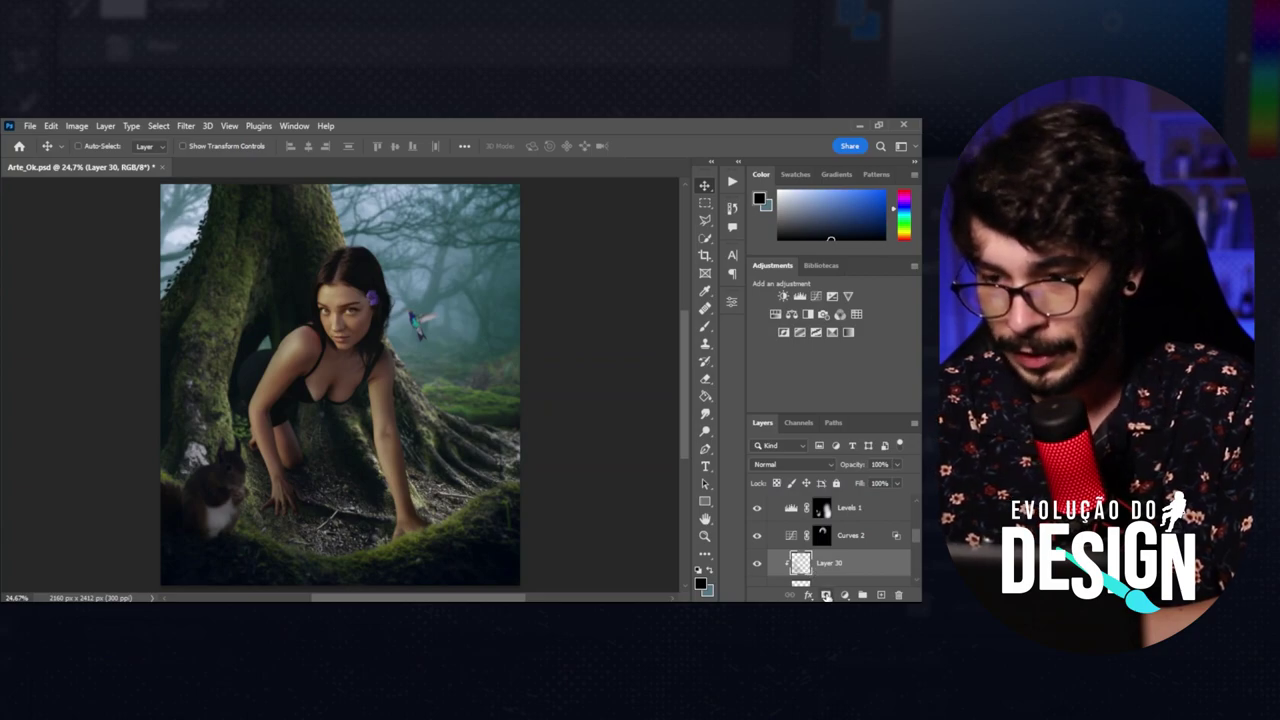
# Add a layer mask to Layer 30 and set a 60 px brush to paint it near the arm.
pyautogui.click(826, 596)
pyautogui.press('b')
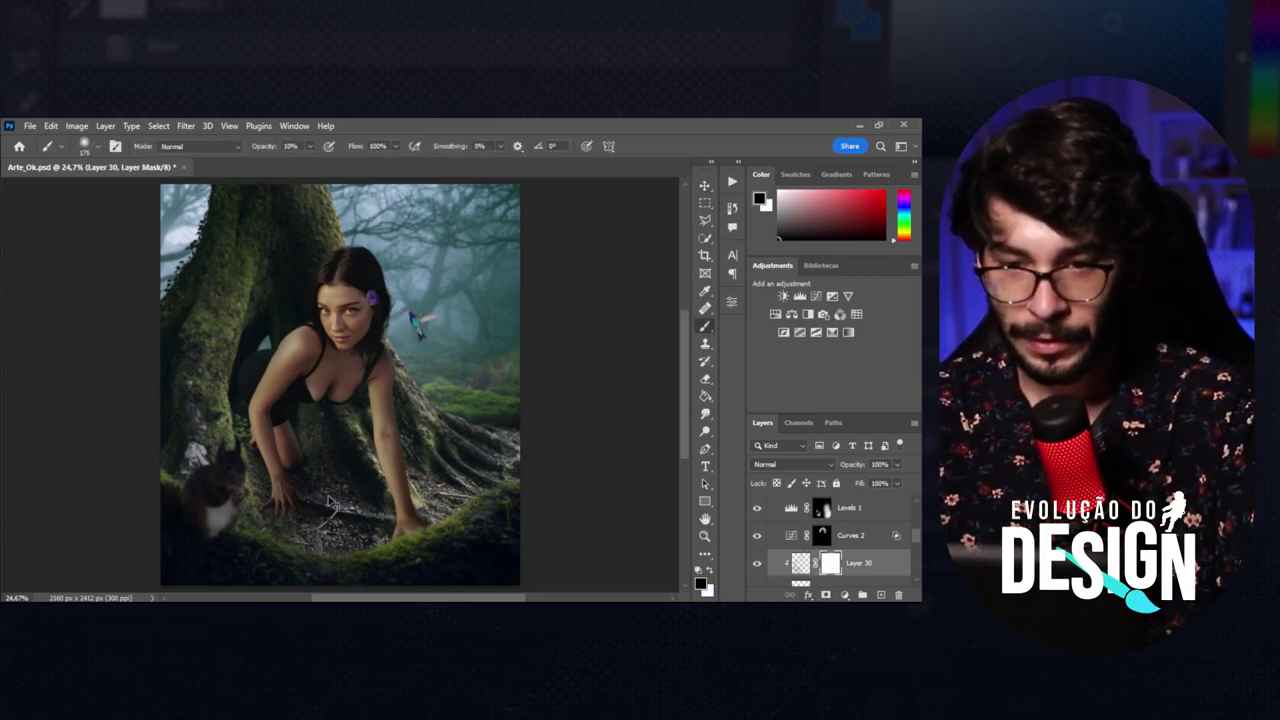
pyautogui.scroll(1, 330, 505)
pyautogui.scroll(1, 330, 505)
pyautogui.scroll(1, 330, 505)
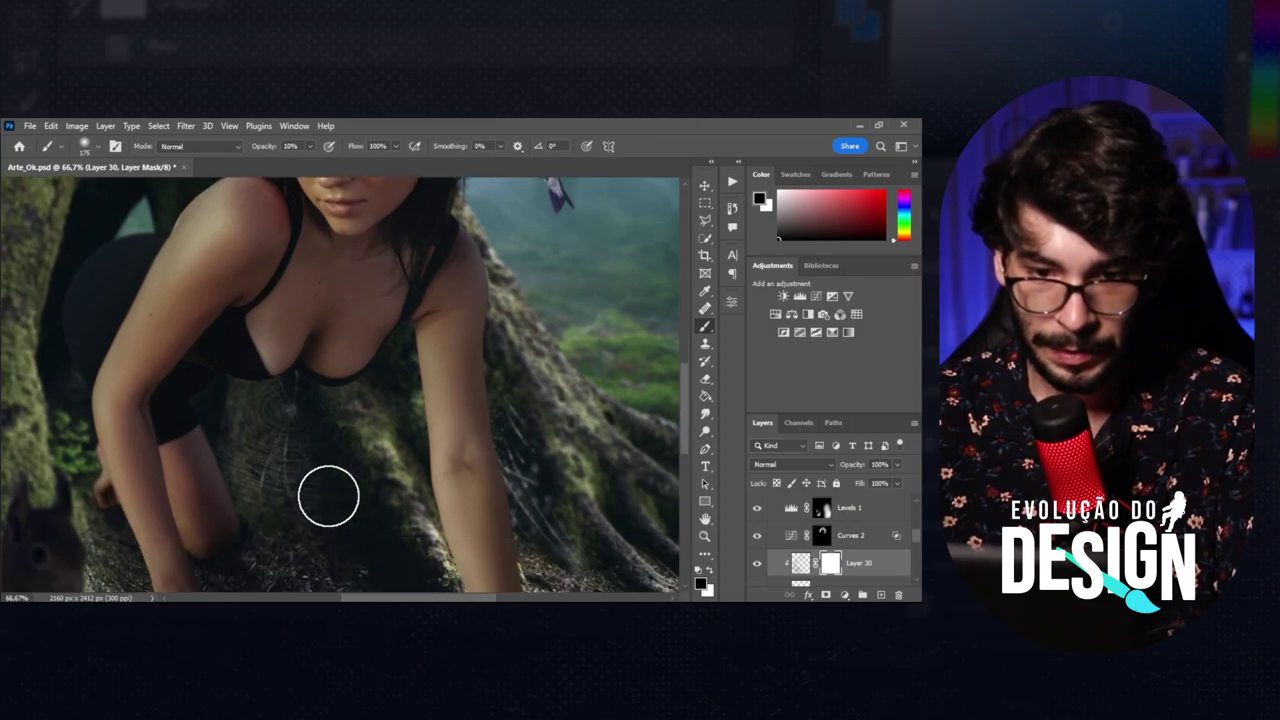
pyautogui.scroll(-2, 325, 493)
pyautogui.hscroll(-3, 329, 500)
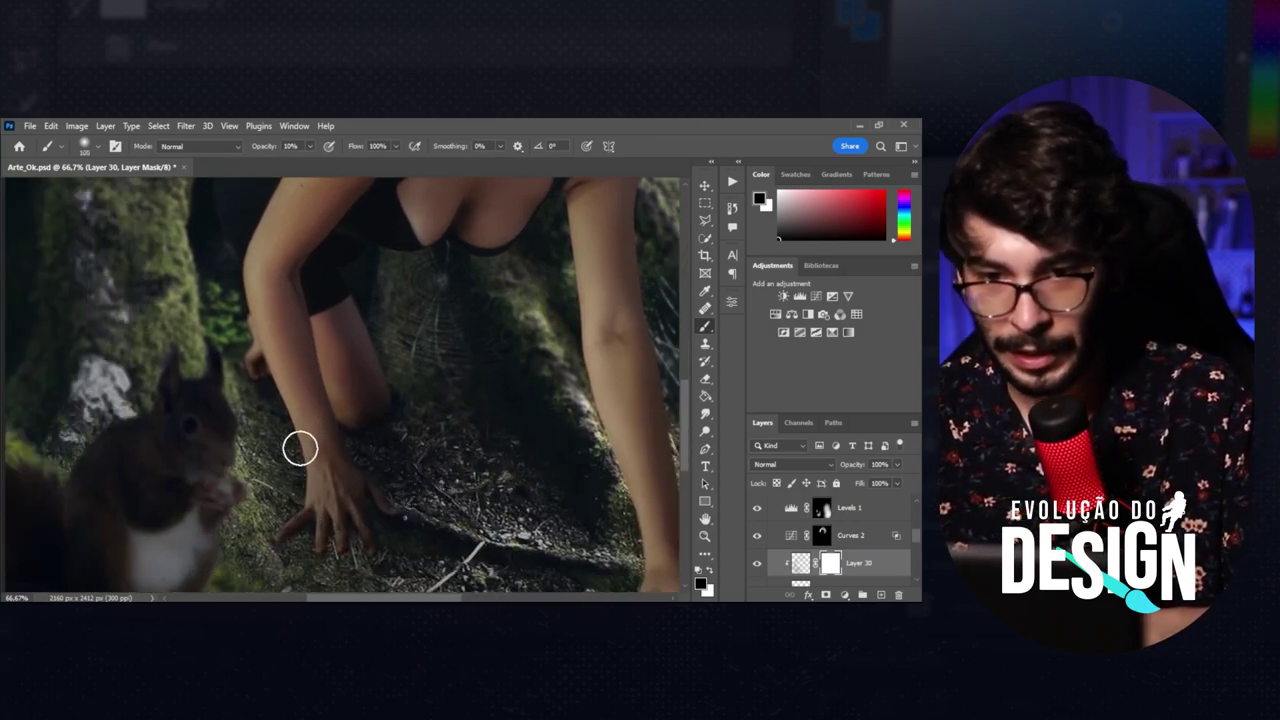
pyautogui.press('[')
pyautogui.press('[')
pyautogui.press('[')
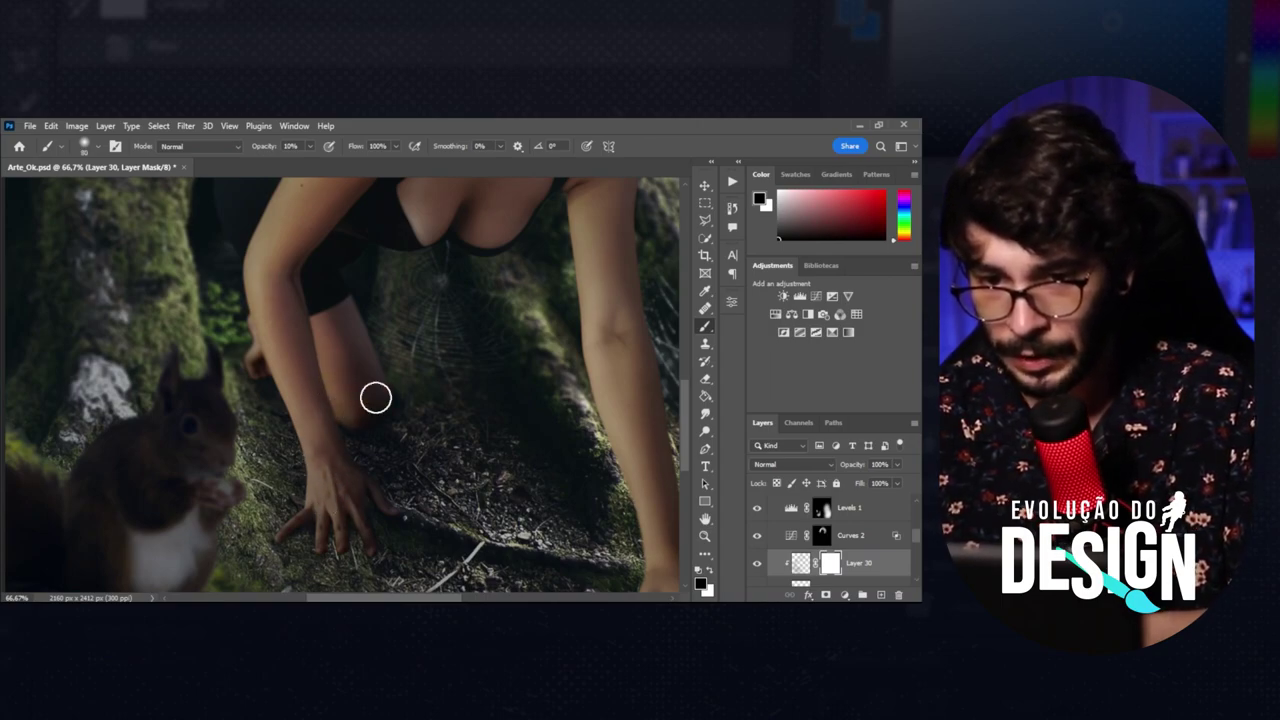
# Create Layer 31 above Layer 30, shrink the brush to 45 and fit the image.
pyautogui.click(878, 596)
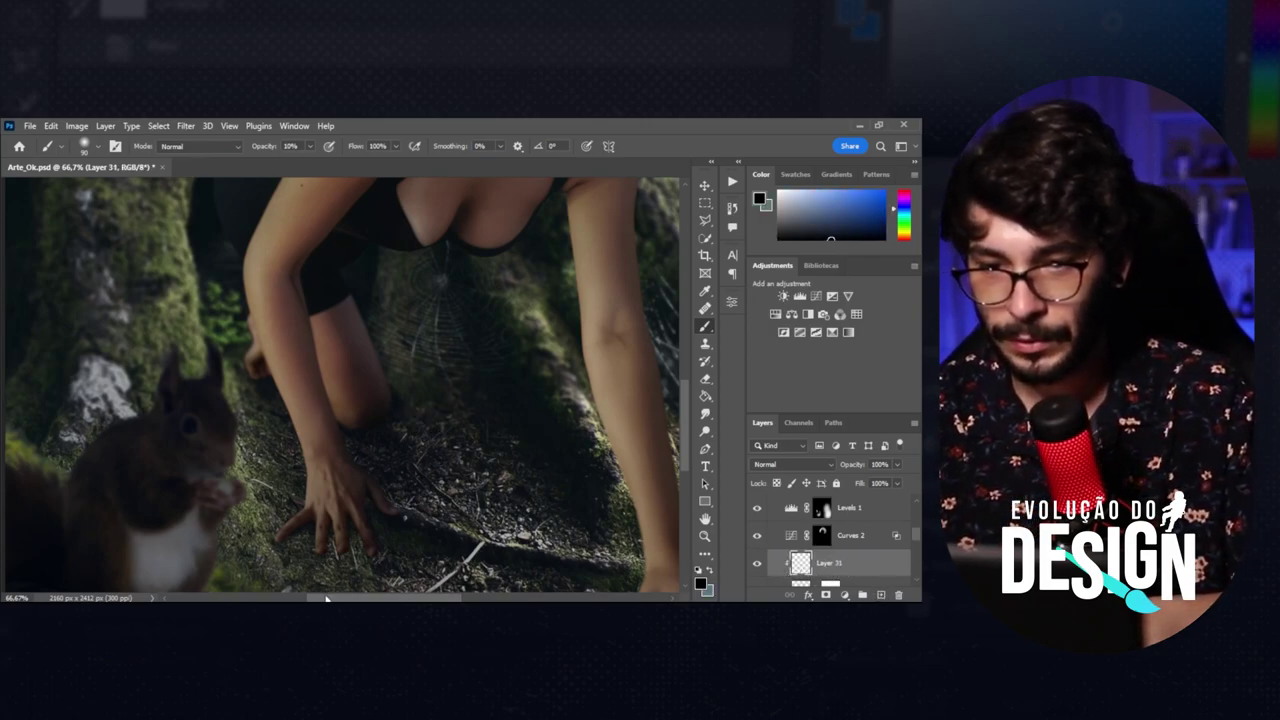
pyautogui.press('[')
pyautogui.press('[')
pyautogui.press('[')
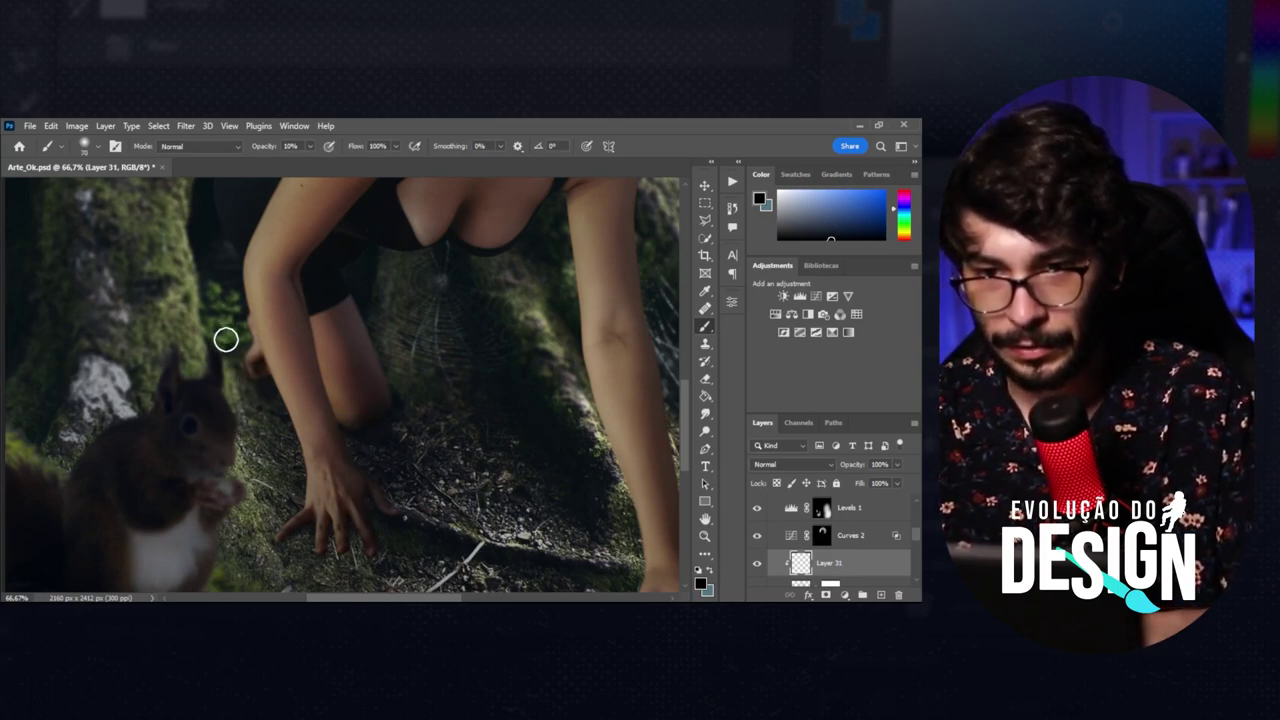
pyautogui.press('v')
pyautogui.hotkey('ctrl', '0')
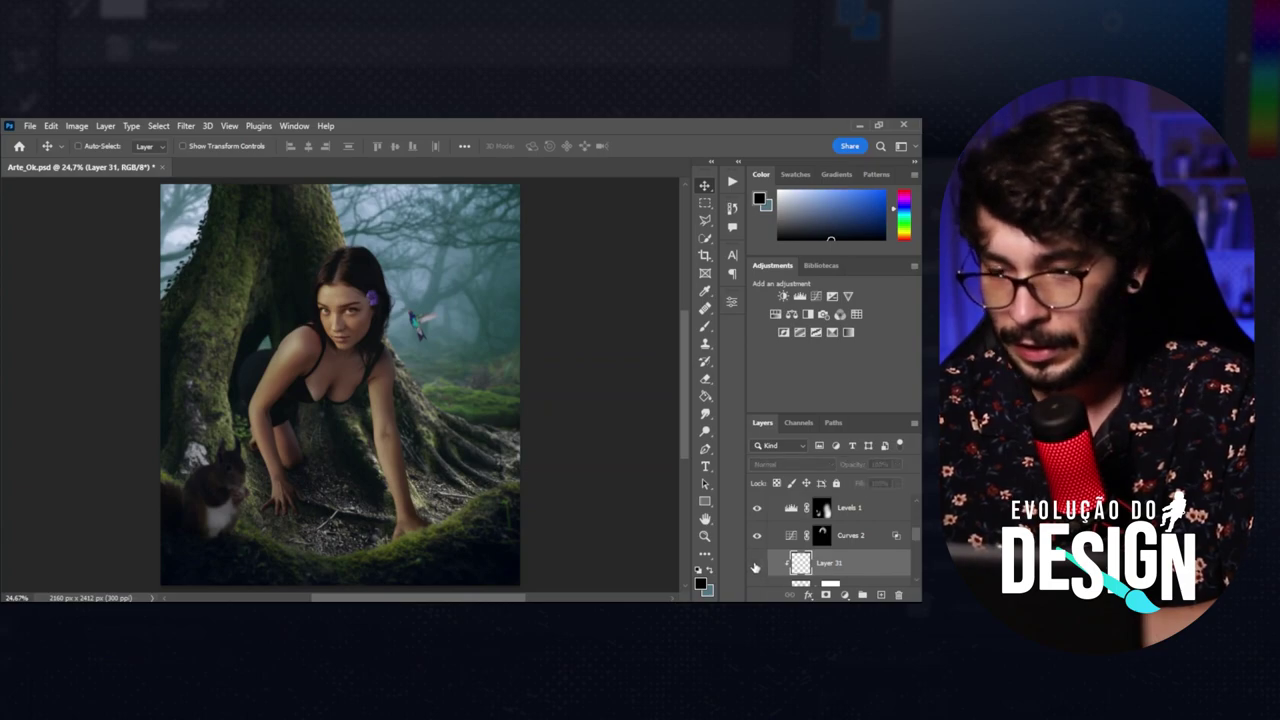
# Add Levels 4 above Layer 21 in the Hummbird group, with black input set to 14.
pyautogui.press('Delete')
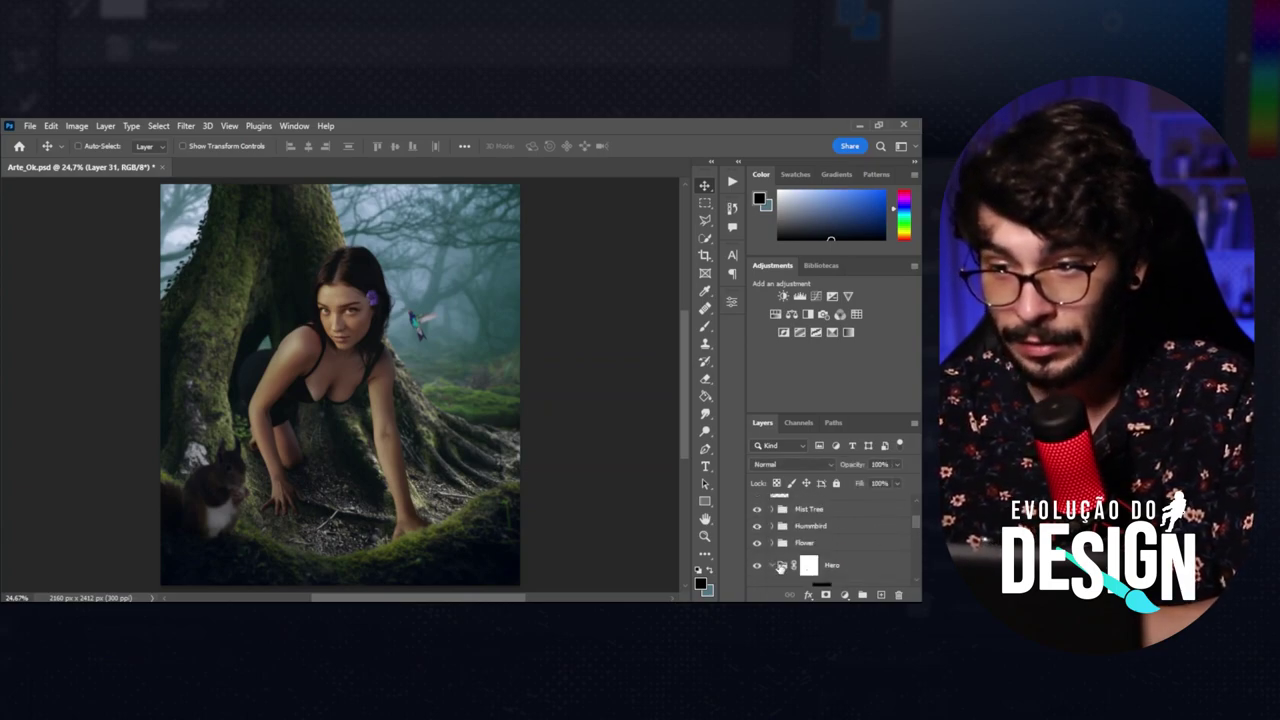
pyautogui.click(781, 566)
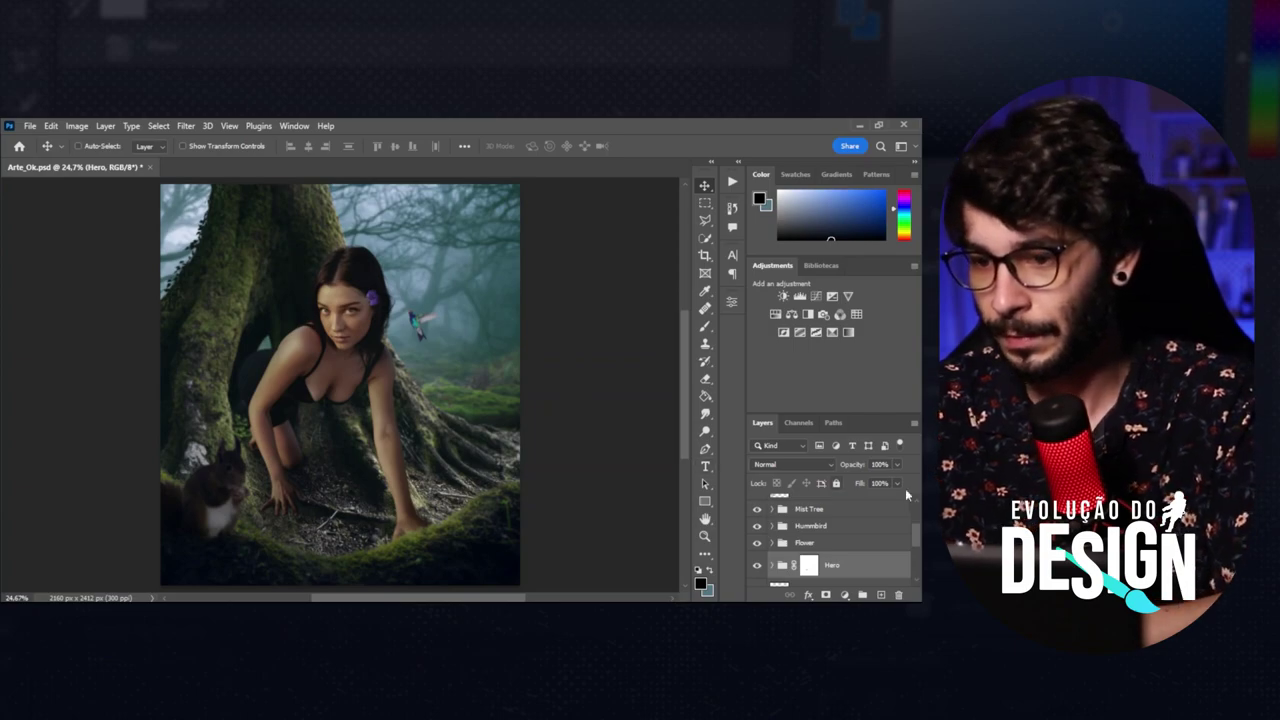
pyautogui.click(771, 525)
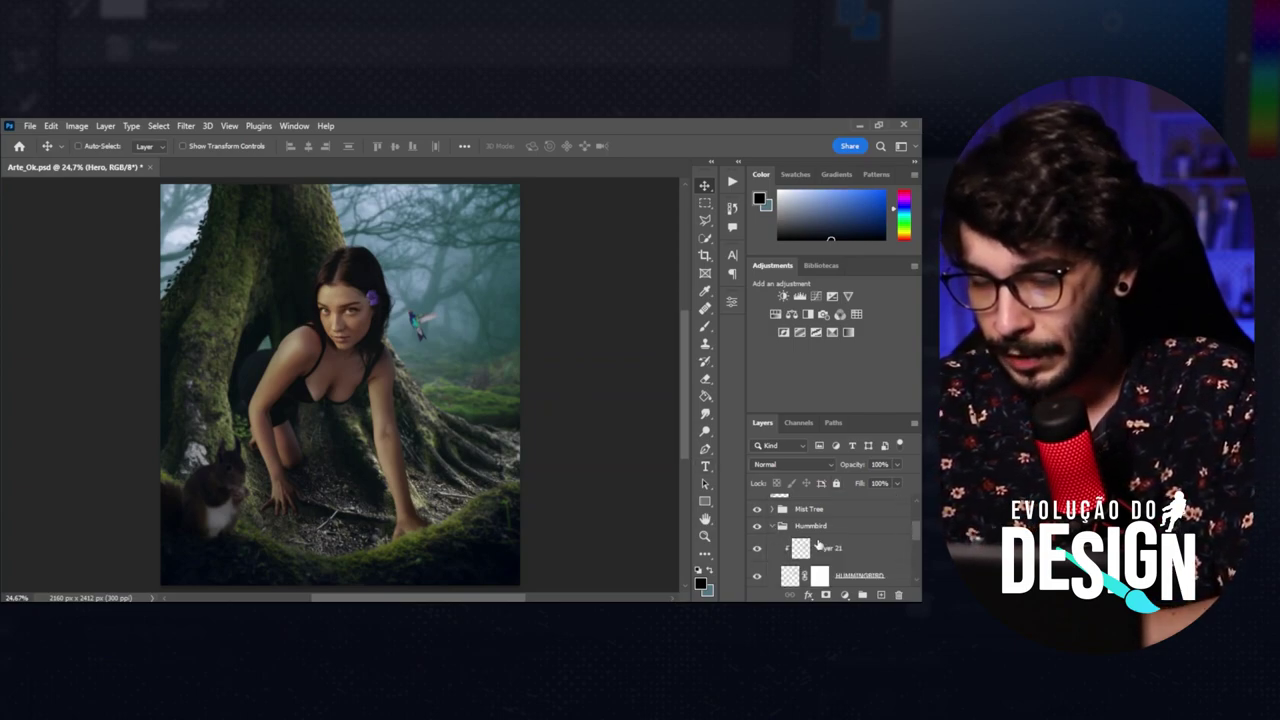
pyautogui.click(818, 547)
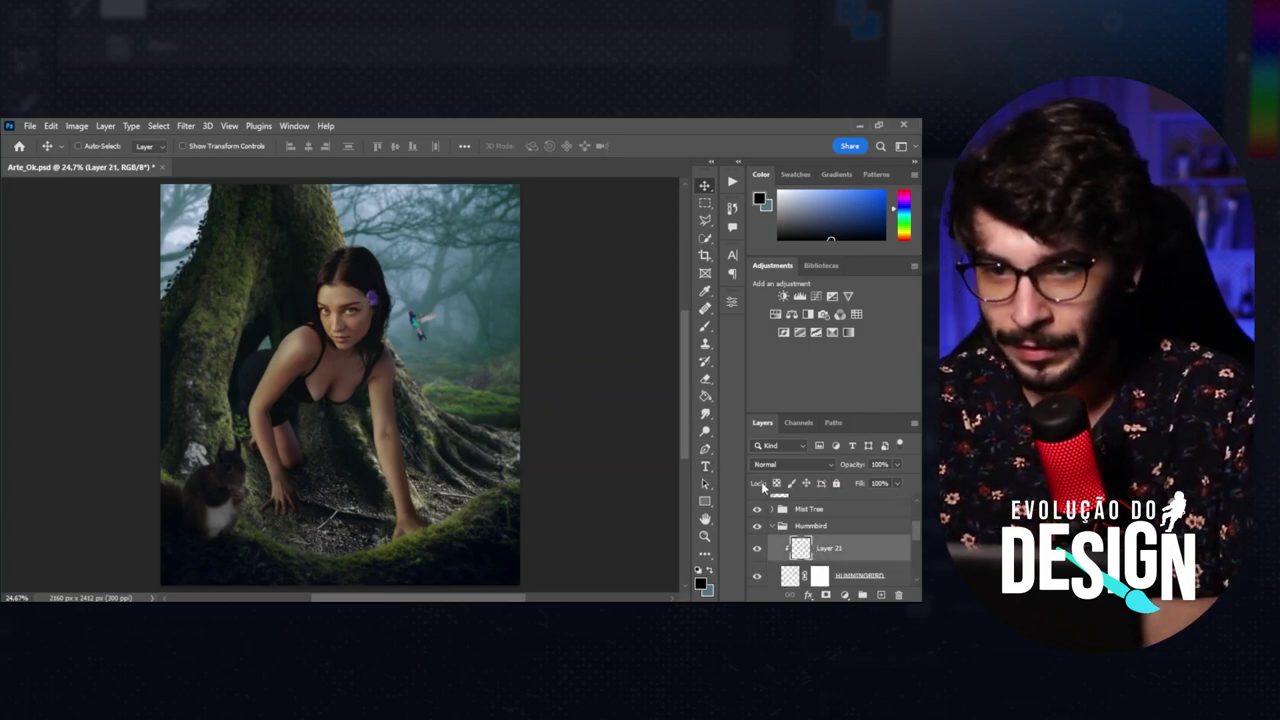
pyautogui.click(844, 594)
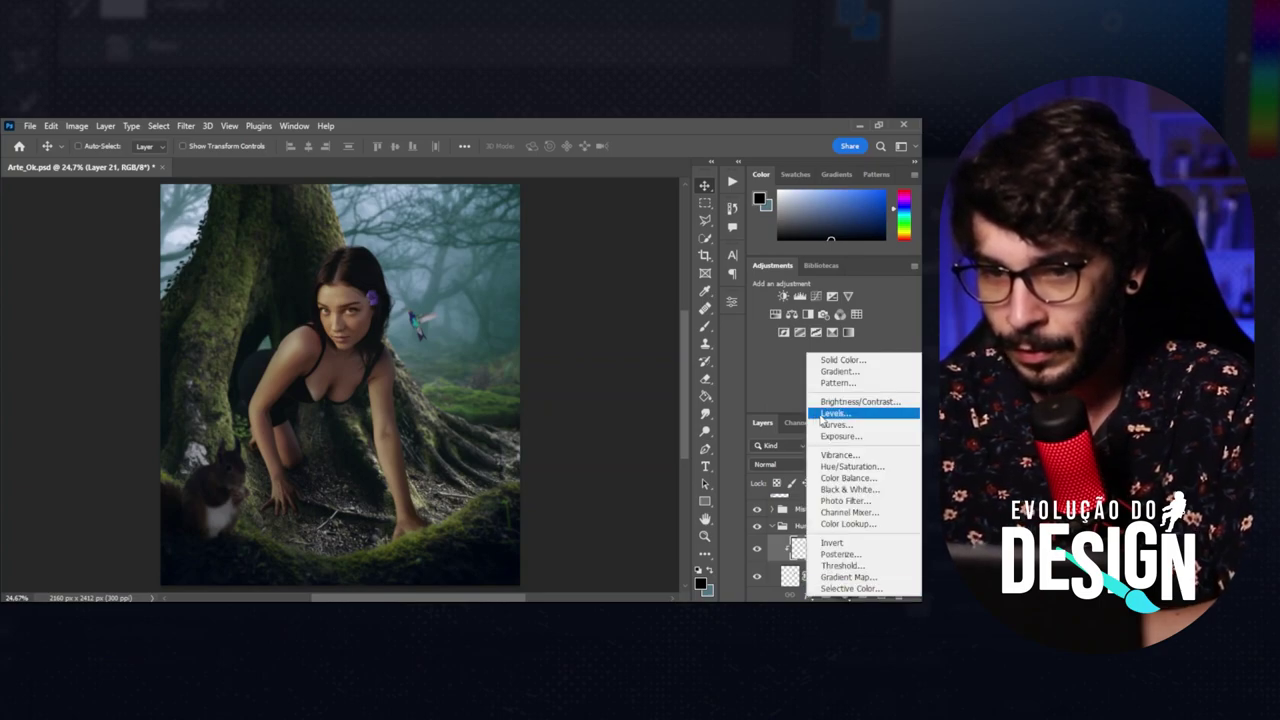
pyautogui.click(821, 418)
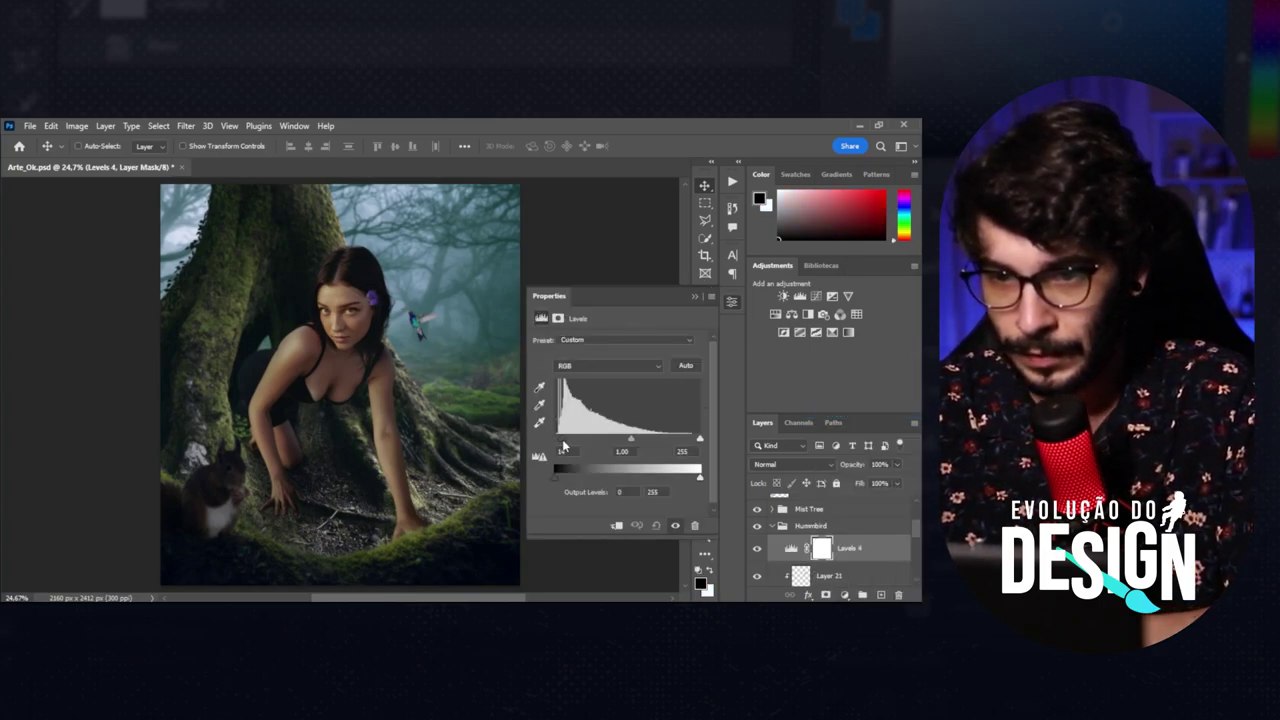
pyautogui.moveTo(564, 441); pyautogui.dragTo(562, 441)
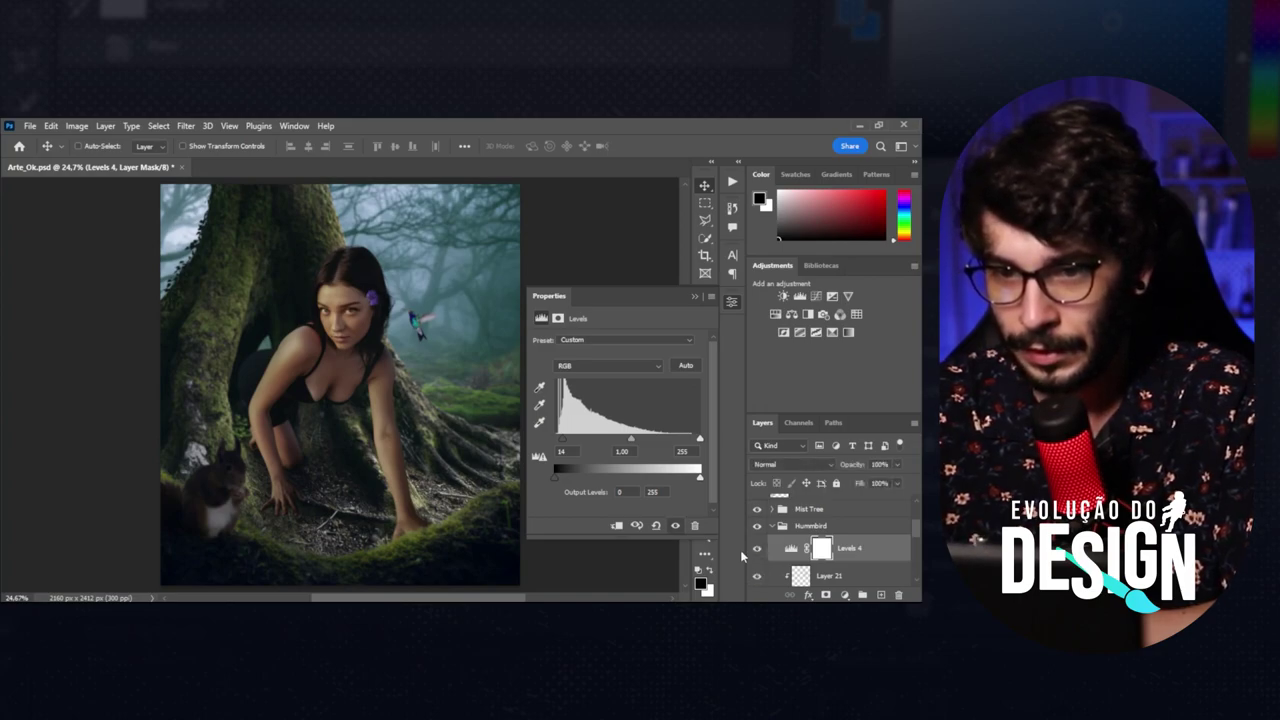
pyautogui.click(732, 301)
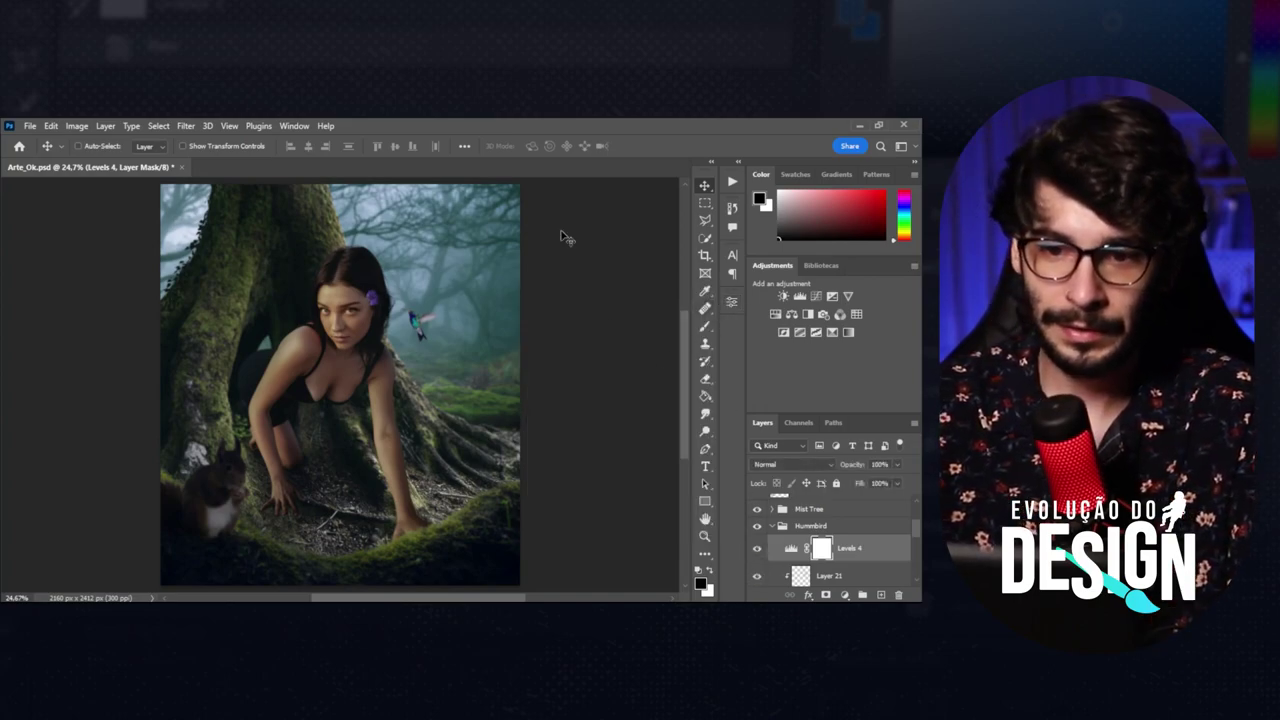
pyautogui.hotkey('ctrl', '-')
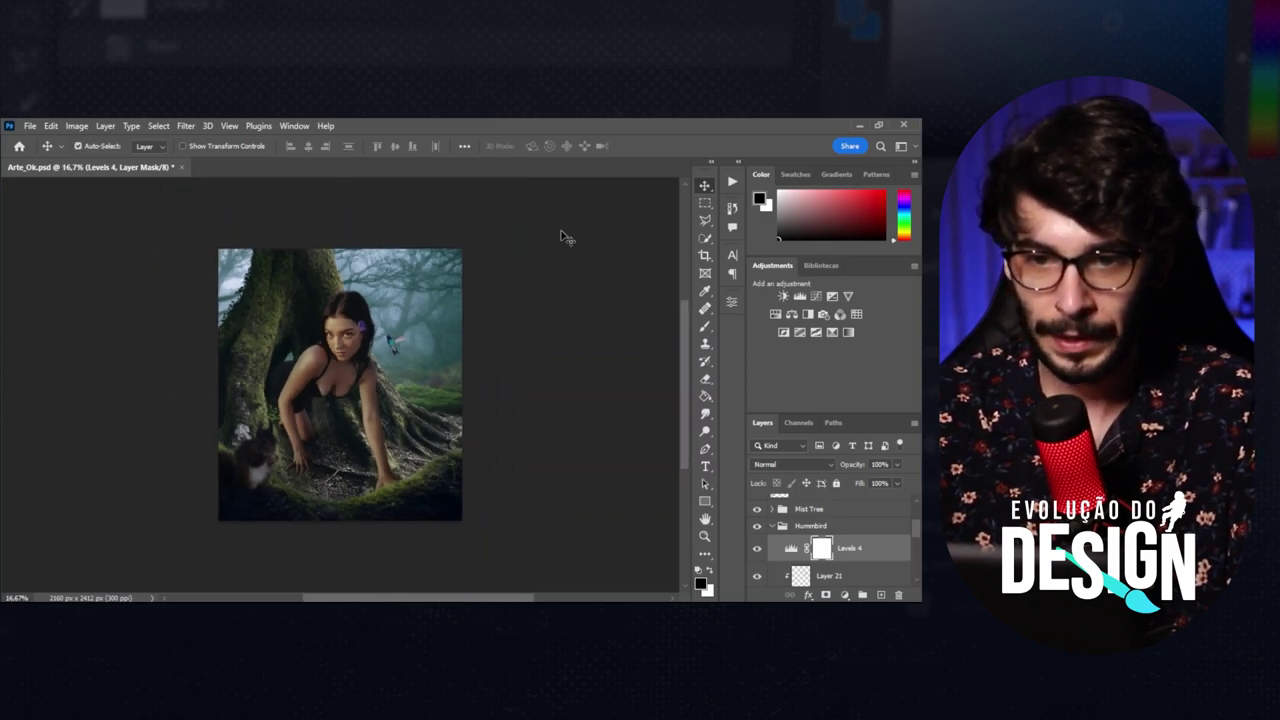
pyautogui.hotkey('ctrl', '0')
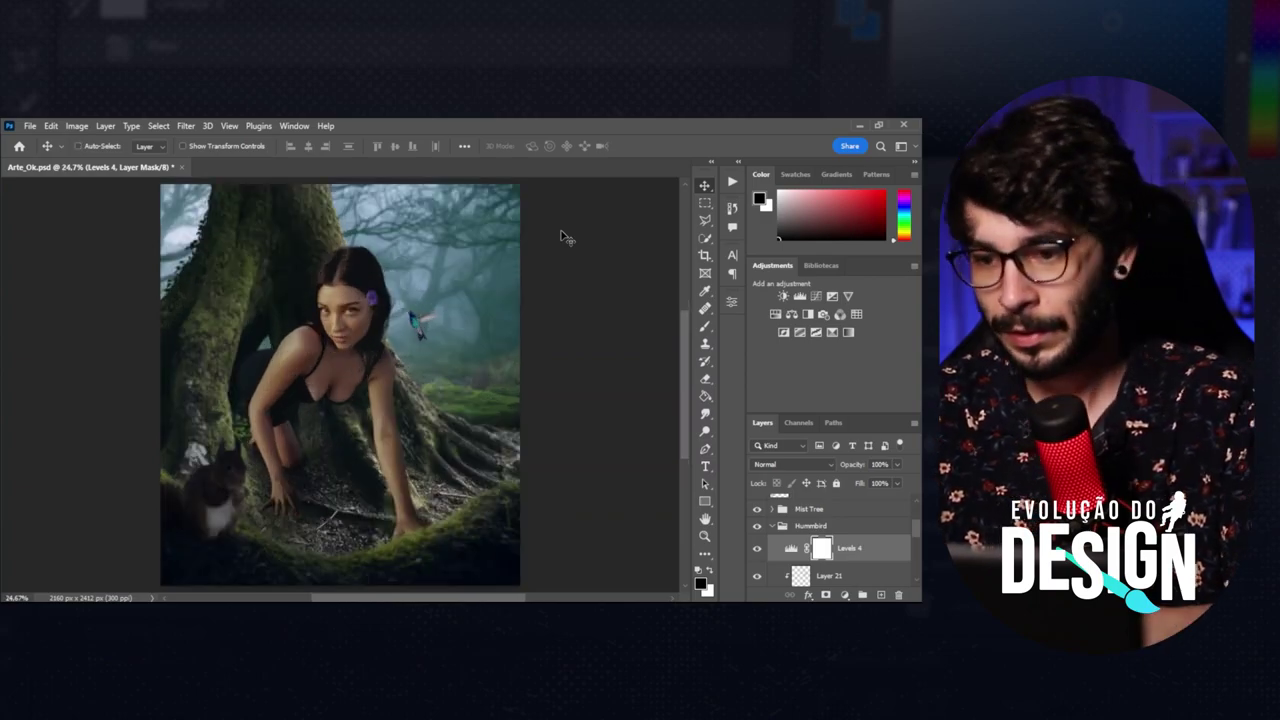
pyautogui.click(769, 526)
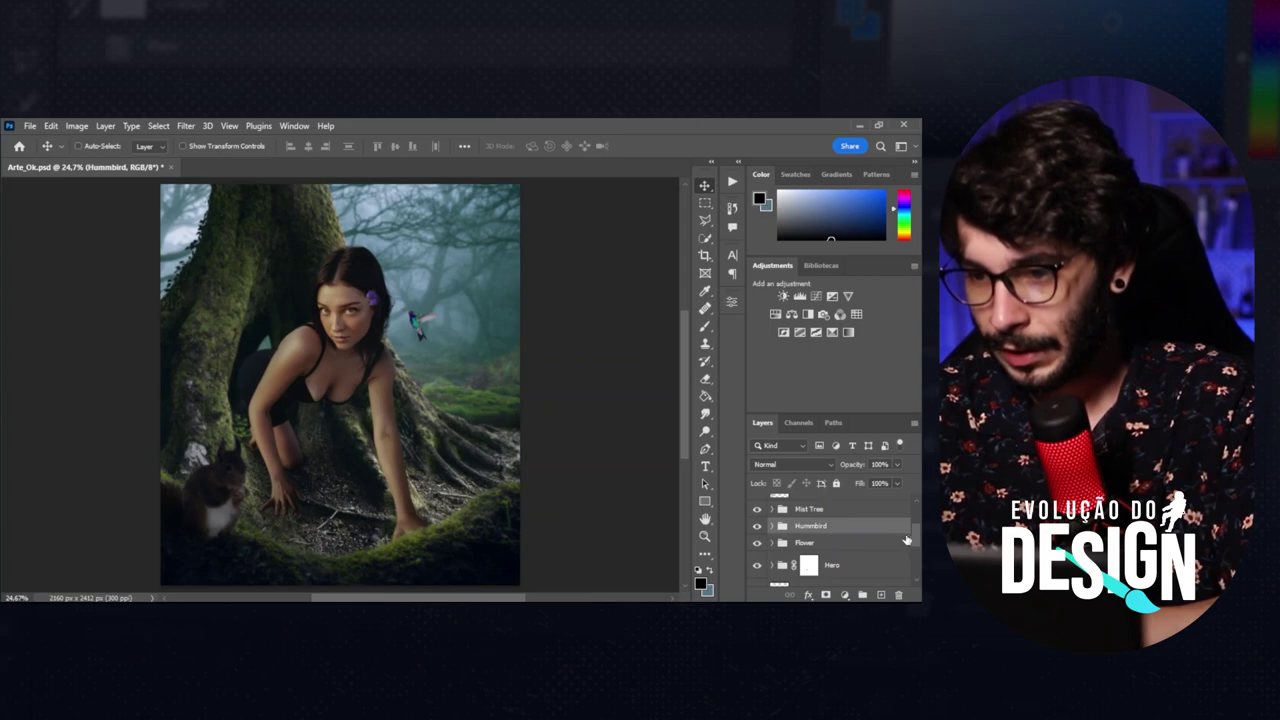
# Create a clipped Layer 32 above Layer 31 in the Hero group and zoom to the hands.
pyautogui.scroll(-1, 768, 530)
pyautogui.click(770, 533)
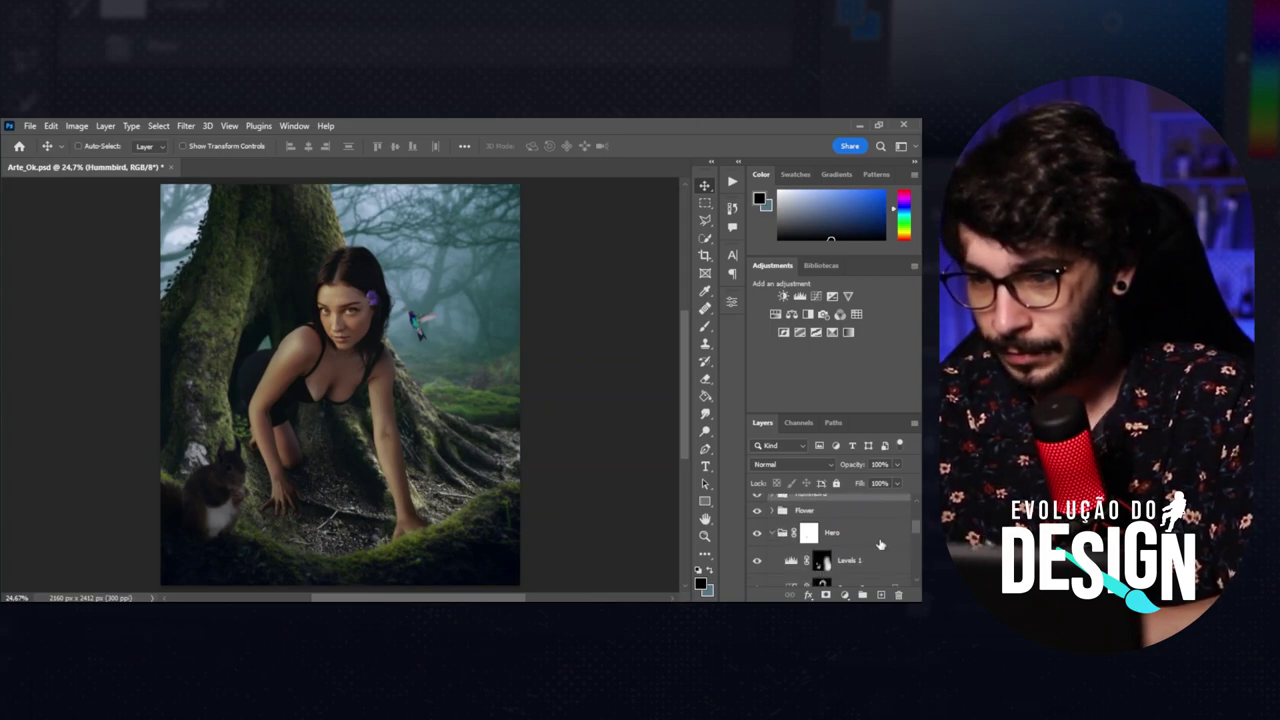
pyautogui.scroll(-2, 913, 540)
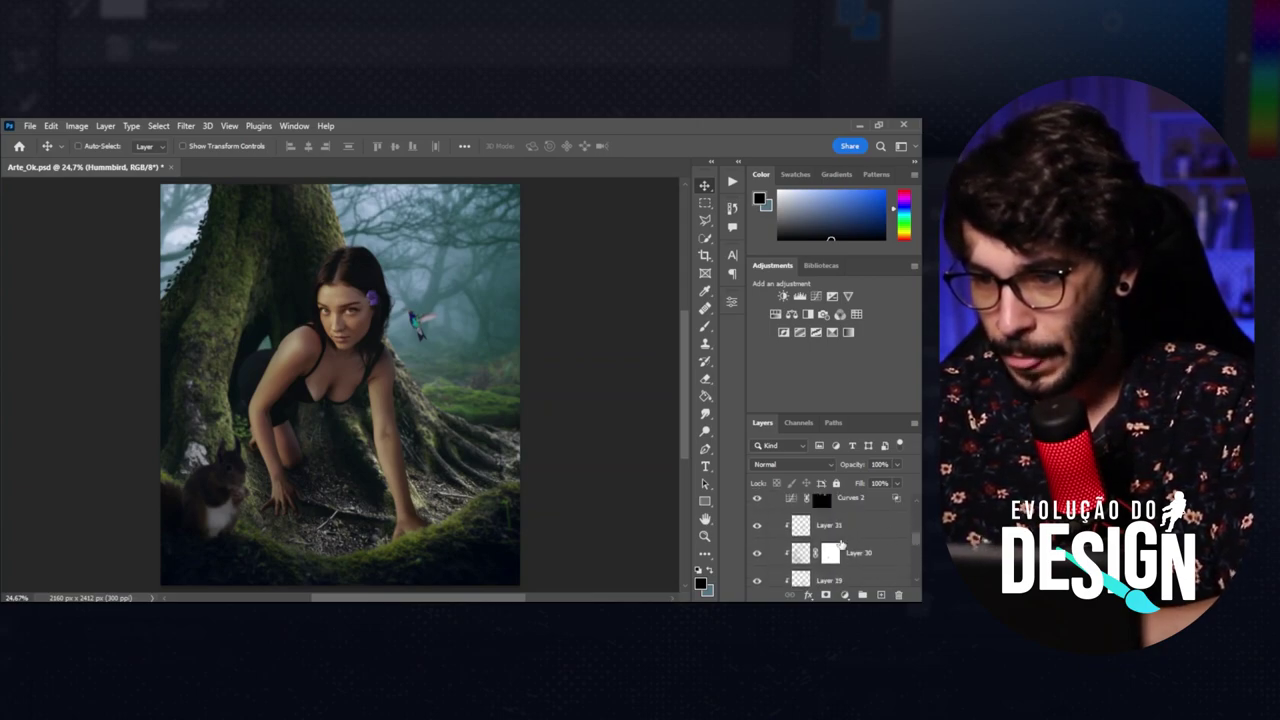
pyautogui.click(839, 530)
pyautogui.hotkey('ctrl', 'shift', 'alt', 'n')
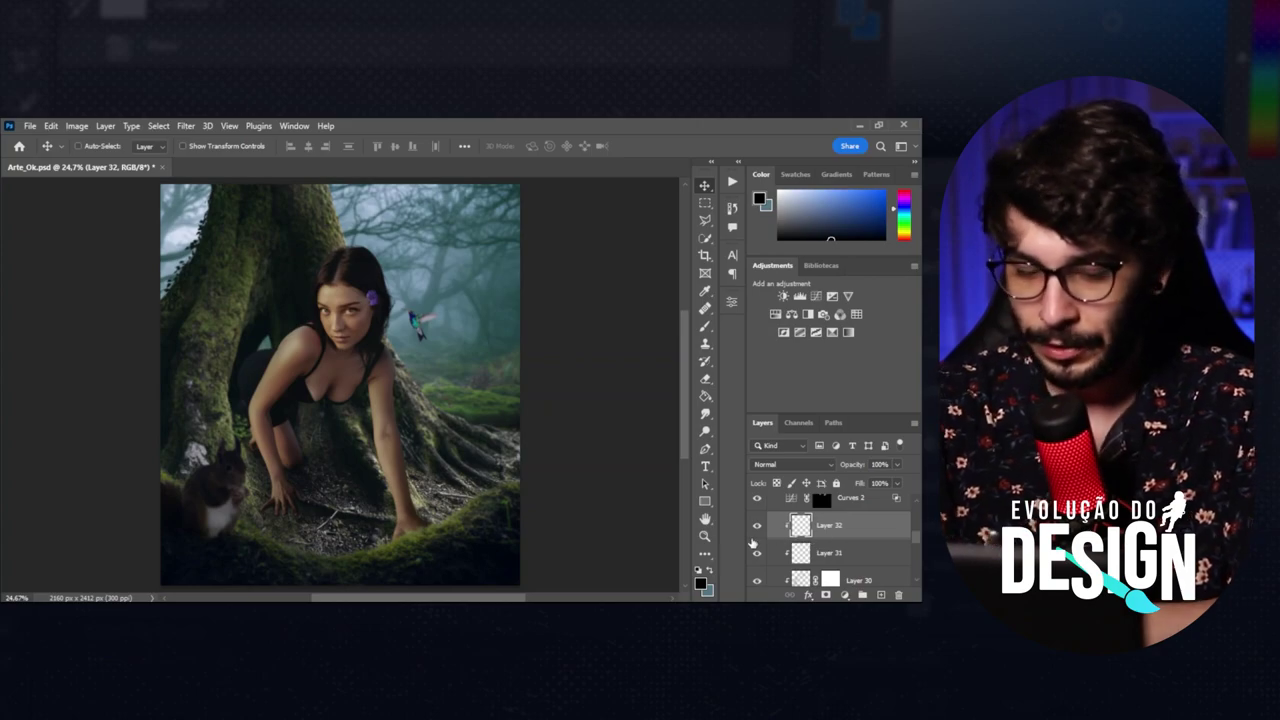
pyautogui.hotkey('ctrl', '+')
pyautogui.hotkey('ctrl', '+')
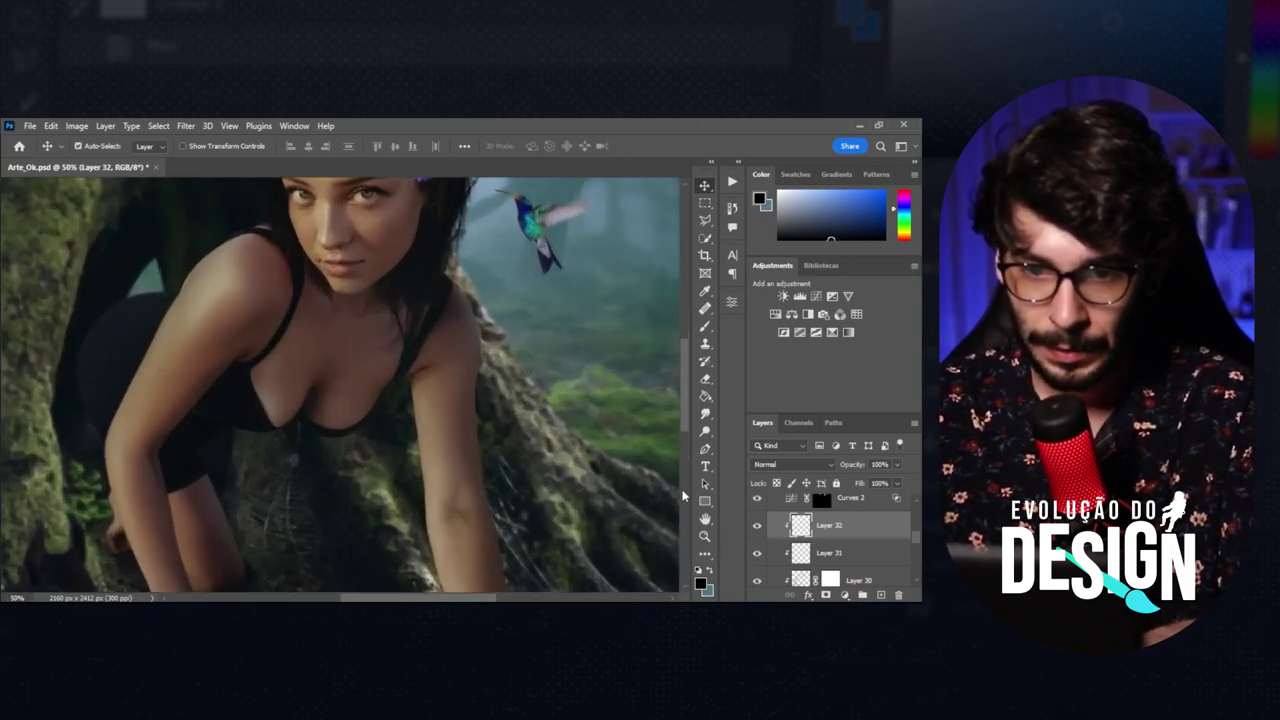
pyautogui.scroll(-2, 684, 496)
pyautogui.scroll(-2, 684, 496)
pyautogui.scroll(4, 684, 496)
pyautogui.hotkey('ctrl', '+')
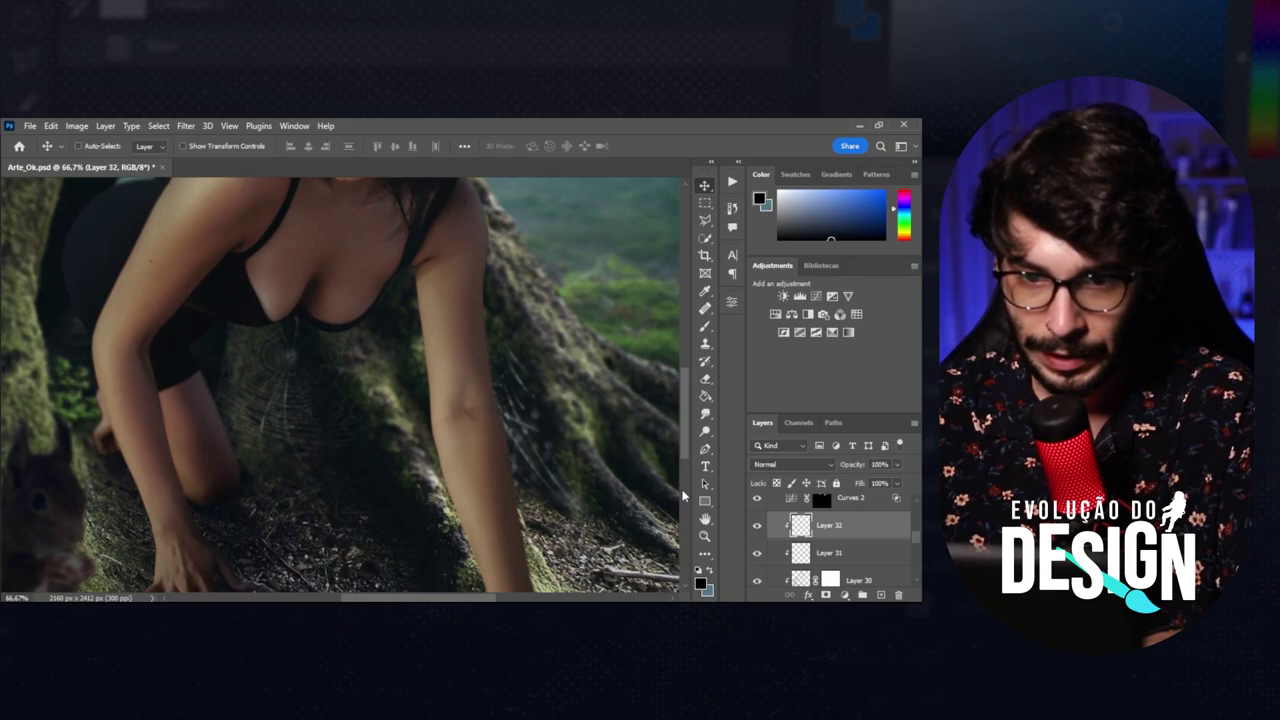
pyautogui.scroll(-3, 684, 496)
pyautogui.hotkey('ctrl', '+')
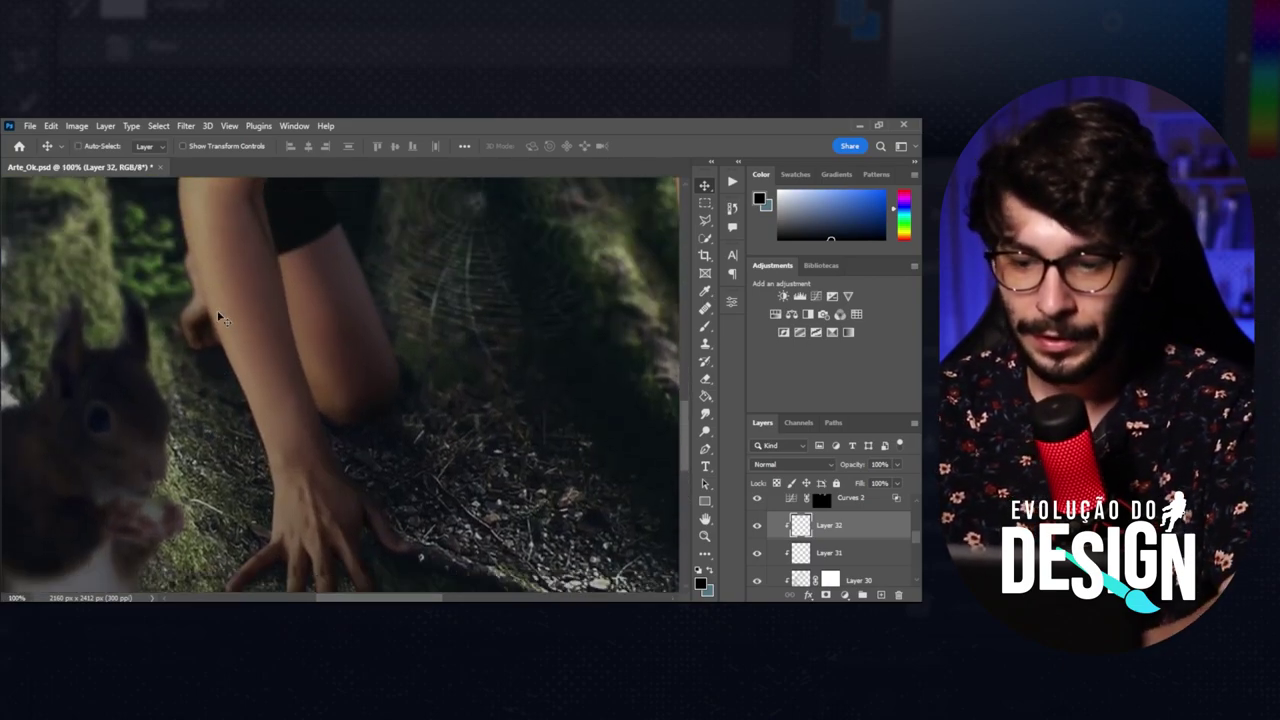
# Sample two dark ground tones for the brush, then fit the image and collapse Hero.
pyautogui.press('b')
pyautogui.keyDown('alt'); pyautogui.click(400, 340); pyautogui.keyUp('alt')
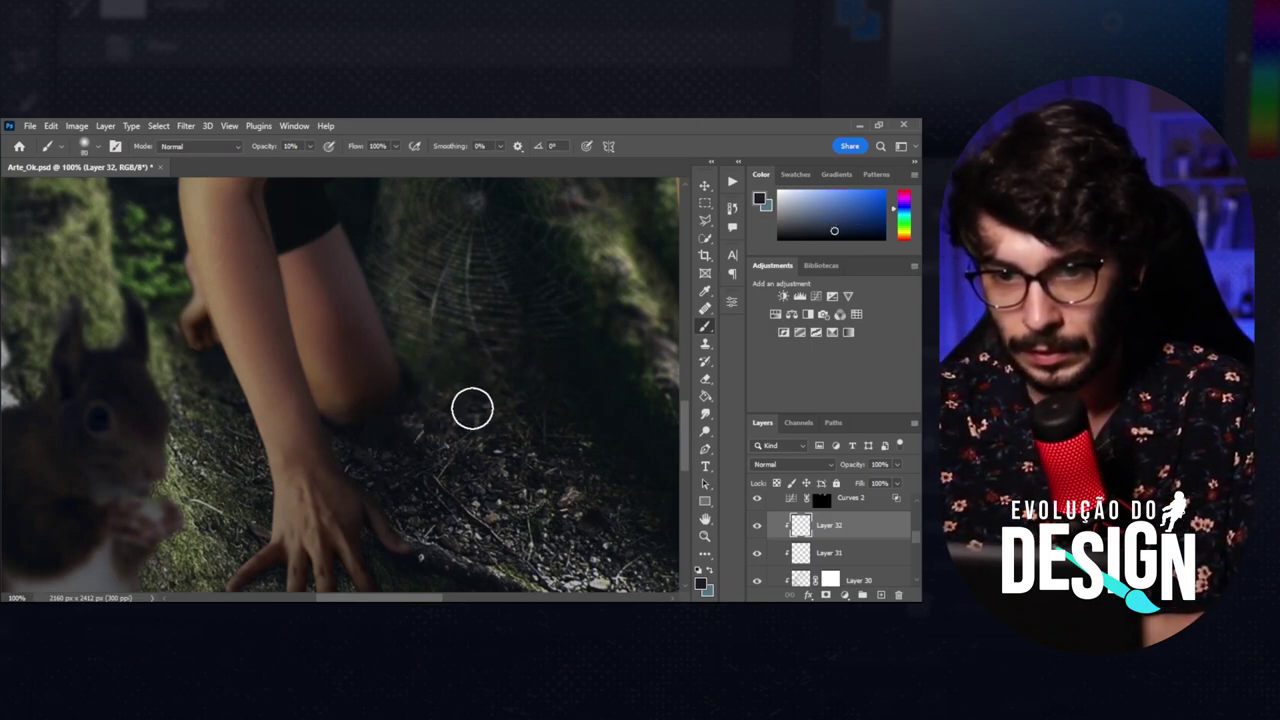
pyautogui.keyDown('alt'); pyautogui.click(355, 427); pyautogui.keyUp('alt')
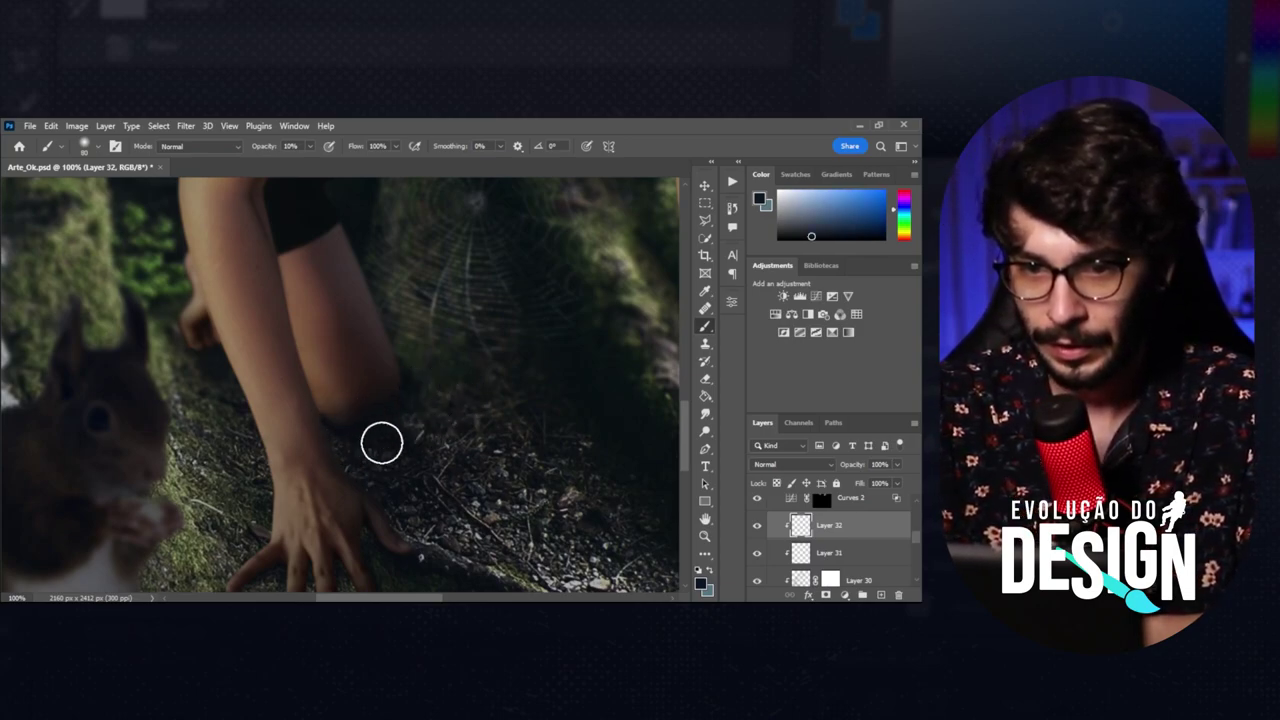
pyautogui.hotkey('ctrl', '0')
pyautogui.scroll(1, 452, 455)
pyautogui.scroll(1, 452, 452)
pyautogui.scroll(1, 452, 448)
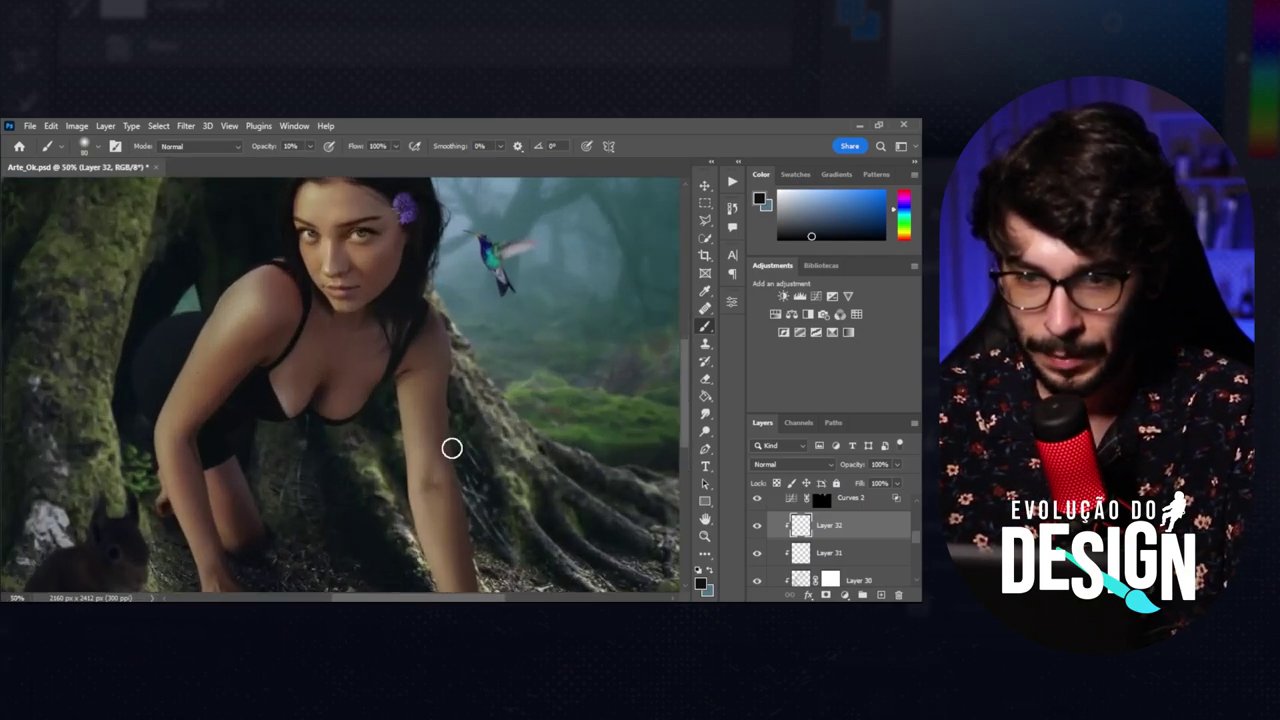
pyautogui.scroll(-3, 452, 448)
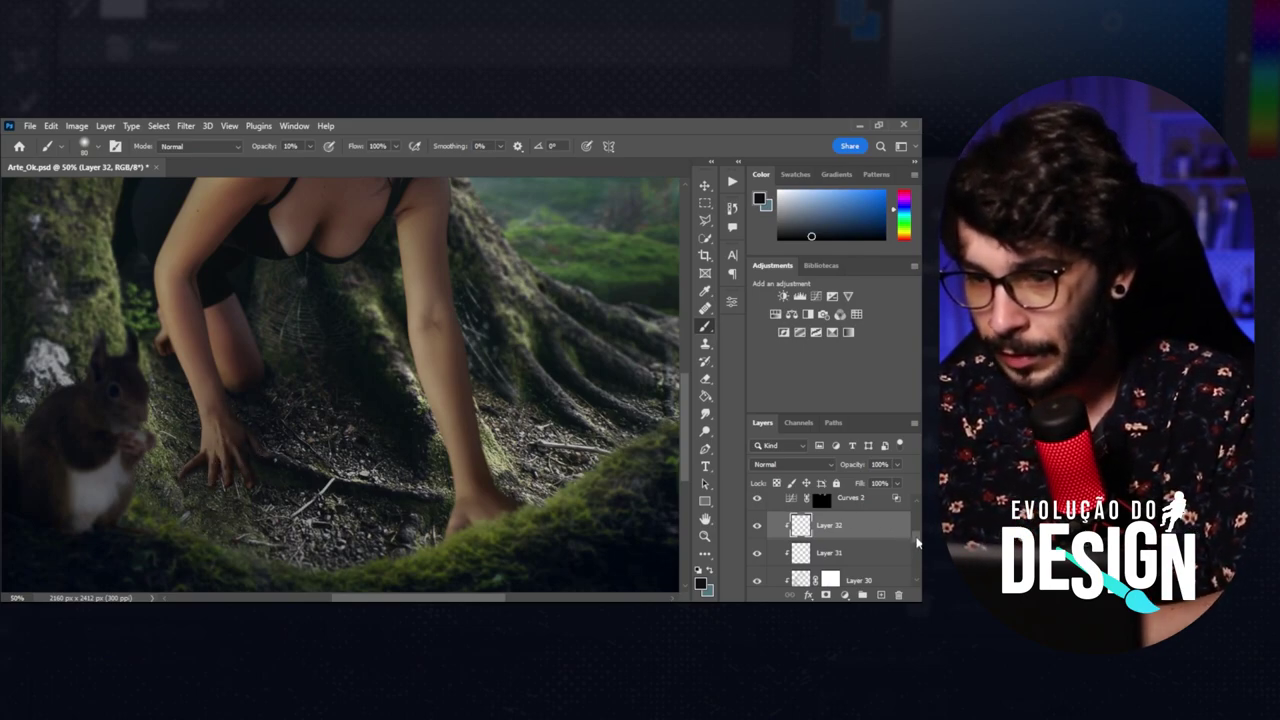
pyautogui.scroll(-3, 916, 542)
pyautogui.scroll(-2, 916, 542)
pyautogui.click(770, 521)
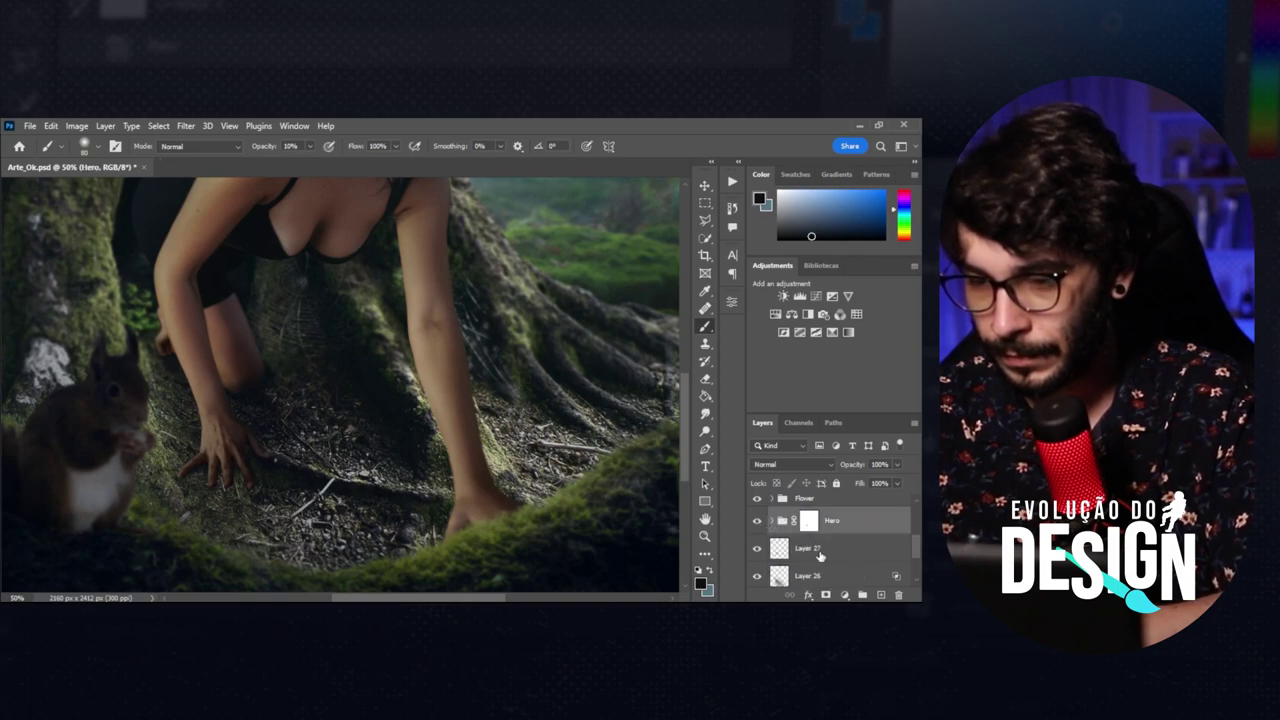
# Add Layer 33 below the Hero group, resize the brush, and fit the image.
pyautogui.click(881, 595)
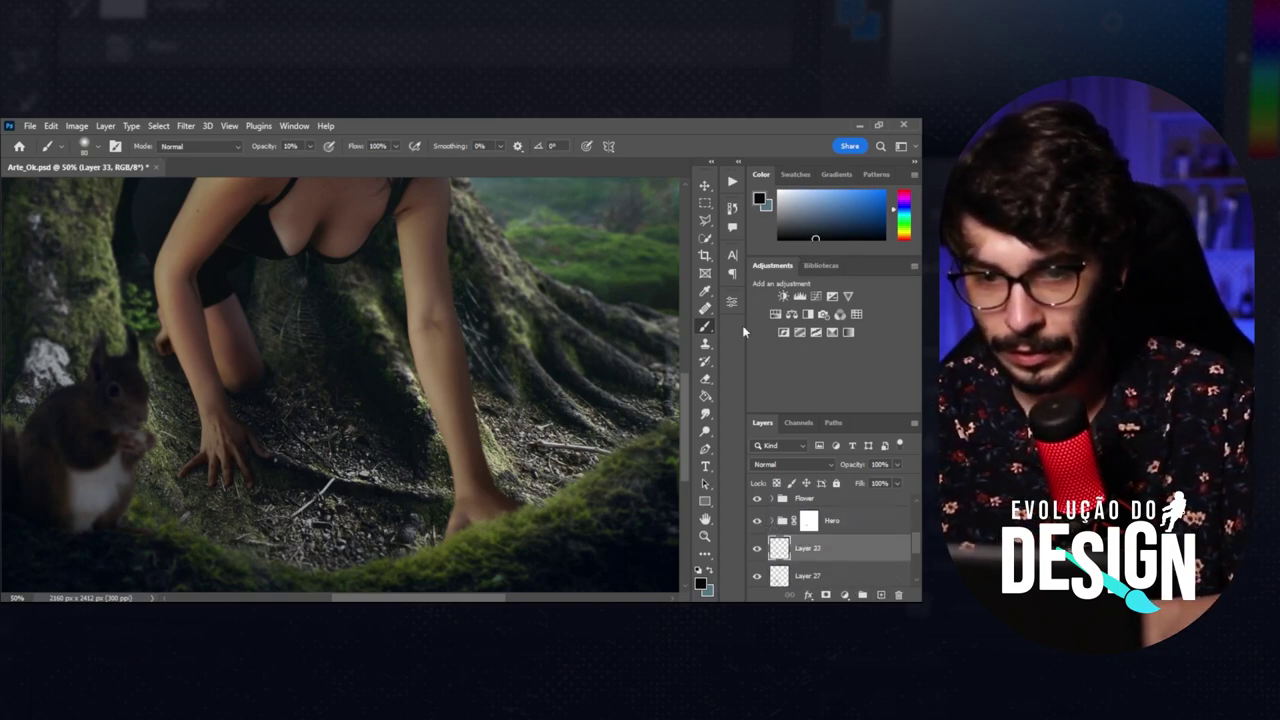
pyautogui.press(']')
pyautogui.press('[')
pyautogui.press('[')
pyautogui.press('[')
pyautogui.press('[')
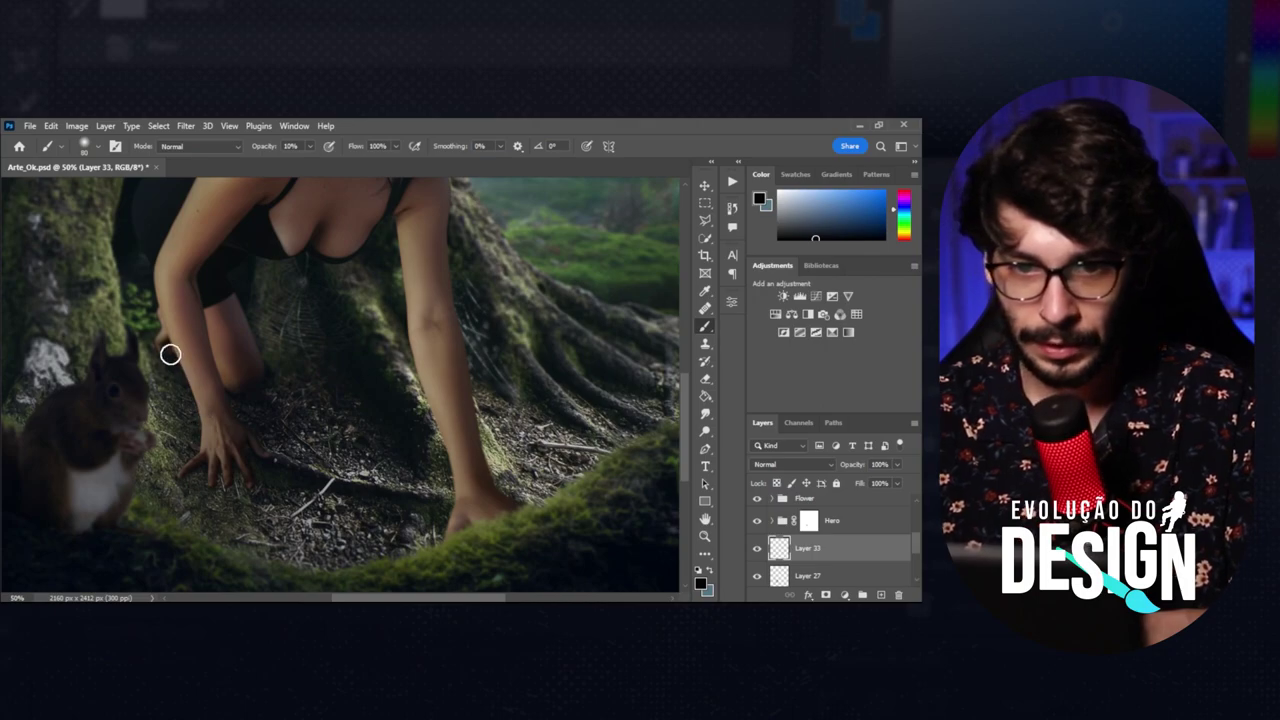
pyautogui.press('v')
pyautogui.hotkey('ctrl', '0')
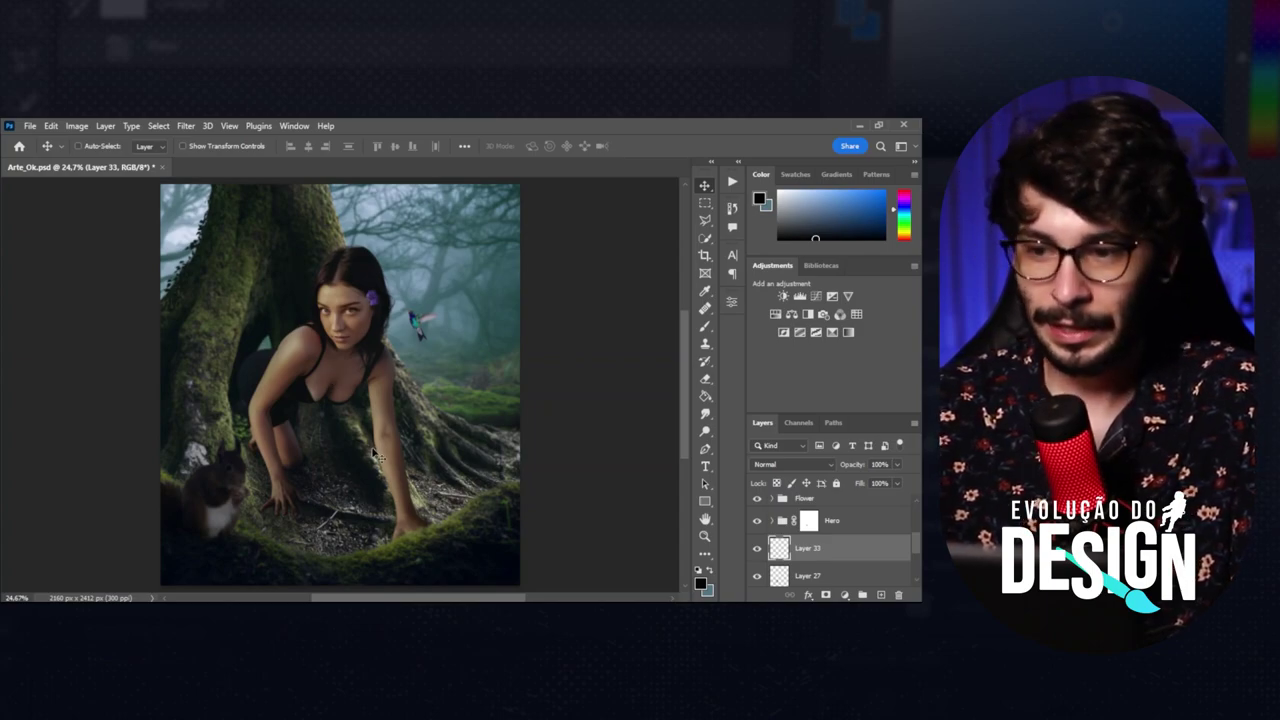
# Group Layers 26 through 33 into a new group and start renaming it.
pyautogui.scroll(-2, 820, 555)
pyautogui.keyDown('shift'); pyautogui.click(820, 550); pyautogui.keyUp('shift')
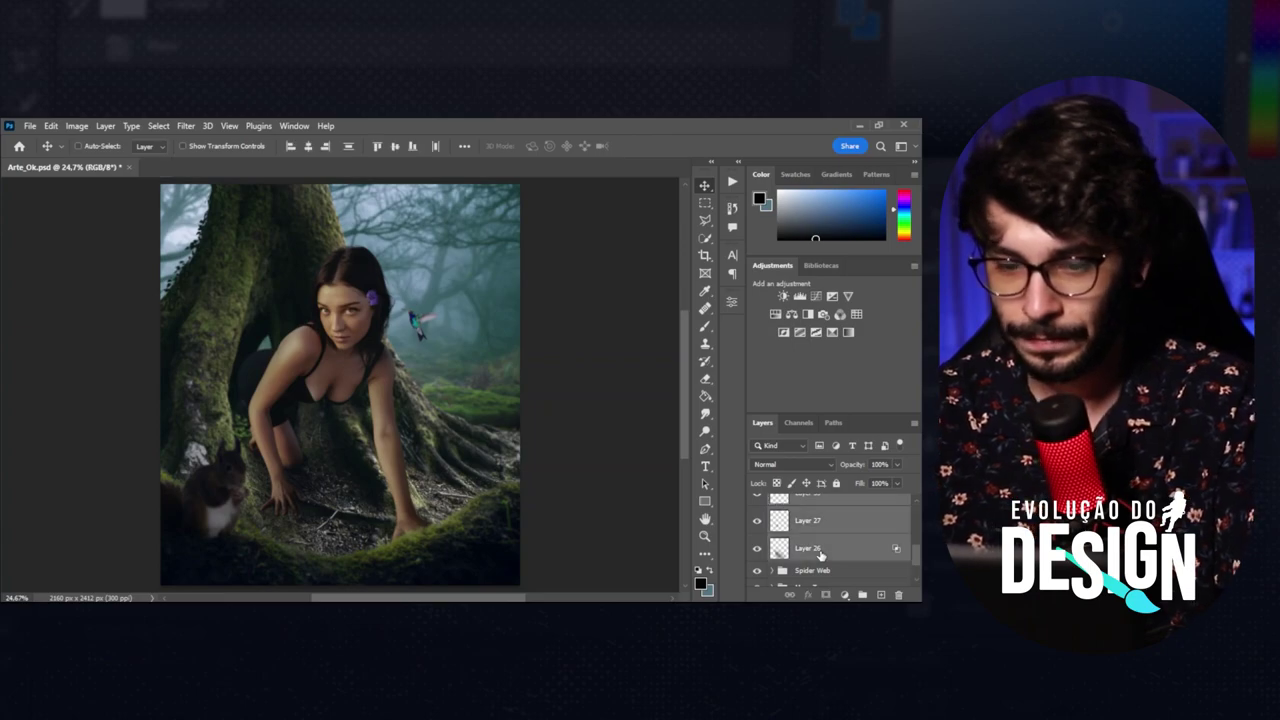
pyautogui.hotkey('ctrl', 'g')
pyautogui.doubleClick(803, 511)
pyautogui.write('Shadows')
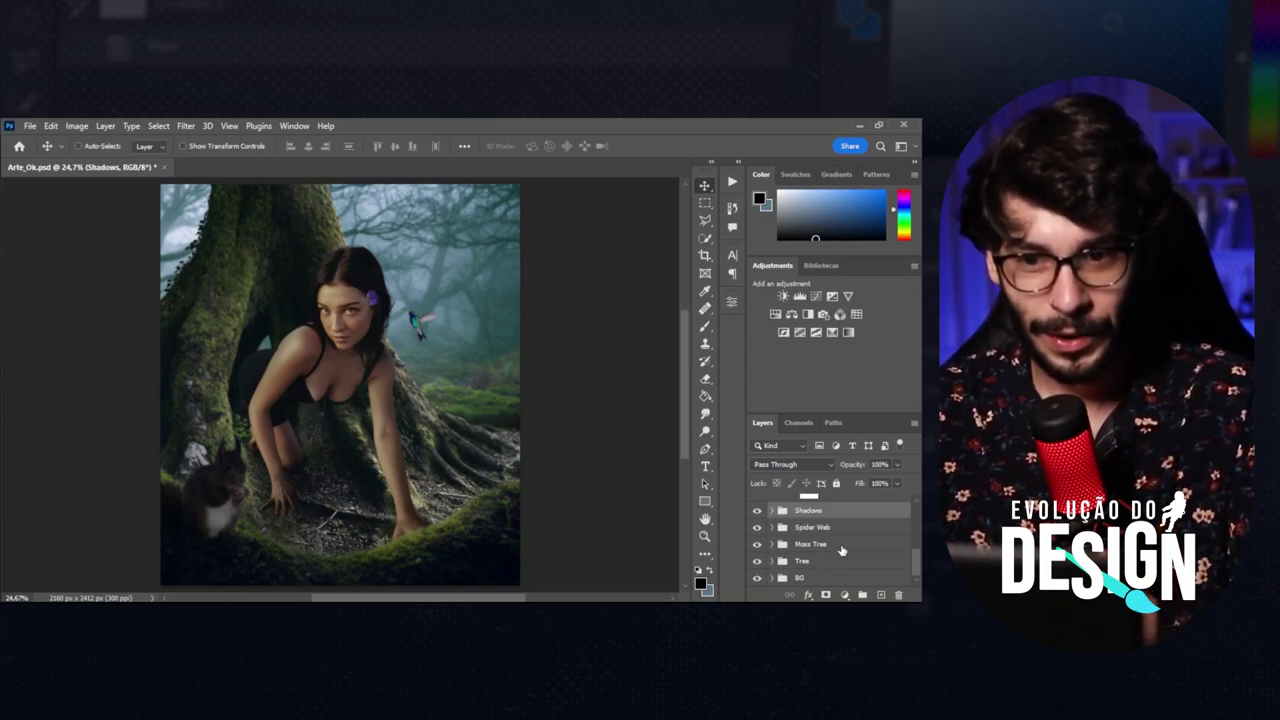
# Switch the Squirrel group from its mask to its content and add Layer 34 above it.
pyautogui.scroll(5, 841, 550)
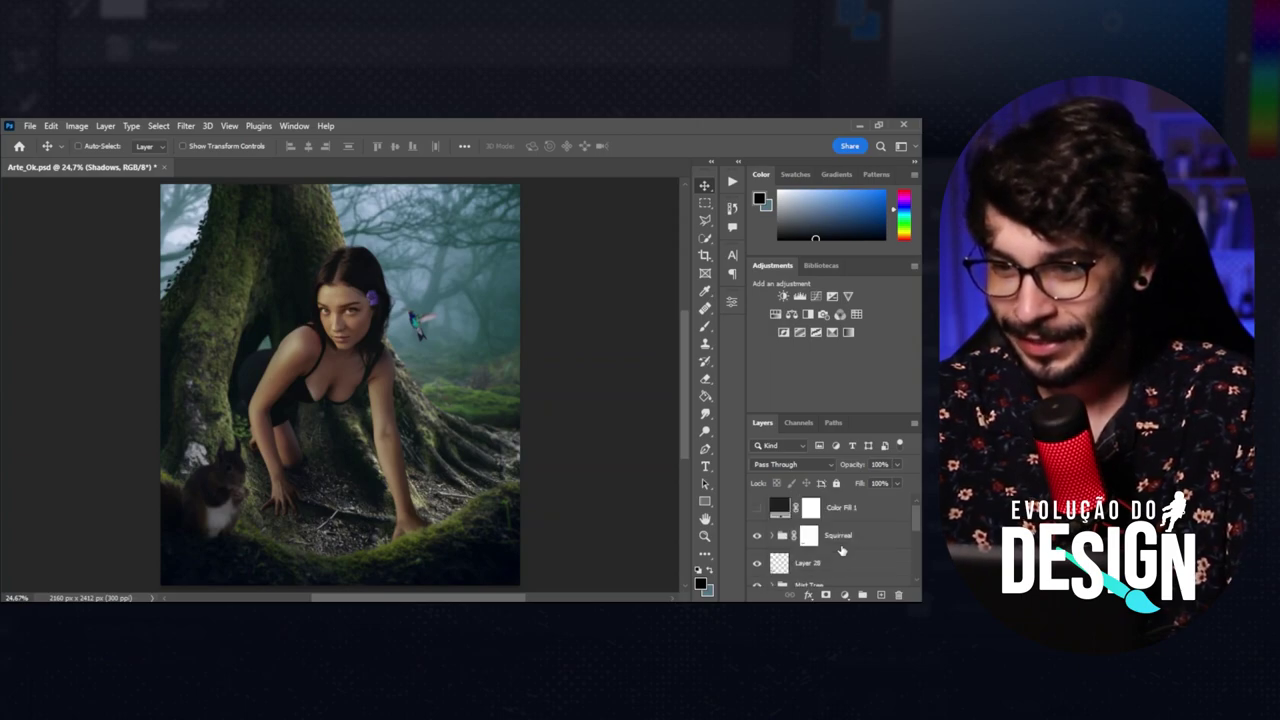
pyautogui.click(868, 535)
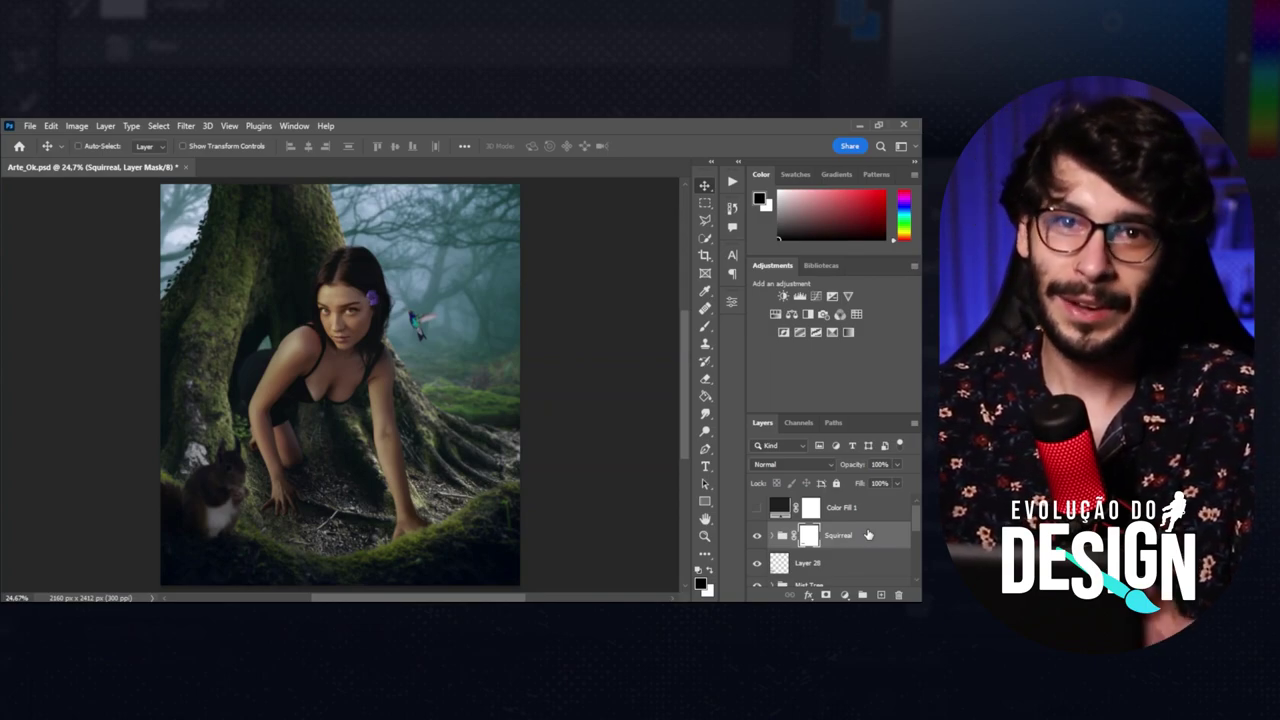
pyautogui.hotkey('ctrl', '2')
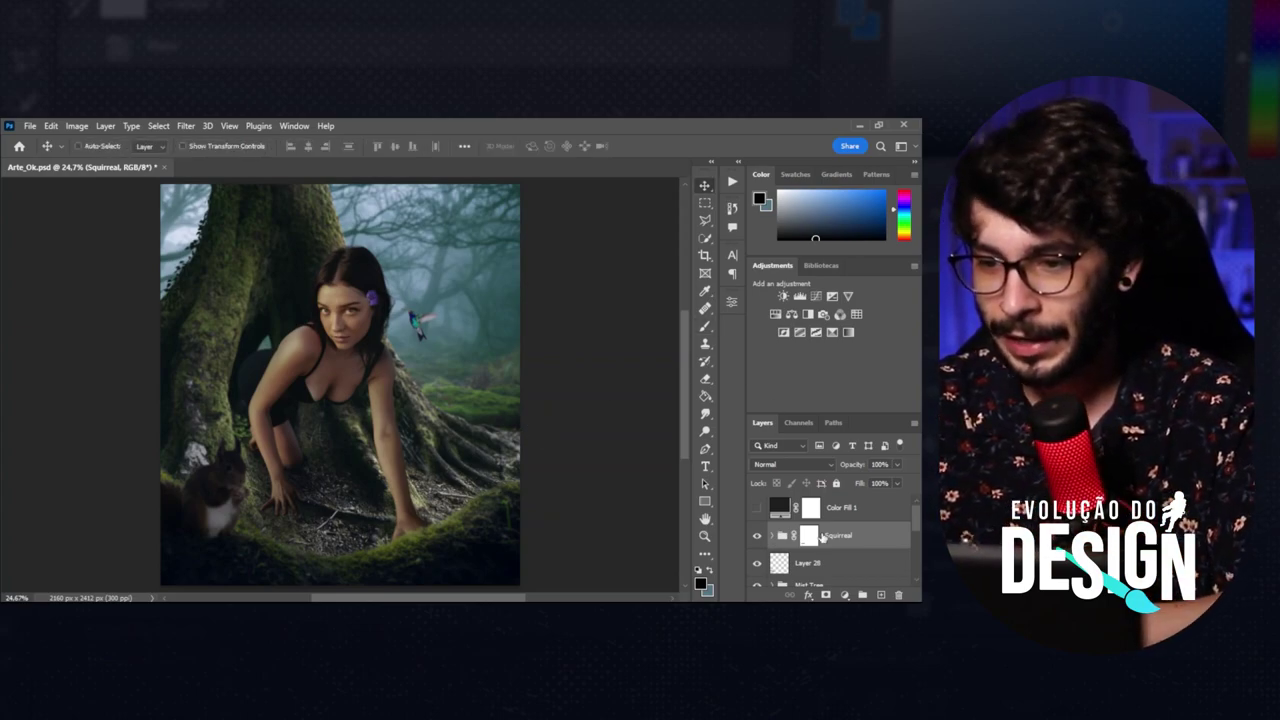
pyautogui.click(880, 595)
# Shade the upper-right corner of the forest dark with a 1600 px brush on Layer 34.
pyautogui.press('b')
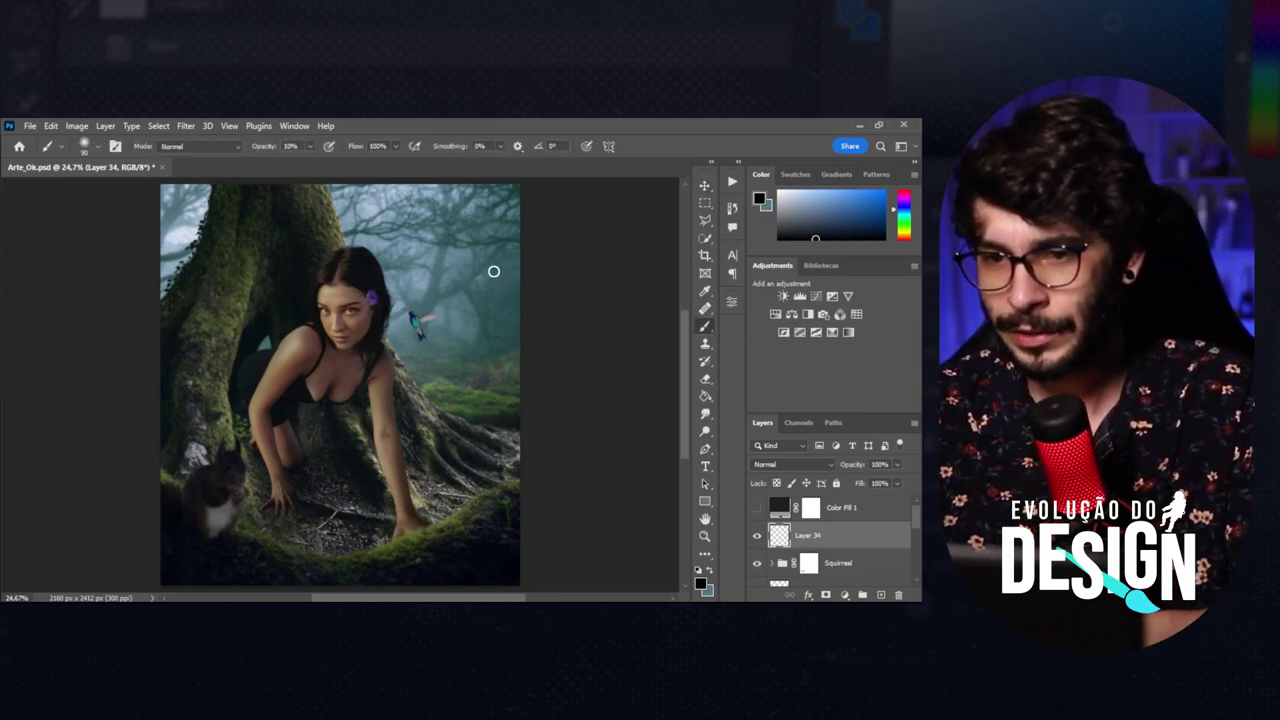
pyautogui.press(']')
pyautogui.press(']')
pyautogui.press(']')
pyautogui.press(']')
pyautogui.press(']')
pyautogui.press(']')
pyautogui.press(']')
pyautogui.press(']')
pyautogui.press(']')
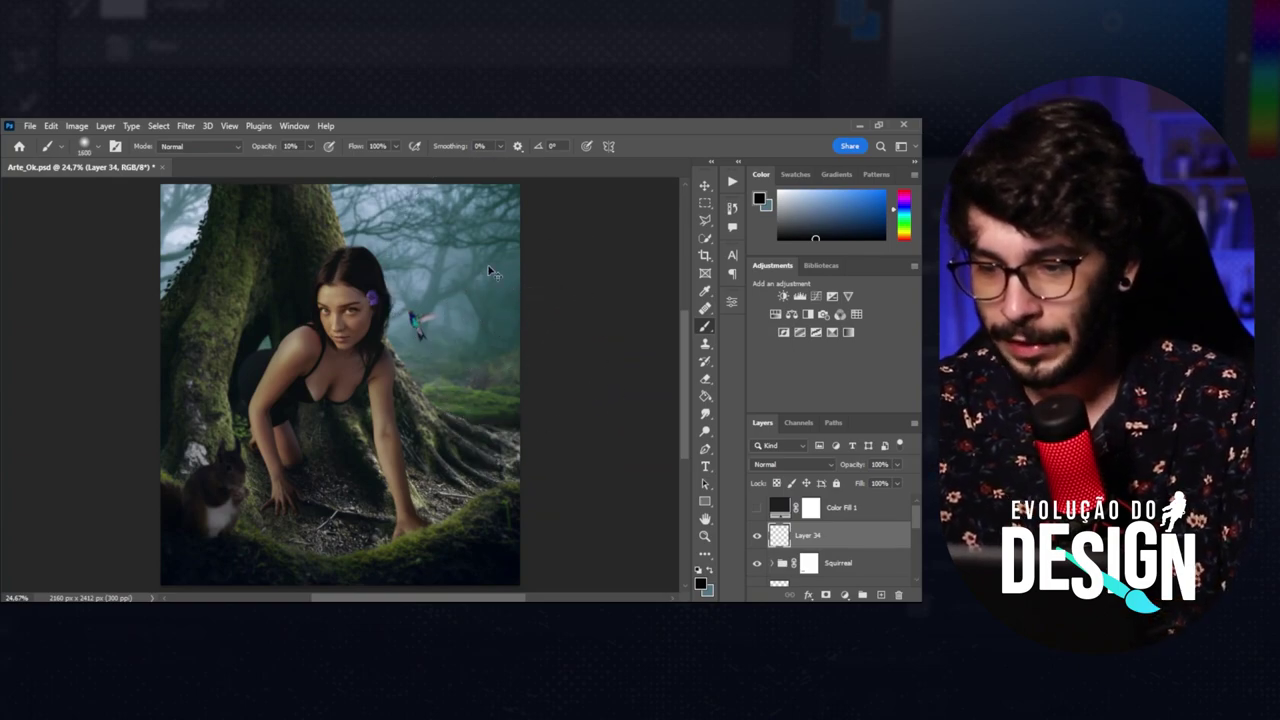
pyautogui.hotkey('ctrl', '-')
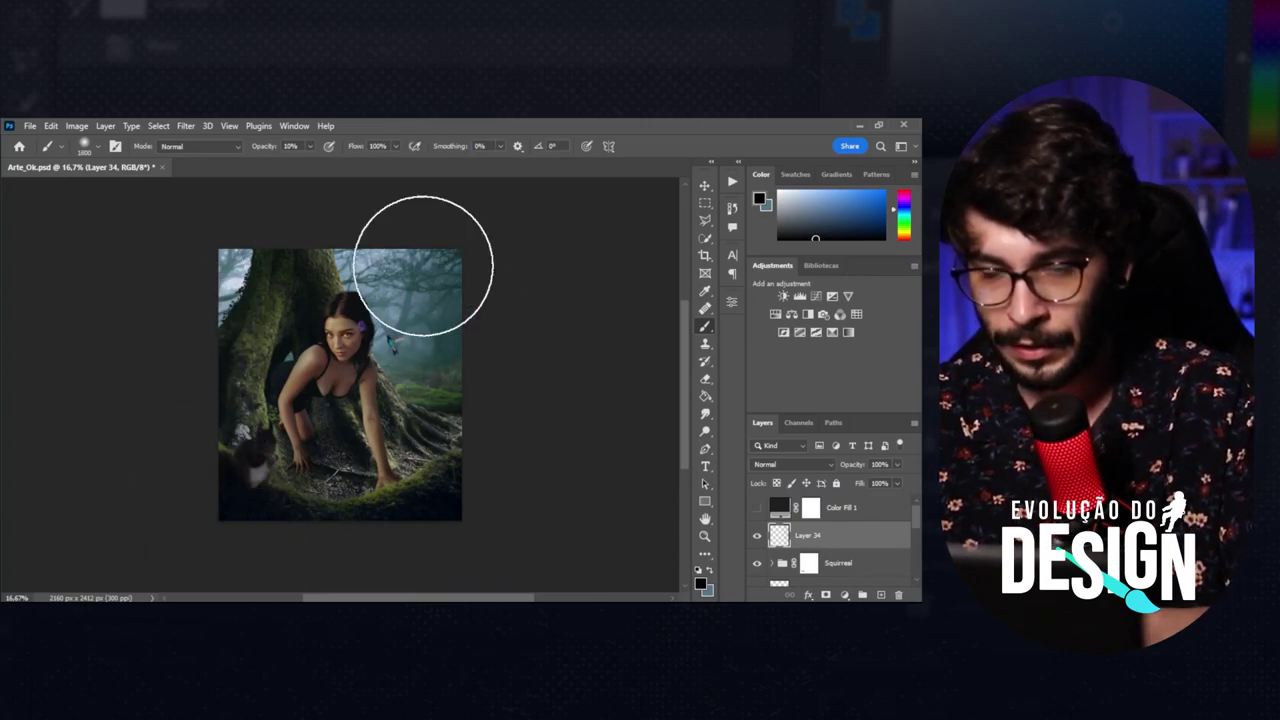
# Toggle Layer 34's shading off and on to compare, then add empty Layer 35.
pyautogui.press('v')
pyautogui.click(756, 536)
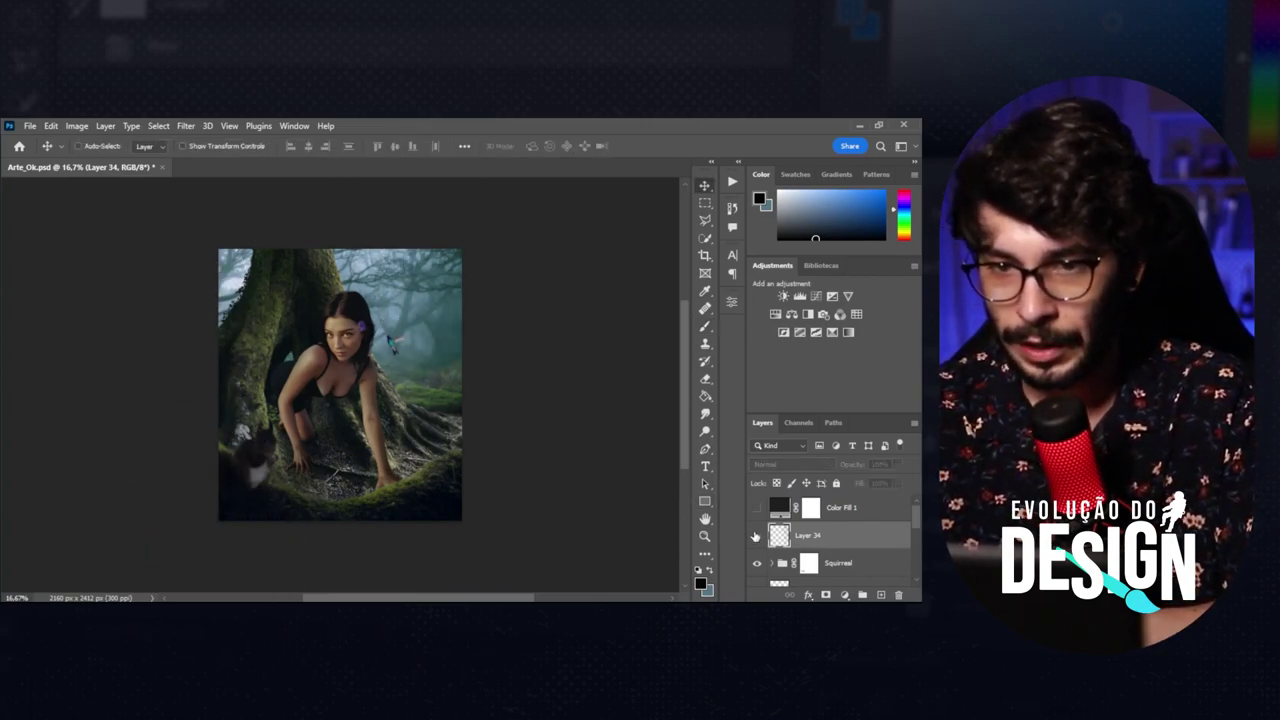
pyautogui.click(756, 536)
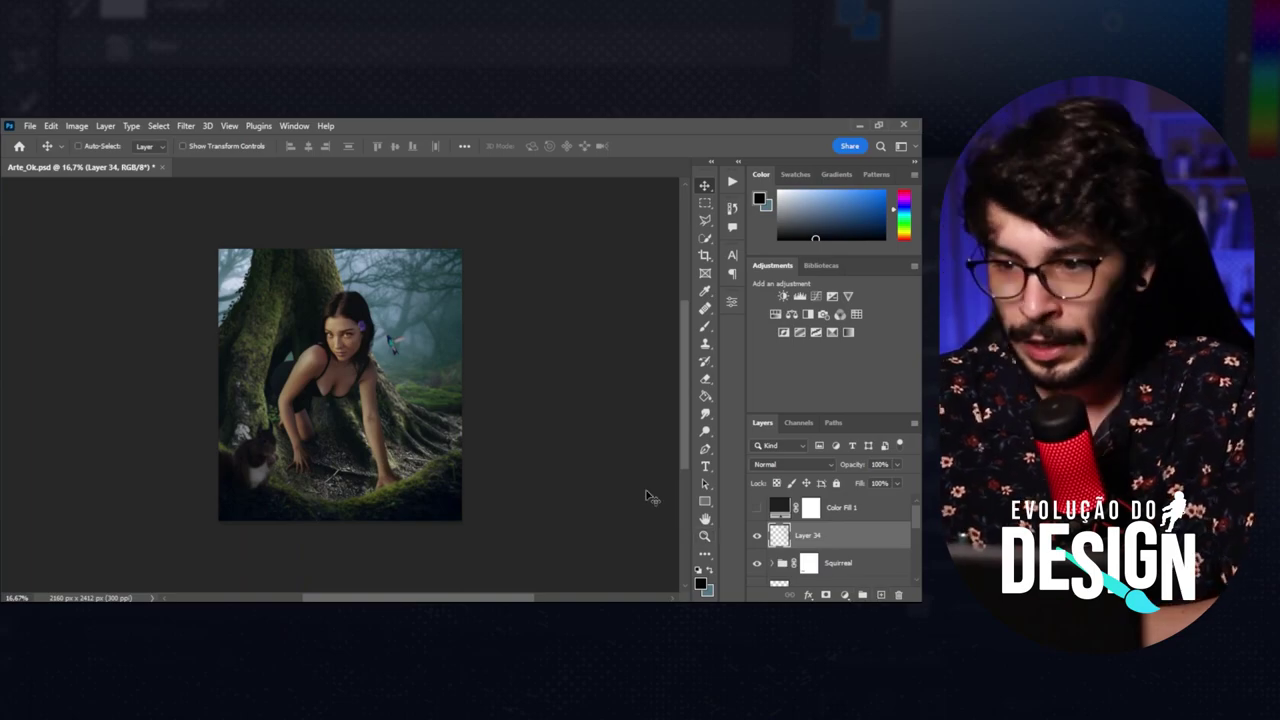
pyautogui.click(881, 595)
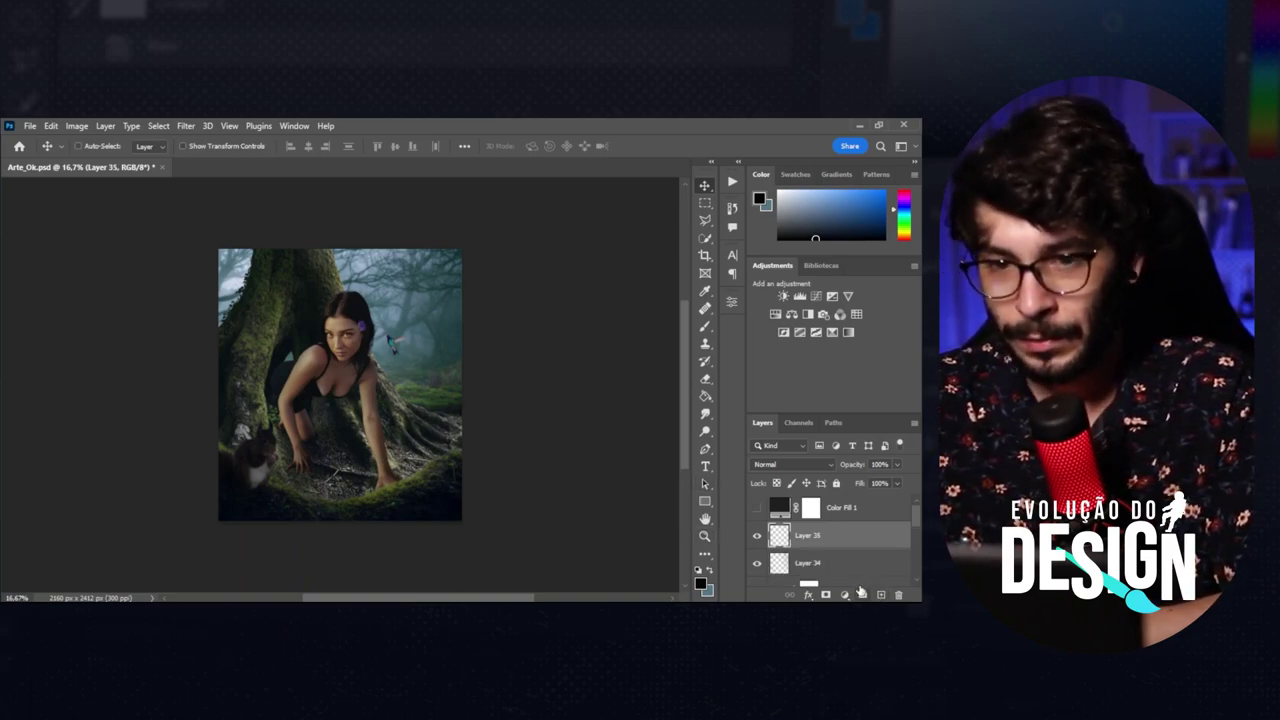
# Set up the Clouds 1 brush from Personal_brushset in white, sized down to 700.
pyautogui.press('b')
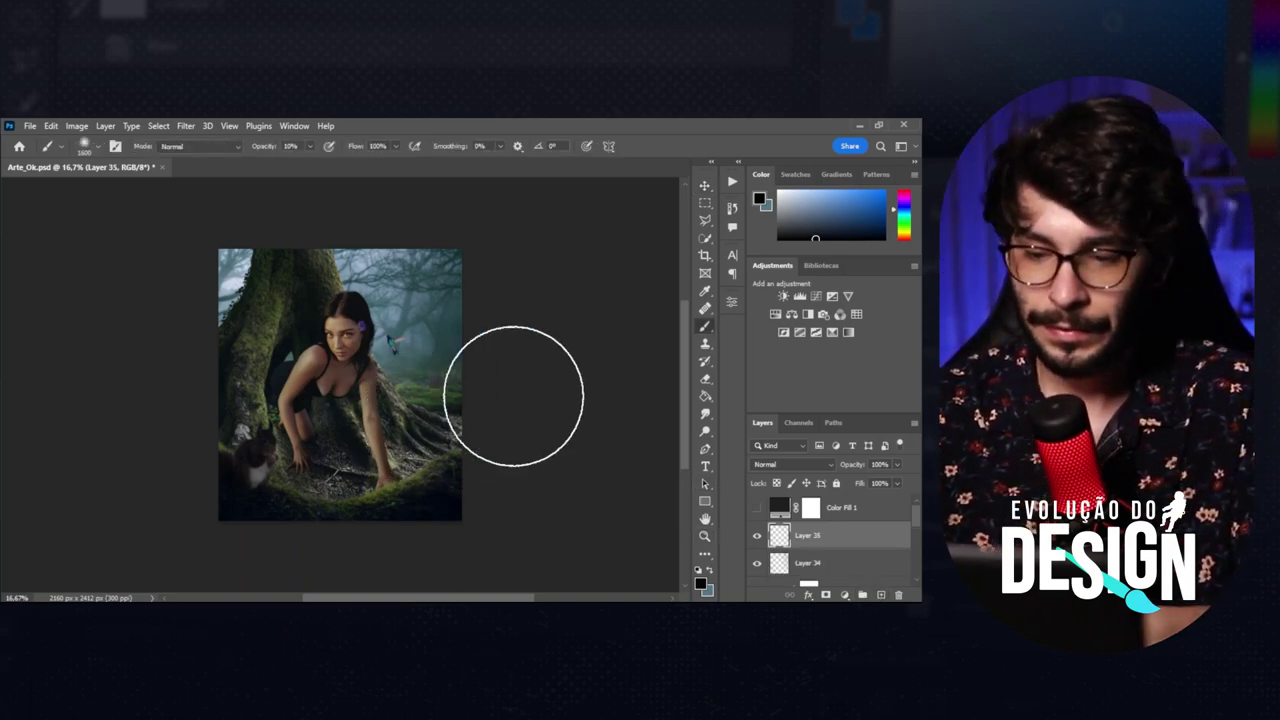
pyautogui.rightClick(342, 367)
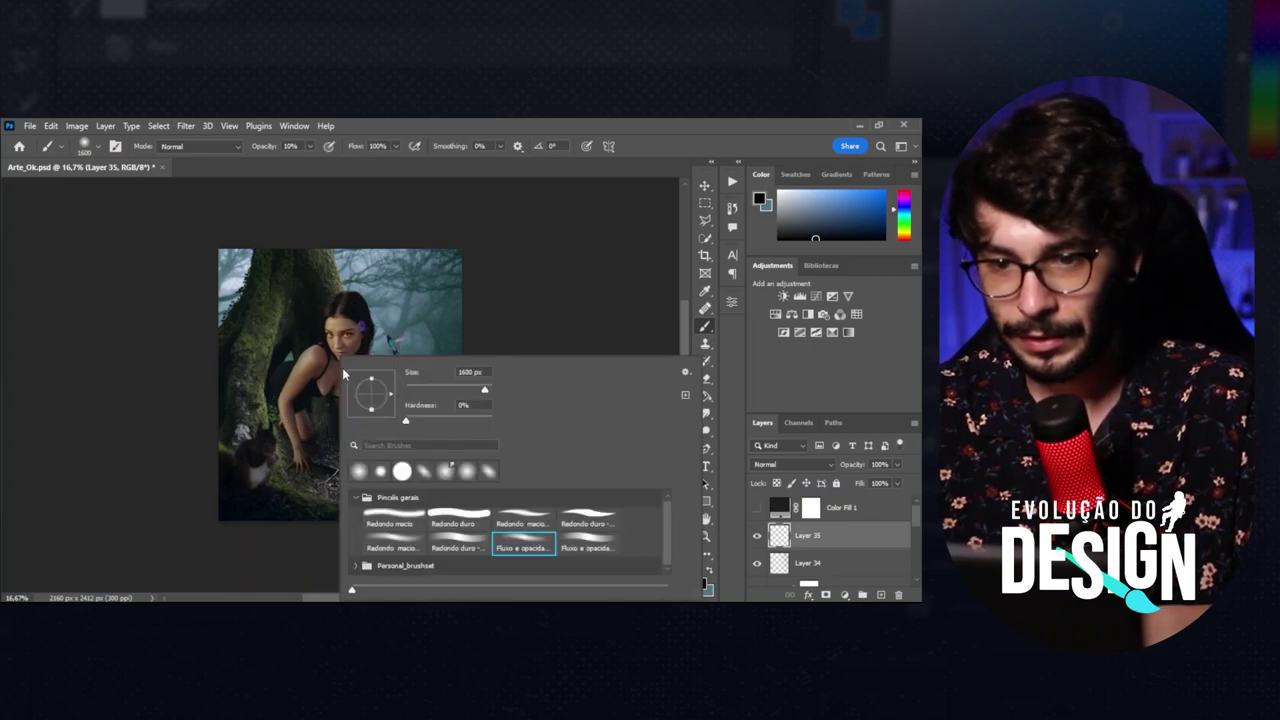
pyautogui.click(353, 498)
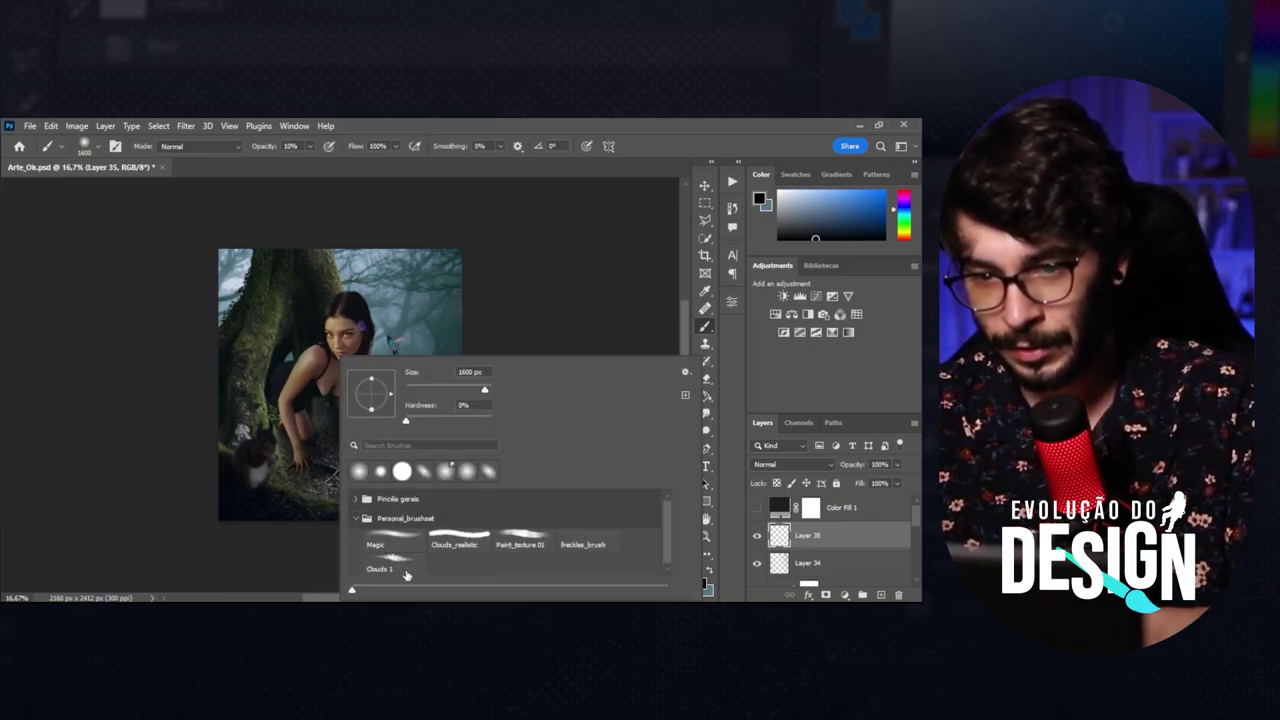
pyautogui.click(380, 567)
pyautogui.press('Return')
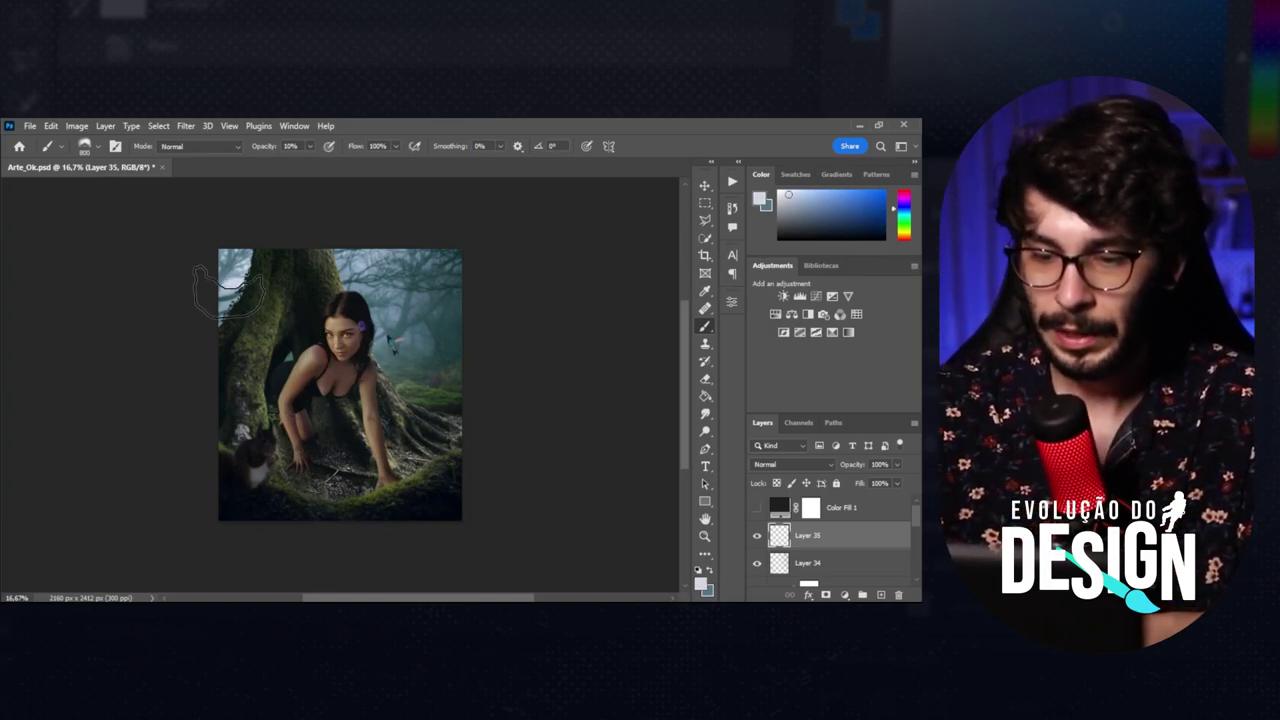
pyautogui.press('x')
pyautogui.press(']')
pyautogui.press(']')
pyautogui.press(']')
pyautogui.press(']')
pyautogui.press(']')
pyautogui.press(']')
pyautogui.press('[')
pyautogui.press('[')
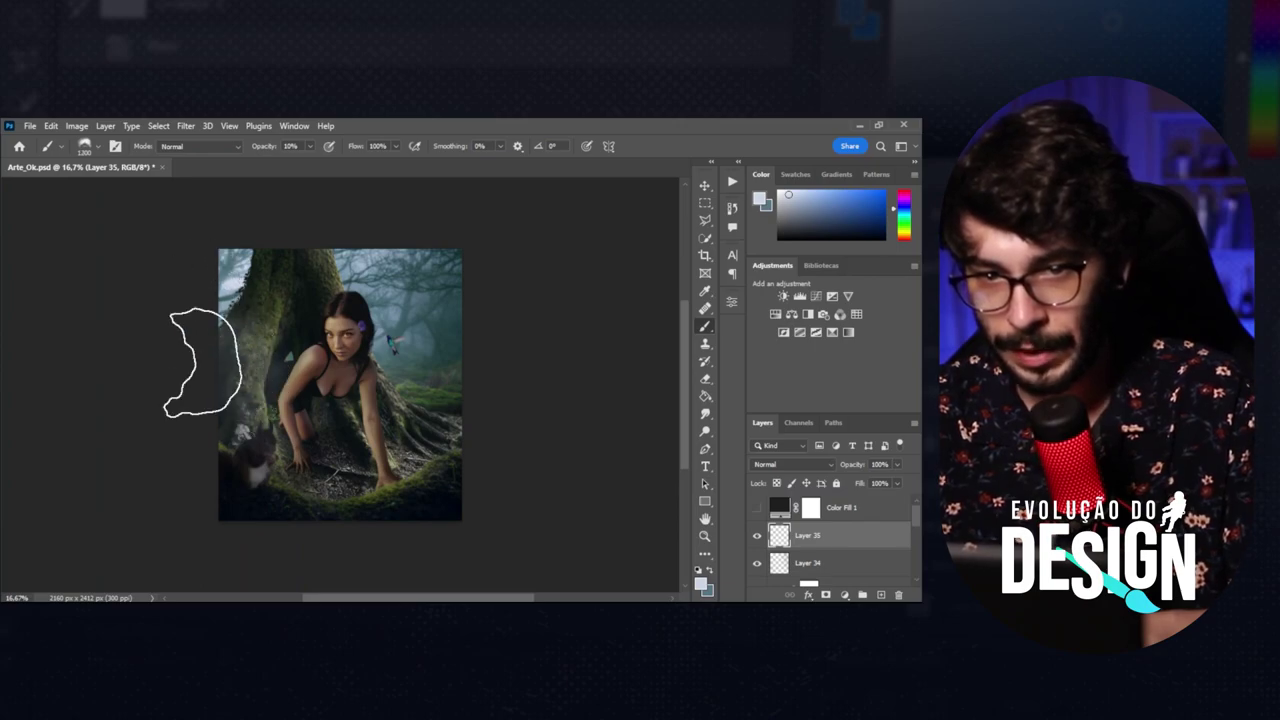
pyautogui.press('[')
pyautogui.press('[')
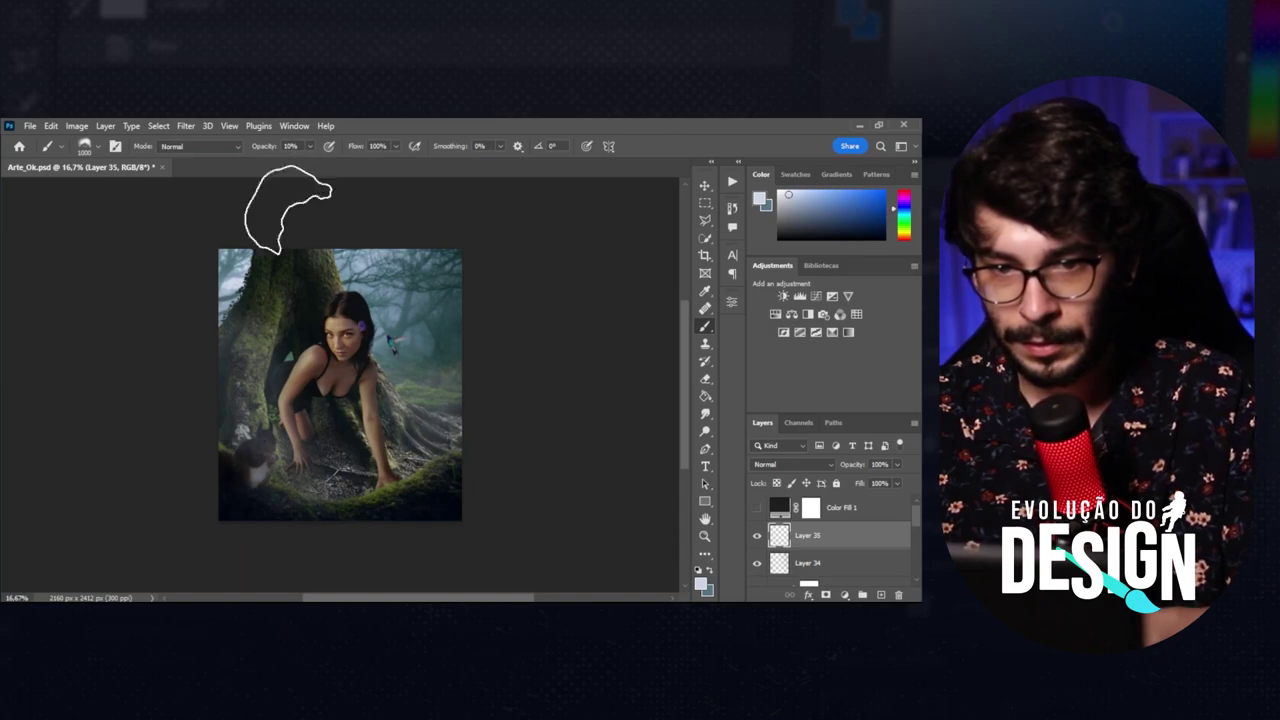
pyautogui.press('[')
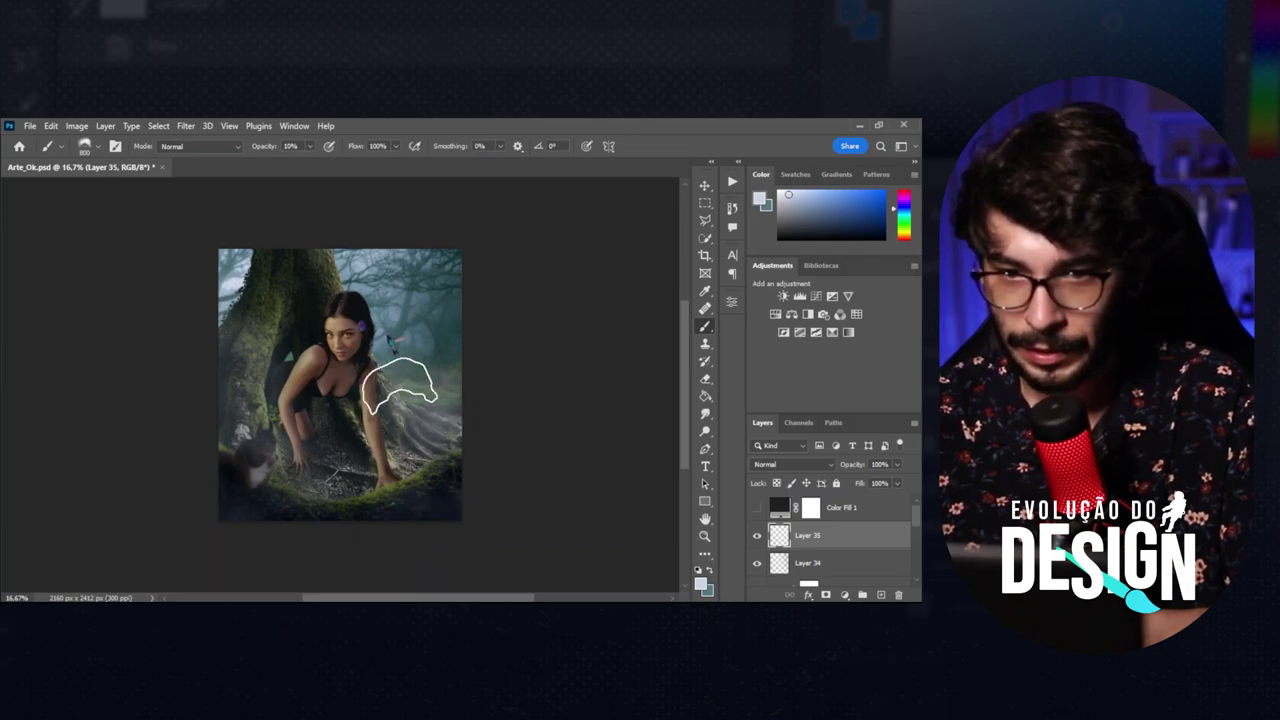
pyautogui.press('[')
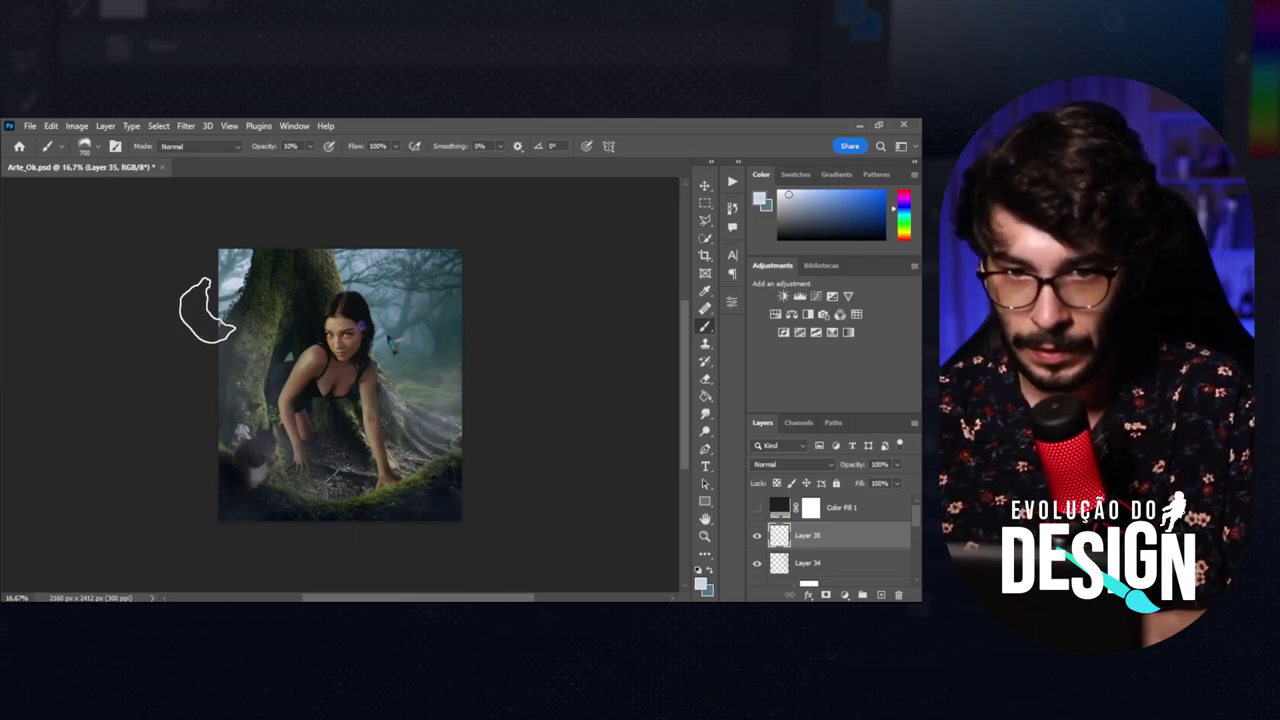
# Paint light-blue mist over the left tree and roots by the woman's arm, then mask Layer 35.
pyautogui.keyDown('alt'); pyautogui.click(222, 290); pyautogui.keyUp('alt')
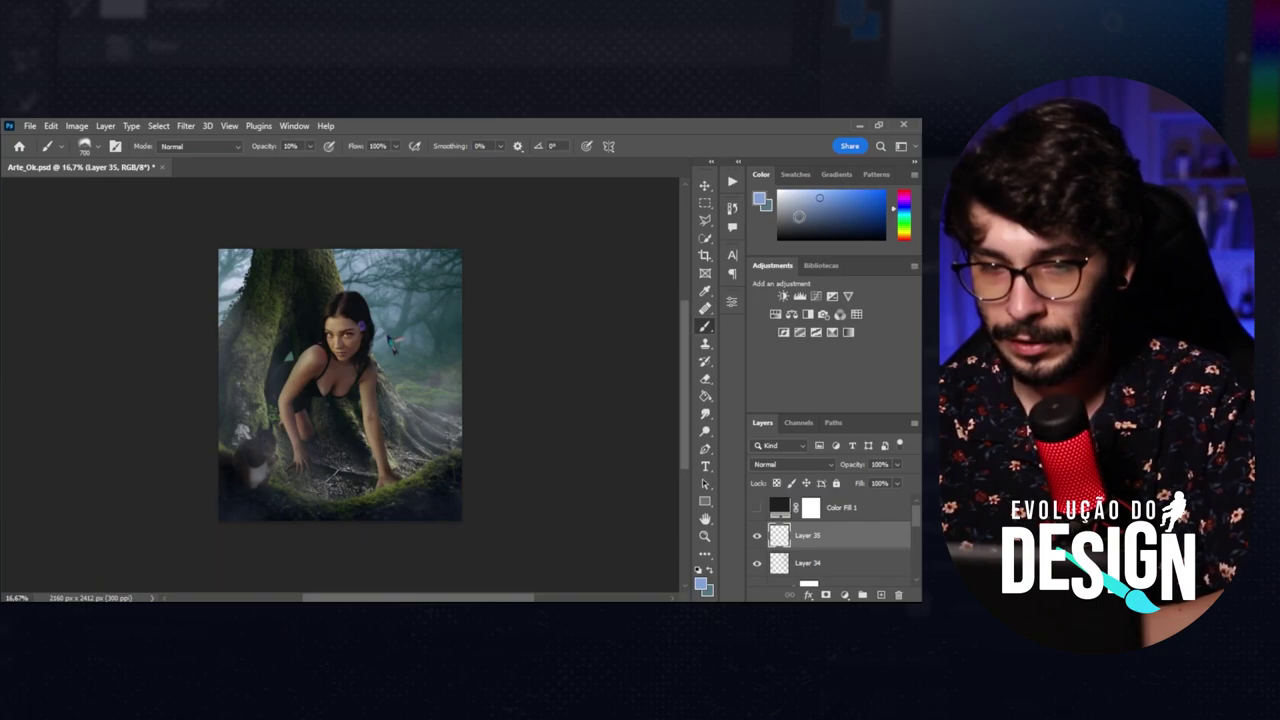
pyautogui.moveTo(225, 360); pyautogui.dragTo(206, 409)
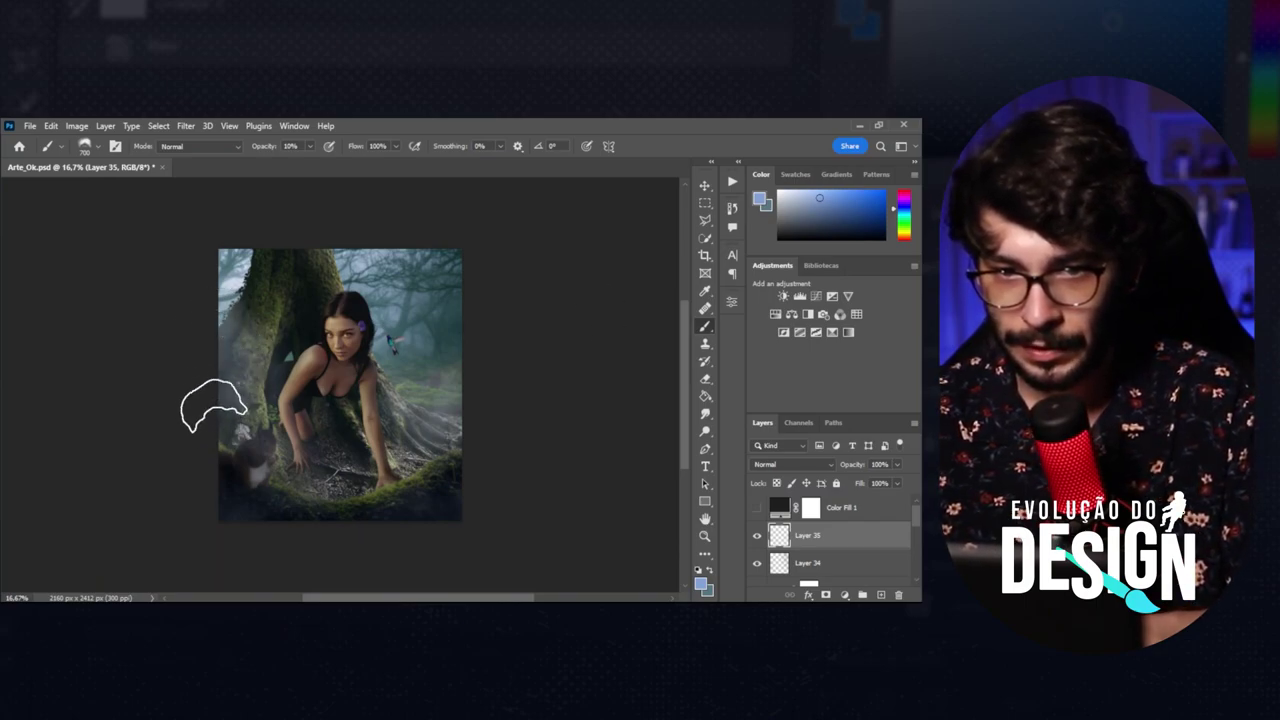
pyautogui.moveTo(430, 412)
pyautogui.mouseDown()
pyautogui.moveTo(438, 458)
pyautogui.moveTo(200, 455)
pyautogui.moveTo(296, 305)
pyautogui.moveTo(229, 400)
pyautogui.moveTo(291, 463)
pyautogui.moveTo(386, 514)
pyautogui.moveTo(424, 505)
pyautogui.mouseUp()
pyautogui.press('v')
pyautogui.hotkey('ctrl', '0')
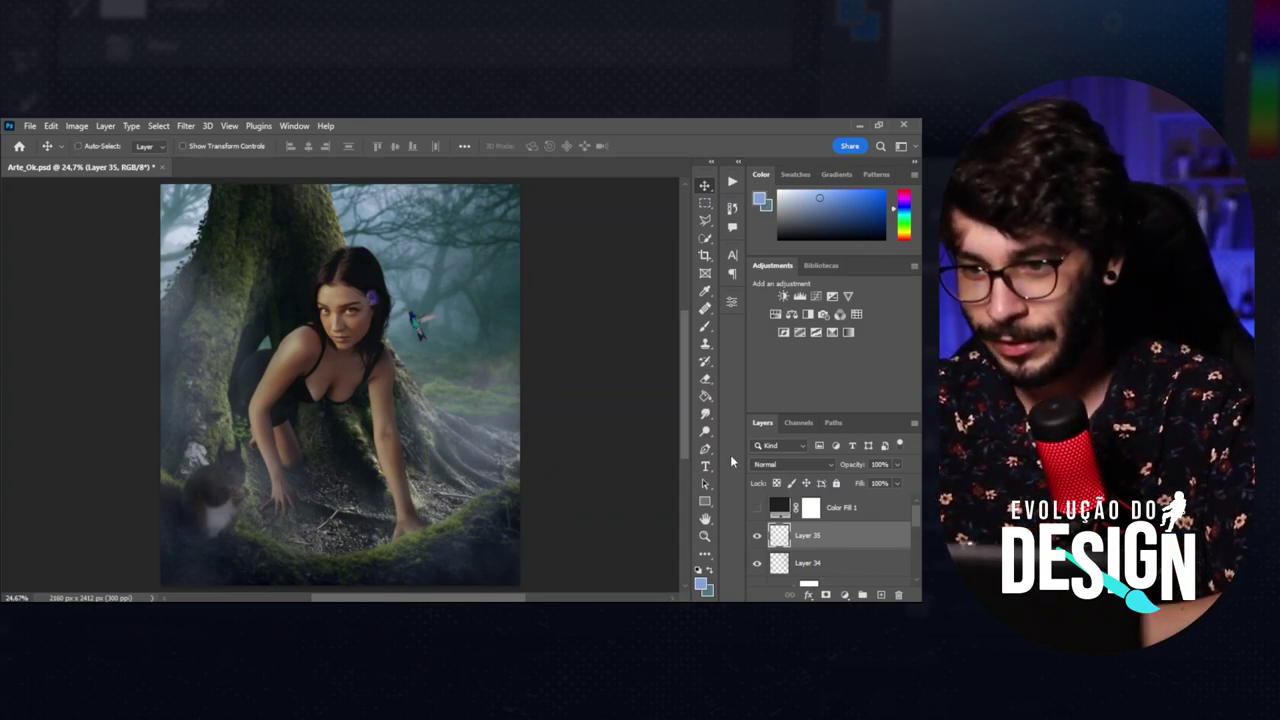
pyautogui.click(825, 594)
# Brush black at 40% opacity with a soft round brush on the mask over the squirrel's chest.
pyautogui.press('d')
pyautogui.press('b')
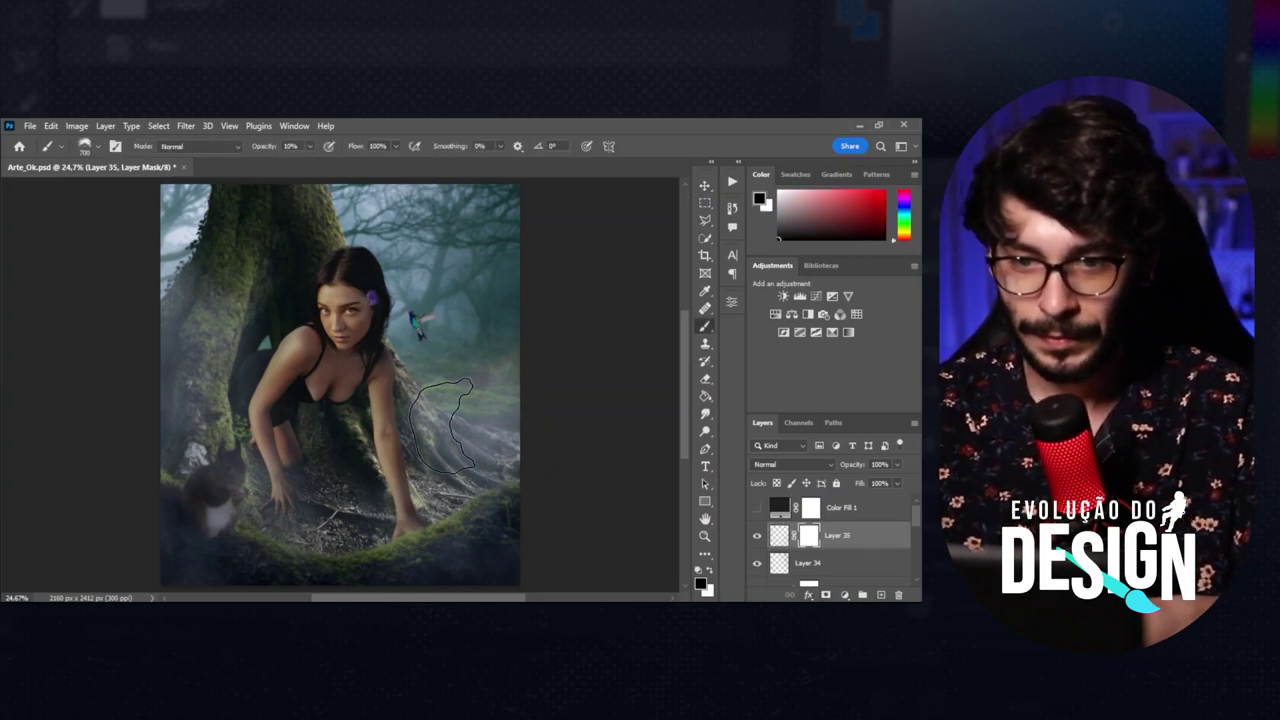
pyautogui.rightClick(318, 362)
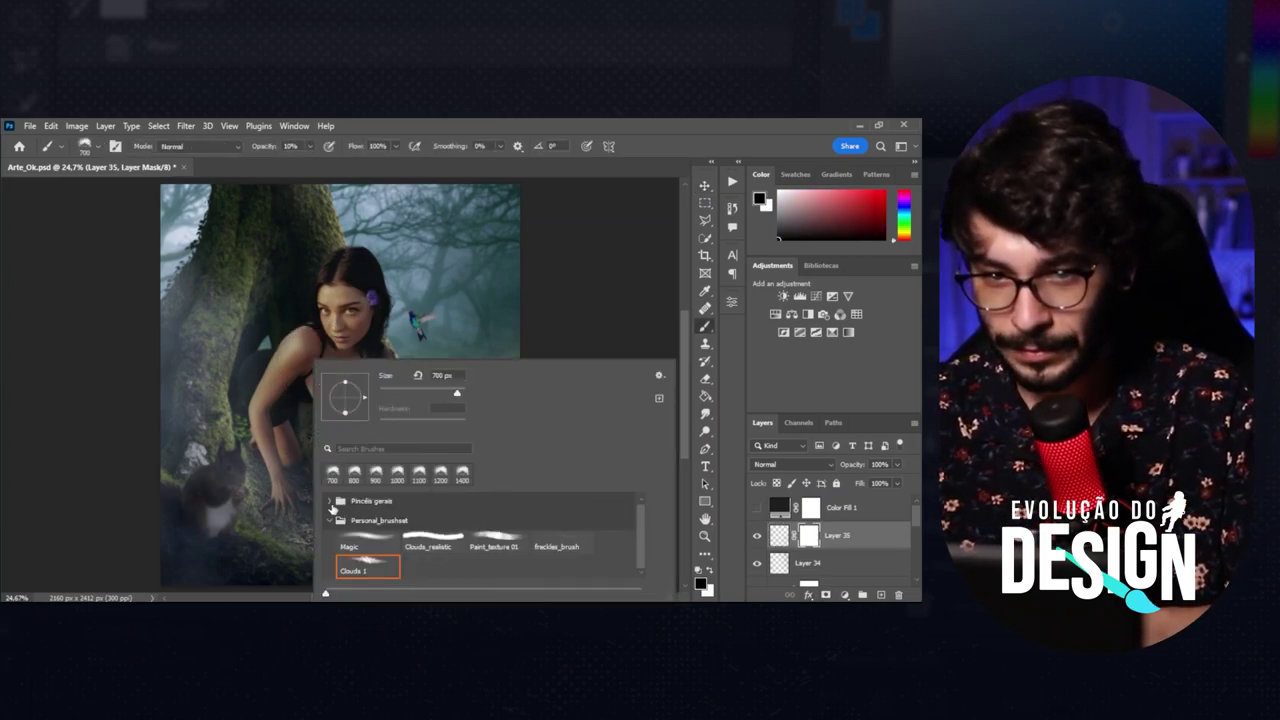
pyautogui.click(331, 502)
pyautogui.doubleClick(498, 549)
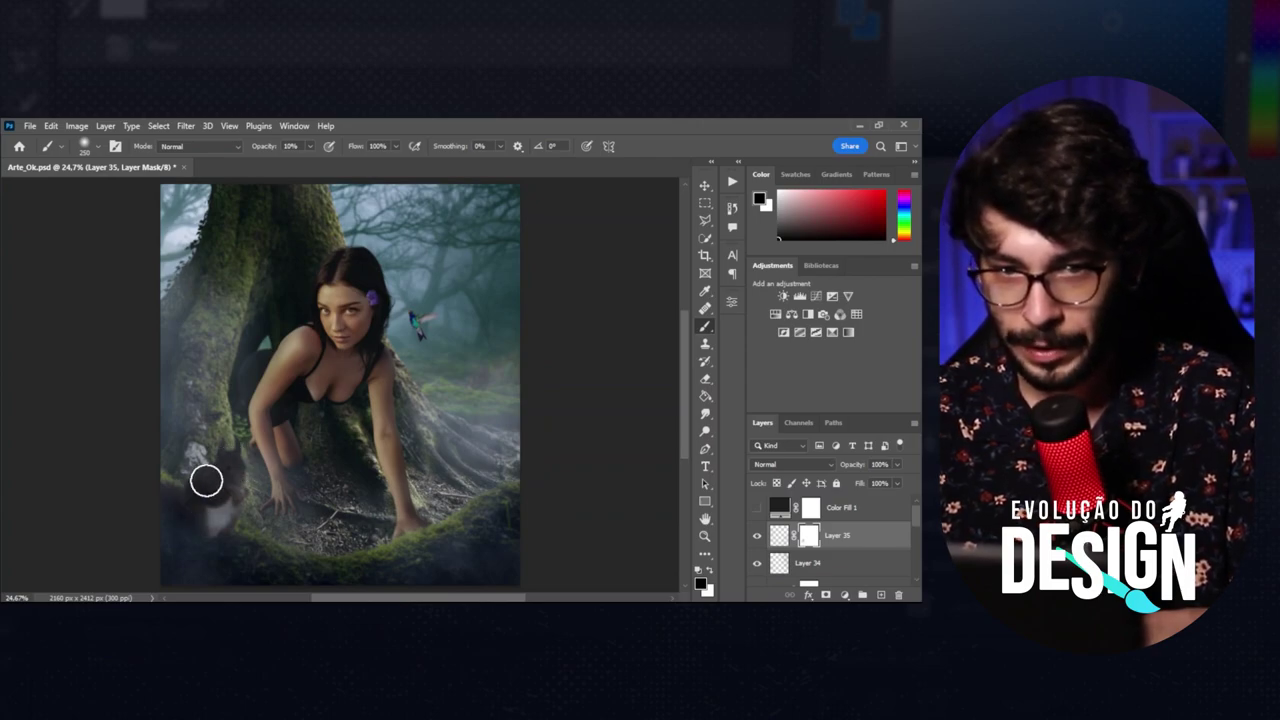
pyautogui.press('4')
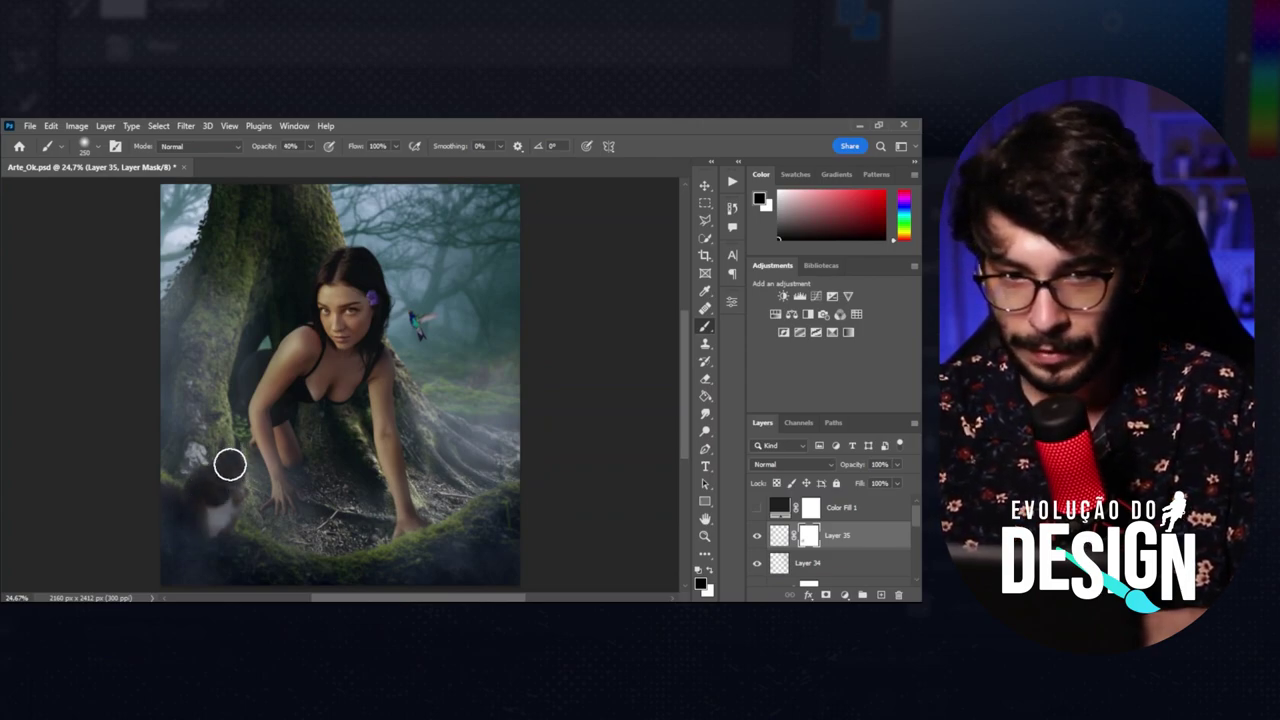
pyautogui.moveTo(220, 504); pyautogui.dragTo(286, 435)
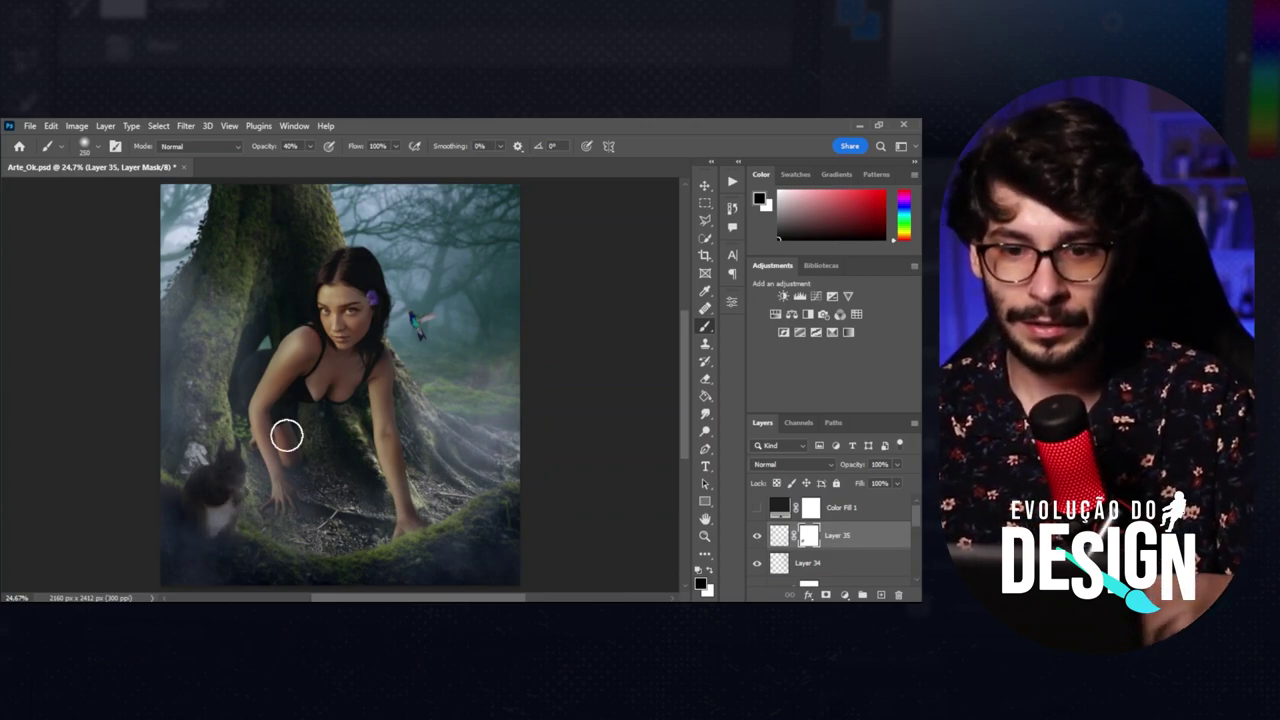
# Toggle the mist layer's visibility to compare and turn on automatic layer selection.
pyautogui.press('v')
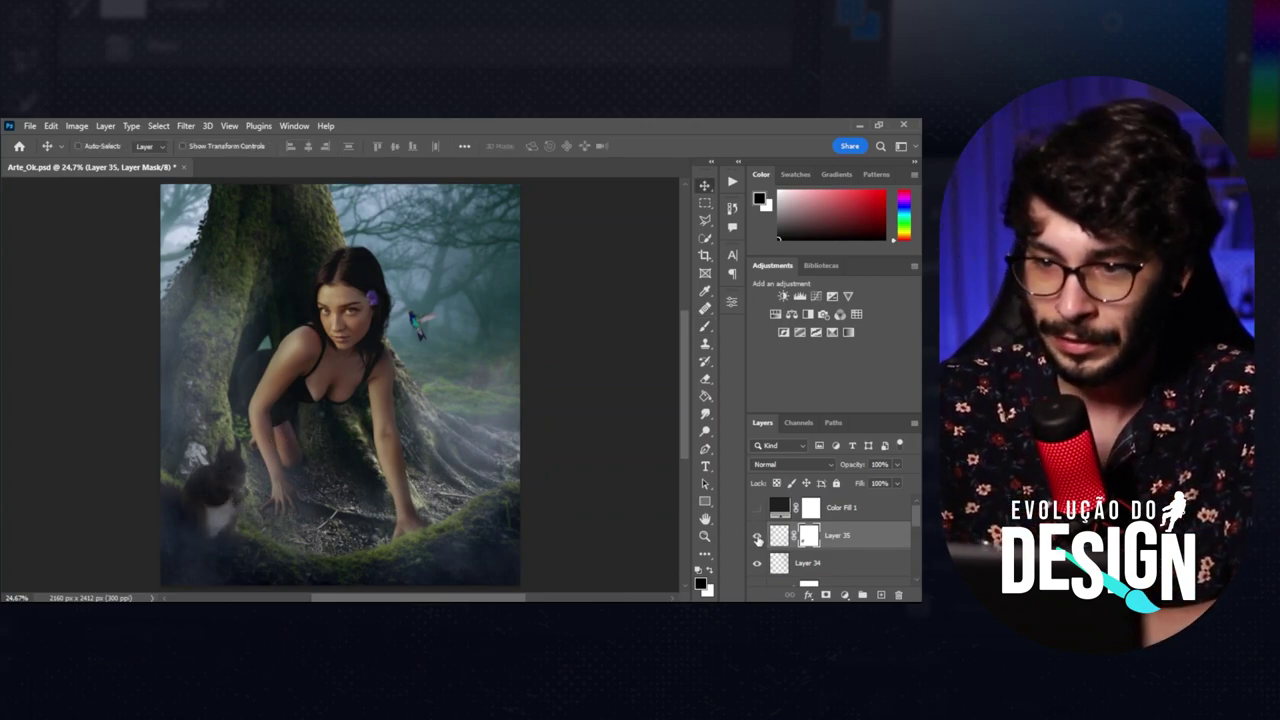
pyautogui.click(757, 537)
pyautogui.click(757, 538)
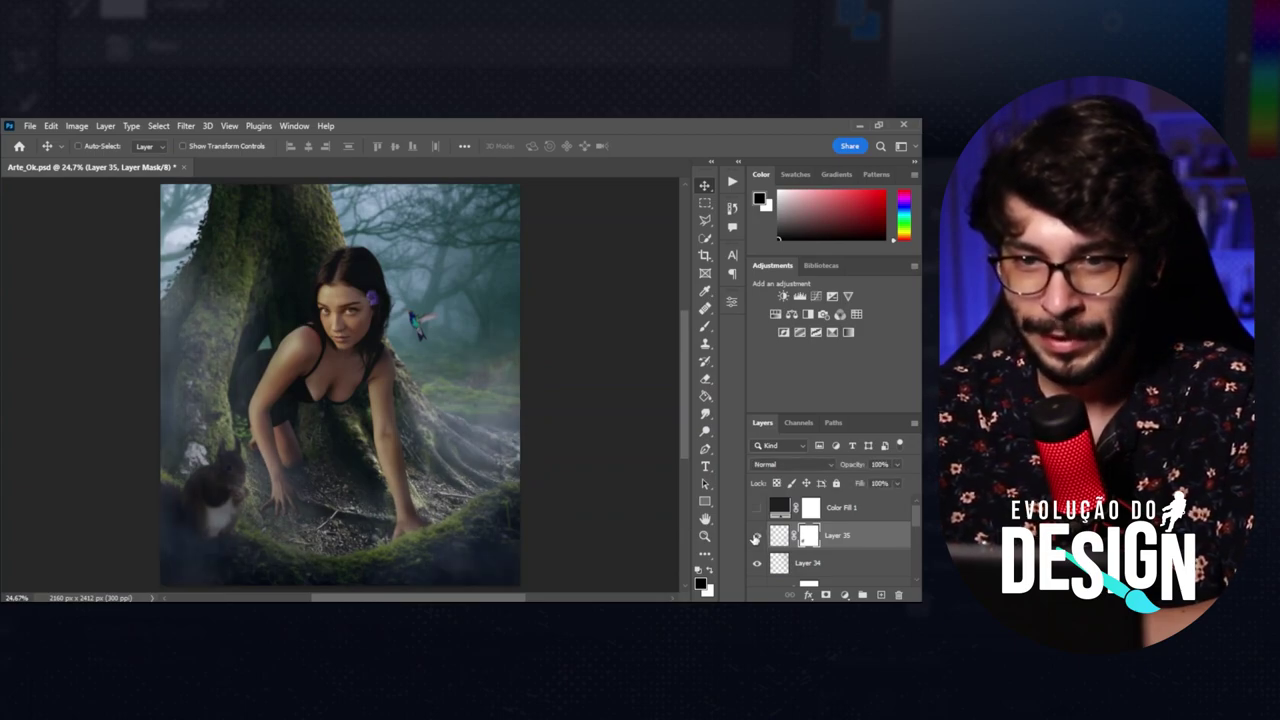
pyautogui.click(757, 537)
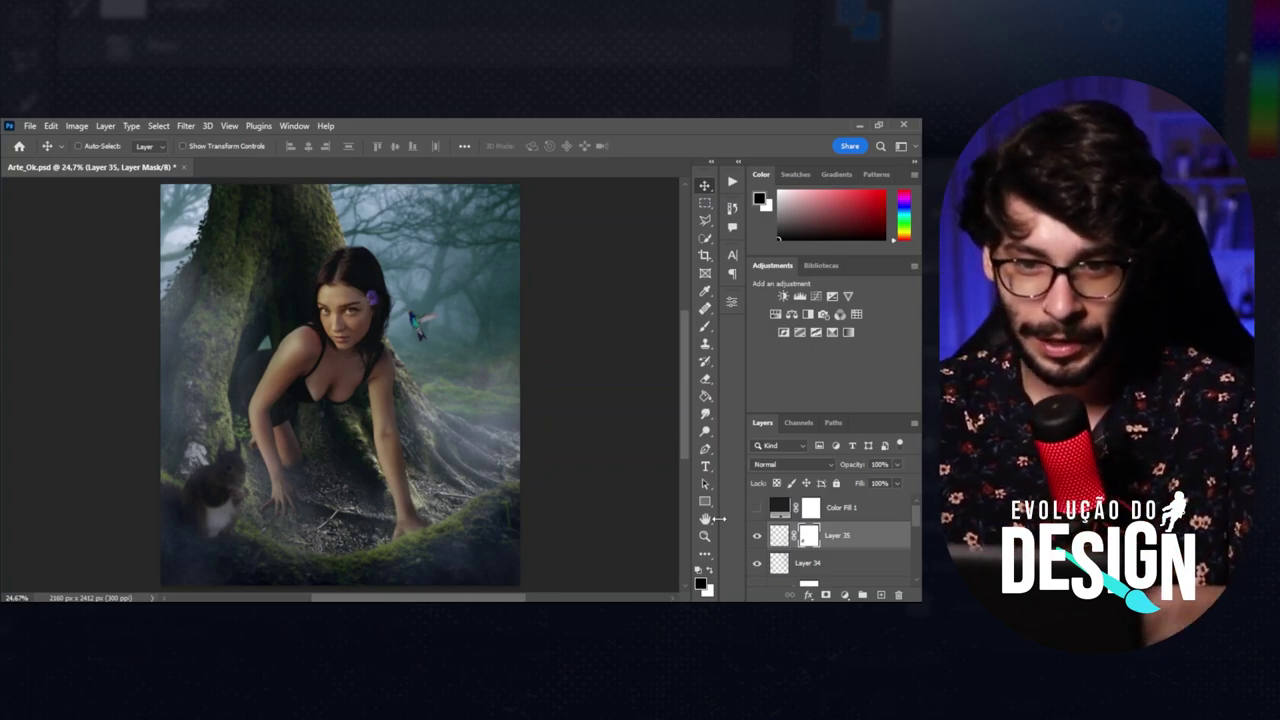
pyautogui.press('ctrl')
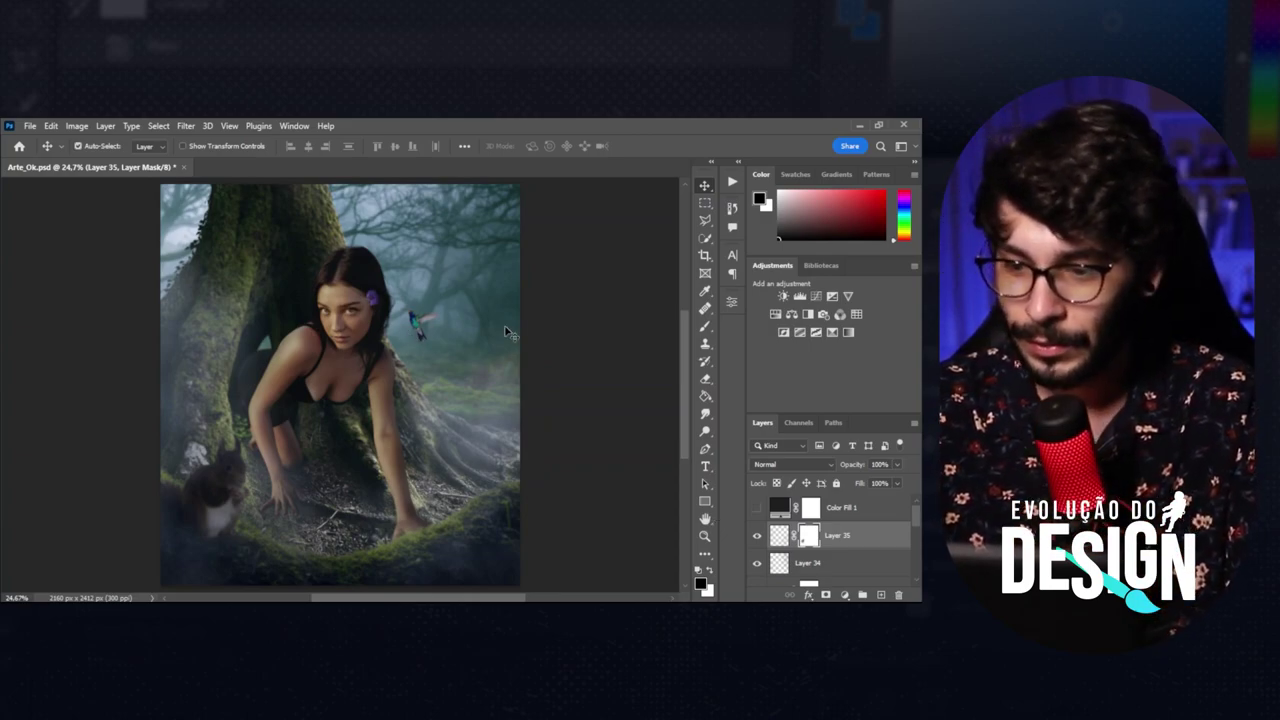
pyautogui.hotkey('ctrl', '-')
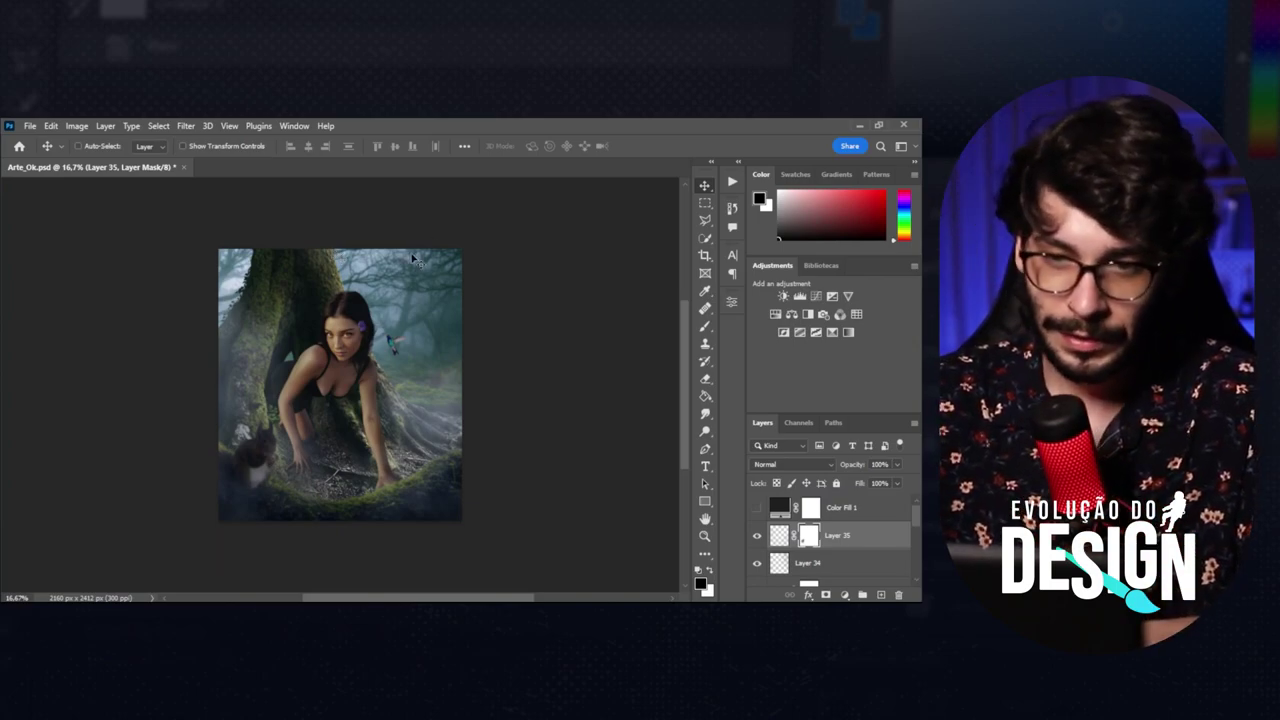
pyautogui.scroll(2, 372, 238)
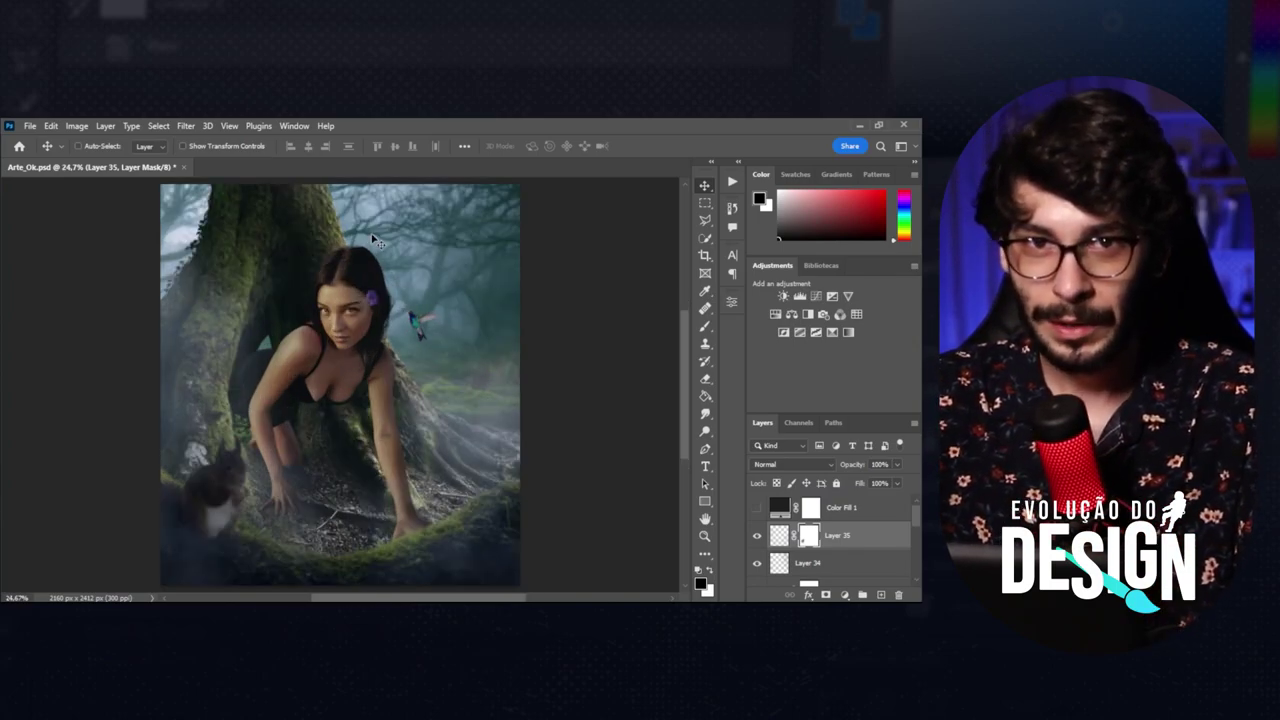